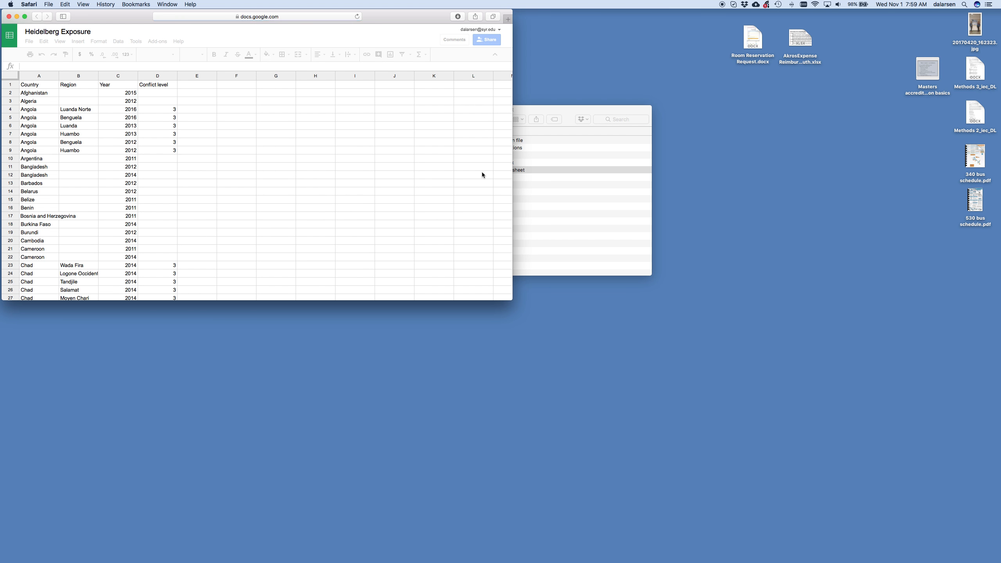
# - Examine the Afghanistan row, the 2012 Angola rows for Benguela and Huambo, and the Angola row for Luanda
pyautogui.click(12, 93)
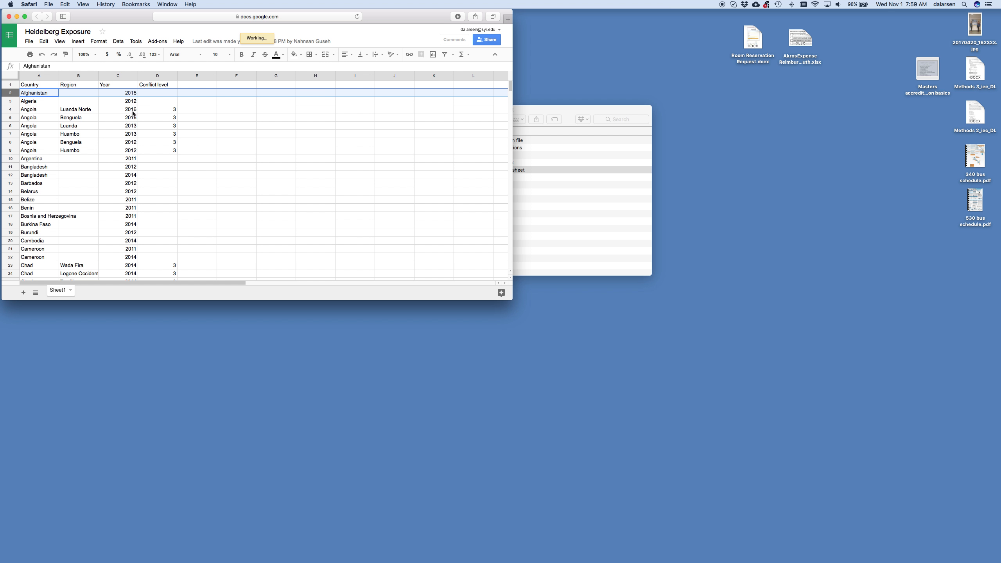
pyautogui.click(11, 151)
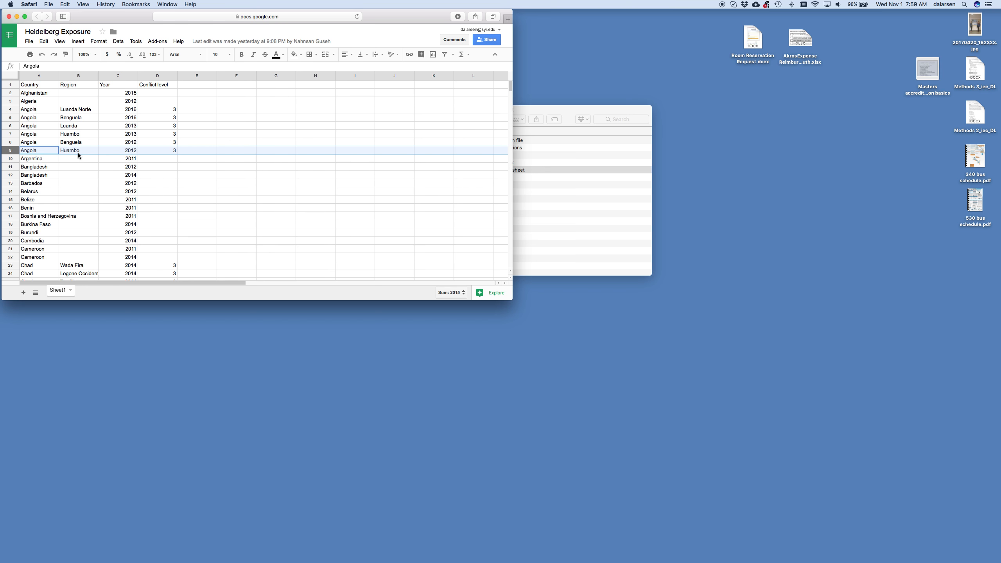
pyautogui.keyDown('shift'); pyautogui.click(13, 142); pyautogui.keyUp('shift')
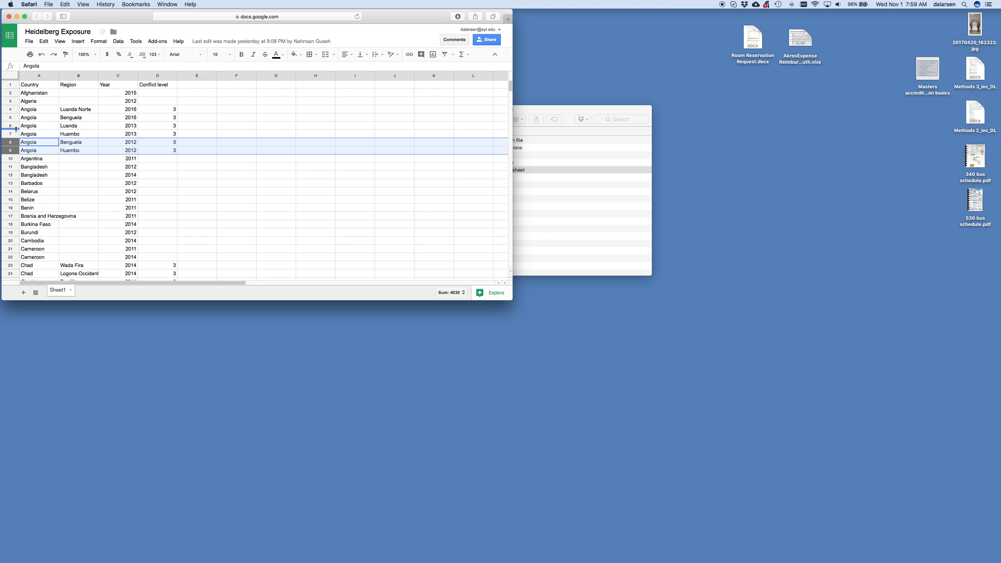
pyautogui.click(14, 125)
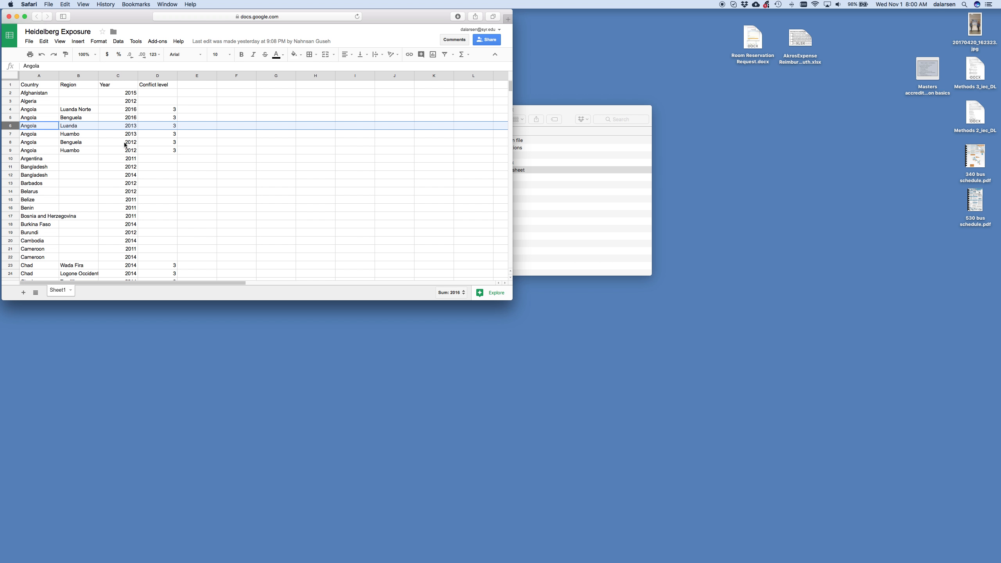
# - Open Regional Map Africa 2012.jpg from the 2012 regional Heidelberg maps and place its window beside the spreadsheet
pyautogui.click(574, 223)
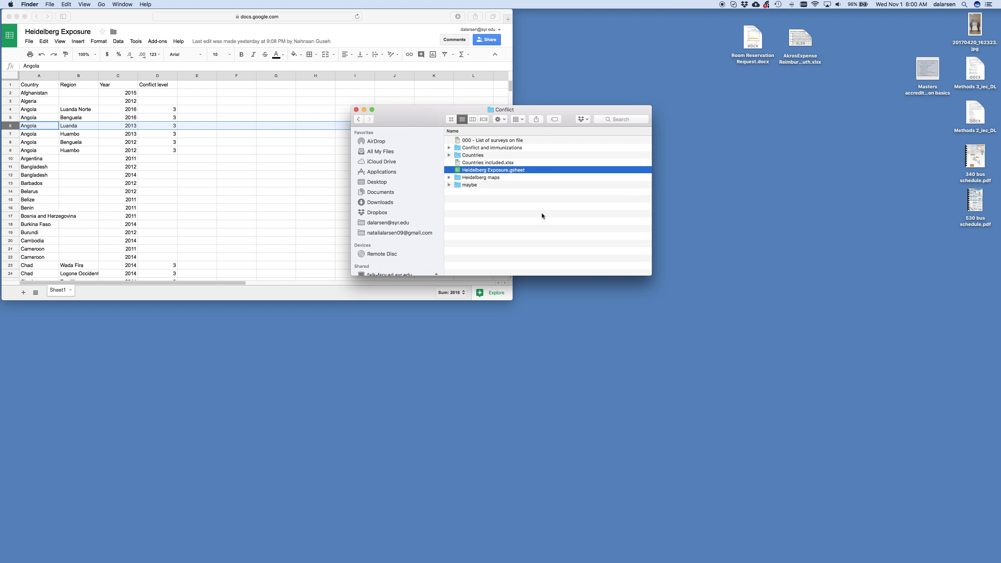
pyautogui.doubleClick(491, 178)
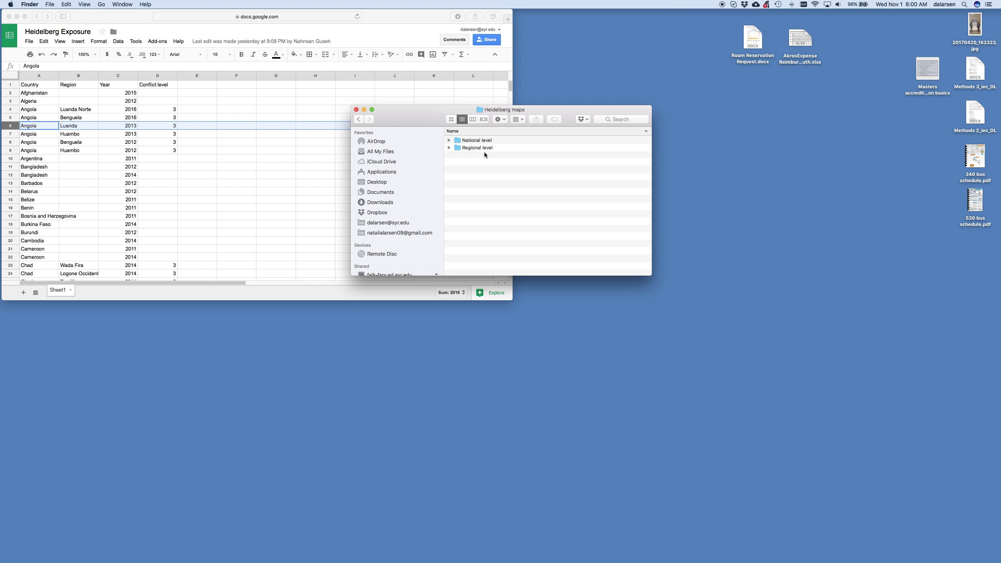
pyautogui.doubleClick(483, 148)
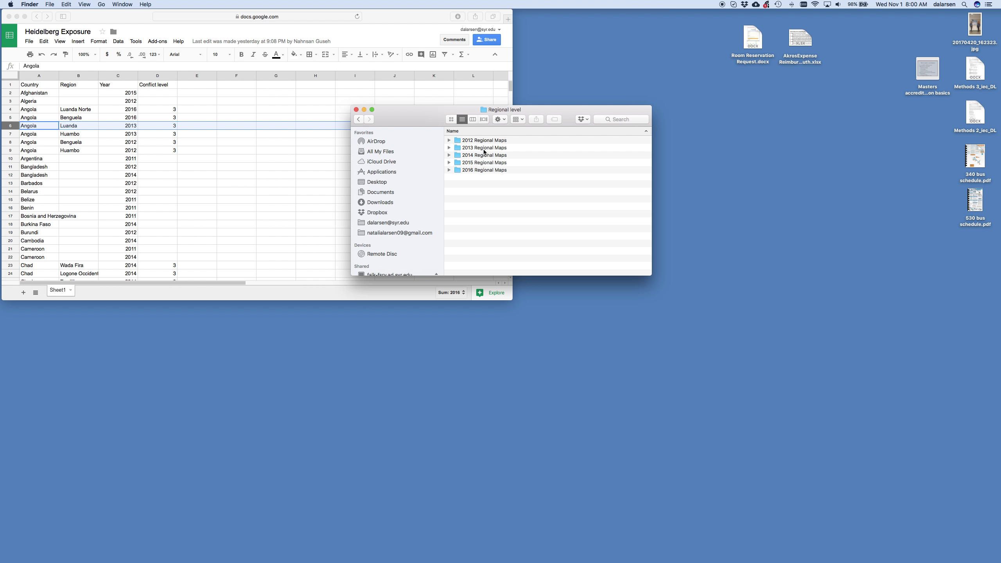
pyautogui.doubleClick(489, 141)
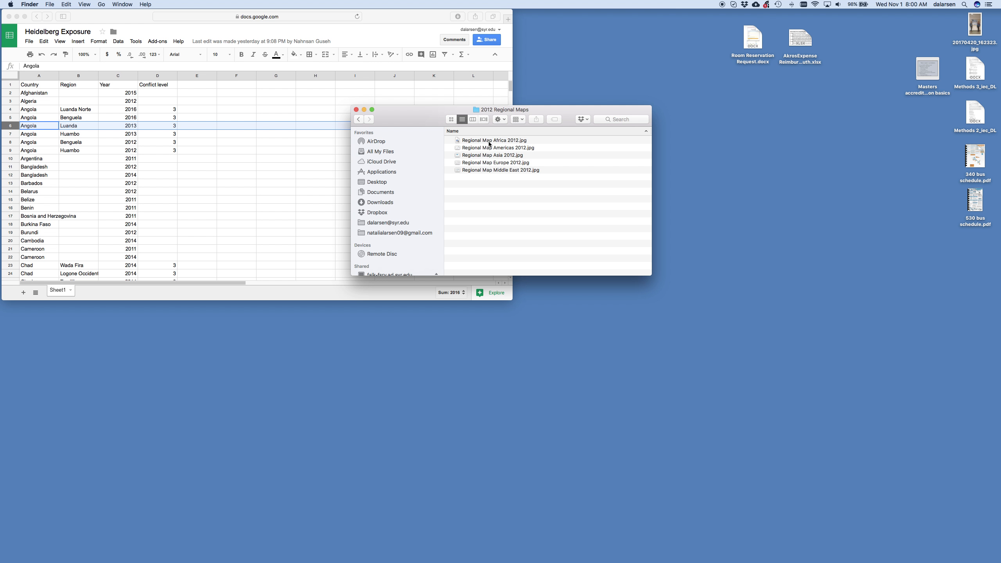
pyautogui.doubleClick(504, 142)
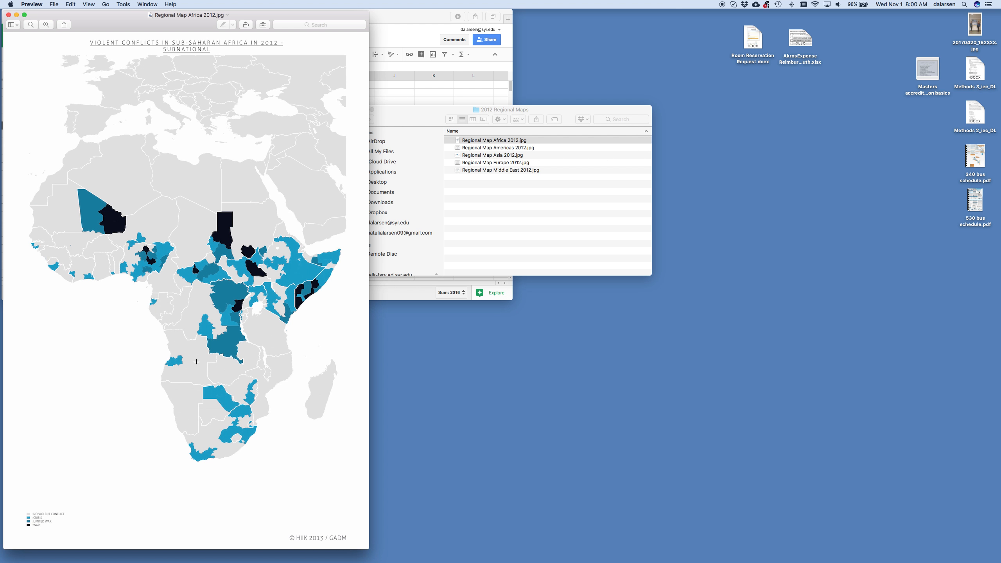
pyautogui.moveTo(187, 15); pyautogui.dragTo(748, 3)
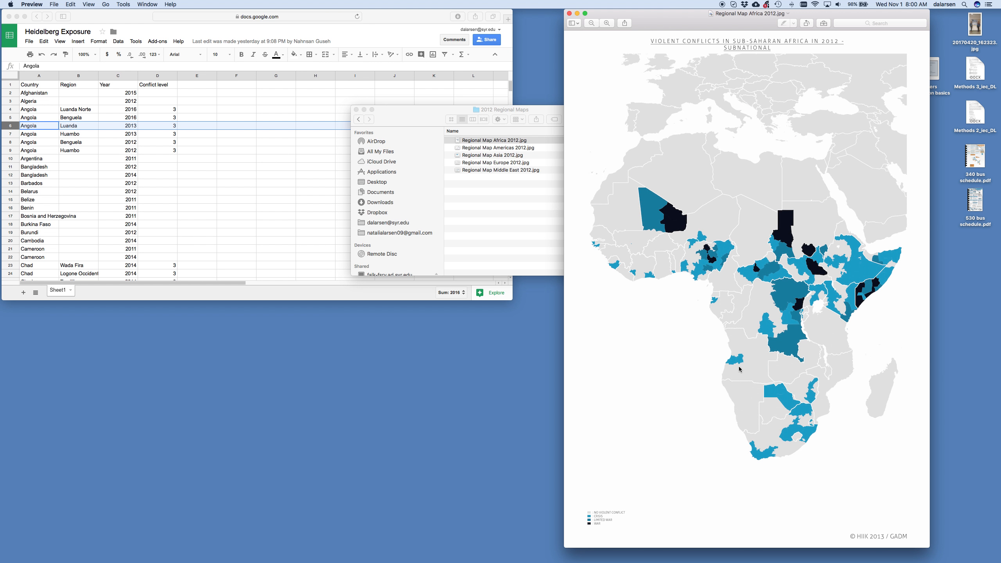
# - Switch back to Safari and open gadm.org in a new browser tab
pyautogui.moveTo(1, 347)
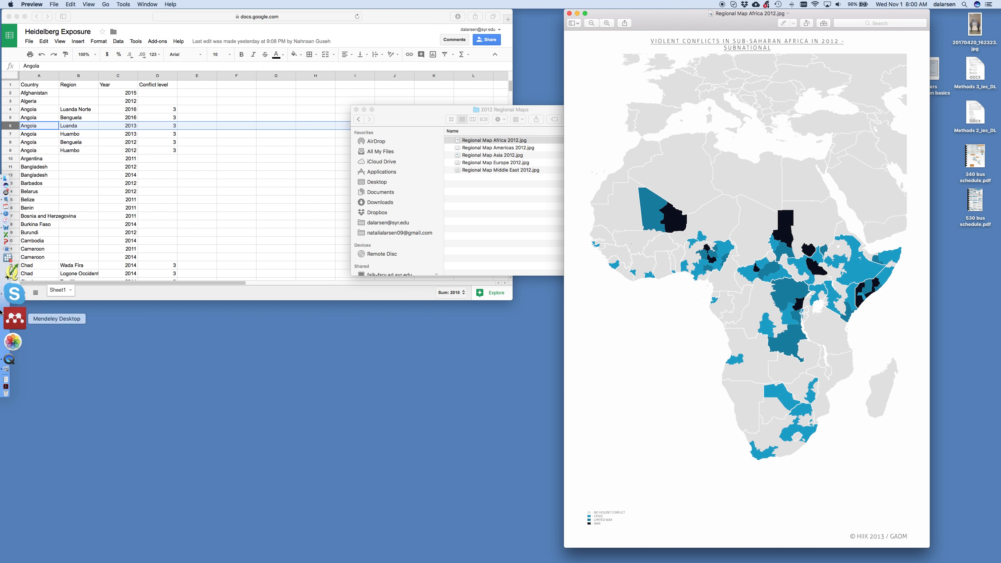
pyautogui.click(12, 252)
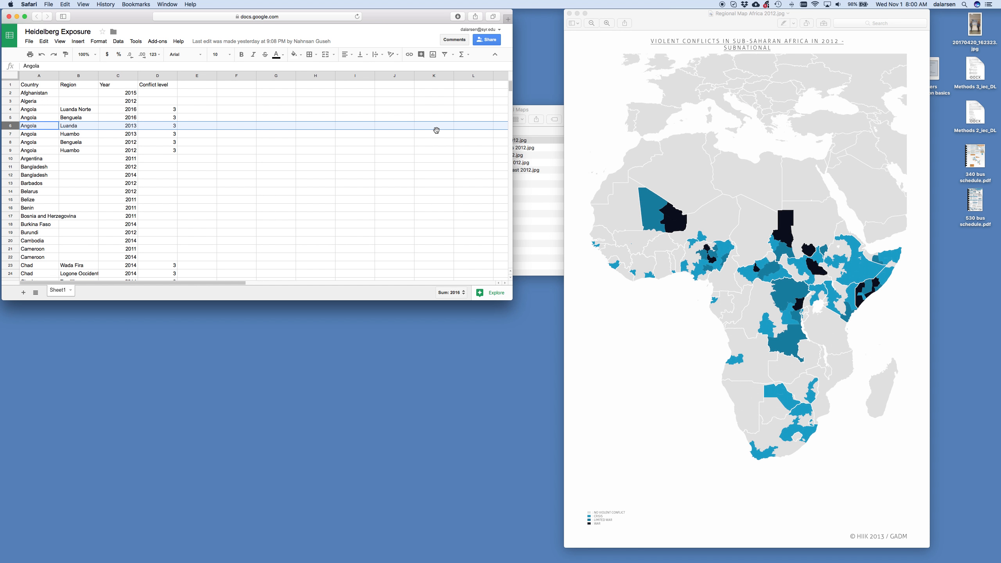
pyautogui.click(508, 19)
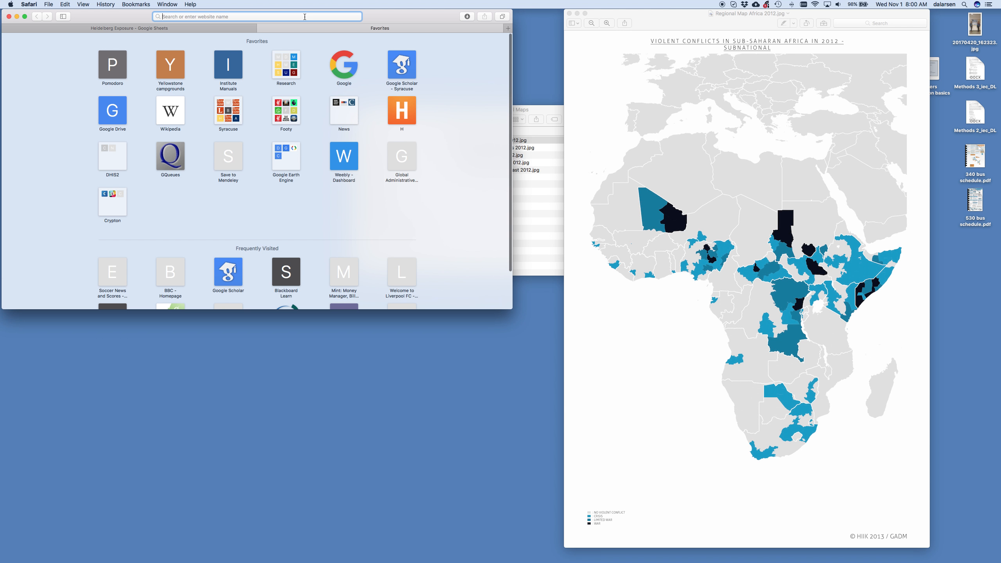
pyautogui.write('gadm.org')
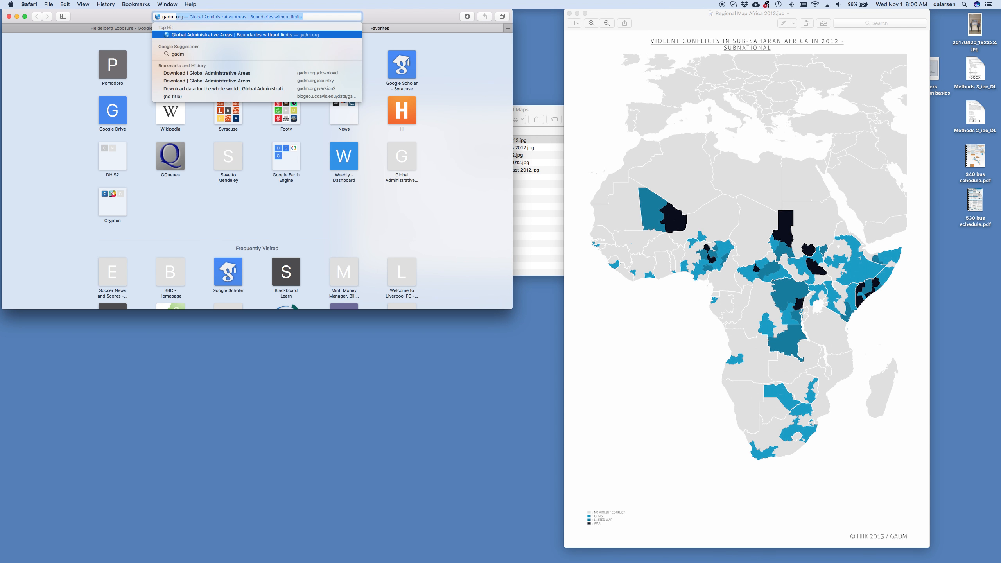
pyautogui.press('Return')
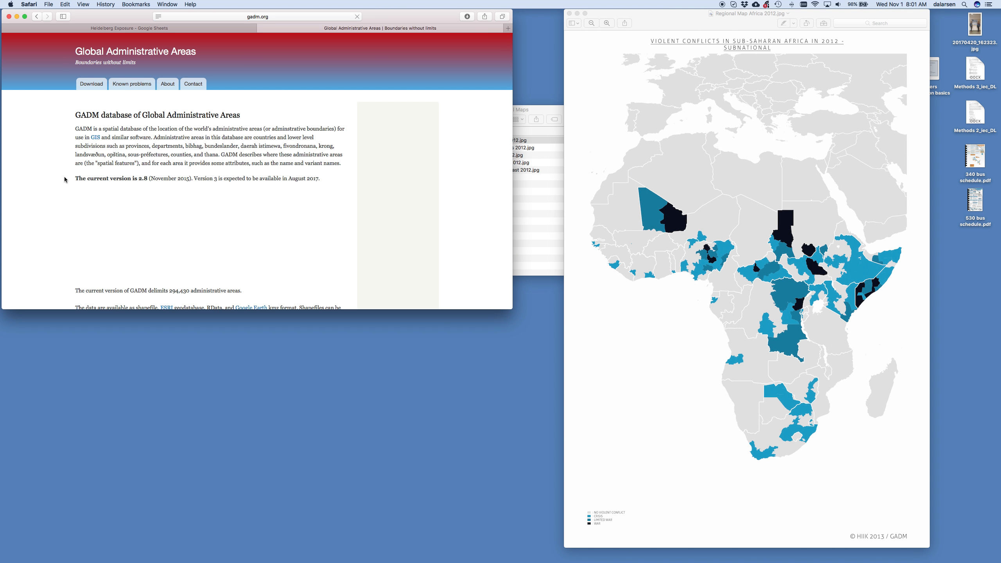
# - Download Angola's administrative boundaries from GADM in Shapefile format
pyautogui.click(98, 88)
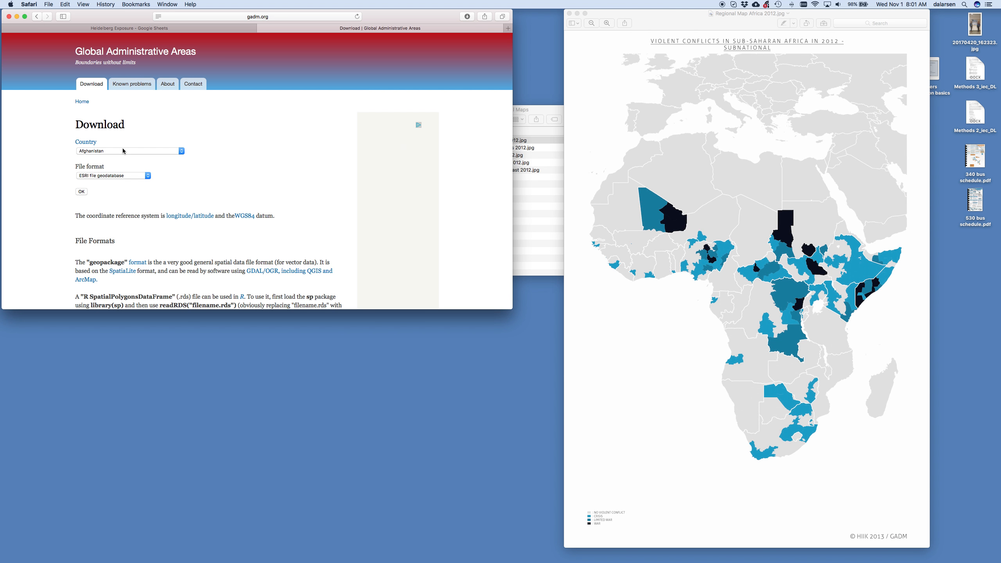
pyautogui.click(124, 151)
pyautogui.click(101, 196)
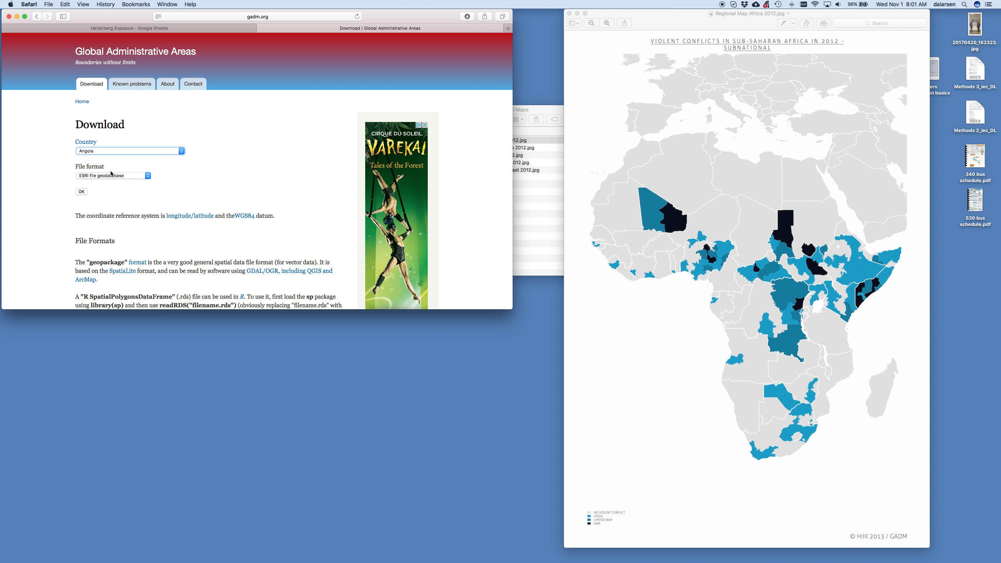
pyautogui.click(111, 176)
pyautogui.click(111, 184)
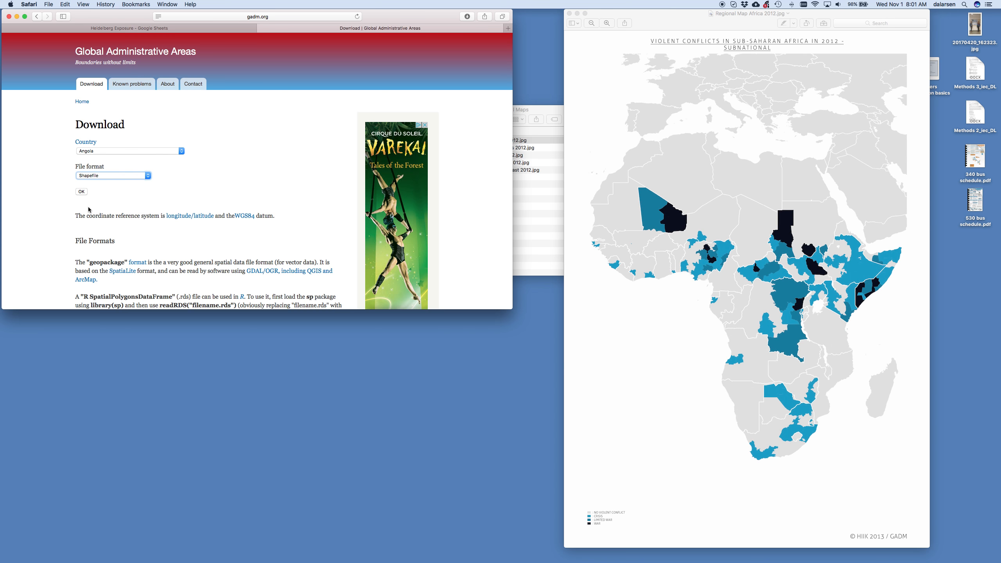
pyautogui.click(81, 192)
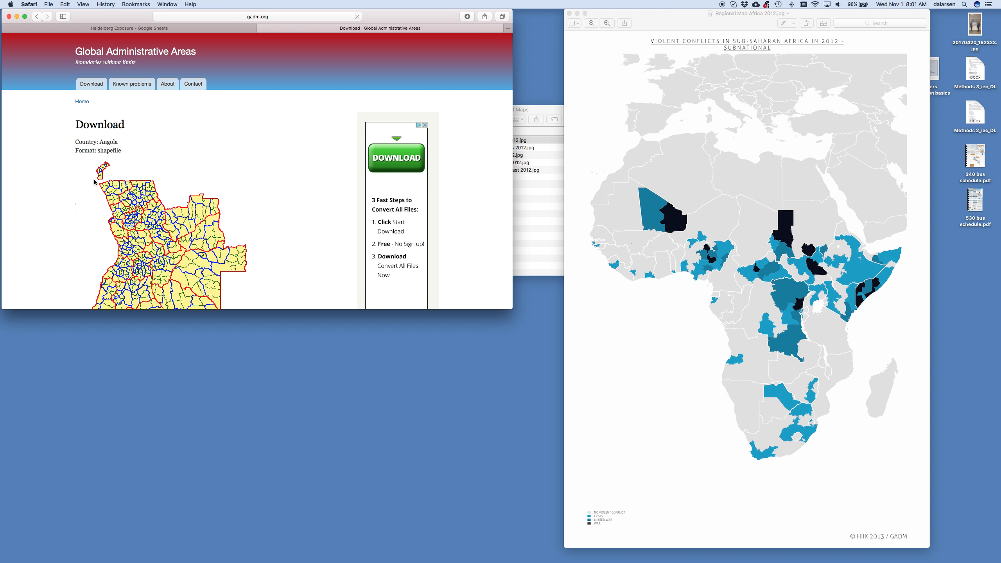
pyautogui.scroll(-10, 89, 166)
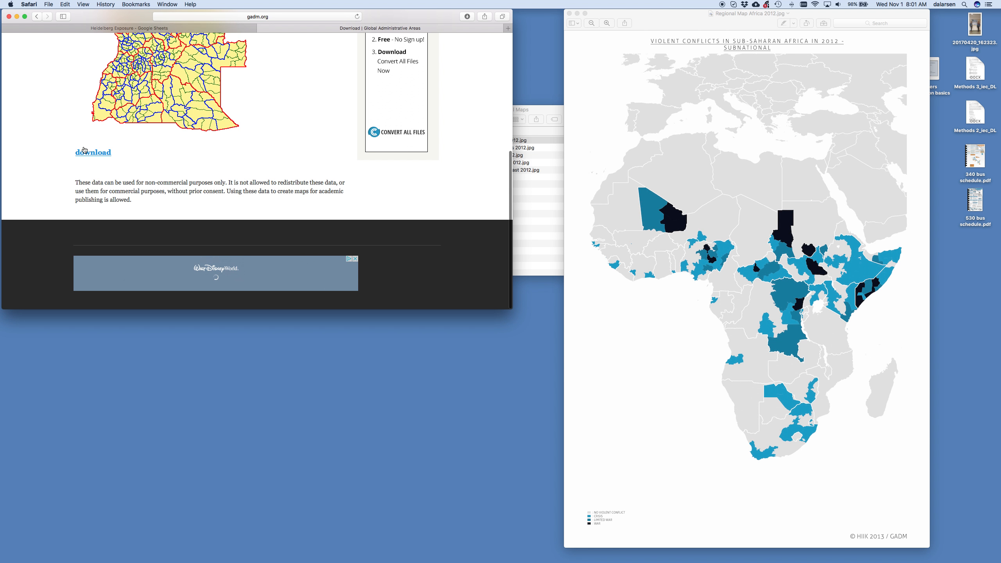
pyautogui.click(84, 151)
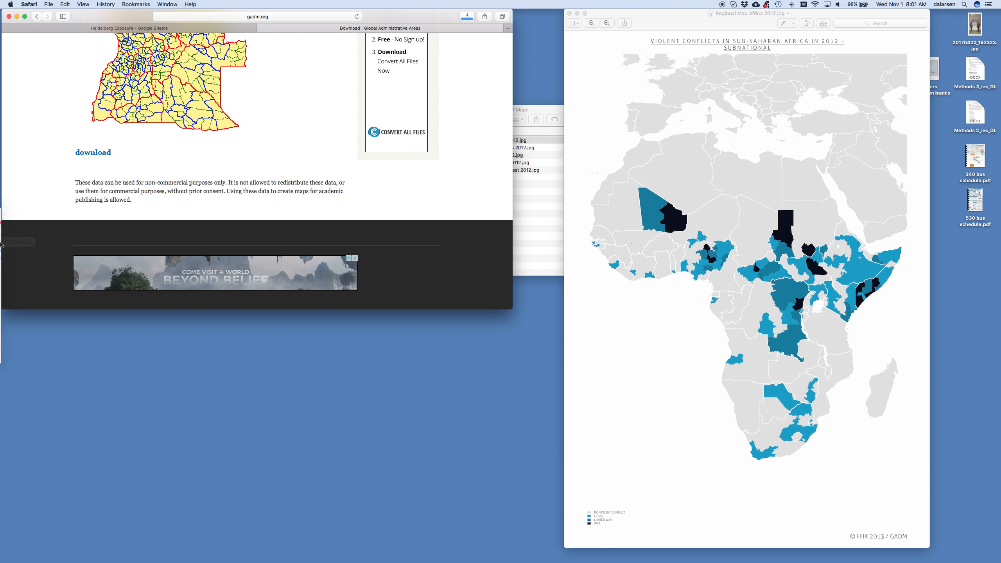
# - Switch to Finder and open AGO_adm1.shp from the downloaded AGO_adm_shp folder in QGIS
pyautogui.click(11, 217)
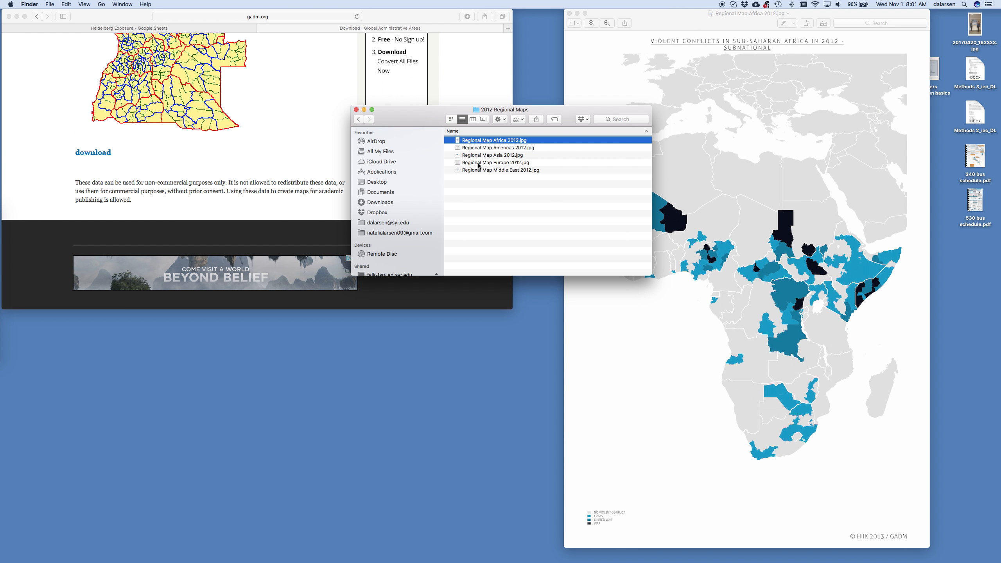
pyautogui.click(388, 202)
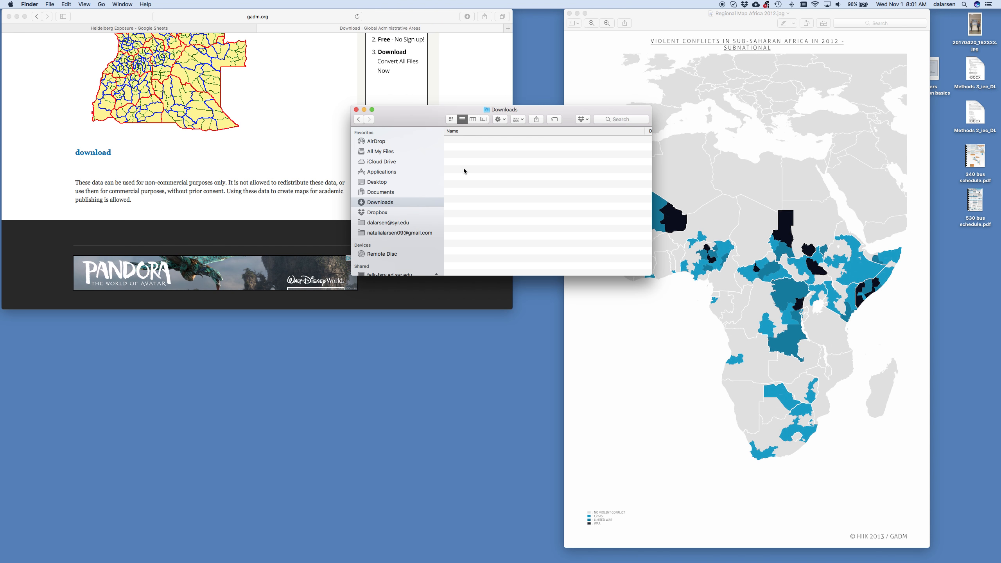
pyautogui.doubleClick(478, 141)
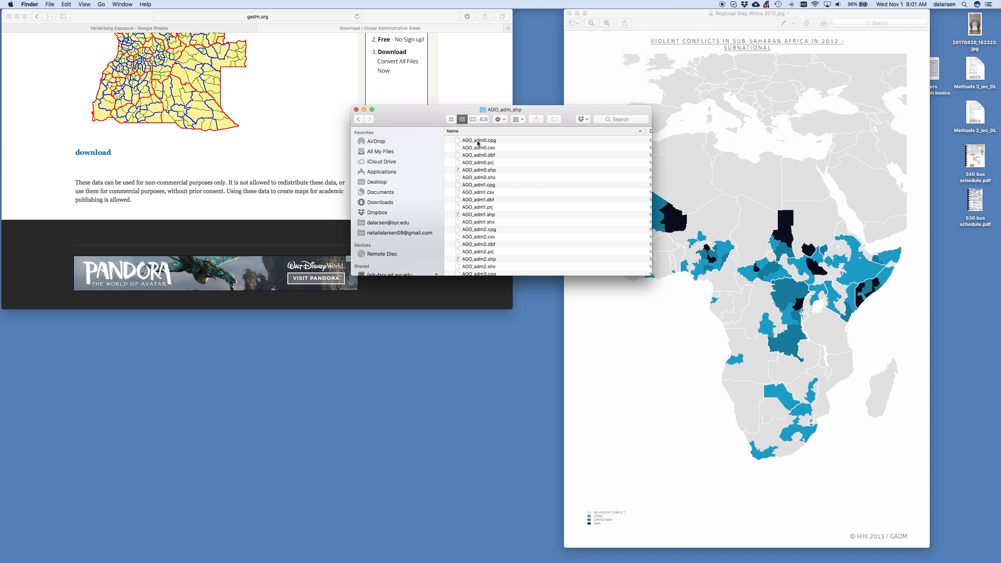
pyautogui.doubleClick(472, 215)
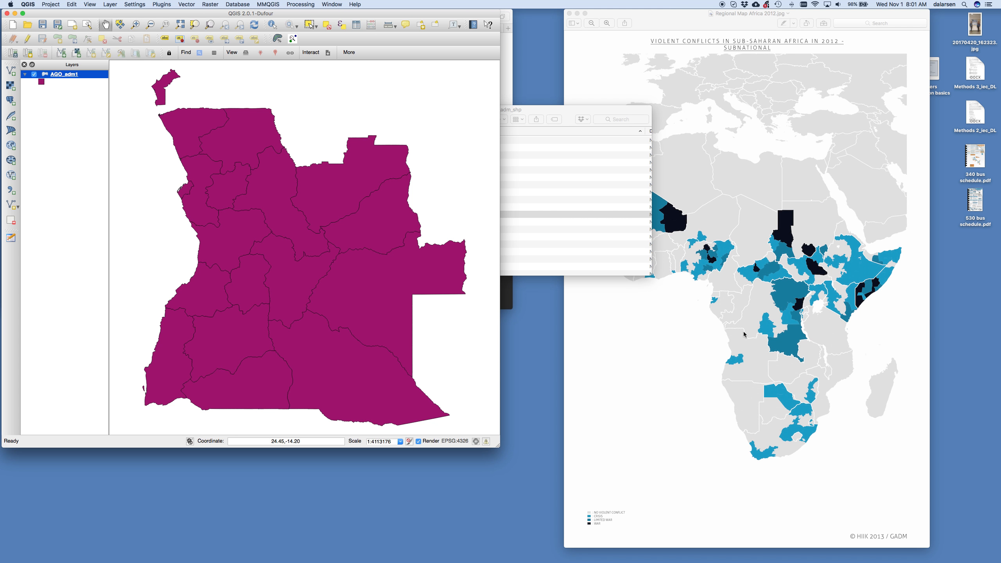
# - Compare Angola's blue conflict areas on the 2012 Africa map with the AGO_adm1 layer and identify the two matching provinces
pyautogui.click(740, 358)
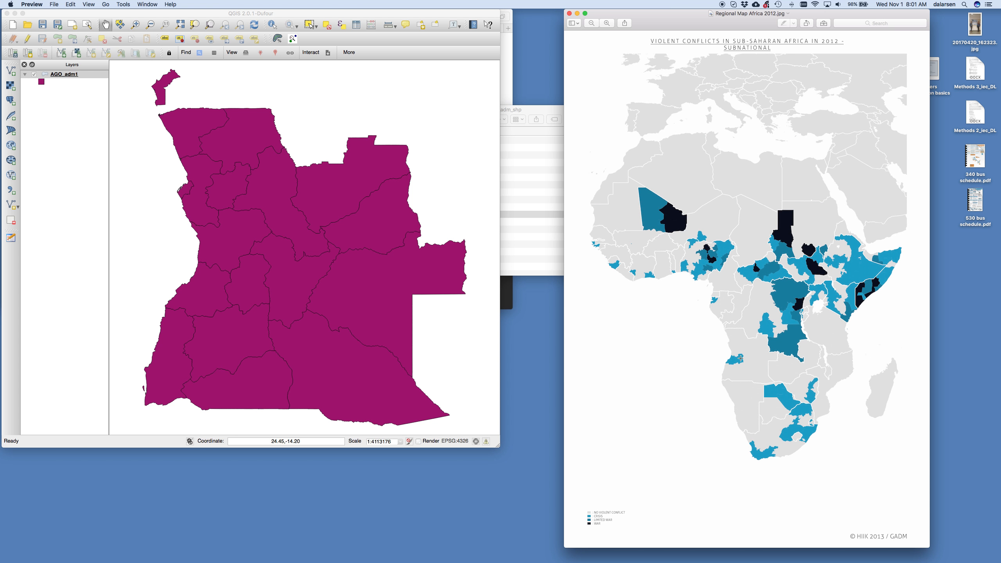
pyautogui.scroll(10, 740, 359)
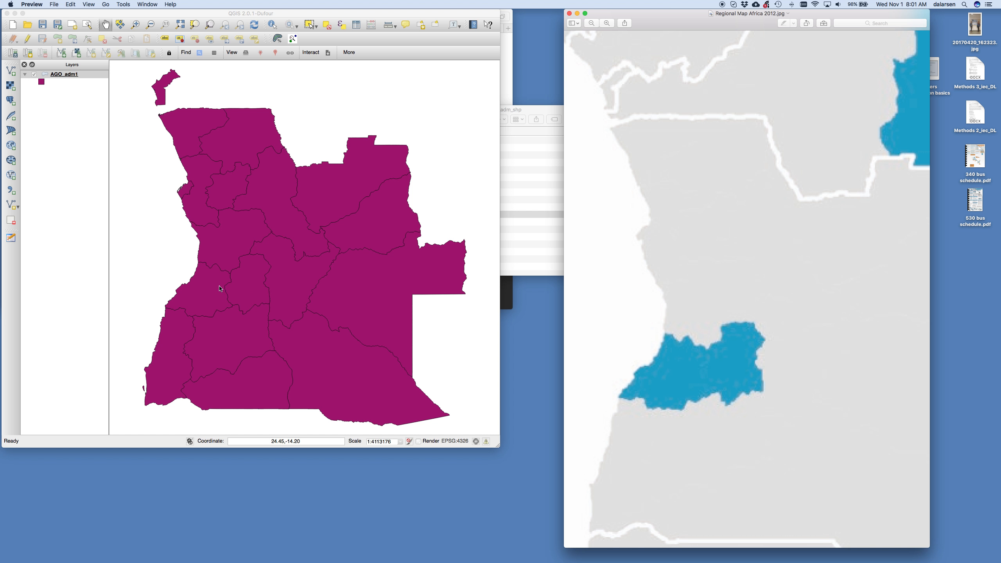
pyautogui.click(273, 25)
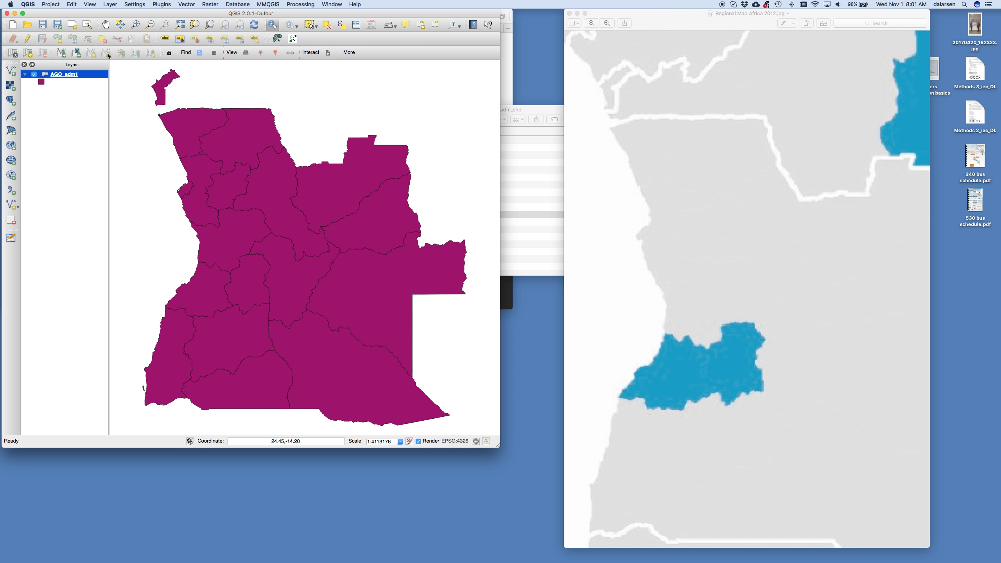
pyautogui.click(206, 287)
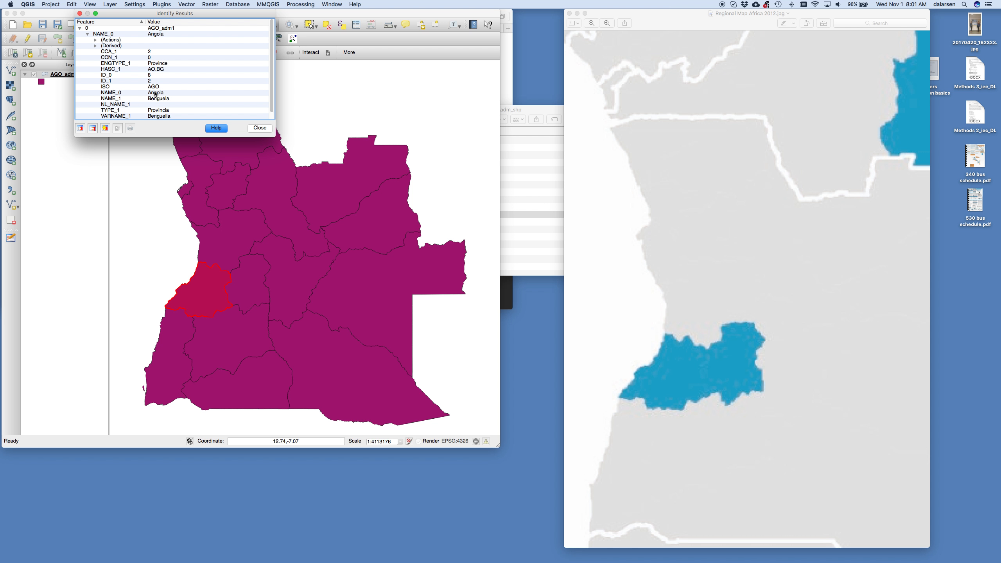
pyautogui.click(253, 280)
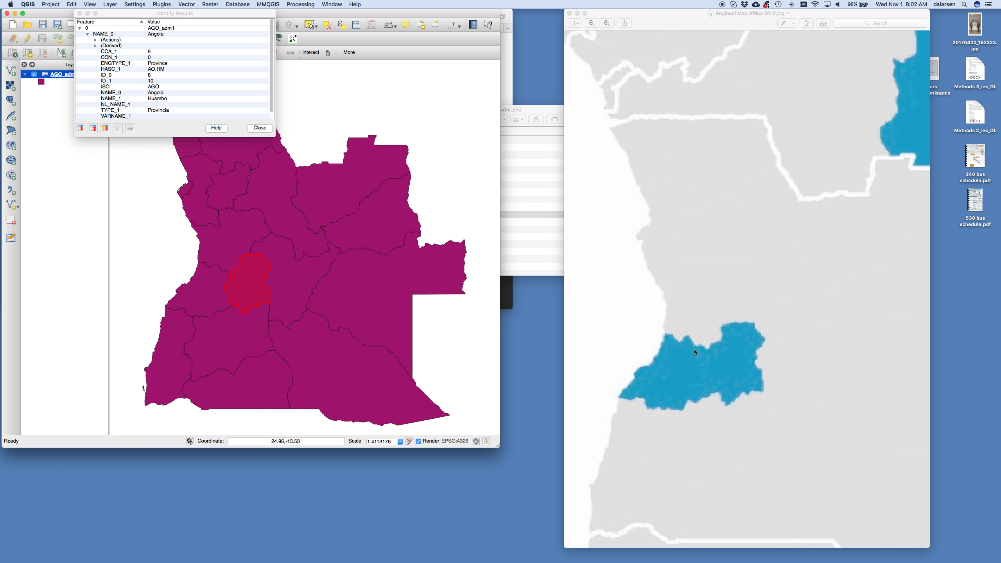
pyautogui.click(377, 96)
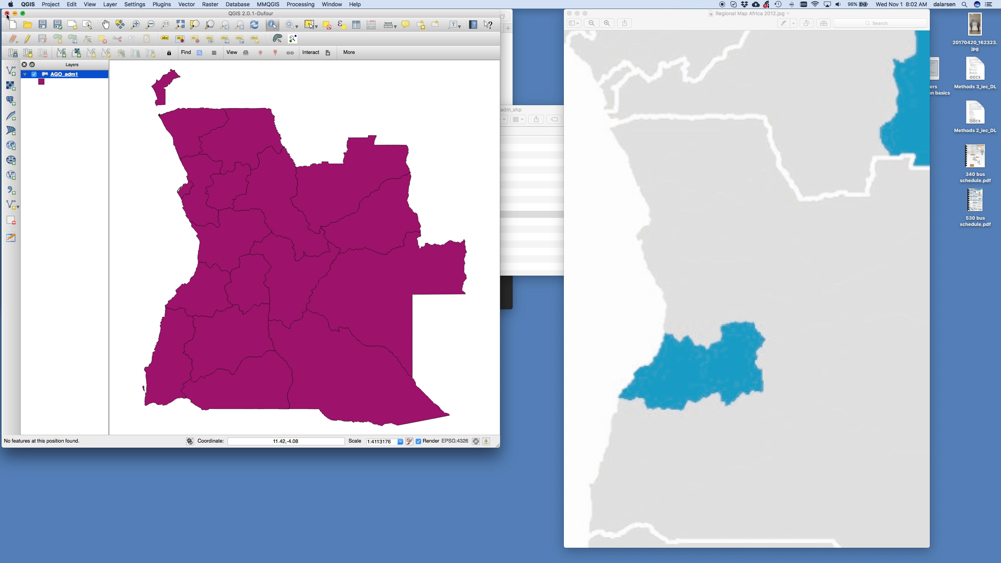
# - Close QGIS without saving the project and return to the Heidelberg Exposure spreadsheet in Safari
pyautogui.click(7, 14)
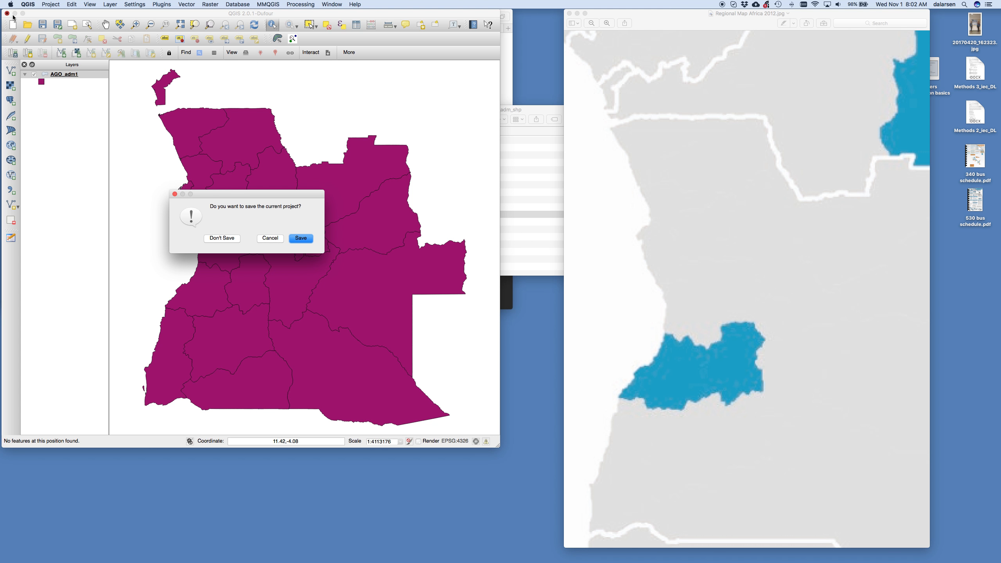
pyautogui.click(220, 237)
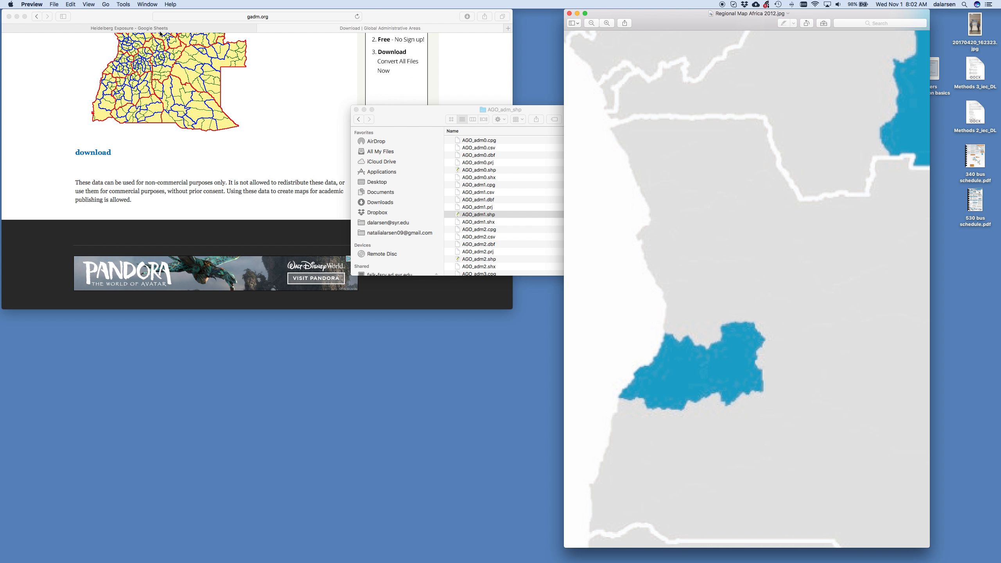
pyautogui.click(160, 29)
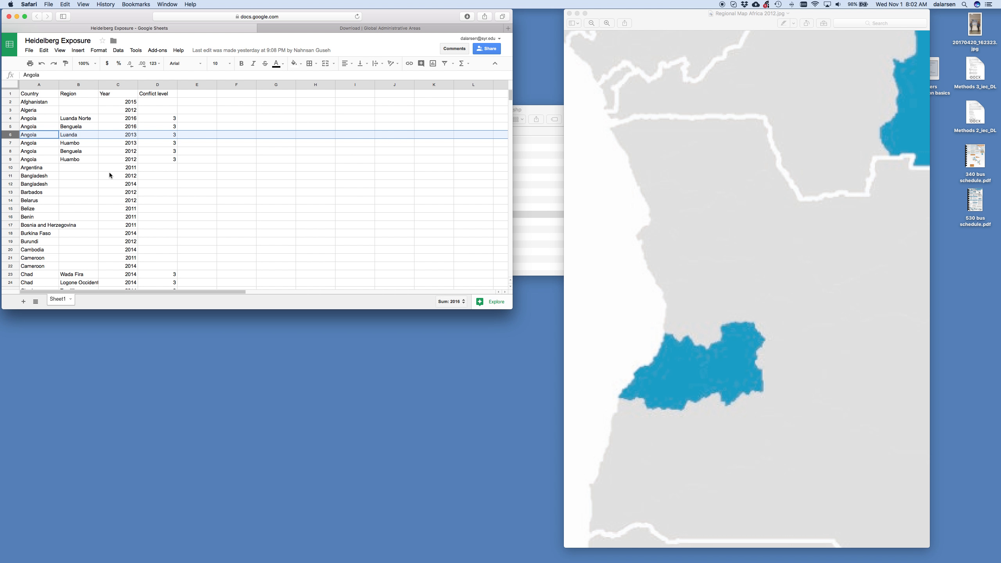
pyautogui.moveTo(1, 209)
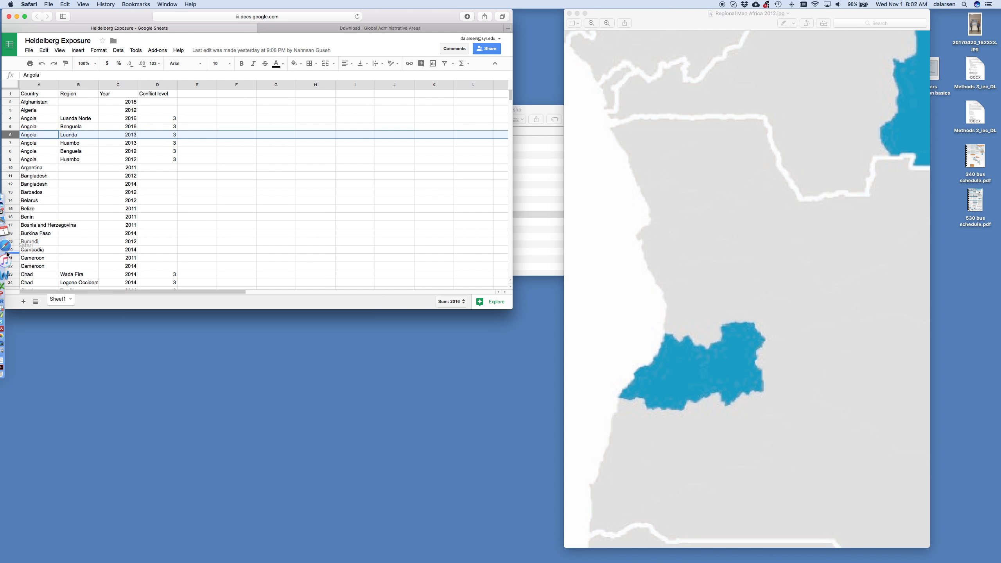
# - Switch to Finder and reopen AGO_adm1.shp from the AGO_adm_shp folder in QGIS
pyautogui.click(10, 197)
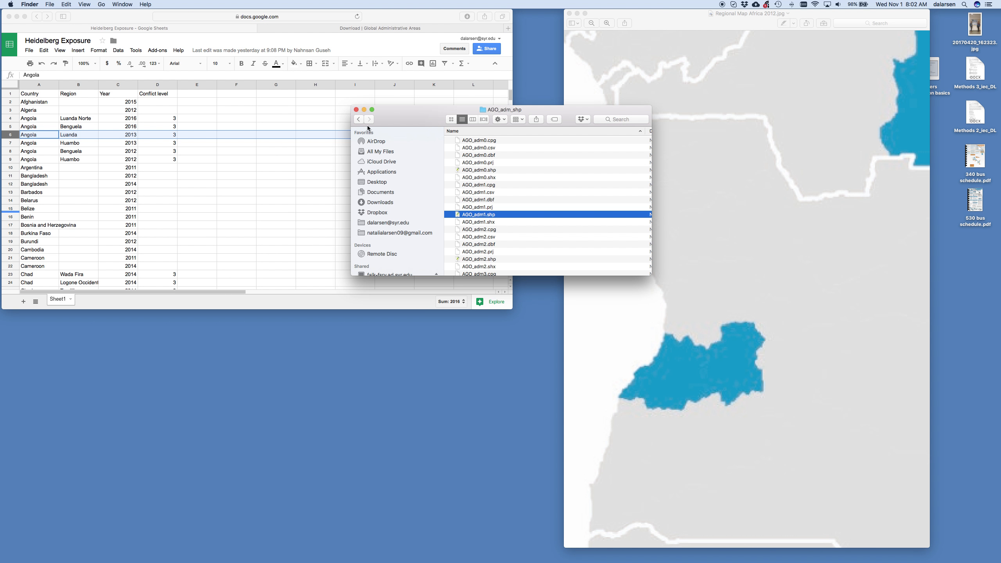
pyautogui.click(358, 120)
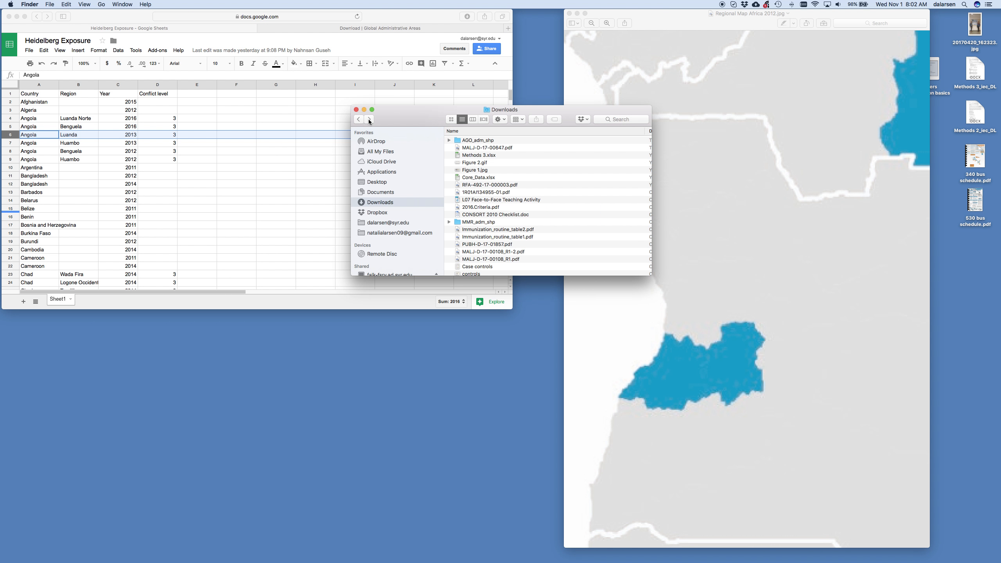
pyautogui.click(368, 119)
pyautogui.click(478, 215)
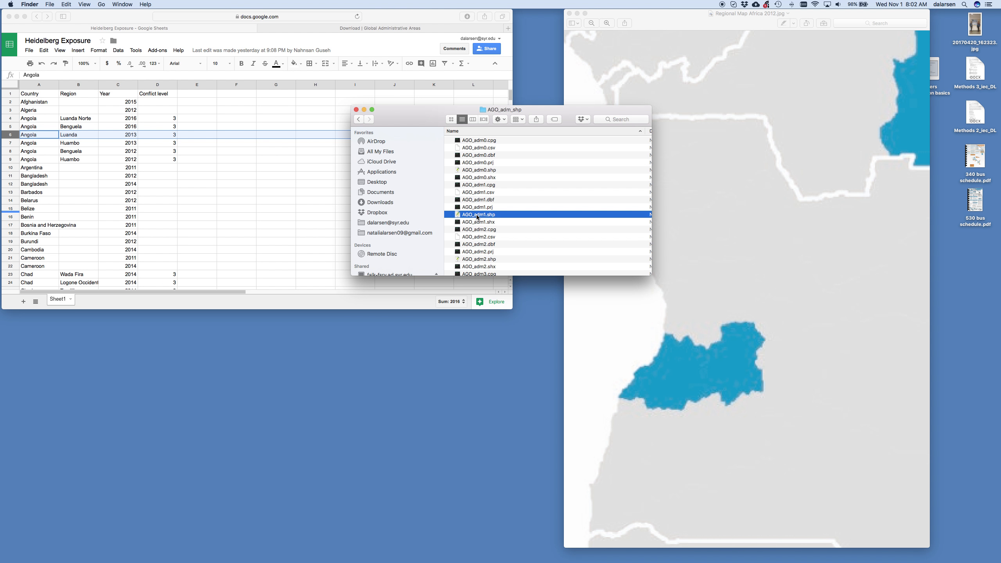
# - Open the falk-fsrv server in a new Finder tab and go to its FALK-Shared folder
pyautogui.click(415, 116)
pyautogui.scroll(-3, 392, 264)
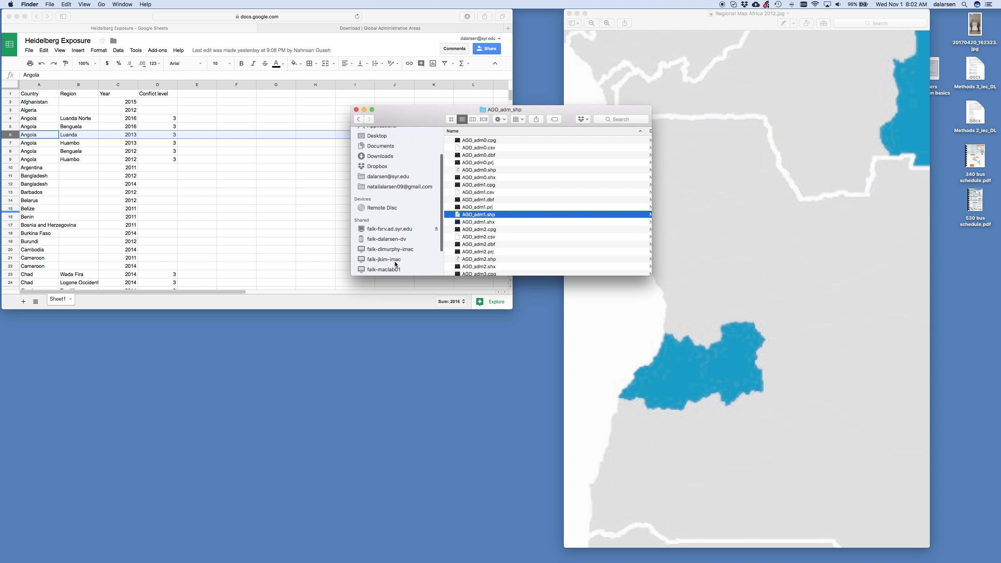
pyautogui.rightClick(391, 230)
pyautogui.click(422, 232)
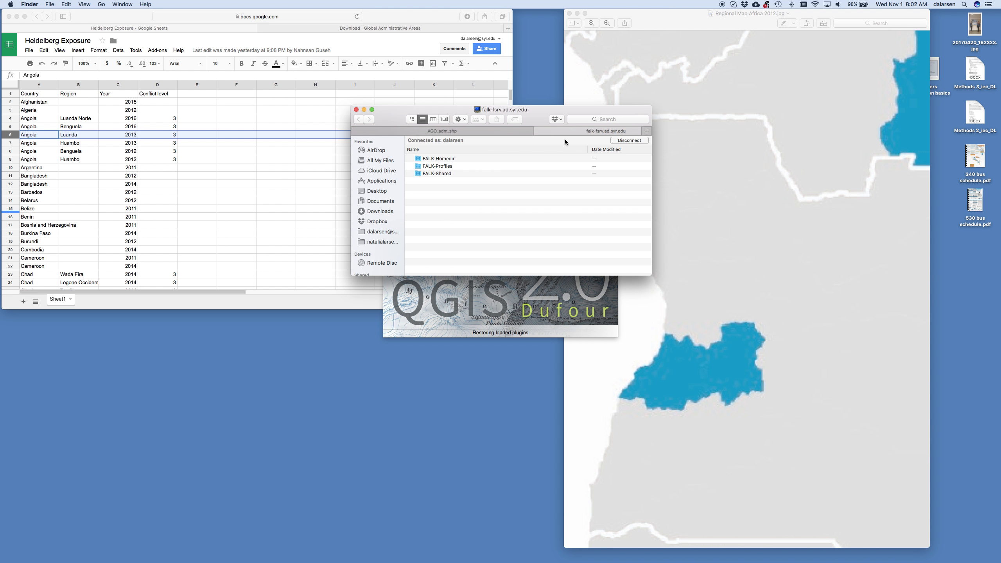
pyautogui.doubleClick(437, 173)
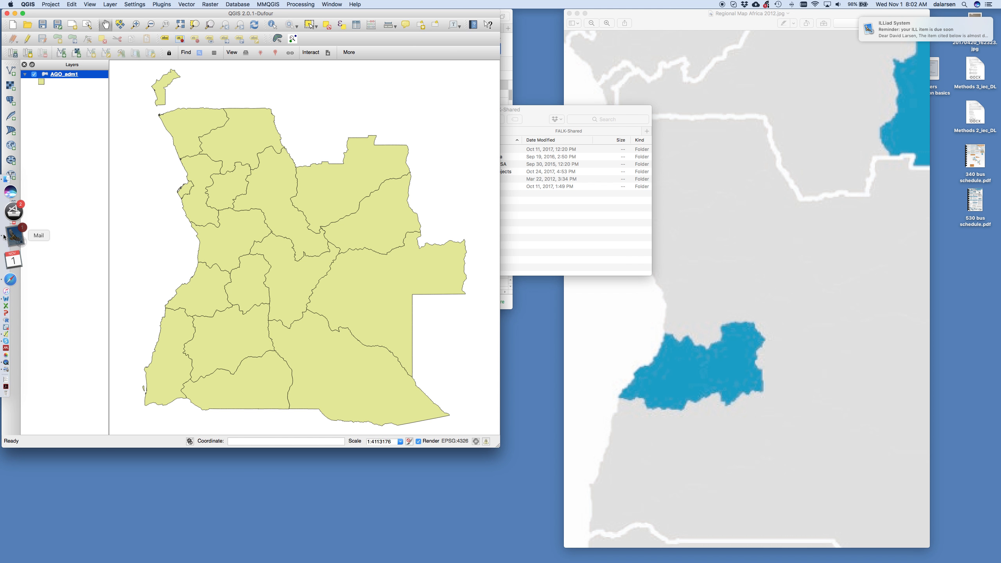
pyautogui.rightClick(14, 233)
pyautogui.click(52, 241)
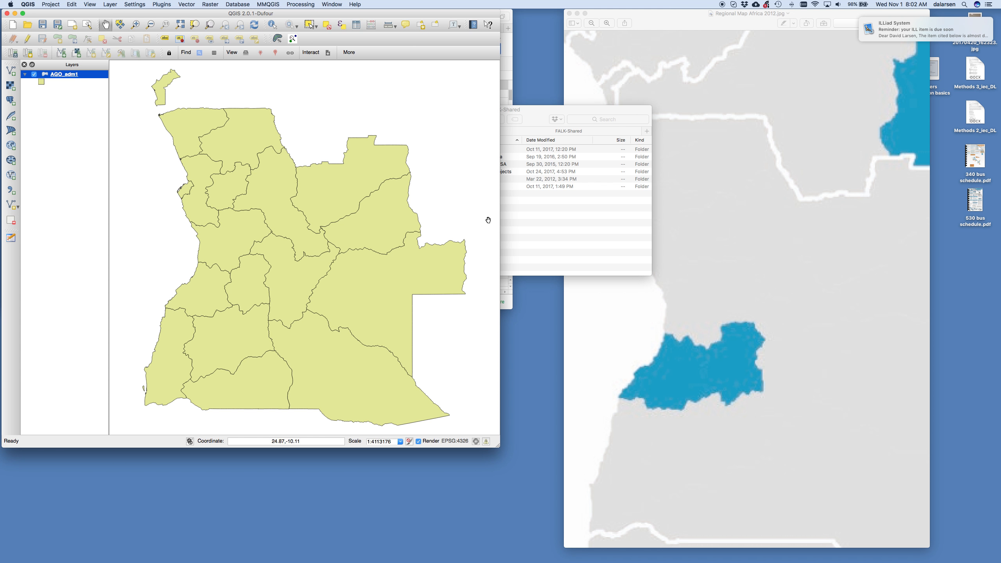
pyautogui.click(594, 223)
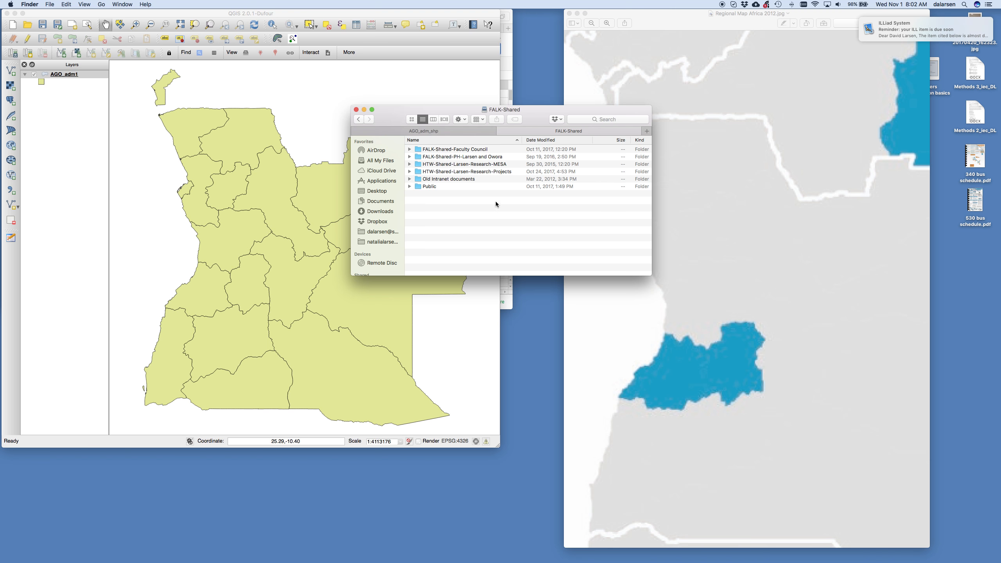
# - In the shared research projects folder, open Conflict, Heidelberg maps and its Regional level subfolder
pyautogui.doubleClick(458, 172)
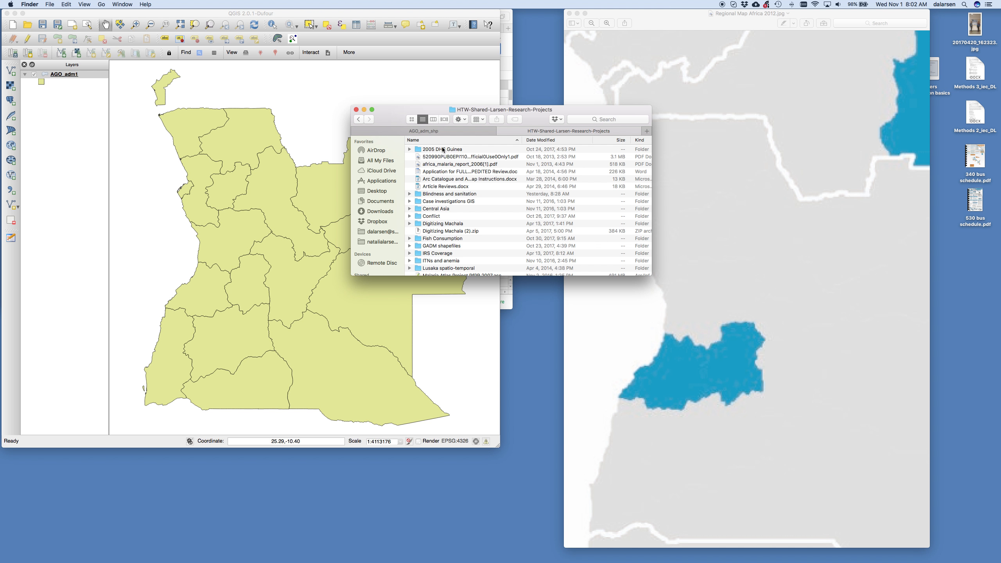
pyautogui.doubleClick(440, 216)
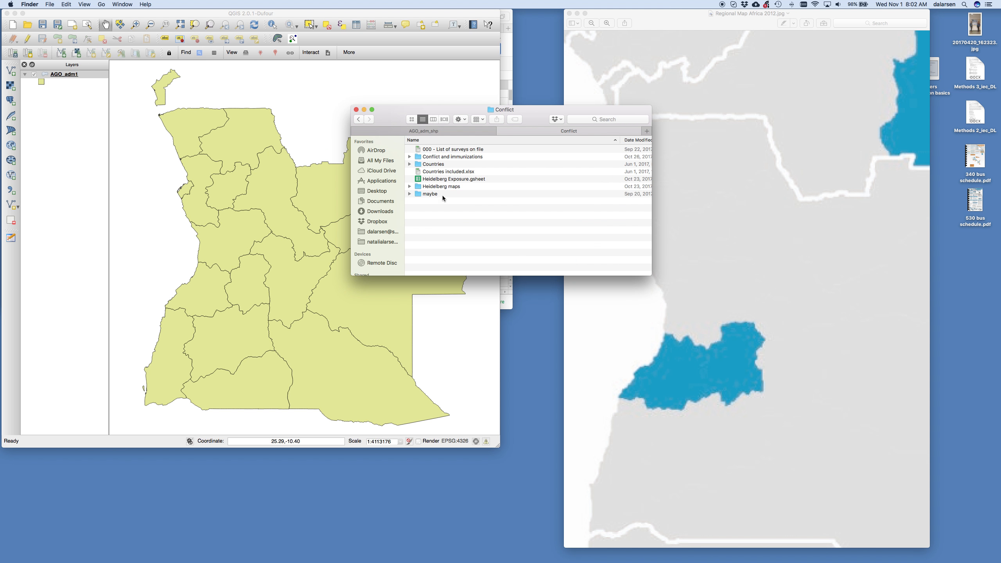
pyautogui.doubleClick(442, 187)
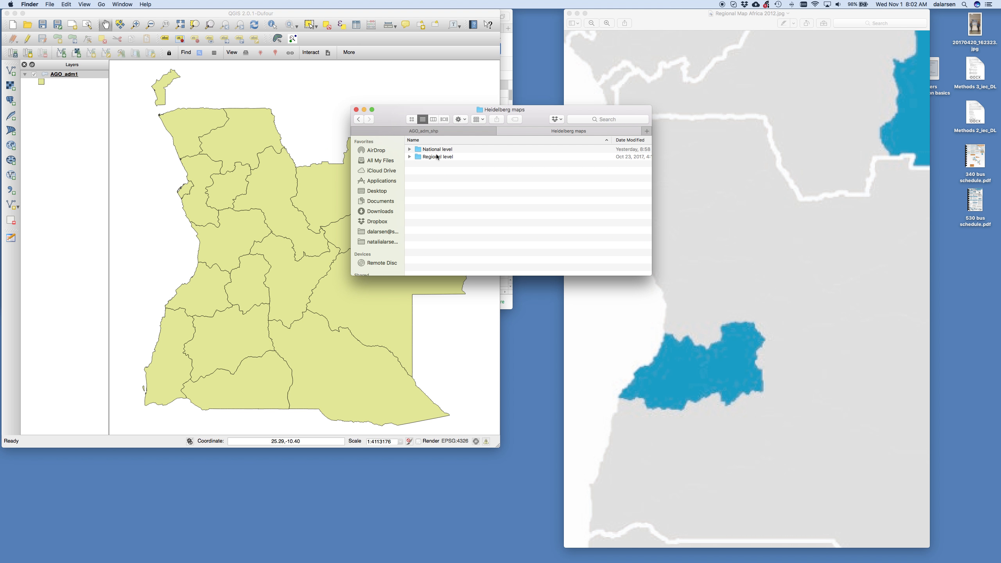
pyautogui.doubleClick(436, 157)
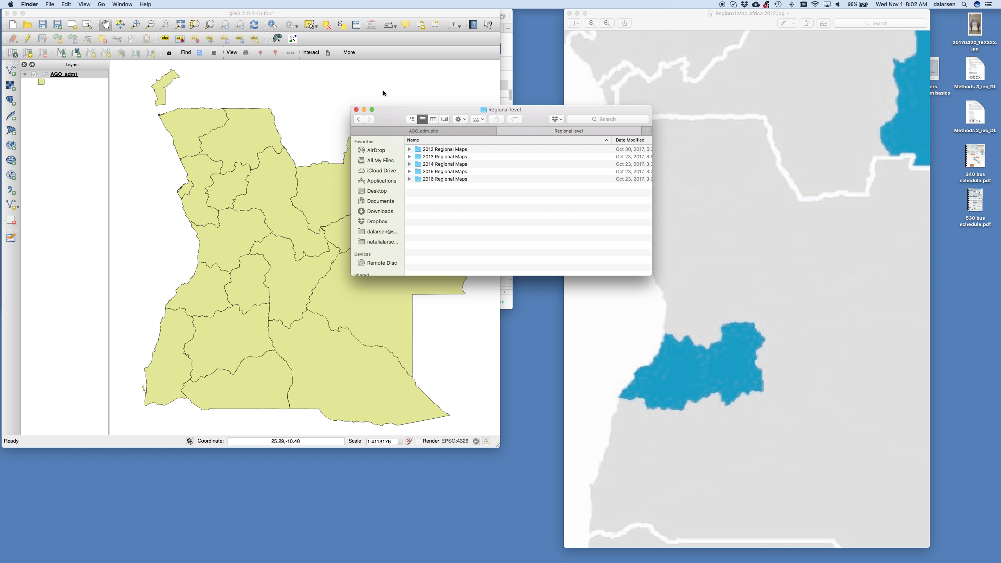
# - Open Regional Map Africa 2016.pdf from the 2016 Regional Maps folder and place it beside the QGIS map
pyautogui.moveTo(394, 15); pyautogui.dragTo(467, 133)
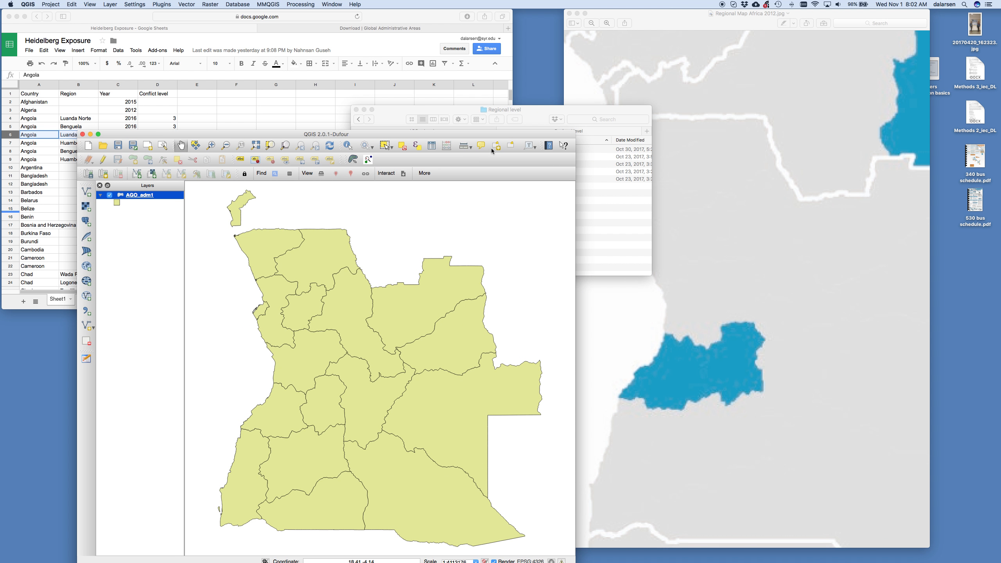
pyautogui.click(611, 193)
pyautogui.doubleClick(443, 178)
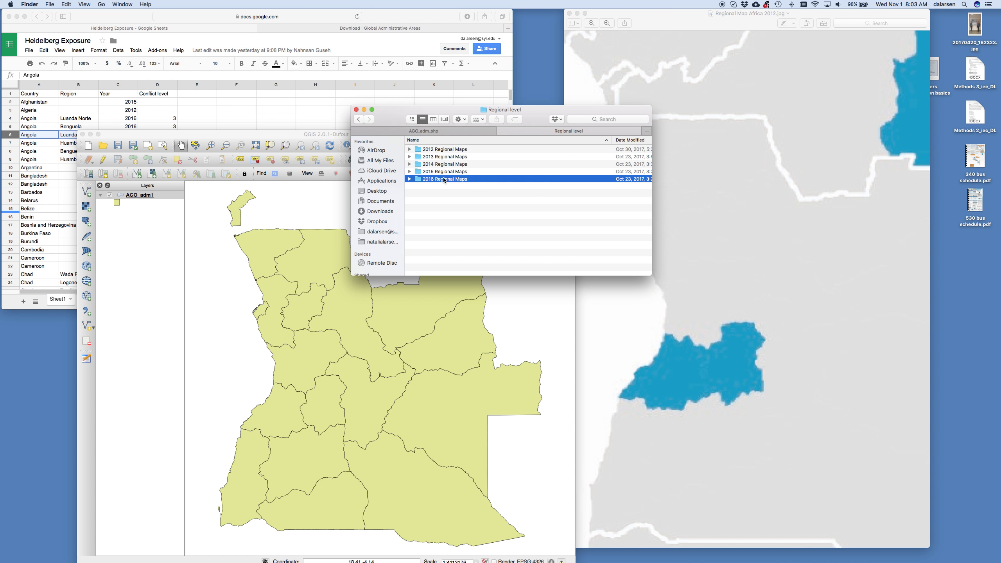
pyautogui.doubleClick(452, 149)
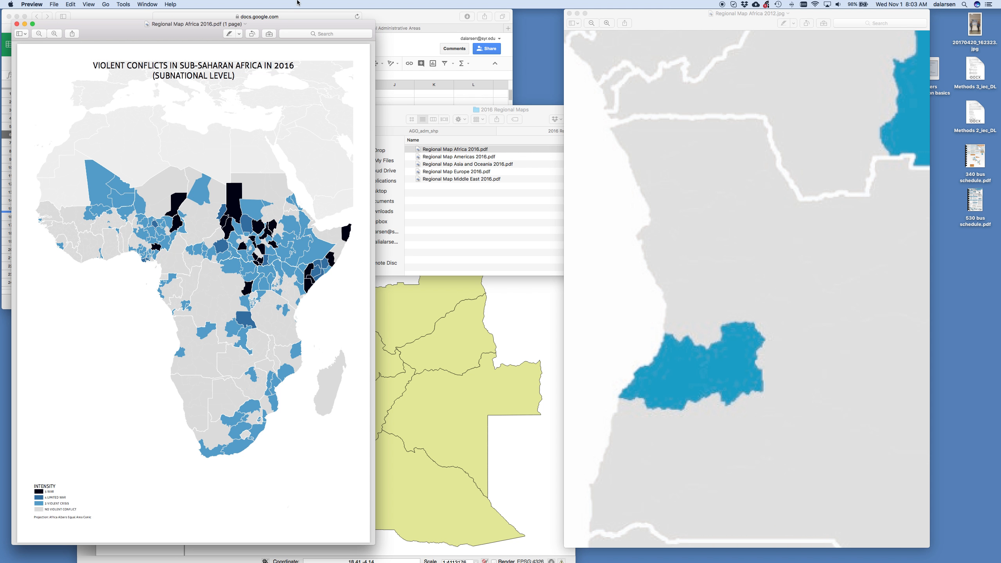
pyautogui.moveTo(280, 25); pyautogui.dragTo(808, 14)
# - Identify Angola's two 2016 conflict provinces in the QGIS AGO_adm1 layer and check them against the 2016 rows in the Heidelberg Exposure spreadsheet
pyautogui.click(400, 169)
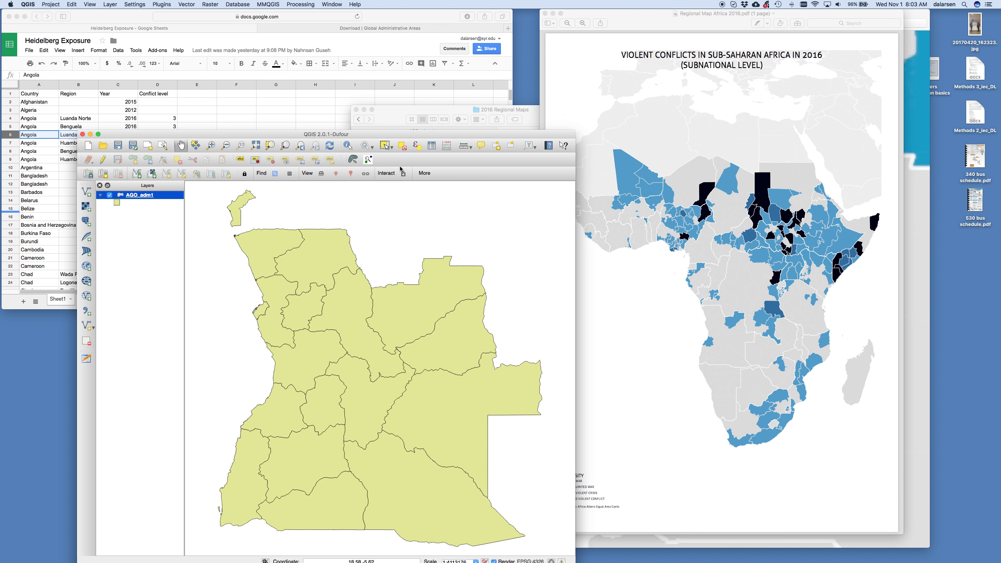
pyautogui.click(348, 146)
pyautogui.click(291, 413)
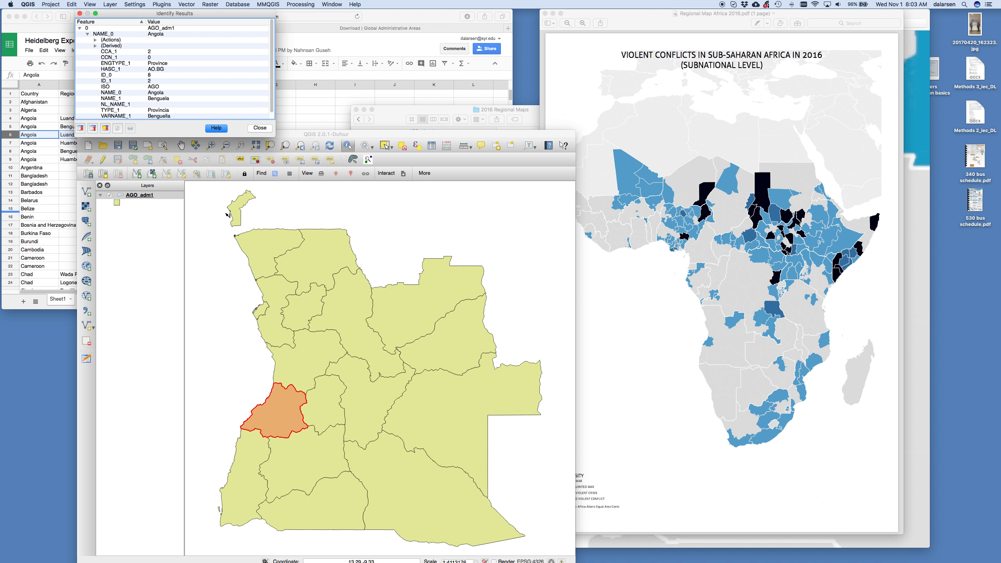
pyautogui.click(420, 310)
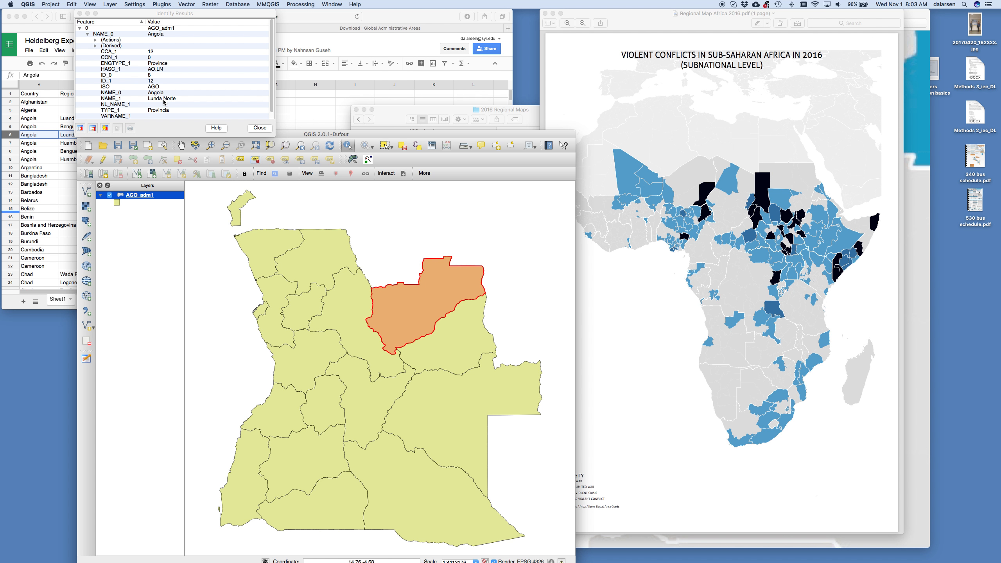
pyautogui.click(48, 214)
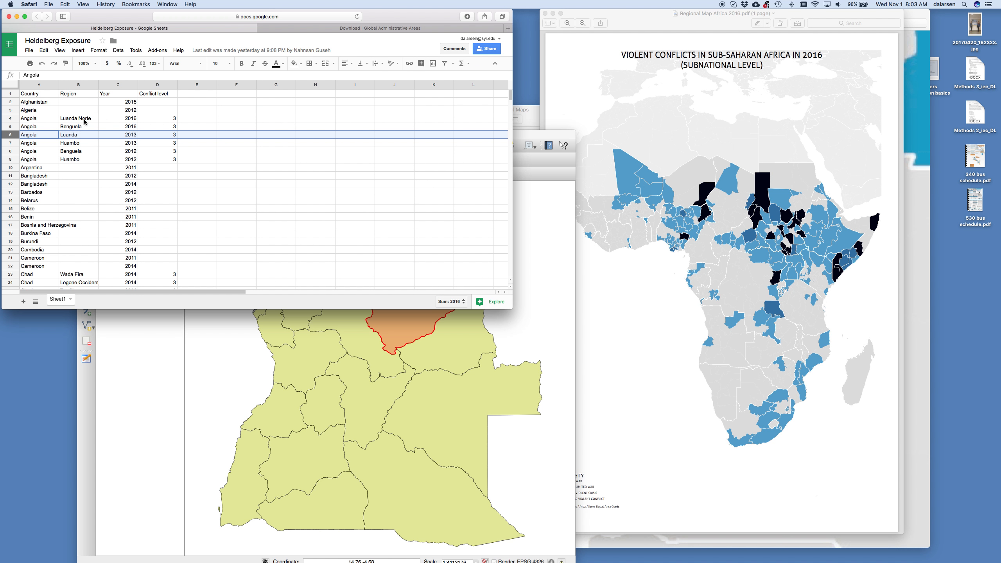
# - Close the 2016 and 2012 Africa conflict maps in Preview
pyautogui.click(645, 63)
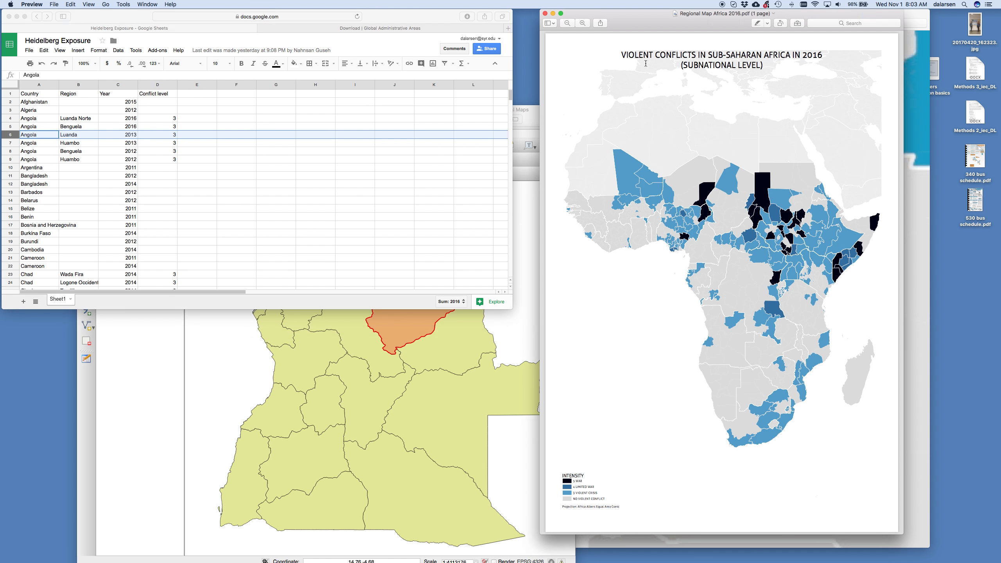
pyautogui.click(545, 14)
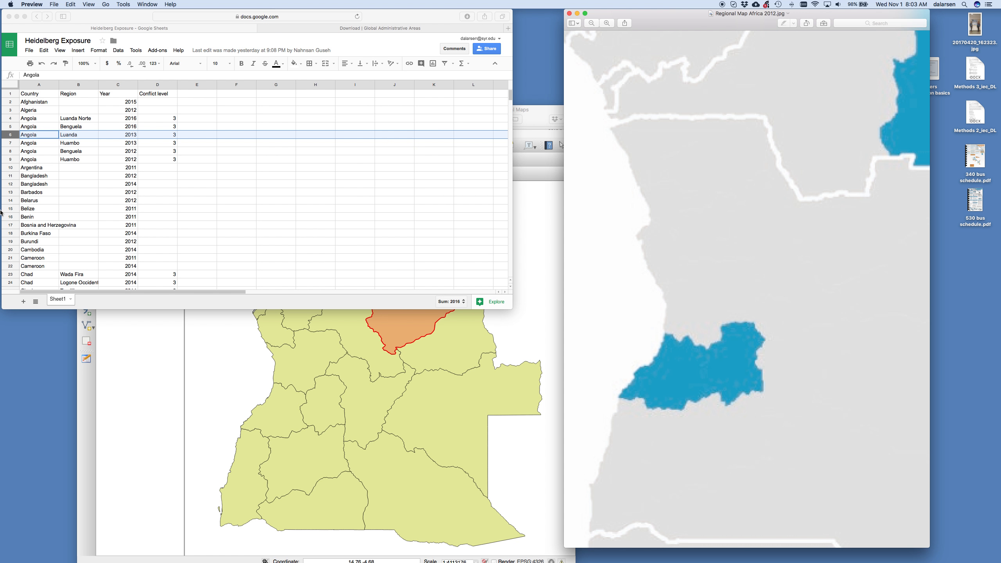
pyautogui.click(569, 13)
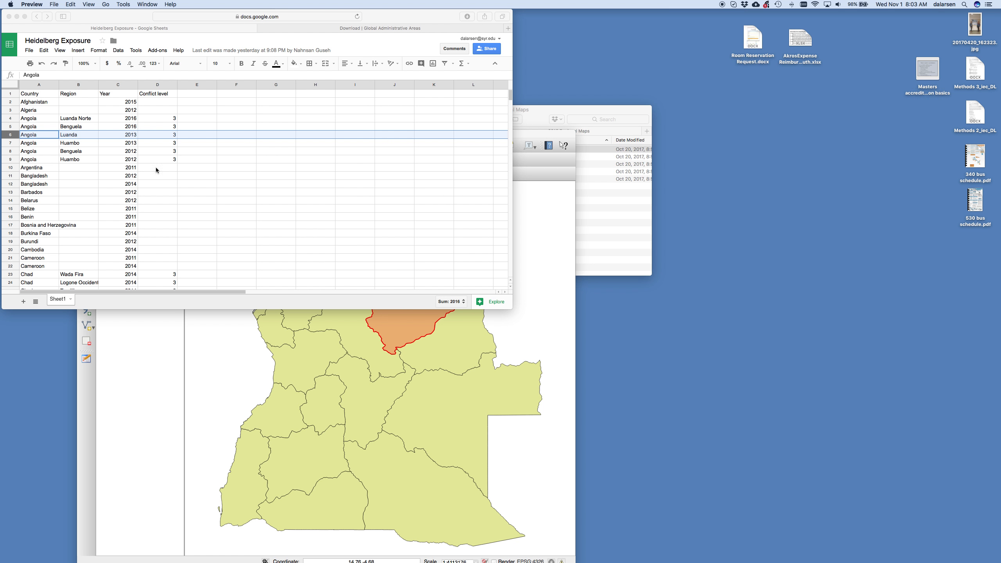
# - Switch to Finder, open Regional Map Africa 2015.pdf, examine Angola for conflict areas, and close the map
pyautogui.moveTo(2, 216)
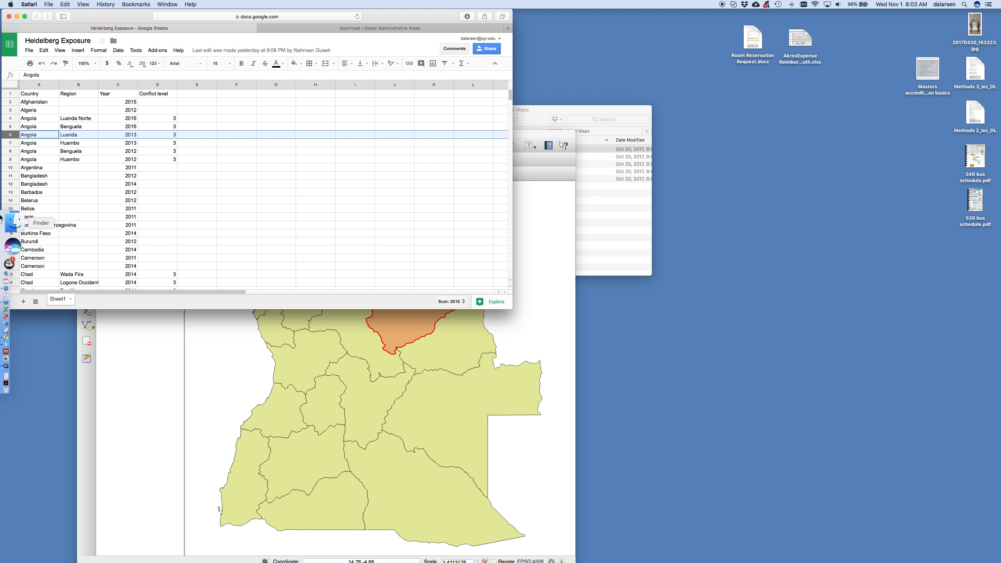
pyautogui.click(8, 218)
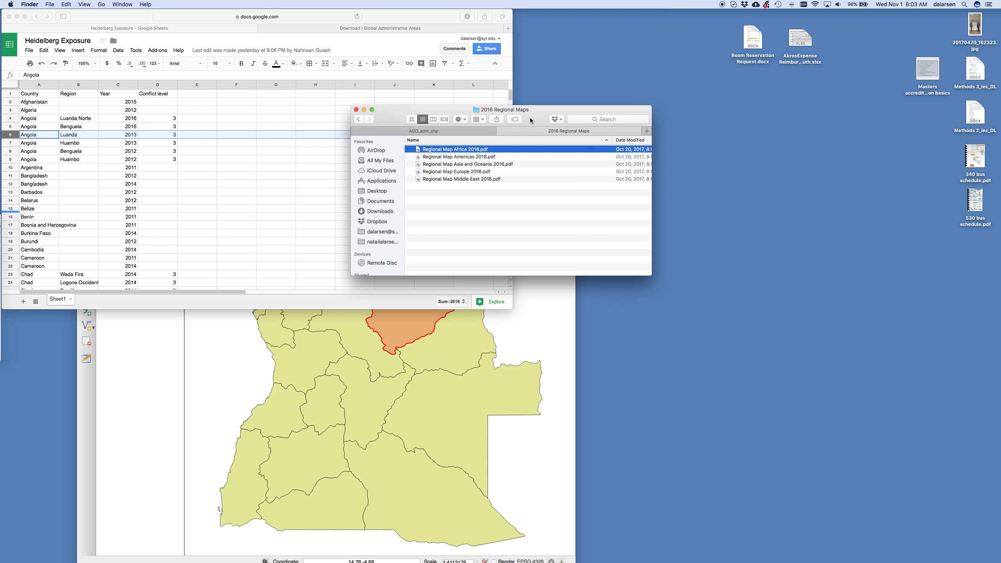
pyautogui.click(359, 119)
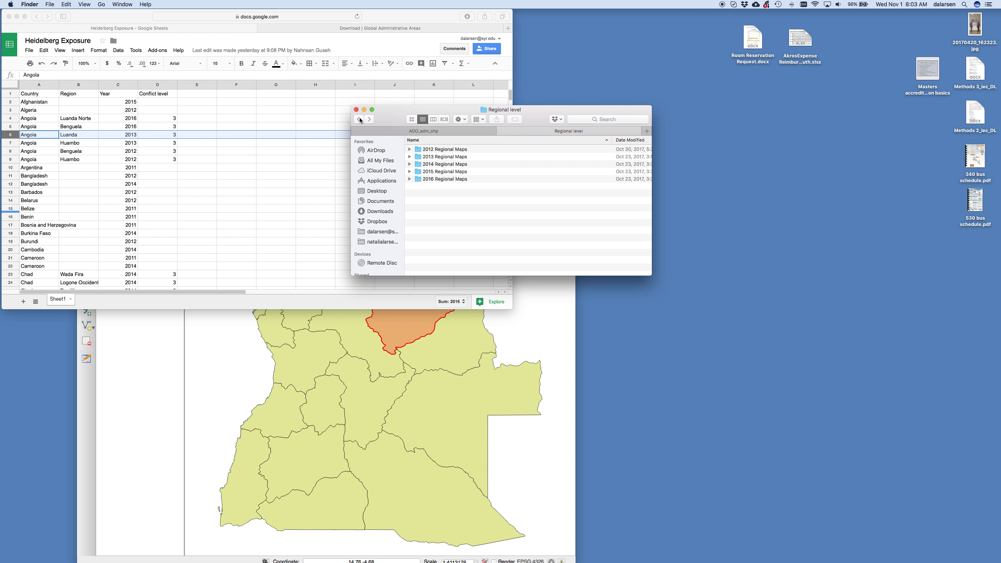
pyautogui.doubleClick(446, 172)
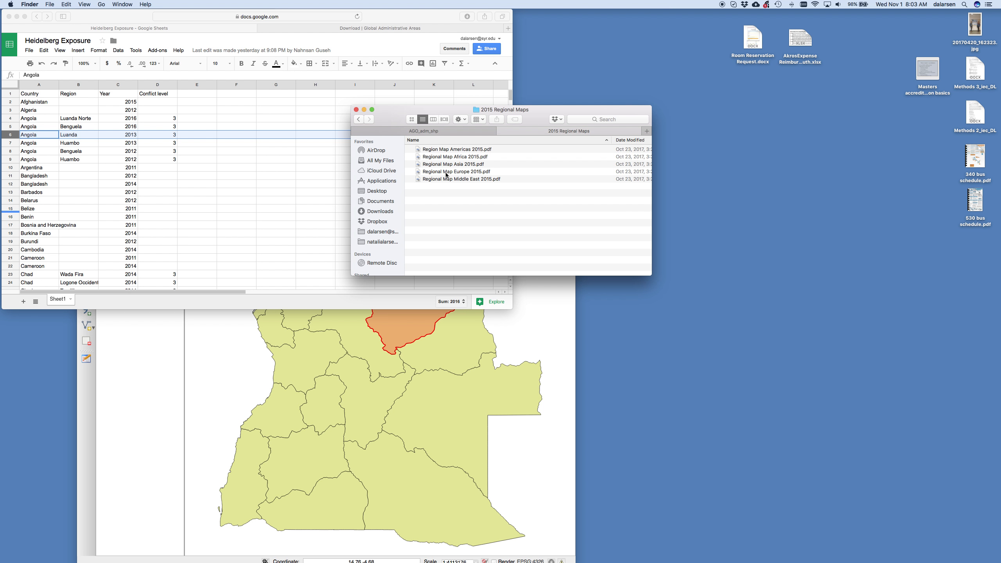
pyautogui.doubleClick(478, 157)
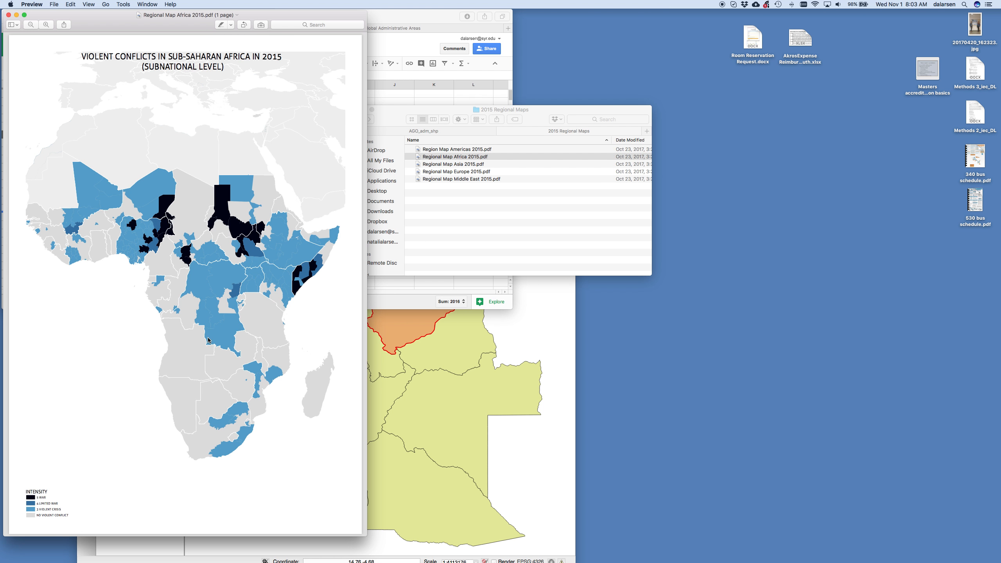
pyautogui.click(8, 15)
# - Open Regional Map Africa 2014.pdf from the 2014 Regional Maps folder, examine Angola for conflict areas, and close it
pyautogui.click(360, 120)
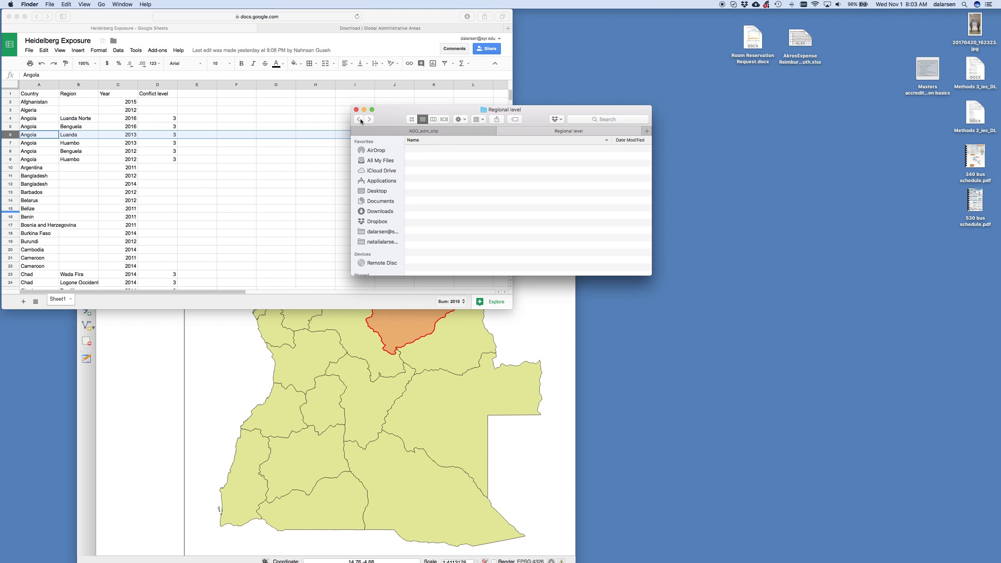
pyautogui.doubleClick(435, 166)
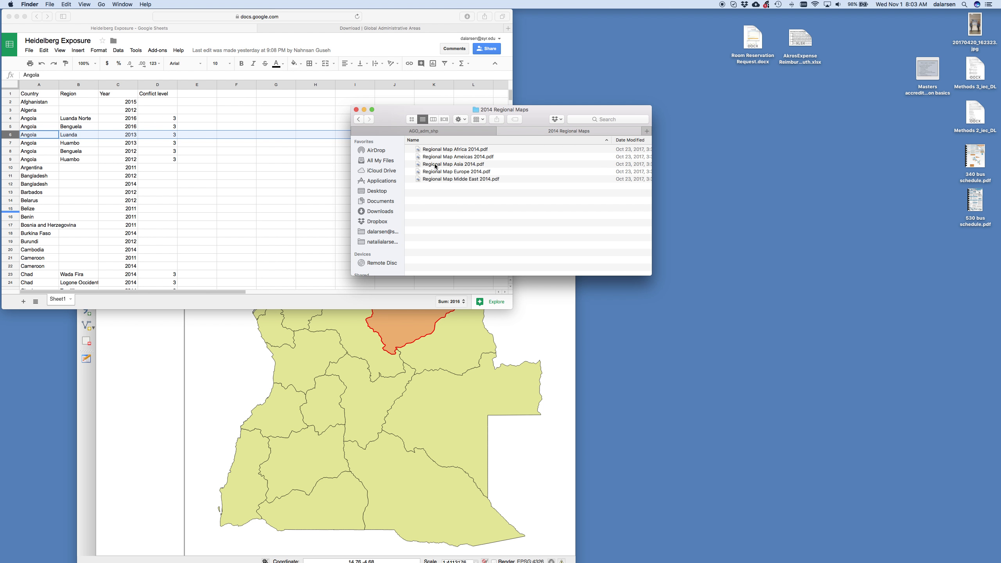
pyautogui.doubleClick(442, 150)
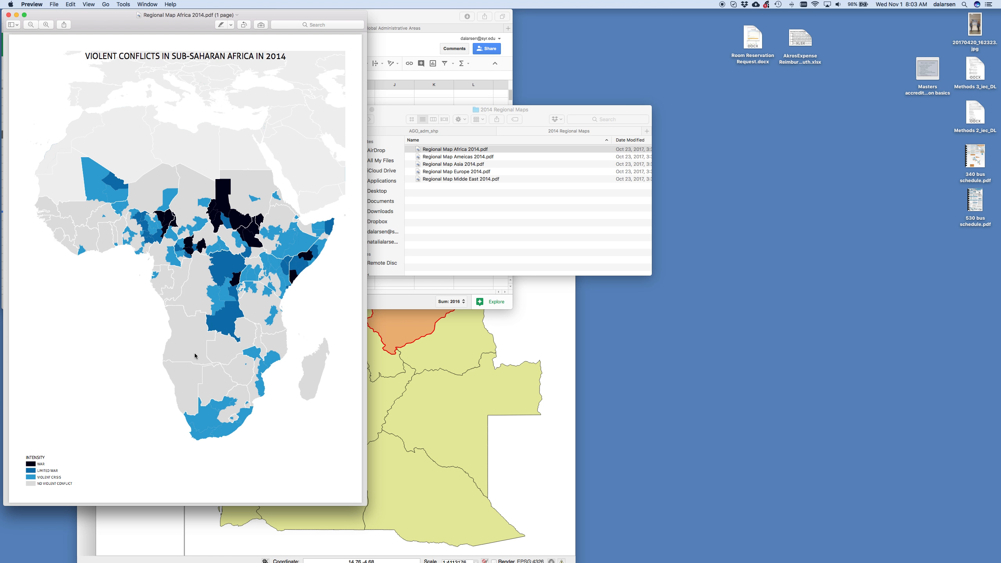
pyautogui.click(8, 15)
# - Open Regional Map Africa 2013.pdf from the 2013 Regional Maps folder, place it beside Angola's province map, and switch to QGIS
pyautogui.click(359, 119)
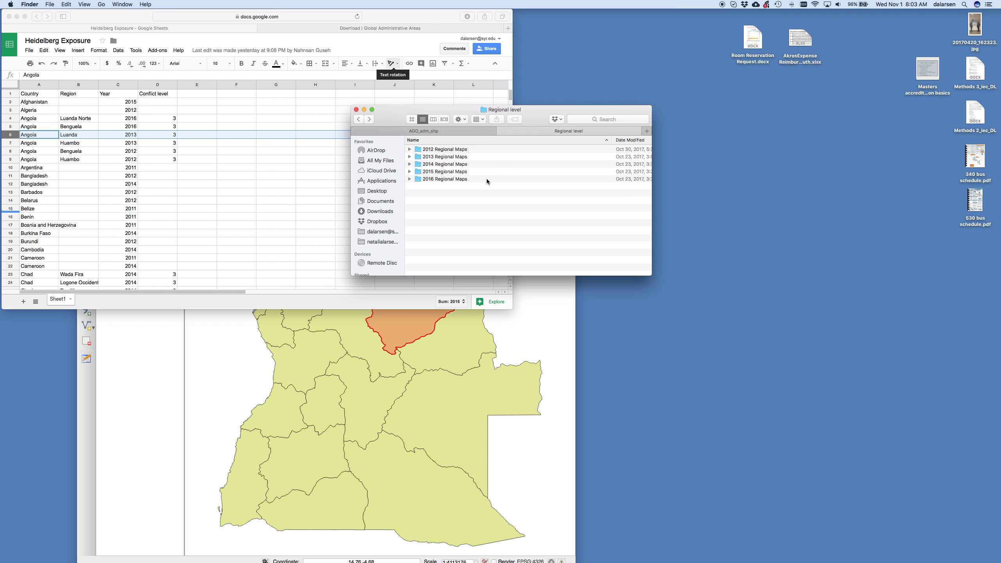
pyautogui.doubleClick(449, 156)
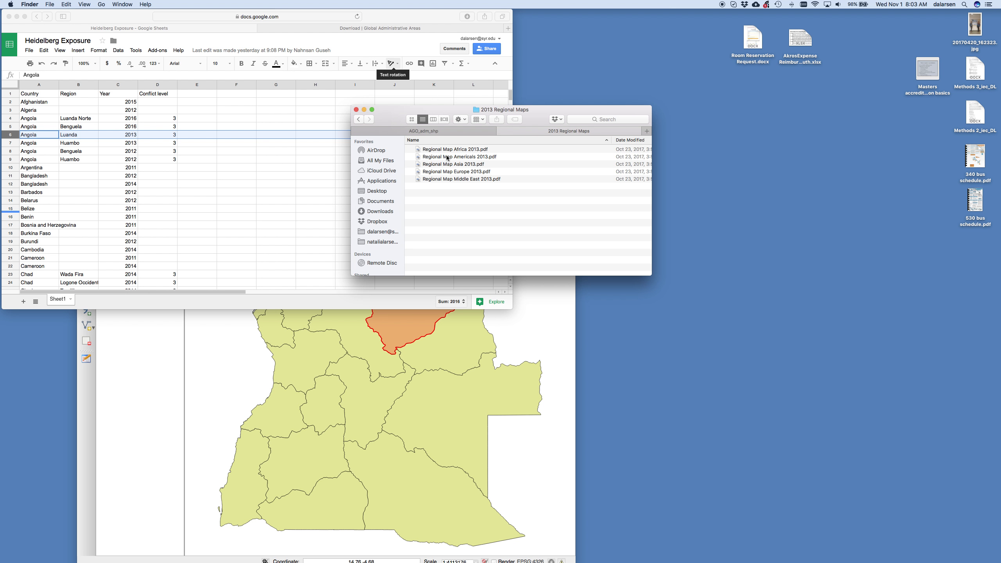
pyautogui.doubleClick(455, 149)
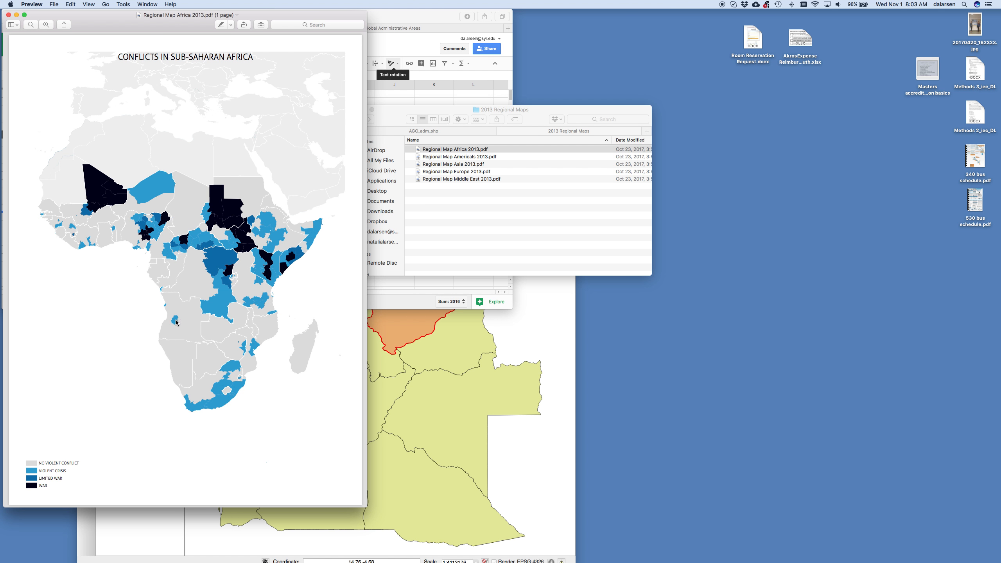
pyautogui.moveTo(251, 10); pyautogui.dragTo(780, 21)
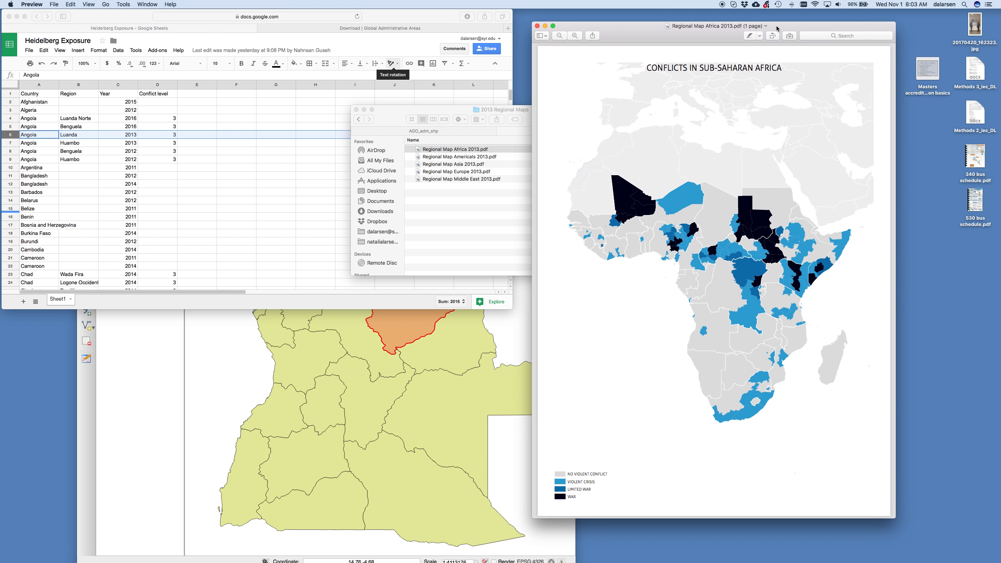
pyautogui.click(214, 410)
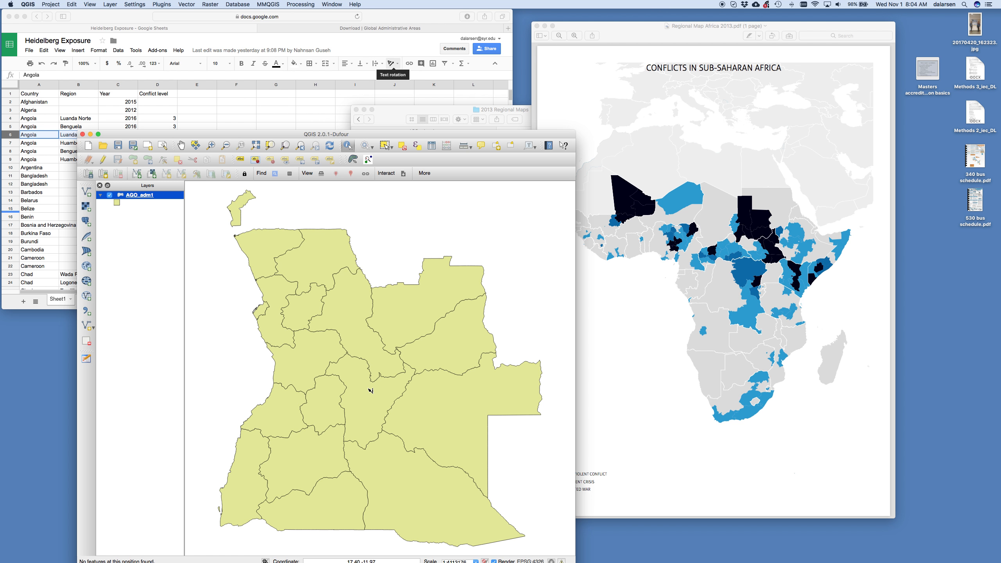
# - Identify Angola's central highland province, the small coastal province and the northern exclave, checking them against the 2013 conflict areas and spreadsheet entries
pyautogui.click(324, 411)
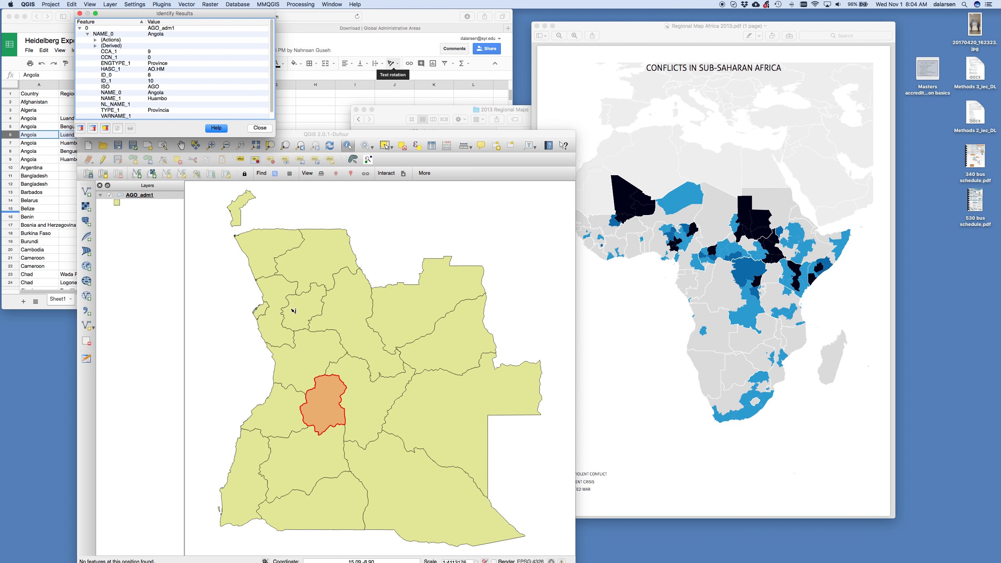
pyautogui.click(265, 312)
pyautogui.click(264, 313)
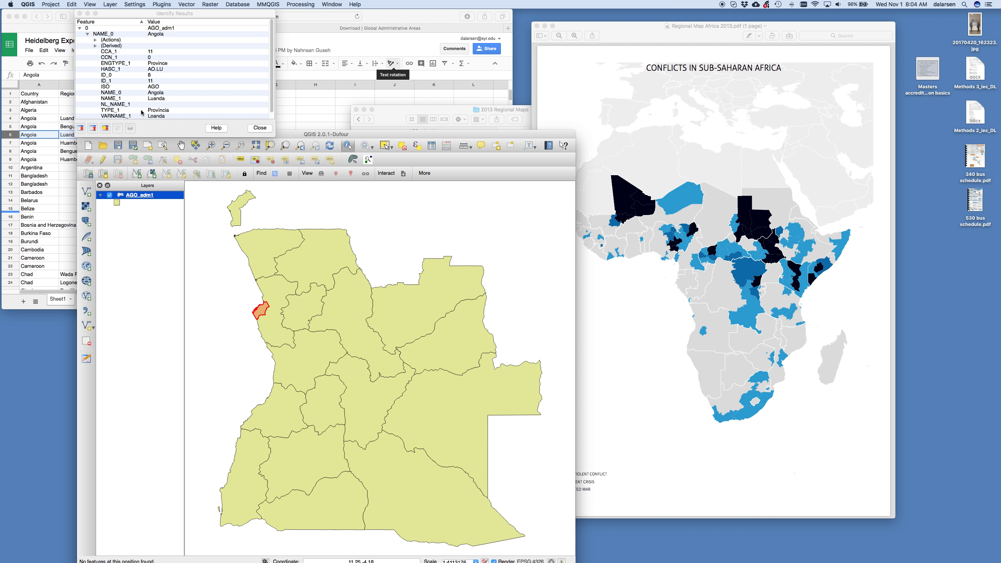
pyautogui.click(49, 154)
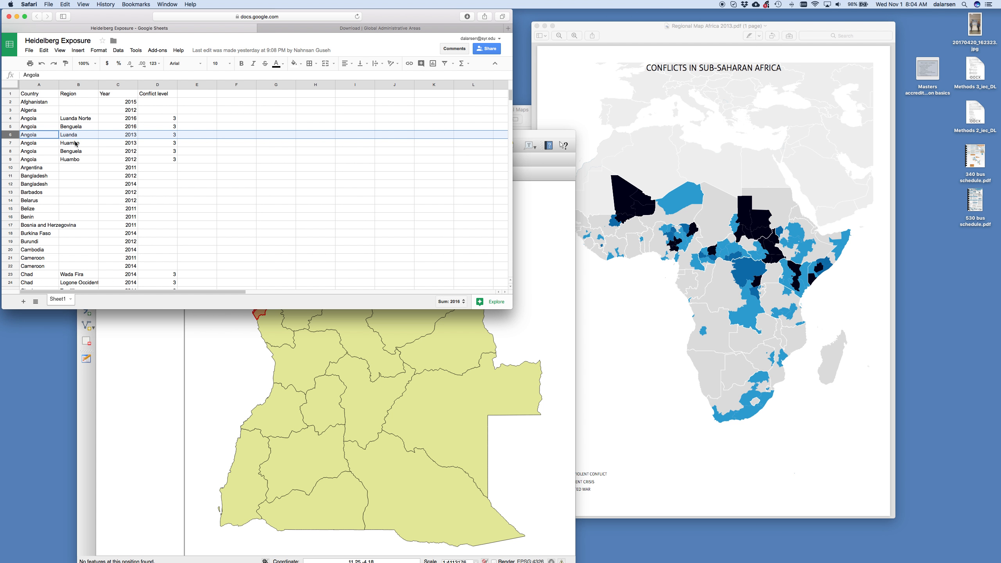
pyautogui.click(337, 378)
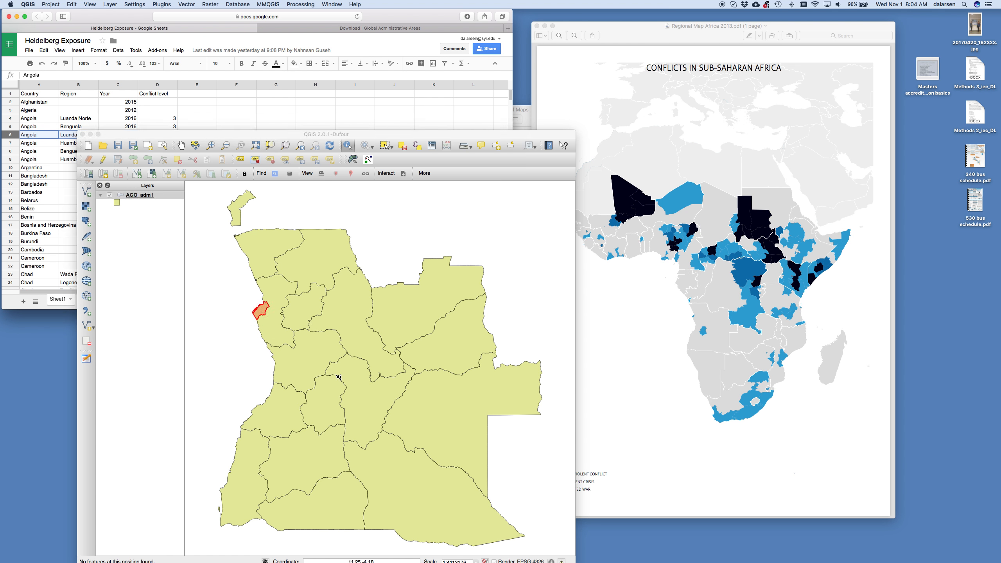
pyautogui.click(240, 202)
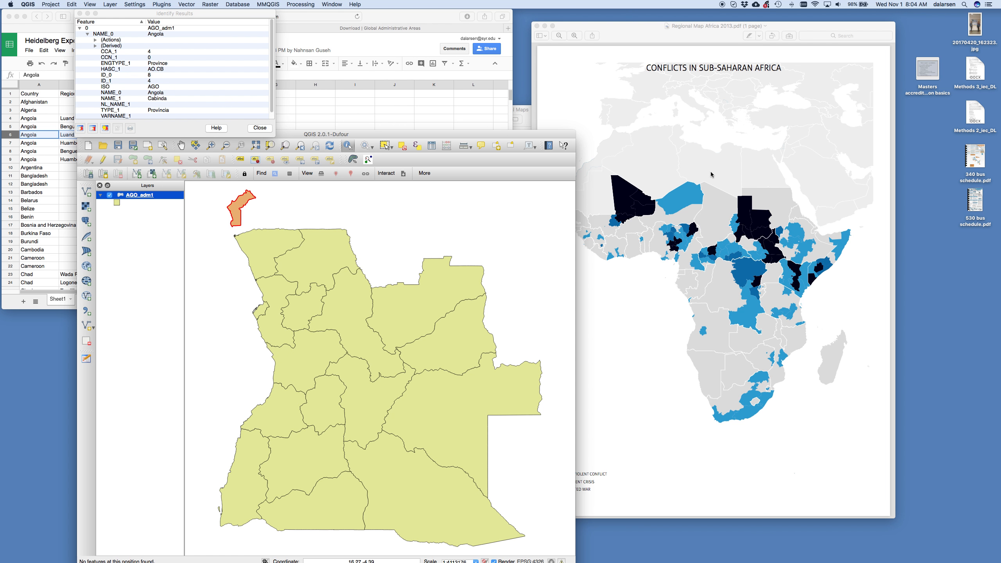
# - Switch to the Heidelberg Exposure spreadsheet and insert a blank row above the Angola Benguela 2012 entry
pyautogui.click(310, 106)
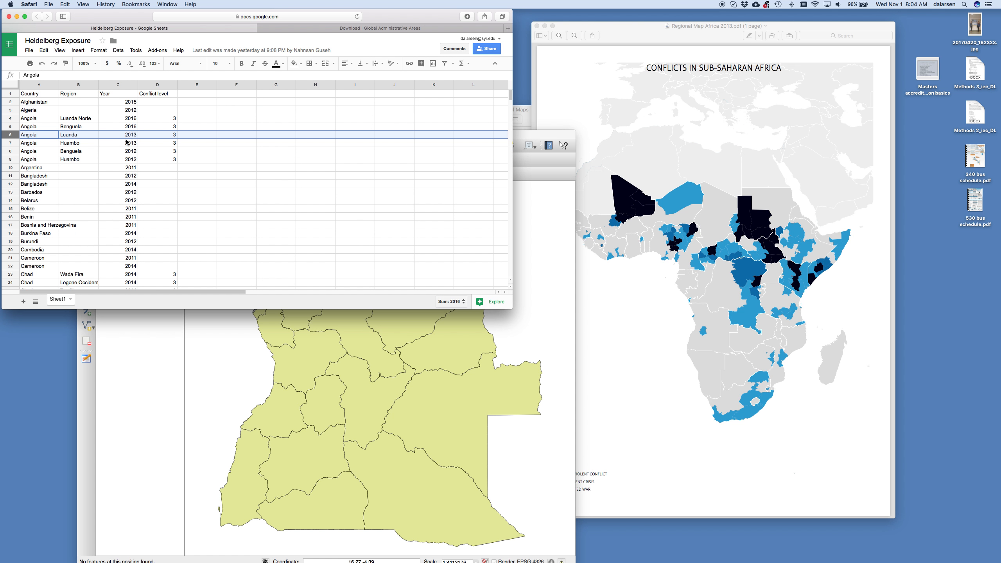
pyautogui.click(31, 151)
pyautogui.click(7, 151)
pyautogui.rightClick(9, 151)
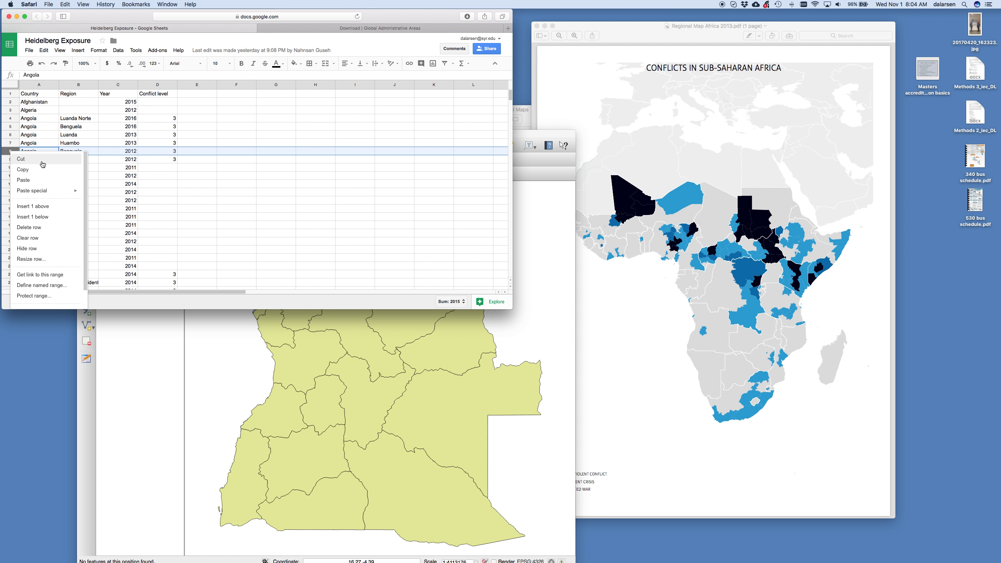
pyautogui.click(33, 206)
# - Fill the blank row with country Angola, region Habinda, year 2013 and conflict level 3
pyautogui.click(48, 153)
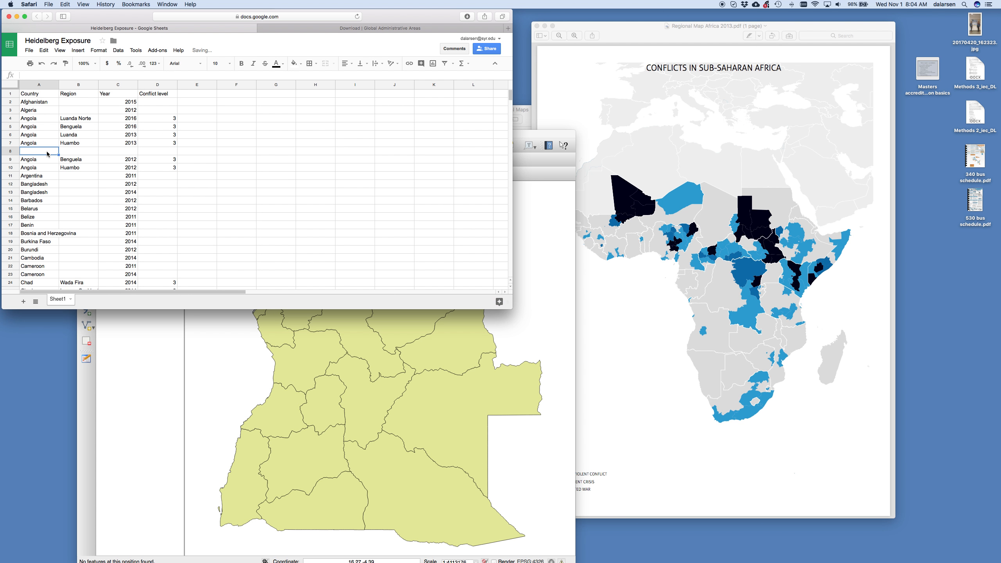
pyautogui.write('Angola')
pyautogui.press('Tab')
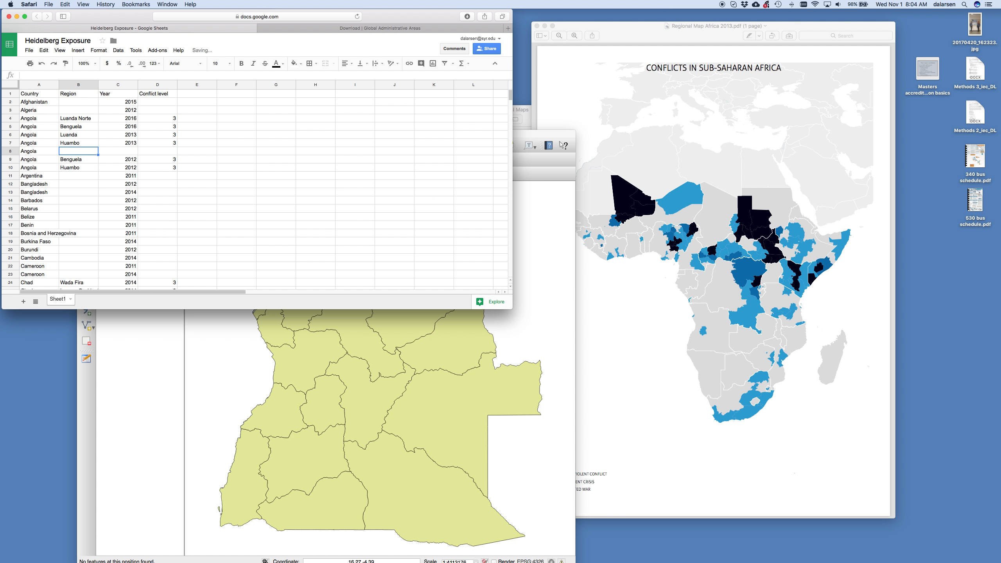
pyautogui.write('Habinda')
pyautogui.press('Tab')
pyautogui.write('2013')
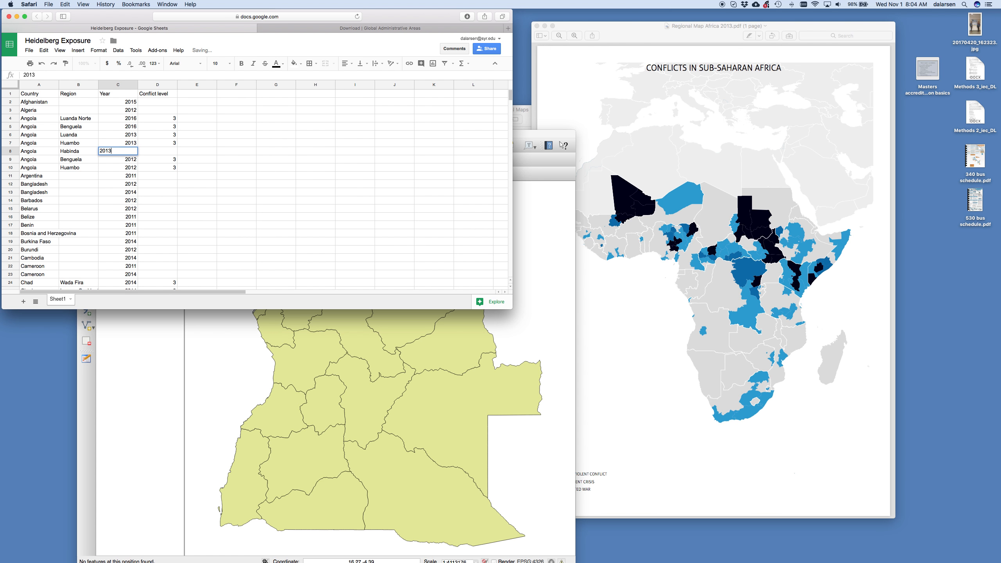
pyautogui.press('Tab')
pyautogui.write('3')
pyautogui.press('Return')
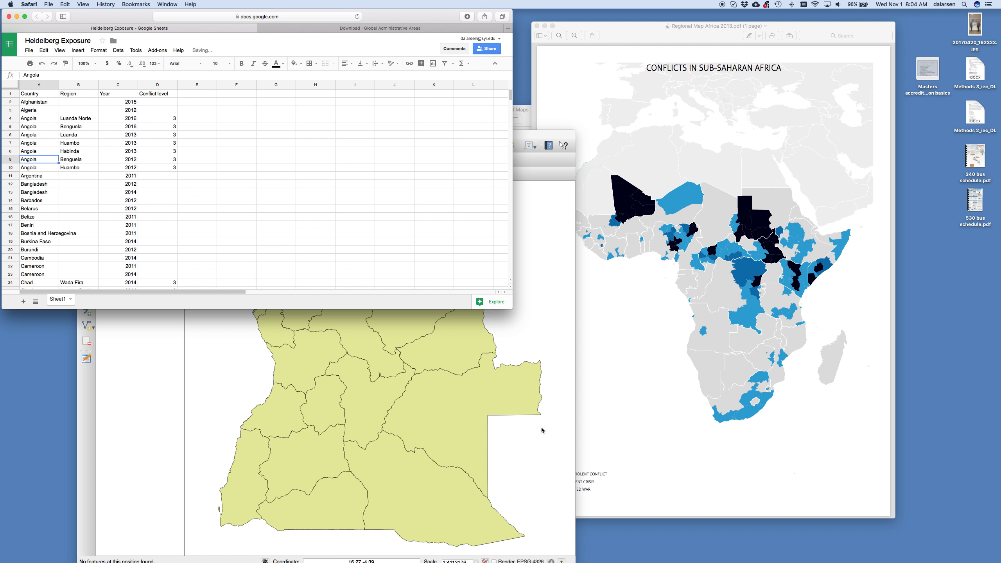
# - Open Regional Map Africa 2012.jpg from the 2012 Regional Maps folder, compare Angola with the 2013 map, and close both maps
pyautogui.click(639, 338)
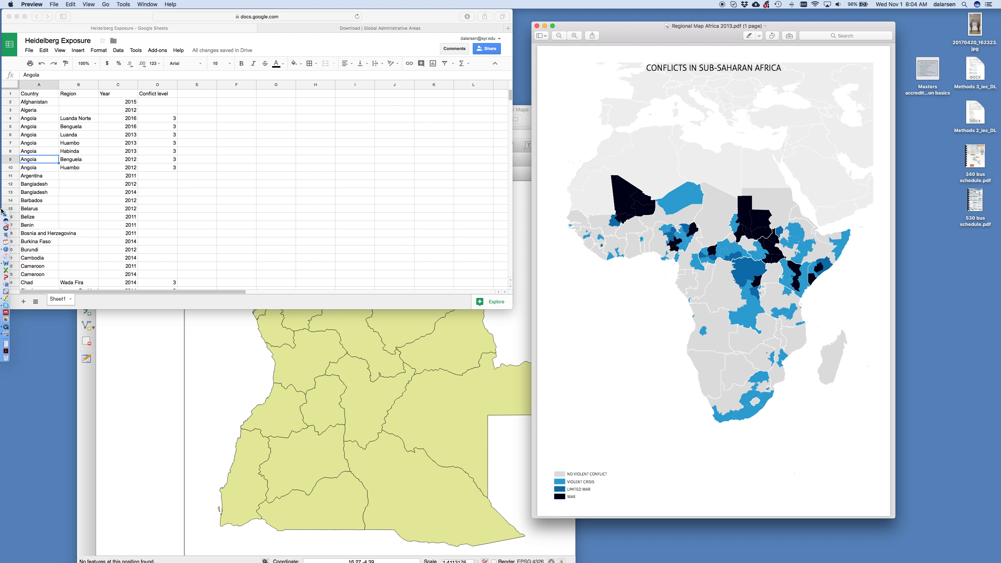
pyautogui.click(11, 211)
pyautogui.click(359, 120)
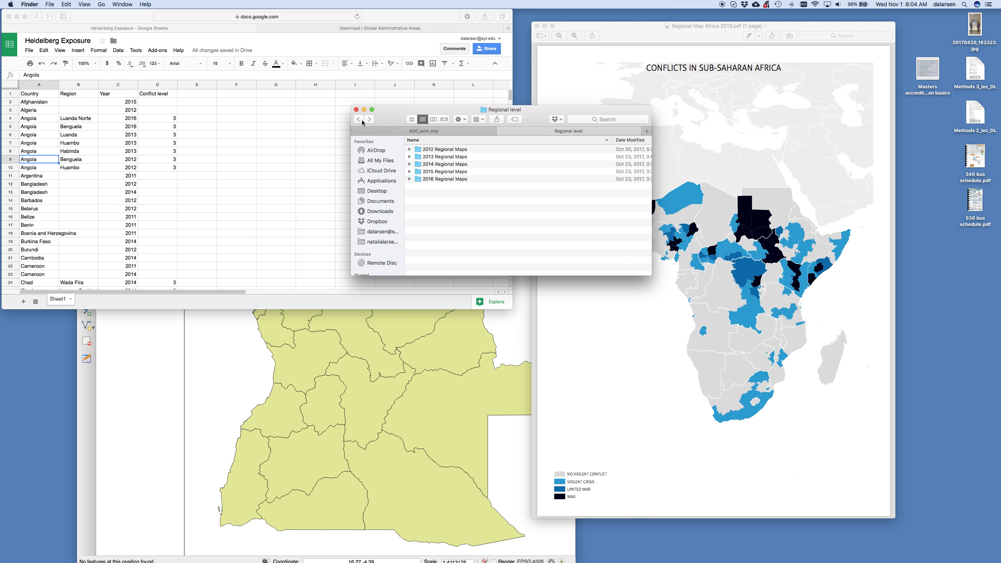
pyautogui.doubleClick(440, 149)
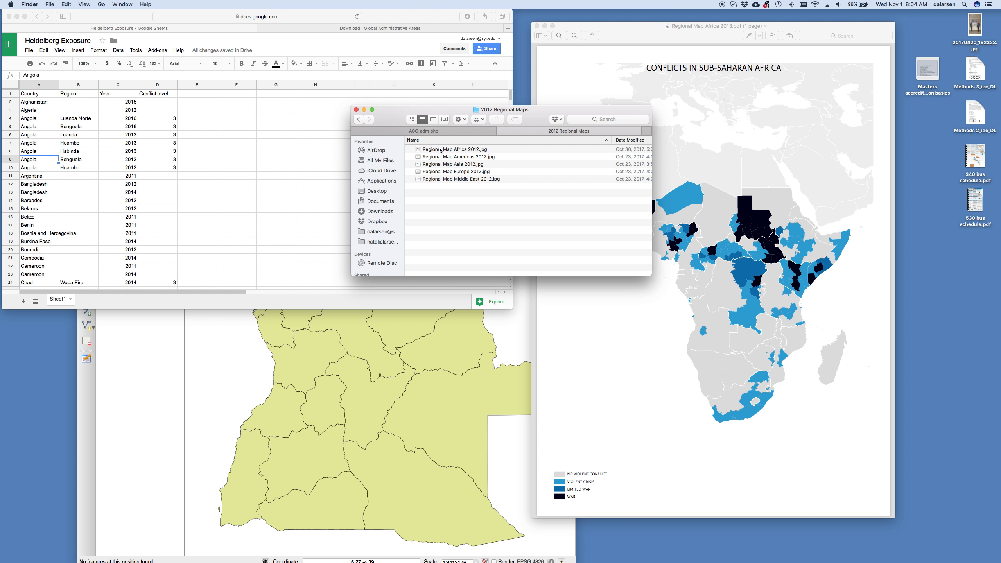
pyautogui.doubleClick(441, 149)
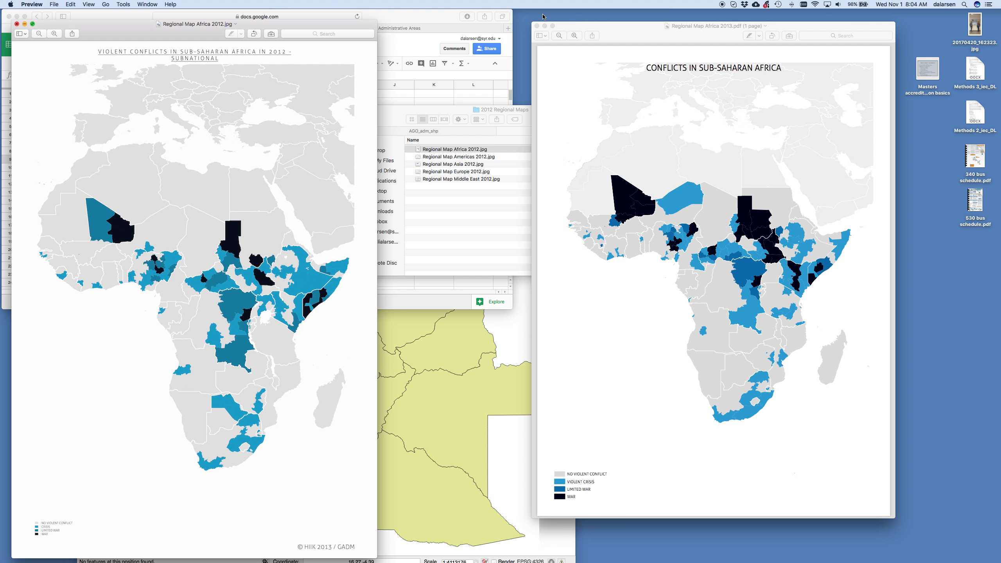
pyautogui.click(17, 25)
pyautogui.click(536, 26)
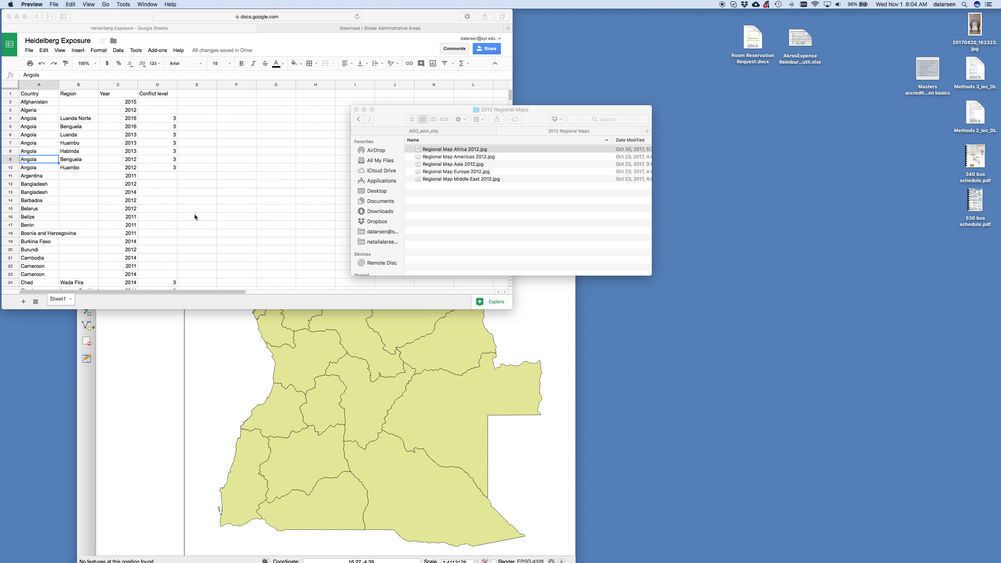
# - Return to Finder and go back up from the 2012 Regional Maps folder to the Conflict folder
pyautogui.click(209, 206)
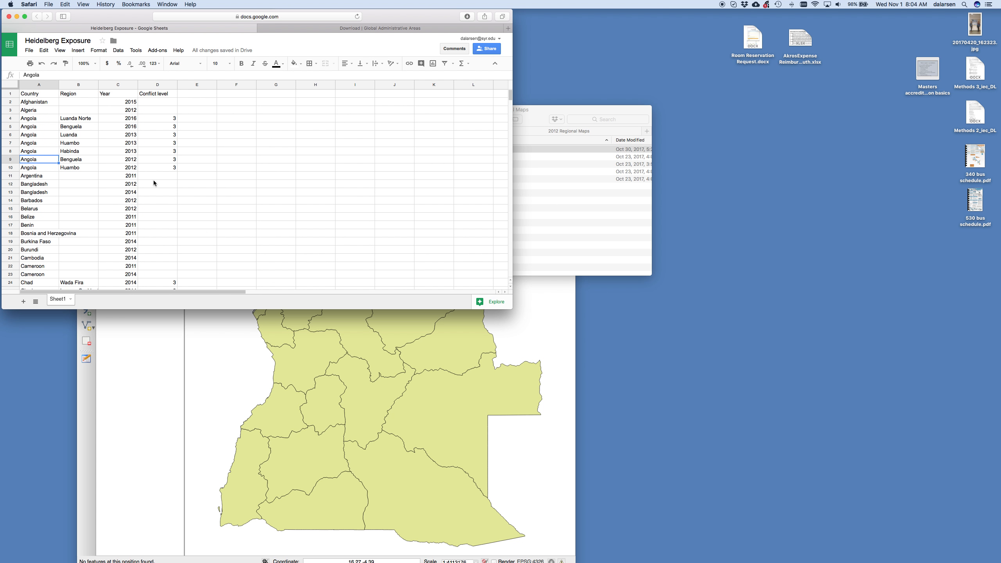
pyautogui.click(562, 197)
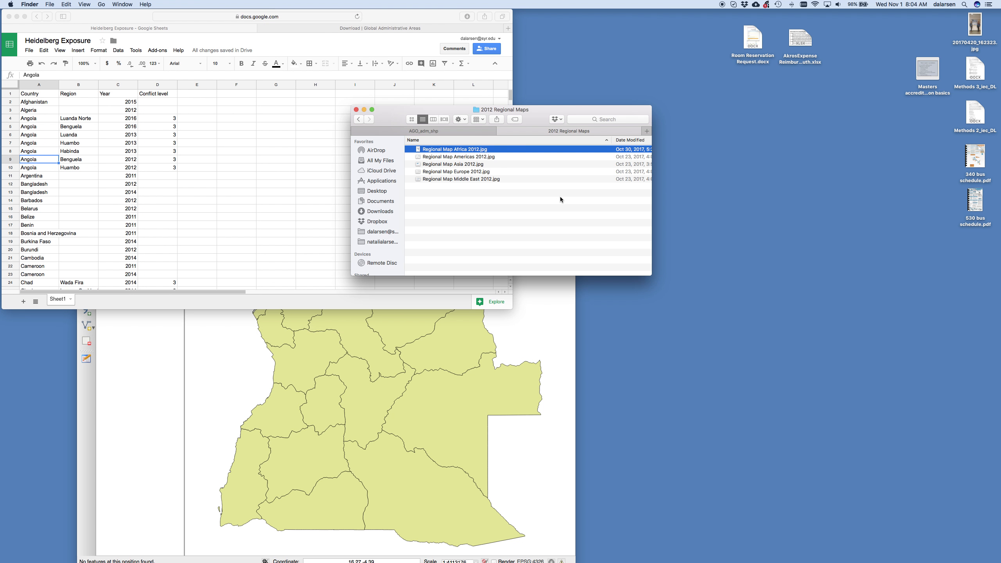
pyautogui.click(358, 120)
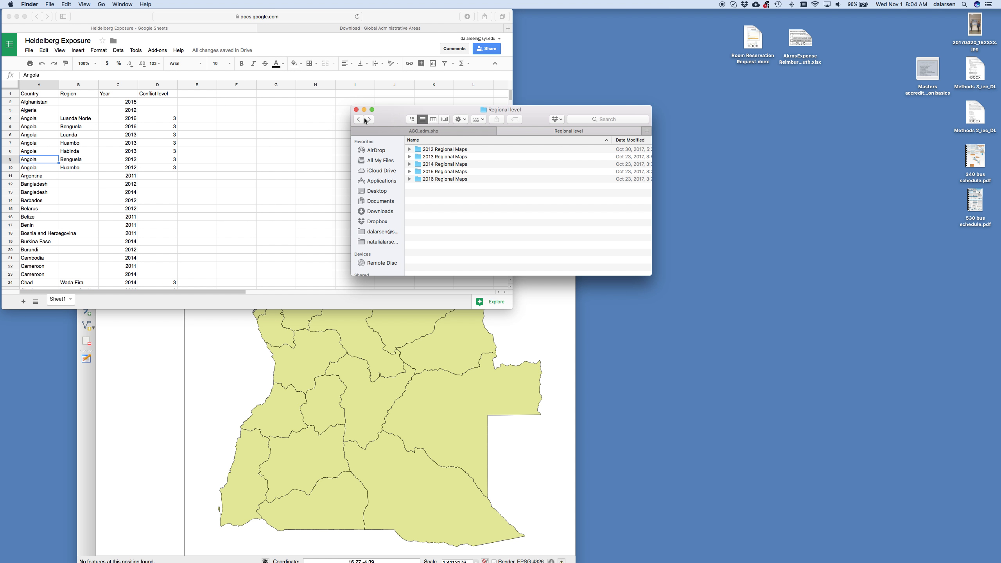
pyautogui.click(359, 119)
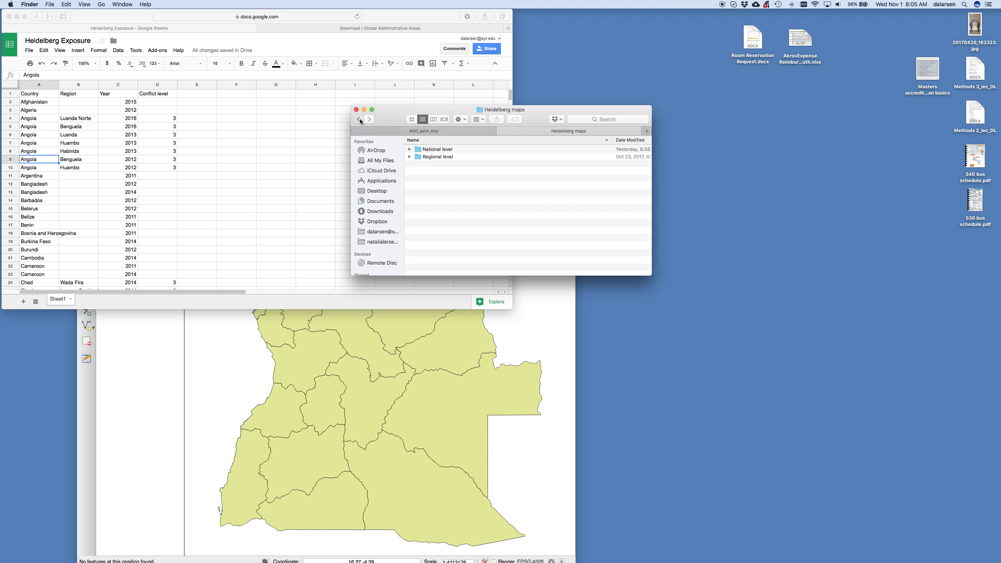
pyautogui.click(360, 119)
pyautogui.click(463, 173)
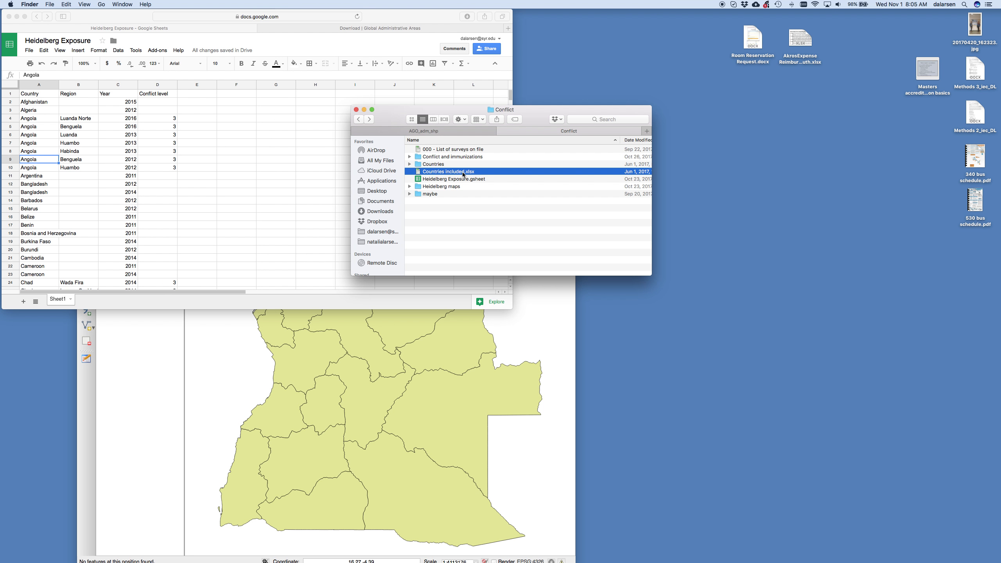
pyautogui.doubleClick(463, 173)
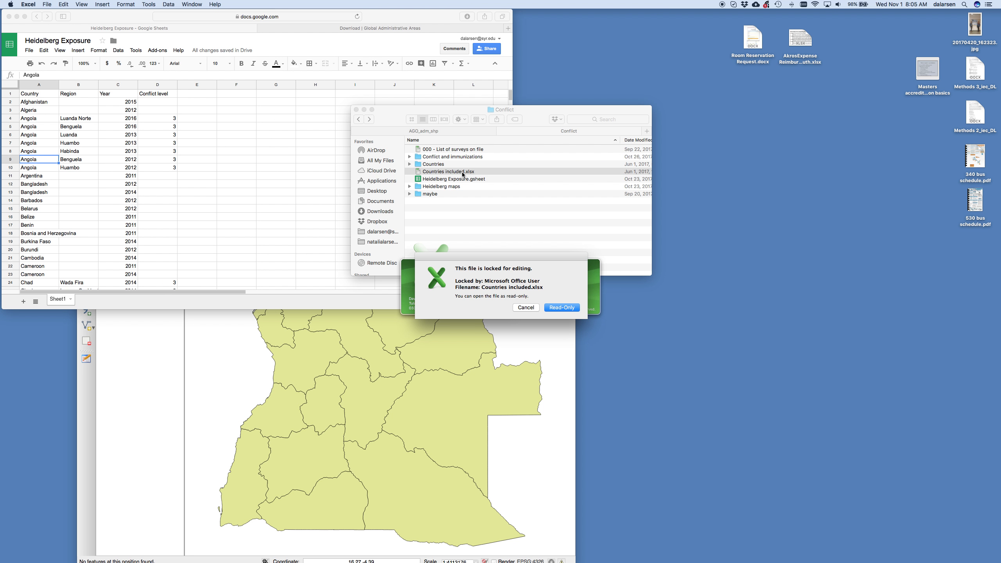
pyautogui.click(527, 308)
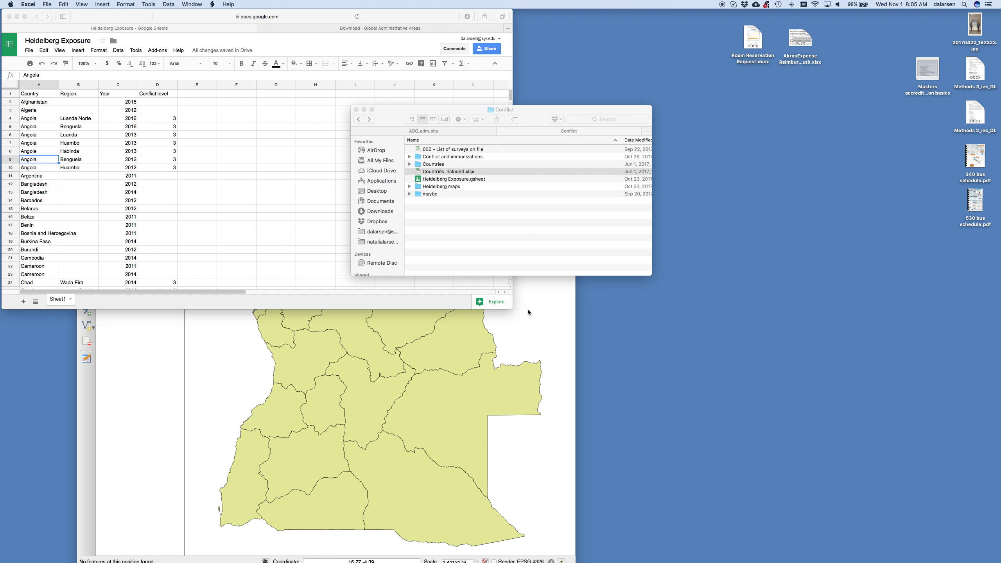
# - Open Countries included.xlsx as read-only from the Conflict folder, review its country list, and close it
pyautogui.click(471, 174)
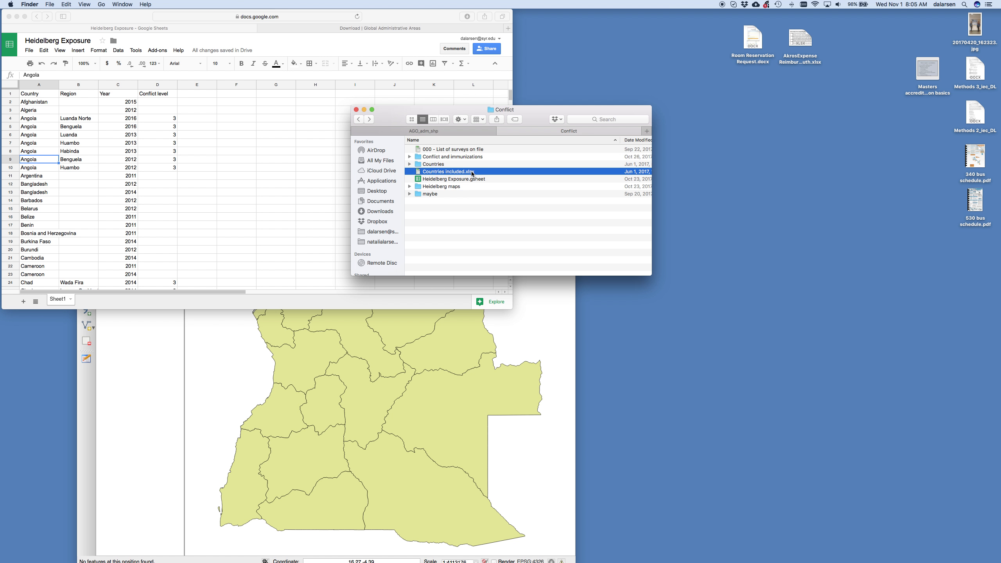
pyautogui.doubleClick(471, 174)
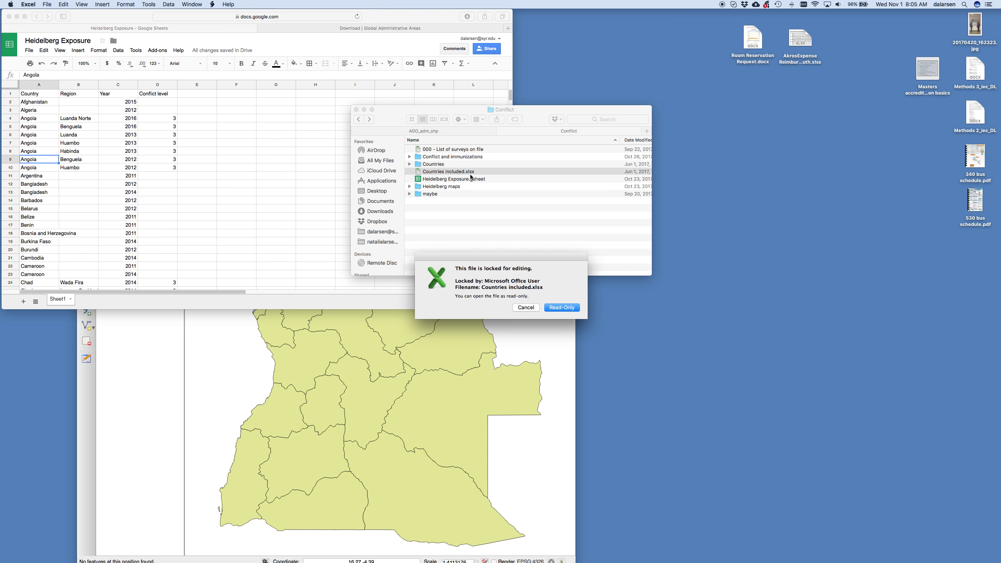
pyautogui.click(567, 310)
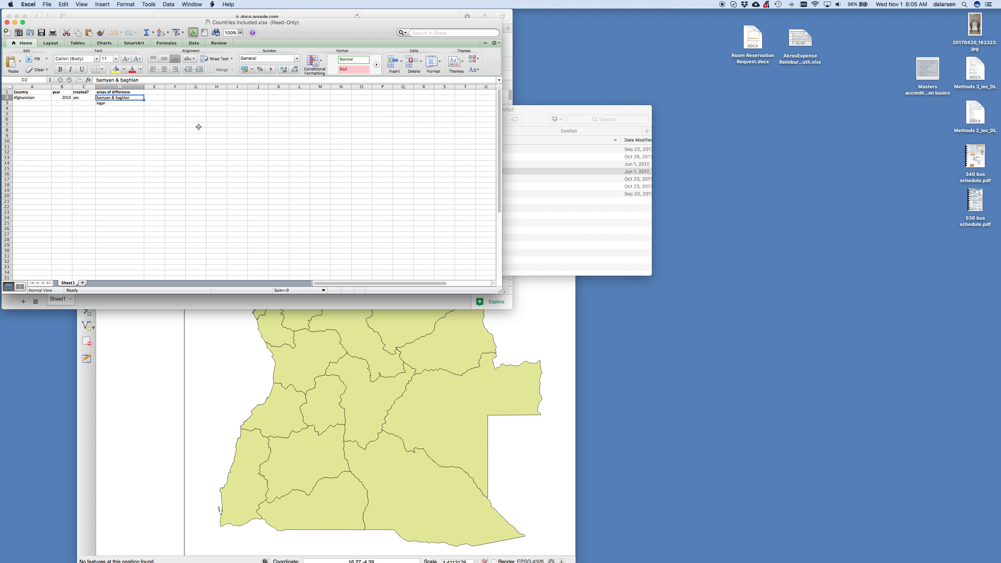
pyautogui.click(14, 22)
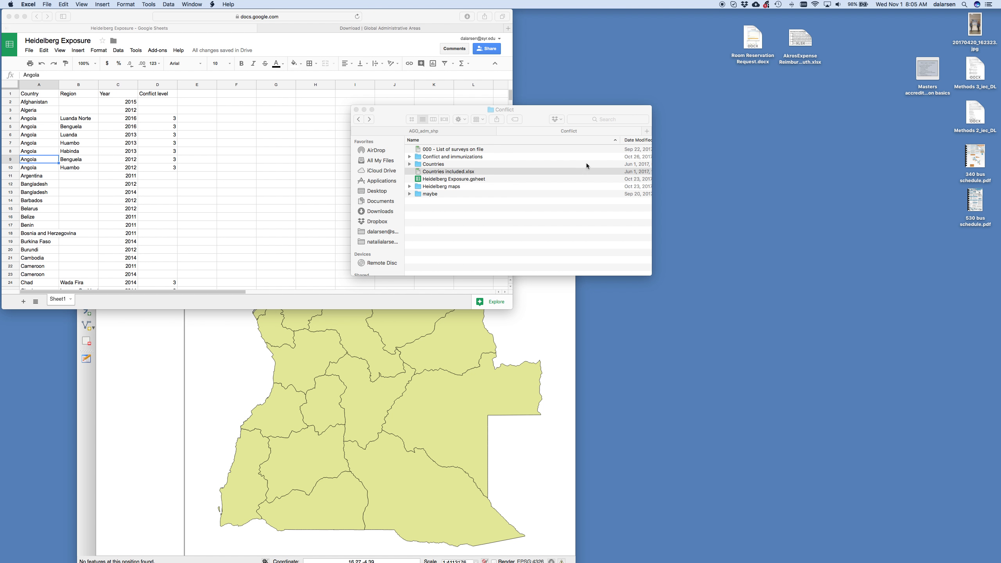
# - Open 000 - List of surveys on file.xlsx, place it beside the other windows, and decline the offer to edit Countries included.xlsx
pyautogui.click(551, 215)
pyautogui.doubleClick(437, 150)
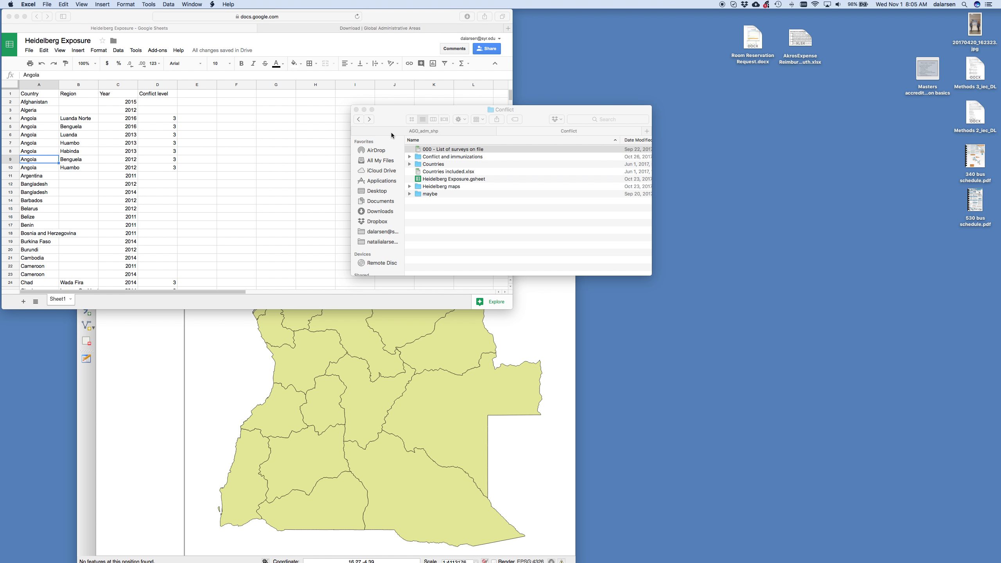
pyautogui.moveTo(280, 103); pyautogui.dragTo(697, 111)
pyautogui.scroll(2, 606, 256)
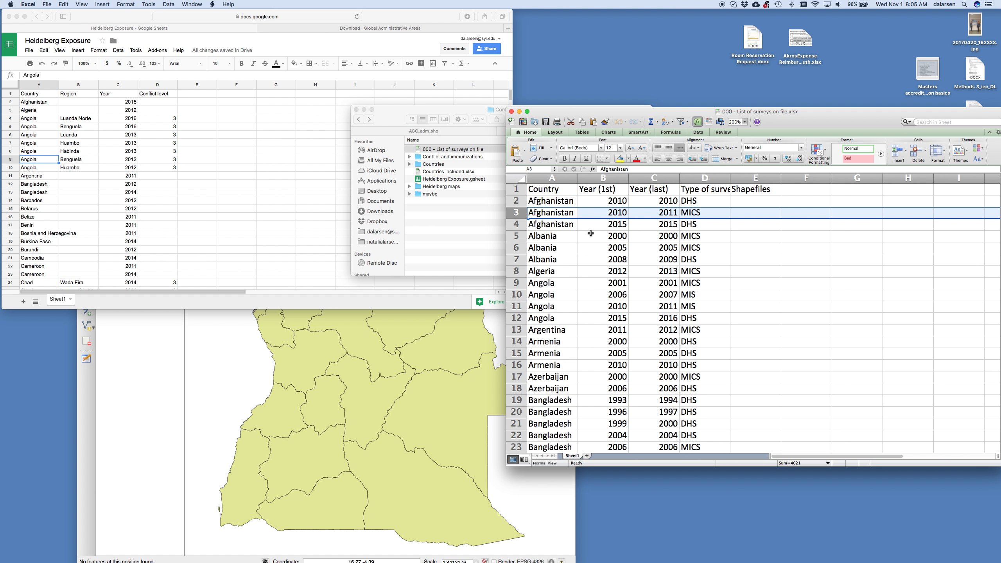
pyautogui.click(427, 247)
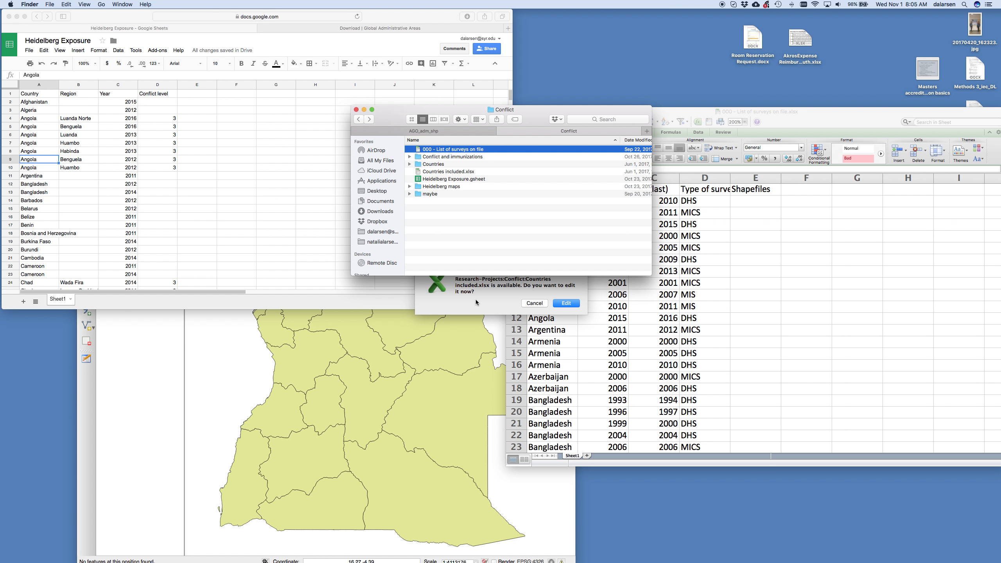
pyautogui.click(475, 302)
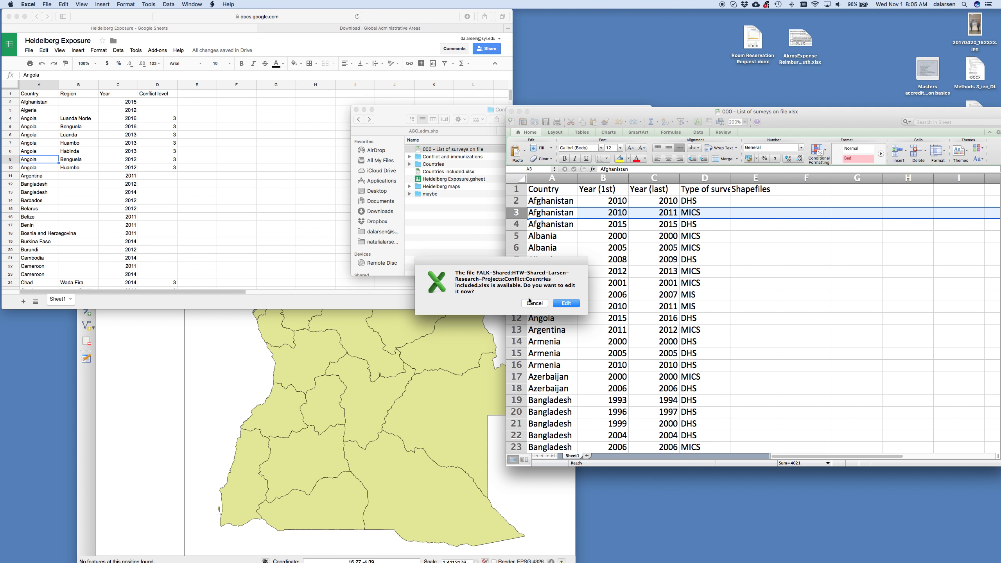
pyautogui.click(534, 302)
# - Switch to Finder, go to the Regional level folder inside Heidelberg maps, and select the 2013 Regional Maps folder
pyautogui.click(450, 224)
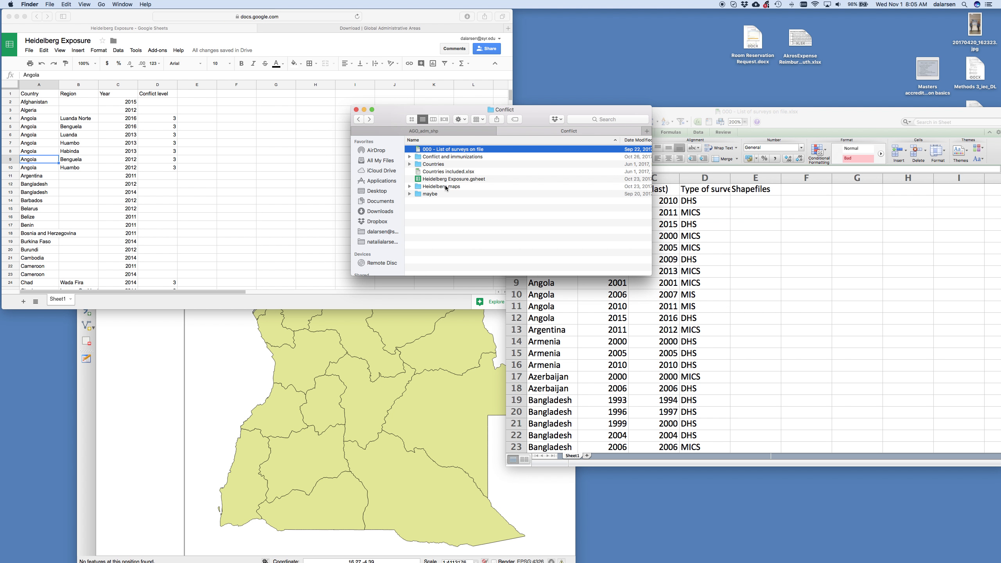
pyautogui.doubleClick(446, 186)
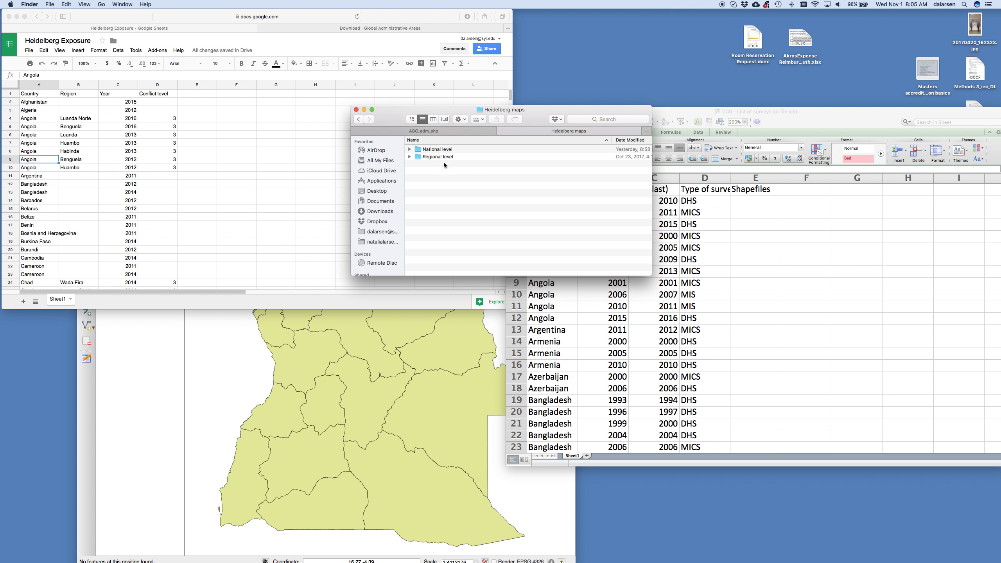
pyautogui.doubleClick(440, 156)
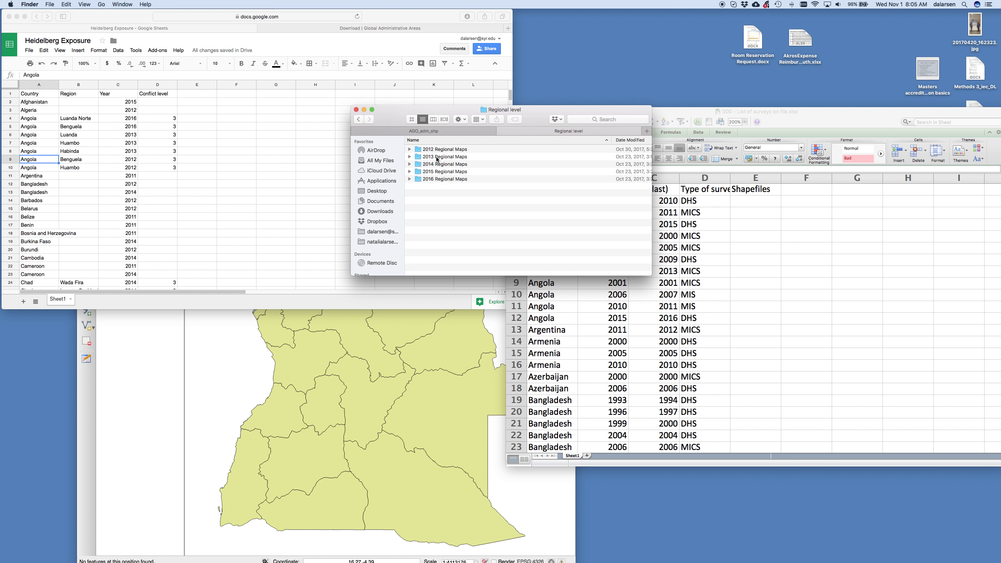
pyautogui.click(445, 157)
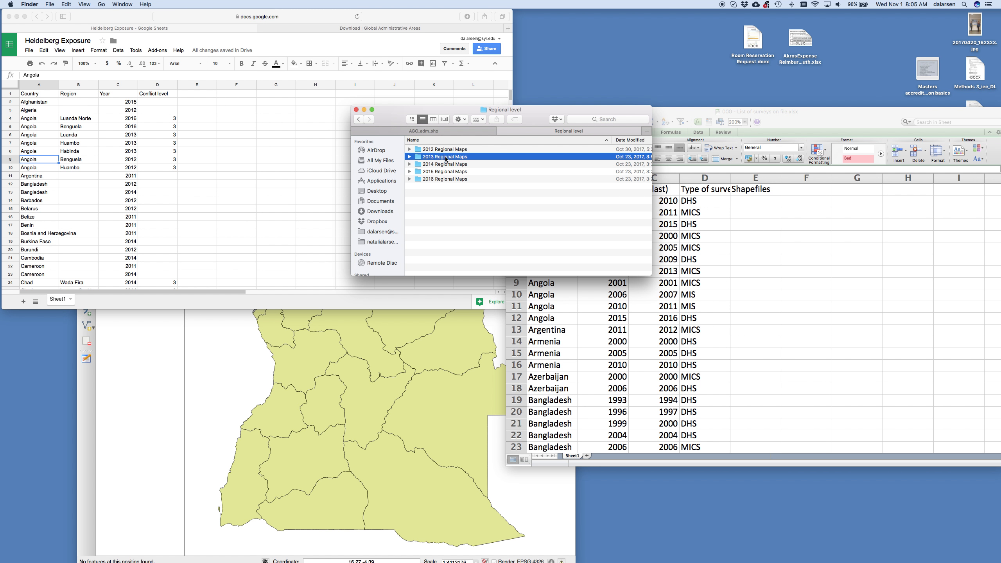
# - Open Regional Map Africa 2016.pdf from the 2016 Regional Maps folder
pyautogui.doubleClick(447, 179)
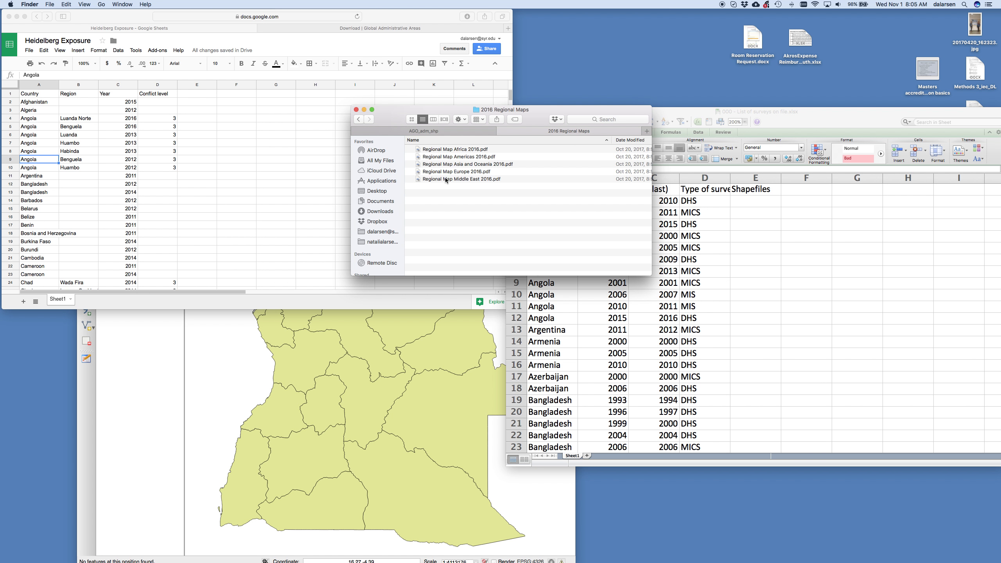
pyautogui.doubleClick(441, 150)
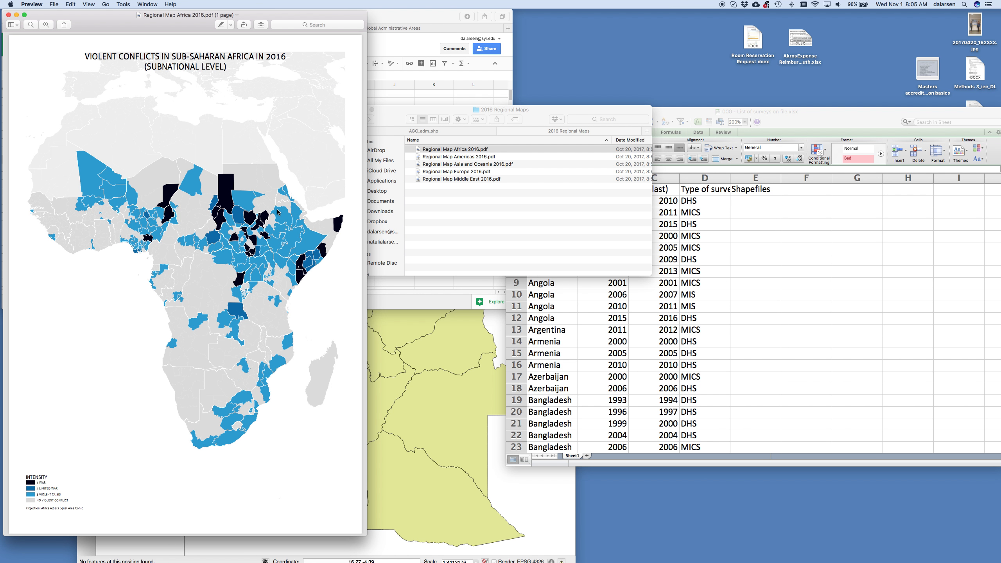
# - Switch to the Excel survey list, sort it by Year (last) in ascending order, and correct Burkina Faso's mistyped last year to 2003
pyautogui.click(652, 196)
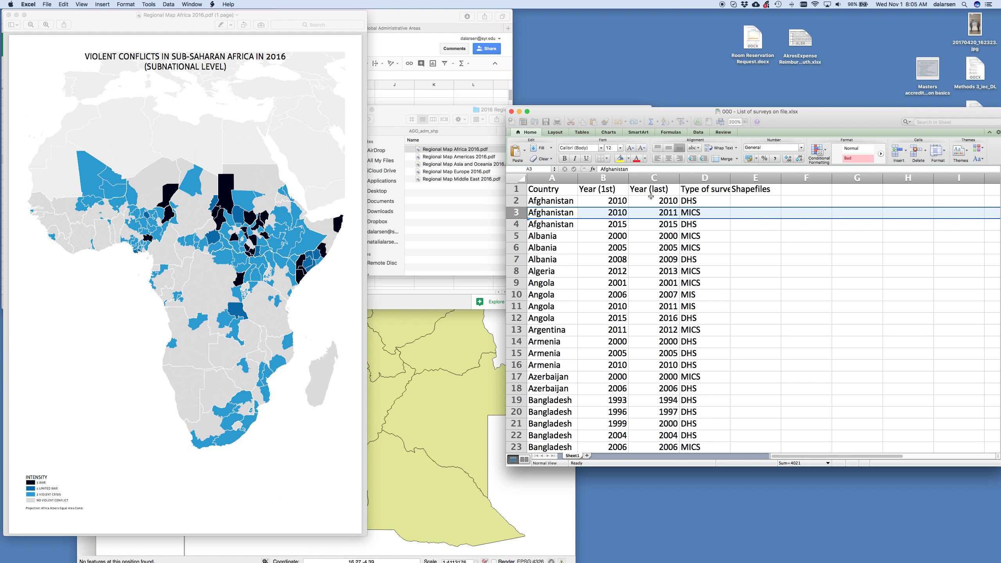
pyautogui.click(652, 196)
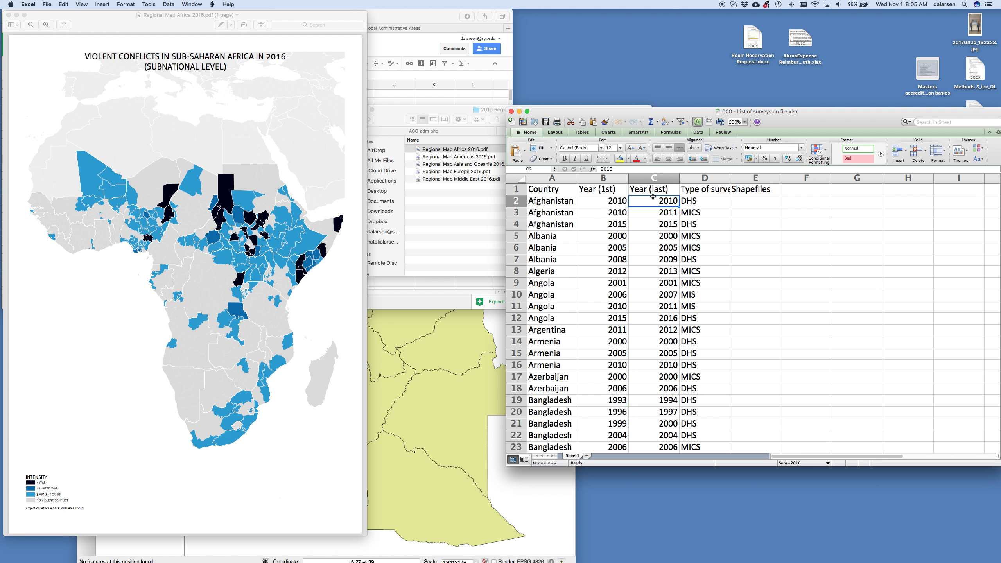
pyautogui.click(697, 133)
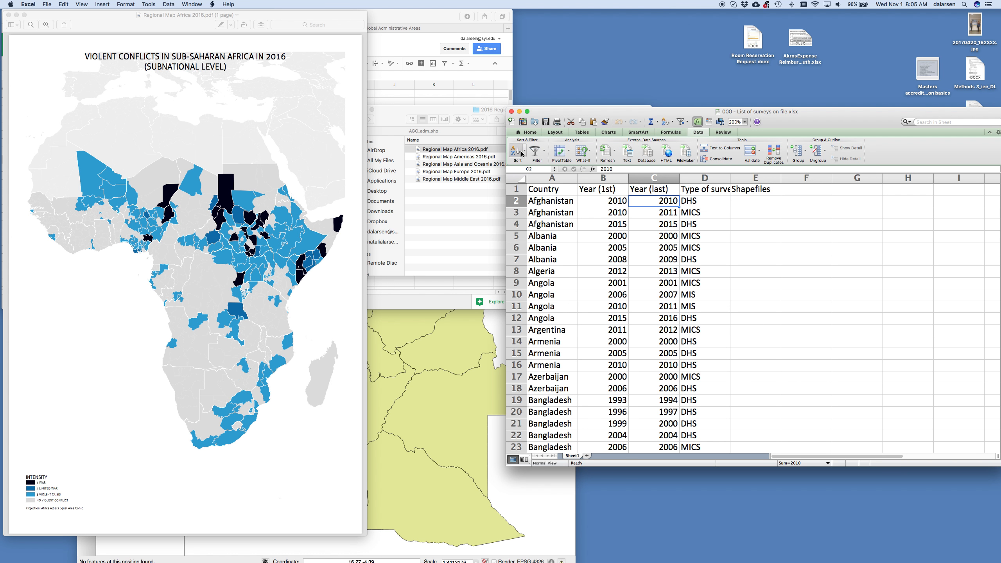
pyautogui.click(521, 154)
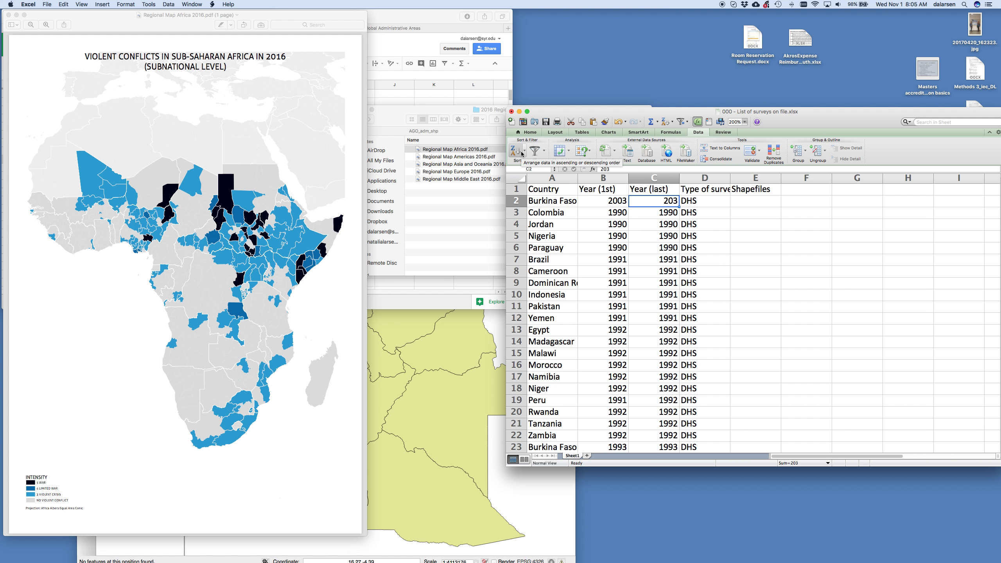
pyautogui.doubleClick(669, 201)
pyautogui.write('0')
pyautogui.press('Return')
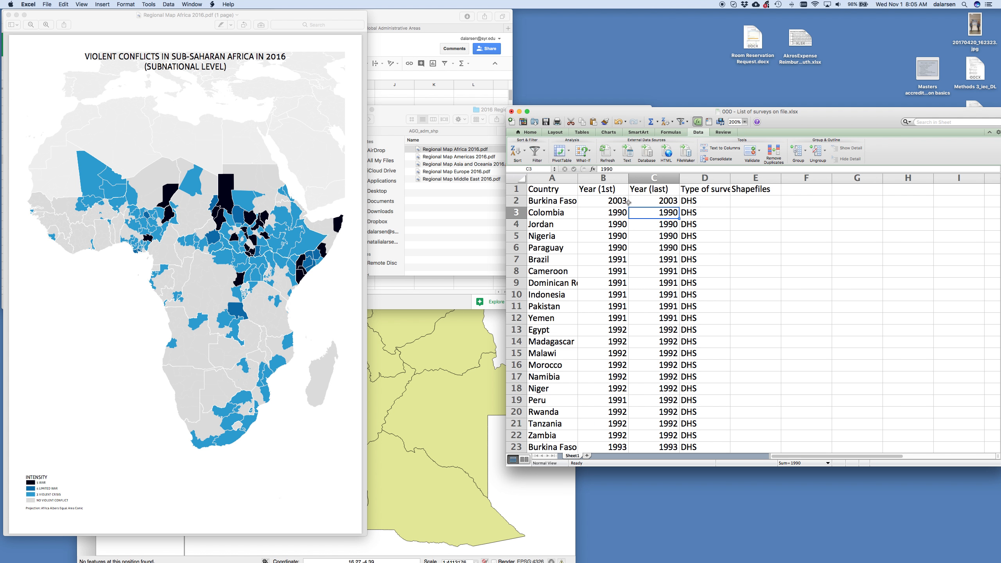
# - Sort the survey list by Year (1st), newest first, and highlight the Ethiopia, Ghana and Madagascar rows
pyautogui.click(608, 201)
pyautogui.click(516, 152)
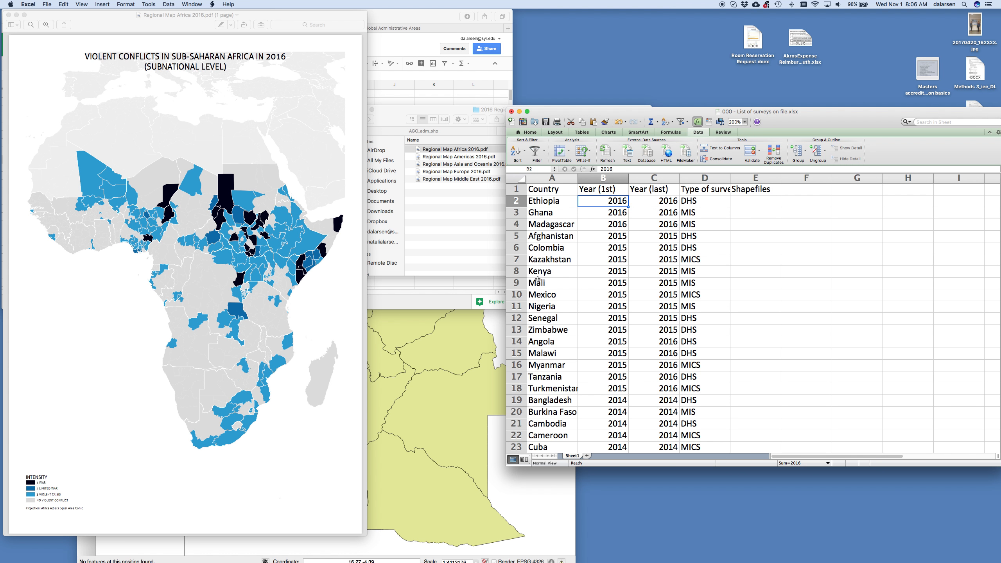
pyautogui.click(516, 223)
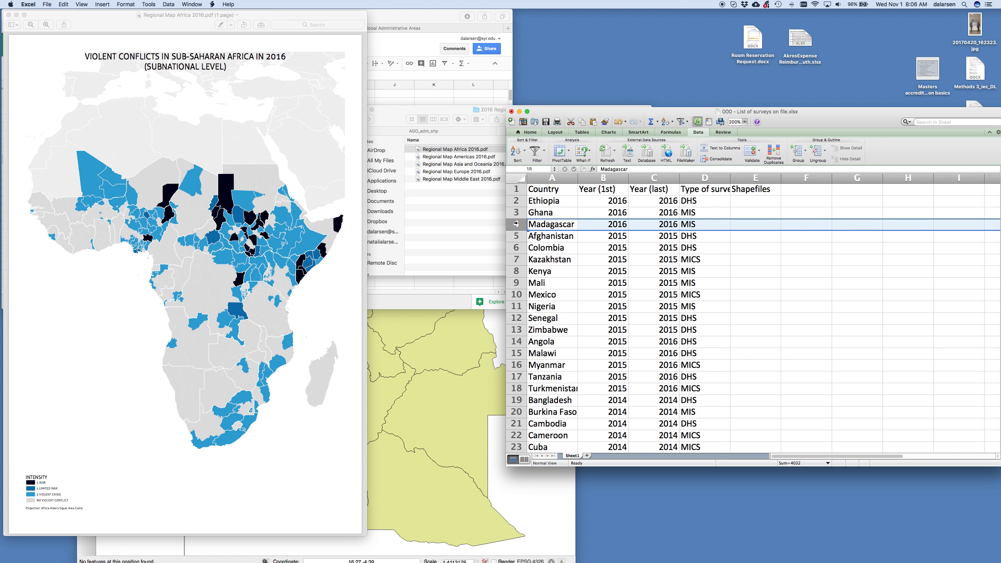
pyautogui.moveTo(515, 224); pyautogui.dragTo(517, 199)
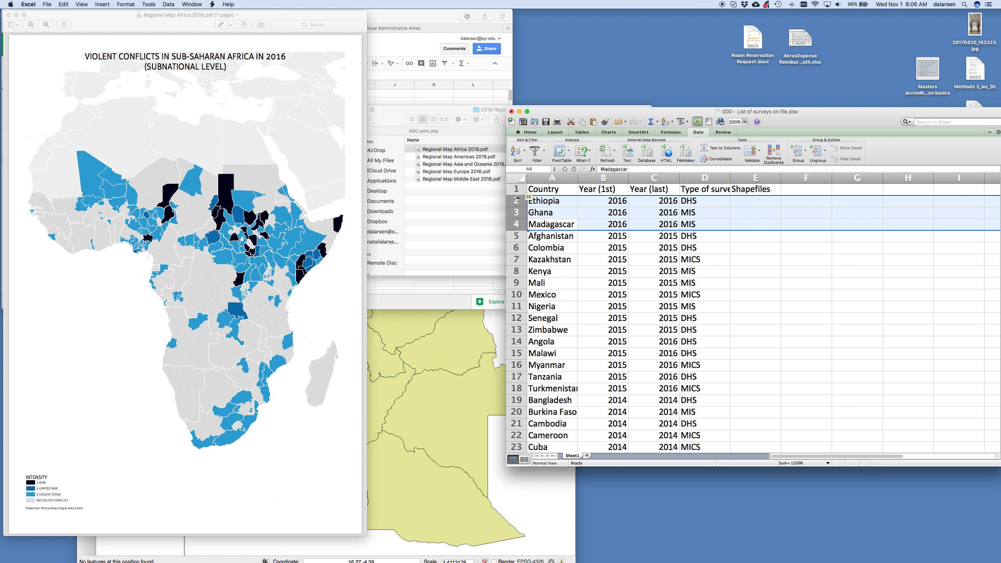
# - Sort the surveys by Year (last), newest first, and highlight the rows ending in 2016, Afghanistan's row, and finally Ethiopia's row
pyautogui.click(656, 201)
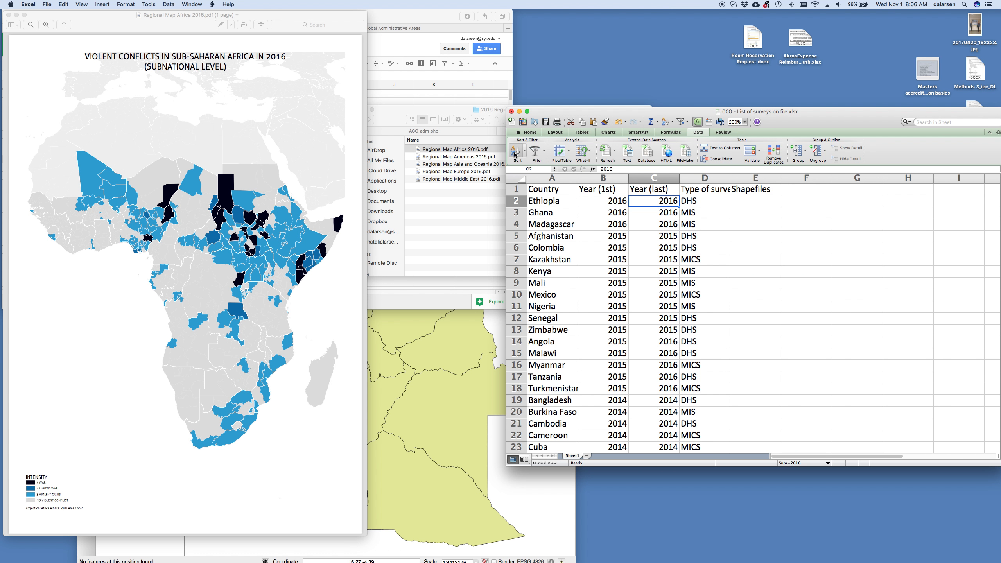
pyautogui.click(516, 153)
pyautogui.click(517, 154)
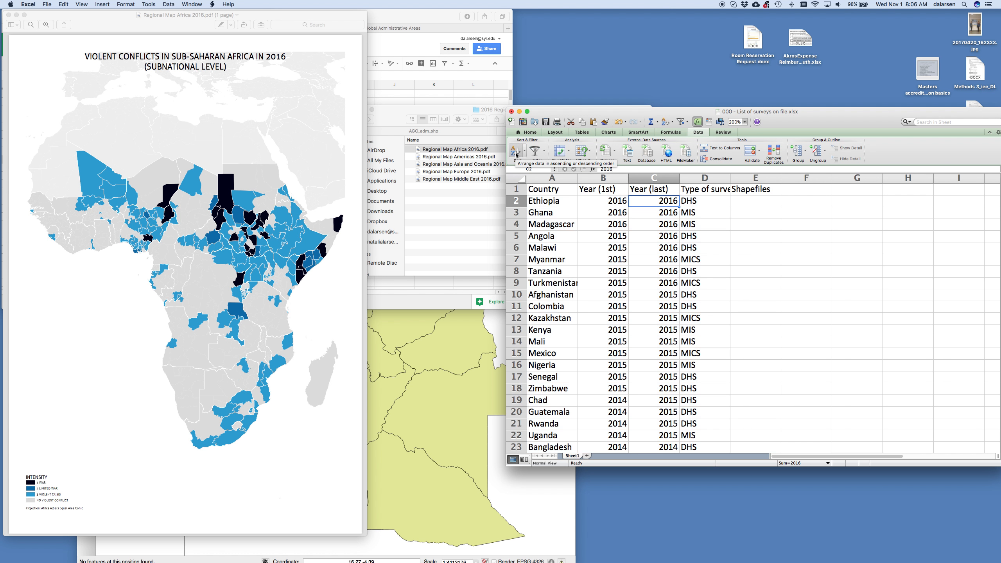
pyautogui.moveTo(515, 201); pyautogui.dragTo(516, 281)
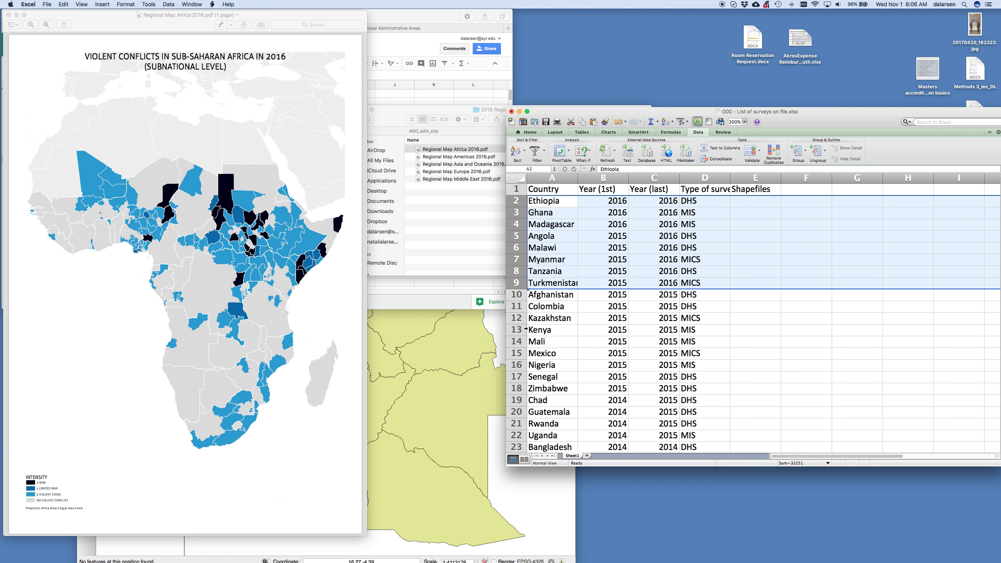
pyautogui.click(515, 295)
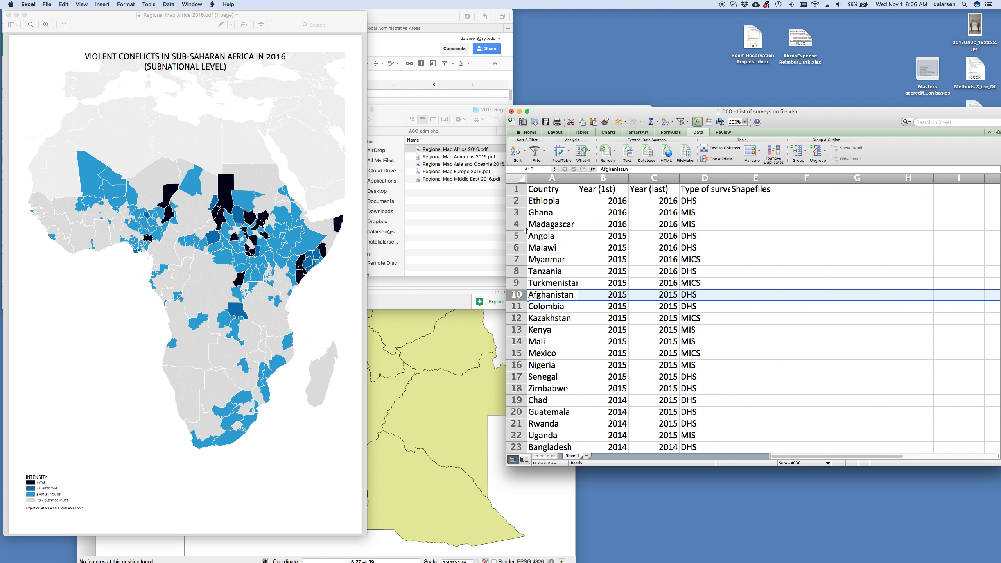
pyautogui.click(515, 201)
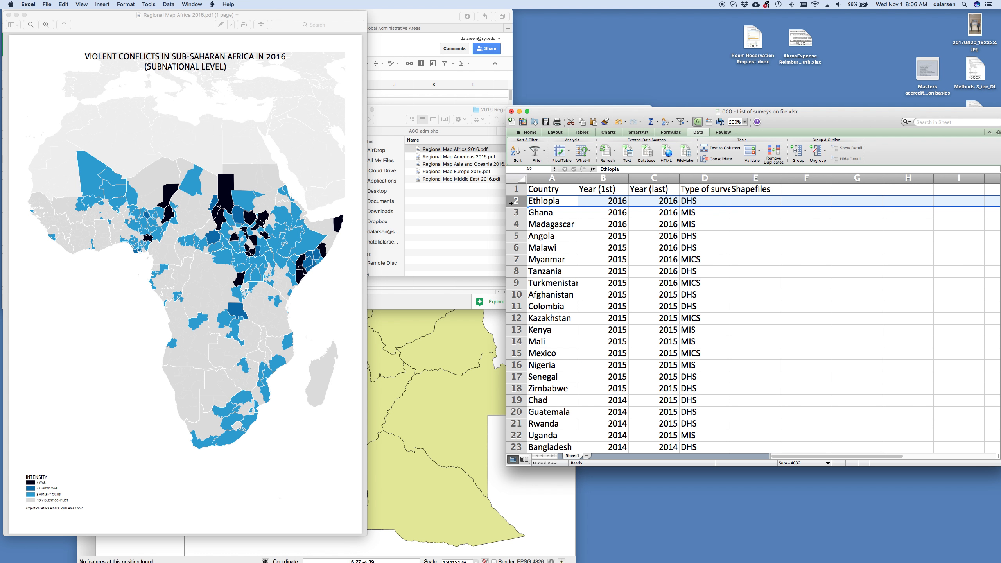
# - Move the 2016 Africa conflict map clear of the Heidelberg Exposure spreadsheet and enlarge it around Ethiopia
pyautogui.moveTo(167, 19); pyautogui.dragTo(770, 18)
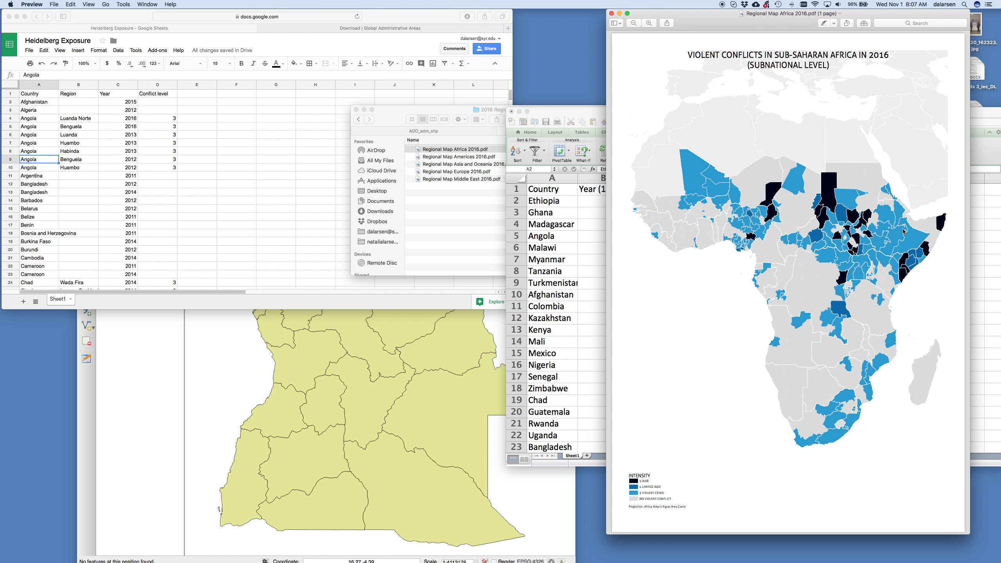
pyautogui.scroll(5, 902, 231)
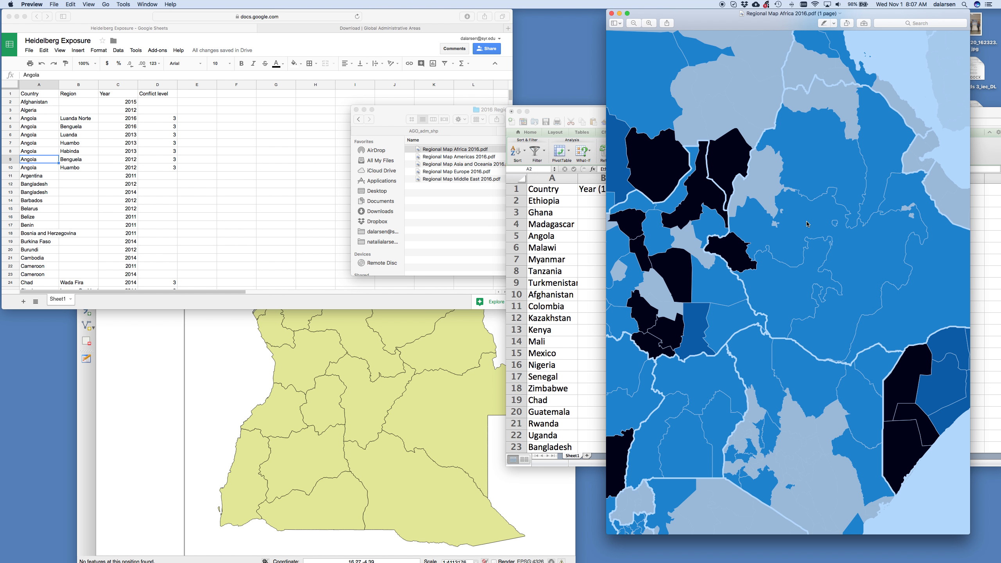
pyautogui.hscroll(1, 728, 433)
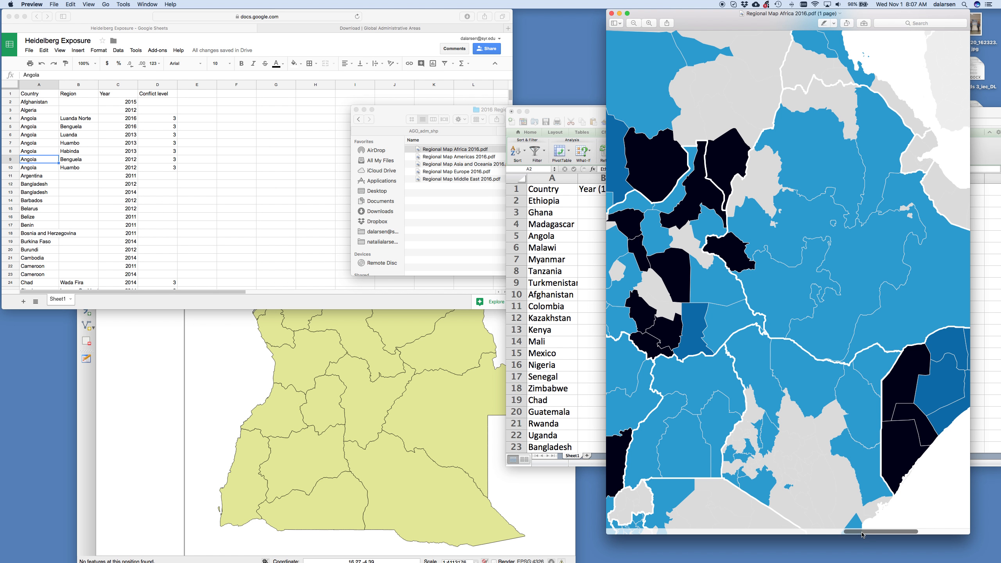
pyautogui.moveTo(862, 534); pyautogui.dragTo(879, 533)
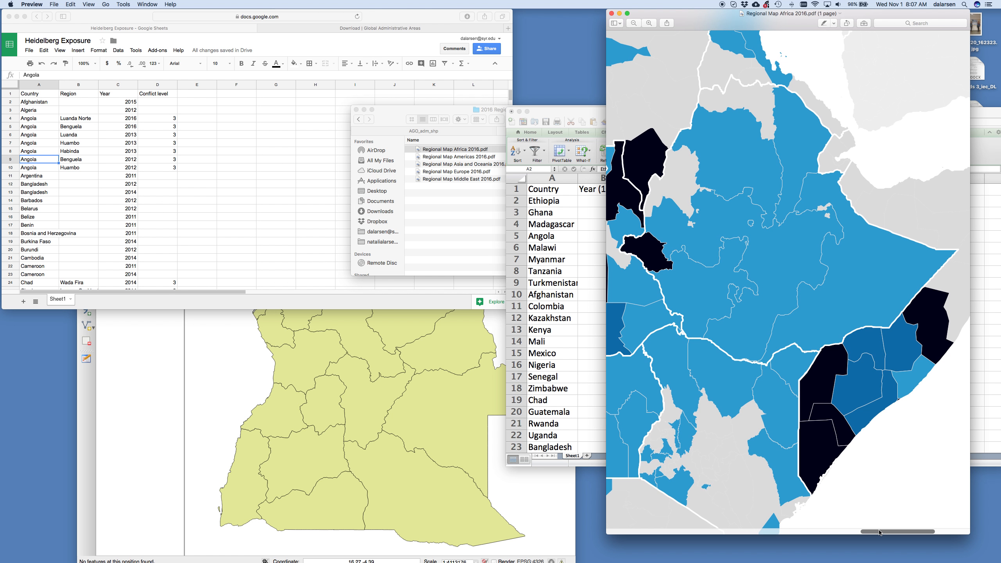
# - Switch to the GADM site in Safari, return to its country download form, and choose Ethiopia as the country
pyautogui.click(250, 239)
pyautogui.click(368, 28)
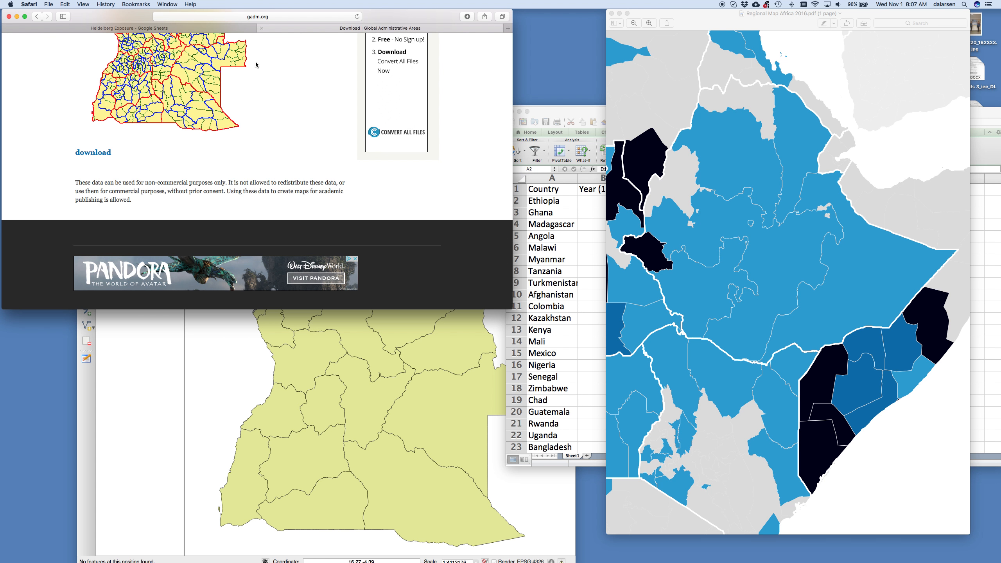
pyautogui.scroll(5, 98, 167)
pyautogui.click(93, 84)
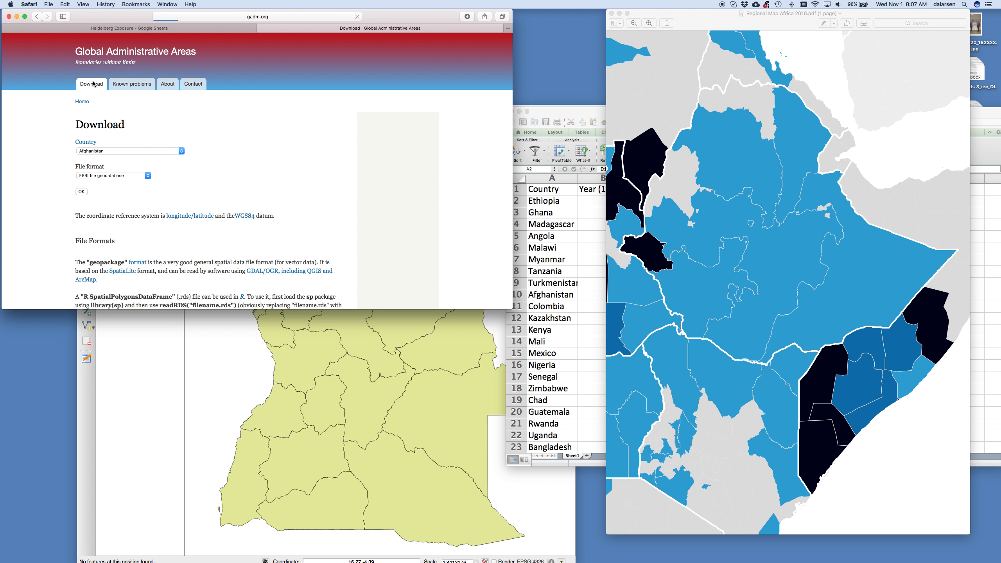
pyautogui.click(110, 151)
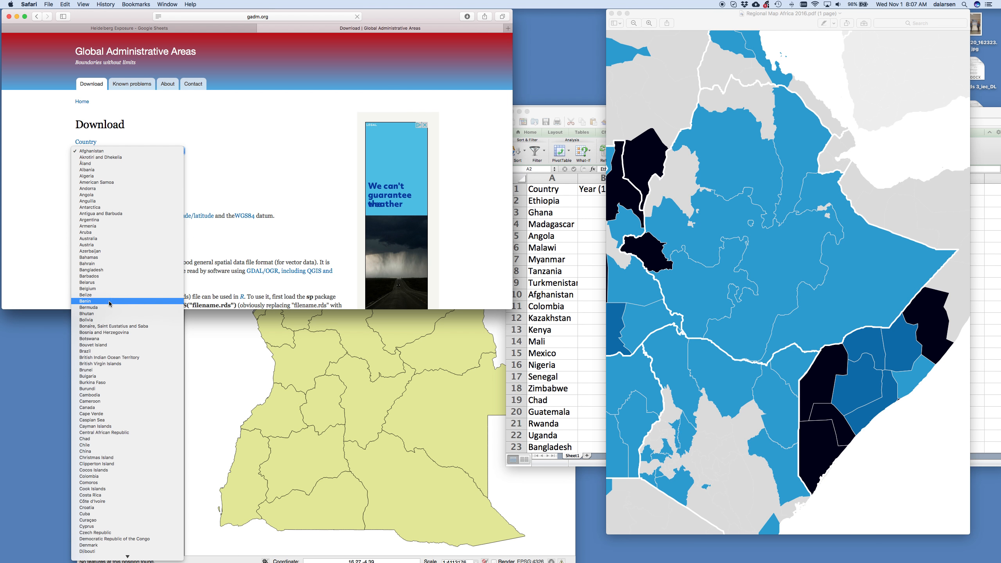
pyautogui.scroll(-6, 109, 457)
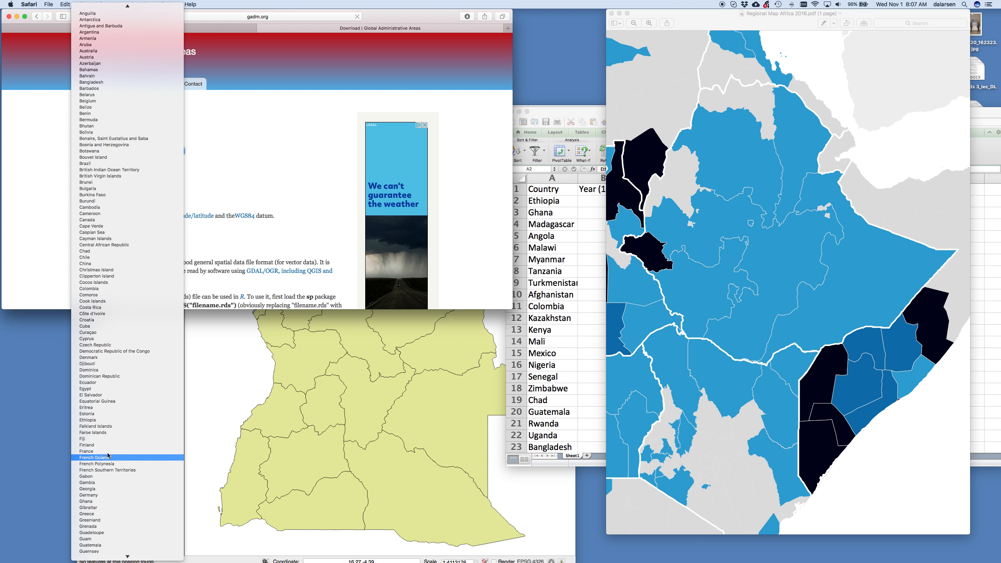
pyautogui.click(99, 421)
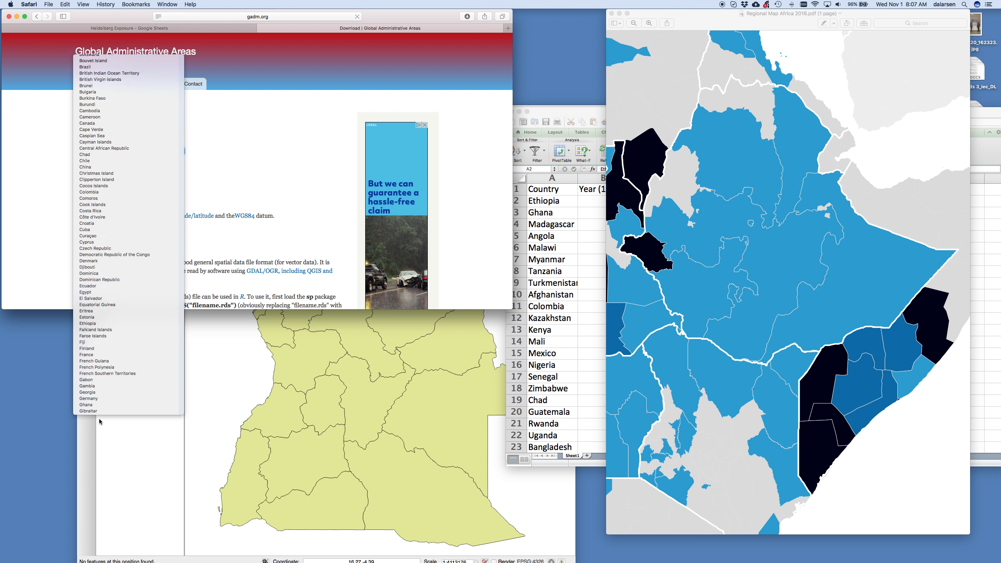
# - Set the file format to Shapefile, submit the request, and download Ethiopia's boundary data
pyautogui.click(136, 176)
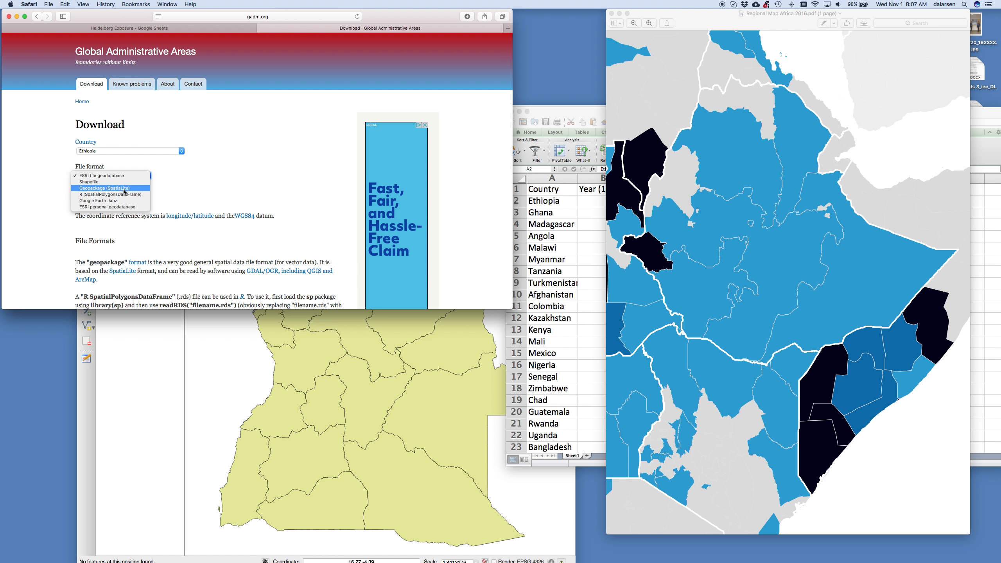
pyautogui.click(124, 189)
pyautogui.click(120, 176)
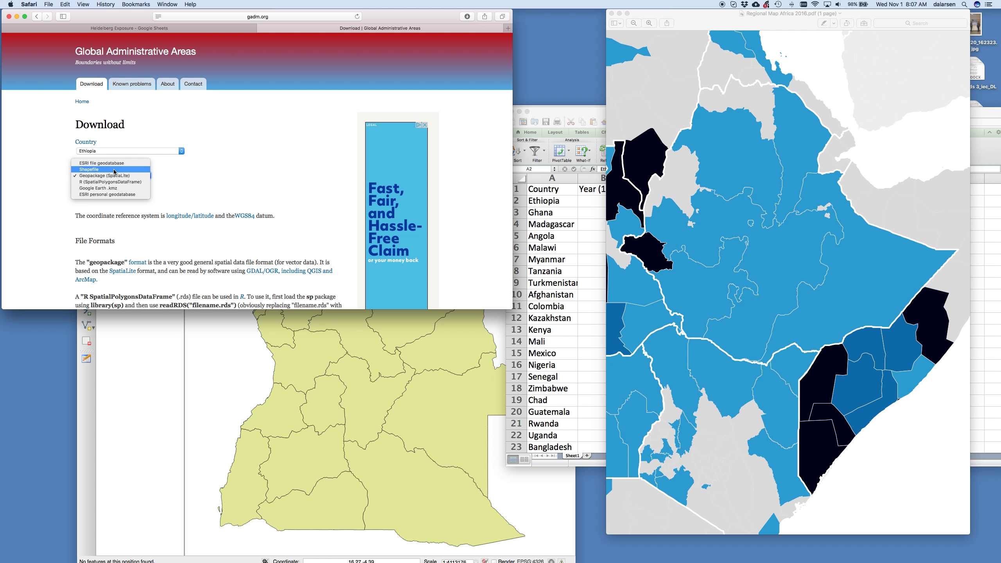
pyautogui.click(97, 197)
pyautogui.scroll(-5, 170, 235)
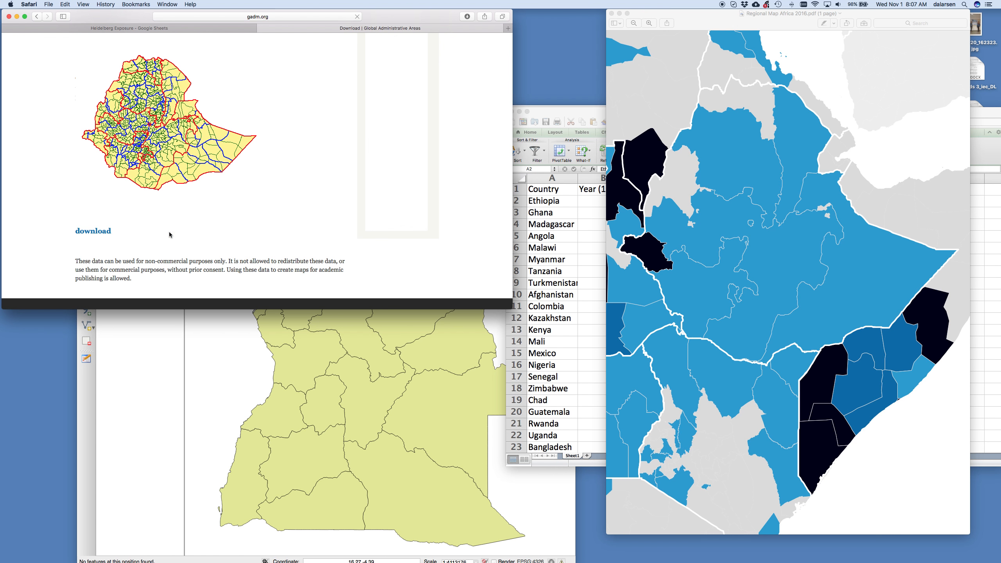
pyautogui.click(108, 230)
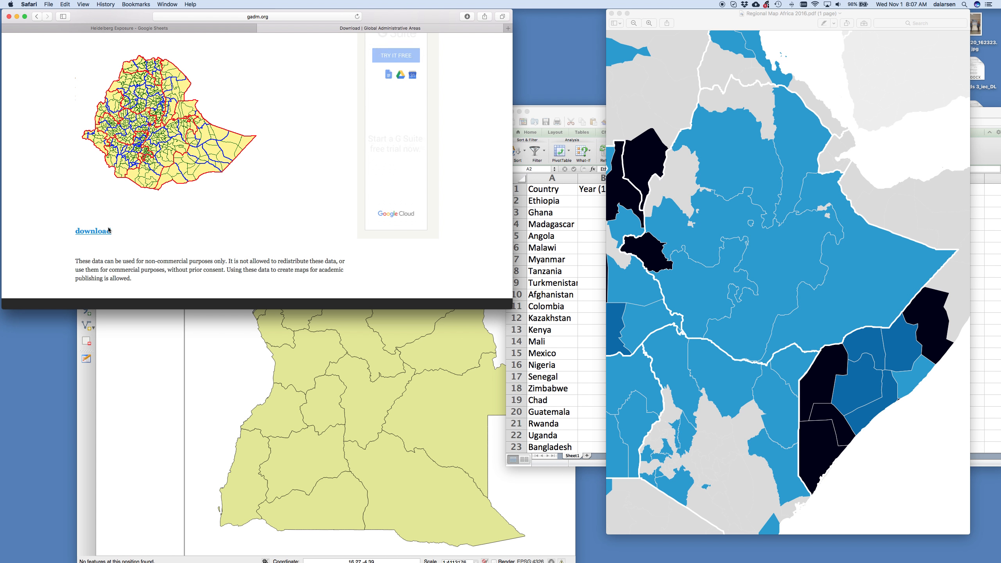
# - Switch to Finder, find the ETH_adm_shp folder in Downloads, and open ETH_adm1.shp in QGIS
pyautogui.click(12, 210)
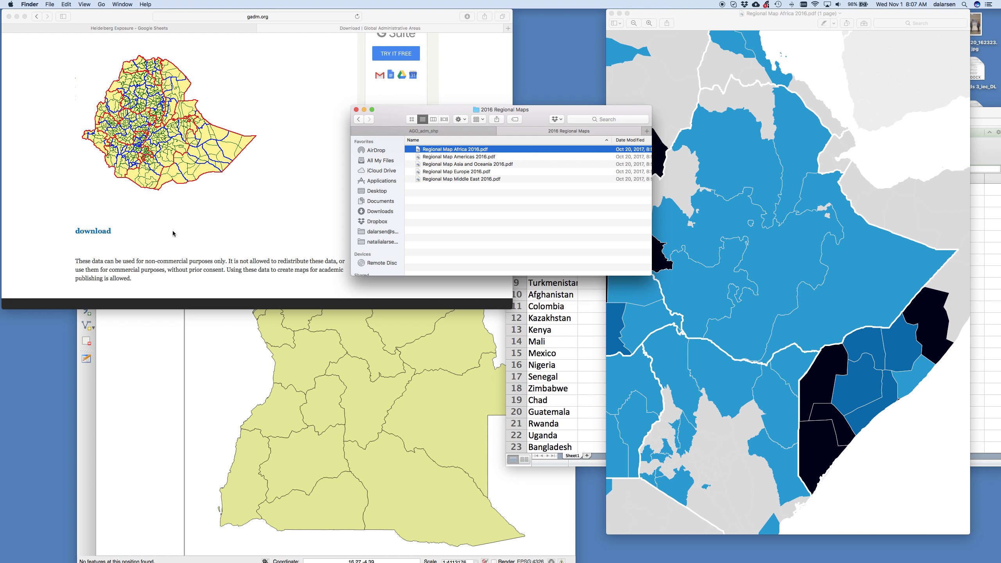
pyautogui.click(376, 209)
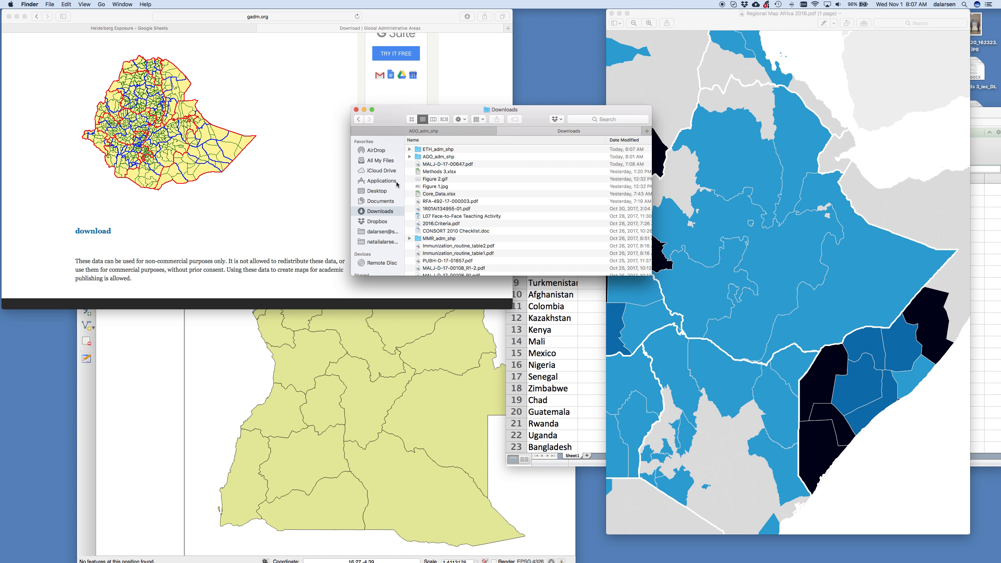
pyautogui.doubleClick(433, 150)
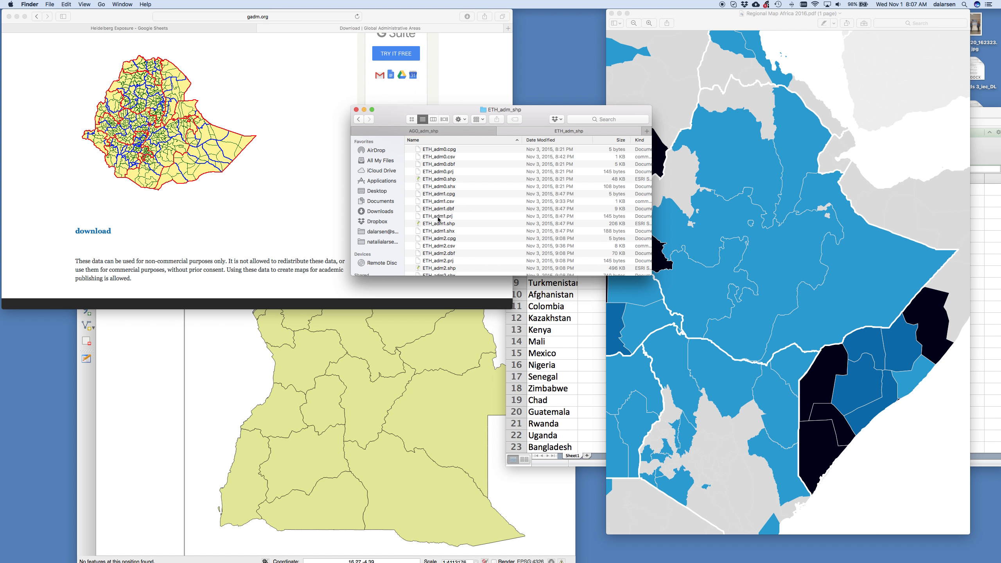
pyautogui.doubleClick(439, 223)
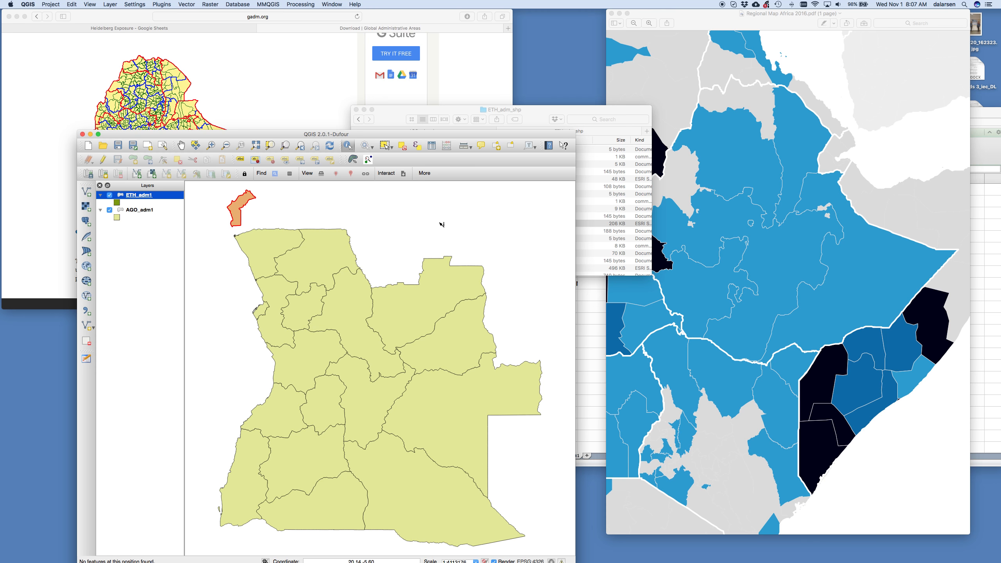
# - Zoom the map to the extent of the ETH_adm1 layer and remove the AGO_adm1 layer
pyautogui.rightClick(153, 196)
pyautogui.click(165, 204)
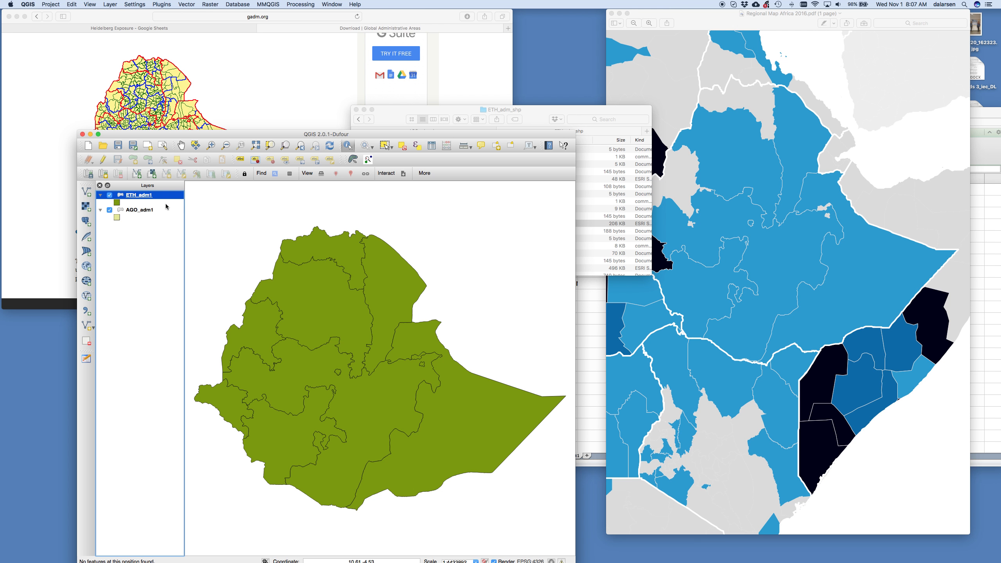
pyautogui.rightClick(141, 210)
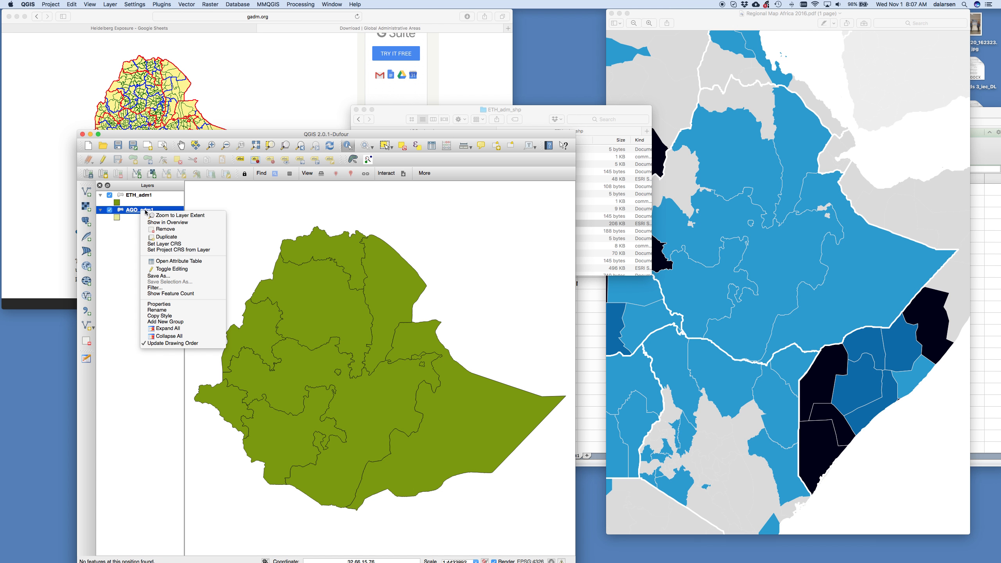
pyautogui.click(178, 229)
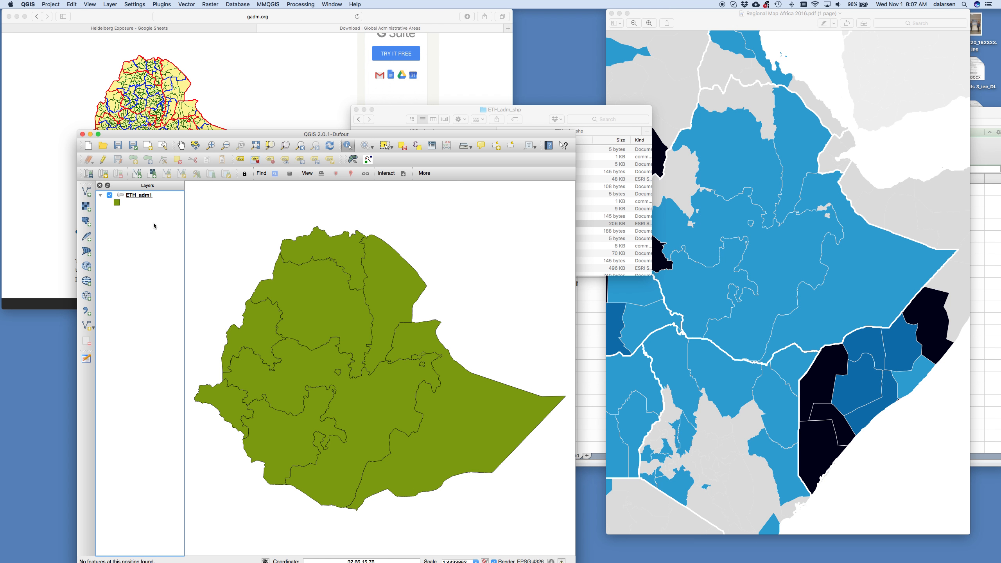
# - Switch to the Heidelberg Exposure sheet in Safari and review the Ethiopia 2016 rows, starting with Oromia and Gambela Peoples
pyautogui.click(47, 193)
pyautogui.click(143, 26)
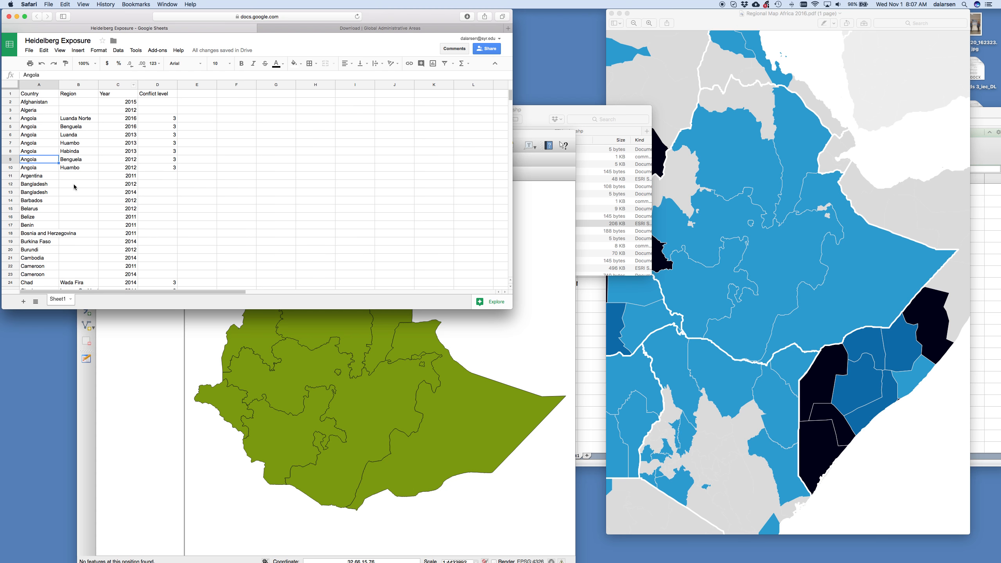
pyautogui.scroll(-5, 117, 177)
pyautogui.scroll(-5, 117, 180)
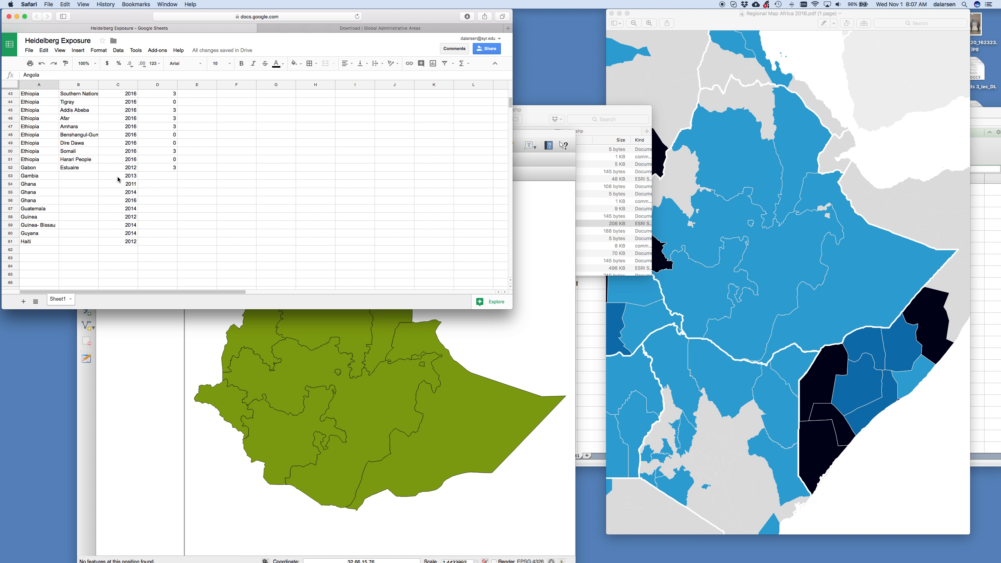
pyautogui.scroll(2, 117, 179)
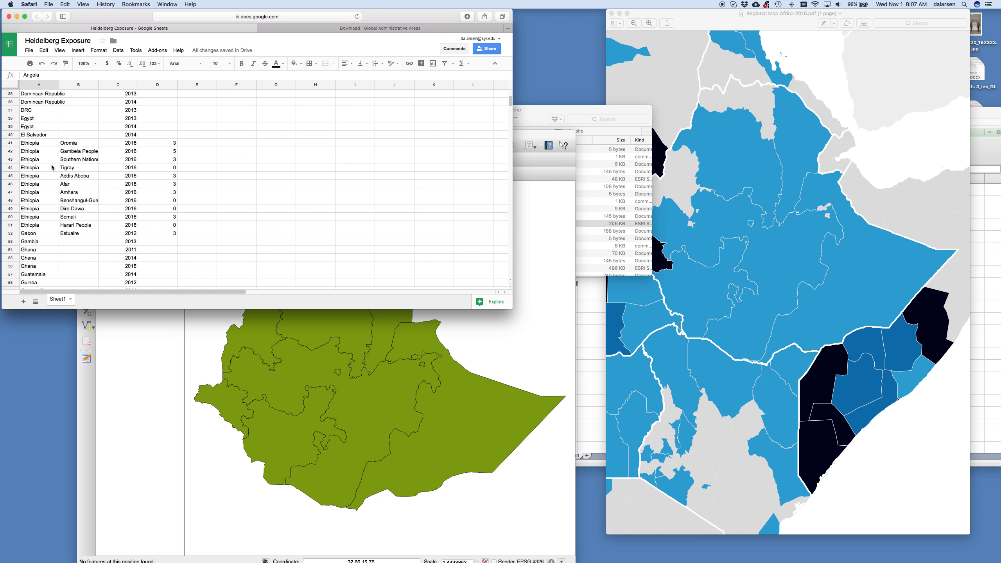
pyautogui.click(10, 143)
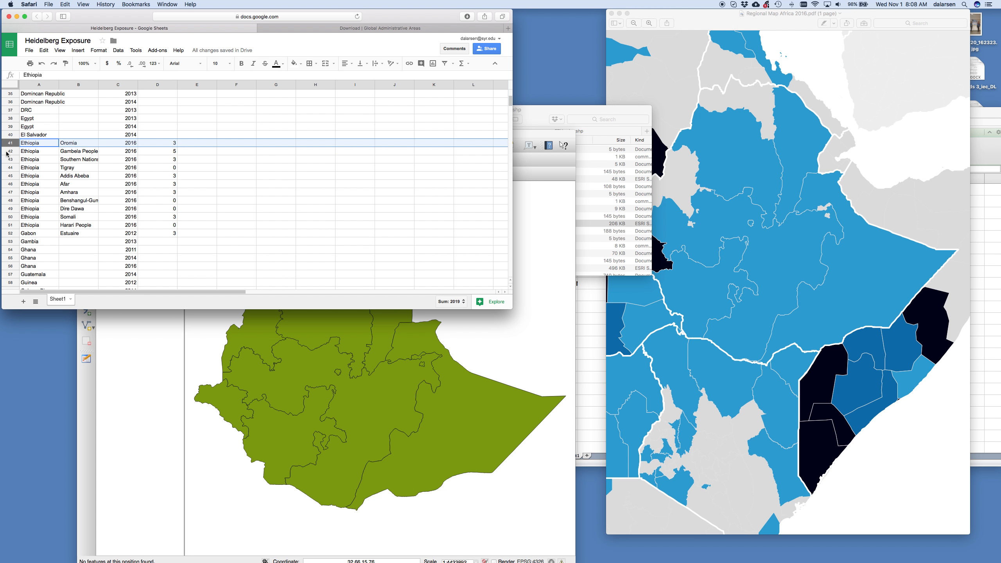
pyautogui.click(17, 153)
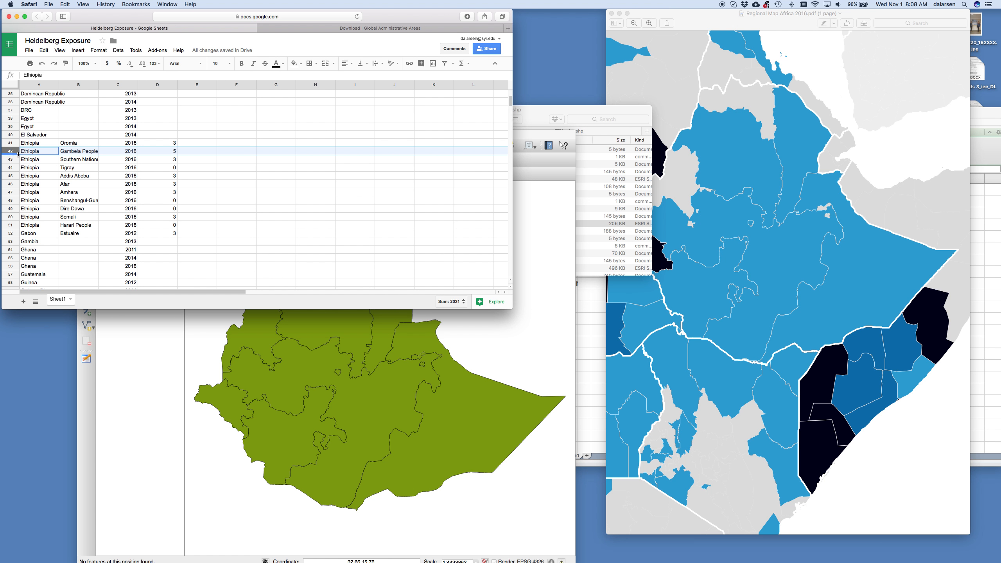
# - Identify Ethiopia's large central province and its westernmost province in QGIS, and check Gambela Peoples' name and conflict level in the sheet
pyautogui.click(794, 183)
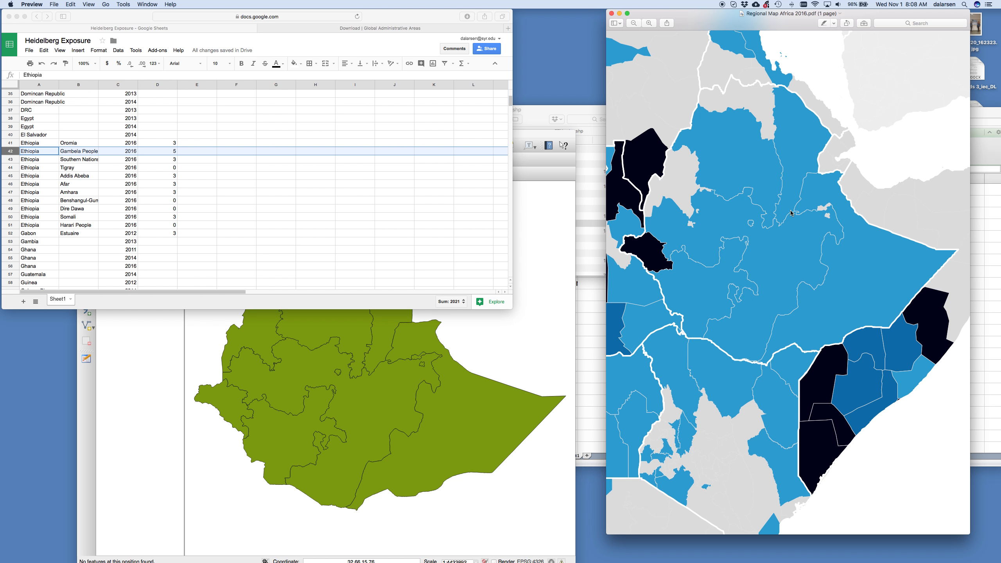
pyautogui.click(334, 380)
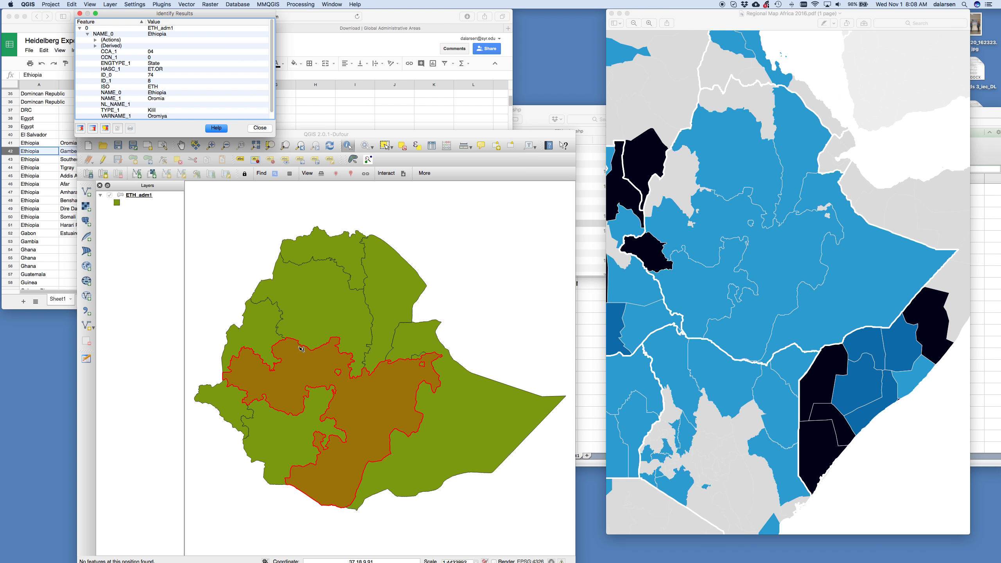
pyautogui.click(230, 398)
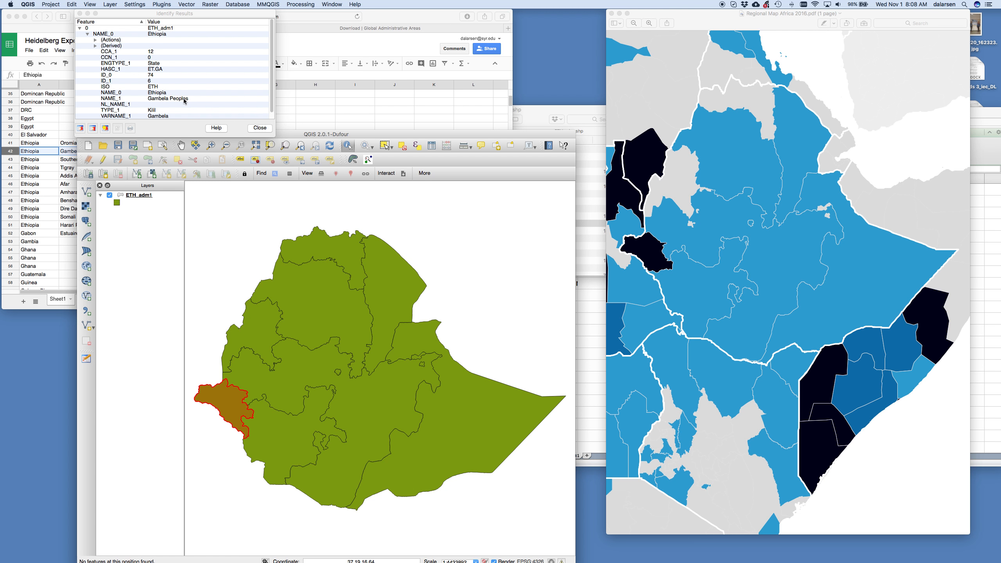
pyautogui.click(404, 22)
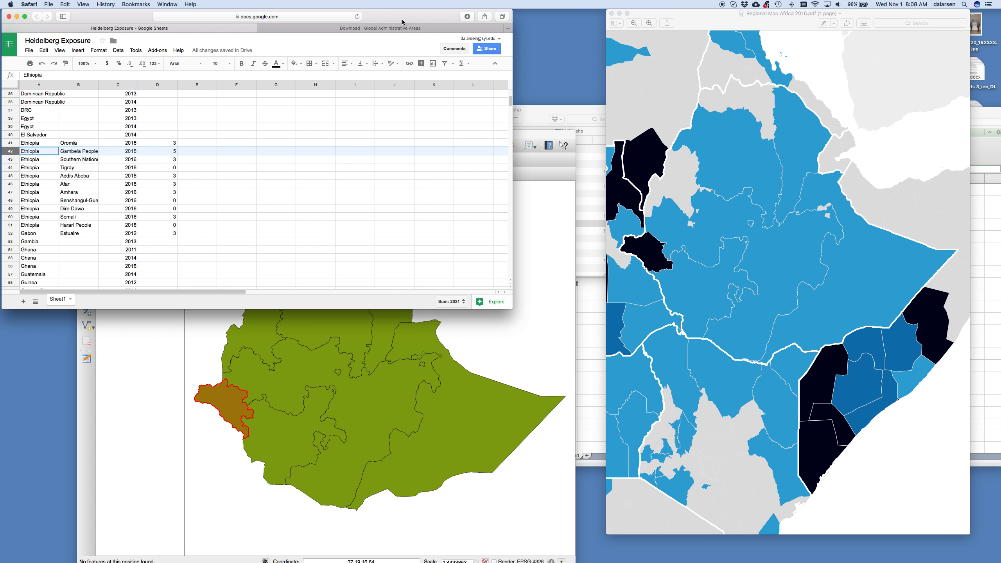
pyautogui.doubleClick(83, 152)
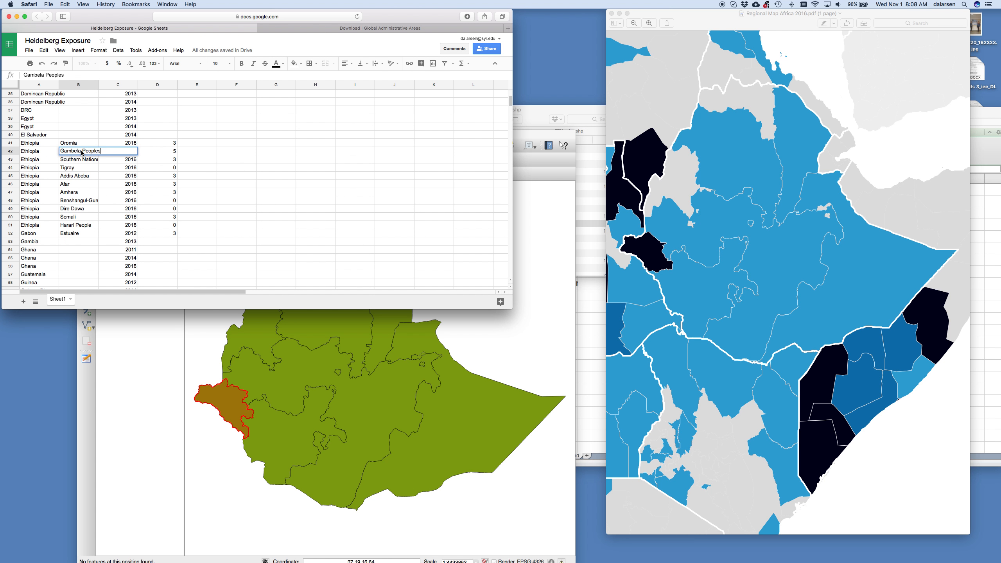
pyautogui.click(163, 155)
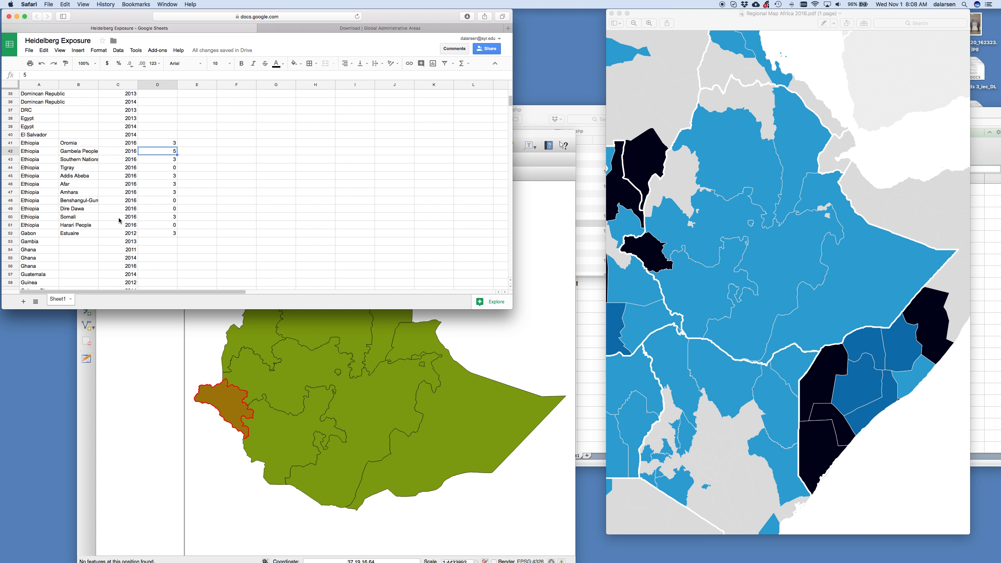
# - Switch to Finder, open Regional Map Africa 2015.pdf from the 2015 Regional Maps folder, and put it in place of the 2016 map
pyautogui.moveTo(2, 259)
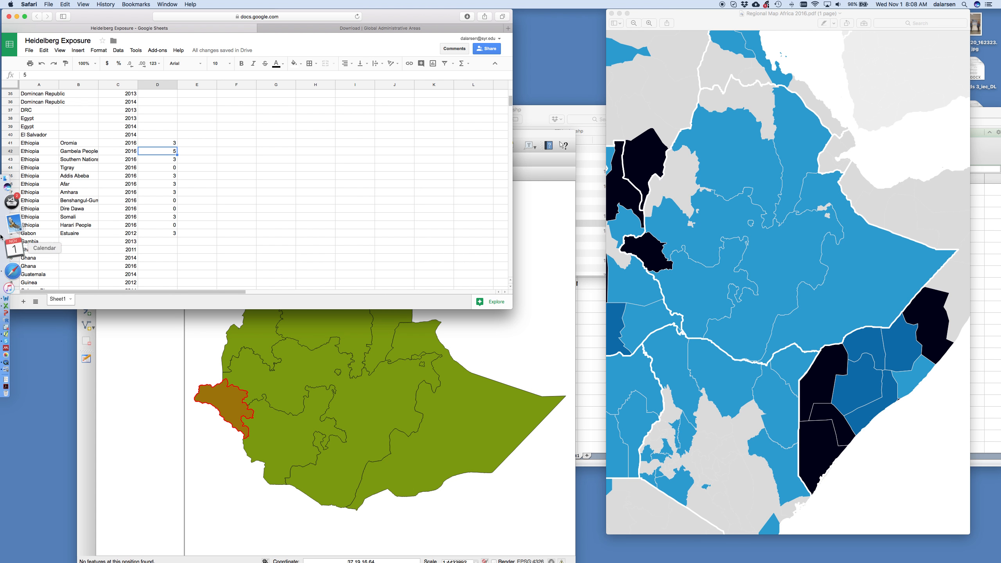
pyautogui.click(12, 208)
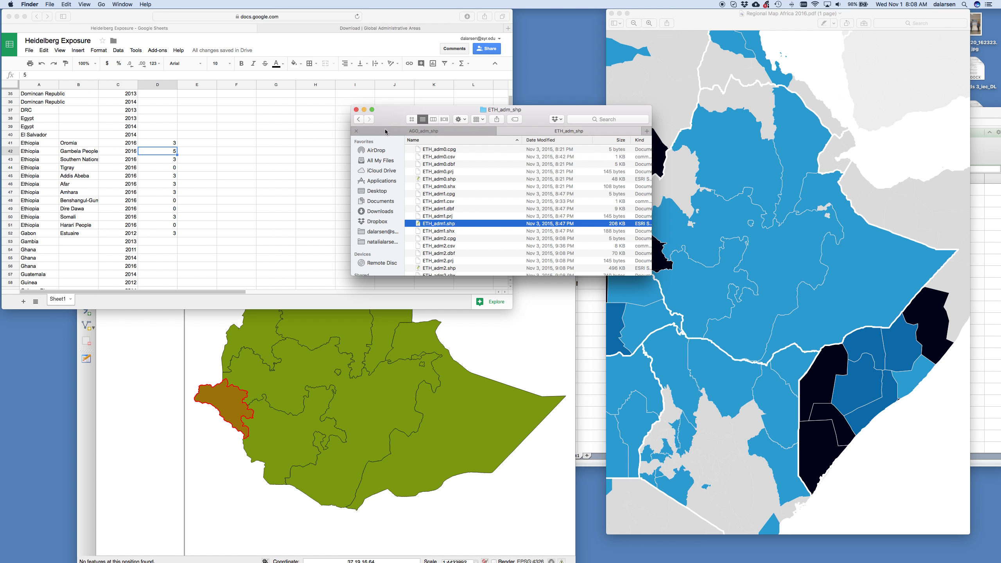
pyautogui.click(412, 132)
pyautogui.click(534, 134)
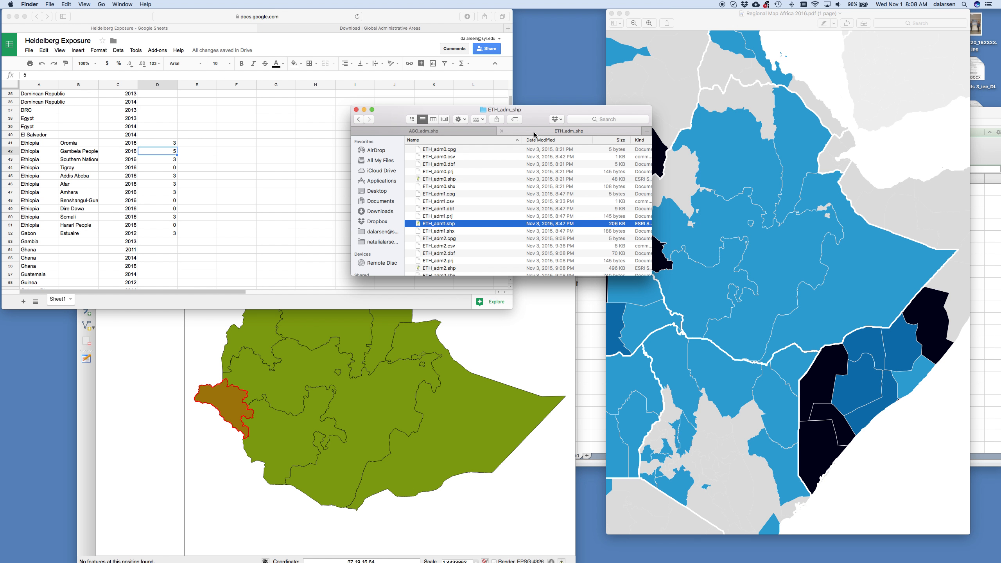
pyautogui.click(396, 132)
pyautogui.click(508, 131)
pyautogui.click(357, 120)
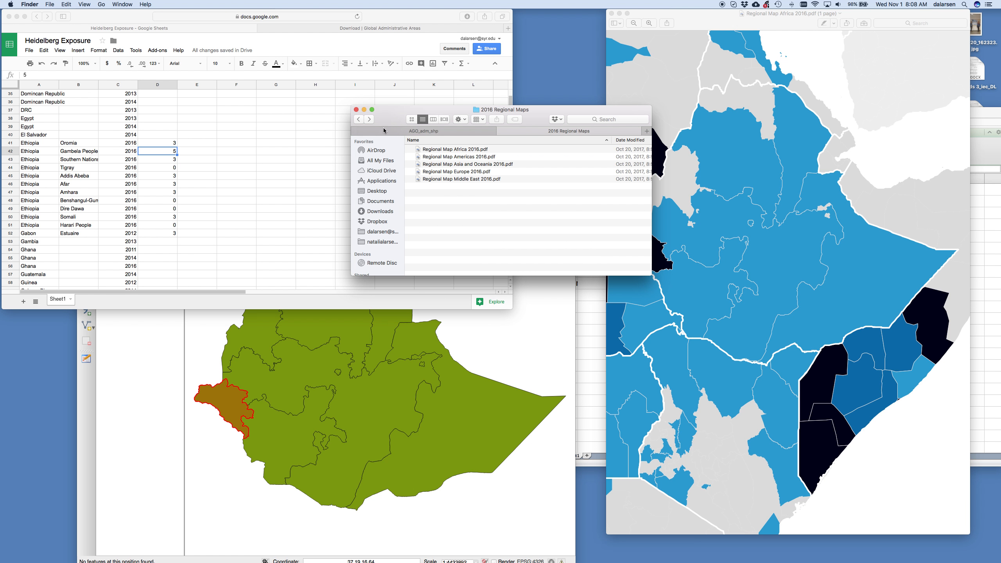
pyautogui.click(357, 119)
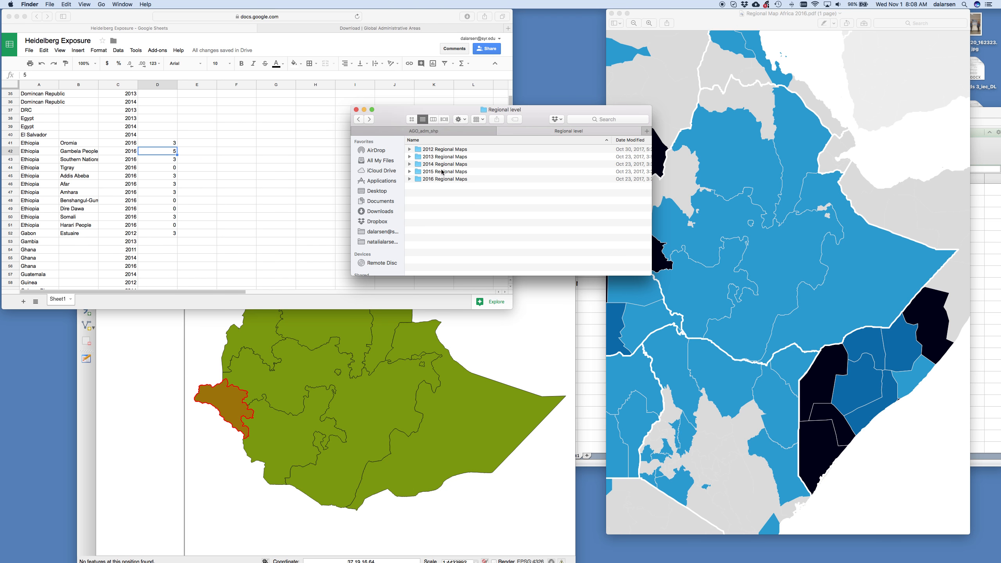
pyautogui.doubleClick(442, 172)
pyautogui.doubleClick(470, 157)
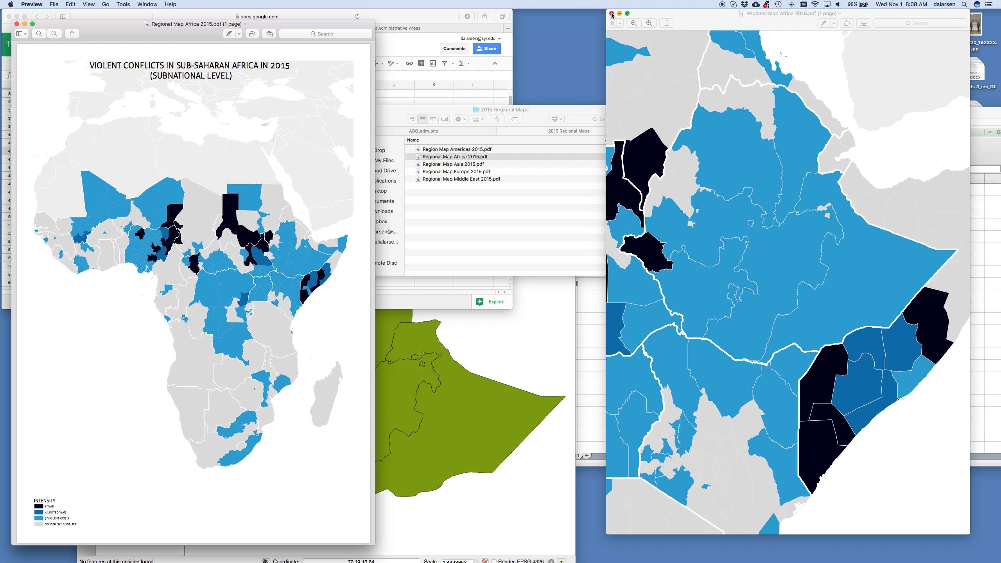
pyautogui.click(611, 14)
pyautogui.moveTo(263, 26); pyautogui.dragTo(840, 20)
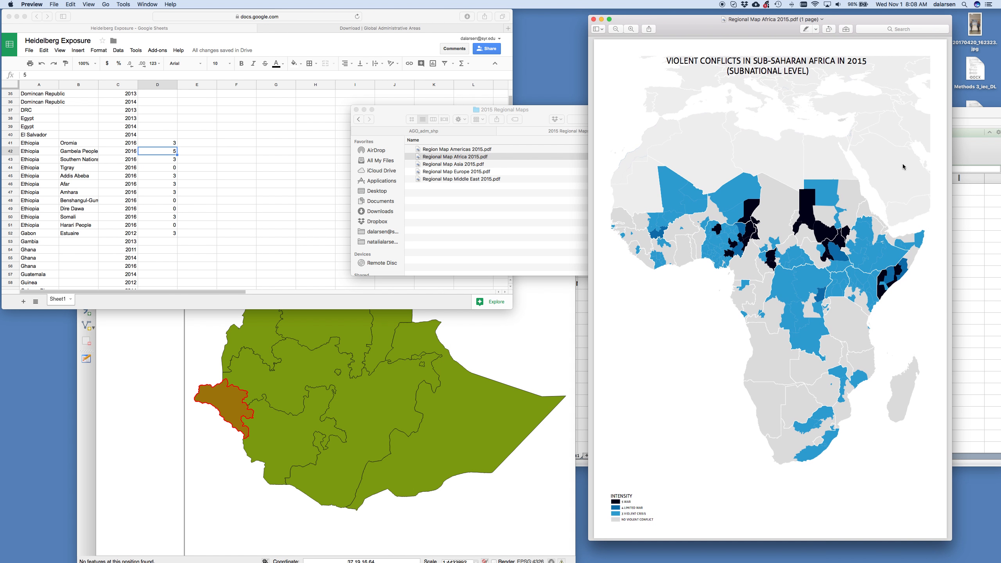
# - Zoom the 2015 Africa map to Ethiopia and identify the country's northernmost province in QGIS
pyautogui.scroll(5, 877, 245)
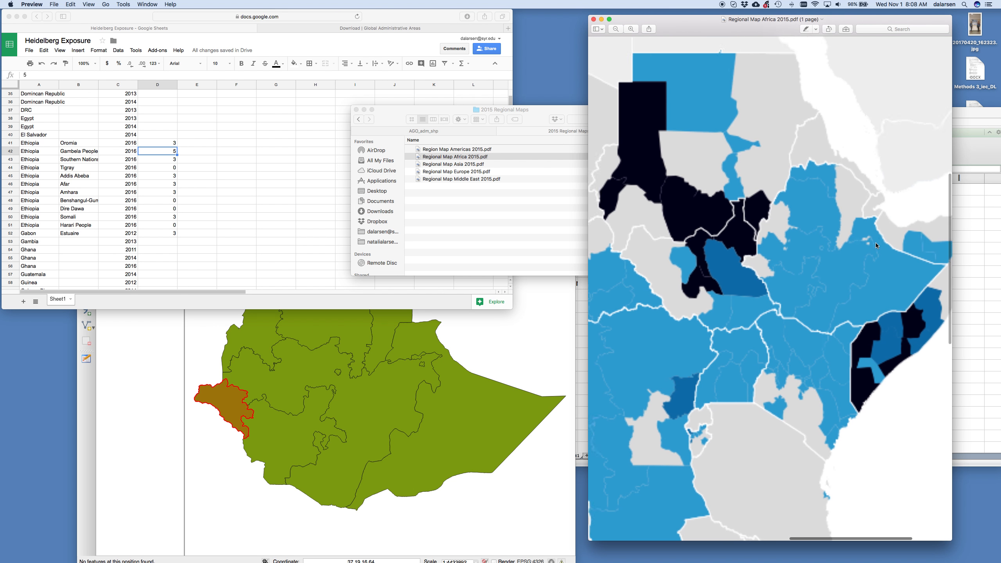
pyautogui.scroll(2, 875, 243)
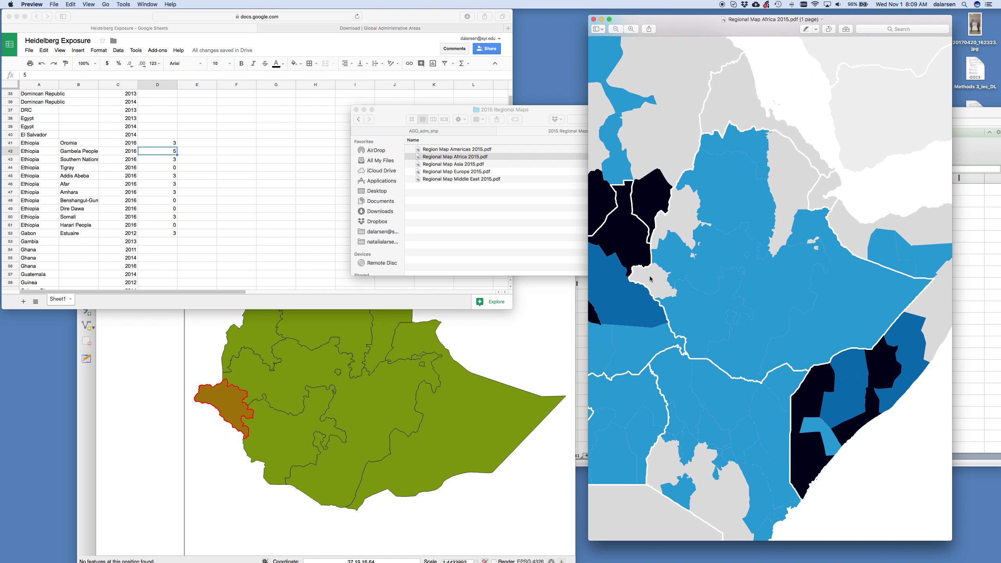
pyautogui.click(537, 345)
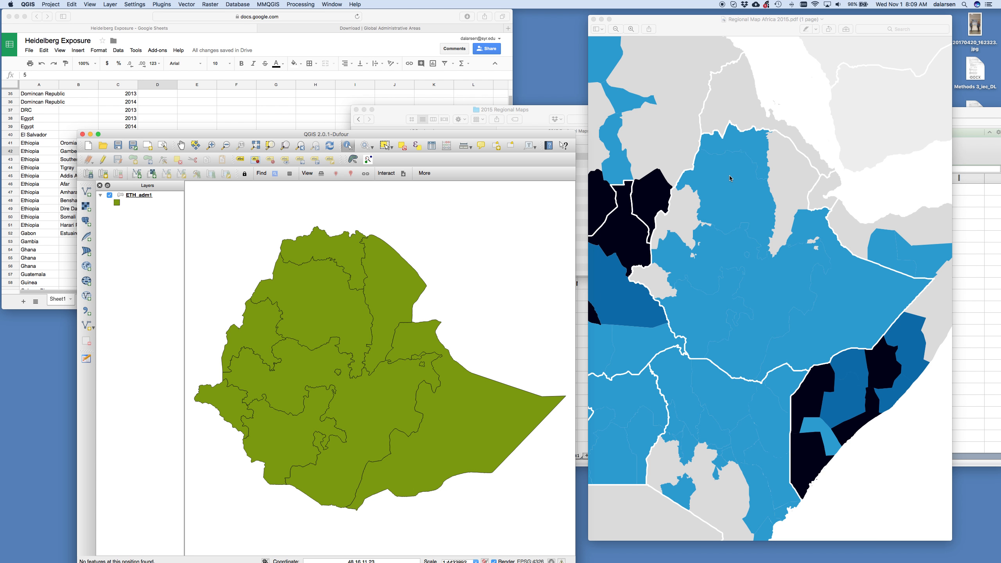
pyautogui.click(344, 254)
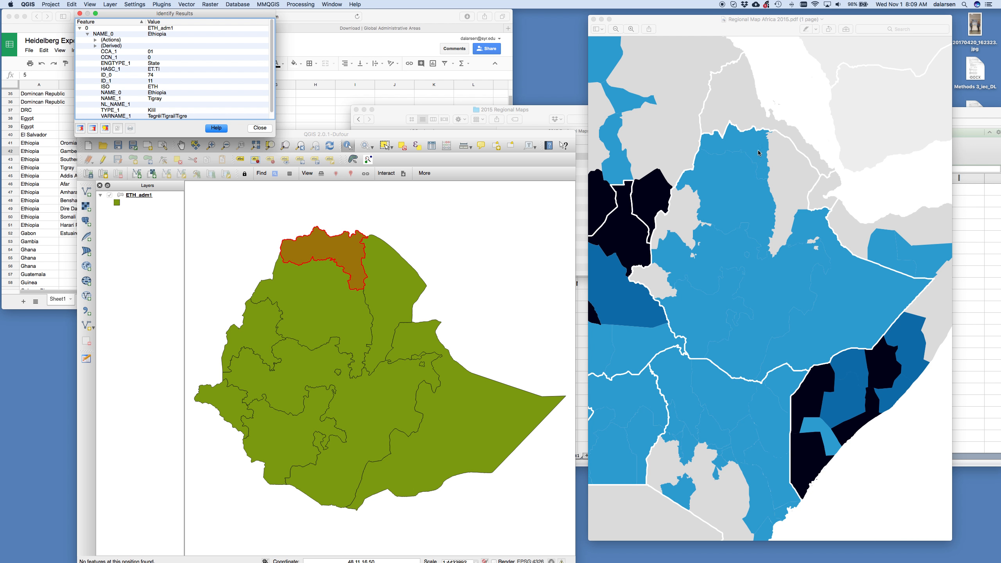
# - Switch to the Heidelberg Exposure sheet in Safari and clear rows 52 to 77 below the Ethiopia 2016 entries
pyautogui.click(51, 245)
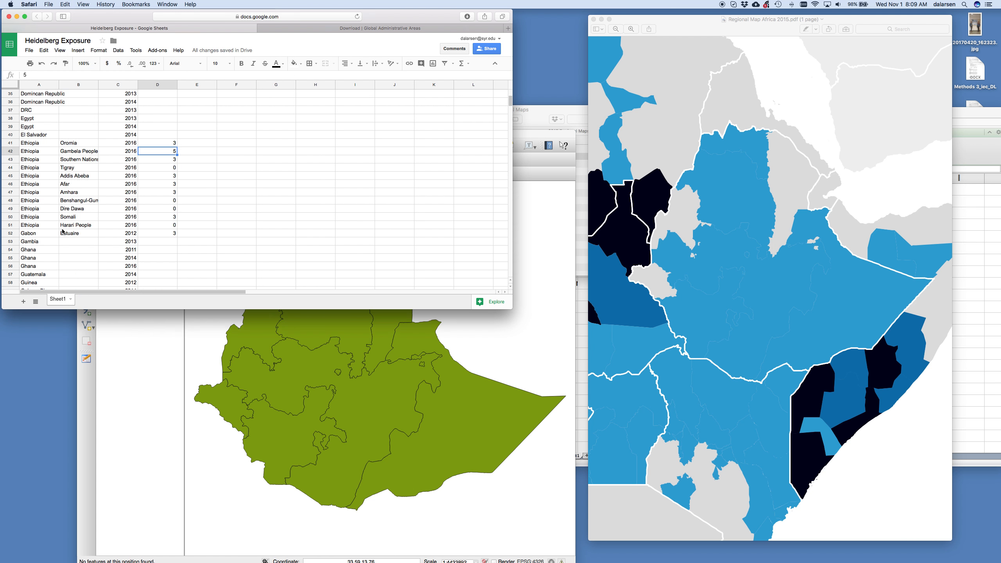
pyautogui.click(10, 233)
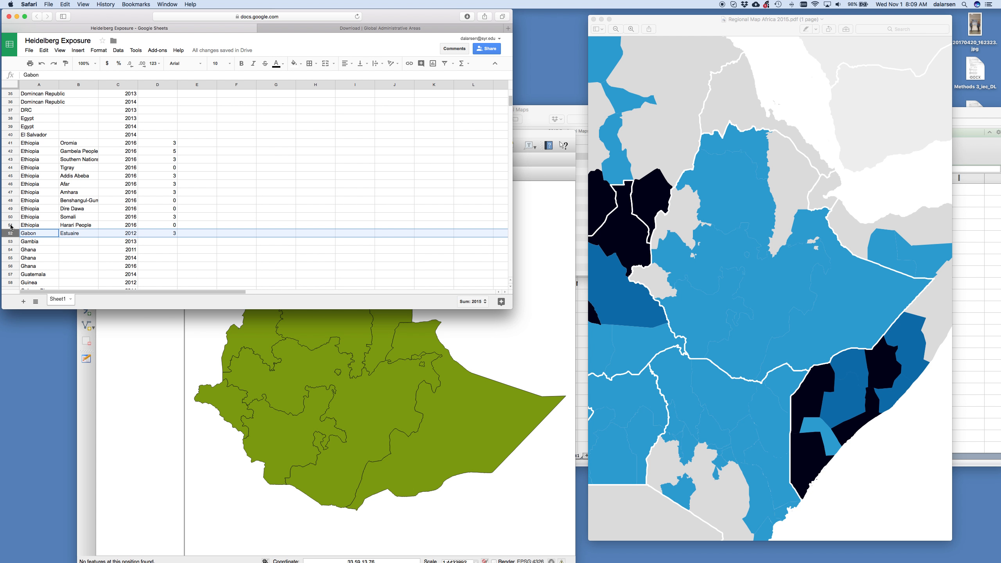
pyautogui.scroll(-10, 24, 237)
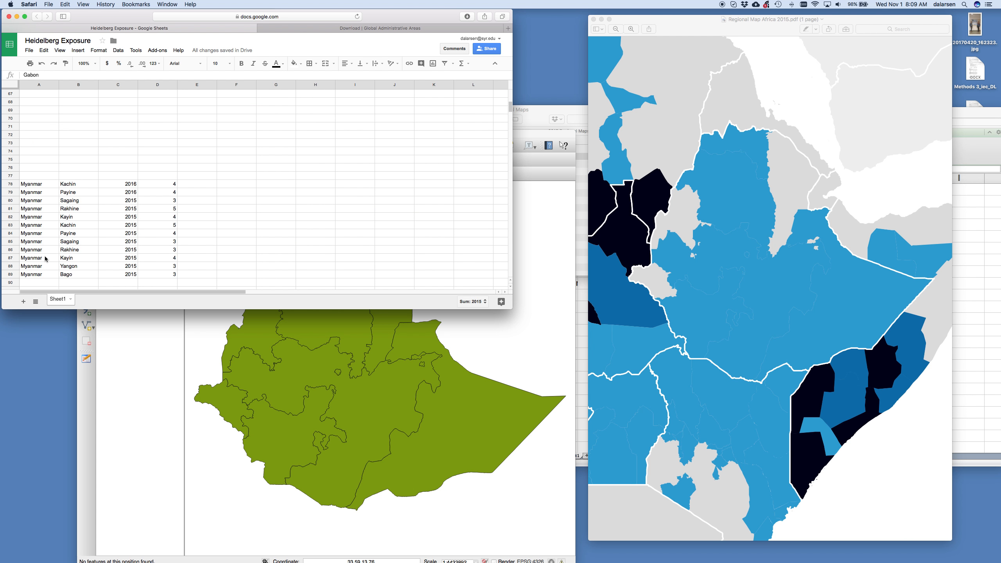
pyautogui.scroll(3, 32, 242)
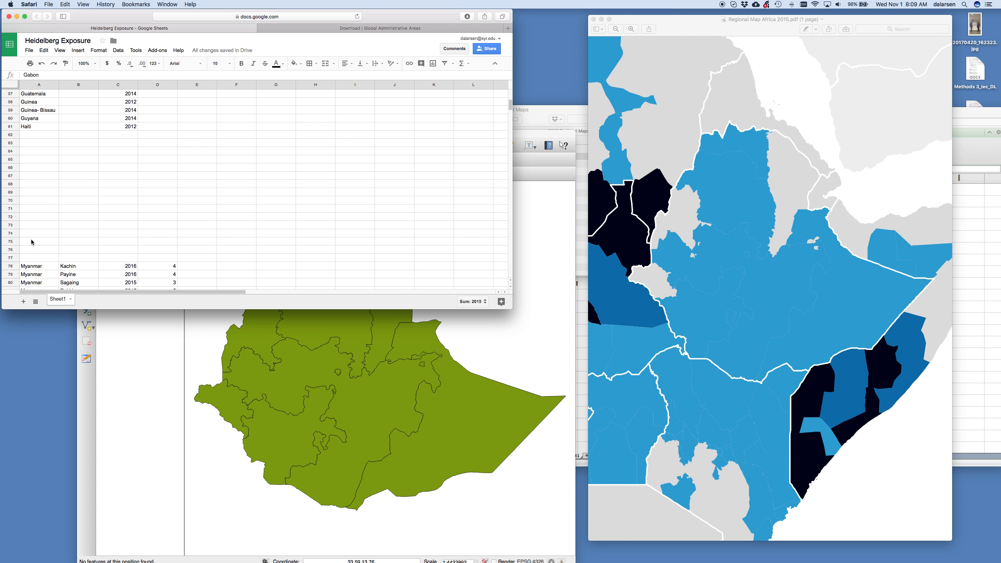
pyautogui.keyDown('shift'); pyautogui.click(10, 258); pyautogui.keyUp('shift')
pyautogui.rightClick(10, 259)
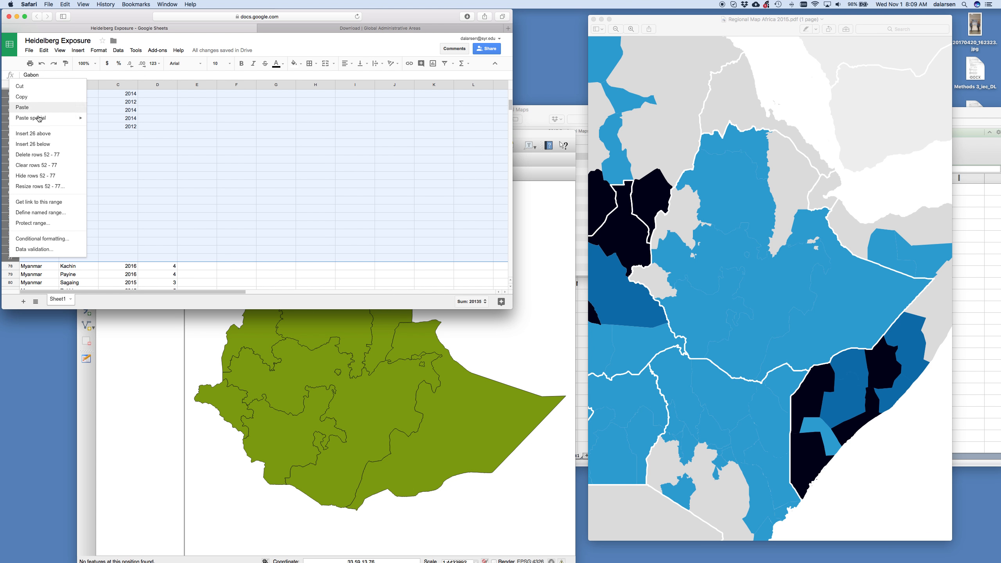
pyautogui.click(64, 157)
pyautogui.scroll(4, 72, 180)
# - Fill row 52 with country Ethiopia, region Tigray, year 2015 and conflict level 3
pyautogui.click(39, 202)
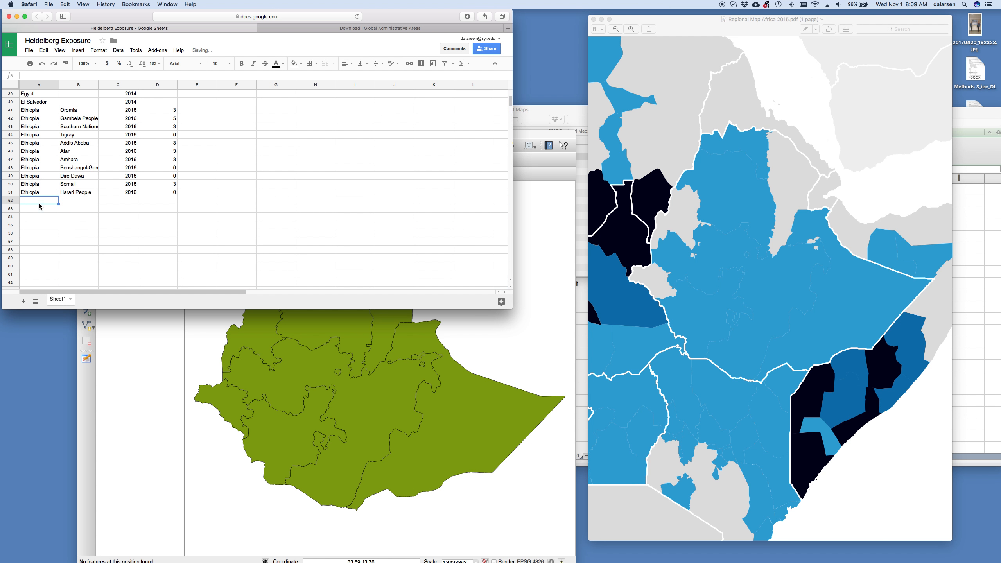
pyautogui.write('Ethiopi')
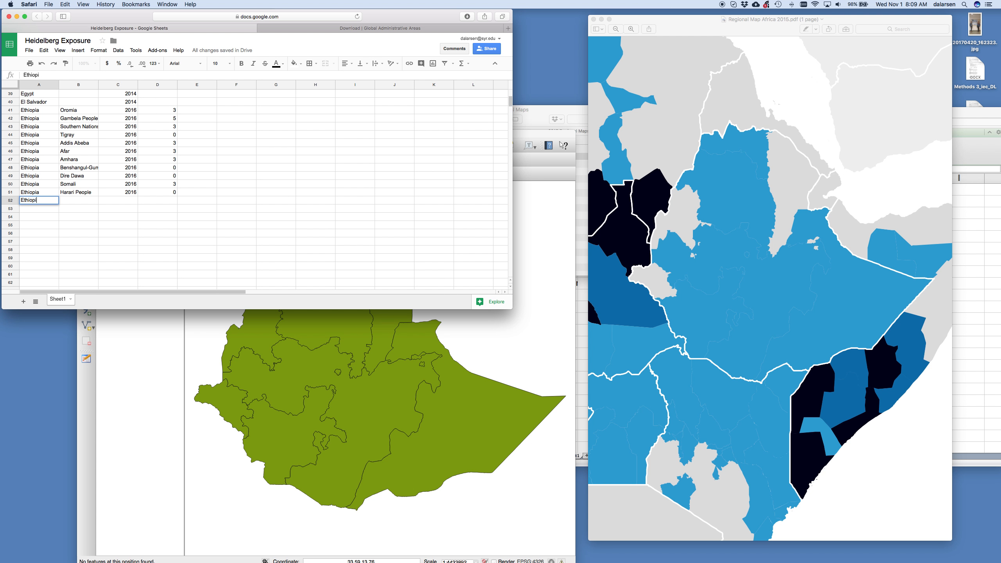
pyautogui.press('Tab')
pyautogui.write('Tig')
pyautogui.press('Tab')
pyautogui.write('2015')
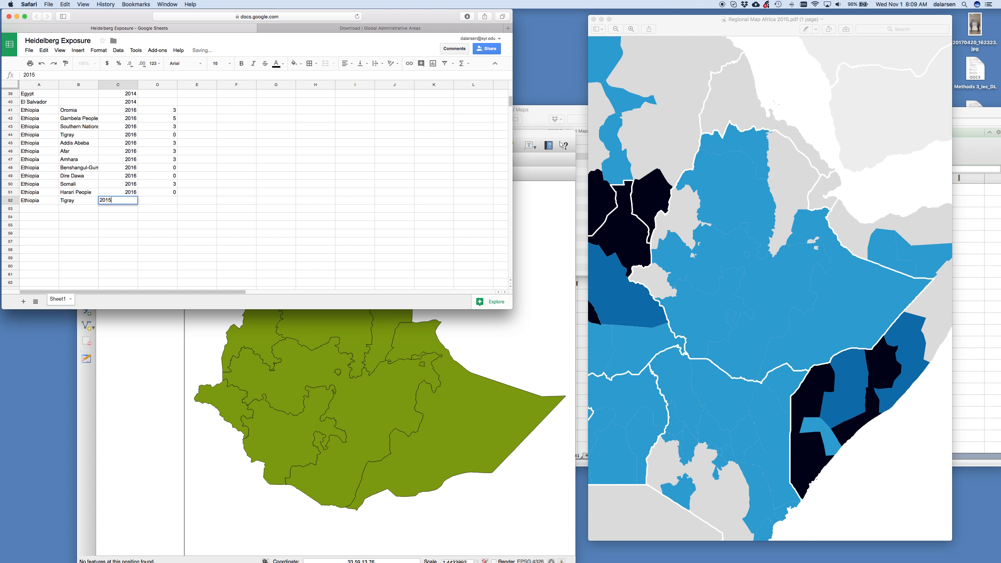
pyautogui.press('Tab')
pyautogui.write('3')
pyautogui.press('Return')
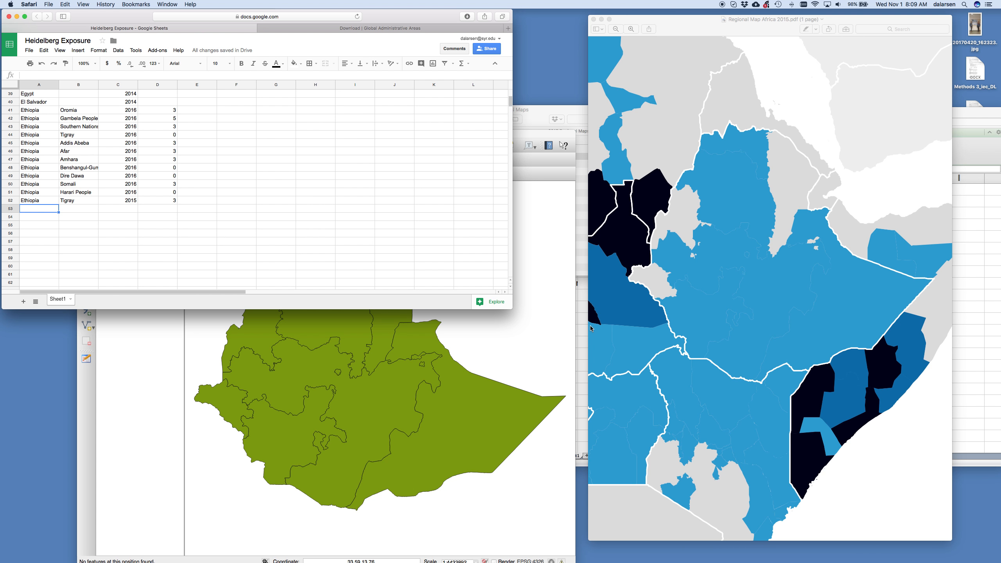
# - Identify the province directly south of Tigray in QGIS and fill sheet row 53 with Ethiopia, Amhara, 2015 and conflict level 3
pyautogui.click(512, 350)
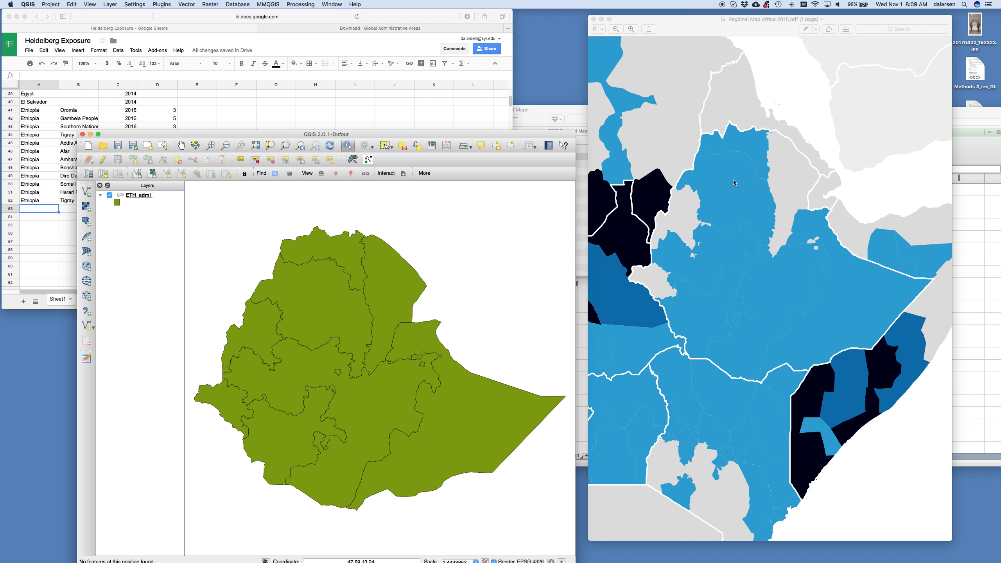
pyautogui.click(319, 301)
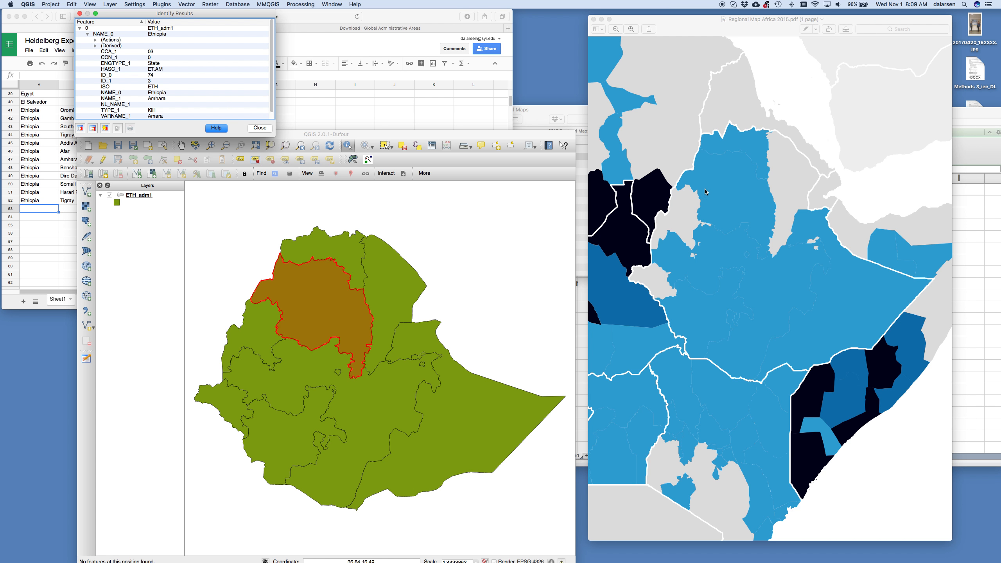
pyautogui.click(53, 208)
pyautogui.write('E')
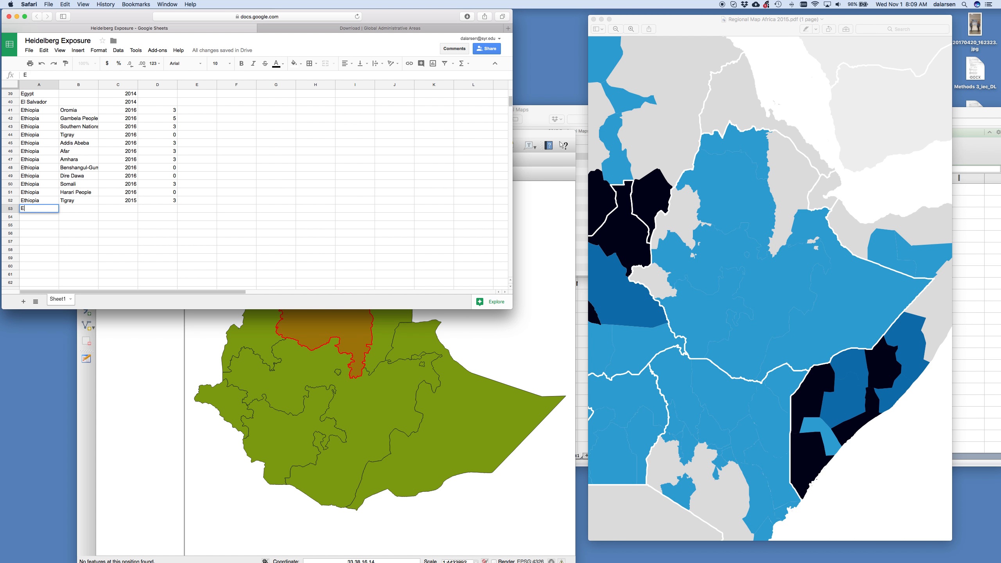
pyautogui.write('thiopia')
pyautogui.press('Tab')
pyautogui.write('Amhara')
pyautogui.press('Tab')
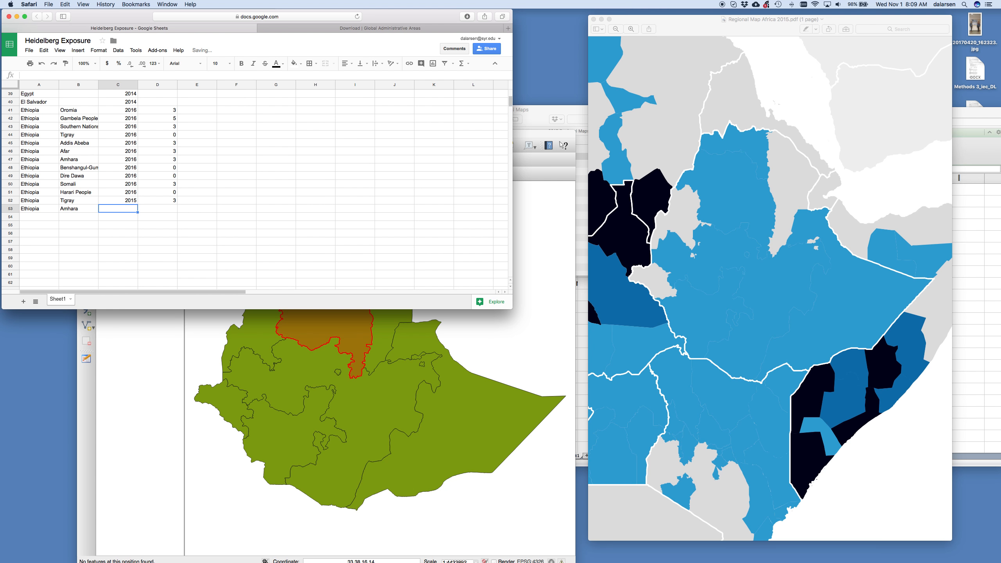
pyautogui.write('2015')
pyautogui.press('Tab')
pyautogui.write('3')
pyautogui.press('Return')
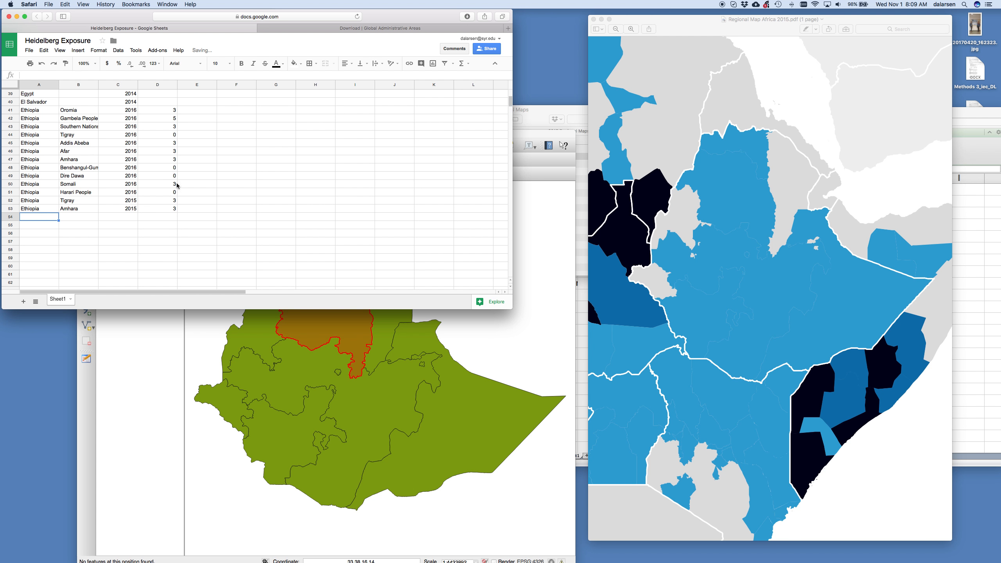
# - Identify the large central province in QGIS and fill sheet row 54 with Ethiopia, Oromia, 2015 and conflict level 3
pyautogui.click(409, 396)
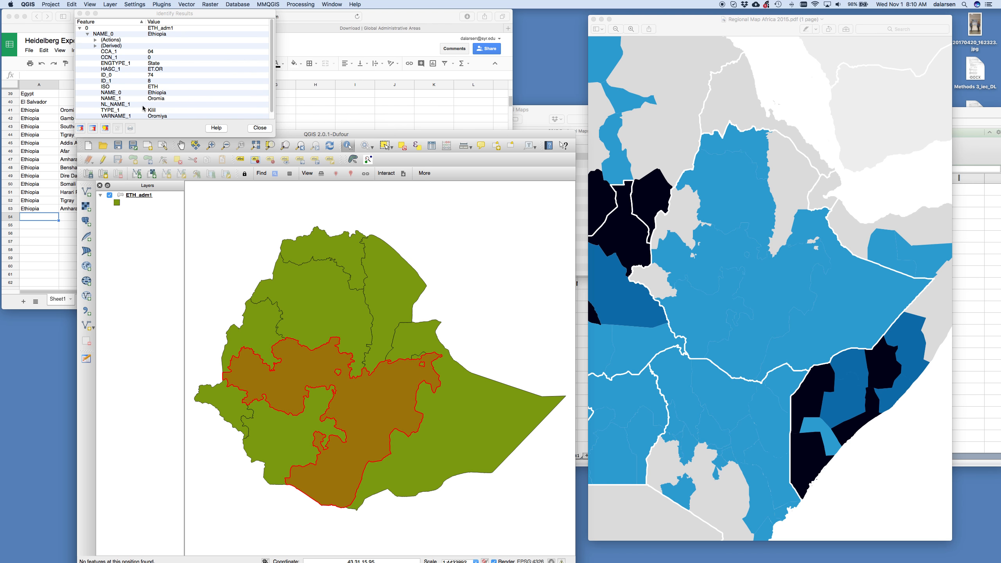
pyautogui.click(55, 241)
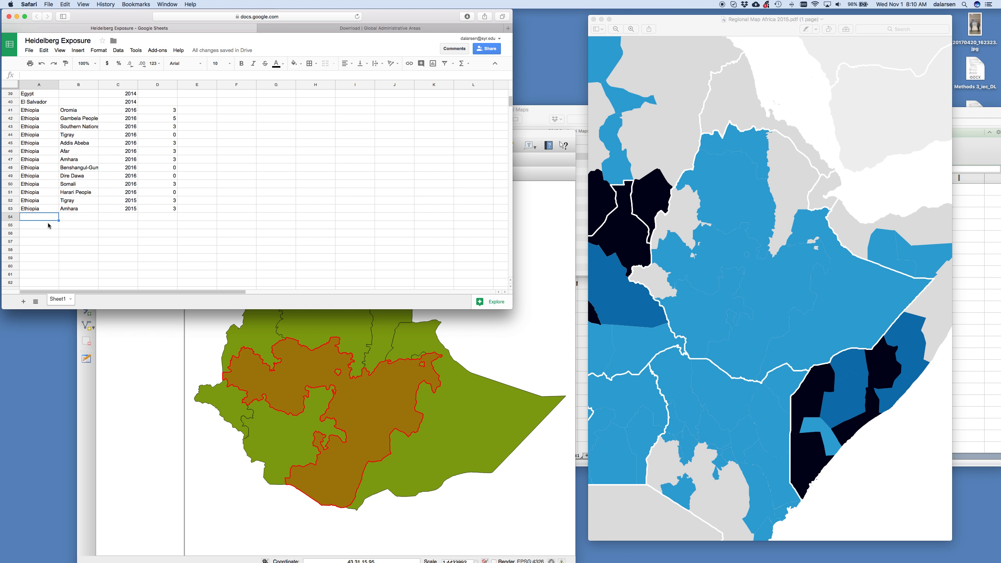
pyautogui.write('Ethiopia')
pyautogui.press('Tab')
pyautogui.write('Oromia')
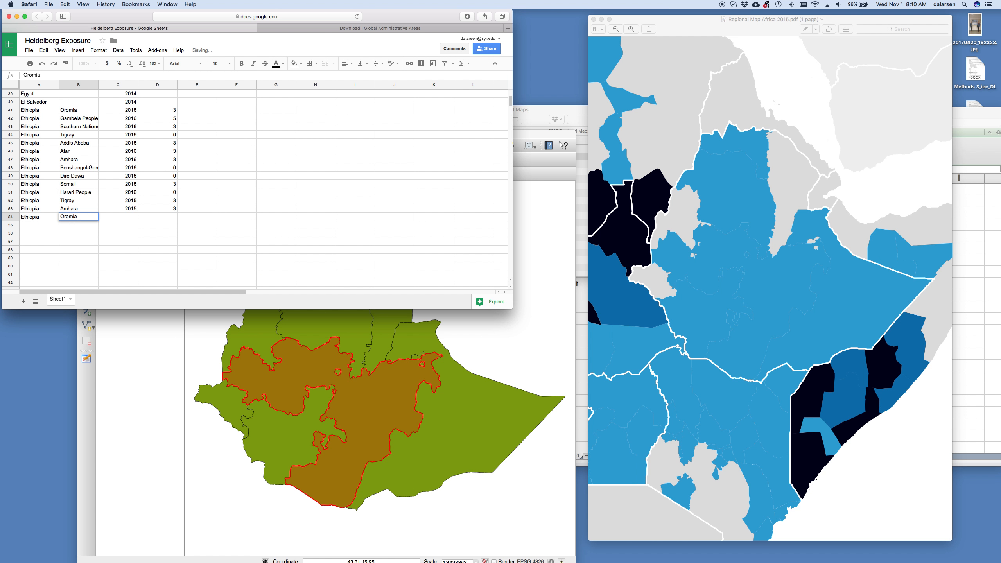
pyautogui.press('Tab')
pyautogui.write('2015')
pyautogui.press('Tab')
pyautogui.write('3')
pyautogui.press('Return')
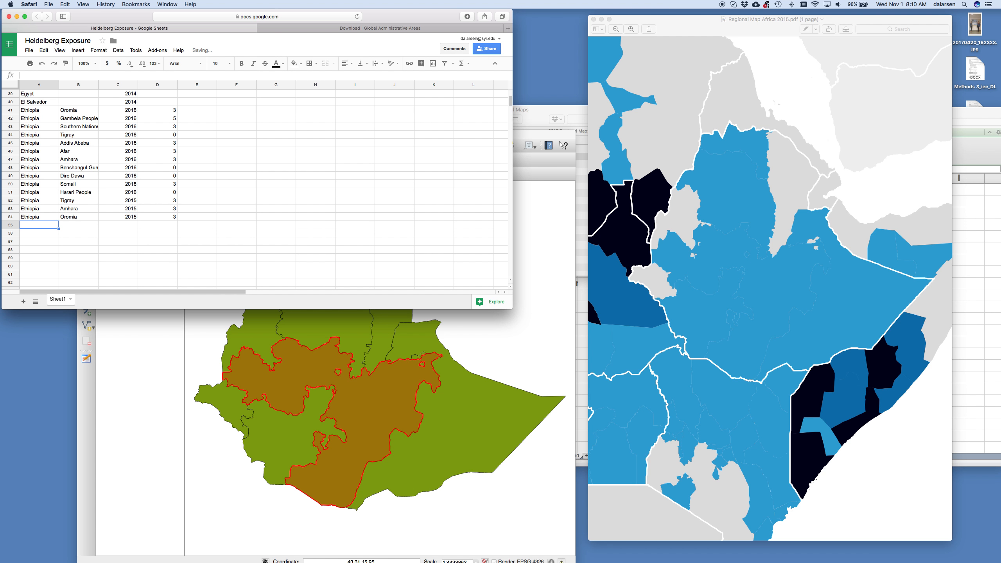
# - Identify the southwestern province in QGIS and fill sheet row 55 with Ethiopia, Southern Nations, Nationalities and Peoples, 2015 and conflict level 3
pyautogui.click(292, 438)
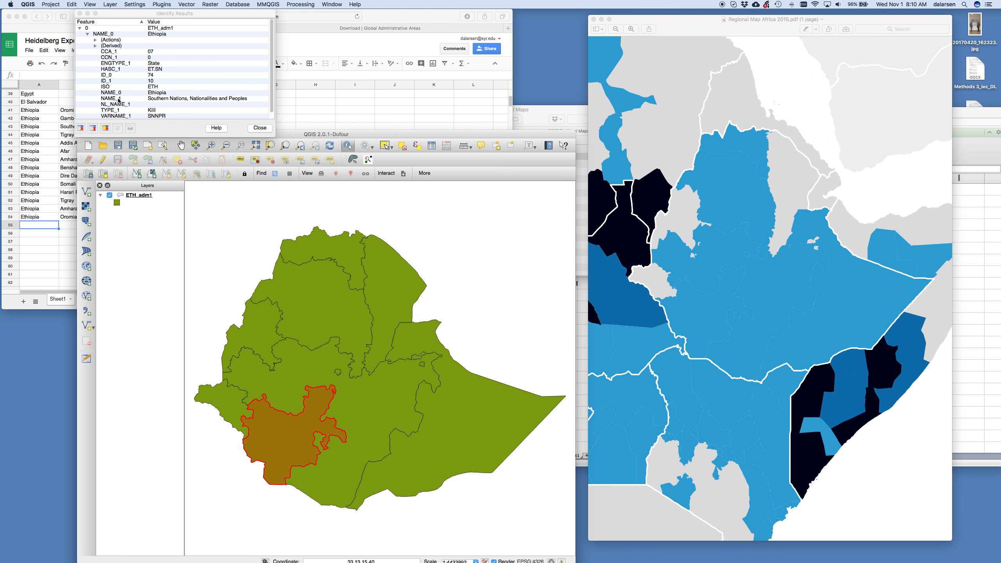
pyautogui.click(55, 227)
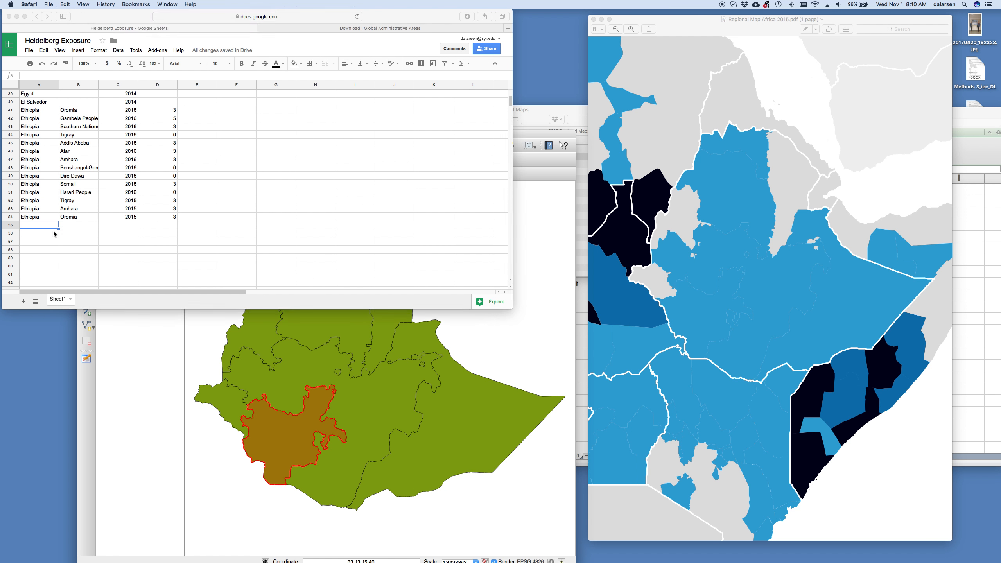
pyautogui.write('Ethiopia')
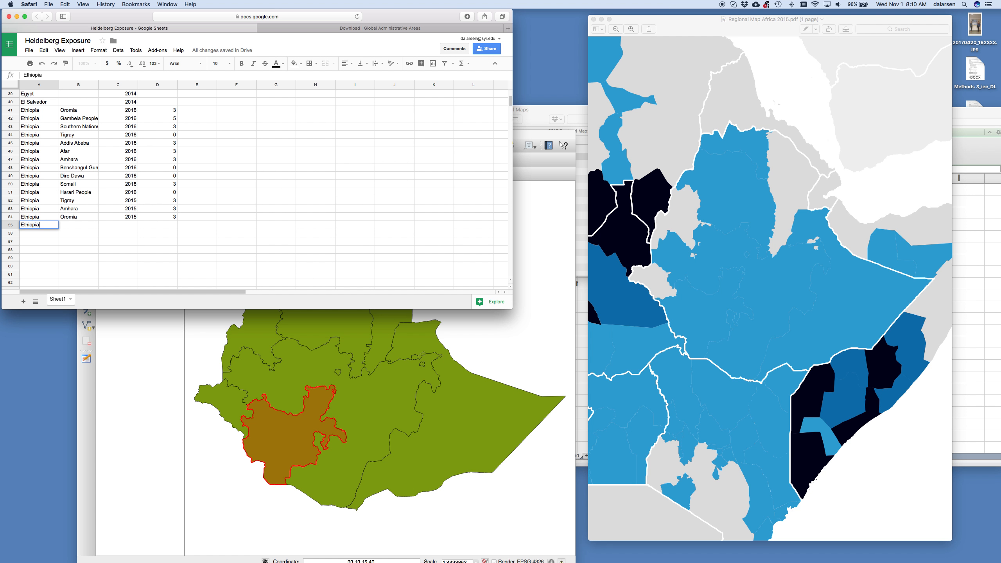
pyautogui.press('Tab')
pyautogui.write('Southern')
pyautogui.press('Tab')
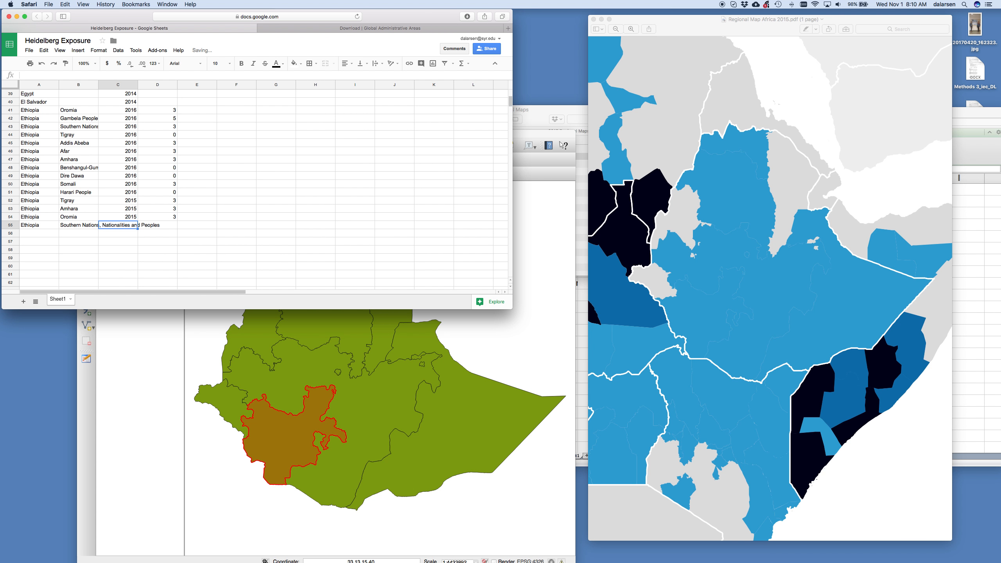
pyautogui.write('20154')
pyautogui.press('Tab')
pyautogui.write('3')
pyautogui.press('Return')
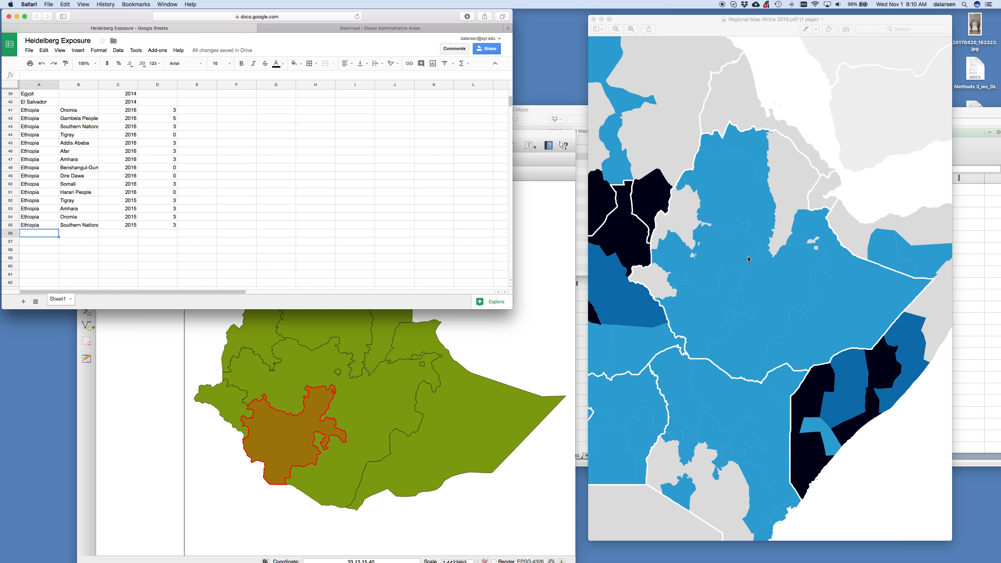
# - Switch to QGIS and identify the small enclave in the middle of Oromia
pyautogui.click(387, 388)
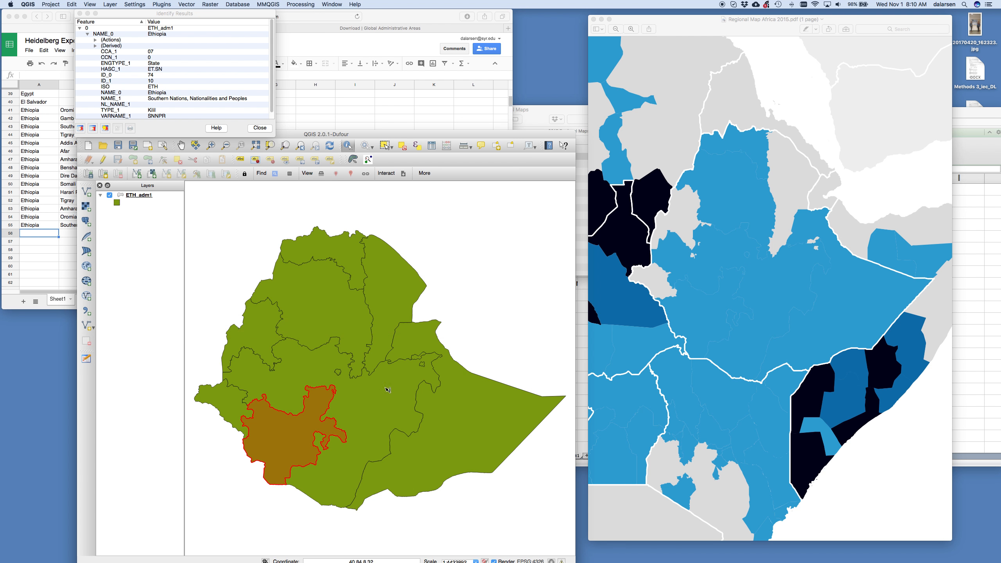
pyautogui.click(340, 372)
pyautogui.click(318, 401)
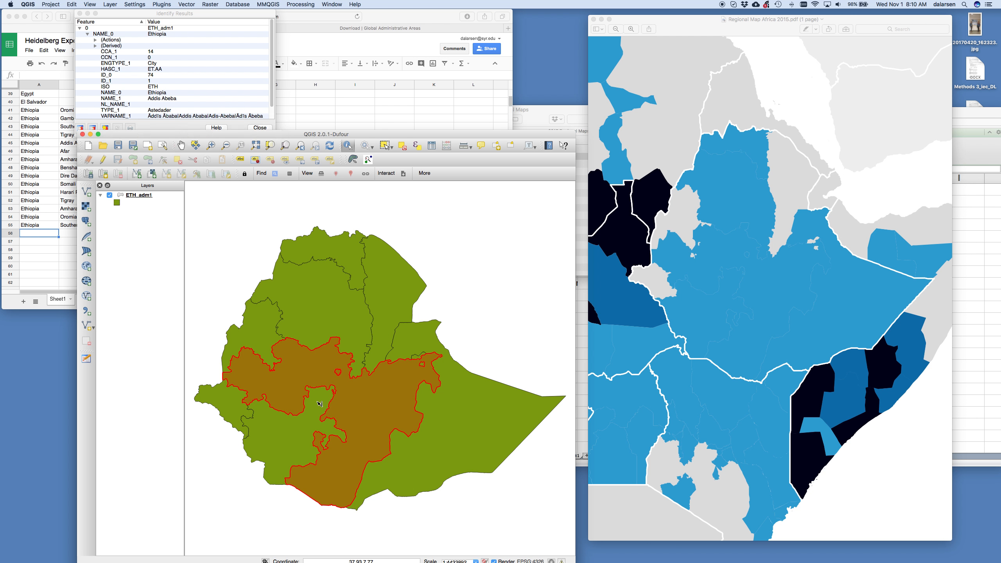
pyautogui.click(340, 372)
pyautogui.scroll(3, 341, 373)
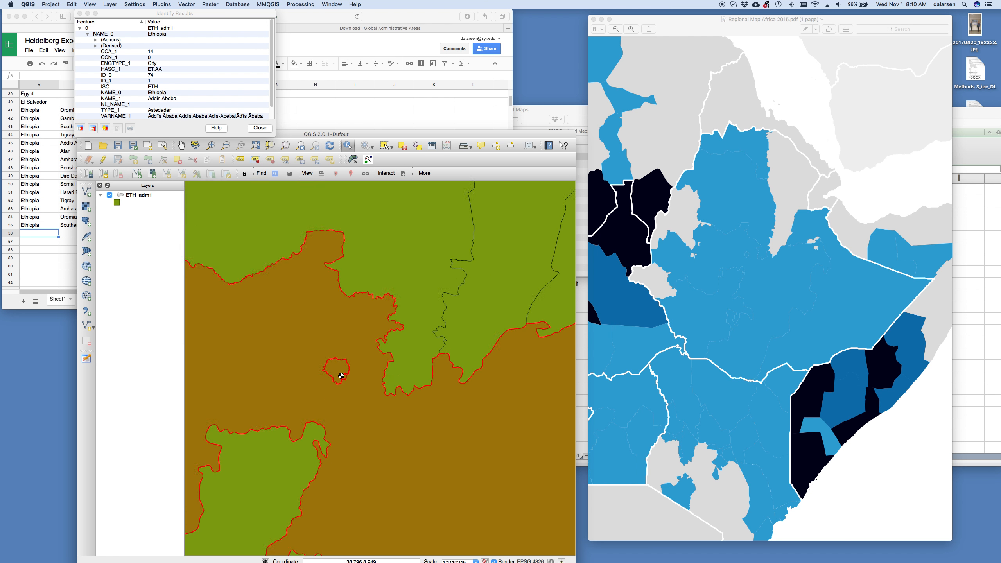
pyautogui.scroll(-3, 341, 374)
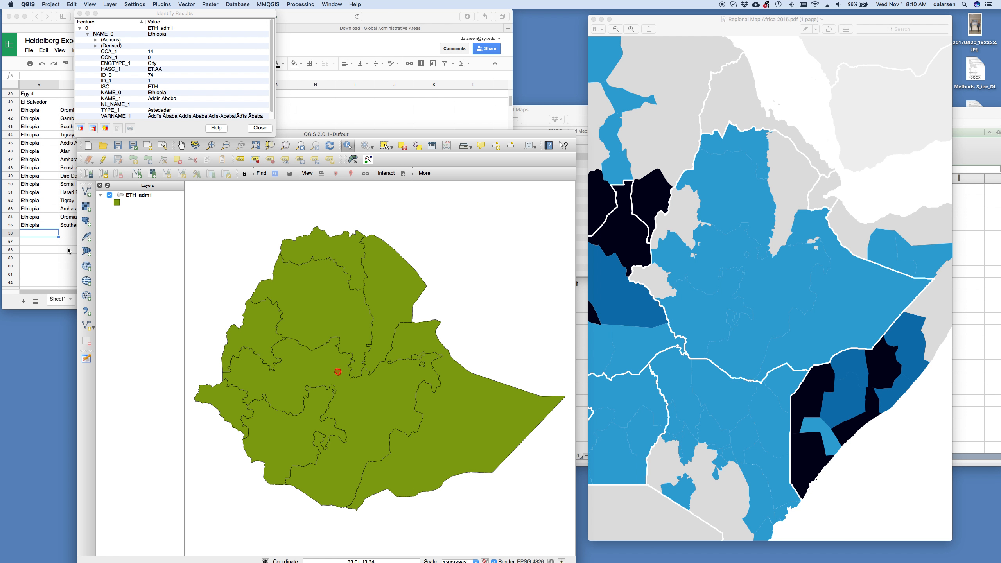
# - Switch to the Heidelberg Exposure sheet in Safari and fill row 56 with Ethiopia, Addis Abeba, 2015 and conflict level 3
pyautogui.click(40, 235)
pyautogui.write('Ethiopiaiopia')
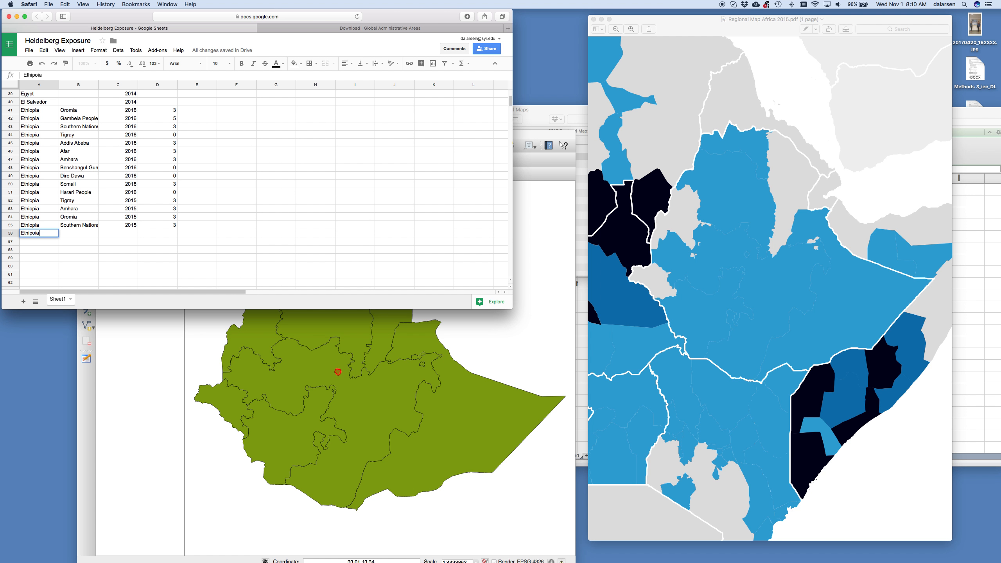
pyautogui.press('Tab')
pyautogui.press('Left')
pyautogui.write('Eth')
pyautogui.press('Tab')
pyautogui.write('Addis Abeba')
pyautogui.press('Tab')
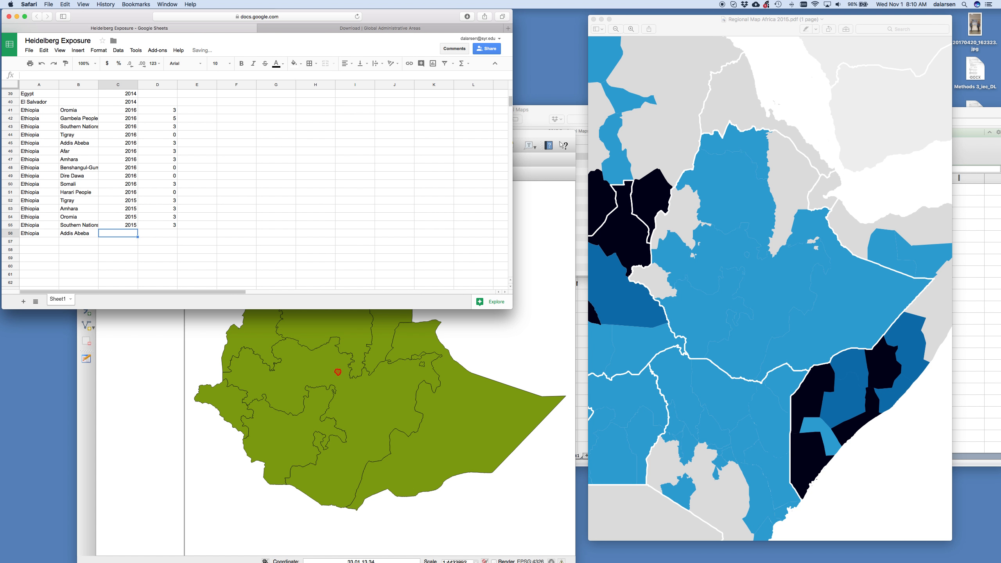
pyautogui.write('2015')
pyautogui.press('Tab')
pyautogui.write('3')
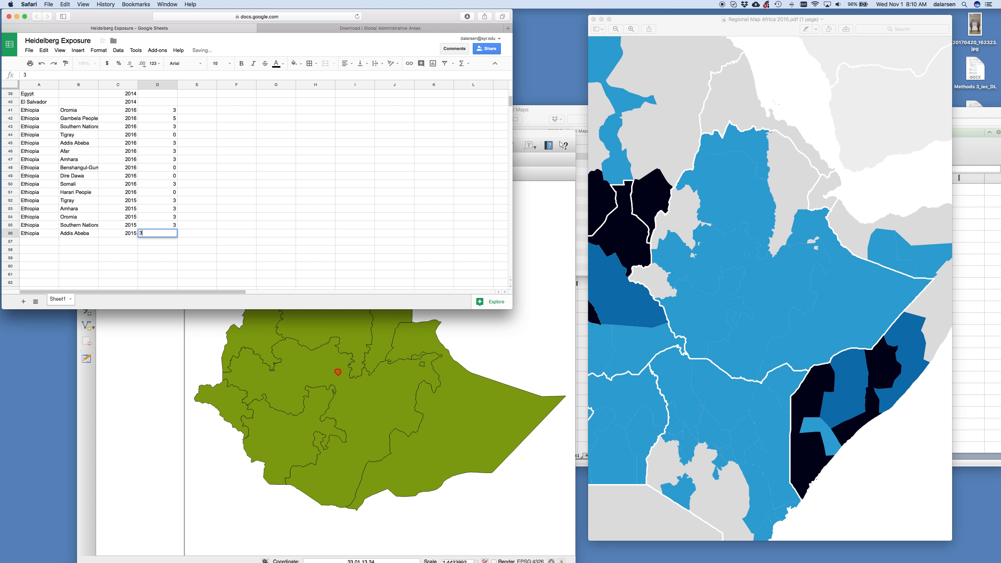
pyautogui.press('Return')
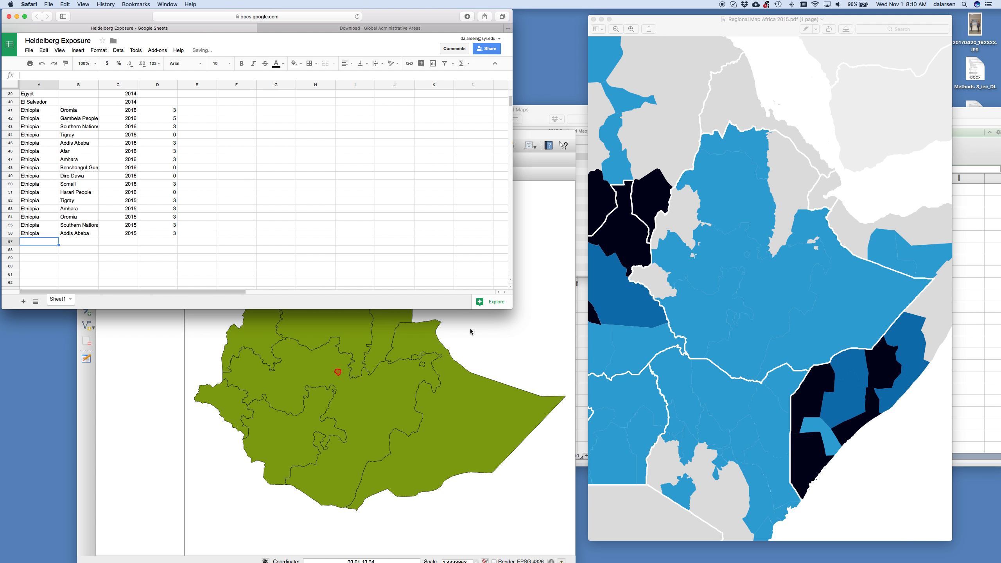
# - Check the 2015 Africa map in Preview and identify Ethiopia's easternmost province in QGIS
pyautogui.click(347, 440)
pyautogui.click(341, 375)
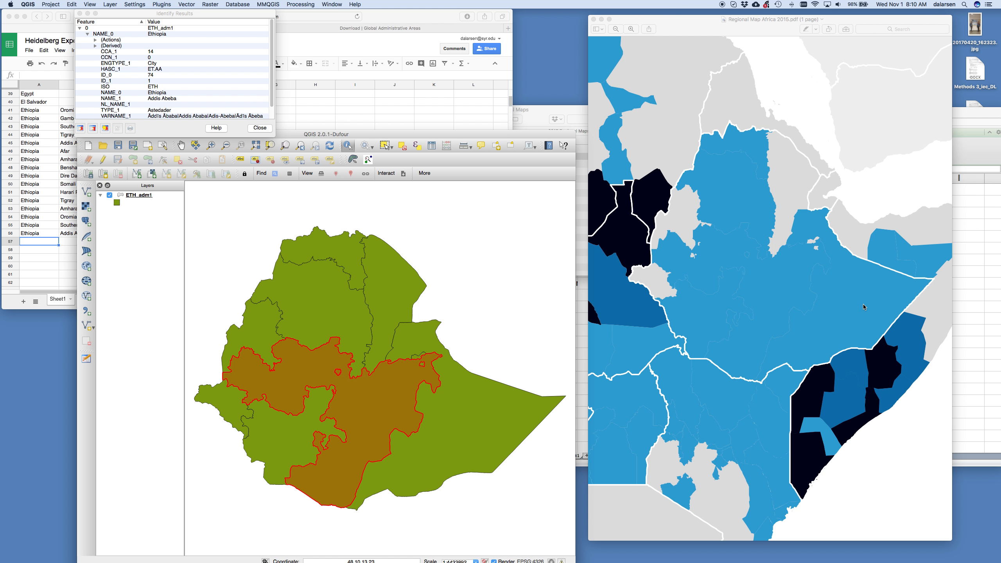
pyautogui.click(737, 328)
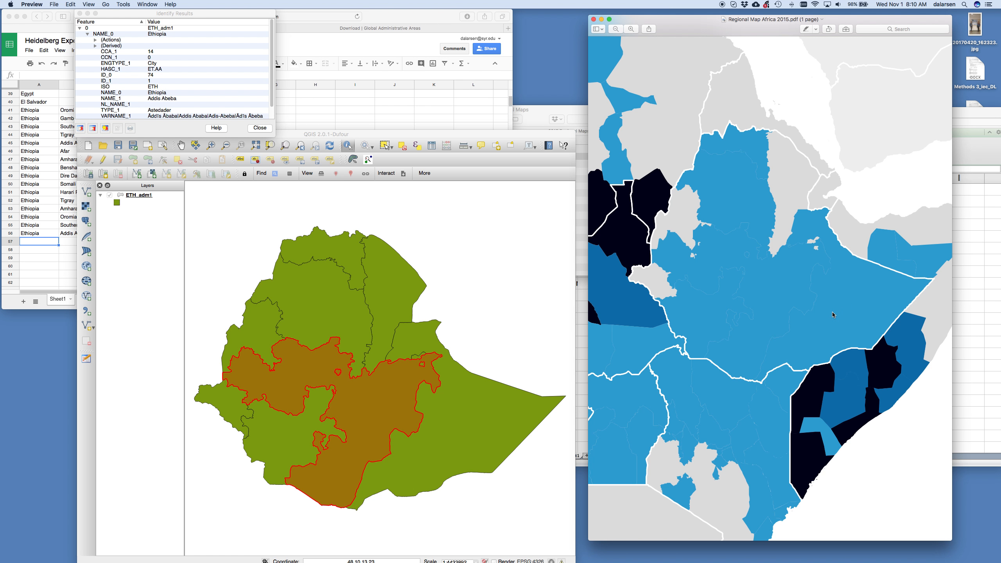
pyautogui.click(452, 435)
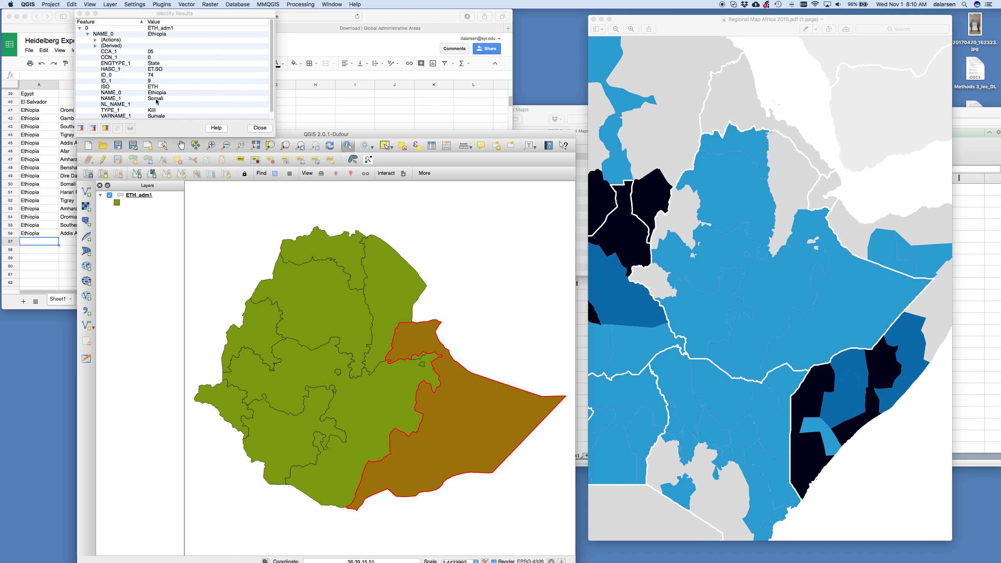
# - Fill row 57 of the Heidelberg Exposure sheet with Ethiopia, Somali, 2015 and conflict level 3
pyautogui.click(55, 244)
pyautogui.write('Ethiopia')
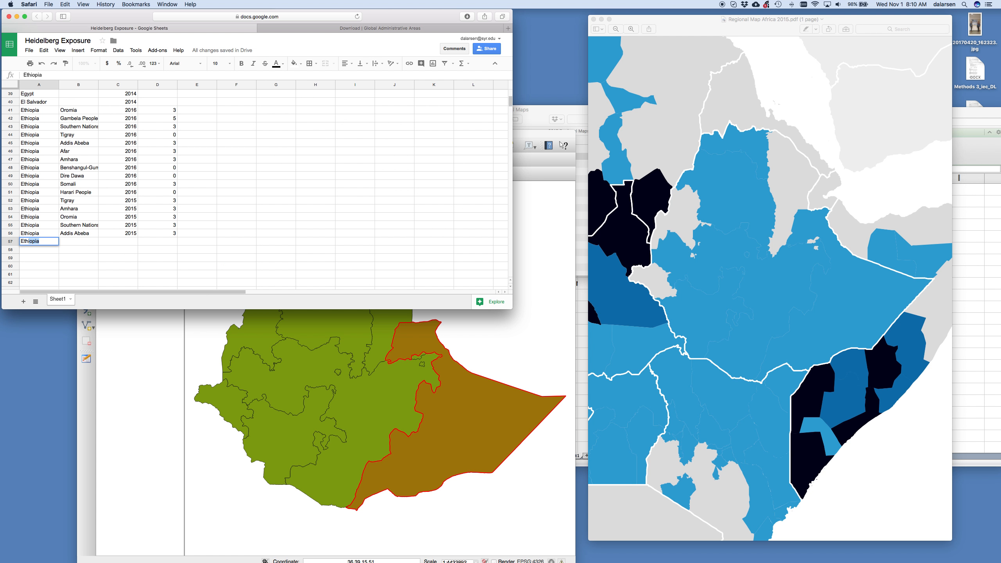
pyautogui.press('Tab')
pyautogui.write('Somali')
pyautogui.press('Tab')
pyautogui.write('2015')
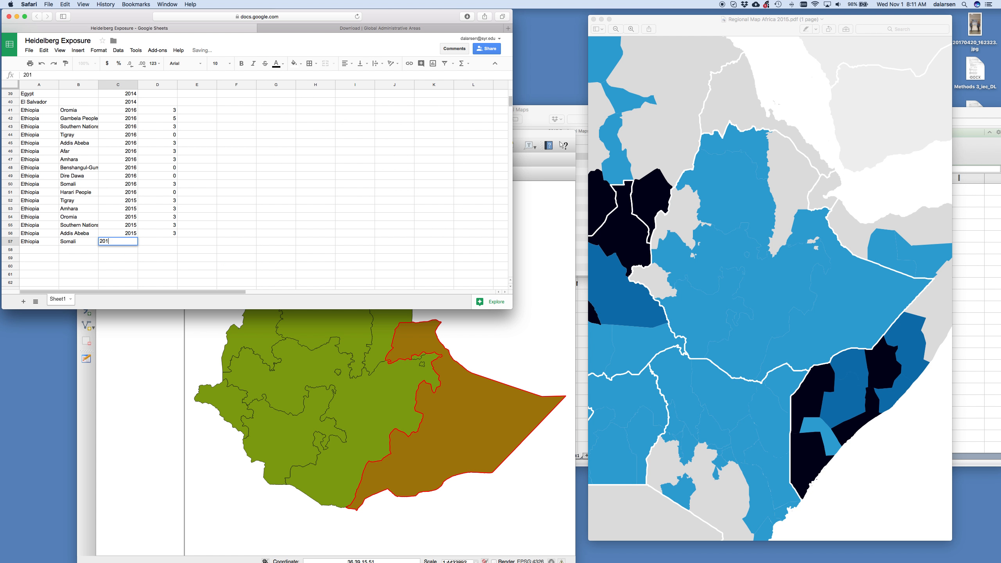
pyautogui.press('Tab')
pyautogui.write('3')
pyautogui.press('Return')
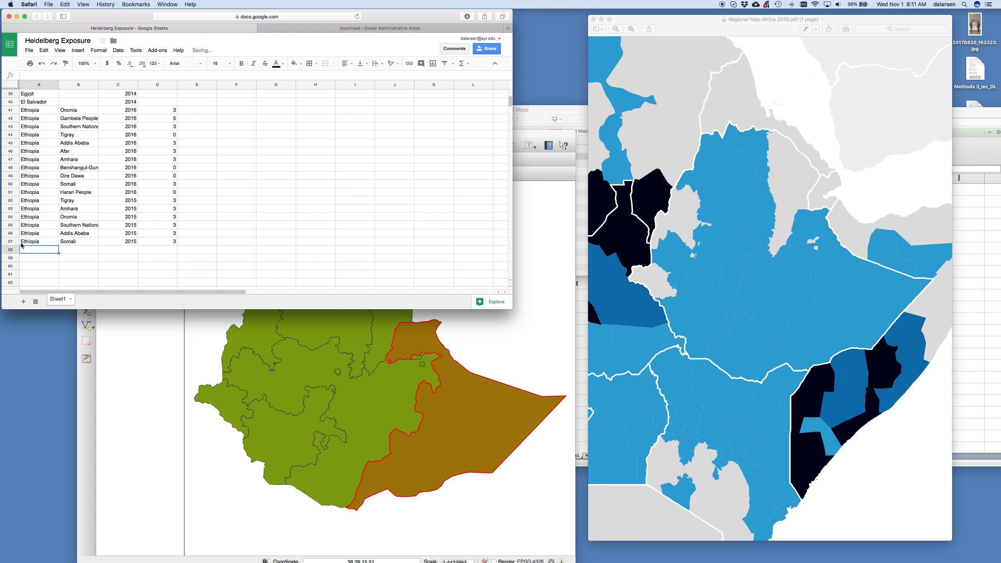
# - Close the 2015 Africa map and open Regional Map Africa 2014.pdf from the 2014 Regional Maps folder in Finder
pyautogui.click(593, 19)
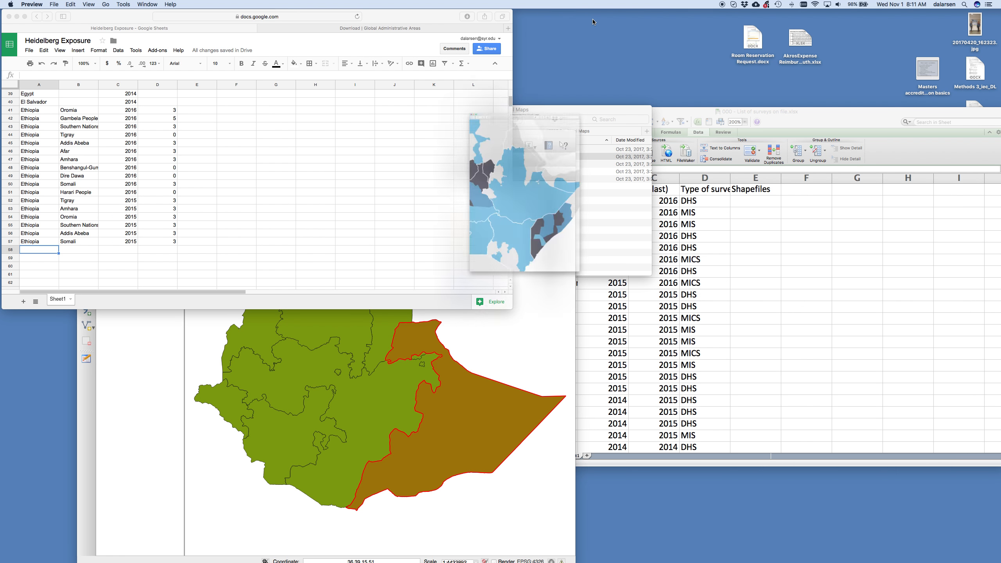
pyautogui.click(593, 109)
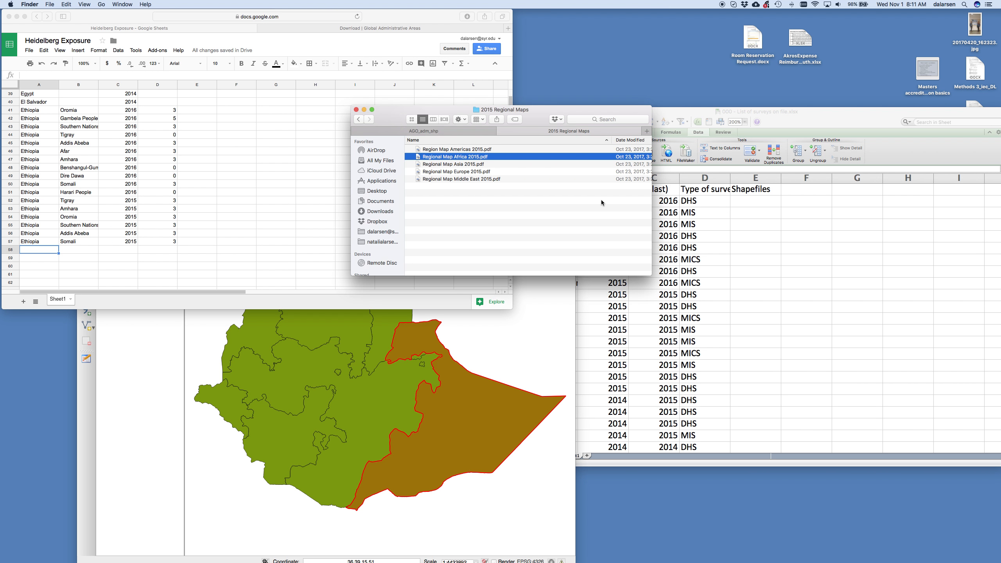
pyautogui.click(358, 119)
pyautogui.click(442, 166)
pyautogui.doubleClick(442, 166)
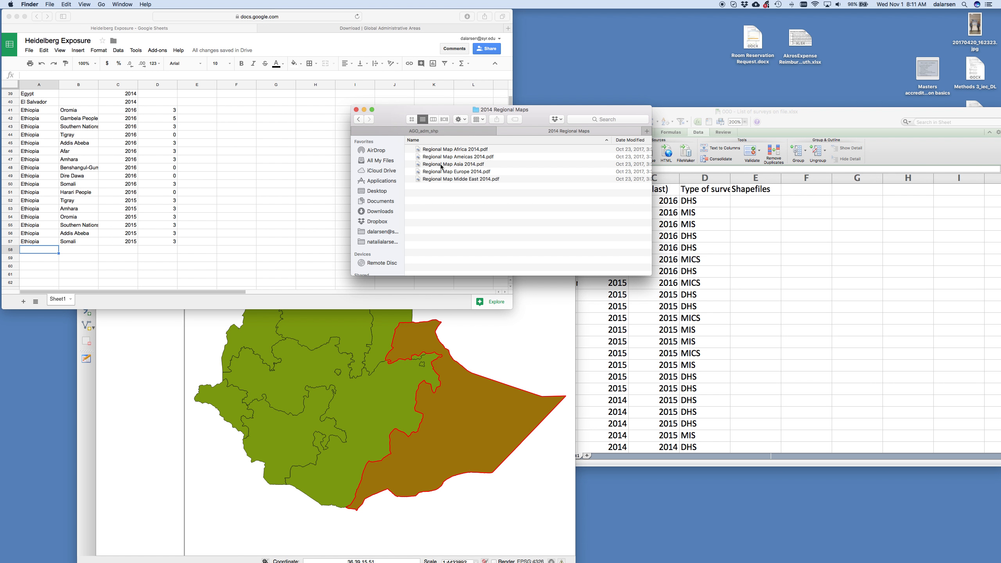
pyautogui.doubleClick(461, 151)
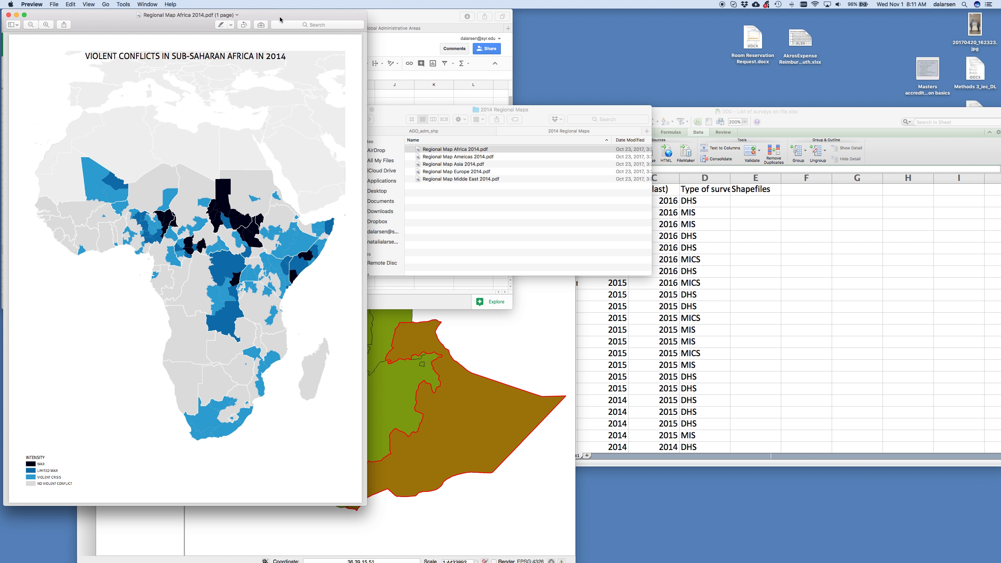
# - Put the 2014 Africa map window beside the QGIS map and zoom it to Ethiopia
pyautogui.moveTo(280, 18); pyautogui.dragTo(863, 43)
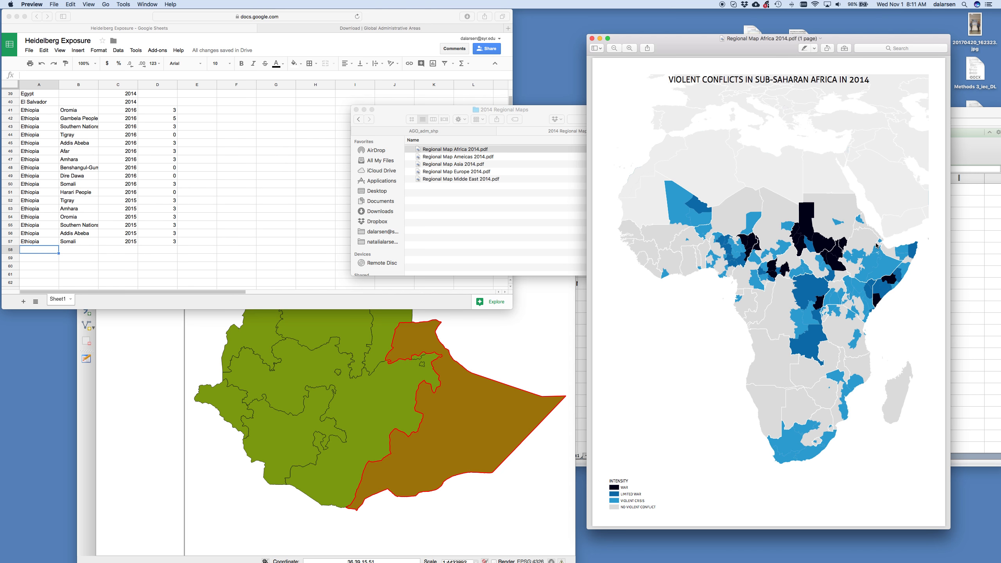
pyautogui.scroll(15, 875, 244)
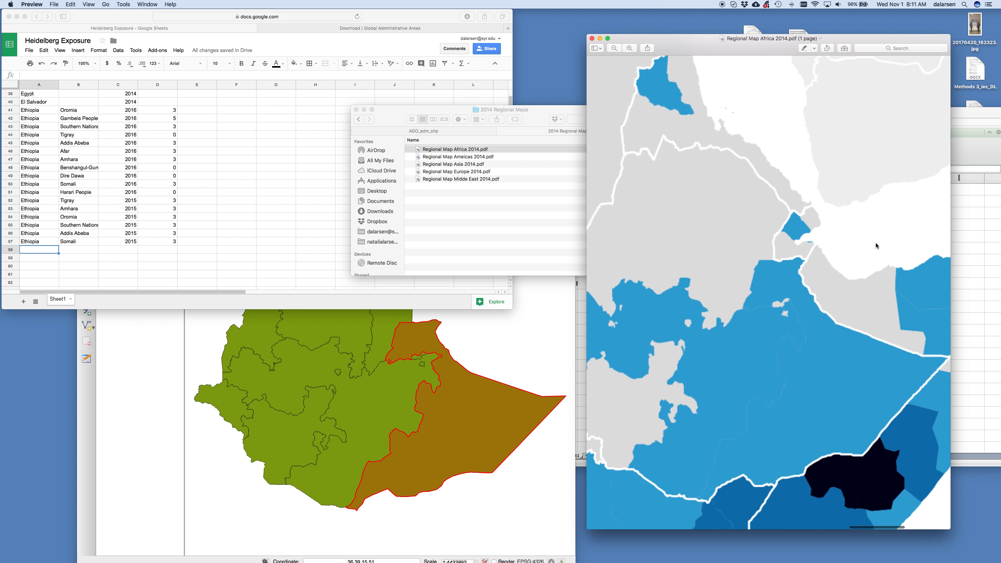
pyautogui.scroll(-3, 875, 242)
pyautogui.hscroll(-4, 722, 372)
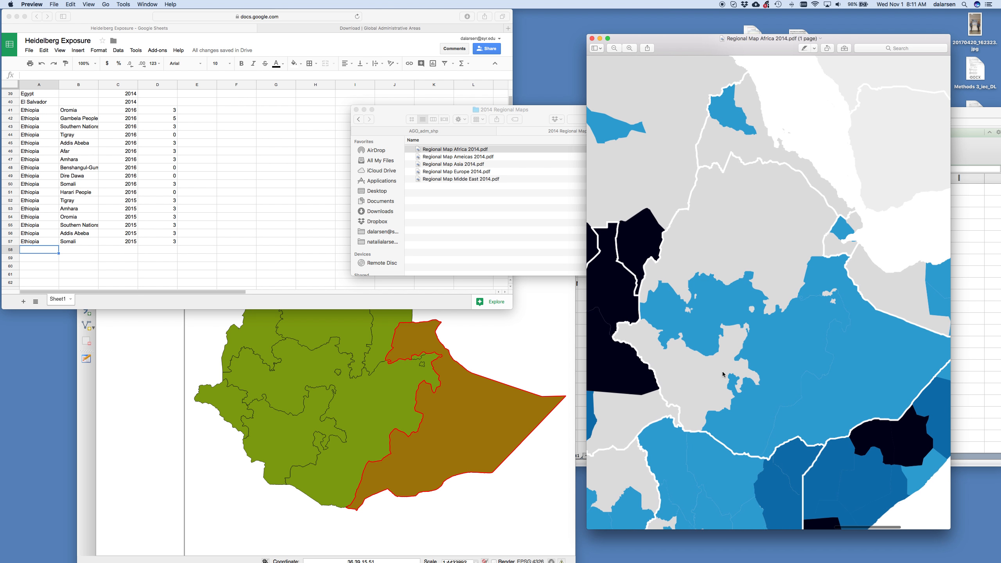
# - Check Ethiopia on the 2014 Africa map and identify the large central province in QGIS
pyautogui.scroll(-1, 722, 373)
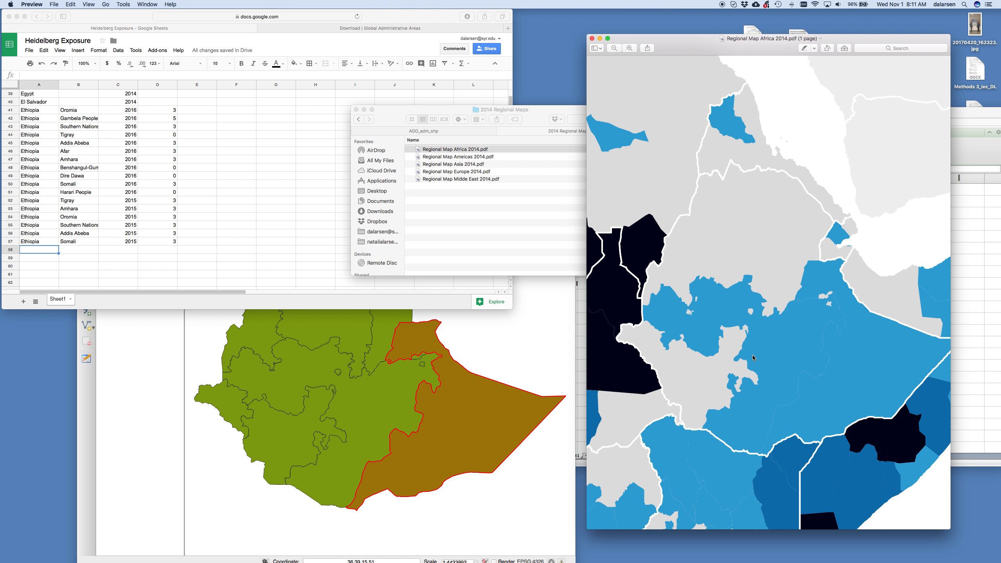
pyautogui.hscroll(2, 825, 353)
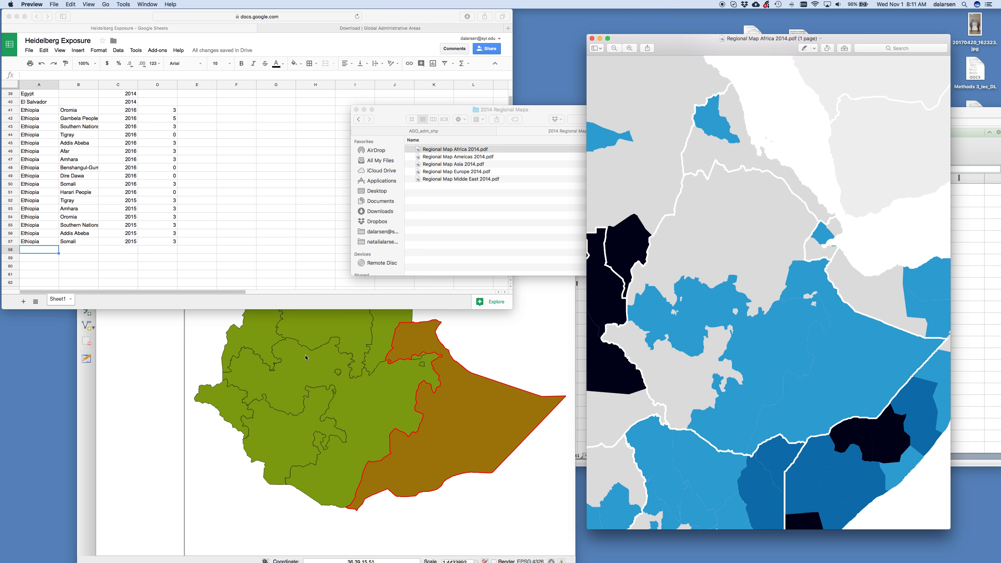
pyautogui.click(286, 404)
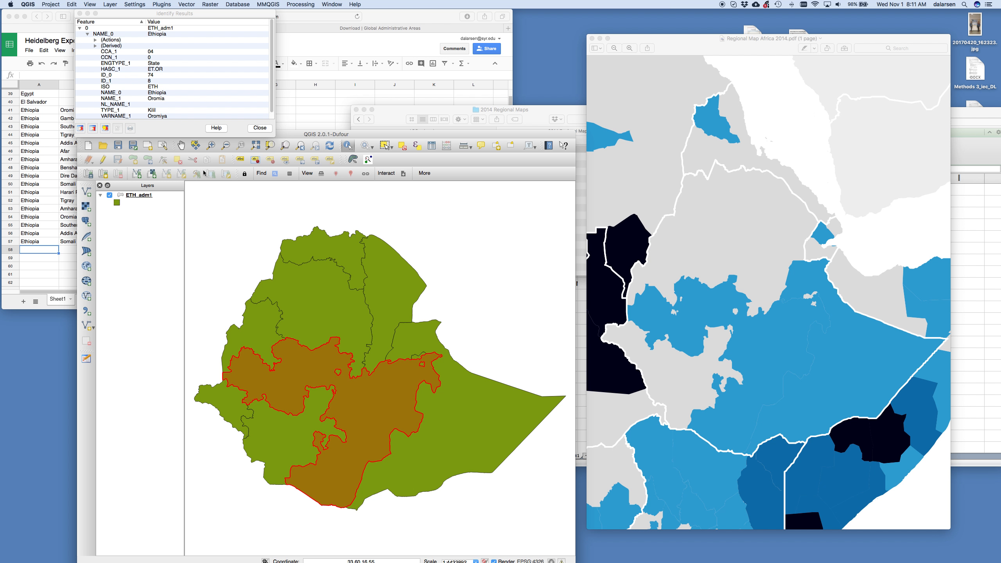
# - Fill row 58 of the Heidelberg Exposure sheet with Ethiopia, Oromia, 2014 and conflict level 3
pyautogui.click(47, 250)
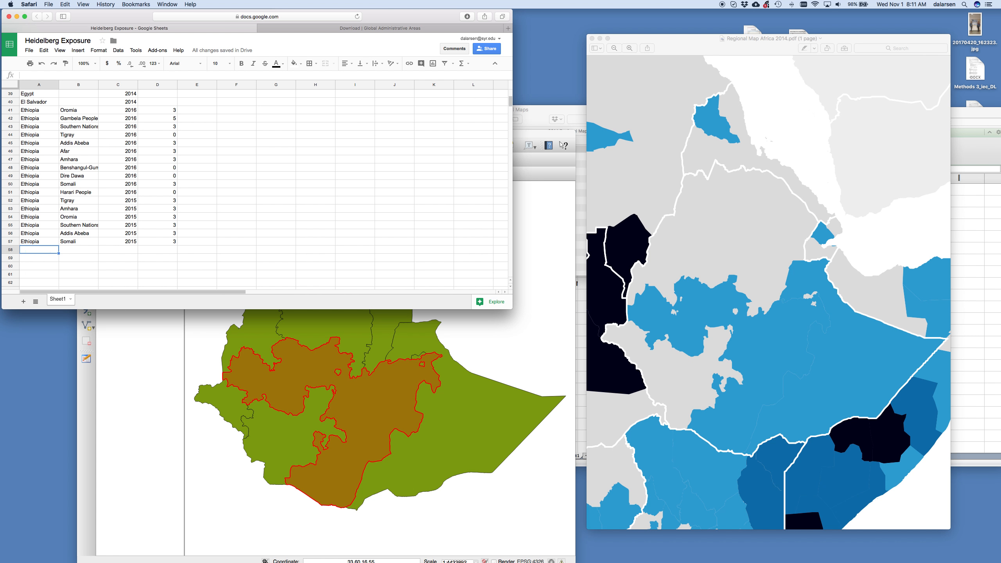
pyautogui.write('ethiopia')
pyautogui.press('Tab')
pyautogui.write('Oromia')
pyautogui.press('Left')
pyautogui.write('Ethiopia')
pyautogui.press('Tab')
pyautogui.write('O')
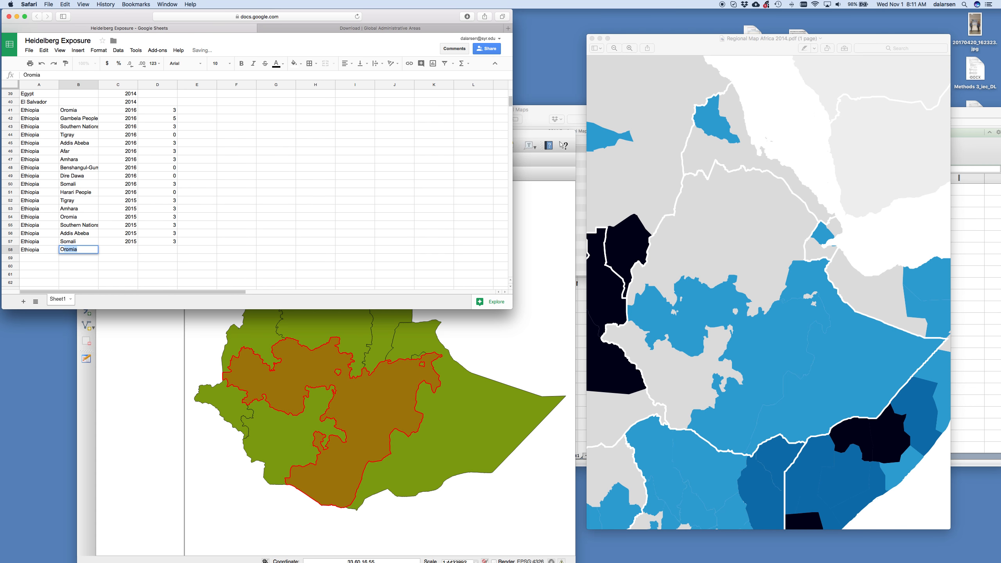
pyautogui.press('Tab')
pyautogui.write('2014')
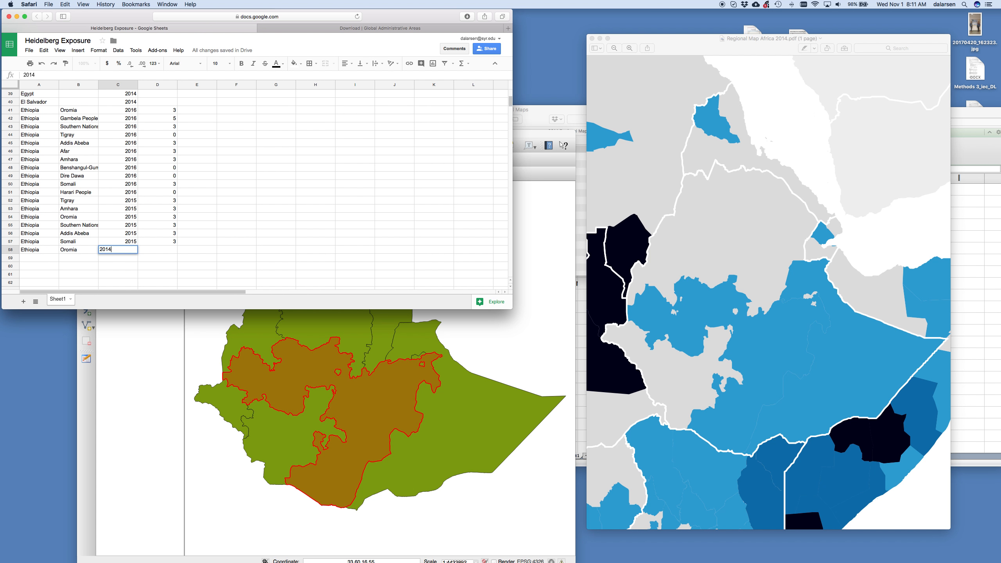
pyautogui.press('Tab')
pyautogui.write('3')
pyautogui.press('Return')
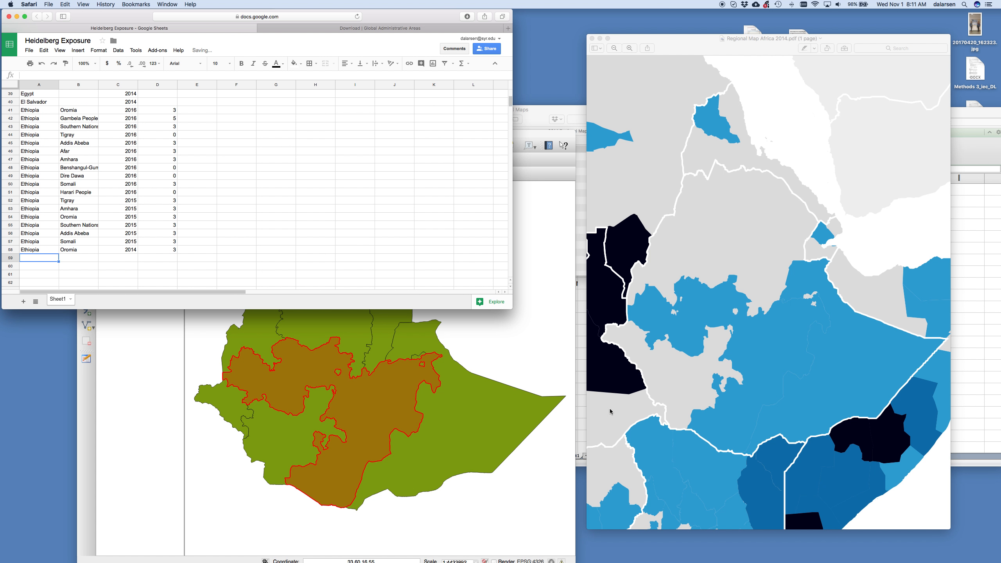
# - Identify Ethiopia's easternmost province in QGIS and fill row 59 of the sheet with Ethiopia, Somali, 2014 and conflict level 3
pyautogui.click(790, 355)
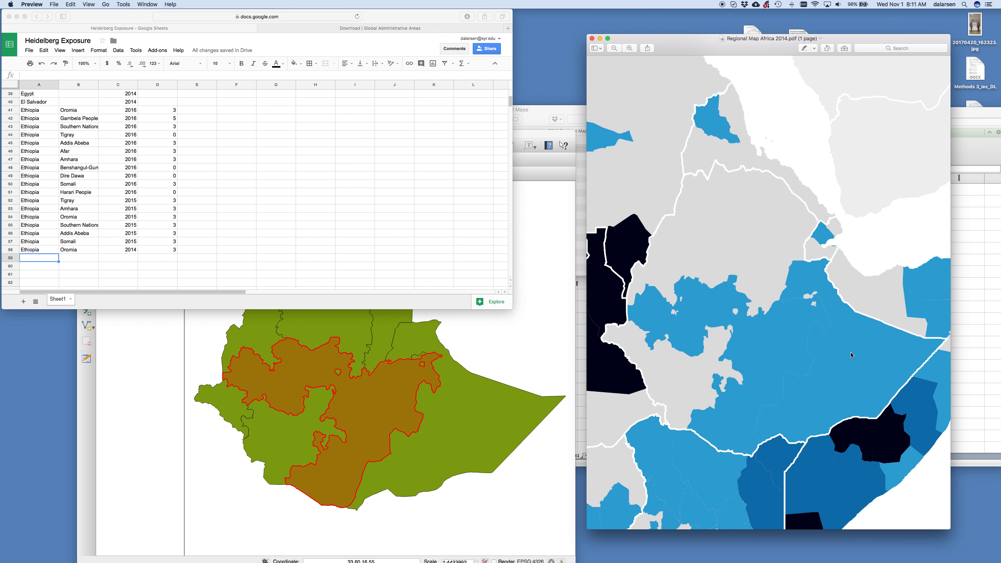
pyautogui.click(459, 416)
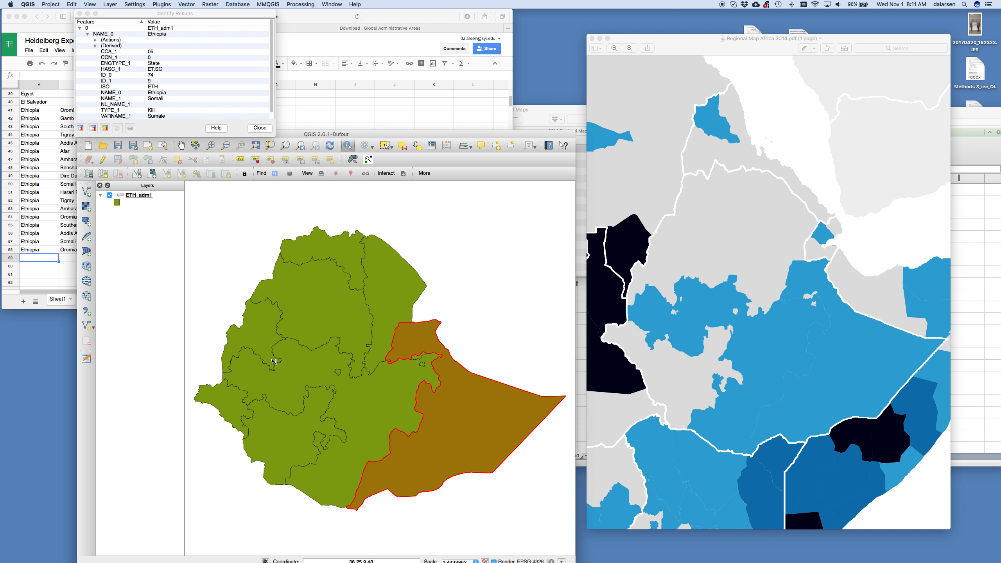
pyautogui.click(39, 256)
pyautogui.write('E')
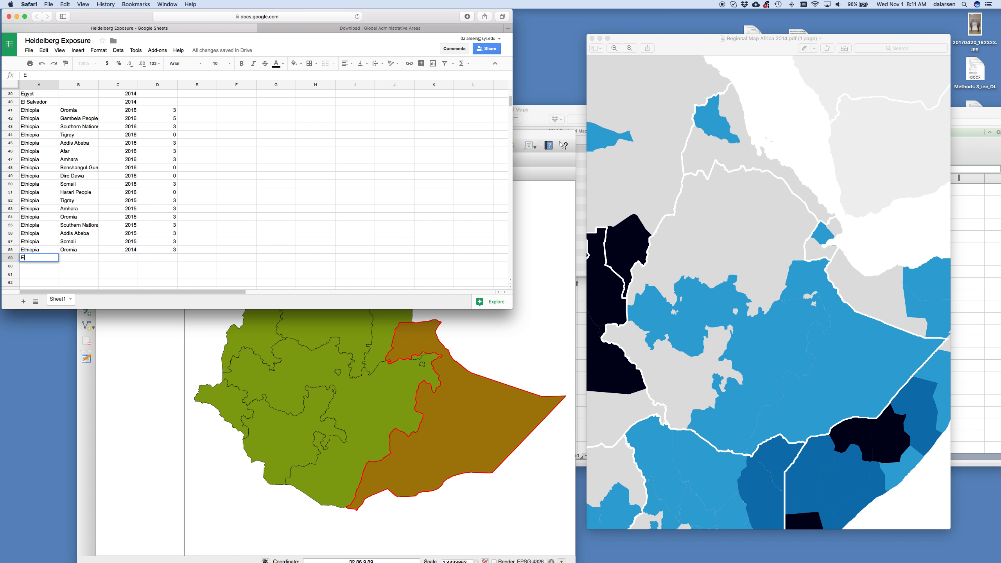
pyautogui.write('thiopi')
pyautogui.press('Tab')
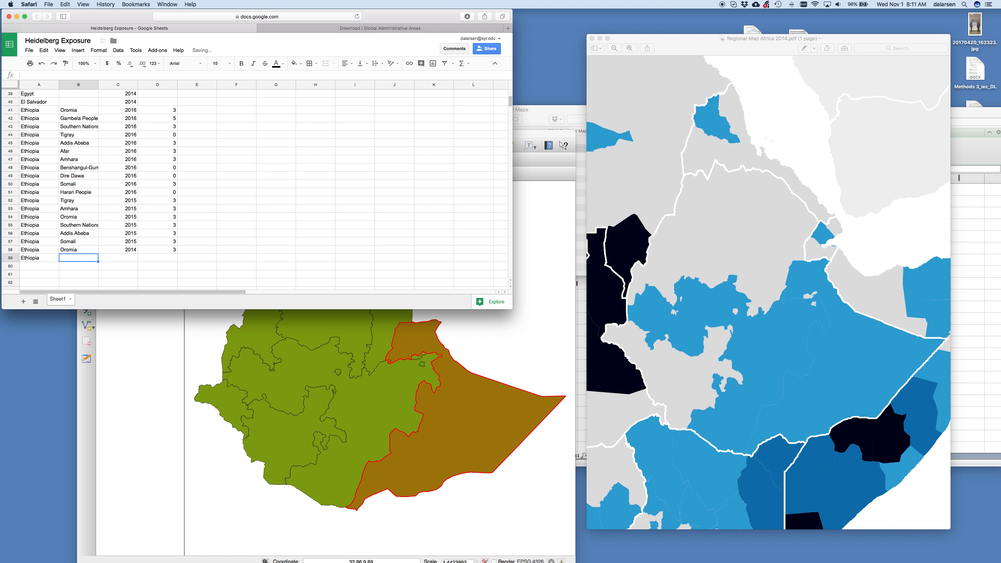
pyautogui.write('Somali')
pyautogui.press('Tab')
pyautogui.write('2014')
pyautogui.press('Tab')
pyautogui.write('3')
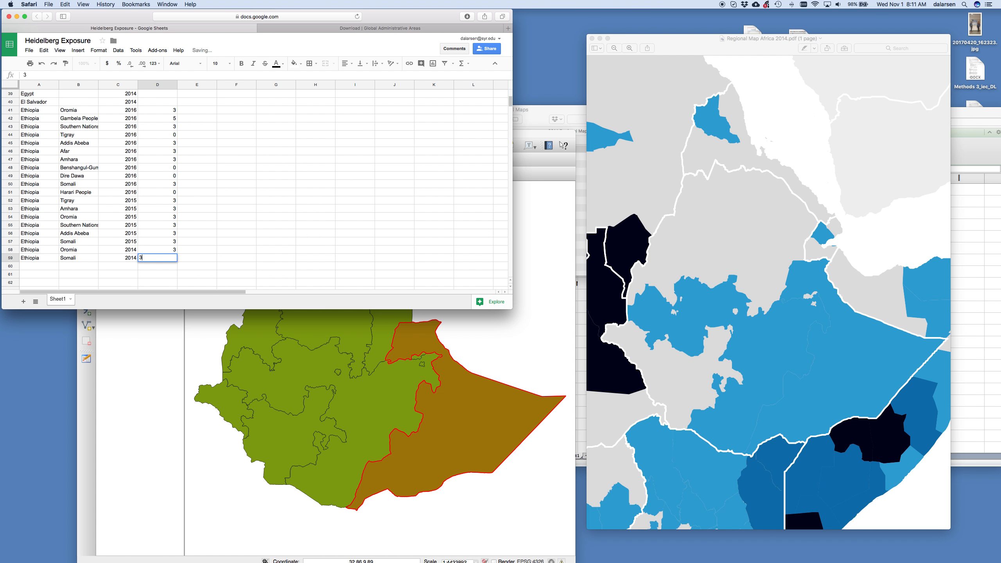
pyautogui.press('Return')
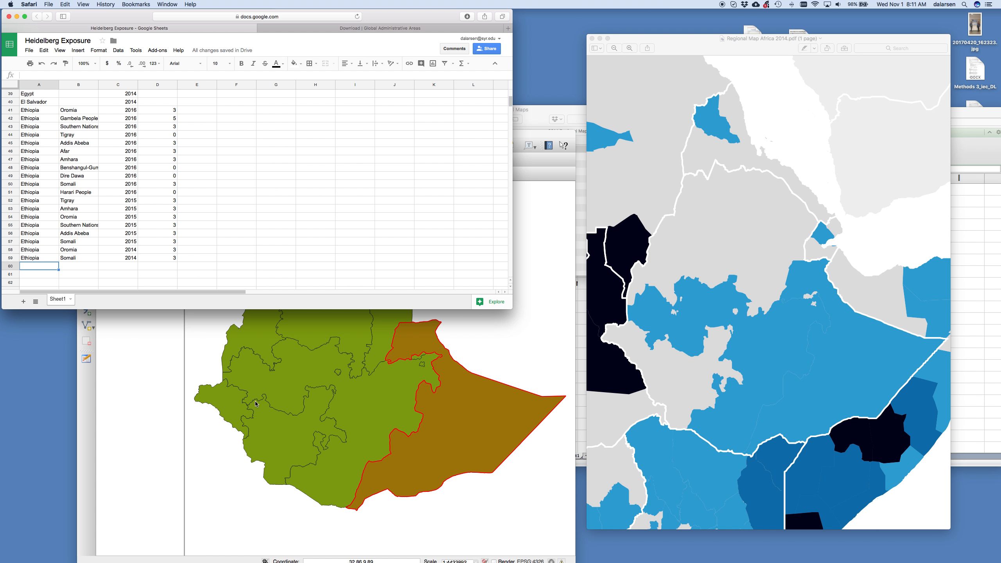
# - Open Regional Map Africa 2013.pdf from the 2013 Regional Maps folder in Finder
pyautogui.moveTo(1, 280)
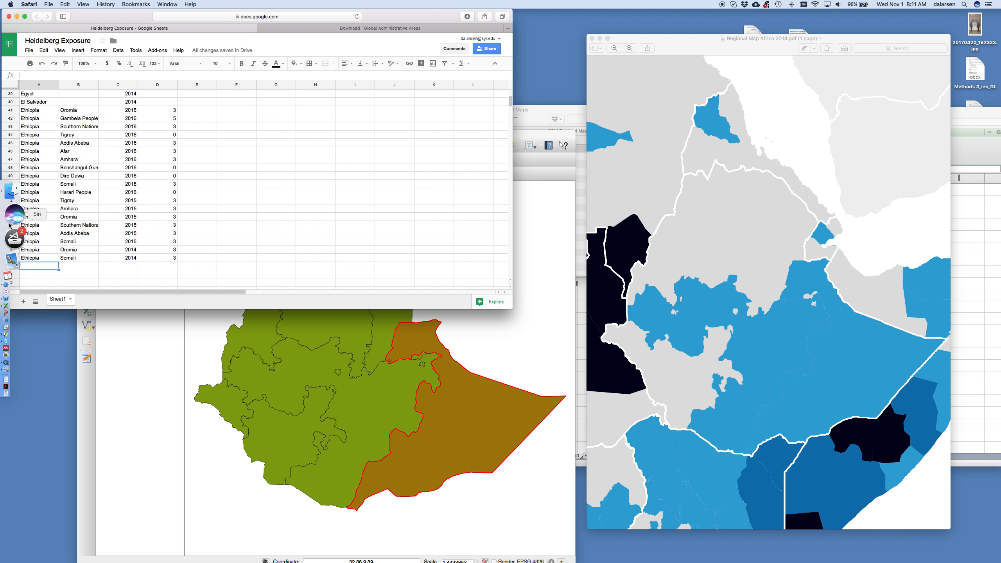
pyautogui.click(10, 216)
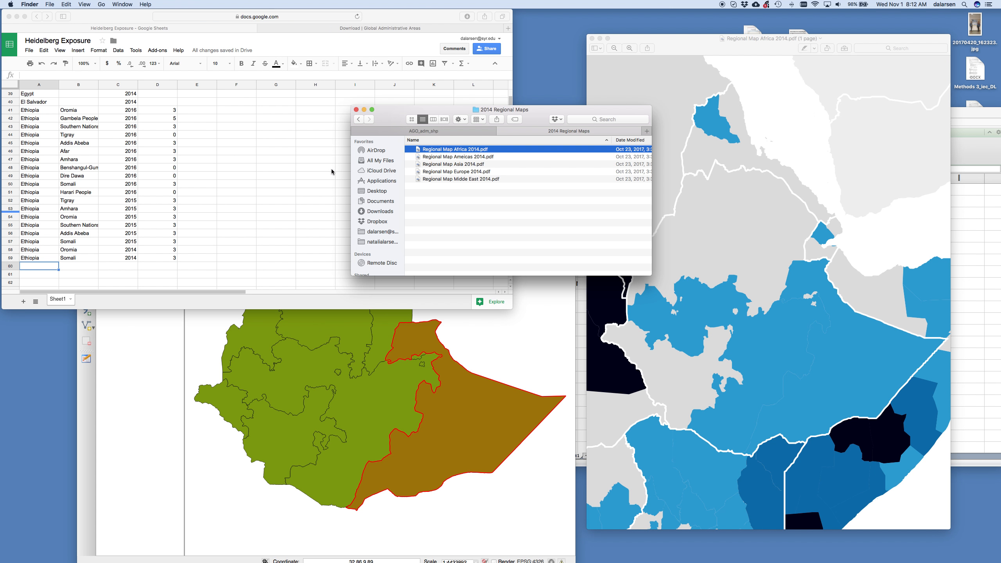
pyautogui.click(358, 119)
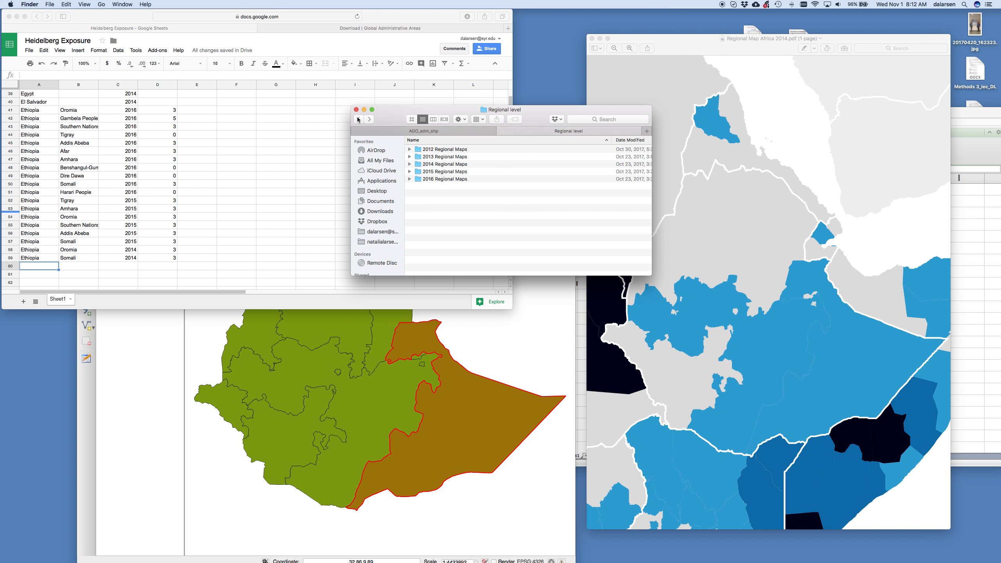
pyautogui.doubleClick(445, 157)
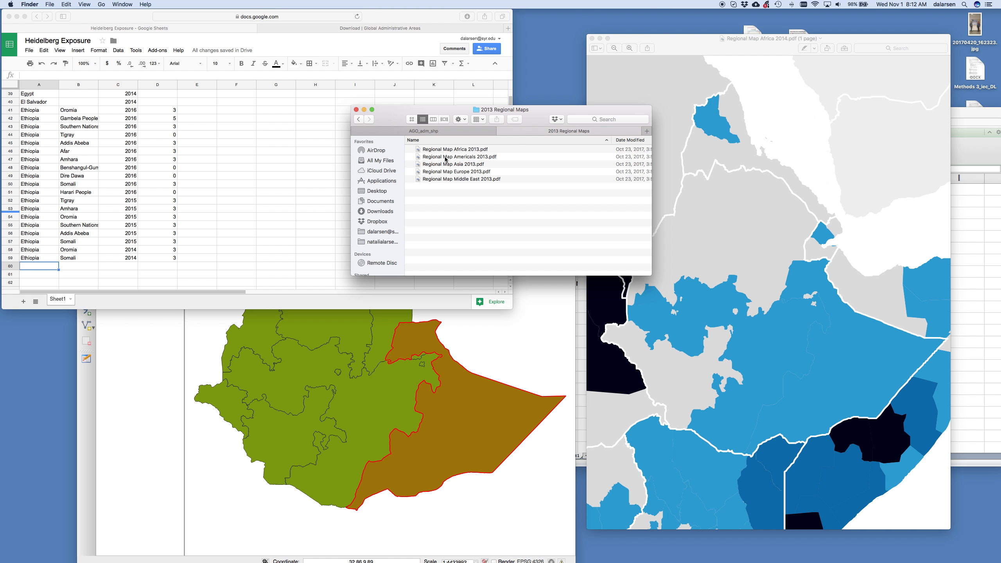
pyautogui.doubleClick(445, 150)
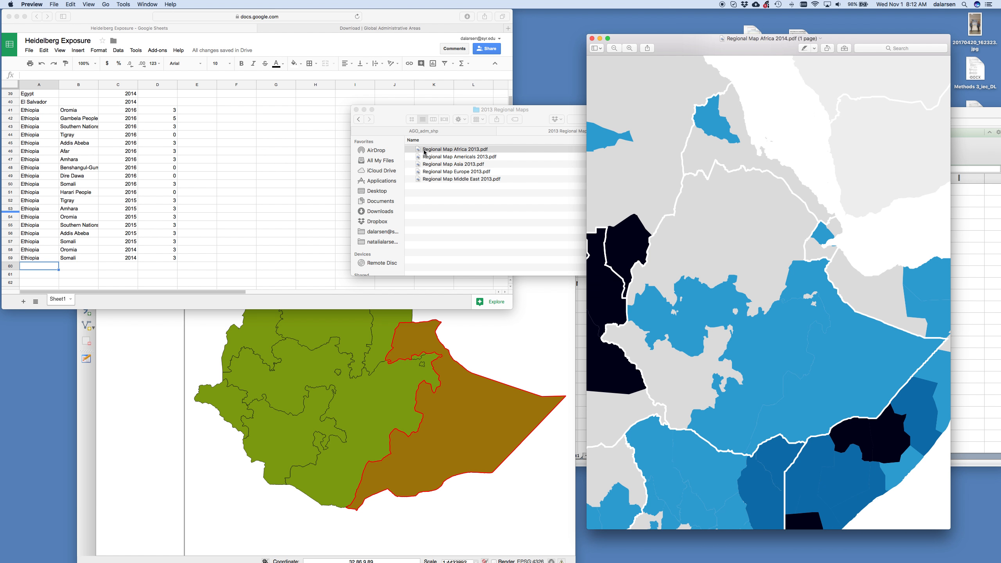
# - Place the 2013 Africa map window beside the QGIS map and zoom it to Ethiopia
pyautogui.moveTo(181, 27); pyautogui.dragTo(747, 57)
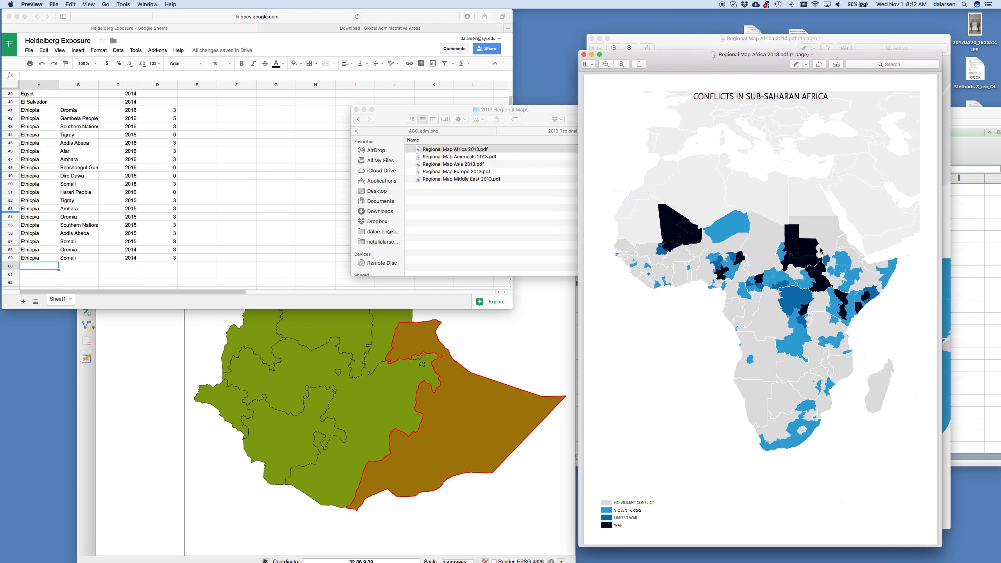
pyautogui.scroll(10, 855, 279)
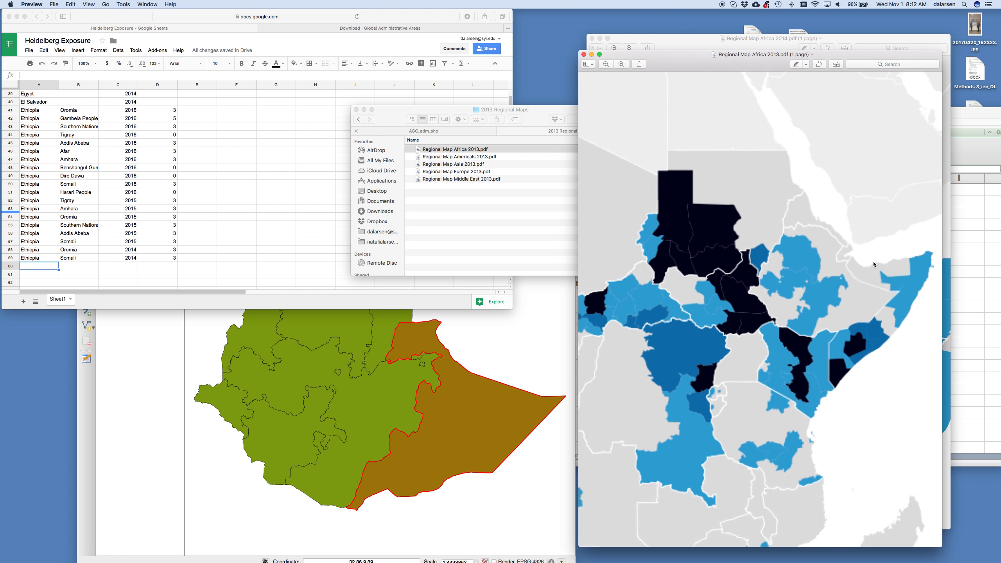
pyautogui.scroll(3, 872, 261)
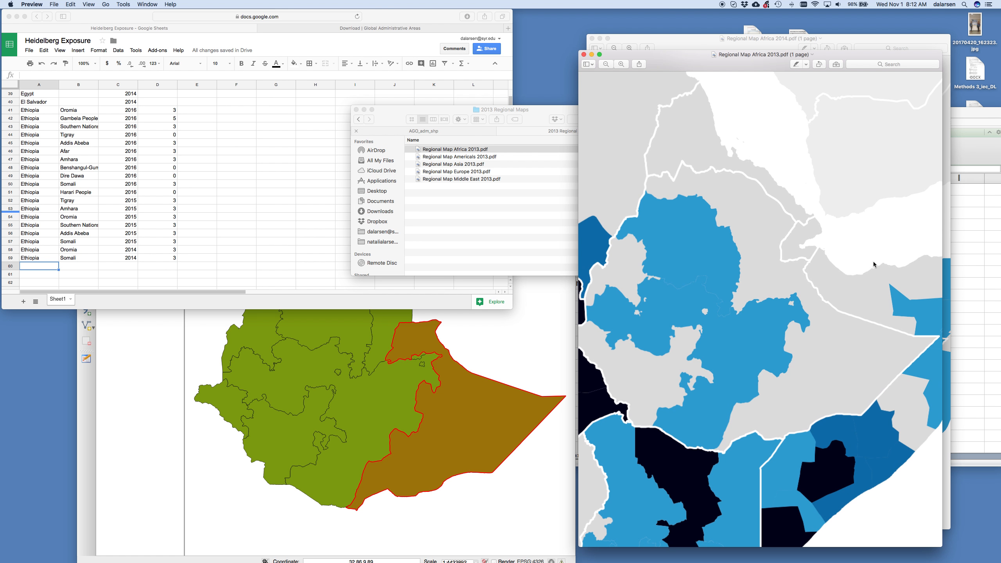
# - Select the ETH_adm1 layer in QGIS and identify the large northern province south of Tigray
pyautogui.click(279, 435)
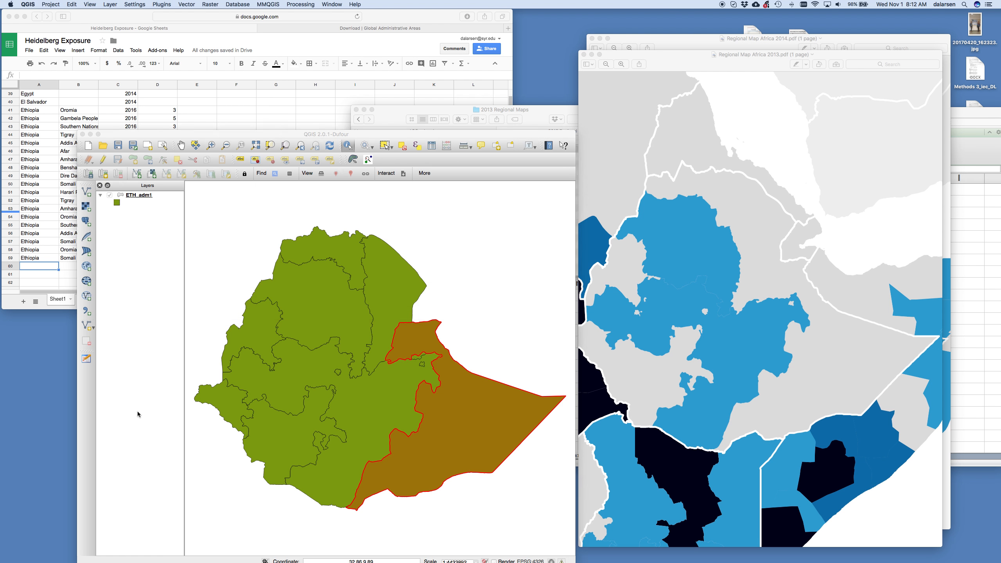
pyautogui.click(311, 295)
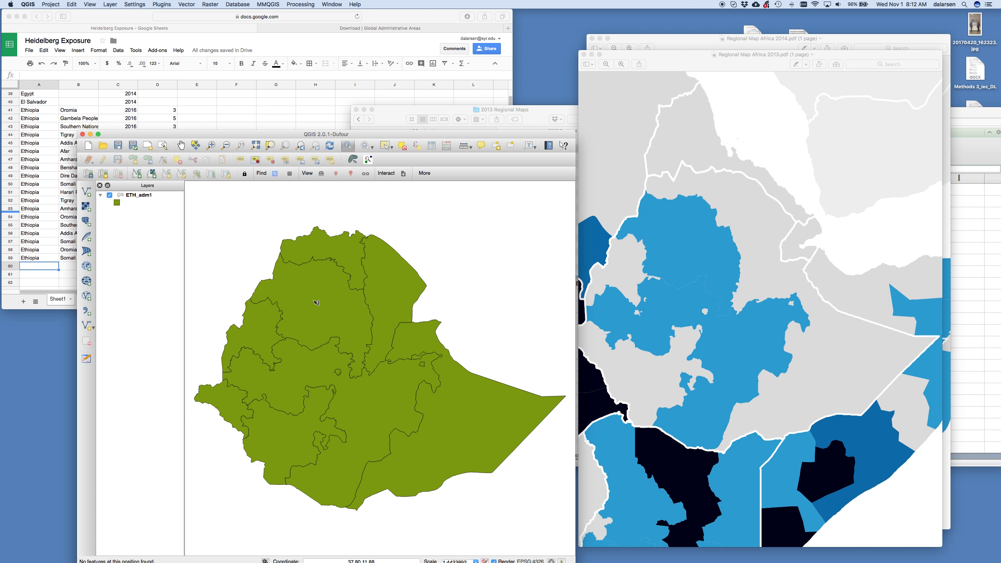
pyautogui.click(139, 195)
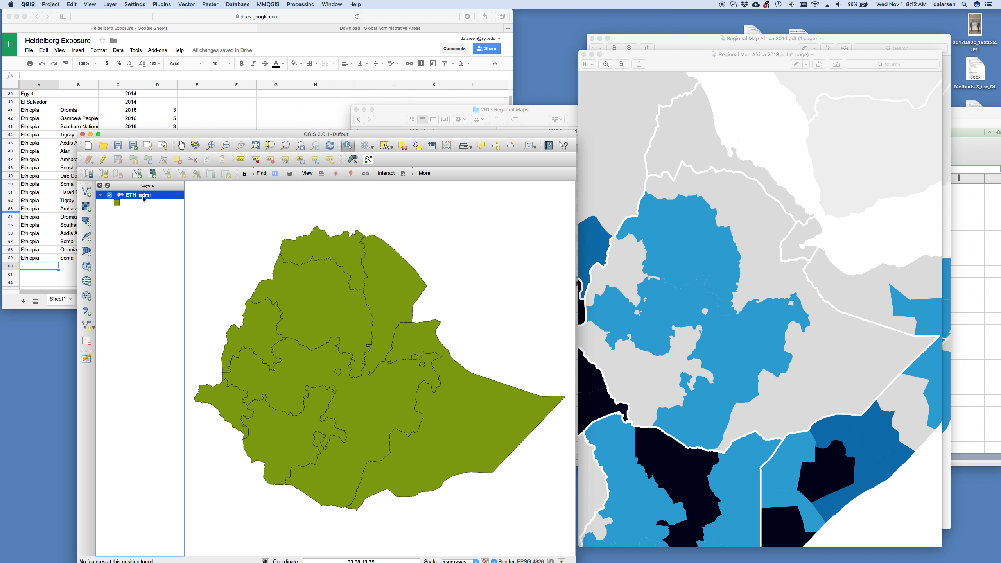
pyautogui.click(309, 300)
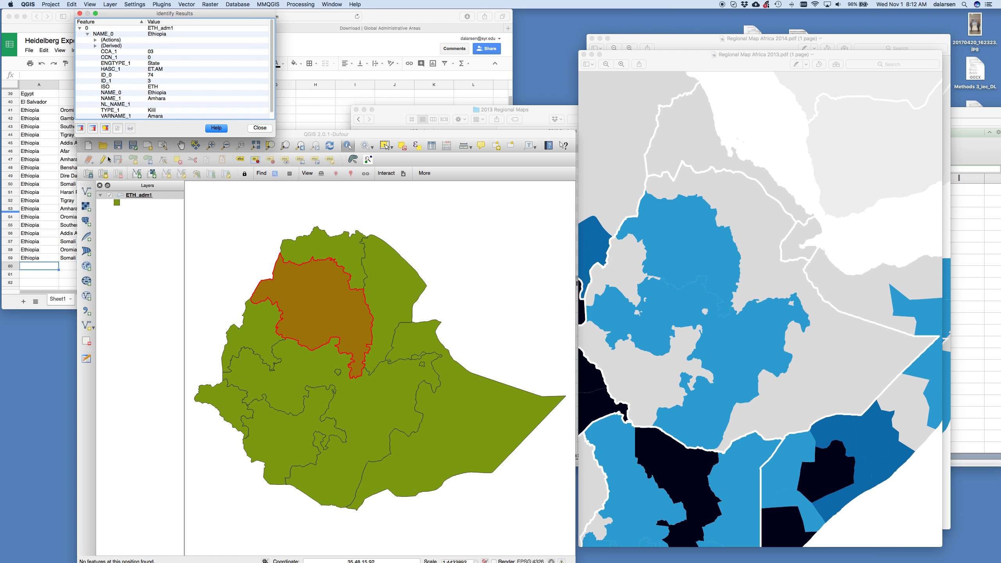
# - Fill row 60 of the Heidelberg Exposure sheet with Ethiopia, Amhara, 2013 and conflict level 3
pyautogui.click(39, 266)
pyautogui.write('Ethiopia')
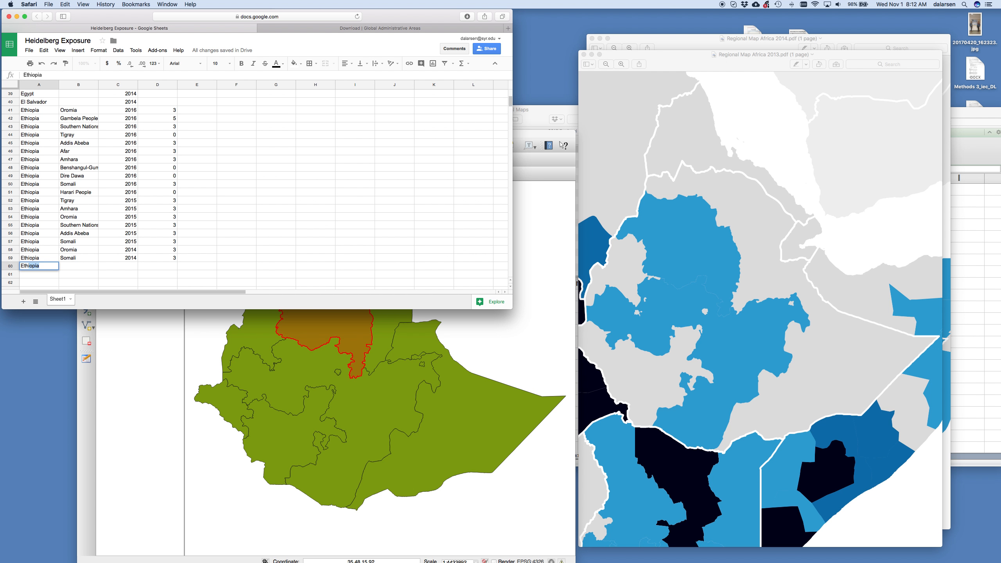
pyautogui.press('Tab')
pyautogui.write('Amhara')
pyautogui.press('Tab')
pyautogui.write('2013')
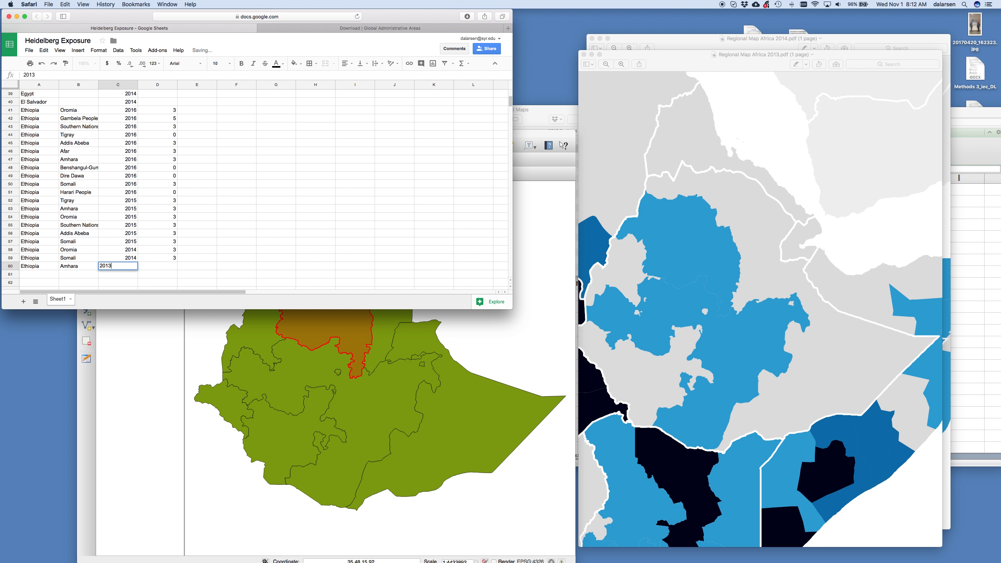
pyautogui.press('Tab')
pyautogui.write('3')
pyautogui.press('Return')
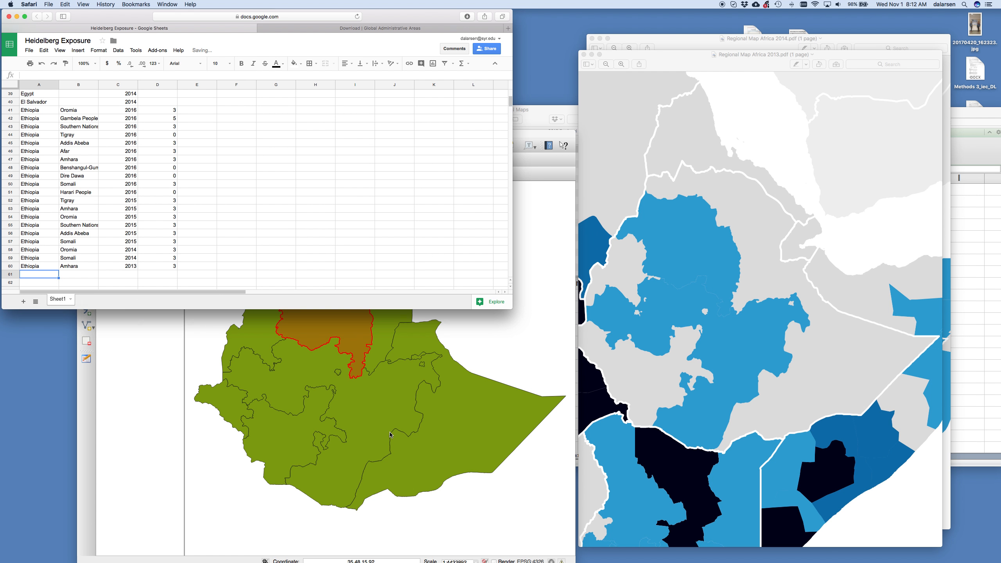
# - Identify the large central province in QGIS and fill row 61 of the sheet with Ethiopia, Oromia, 2013 and conflict level 3
pyautogui.click(372, 427)
pyautogui.click(372, 412)
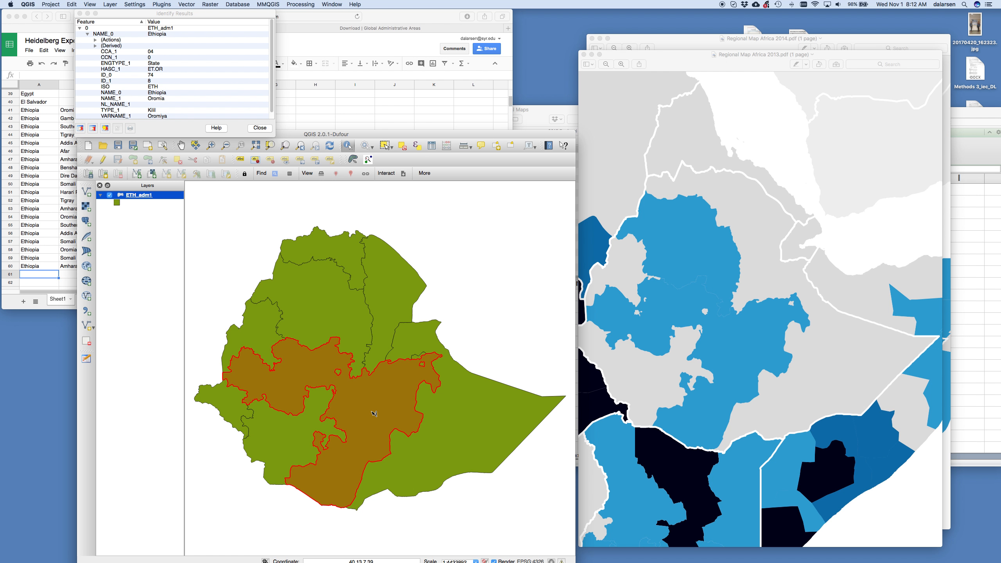
pyautogui.click(42, 271)
pyautogui.write('Et')
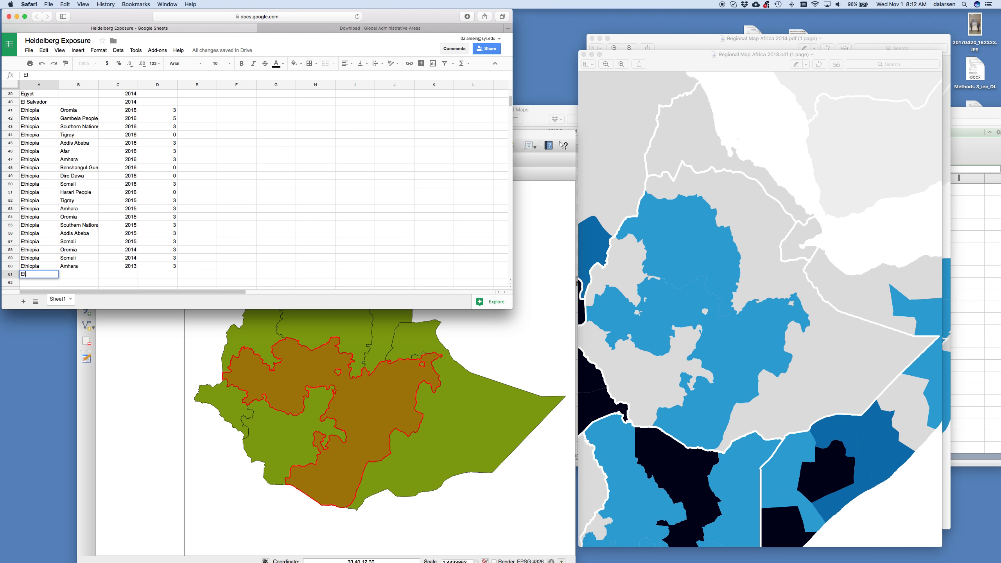
pyautogui.press('Tab')
pyautogui.write('Oromia')
pyautogui.press('Tab')
pyautogui.write('2013')
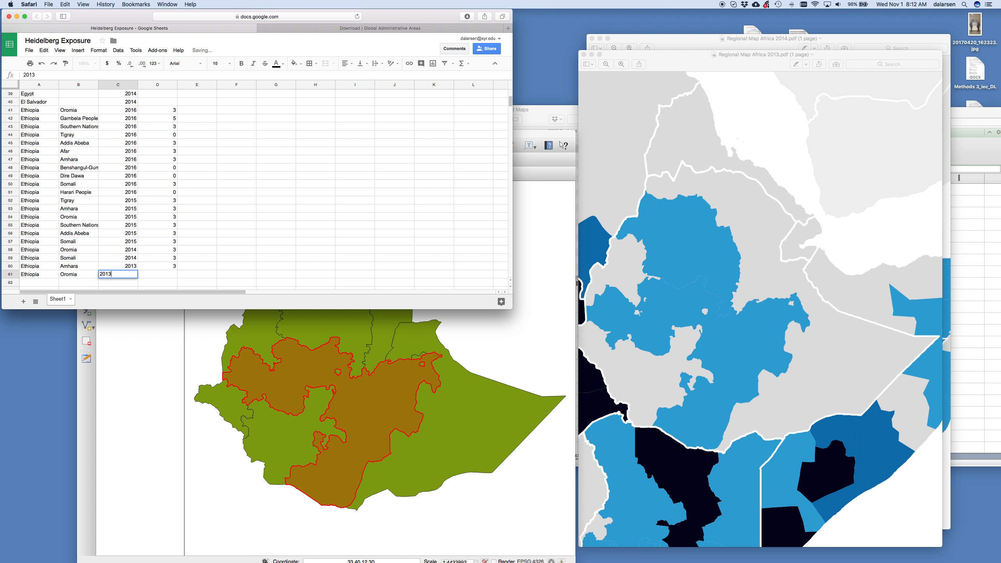
pyautogui.press('Tab')
pyautogui.write('3')
pyautogui.press('Return')
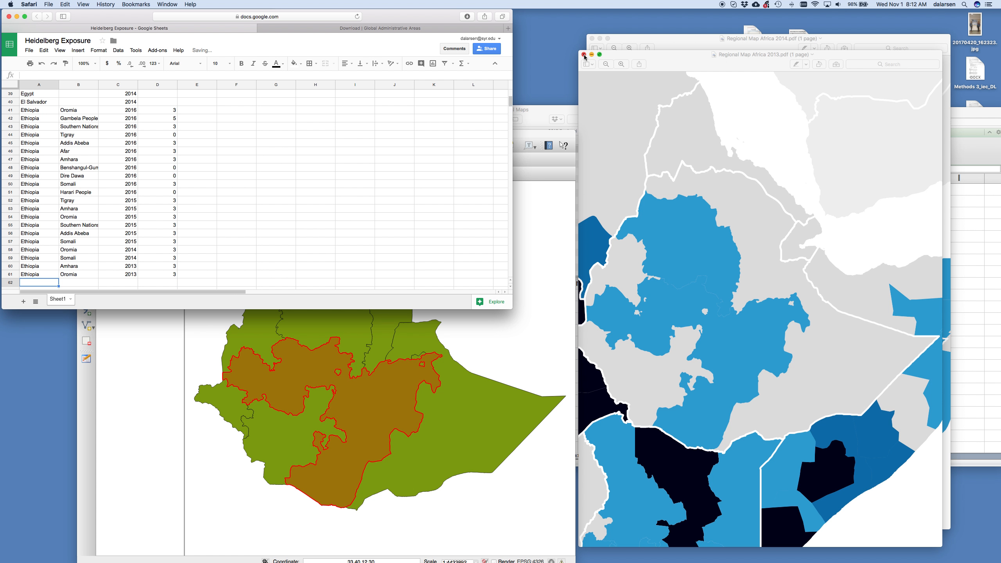
# - Close the 2013 and 2014 Africa maps and open the 2012 Regional Maps folder in Finder
pyautogui.click(584, 56)
pyautogui.click(591, 38)
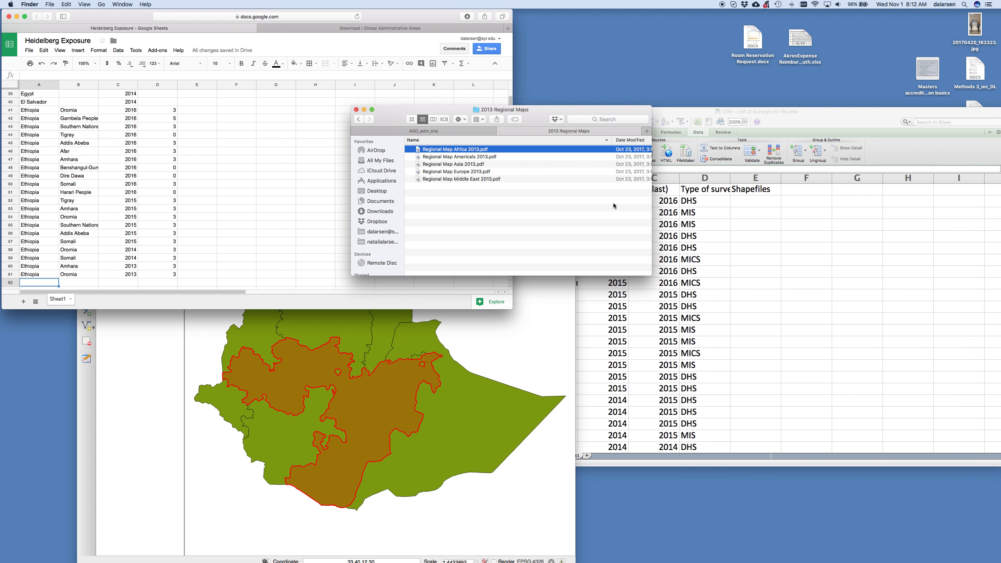
pyautogui.click(358, 119)
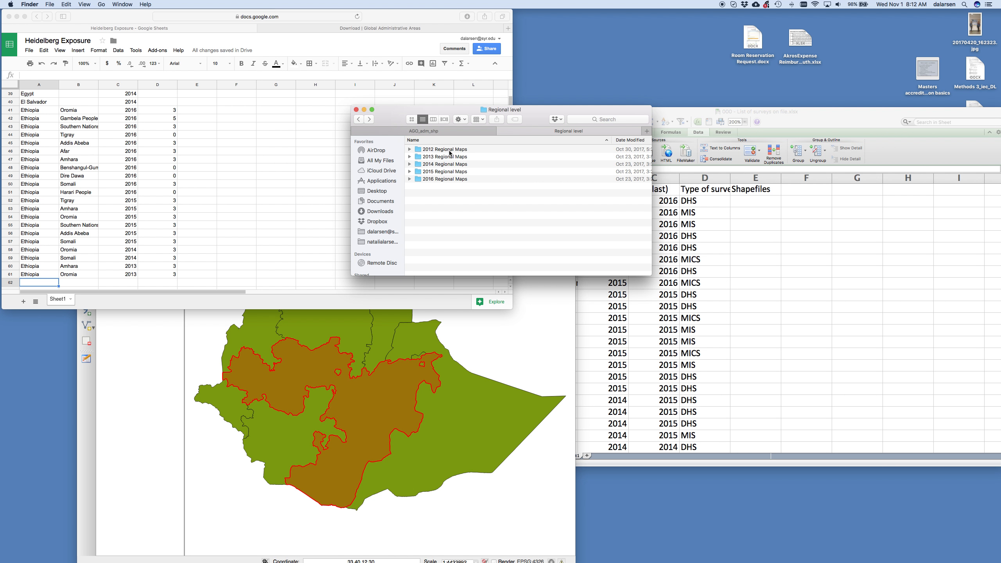
pyautogui.doubleClick(450, 153)
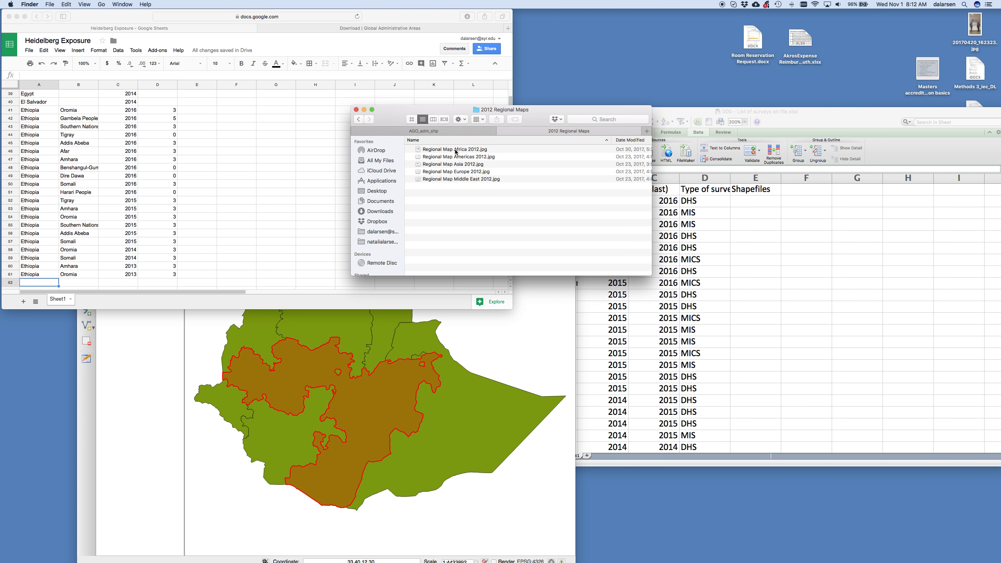
# - Open Regional Map Africa 2012.jpg in Preview, place it beside the spreadsheet and zoom in on Ethiopia
pyautogui.doubleClick(456, 152)
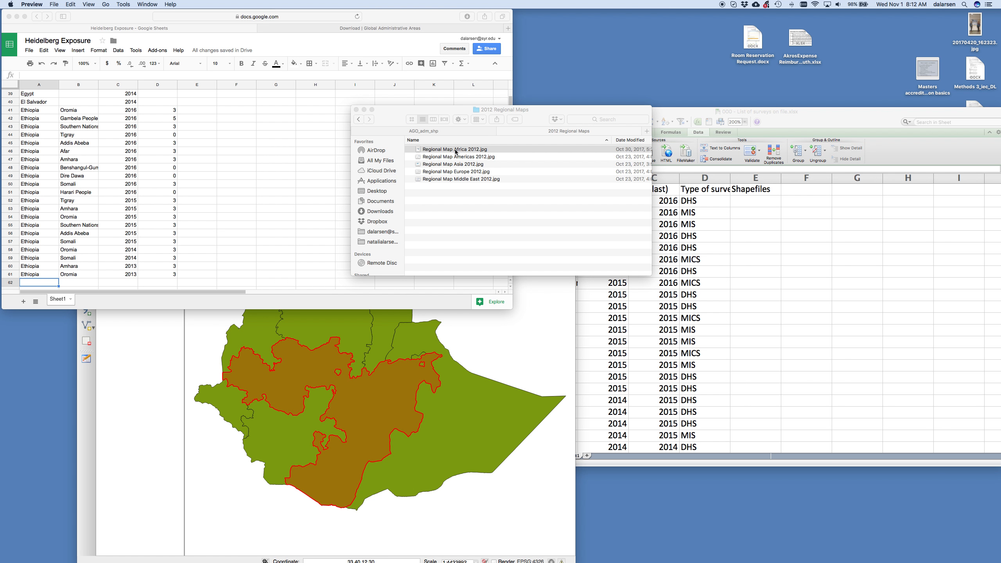
pyautogui.moveTo(188, 24); pyautogui.dragTo(767, 26)
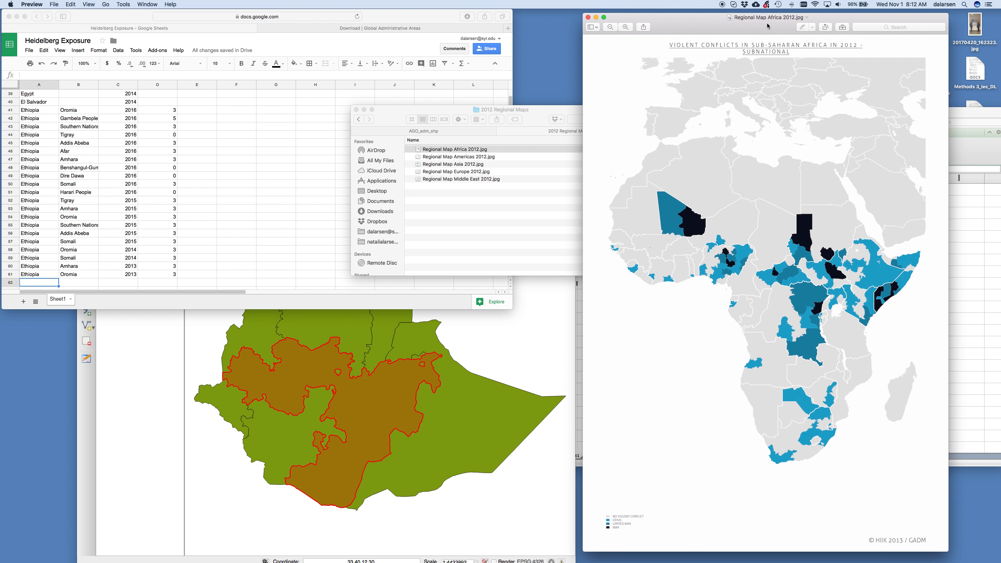
pyautogui.scroll(10, 861, 277)
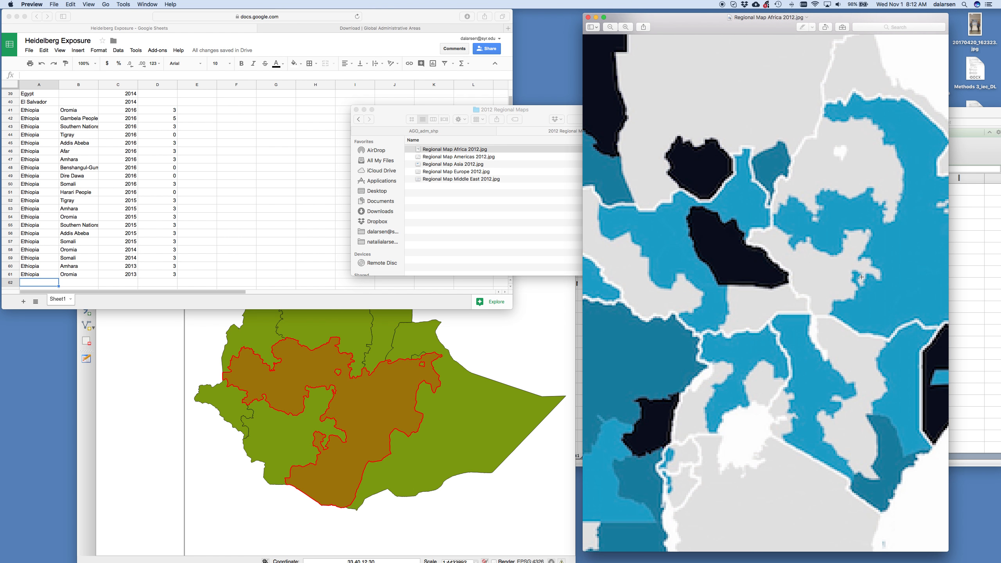
pyautogui.hscroll(3, 861, 277)
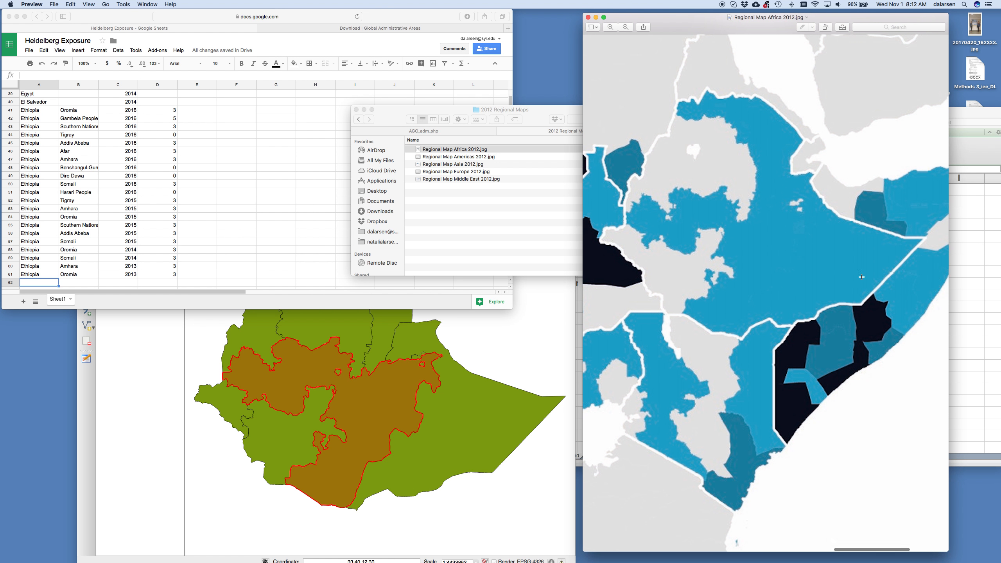
# - Check the large central province in QGIS and fill row 62 of the sheet with Ethiopia, Oromia, 2012 and conflict level 3
pyautogui.click(493, 376)
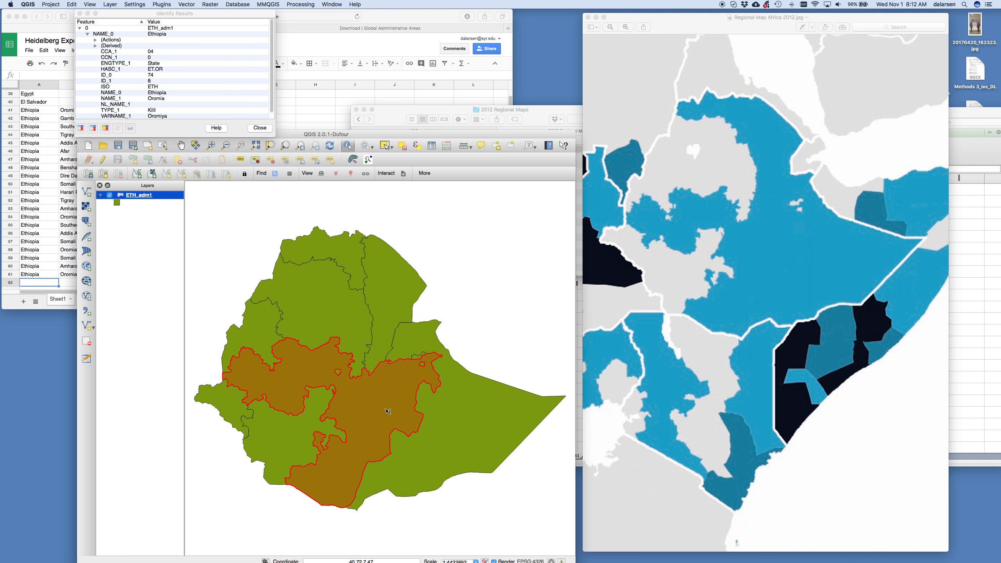
pyautogui.click(32, 283)
pyautogui.write('Ethiopia')
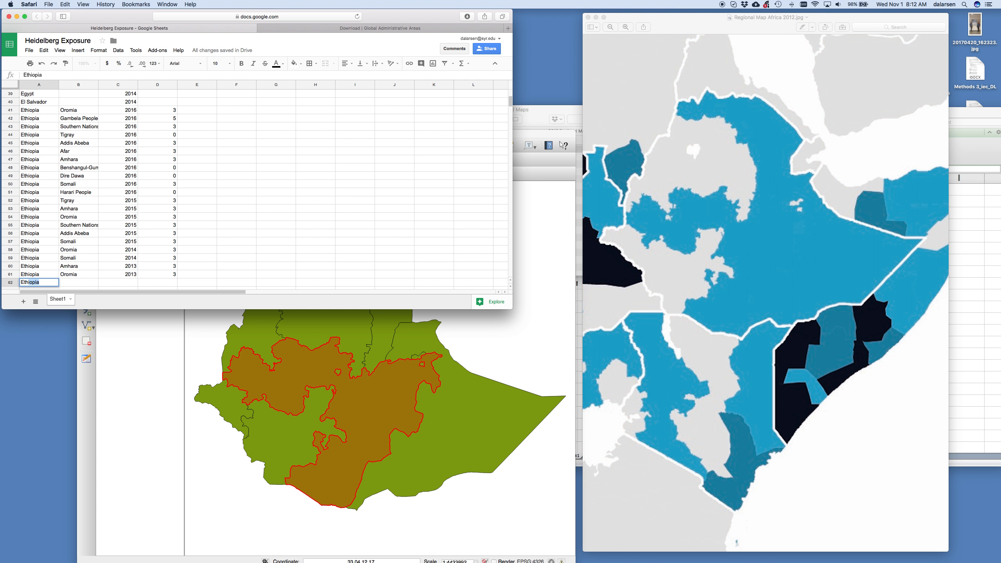
pyautogui.press('Tab')
pyautogui.write('Oromia')
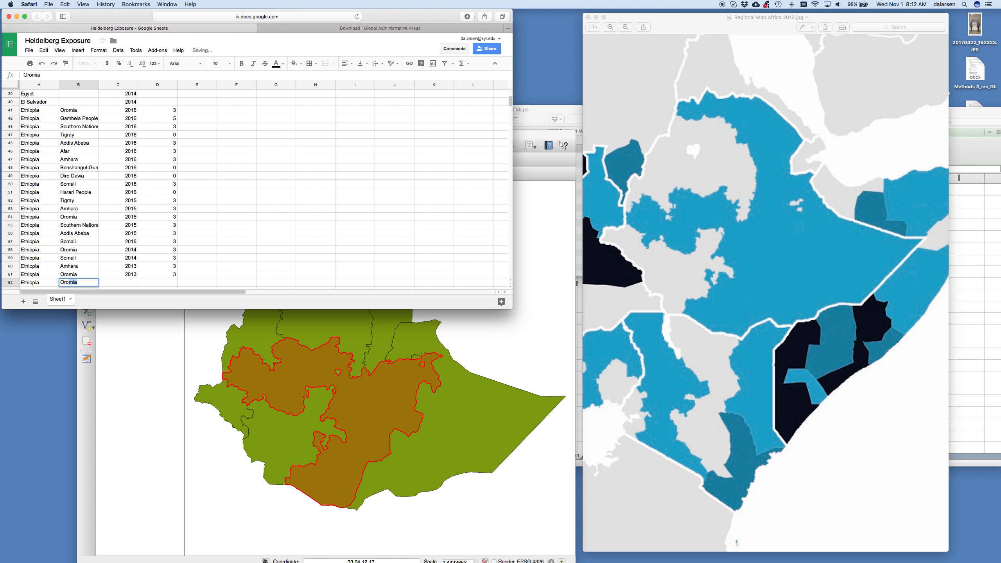
pyautogui.press('Tab')
pyautogui.write('2012')
pyautogui.press('Tab')
pyautogui.write('3')
pyautogui.press('Return')
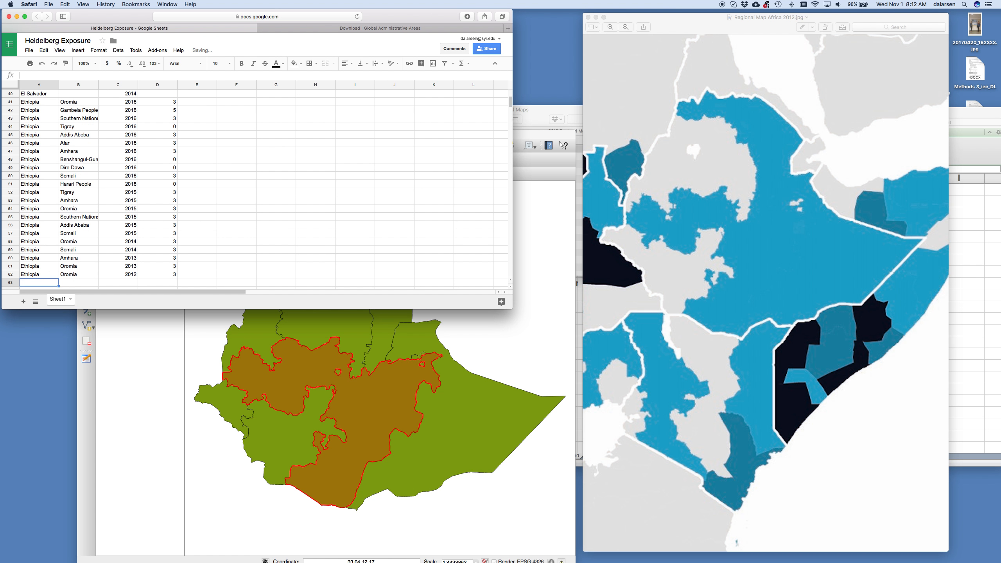
# - Identify the northernmost province in QGIS and fill row 63 of the sheet with Ethiopia, Tigray, 2012 and conflict level 3
pyautogui.click(779, 135)
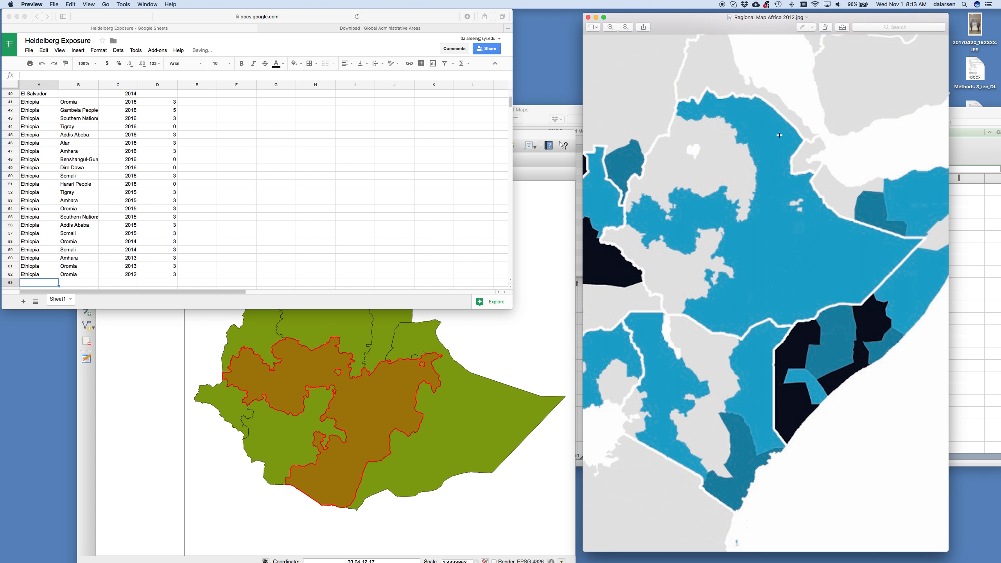
pyautogui.click(448, 336)
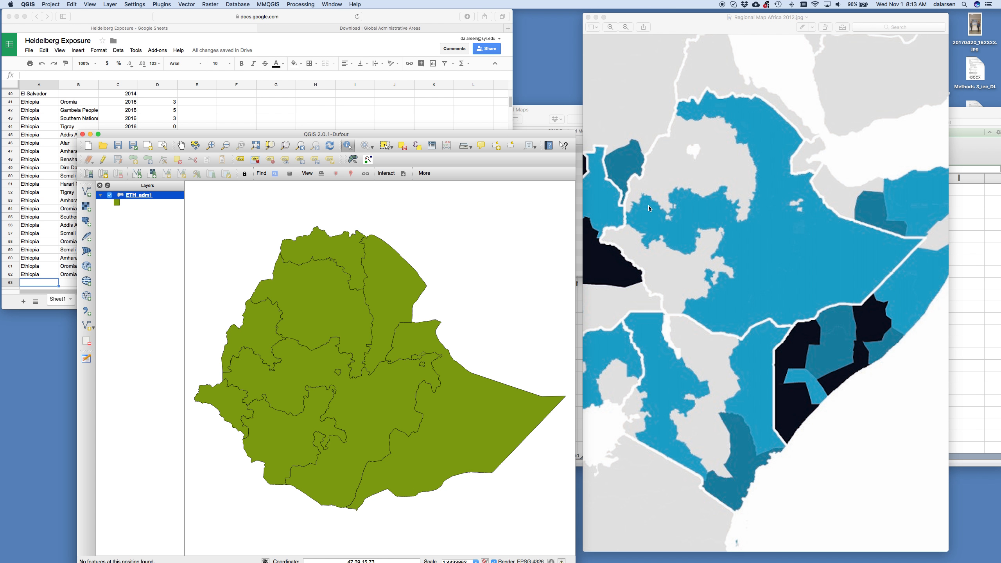
pyautogui.click(341, 252)
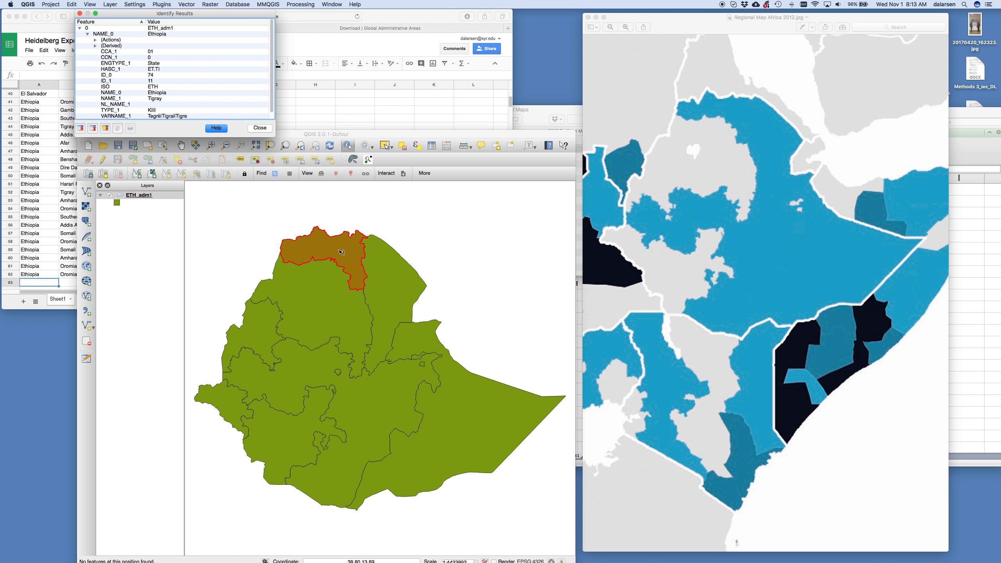
pyautogui.click(36, 284)
pyautogui.write('Ethiopia')
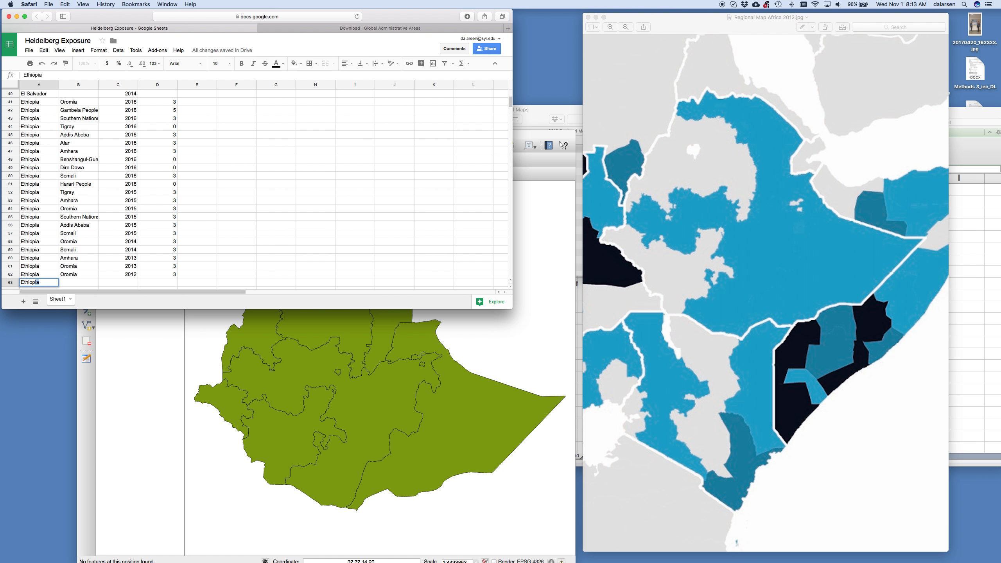
pyautogui.press('Tab')
pyautogui.write('Tigray')
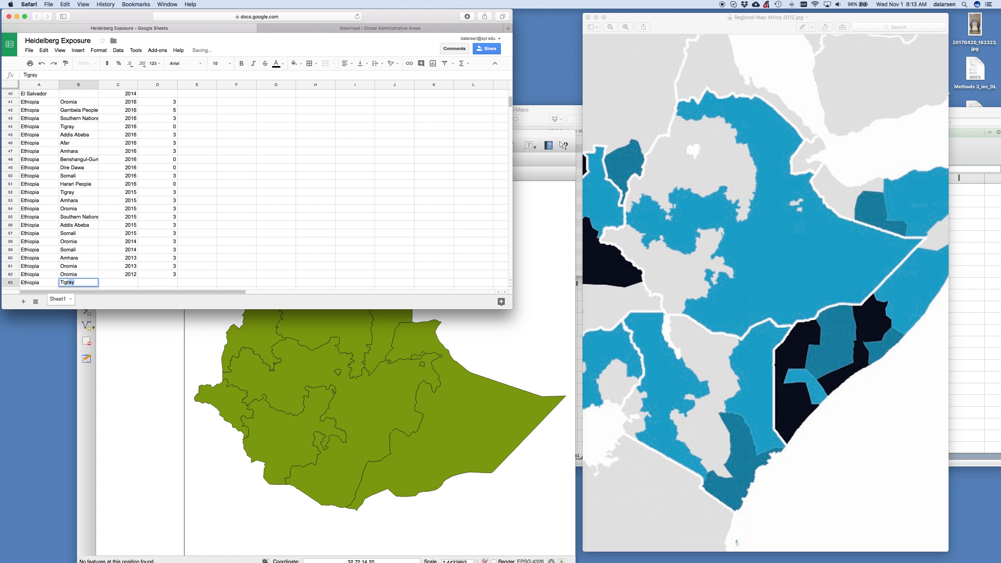
pyautogui.press('Tab')
pyautogui.write('2012')
pyautogui.press('Return')
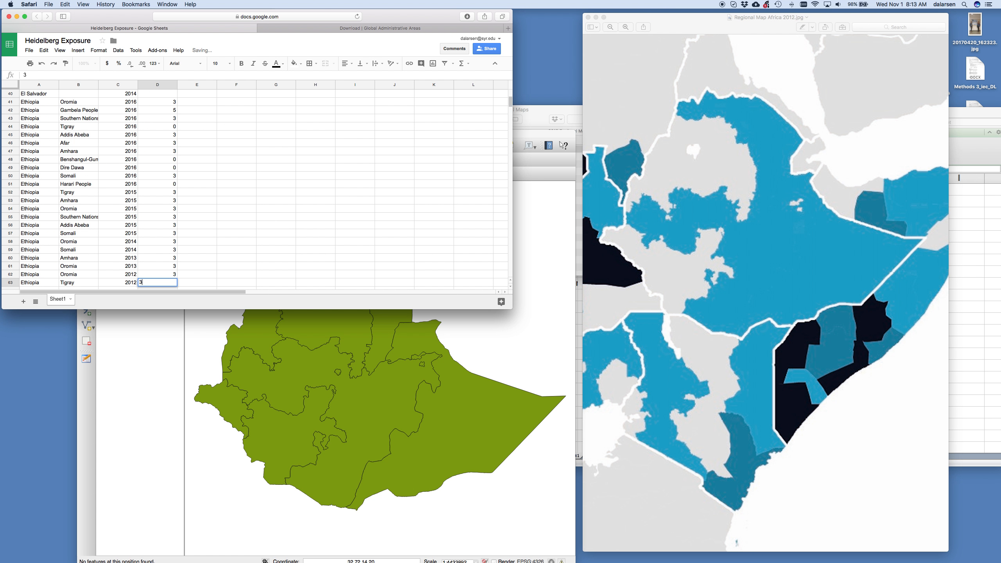
# - Identify the northeastern province east of Tigray in QGIS and return to the country cell of row 64 in the sheet
pyautogui.click(292, 381)
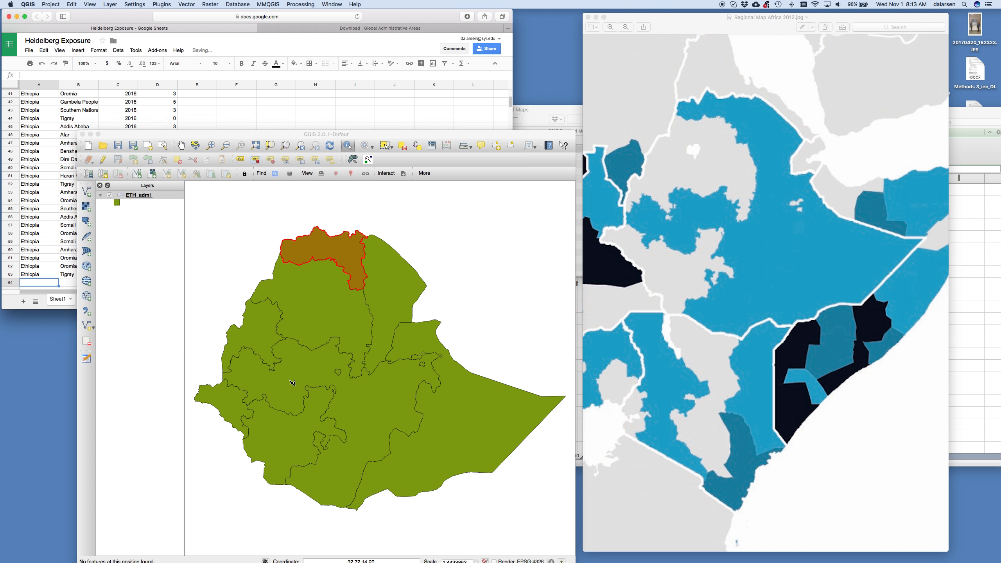
pyautogui.click(394, 298)
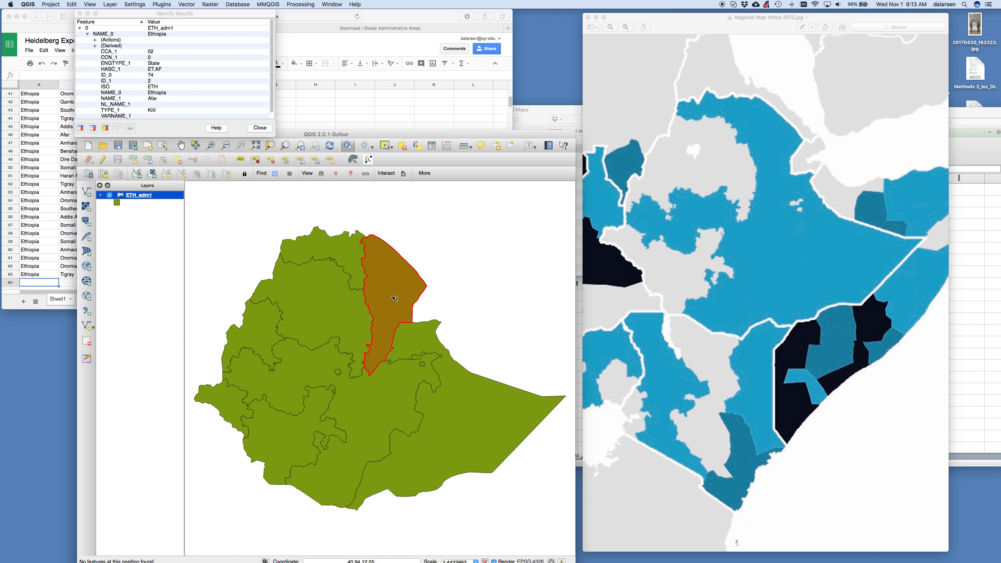
pyautogui.click(43, 287)
pyautogui.write('Afar')
pyautogui.press('Tab')
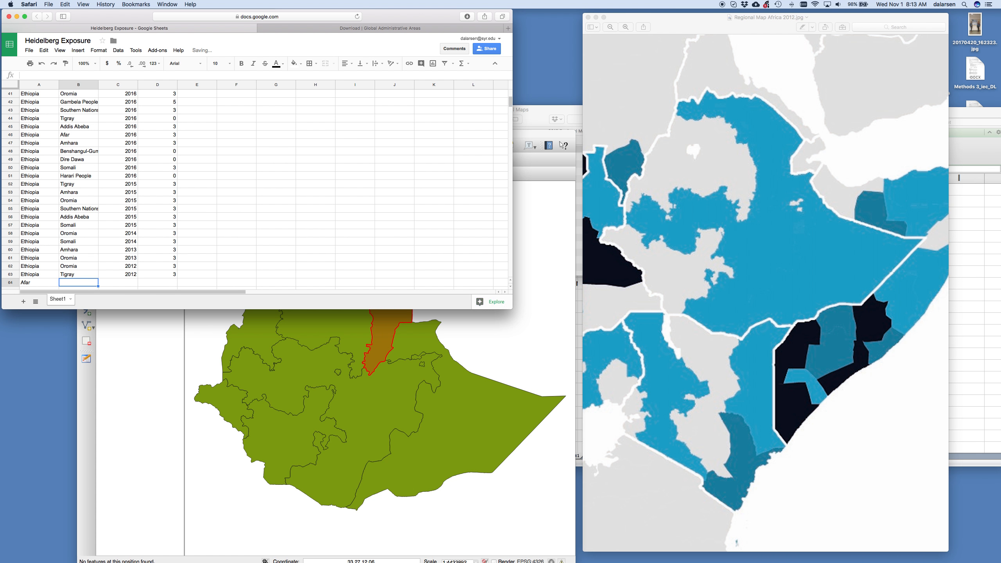
pyautogui.hotkey('shift', 'Tab')
# - Fill row 64 of the Heidelberg Exposure sheet with Ethiopia, Afar, 2012 and conflict level 3
pyautogui.write('Ethiopia')
pyautogui.press('Tab')
pyautogui.write('Afar')
pyautogui.press('Tab')
pyautogui.write('2012')
pyautogui.press('Tab')
pyautogui.write('3')
pyautogui.press('Return')
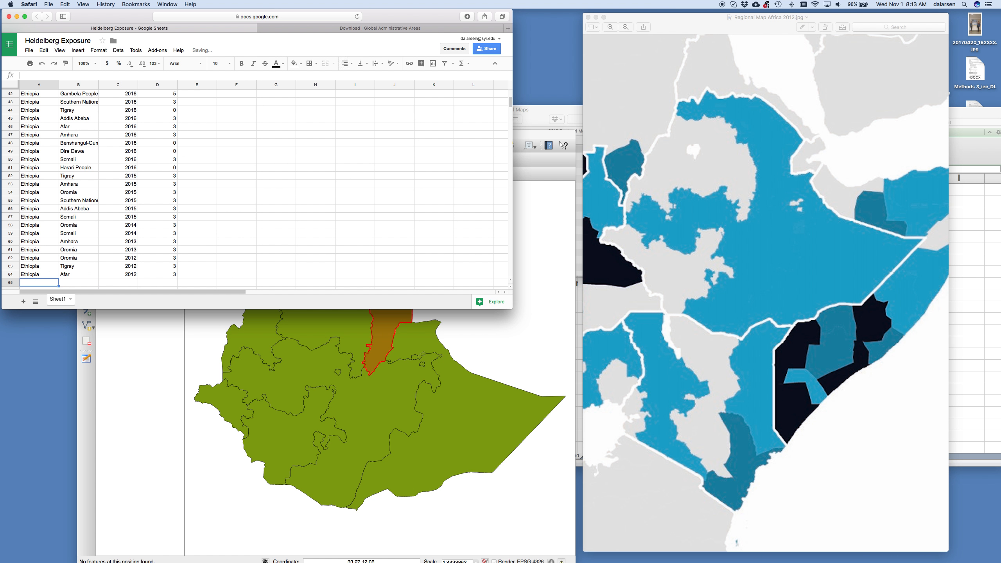
# - Identify the large eastern province in QGIS and fill row 65 of the sheet with Ethiopia, Somali, 2012 and conflict level 3
pyautogui.click(847, 249)
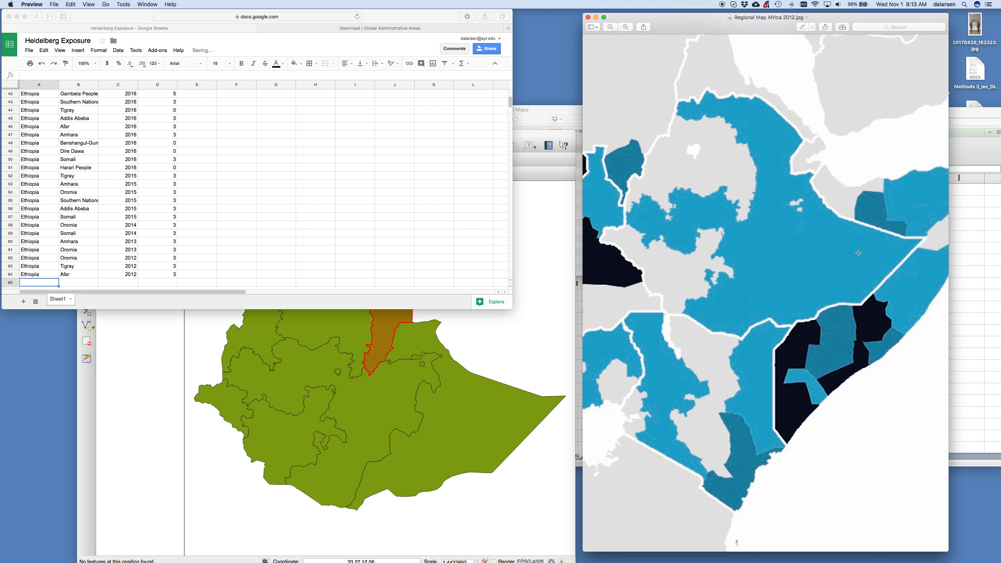
pyautogui.click(474, 428)
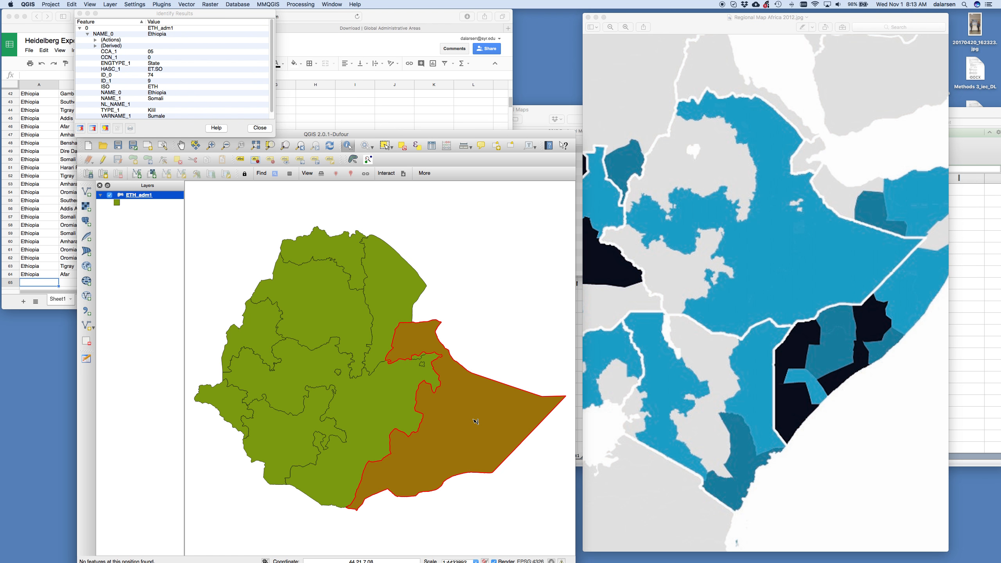
pyautogui.click(38, 281)
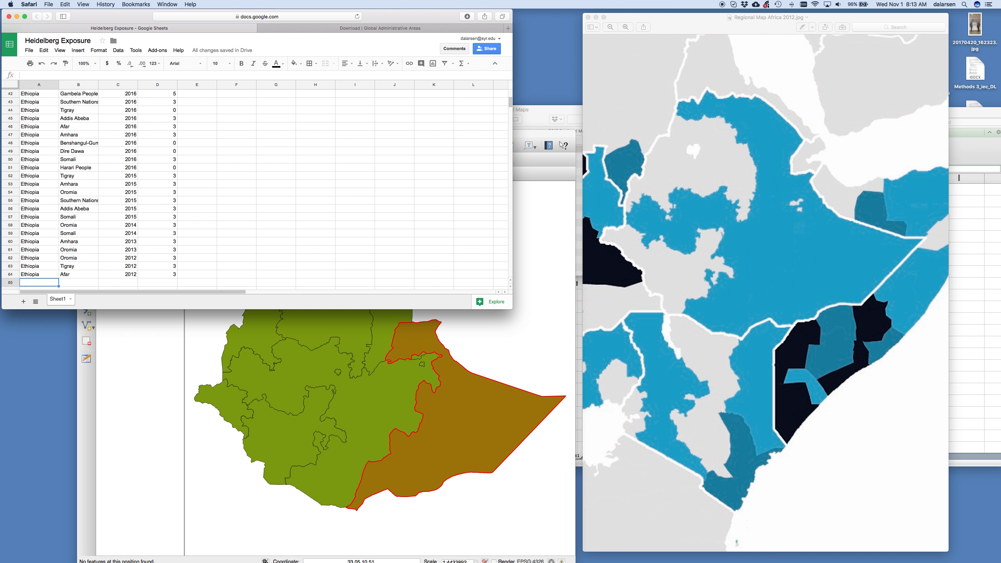
pyautogui.write('Ethiopia')
pyautogui.press('Tab')
pyautogui.write('Somali')
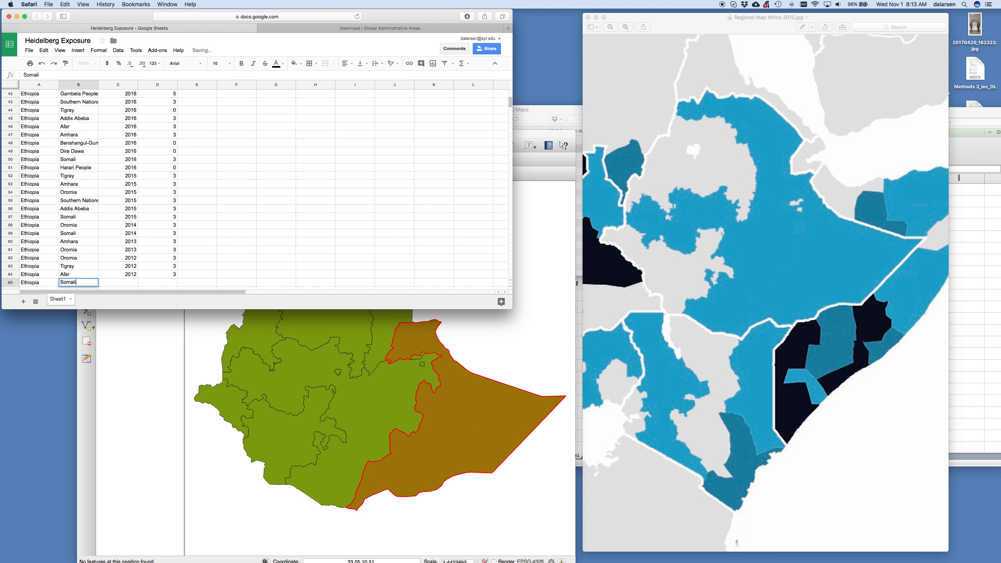
pyautogui.press('Tab')
pyautogui.write('2012')
pyautogui.press('Tab')
pyautogui.write('3')
pyautogui.press('Return')
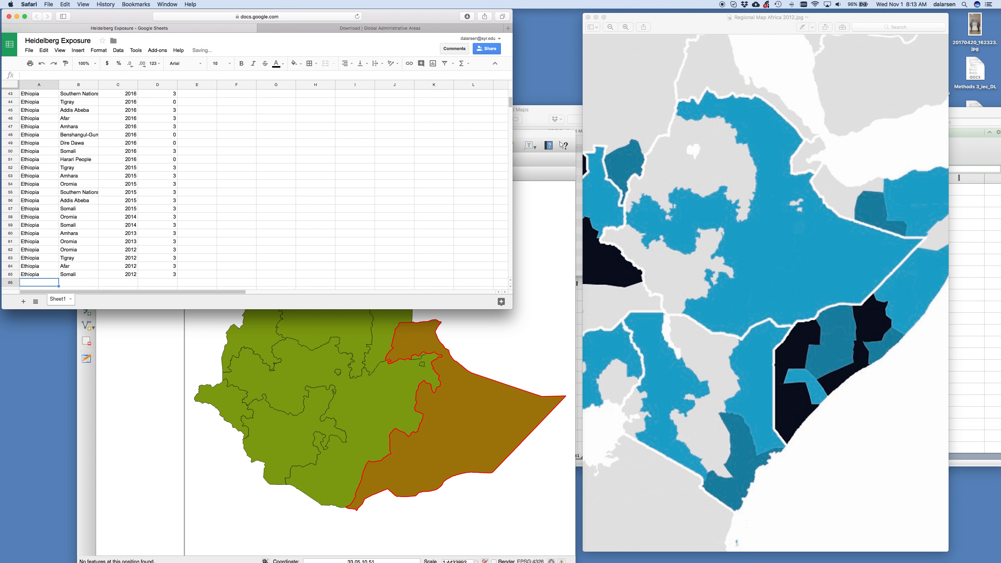
# - Identify the small city province enclosed by Oromia in QGIS and fill row 66 with Ethiopia, Addis Abeba, 2012 and conflict level 3
pyautogui.click(307, 393)
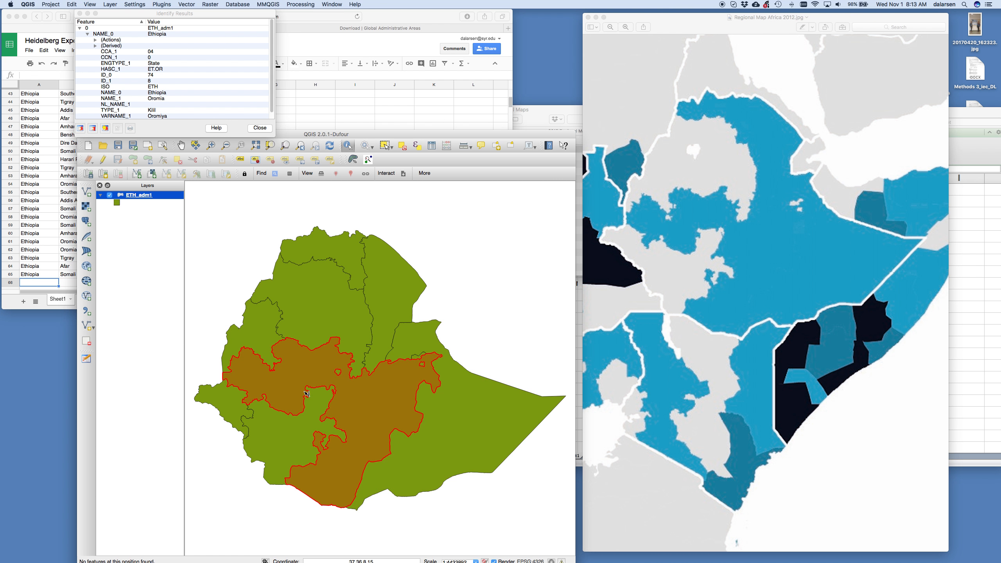
pyautogui.click(341, 373)
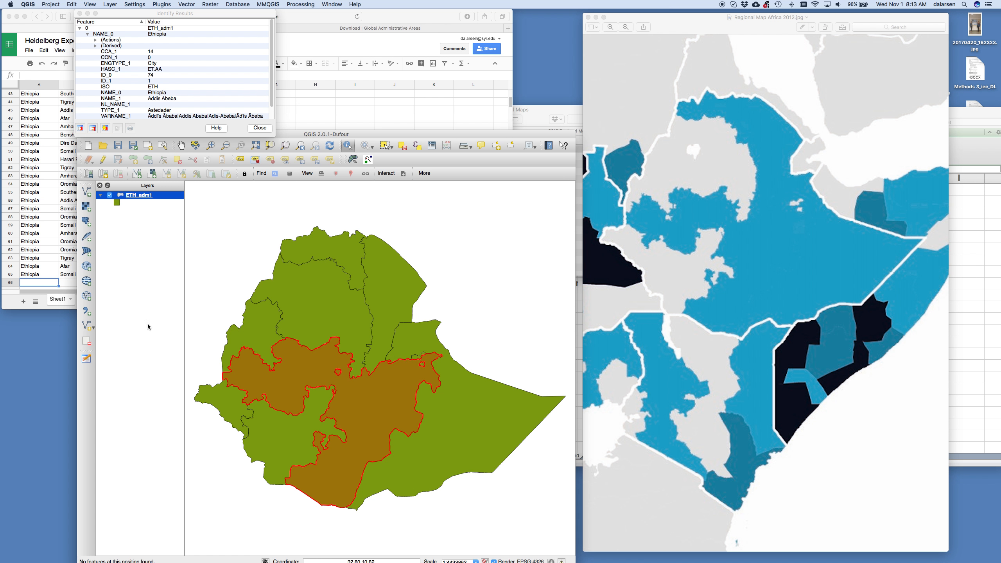
pyautogui.click(46, 283)
pyautogui.write('Et')
pyautogui.press('Tab')
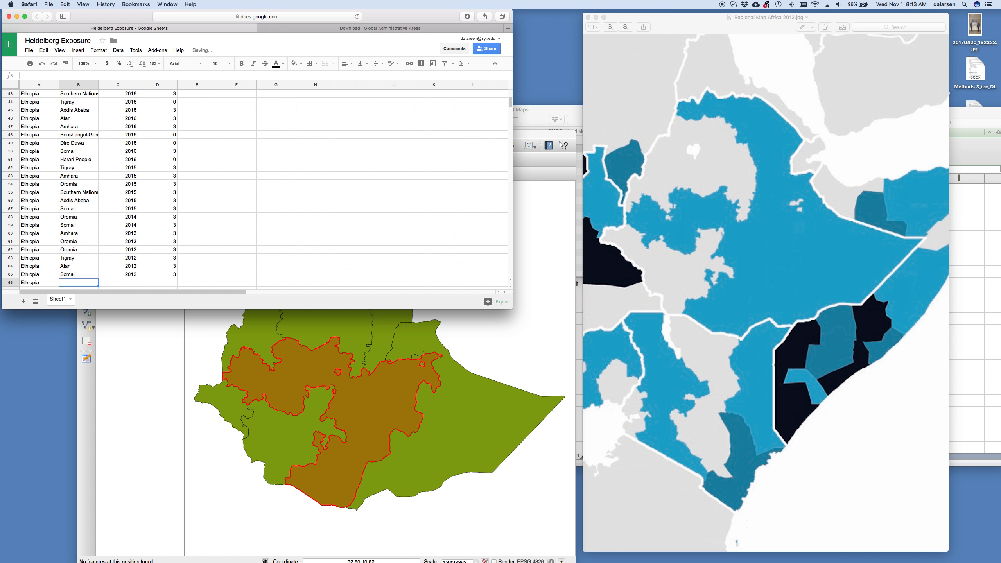
pyautogui.write('A')
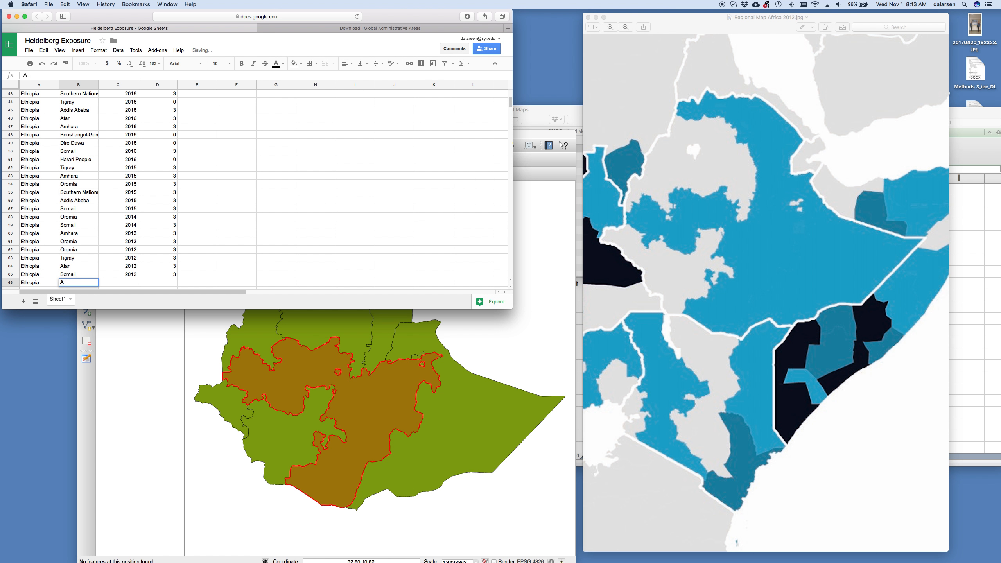
pyautogui.write('diddis Abeba')
pyautogui.press('Tab')
pyautogui.write('2012')
pyautogui.press('Tab')
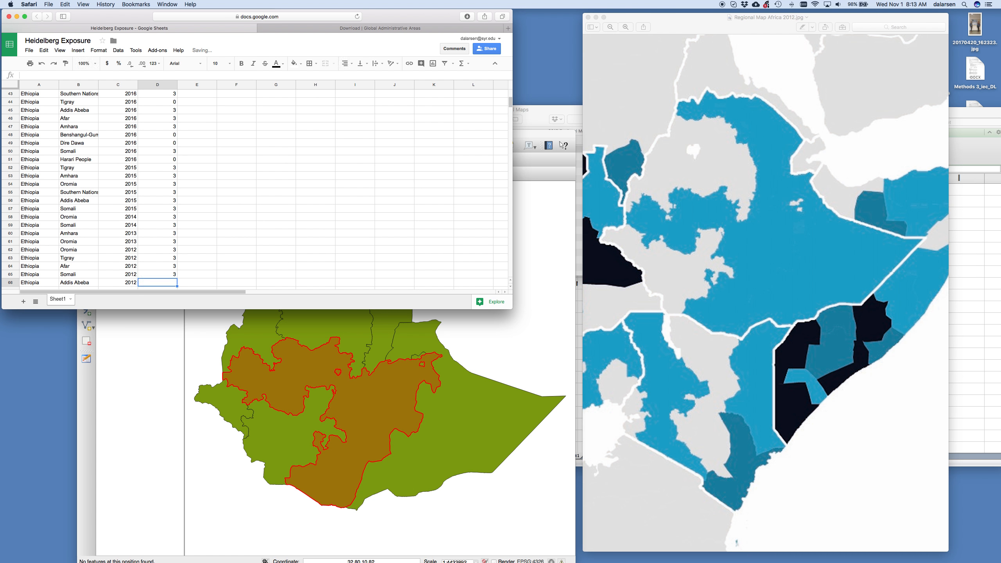
pyautogui.write('3')
pyautogui.press('Return')
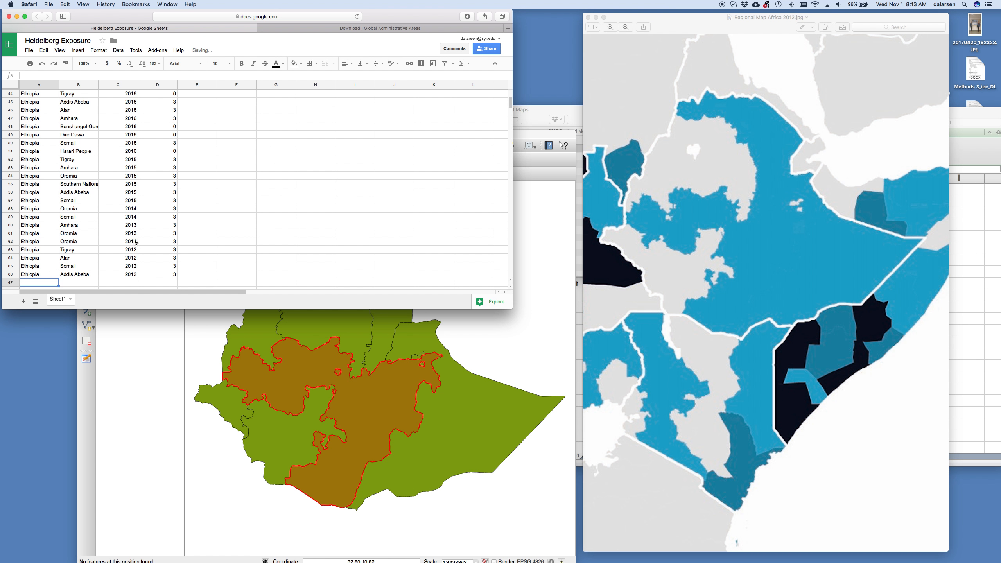
# - Review the 2016 Ethiopia entries in the sheet, checking the Dire Dawa, Southern Nations and Oromia rows
pyautogui.scroll(3, 175, 176)
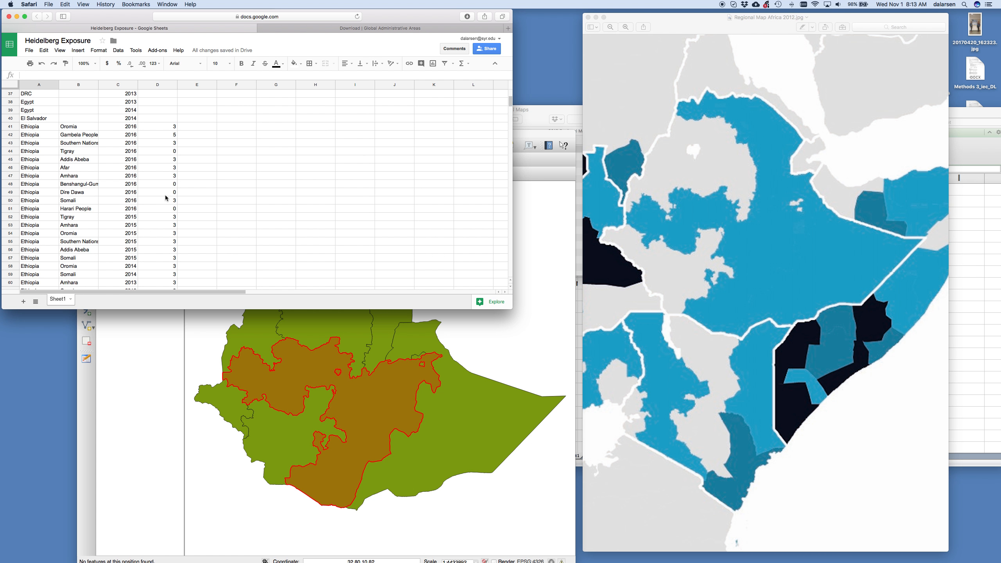
pyautogui.moveTo(11, 193)
pyautogui.mouseDown()
pyautogui.moveTo(9, 127)
pyautogui.moveTo(7, 193)
pyautogui.mouseUp()
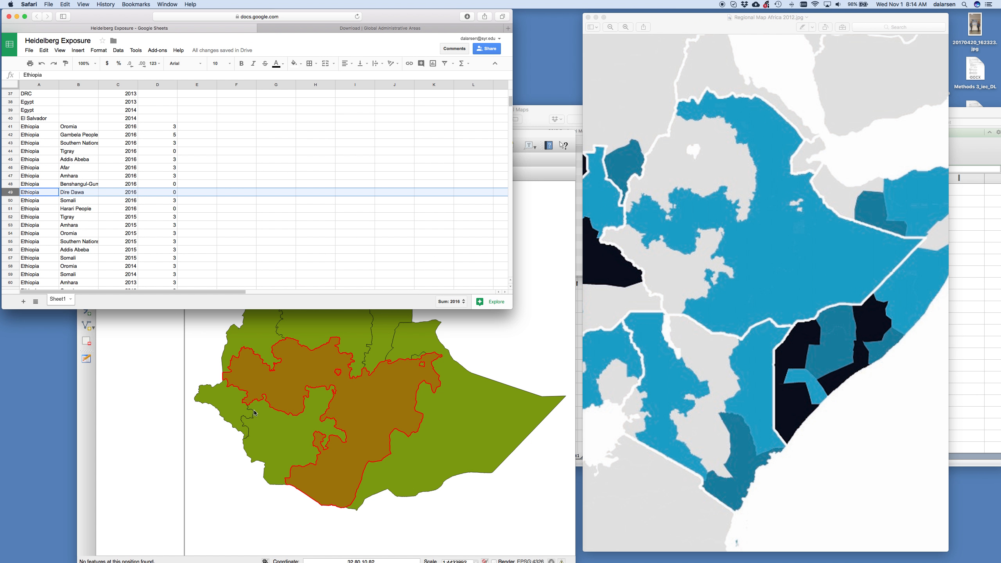
pyautogui.click(62, 145)
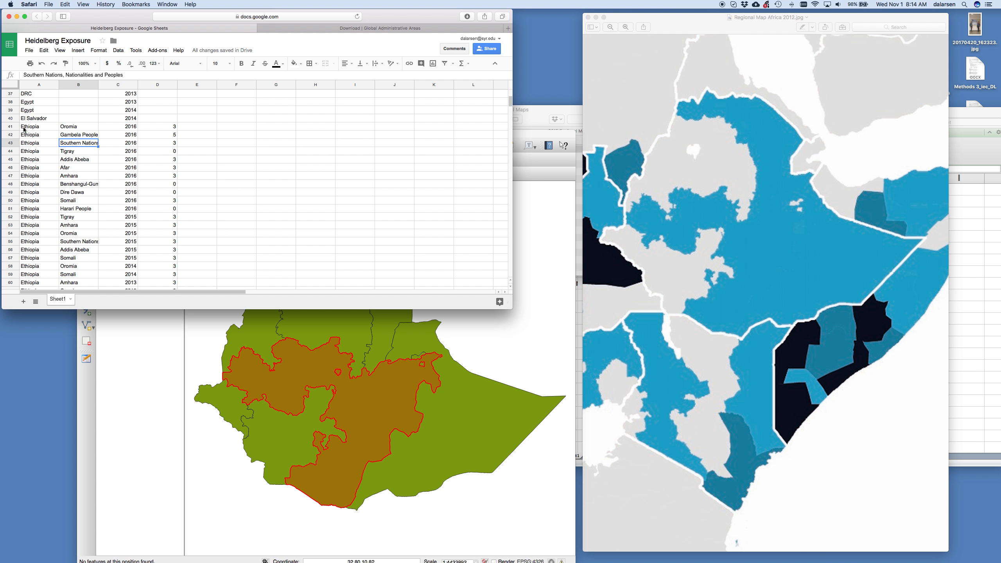
pyautogui.click(11, 126)
# - Open the attribute table of the ETH_adm1 layer in QGIS and move it clear of the province map
pyautogui.click(187, 332)
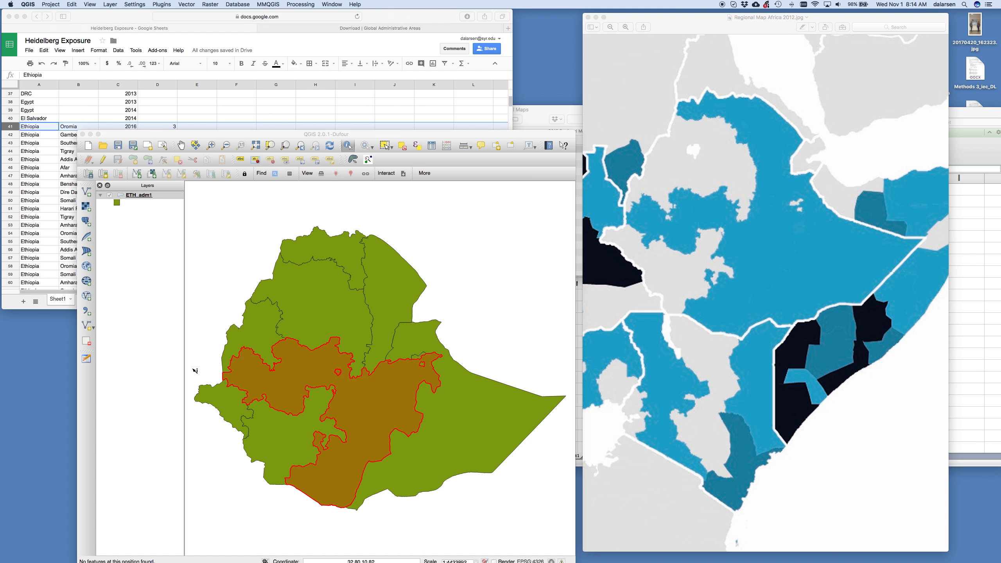
pyautogui.rightClick(132, 195)
pyautogui.click(170, 245)
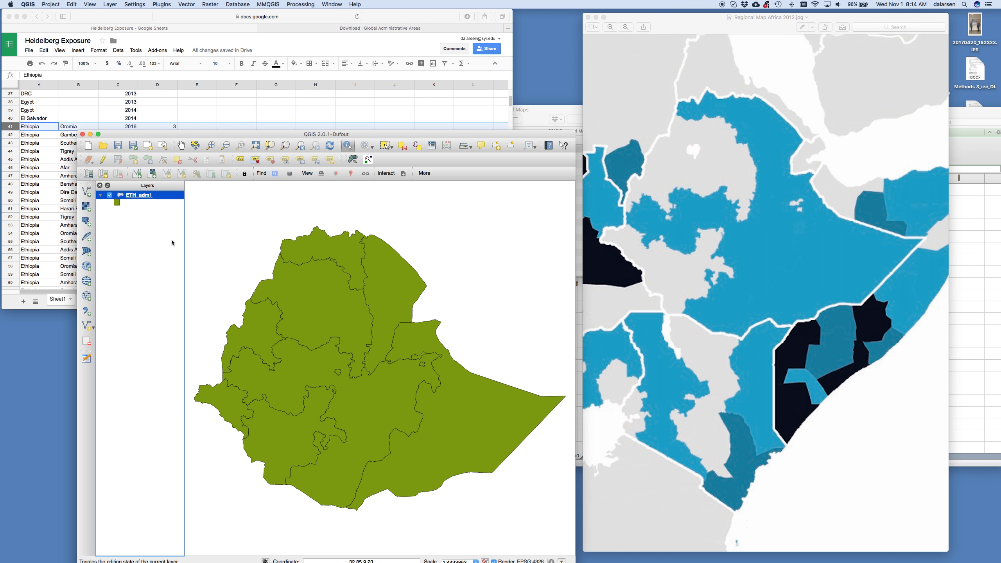
pyautogui.moveTo(704, 28); pyautogui.dragTo(740, 246)
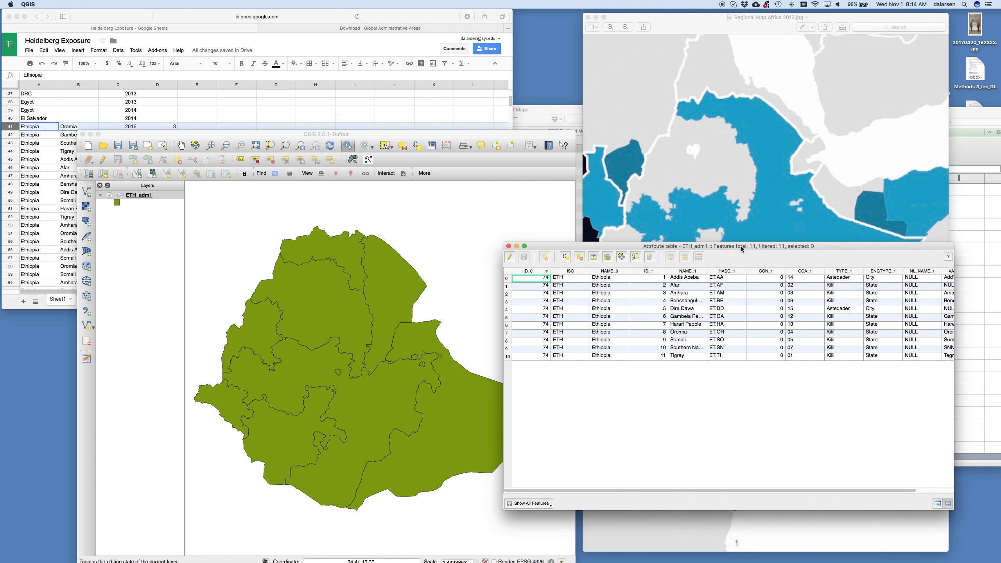
# - Select all Ethiopia entries in the Heidelberg Exposure sheet, rows 41 through 66
pyautogui.click(35, 208)
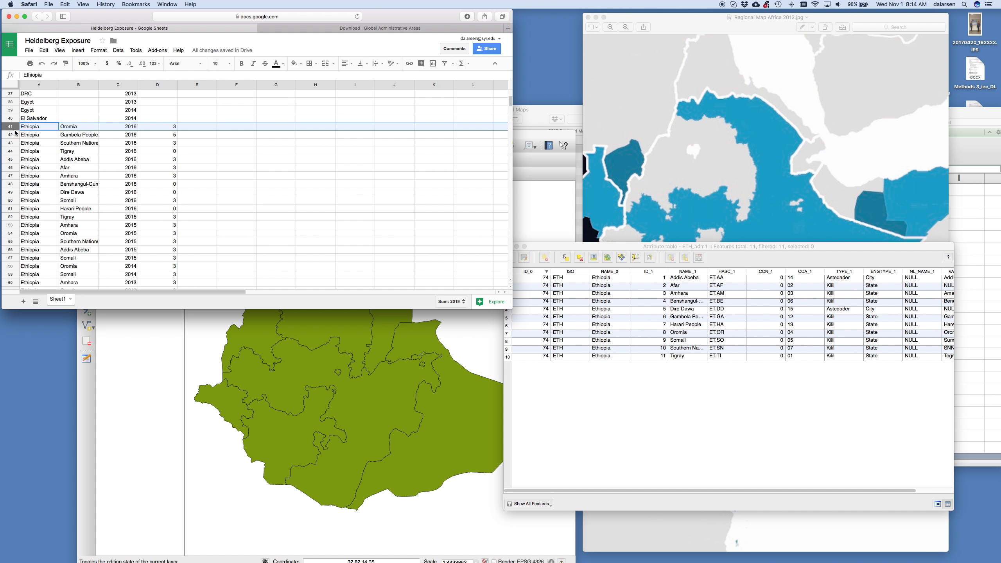
pyautogui.scroll(-1, 55, 207)
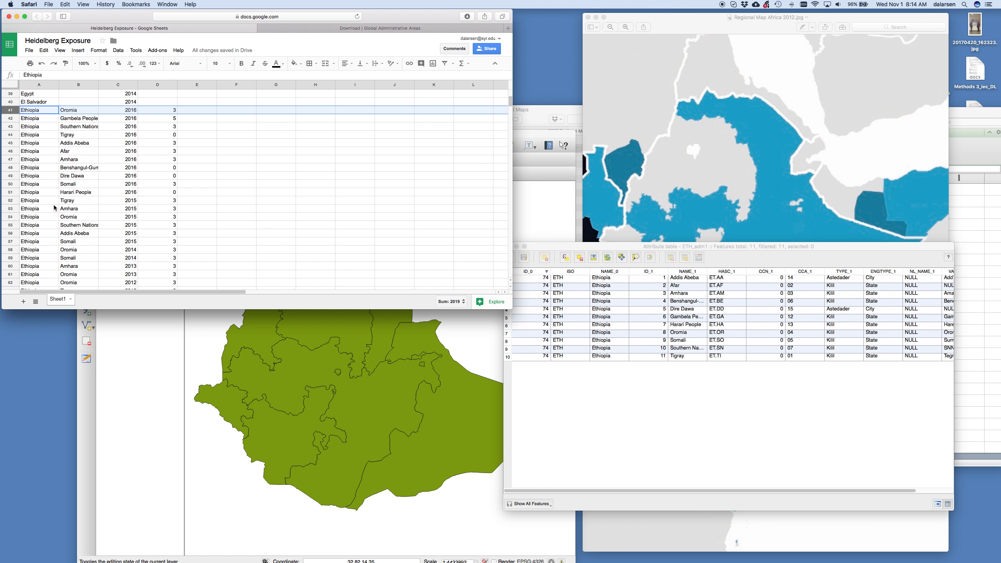
pyautogui.scroll(-5, 55, 208)
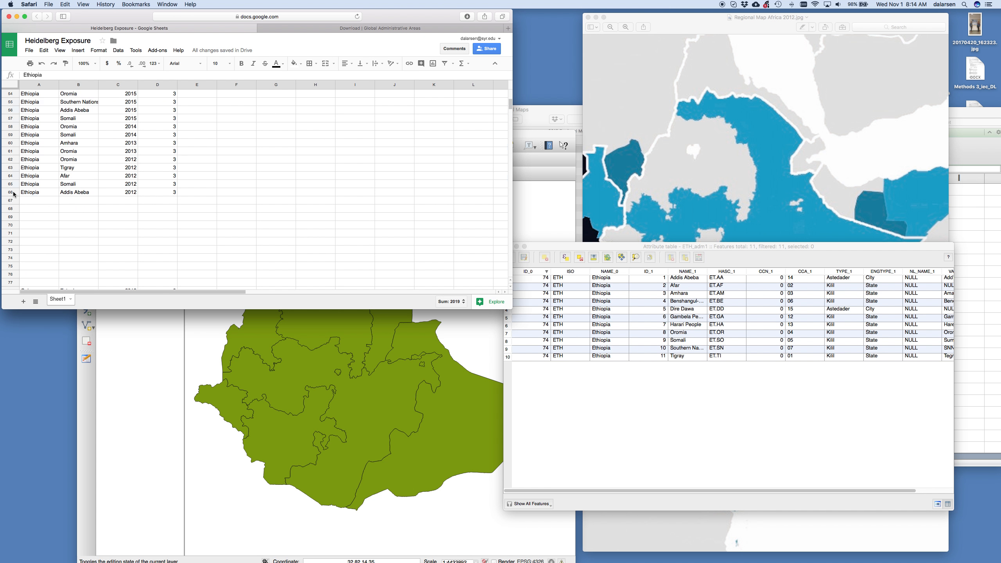
pyautogui.keyDown('shift'); pyautogui.click(13, 193); pyautogui.keyUp('shift')
pyautogui.scroll(9, 123, 173)
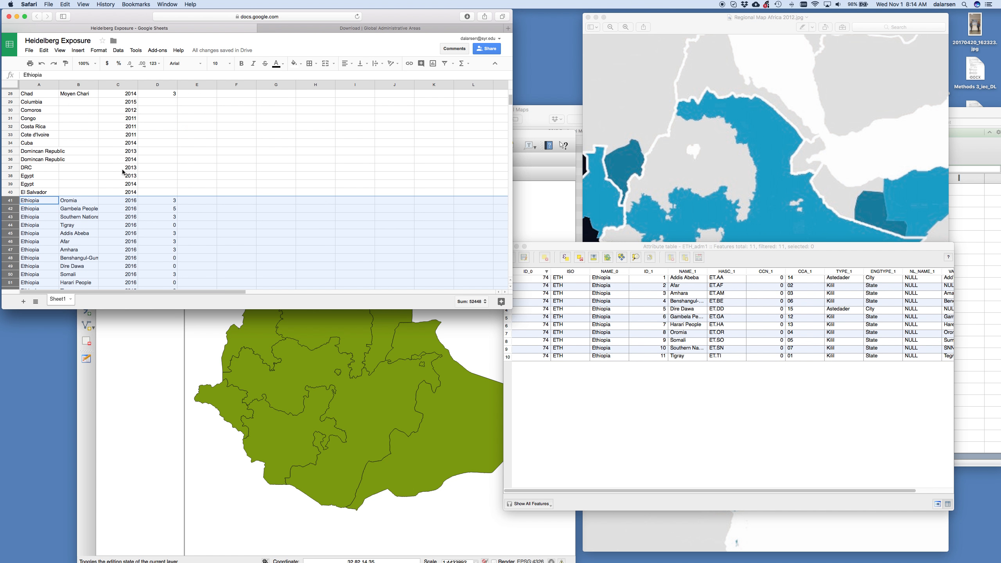
# - Sort the whole sheet by the region names in column B, from A to Z
pyautogui.click(32, 195)
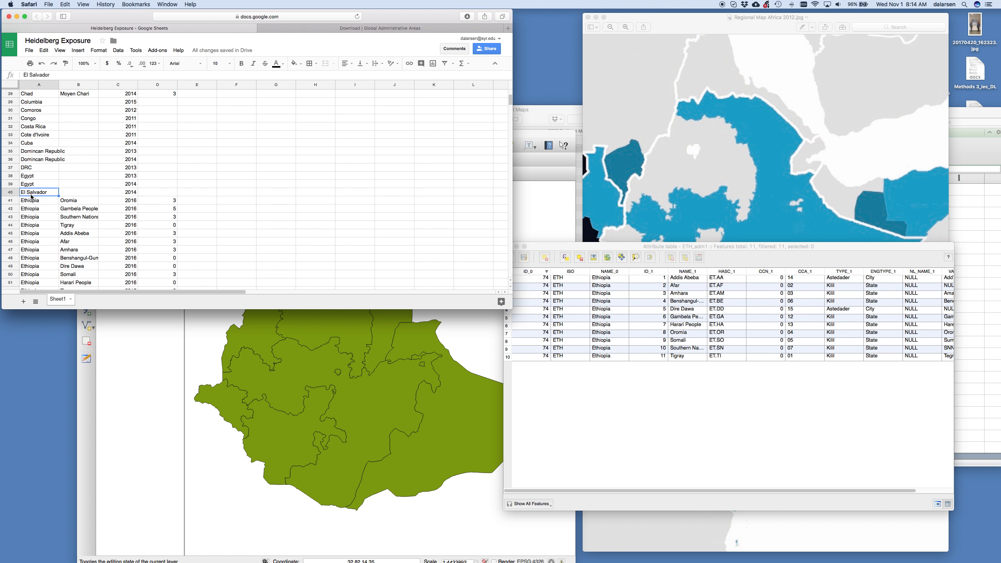
pyautogui.click(118, 50)
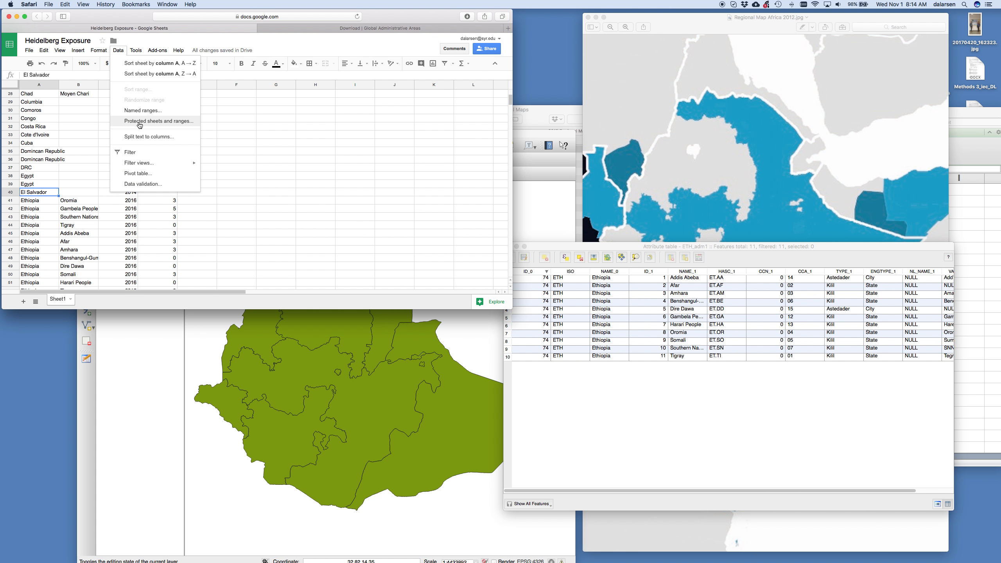
pyautogui.click(67, 200)
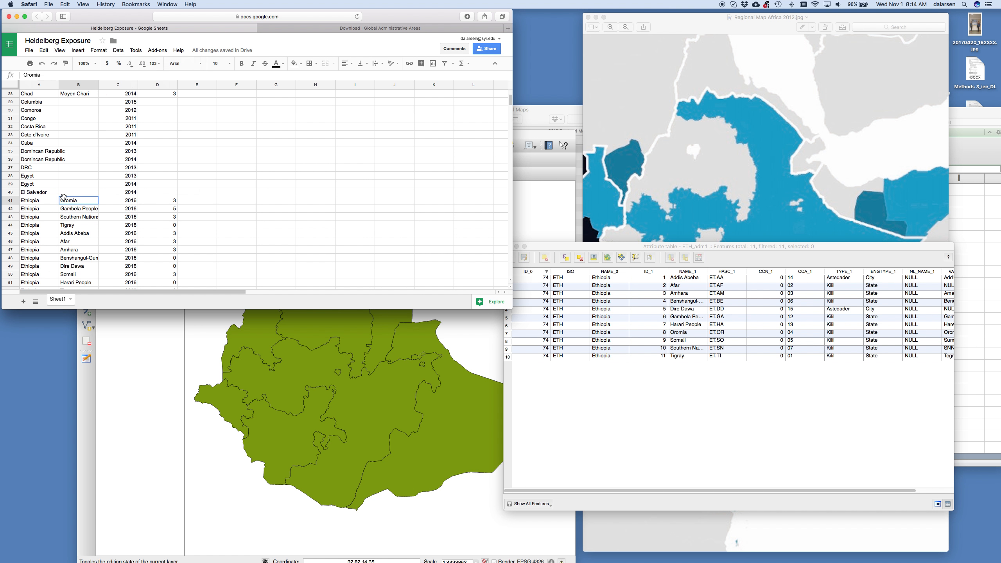
pyautogui.click(115, 51)
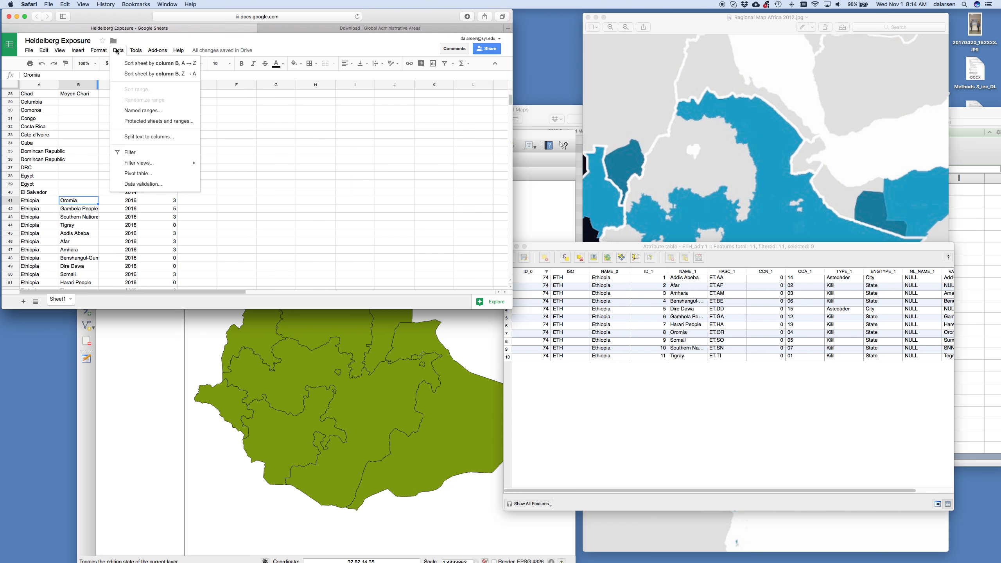
pyautogui.click(148, 63)
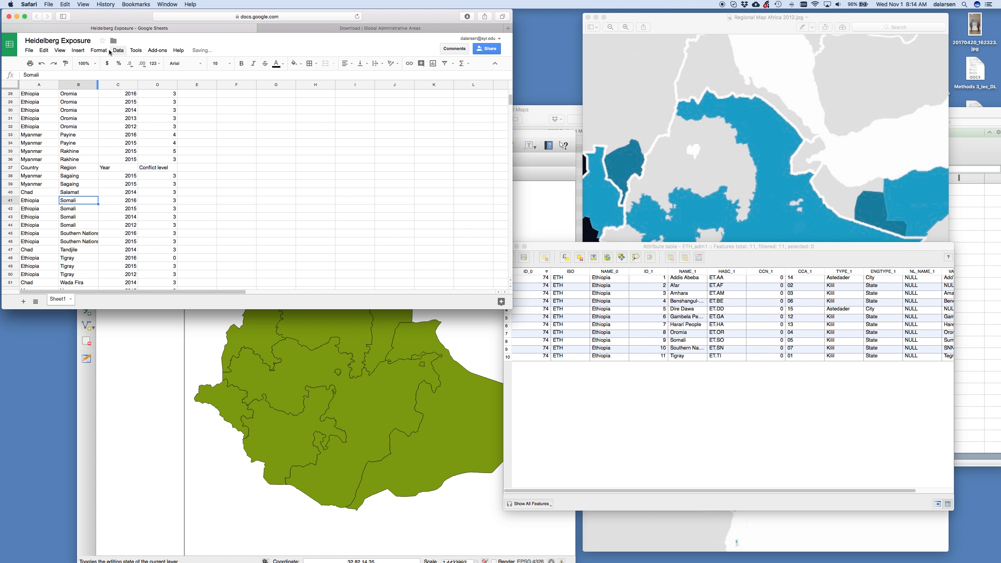
# - Sort the whole sheet by the Country column from A to Z
pyautogui.click(49, 104)
pyautogui.click(118, 50)
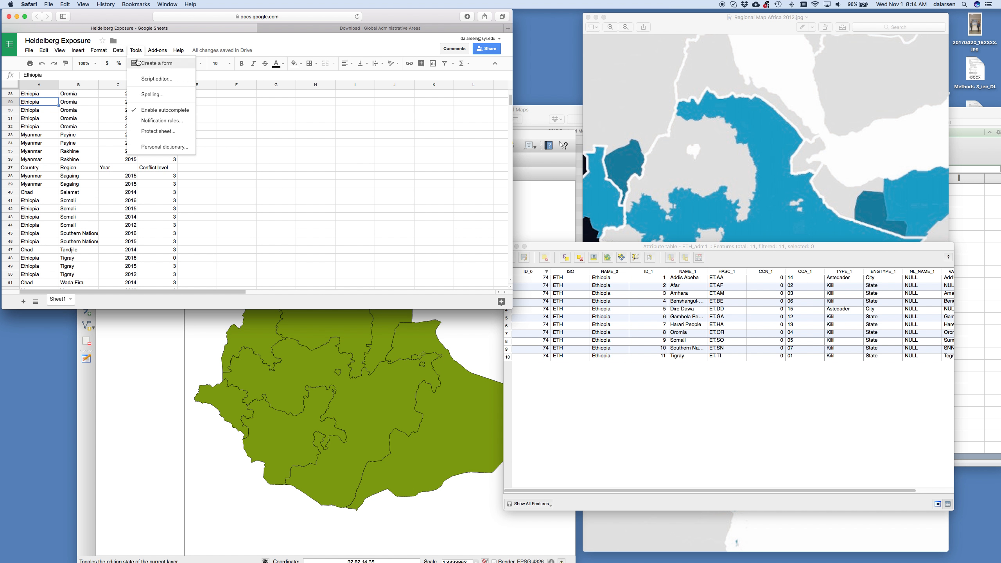
pyautogui.moveTo(85, 49)
pyautogui.moveTo(118, 50)
pyautogui.click(147, 63)
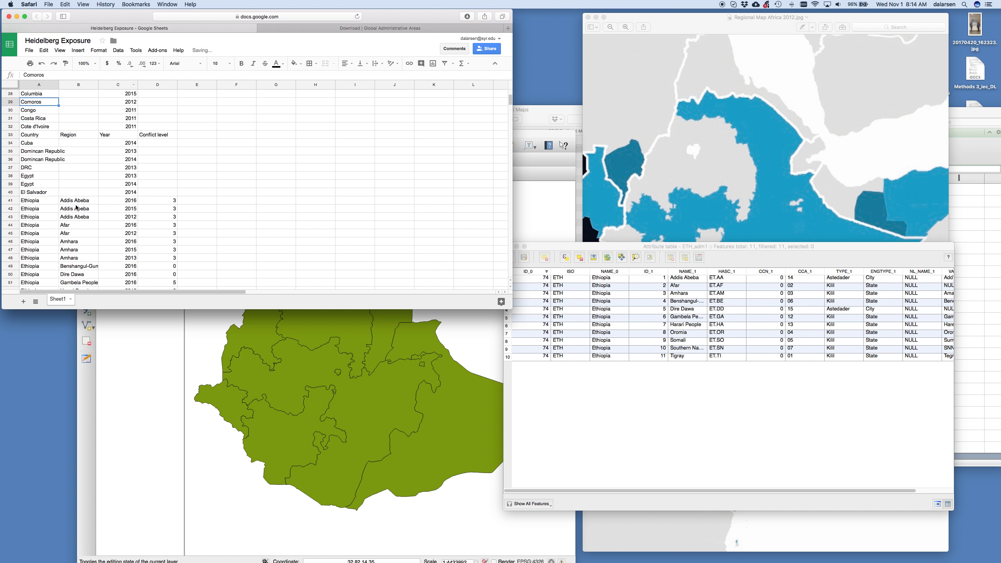
# - Insert two rows above the 2012 Addis Abeba row and fill them with Ethiopia and Addis Abeba
pyautogui.scroll(-3, 80, 203)
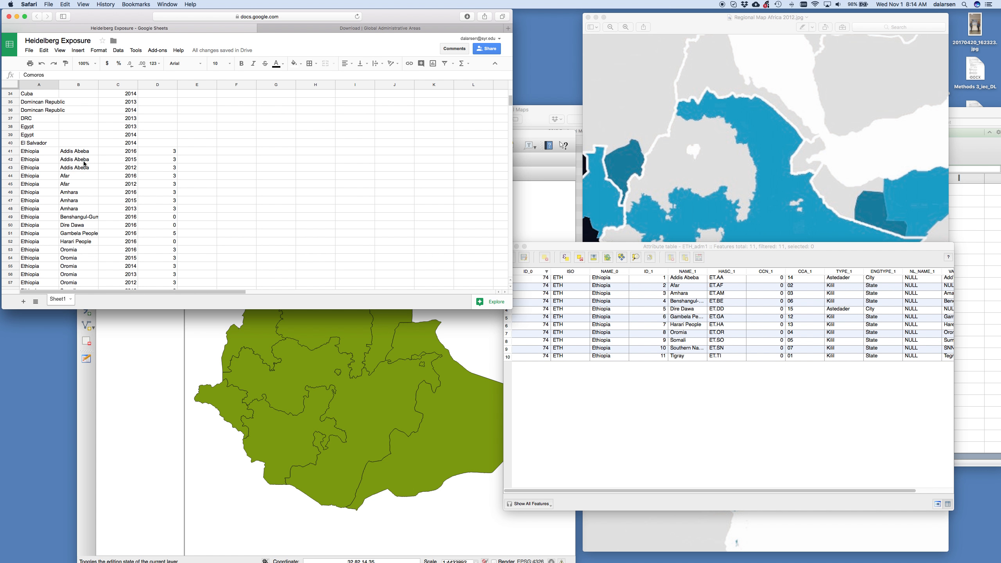
pyautogui.click(10, 167)
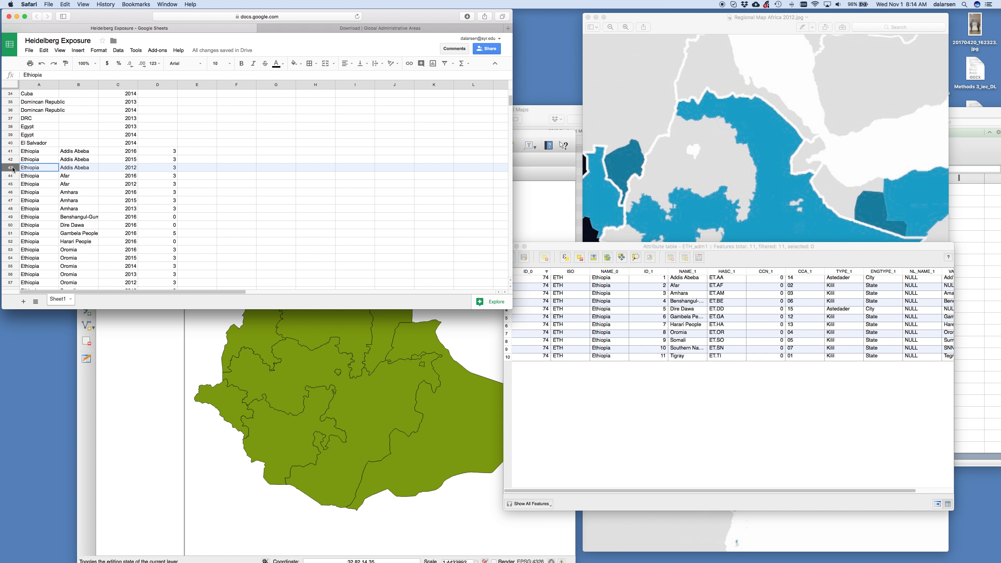
pyautogui.moveTo(11, 168); pyautogui.dragTo(11, 172)
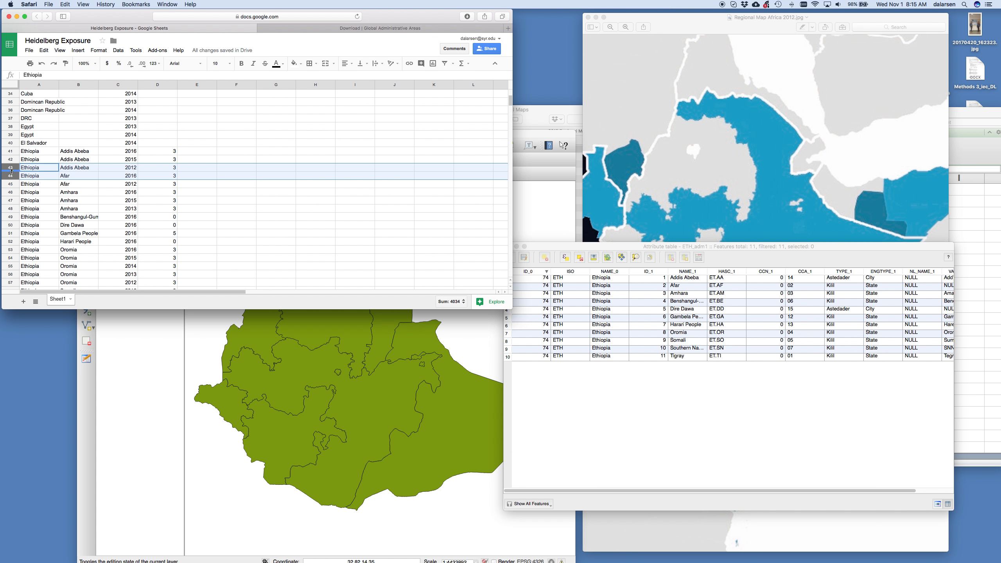
pyautogui.rightClick(10, 177)
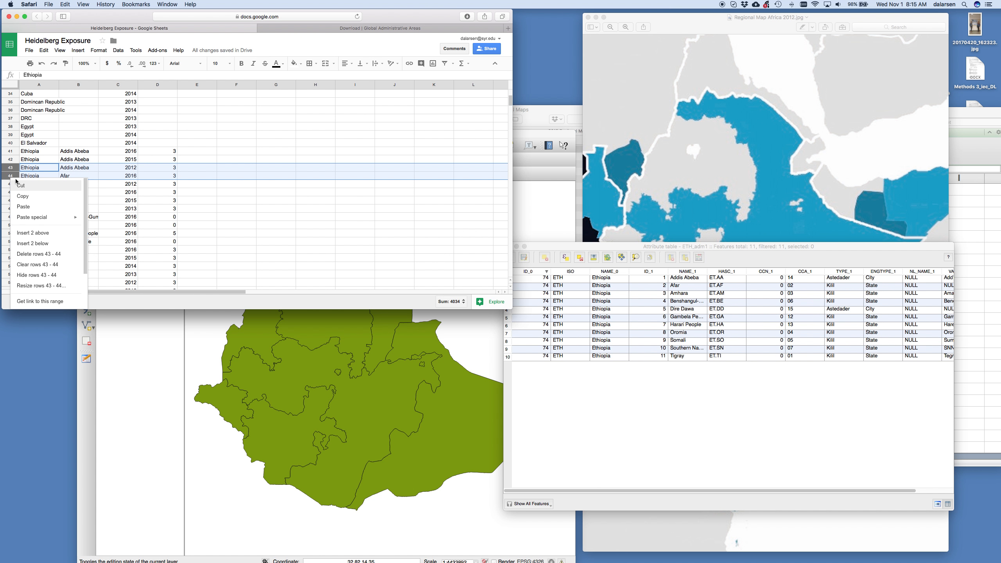
pyautogui.click(48, 231)
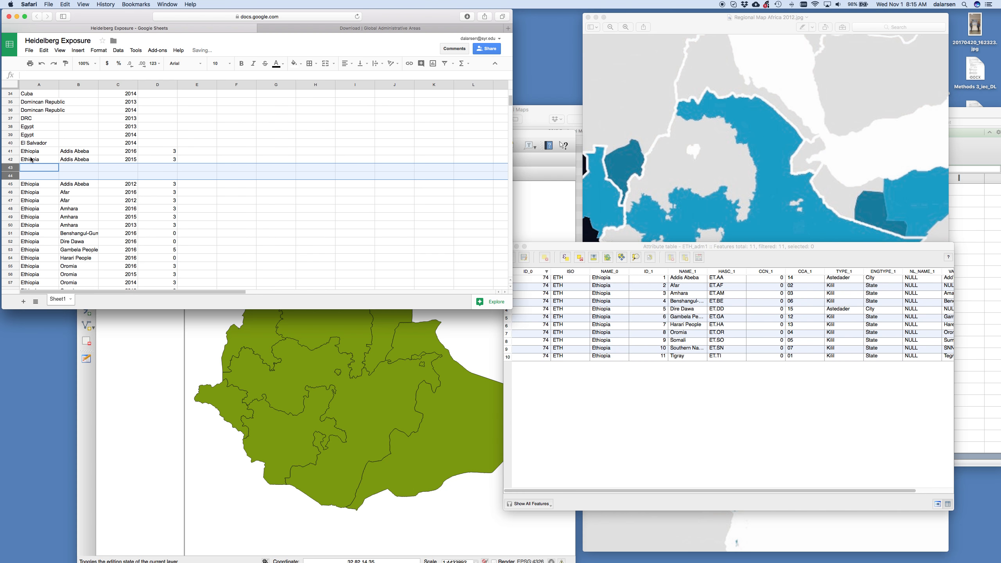
pyautogui.moveTo(32, 159); pyautogui.dragTo(166, 161)
pyautogui.moveTo(33, 160); pyautogui.dragTo(99, 177)
# - Give the two new Addis Abeba rows the years 2014 and 2013, each with conflict level 0
pyautogui.click(130, 169)
pyautogui.write('2')
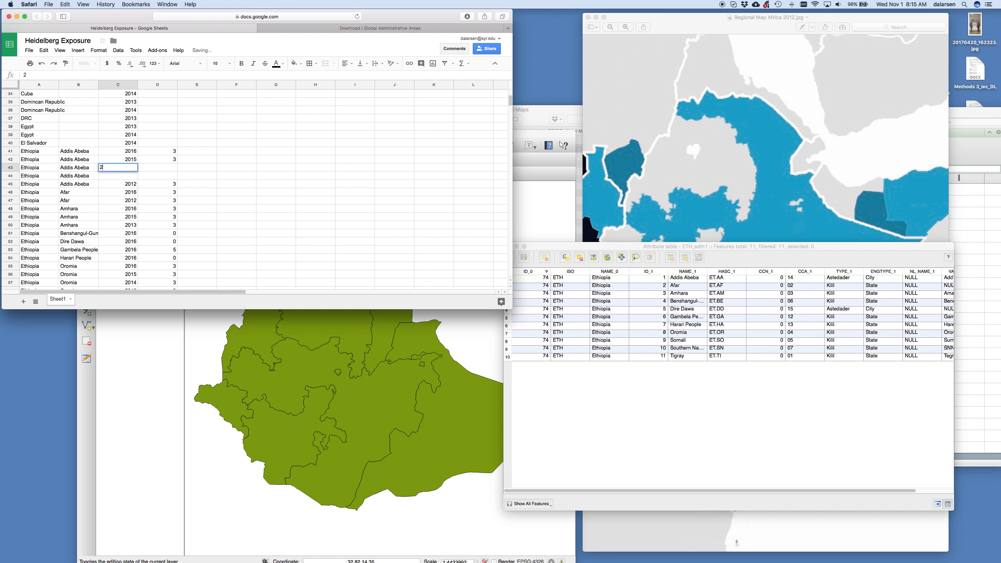
pyautogui.write('014')
pyautogui.press('Tab')
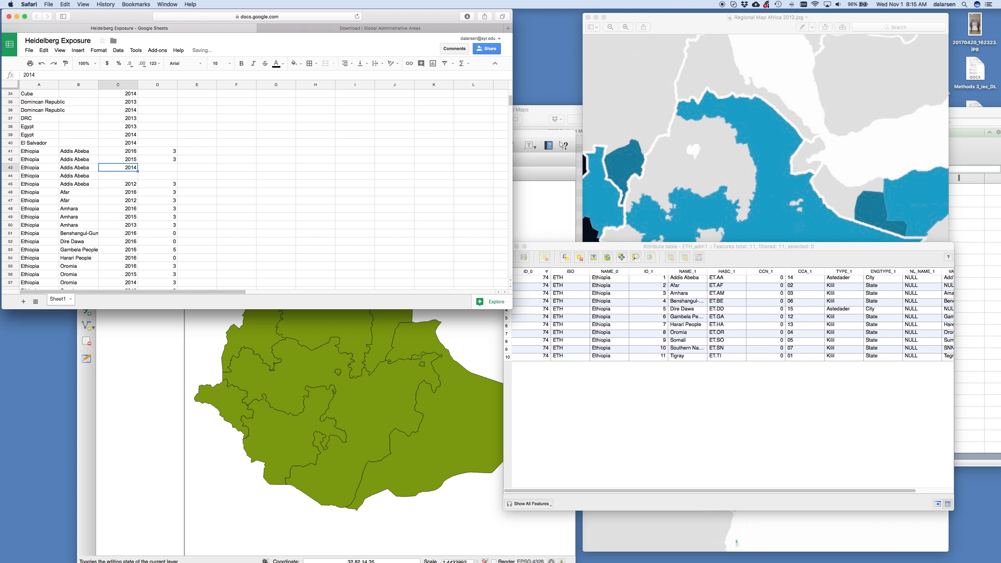
pyautogui.write('0')
pyautogui.press('Return')
pyautogui.write('2013')
pyautogui.press('Tab')
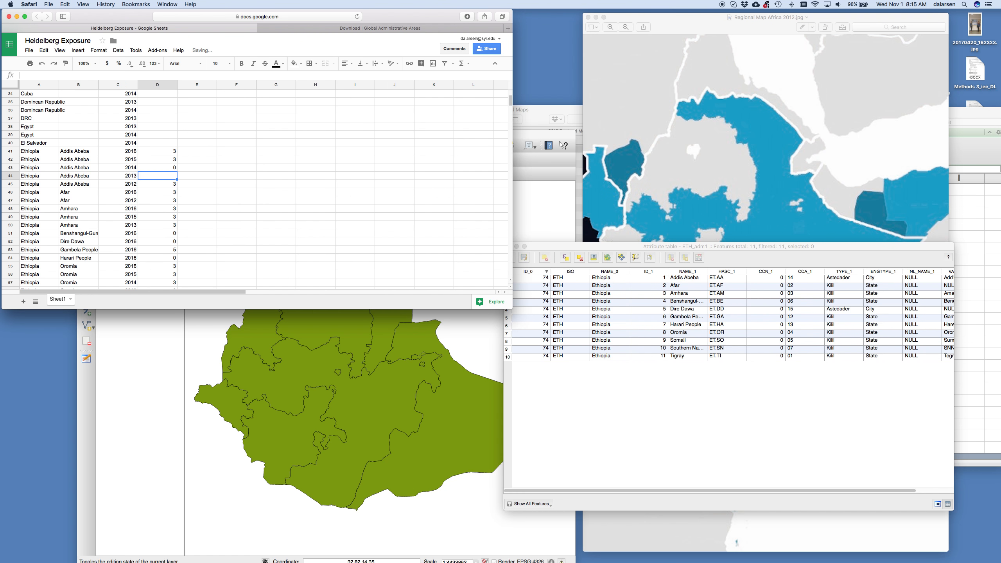
pyautogui.write('0')
pyautogui.press('Return')
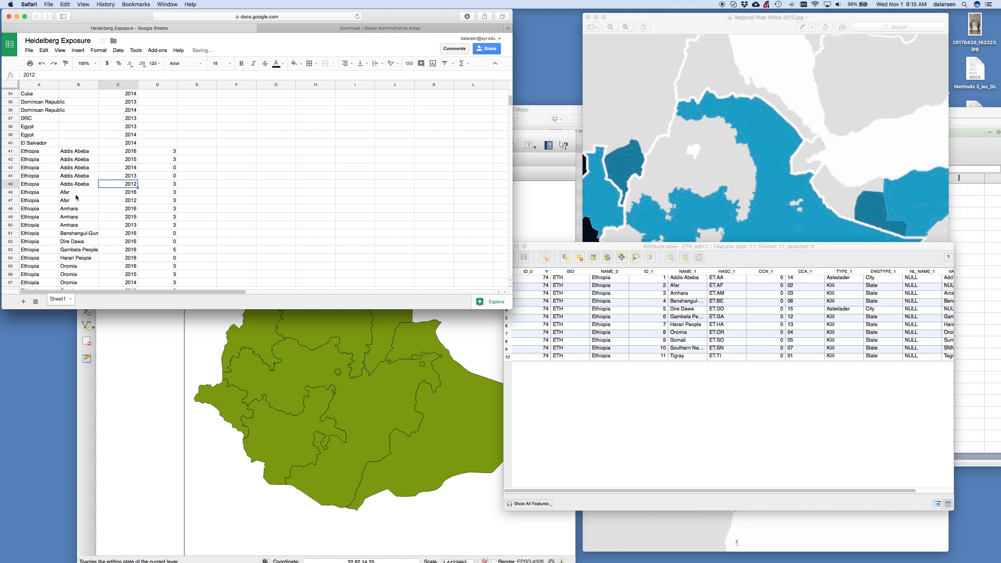
# - Insert three rows above the 2012 Afar row and copy Ethiopia and Afar into them
pyautogui.click(11, 200)
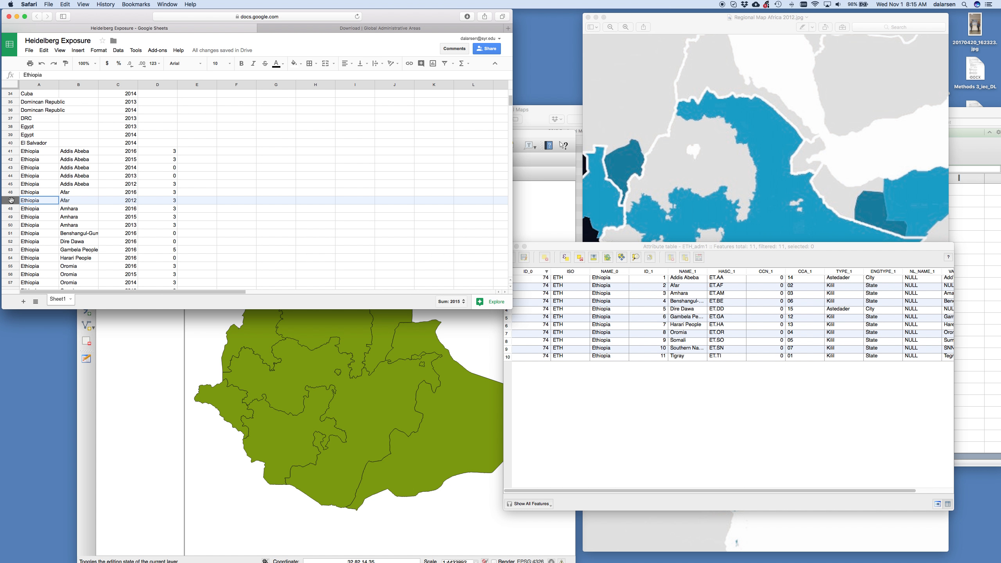
pyautogui.moveTo(11, 201); pyautogui.dragTo(11, 216)
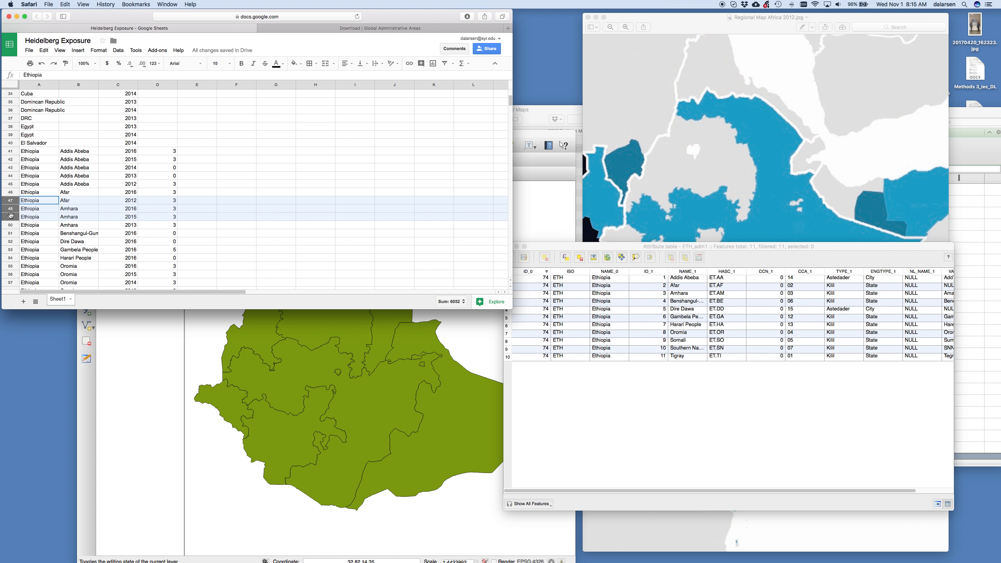
pyautogui.rightClick(11, 217)
pyautogui.click(39, 89)
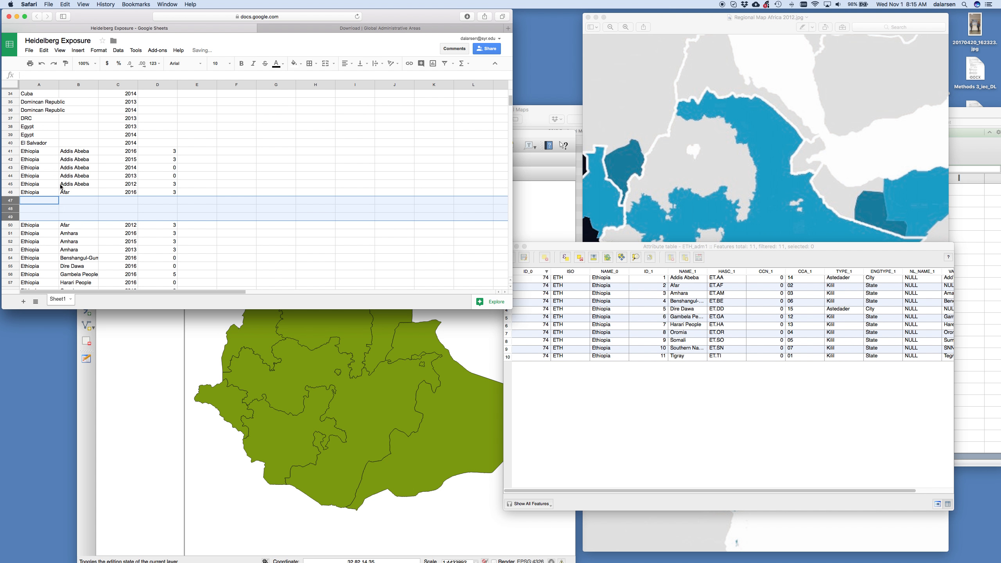
pyautogui.click(37, 200)
pyautogui.moveTo(37, 193); pyautogui.dragTo(79, 216)
pyautogui.press('super+c')
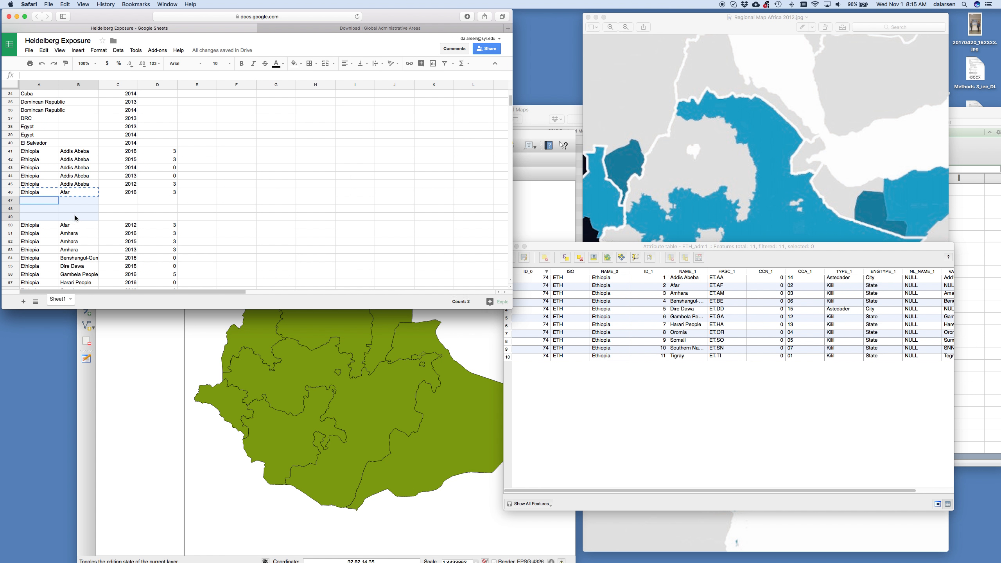
pyautogui.press('super+v')
# - Enter the years 2015, 2014 and 2013 in the three new Afar rows
pyautogui.click(130, 201)
pyautogui.write('20')
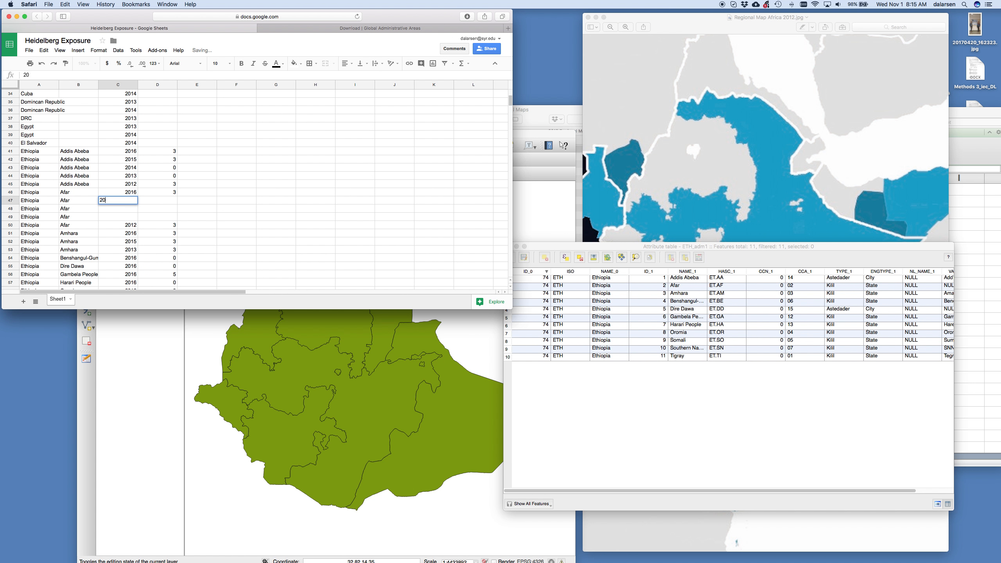
pyautogui.write('15')
pyautogui.press('Return')
pyautogui.write('20134')
pyautogui.press('Return')
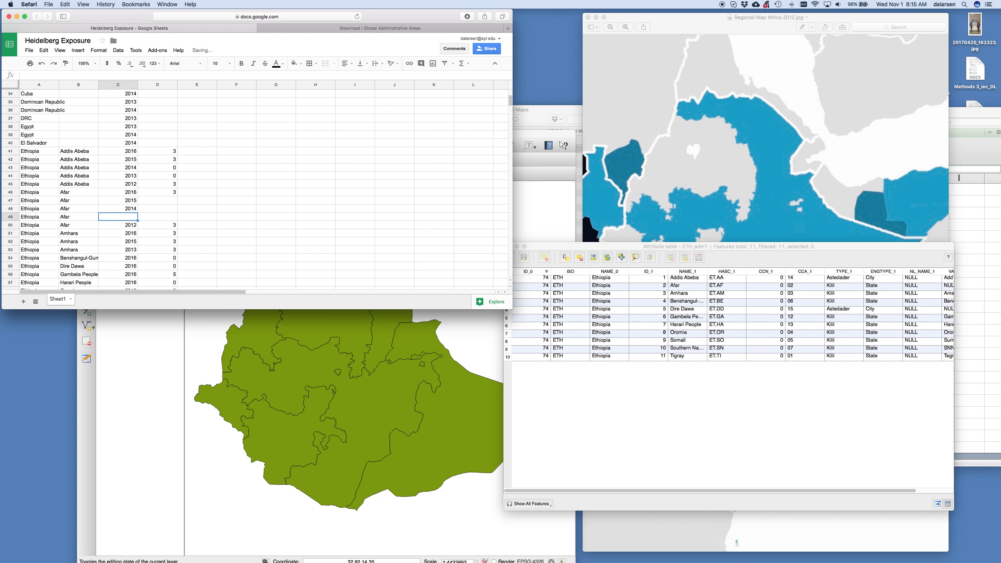
pyautogui.write('2013')
pyautogui.press('Tab')
# - Set the conflict level to 0 for the 2015, 2014 and 2013 Afar rows
pyautogui.click(158, 191)
pyautogui.press('Down')
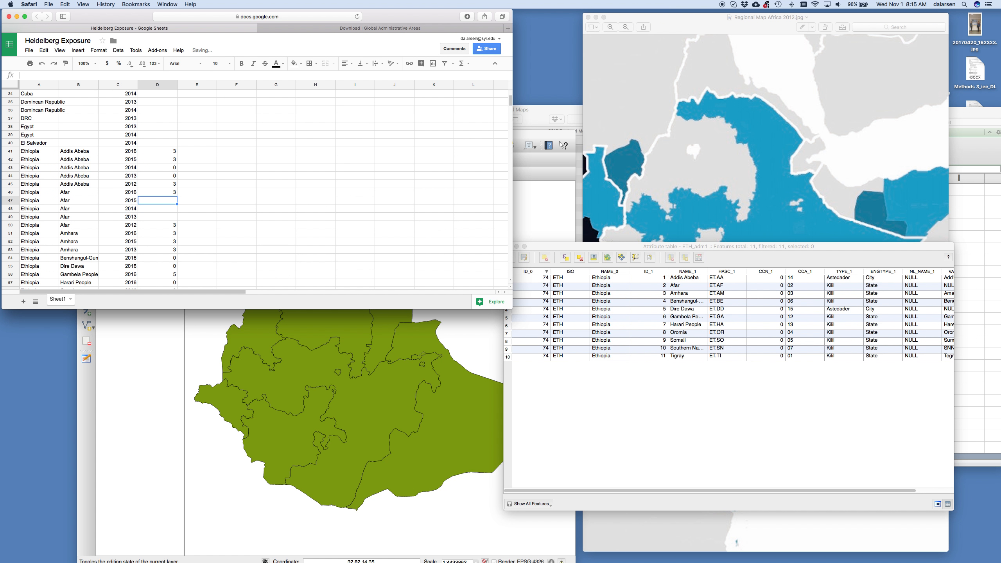
pyautogui.write('0')
pyautogui.press('Return')
pyautogui.write('0')
pyautogui.press('Return')
pyautogui.write('0')
pyautogui.press('Return')
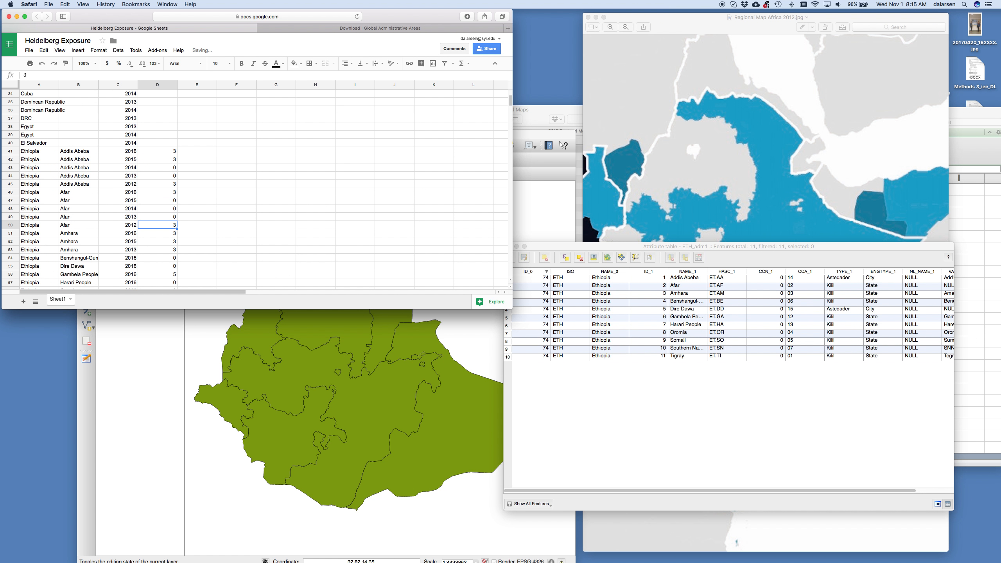
# - Switch to QGIS and open the attribute table of the ETH_adm1 layer to check the region names
pyautogui.click(372, 421)
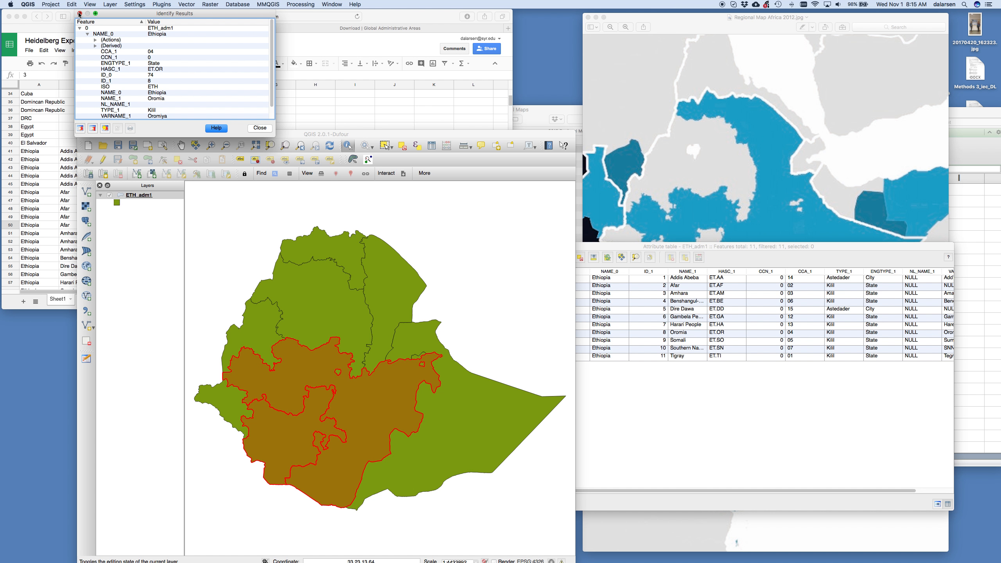
pyautogui.click(80, 13)
pyautogui.rightClick(149, 195)
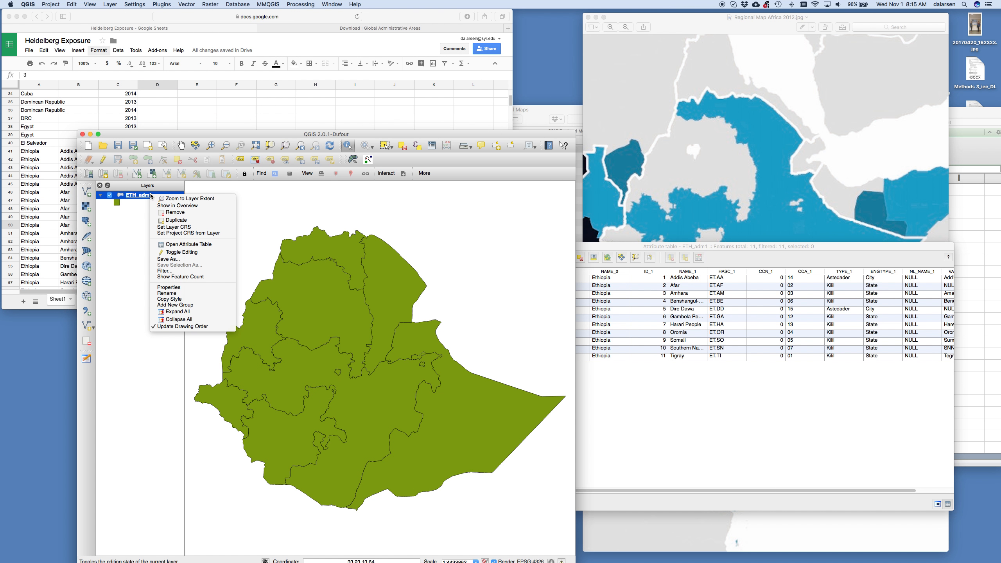
pyautogui.click(188, 244)
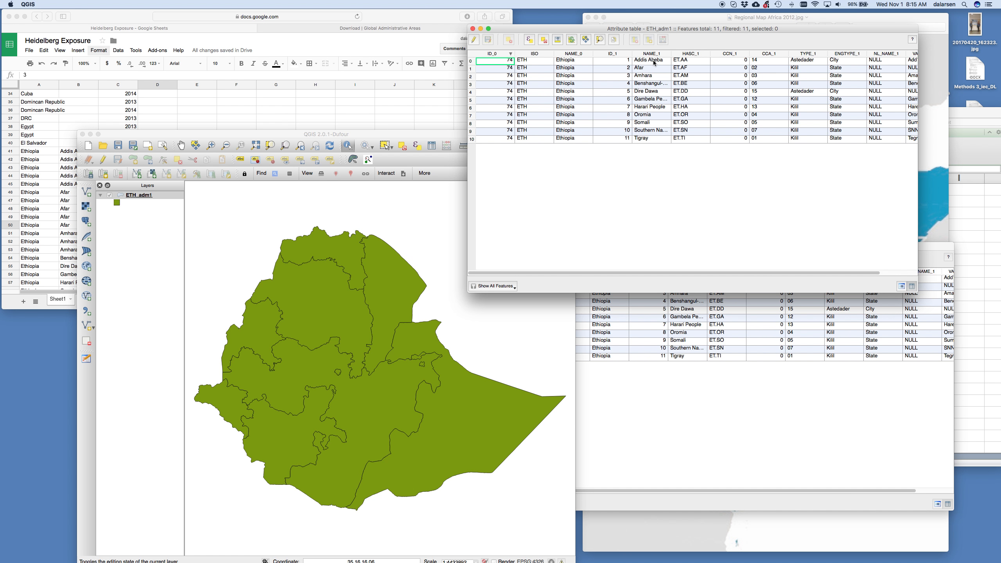
# - Switch back to the Heidelberg Exposure sheet and insert one blank row above and one below the 2013 Amhara row
pyautogui.click(41, 199)
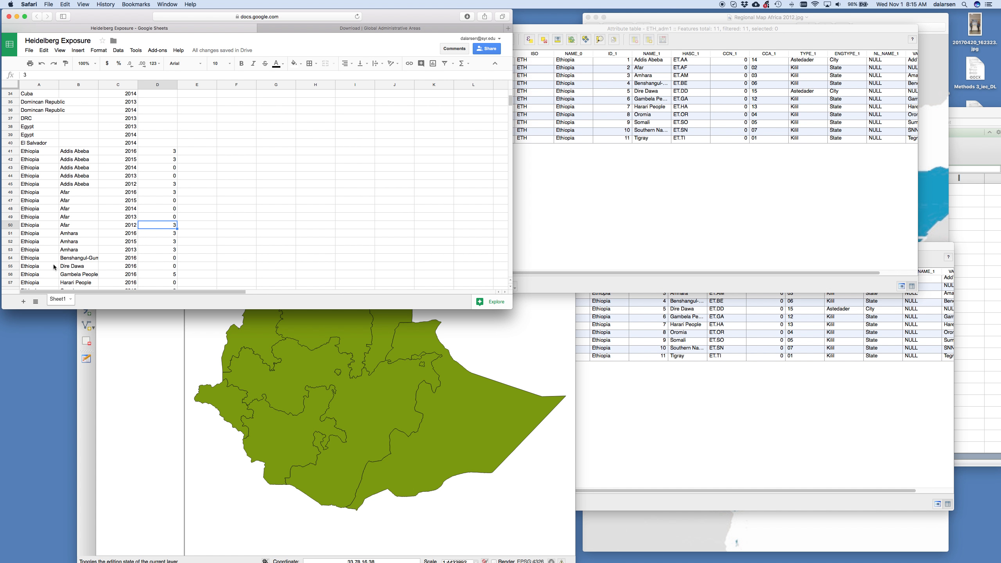
pyautogui.rightClick(10, 257)
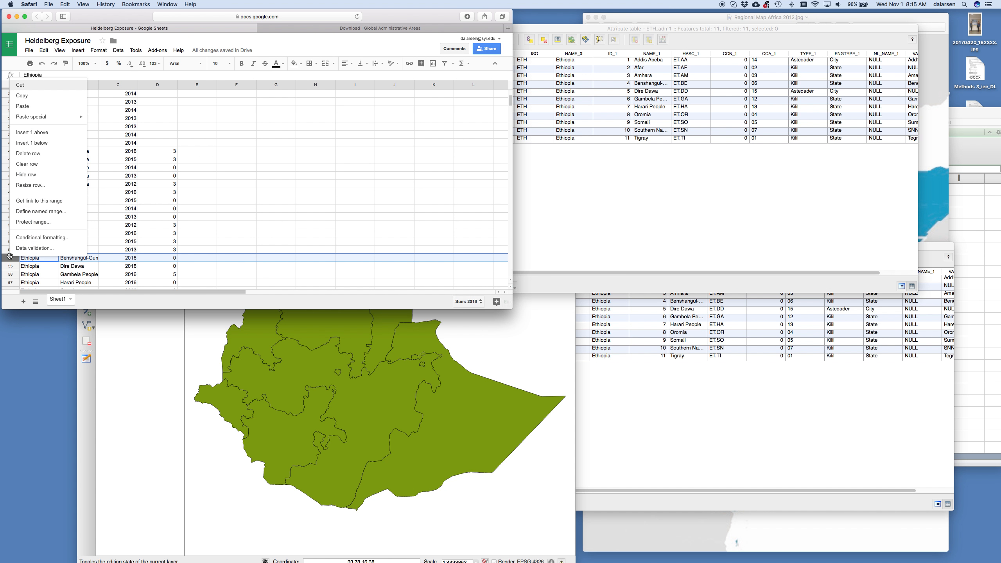
pyautogui.click(45, 133)
pyautogui.click(11, 251)
pyautogui.rightClick(13, 251)
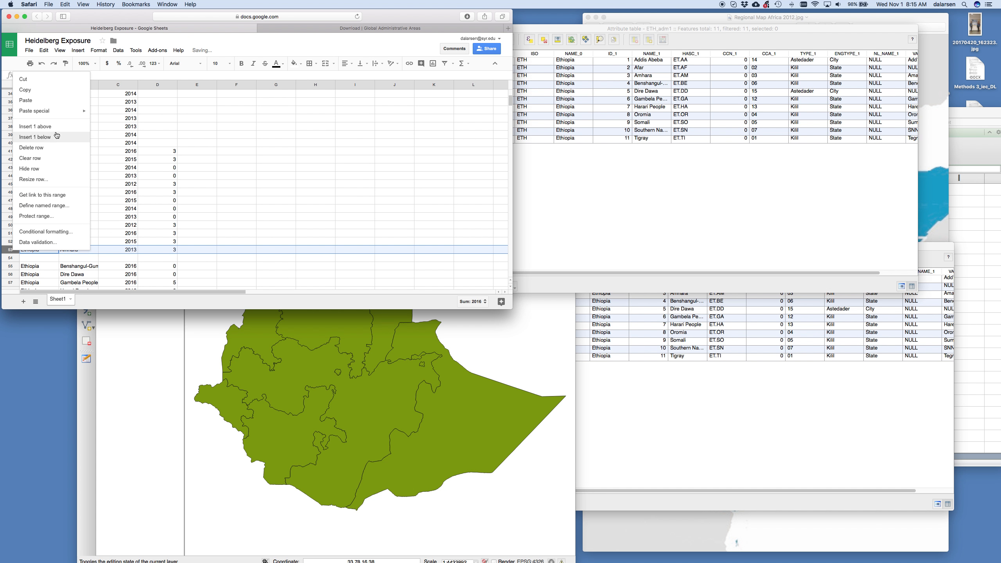
pyautogui.click(55, 133)
# - Copy Ethiopia and Amhara from the 2015 Amhara row into the Country and Region cells of rows 53 to 55
pyautogui.click(50, 240)
pyautogui.moveTo(50, 242); pyautogui.dragTo(74, 266)
pyautogui.press('cmd+c')
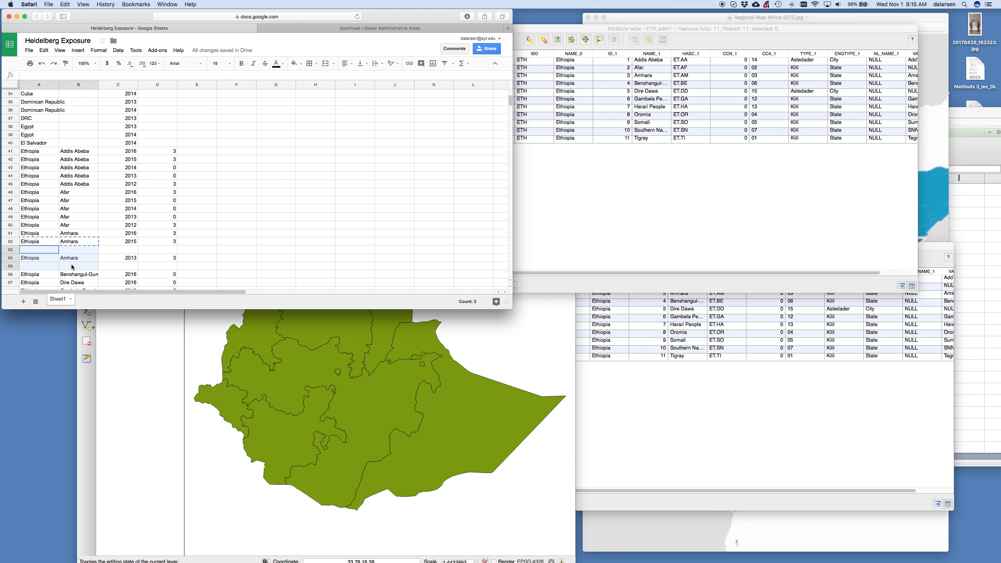
pyautogui.press('cmd+v')
# - Complete the new Amhara rows with the years 2014 and 2012, each with conflict level 0
pyautogui.click(128, 249)
pyautogui.write('201')
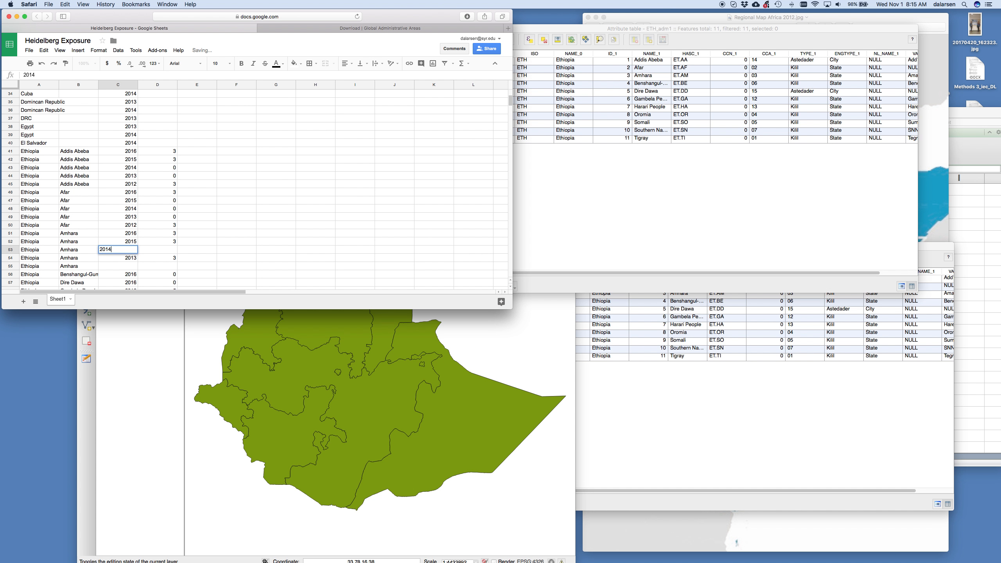
pyautogui.press('Return')
pyautogui.press('Down')
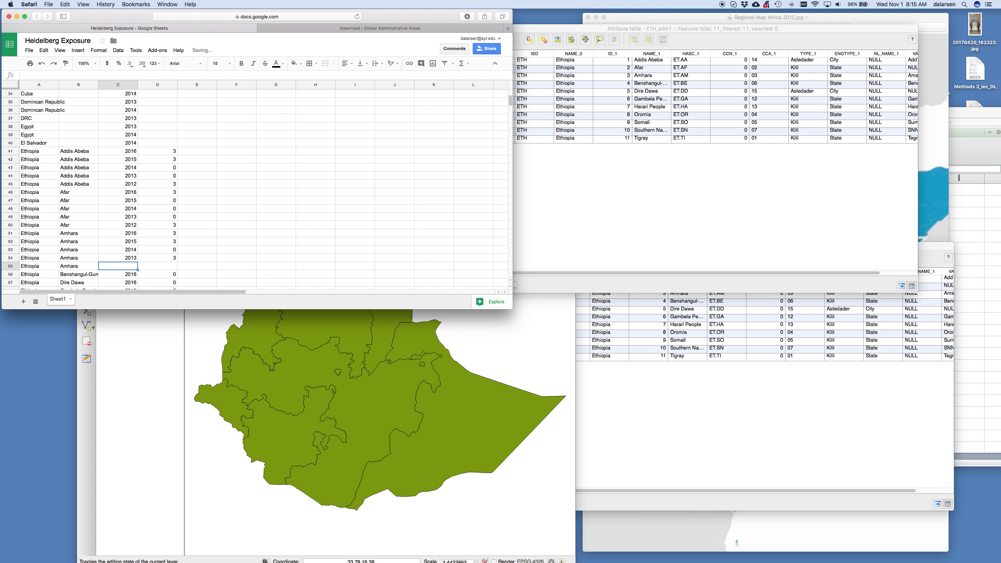
pyautogui.write('2012')
pyautogui.press('Return')
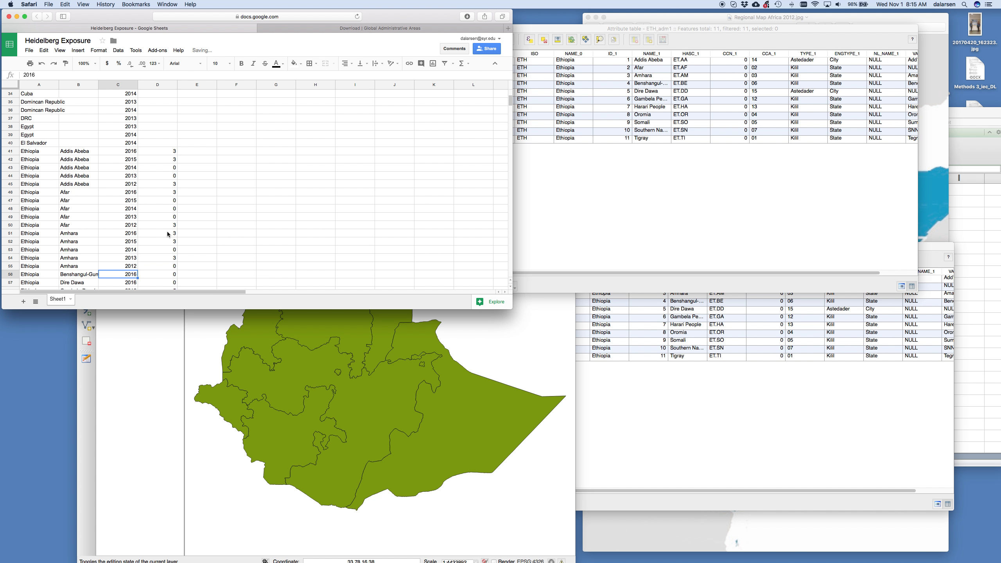
# - Check the full Benshangul-Gumaz region name and insert four blank rows directly below its 2016 row
pyautogui.doubleClick(90, 274)
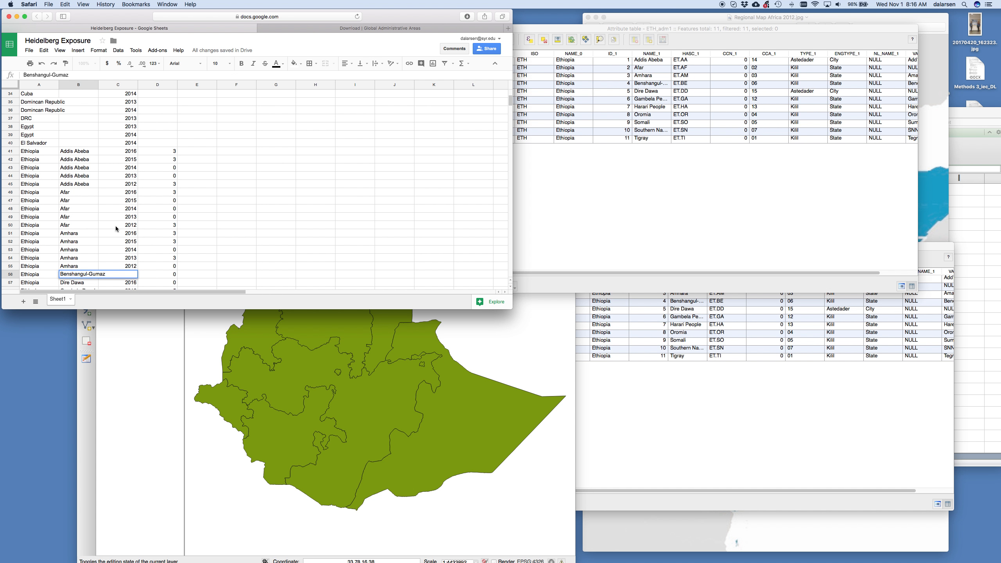
pyautogui.click(92, 233)
pyautogui.scroll(-3, 325, 260)
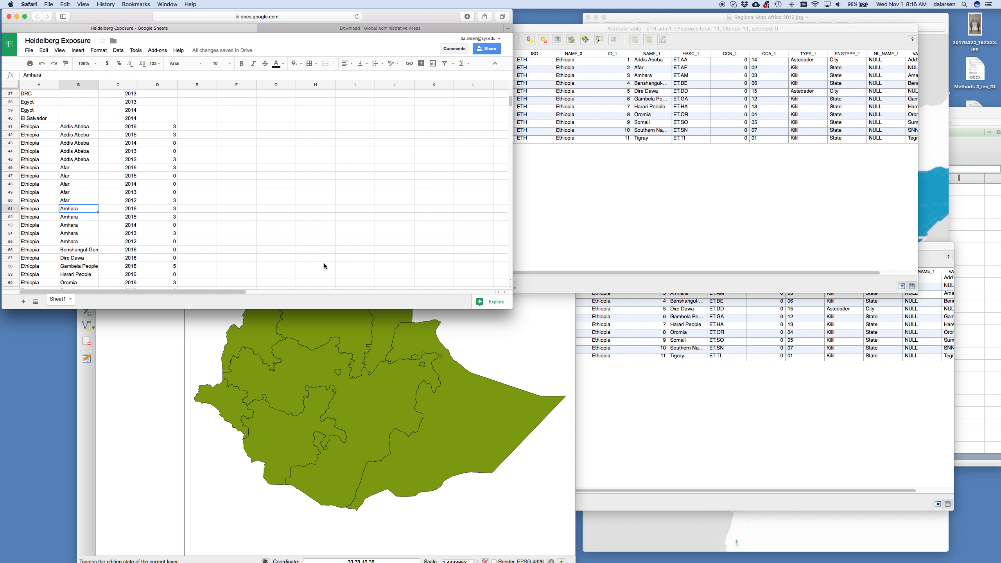
pyautogui.click(11, 256)
pyautogui.moveTo(12, 256); pyautogui.dragTo(12, 282)
pyautogui.rightClick(48, 263)
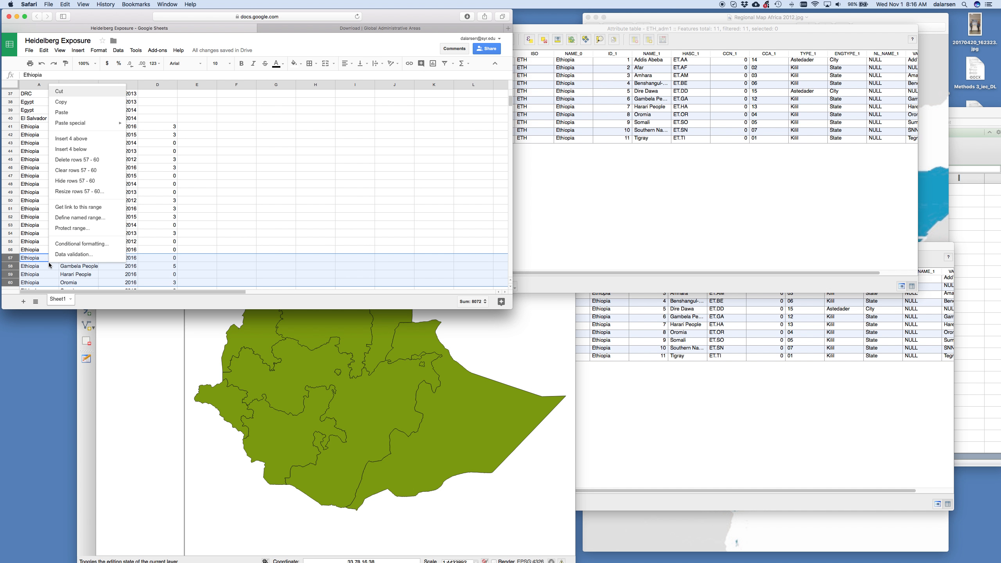
pyautogui.click(84, 139)
# - Copy Ethiopia and Benshangul-Gumaz from row 56 into the four new rows
pyautogui.moveTo(30, 253); pyautogui.dragTo(79, 282)
pyautogui.press('cmd+c')
pyautogui.press('cmd+v')
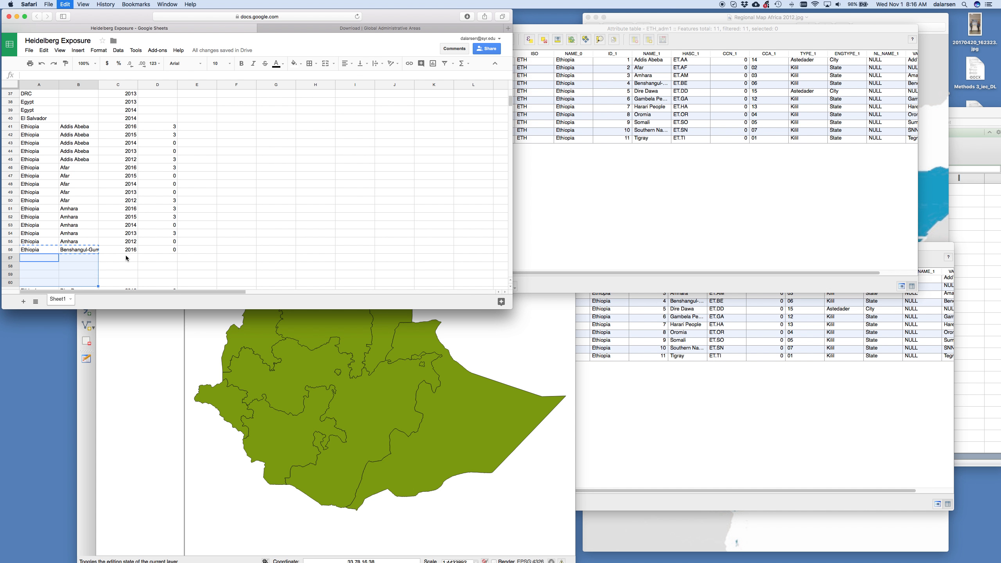
# - Enter the formula =C56-1 as the year in C57, the first new Benshangul-Gumaz row
pyautogui.click(126, 256)
pyautogui.write('=C56-')
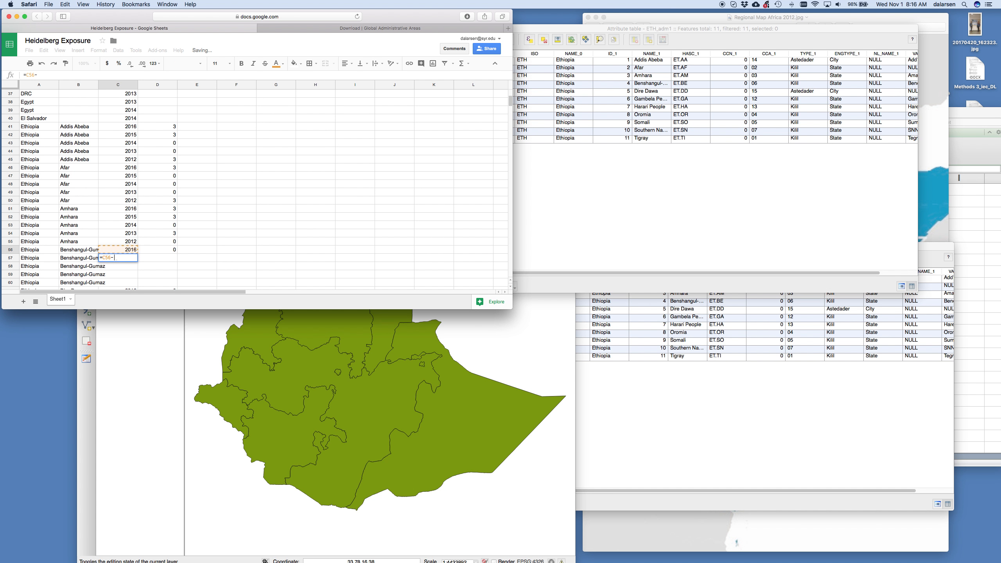
pyautogui.press('Return')
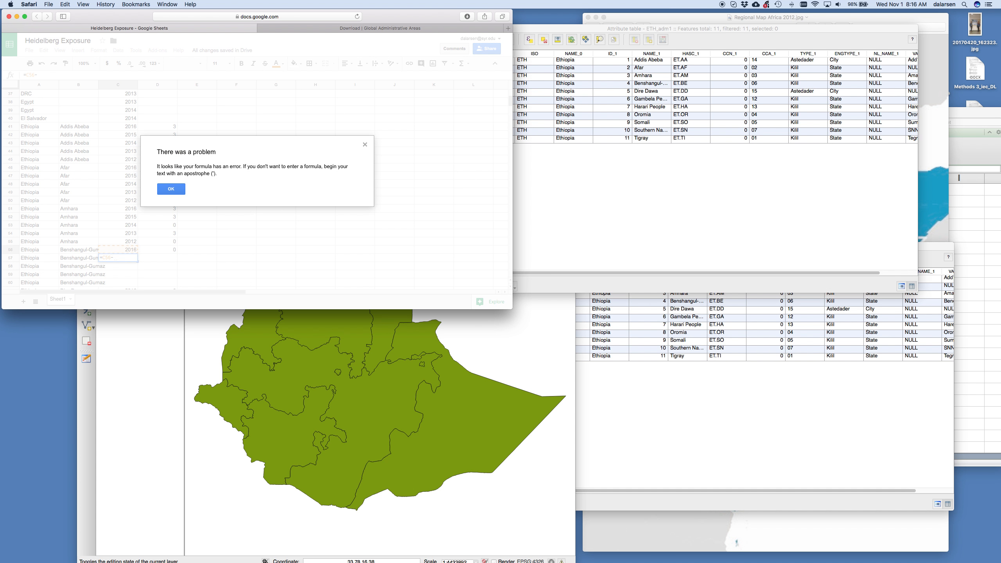
pyautogui.click(365, 145)
pyautogui.write('1')
pyautogui.press('Return')
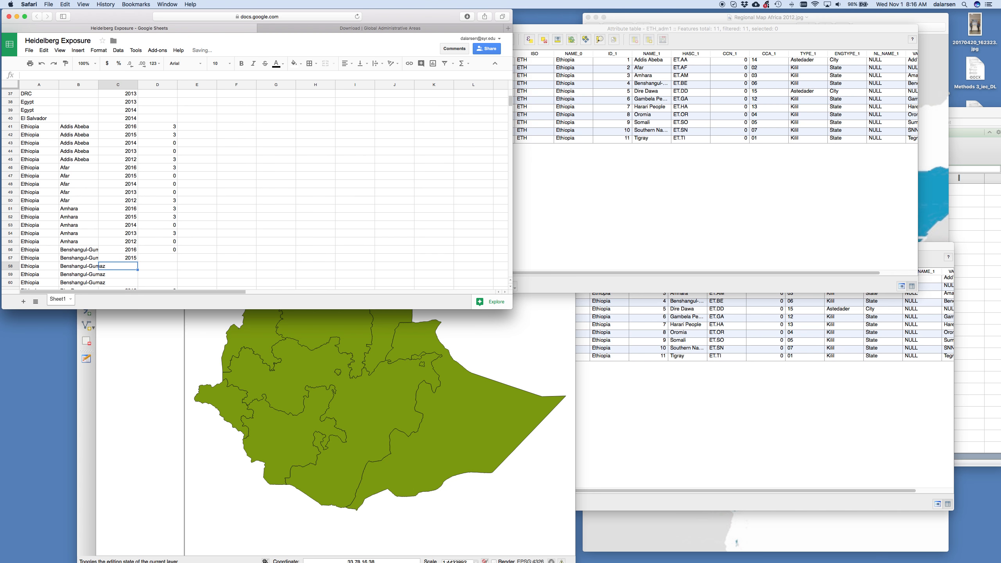
# - Copy the year formula from C57 into C58 to C60 for the remaining Benshangul-Gumaz rows
pyautogui.press('Up')
pyautogui.press('super+c')
pyautogui.press('Down')
pyautogui.hotkey('shift', 'Down')
pyautogui.press('super+v')
# - Enter conflict level 0 for the Benshangul-Gumaz years 2015 to 2012 in D57 to D60
pyautogui.press('Right')
pyautogui.press('Up')
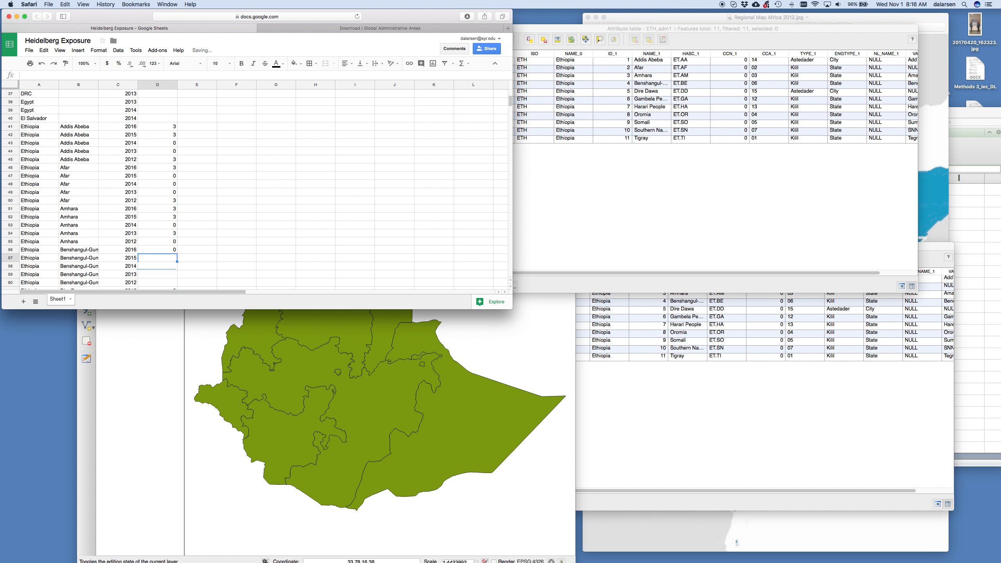
pyautogui.write('0')
pyautogui.press('Return')
pyautogui.write('0')
pyautogui.press('Return')
pyautogui.write('0')
pyautogui.press('Return')
pyautogui.write('0')
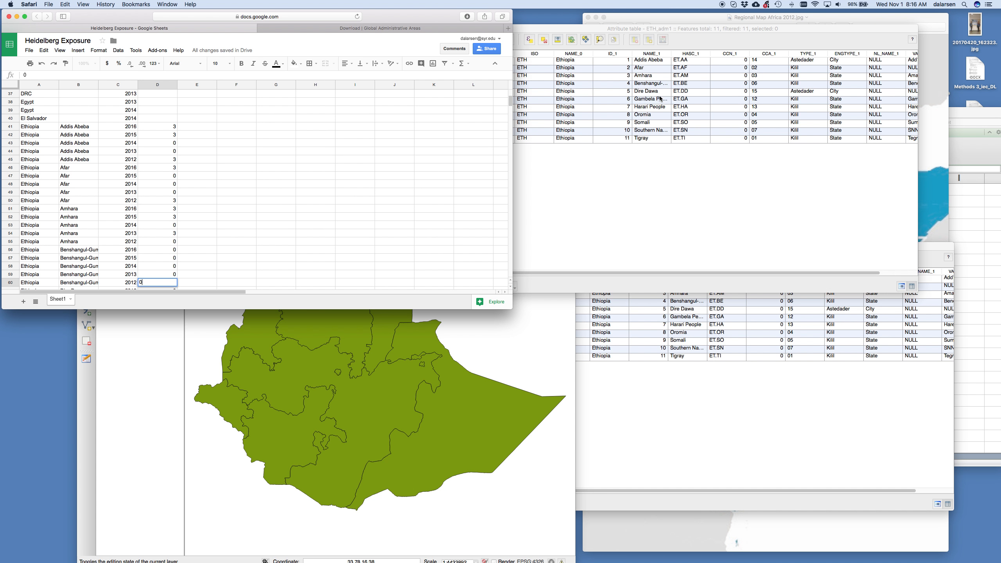
# - Insert five blank rows directly below the 2016 Dire Dawa row
pyautogui.scroll(-5, 159, 241)
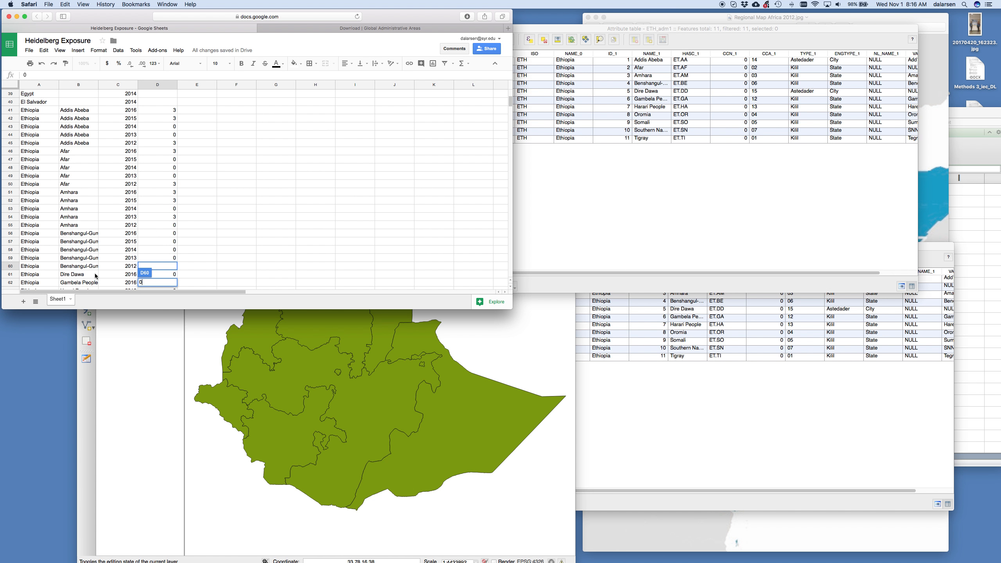
pyautogui.click(89, 195)
pyautogui.moveTo(11, 176); pyautogui.dragTo(9, 208)
pyautogui.rightClick(9, 200)
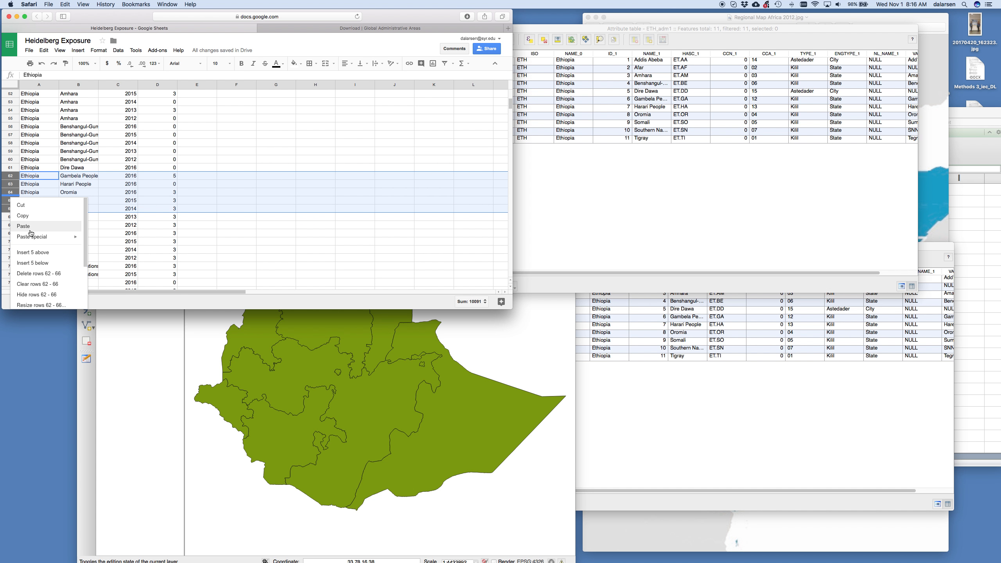
pyautogui.click(38, 254)
# - Copy the year formula from C57 into C62 to C66, and delete the surplus 2011 row
pyautogui.click(131, 138)
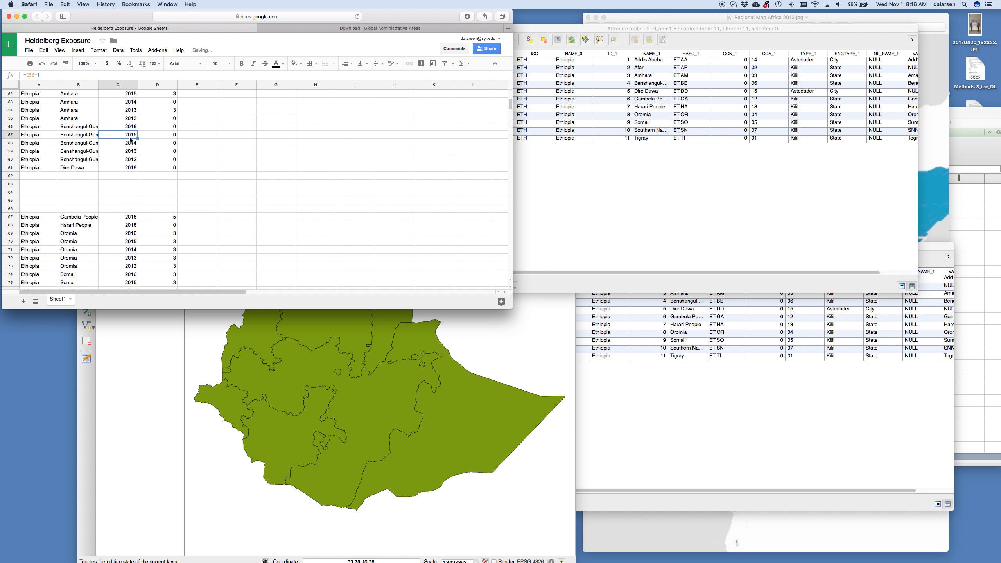
pyautogui.moveTo(120, 178); pyautogui.dragTo(129, 208)
pyautogui.press('cmd+v')
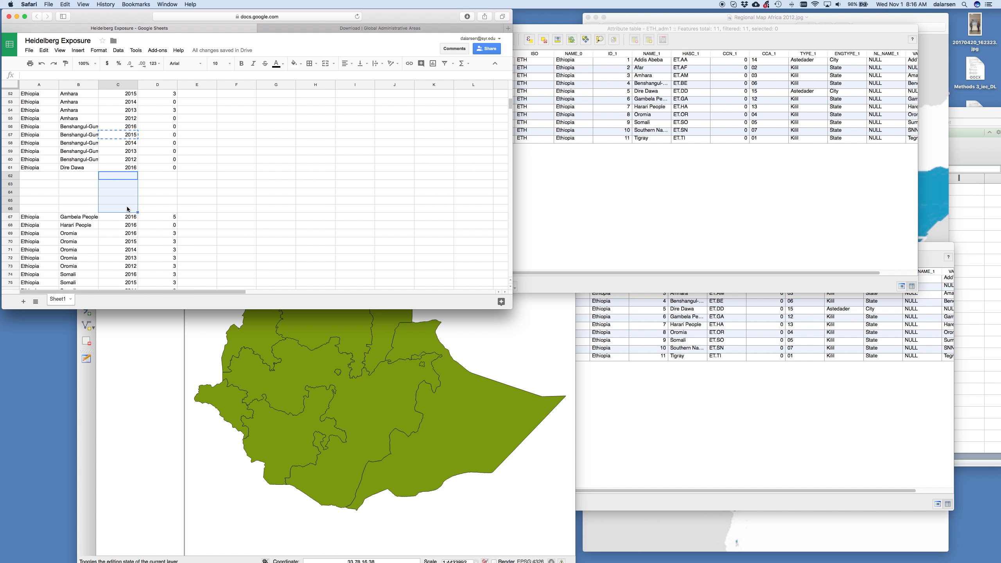
pyautogui.rightClick(9, 212)
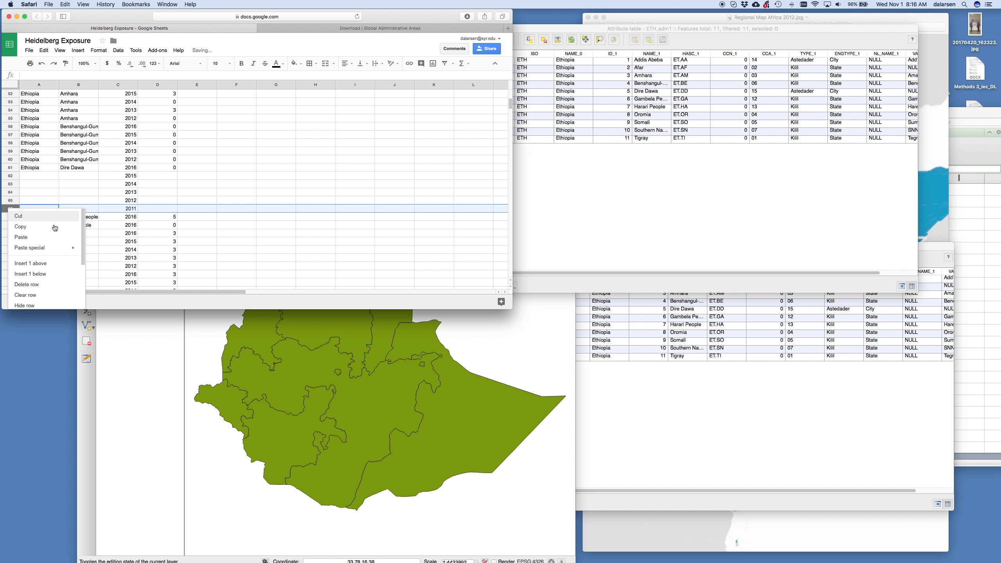
pyautogui.click(66, 285)
# - Fill Ethiopia, Dire Dawa and conflict level 0 from row 61 down through row 65
pyautogui.moveTo(38, 166); pyautogui.dragTo(99, 204)
pyautogui.click(172, 167)
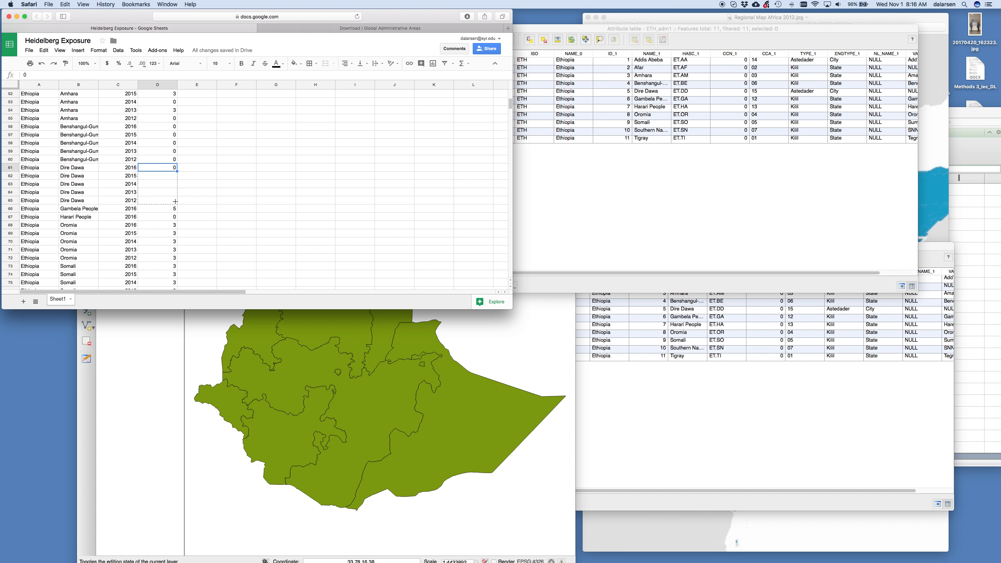
pyautogui.moveTo(175, 201); pyautogui.dragTo(176, 202)
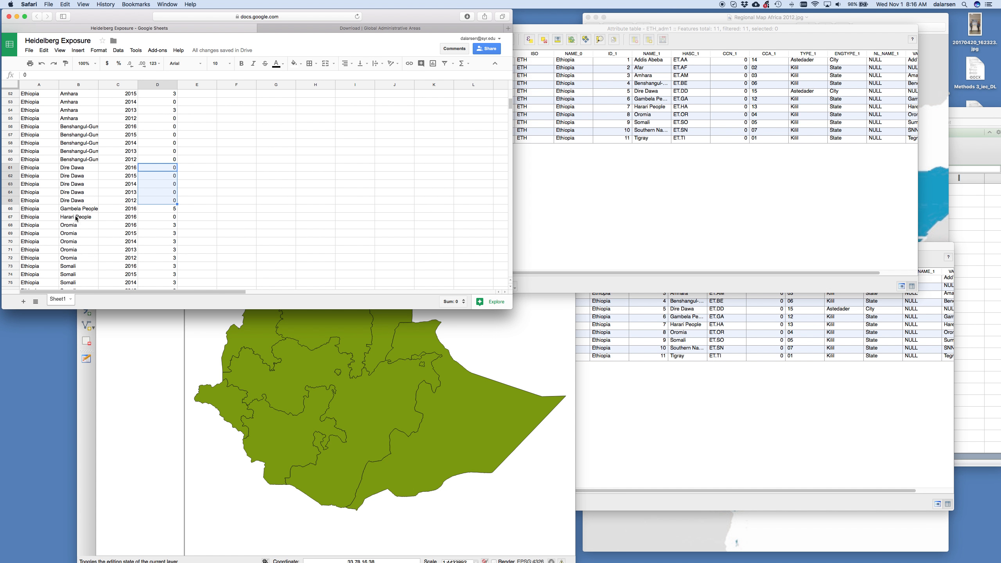
# - Insert four blank rows between the 2016 Gambela People row and the Harari People row
pyautogui.click(91, 217)
pyautogui.moveTo(17, 220); pyautogui.dragTo(11, 241)
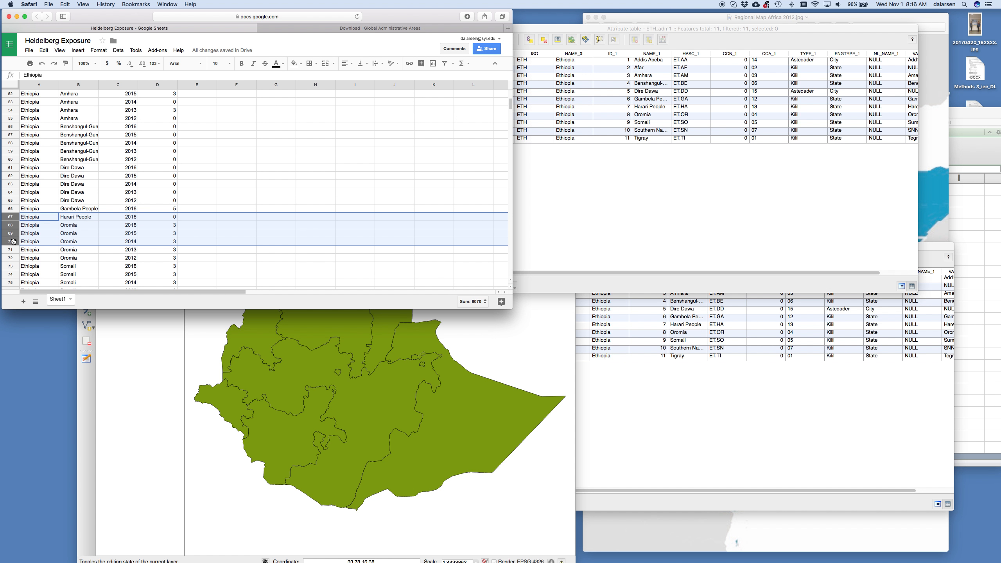
pyautogui.rightClick(12, 241)
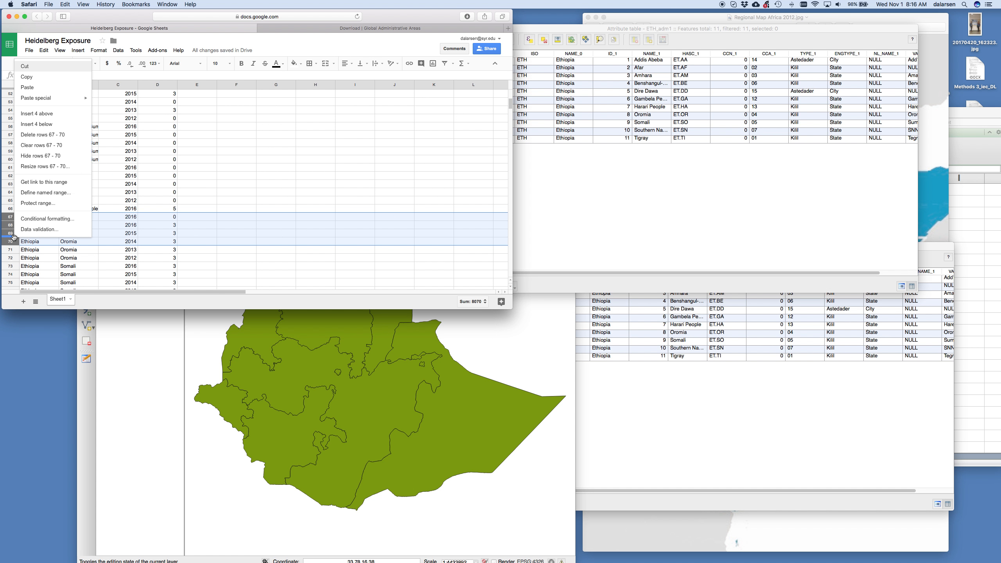
pyautogui.click(56, 114)
# - Copy the year formula from C65 into C67 to C70, and fill Ethiopia and Gambela People down the same rows
pyautogui.click(118, 200)
pyautogui.press('cmd+c')
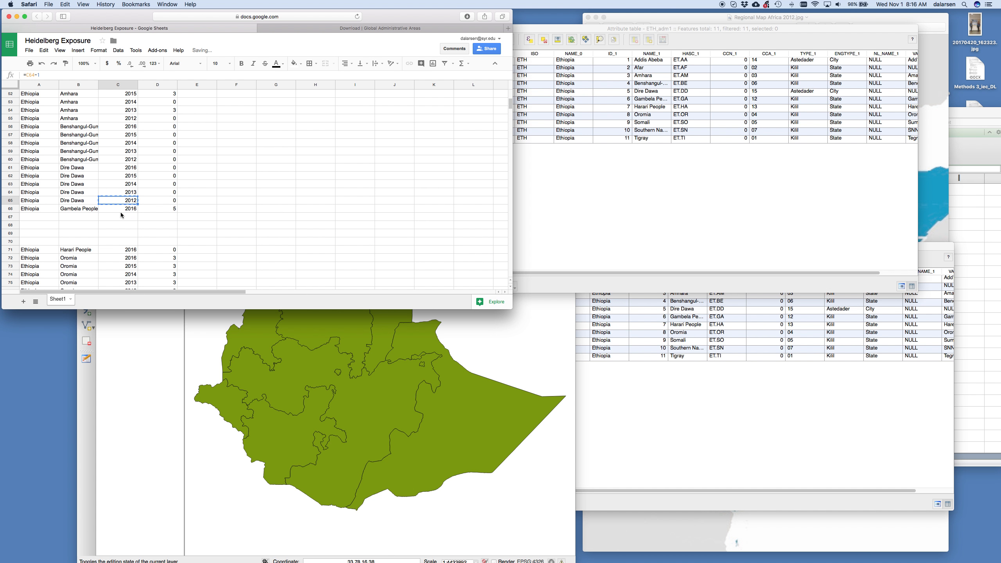
pyautogui.moveTo(121, 217); pyautogui.dragTo(127, 240)
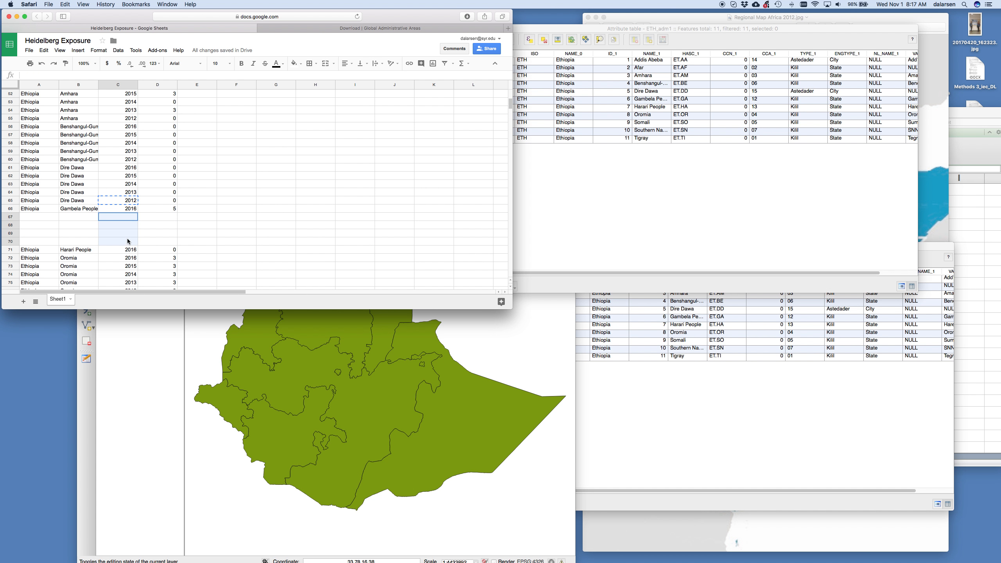
pyautogui.press('cmd+v')
pyautogui.moveTo(33, 209); pyautogui.dragTo(98, 245)
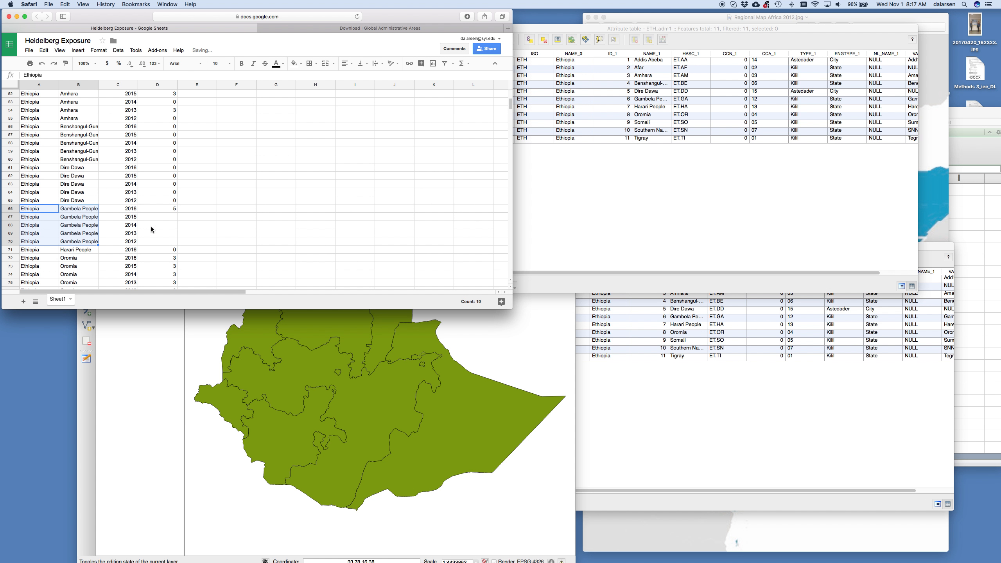
# - Enter conflict level 0 for the Gambela People years 2015 to 2012 in D67 to D70
pyautogui.click(172, 216)
pyautogui.write('0')
pyautogui.press('Return')
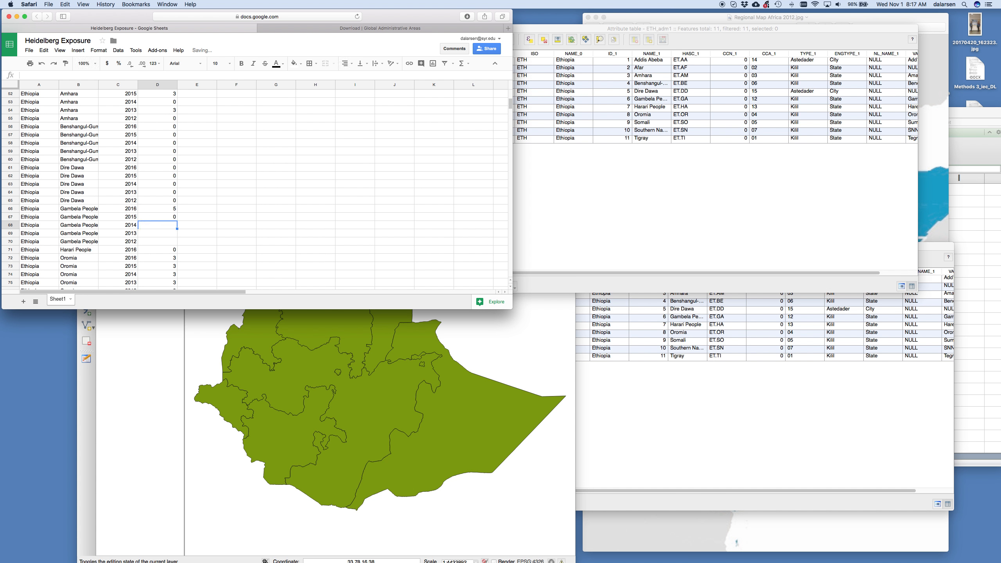
pyautogui.write('0')
pyautogui.press('Return')
pyautogui.write('0')
pyautogui.press('Return')
pyautogui.write('0')
pyautogui.press('Return')
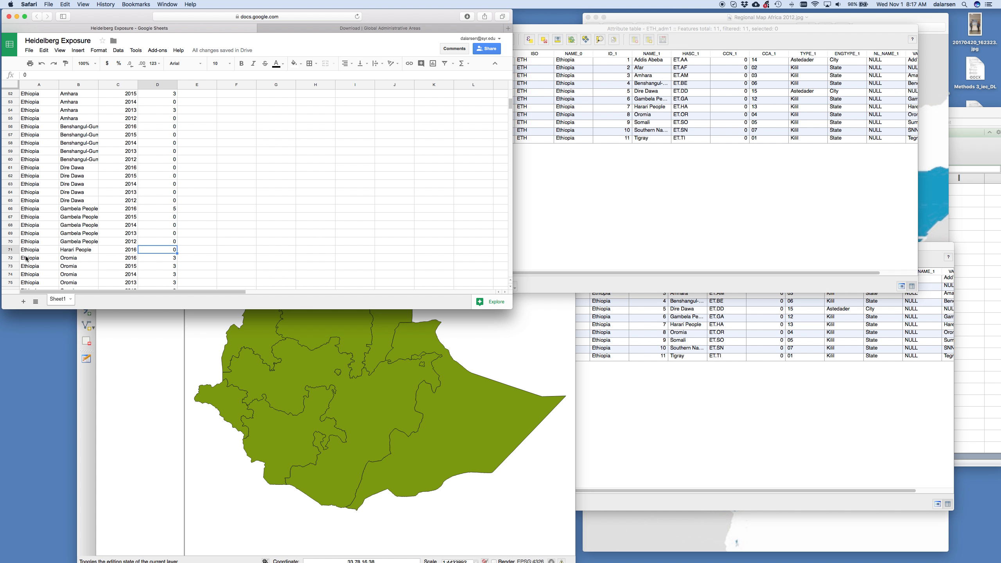
# - Insert four blank rows between the Harari People row and the 2016 Oromia row
pyautogui.moveTo(10, 258); pyautogui.dragTo(10, 282)
pyautogui.rightClick(10, 272)
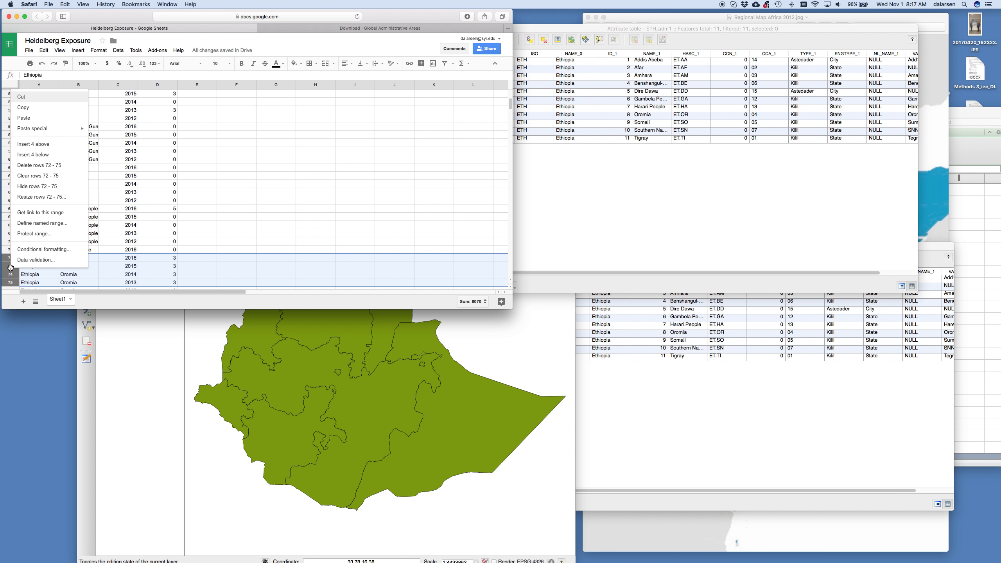
pyautogui.click(36, 144)
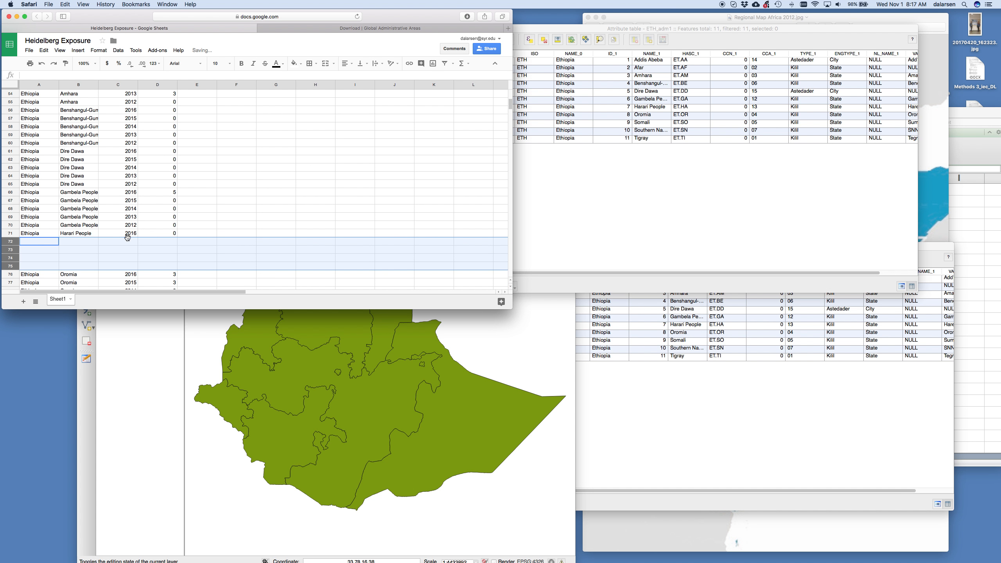
# - Copy the year formula from C70 into C72 to C75, and fill Ethiopia and Harari People down the same rows
pyautogui.click(132, 229)
pyautogui.press('super+c')
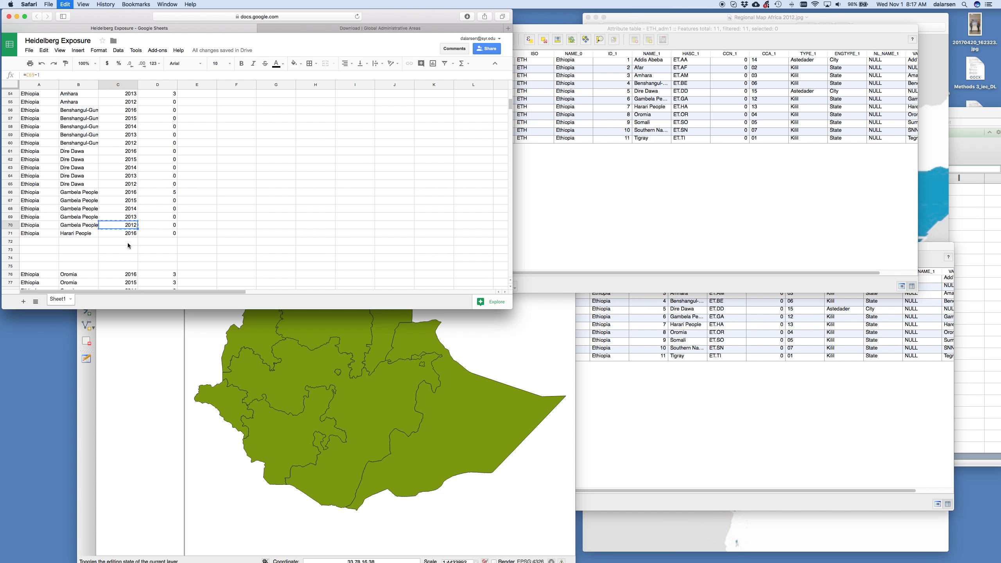
pyautogui.moveTo(127, 241); pyautogui.dragTo(132, 266)
pyautogui.press('super+v')
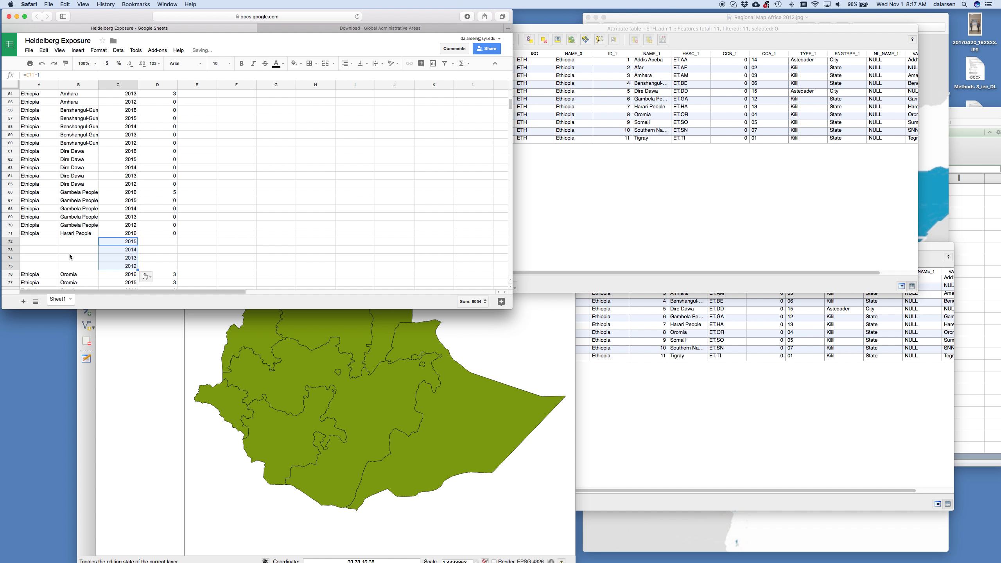
pyautogui.moveTo(35, 234); pyautogui.dragTo(96, 266)
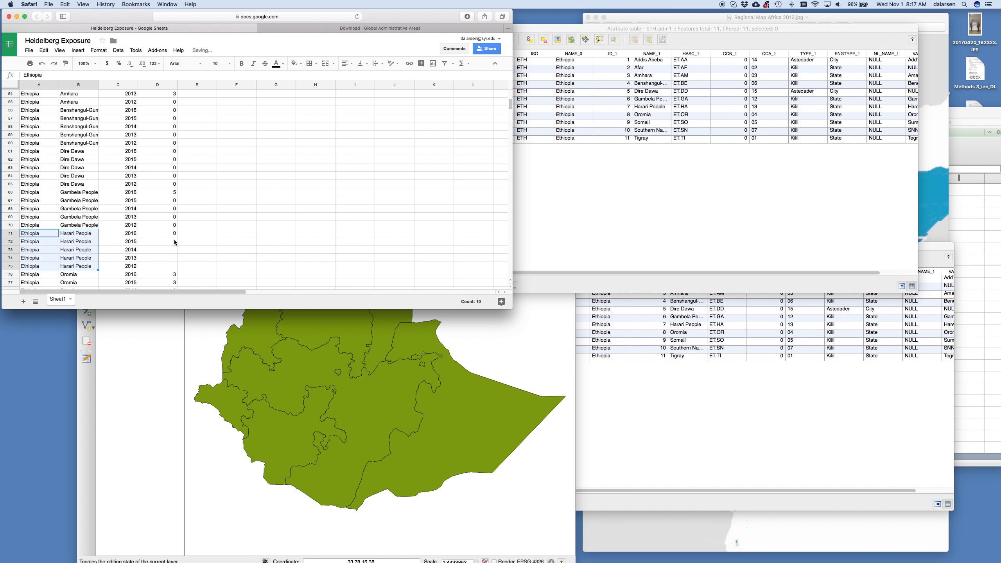
# - Enter conflict level 0 for the Harari People years 2015 to 2012 in D72 to D75
pyautogui.click(174, 240)
pyautogui.write('0 0 0 0')
pyautogui.press('Return')
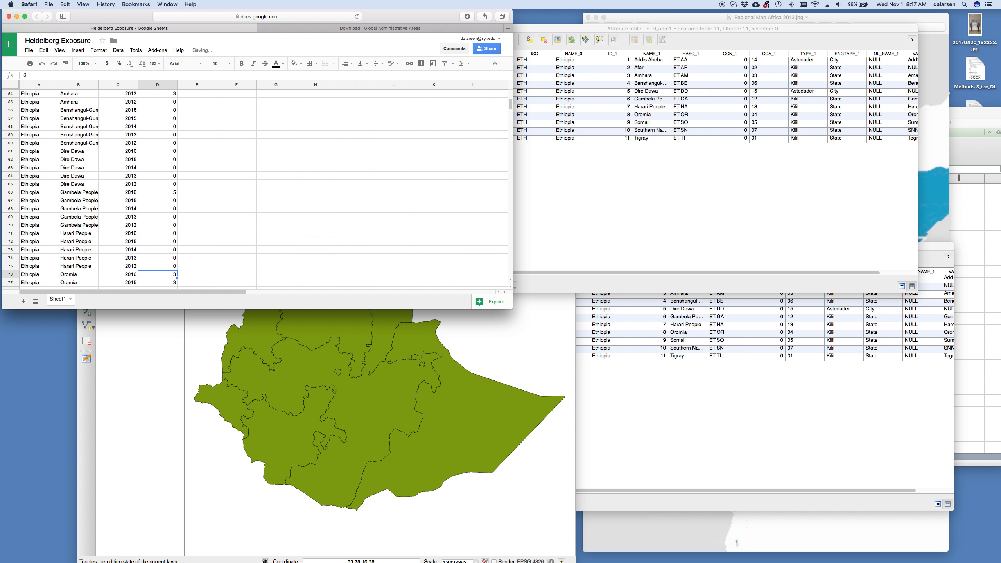
# - Insert one blank row between the 2014 and 2012 Somali rows
pyautogui.scroll(-2, 173, 242)
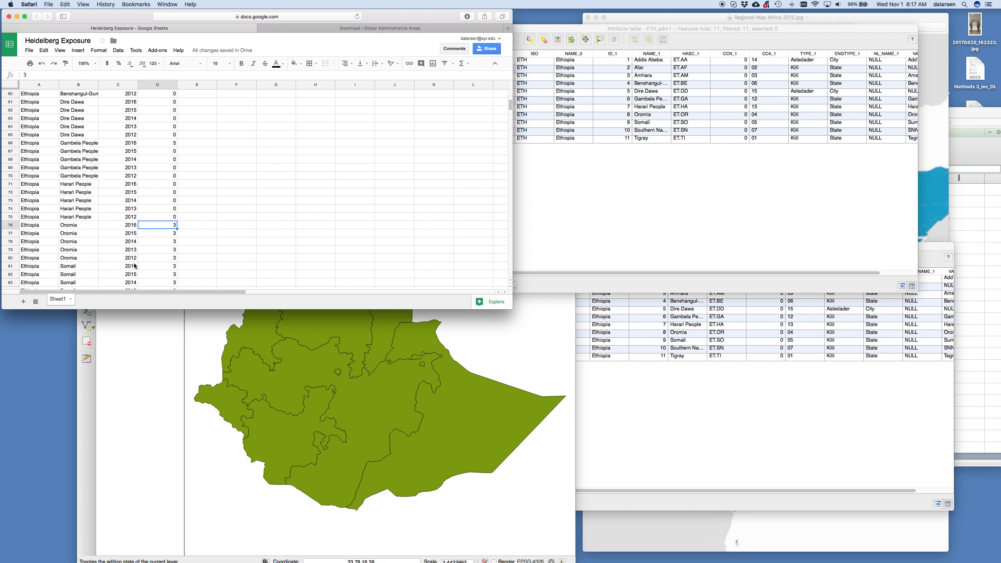
pyautogui.scroll(-1, 128, 271)
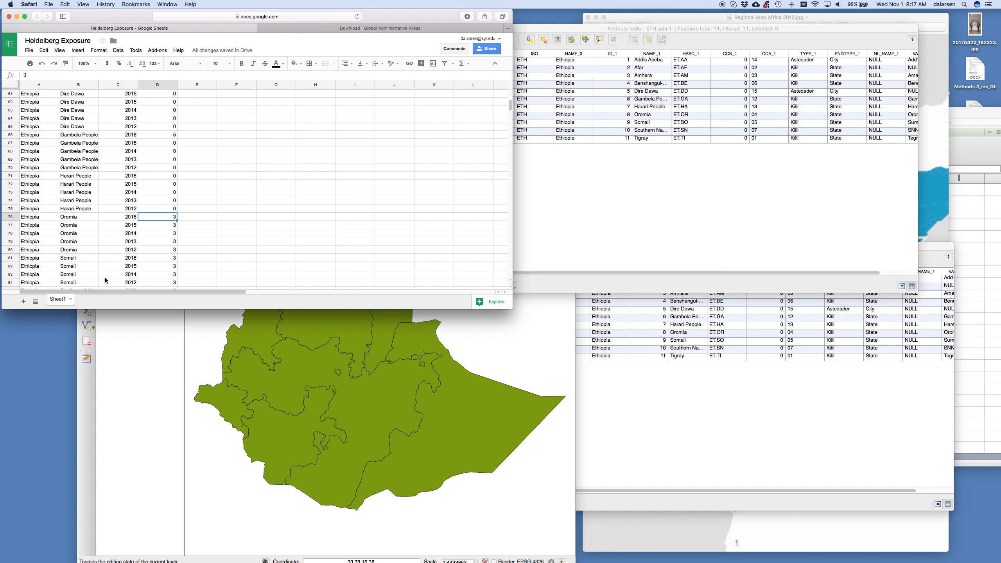
pyautogui.click(6, 281)
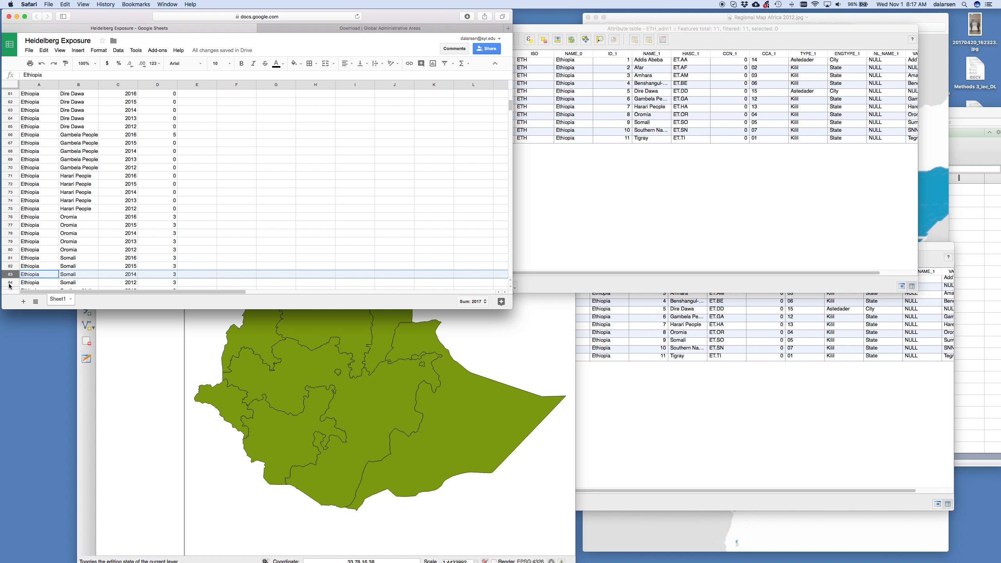
pyautogui.rightClick(7, 282)
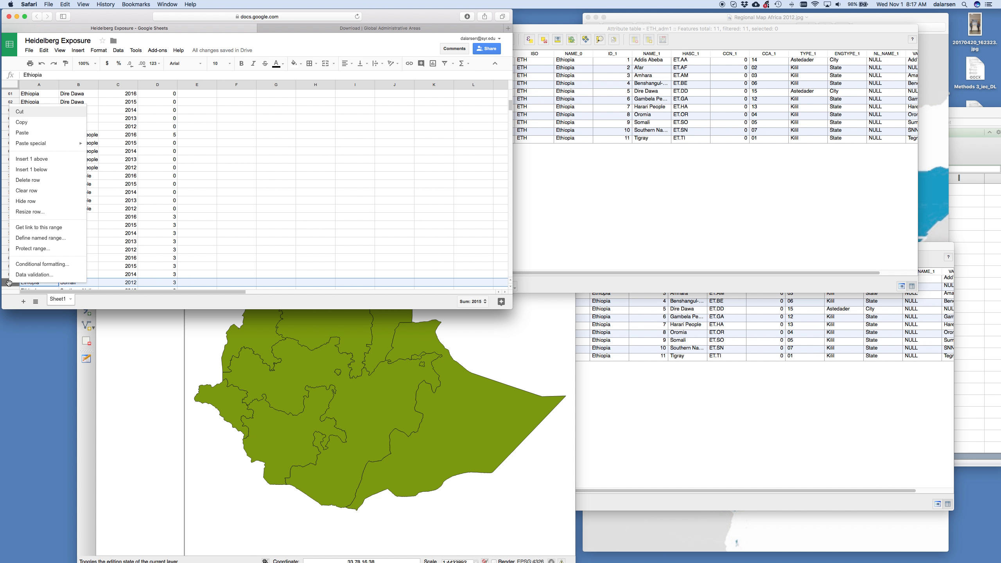
pyautogui.click(57, 158)
# - Complete the new row 84 with Ethiopia, Somali, the year 2013 and conflict level 0
pyautogui.moveTo(34, 276); pyautogui.dragTo(119, 283)
pyautogui.click(118, 283)
pyautogui.write('2013')
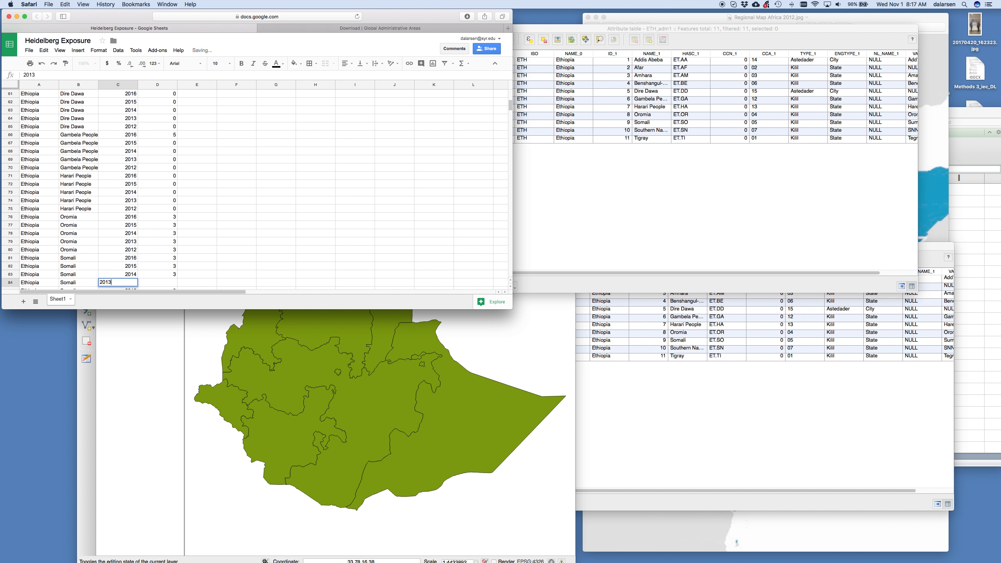
pyautogui.press('Tab')
pyautogui.write('0')
pyautogui.press('Return')
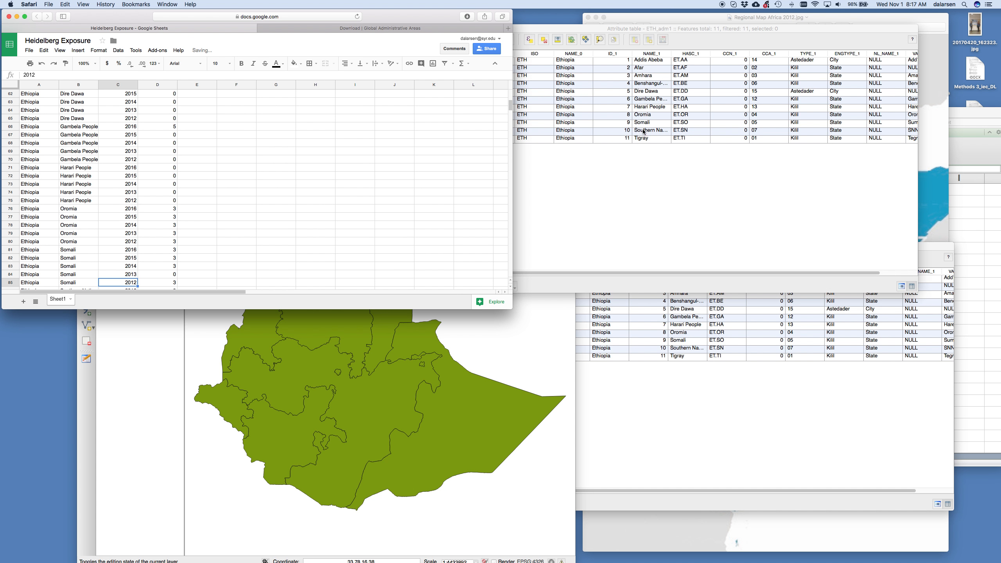
# - Insert three blank rows between the 2015 Southern Nations row and the 2016 Tigray row
pyautogui.scroll(-5, 139, 250)
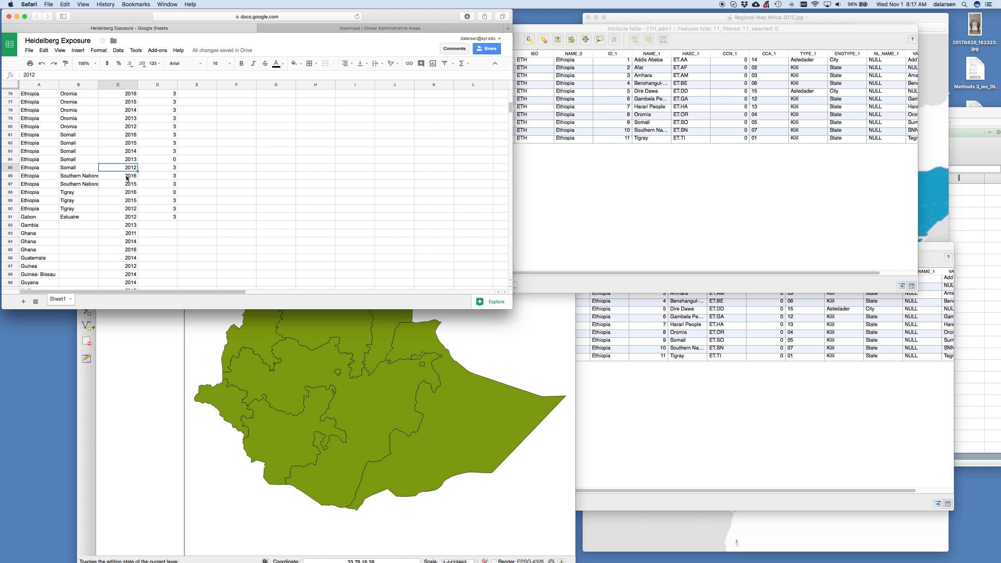
pyautogui.moveTo(11, 192); pyautogui.dragTo(10, 207)
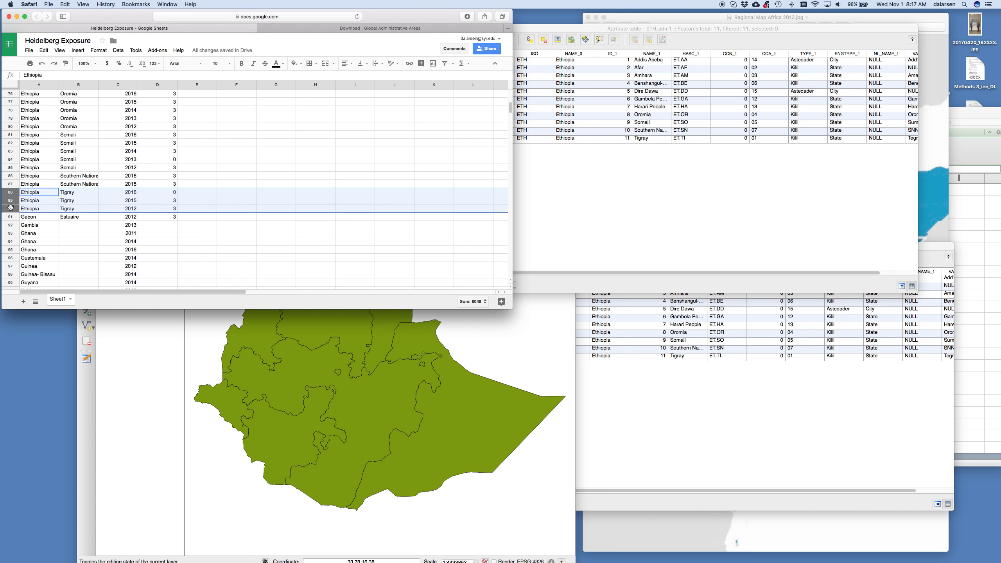
pyautogui.rightClick(10, 206)
pyautogui.click(32, 262)
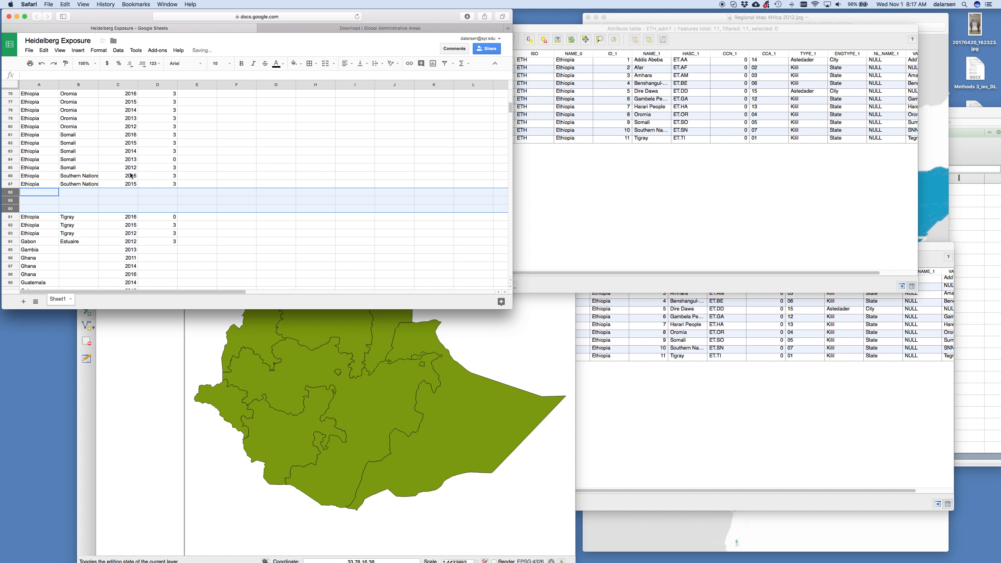
pyautogui.click(130, 127)
pyautogui.press('super+c')
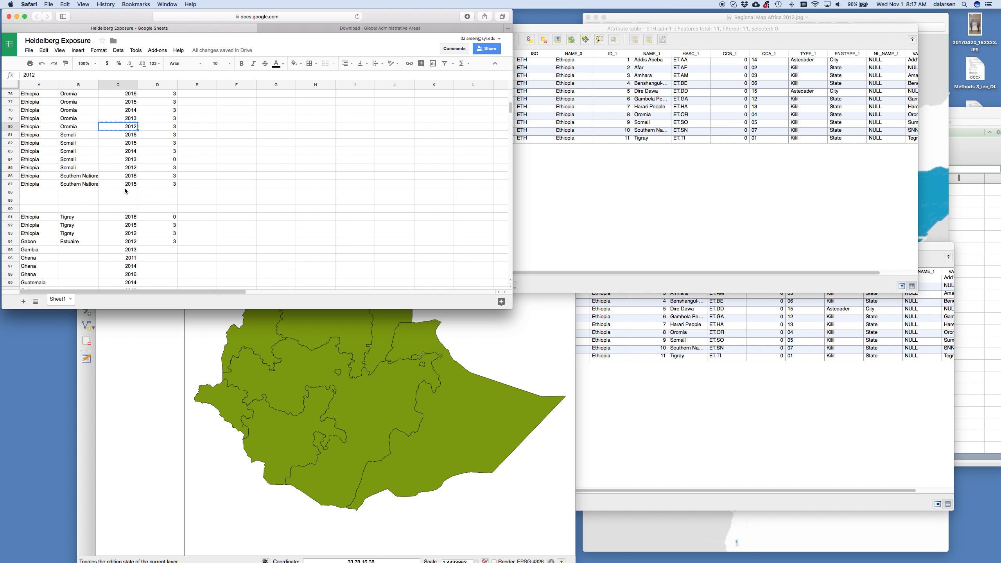
pyautogui.moveTo(126, 192); pyautogui.dragTo(126, 213)
pyautogui.press('super+v')
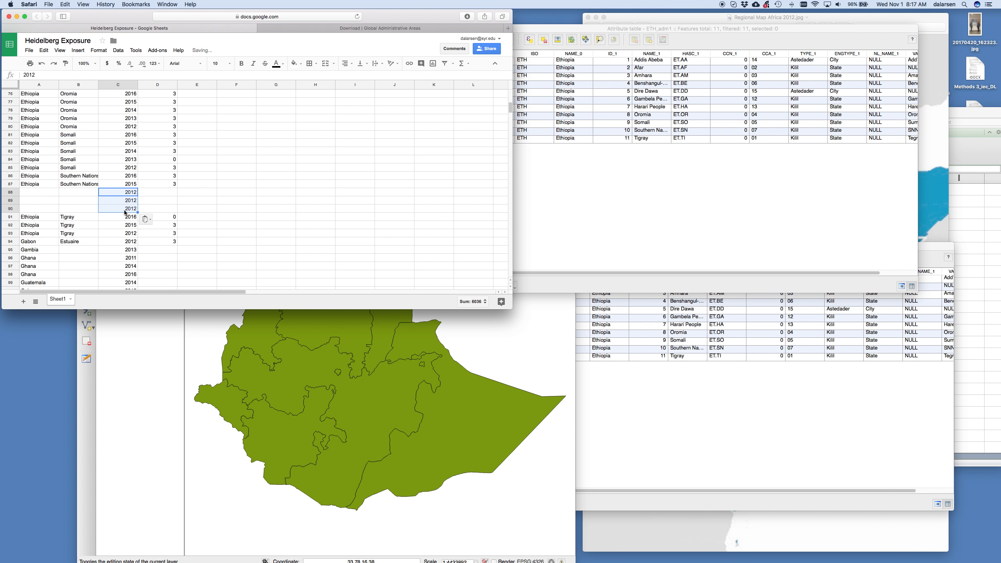
pyautogui.press('Delete')
# - Enter the years 2014, 2013 and 2012 in C88 to C90 for the blank rows above Tigray
pyautogui.write('2014')
pyautogui.press('Return')
pyautogui.write('2013')
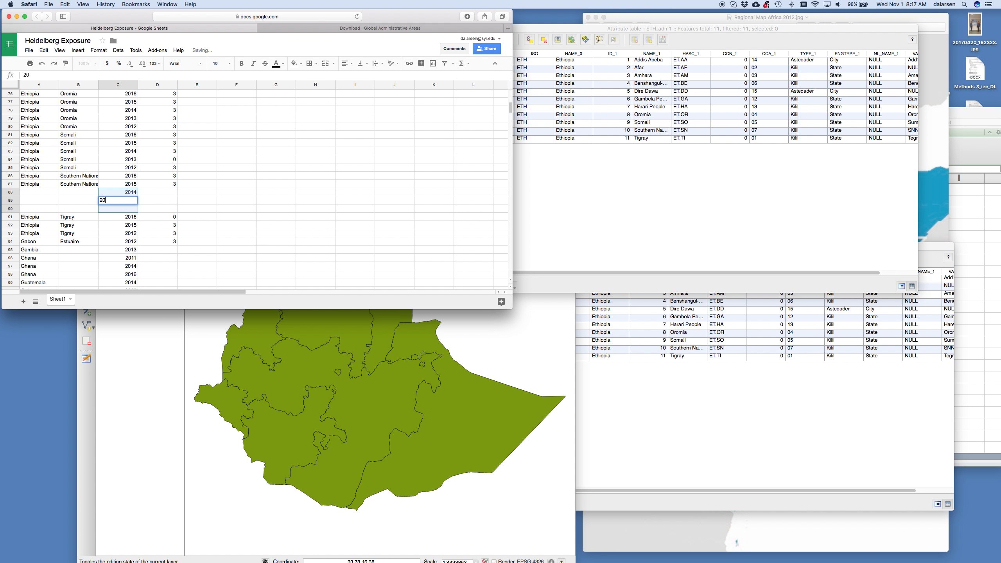
pyautogui.press('Return')
pyautogui.write('2012')
pyautogui.press('Return')
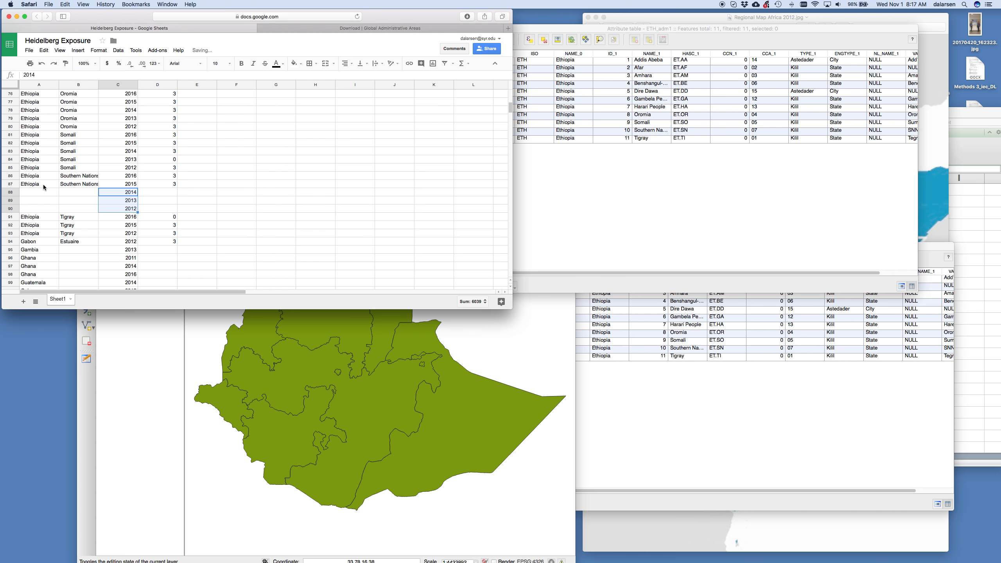
# - Fill Ethiopia and the Southern Nations region down through rows 88 to 90 and enter conflict level 0 in D88 to D90
pyautogui.moveTo(44, 187); pyautogui.dragTo(95, 207)
pyautogui.click(168, 195)
pyautogui.write('0')
pyautogui.press('Return')
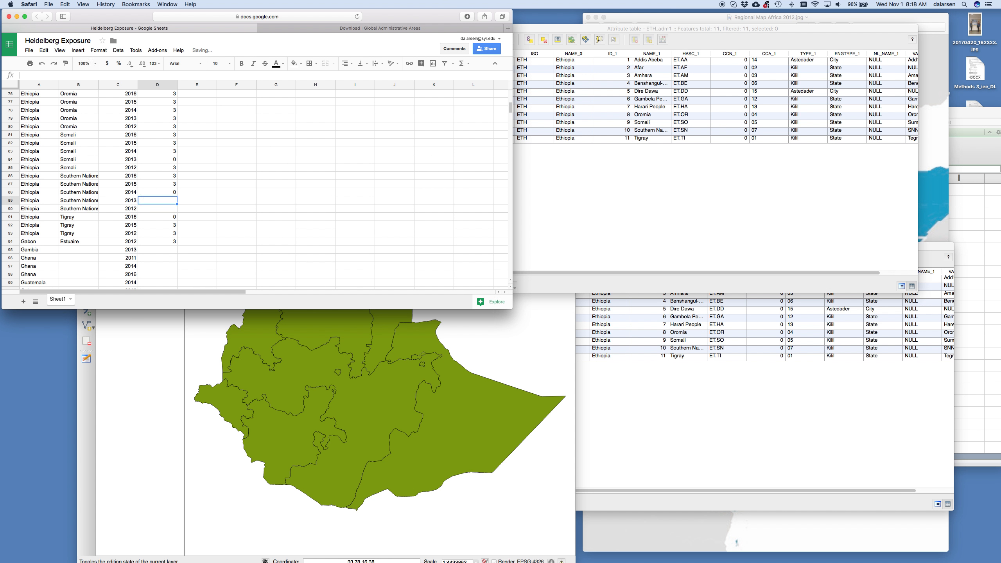
pyautogui.write('0')
pyautogui.press('Return')
pyautogui.write('0')
pyautogui.press('Return')
# - Insert two blank rows between the 2015 and 2012 Tigray rows
pyautogui.click(693, 156)
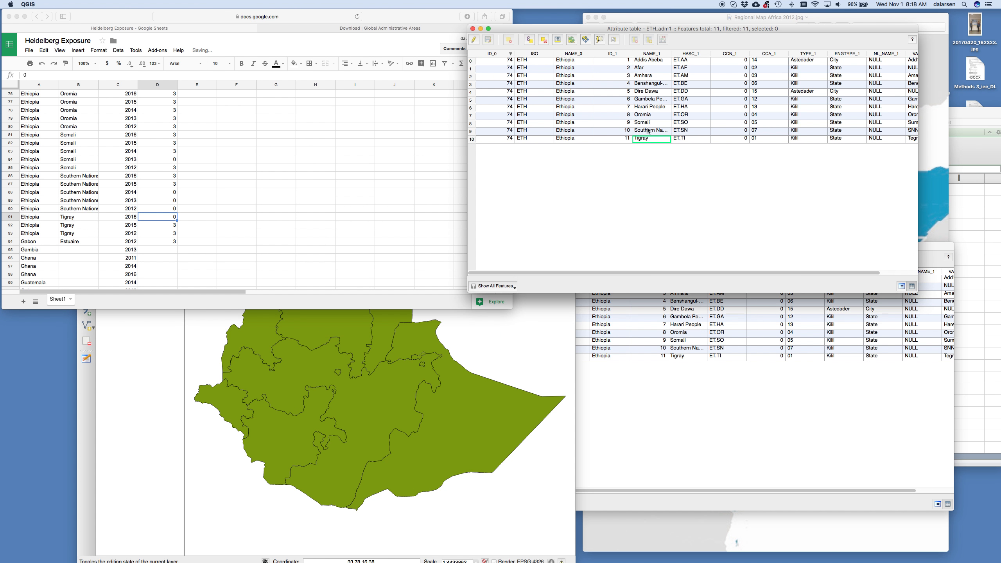
pyautogui.click(11, 235)
pyautogui.moveTo(11, 236); pyautogui.dragTo(11, 241)
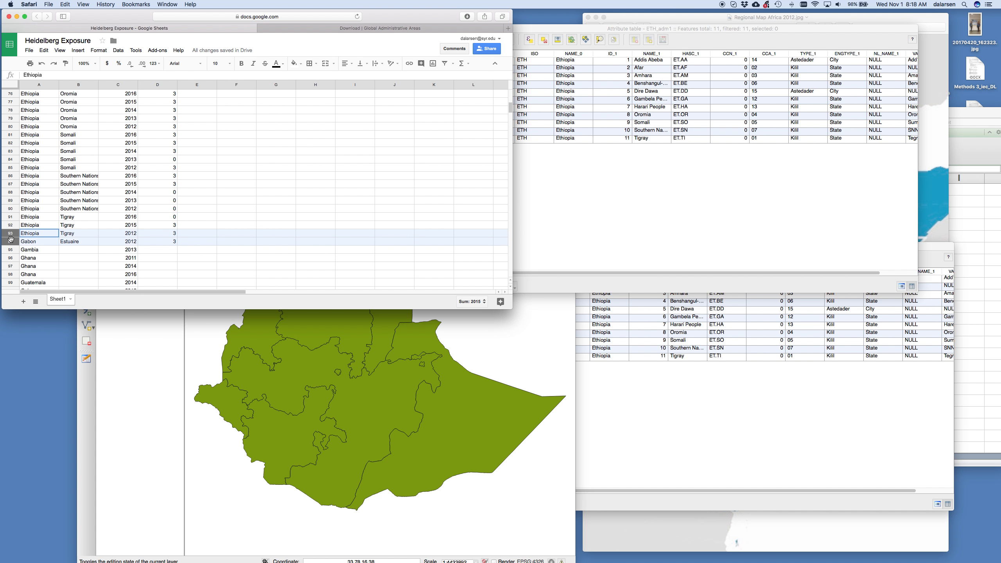
pyautogui.rightClick(11, 240)
pyautogui.click(54, 120)
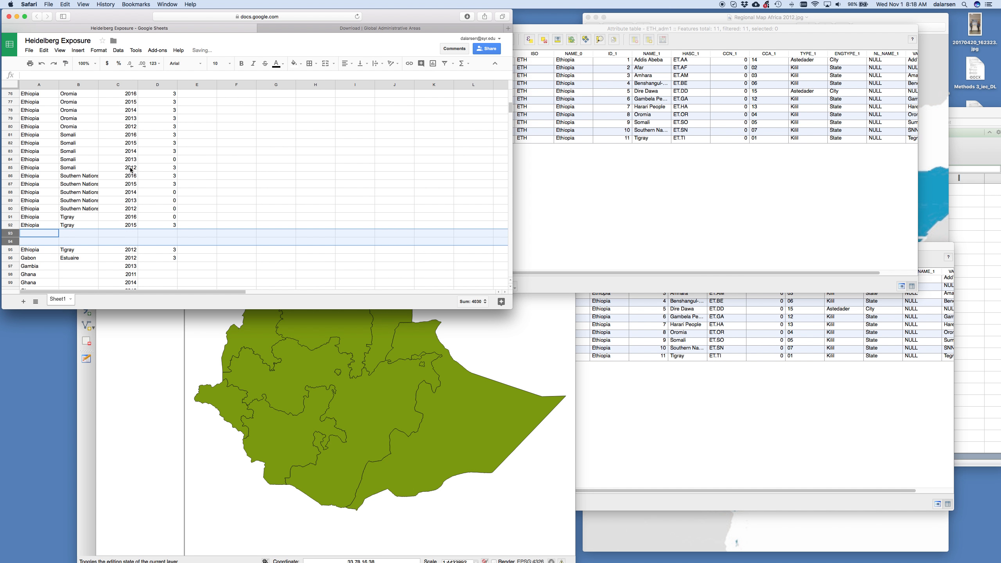
# - Fill Ethiopia and Tigray down into rows 93 and 94 and enter the years 2014 and 2013
pyautogui.click(41, 235)
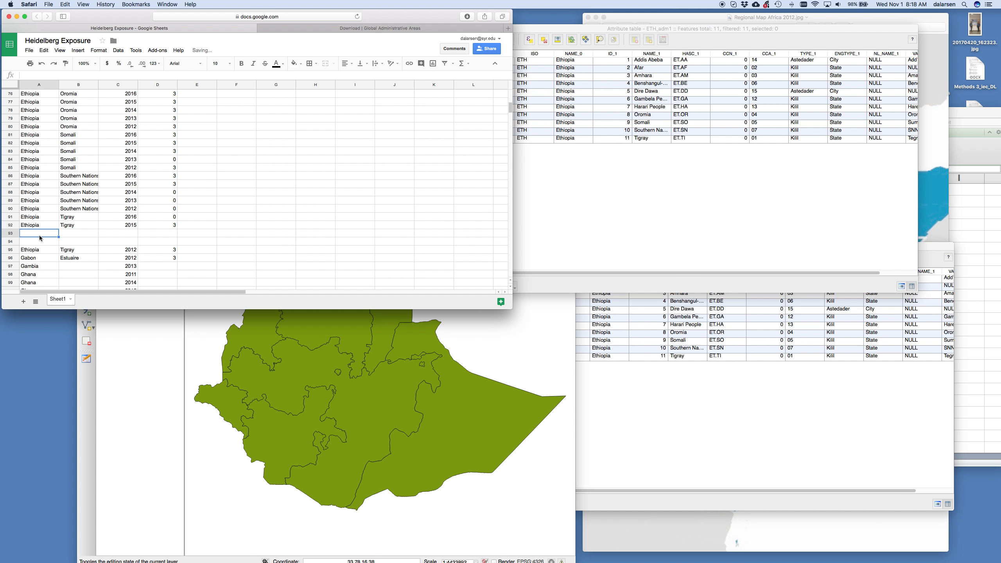
pyautogui.moveTo(39, 225); pyautogui.dragTo(97, 241)
pyautogui.click(132, 233)
pyautogui.write('2014')
pyautogui.press('Return')
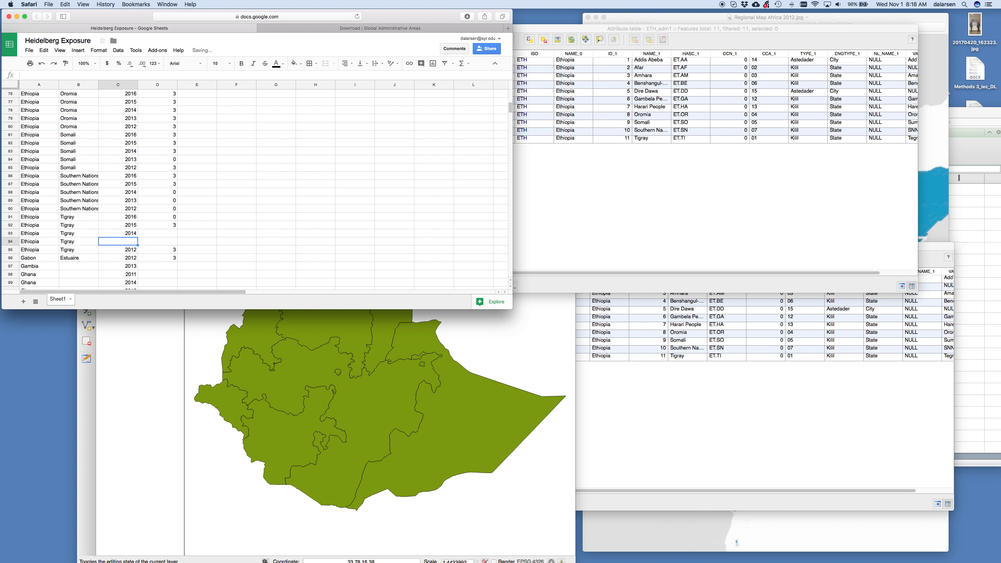
pyautogui.write('2013')
pyautogui.press('Tab')
# - Enter conflict level 0 for the 2014 and 2013 Tigray rows in D93 and D94
pyautogui.press('Up')
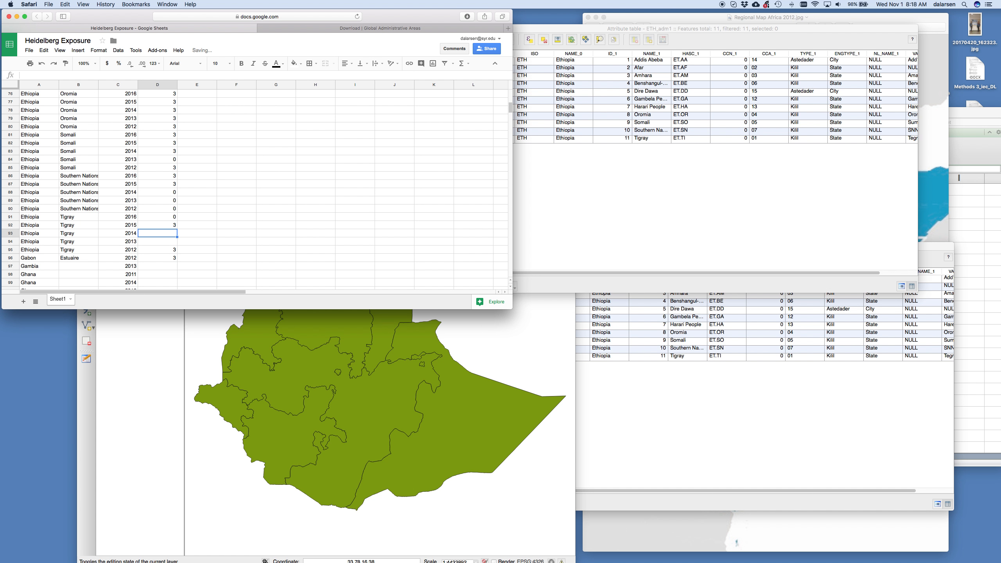
pyautogui.write('0')
pyautogui.press('Return')
pyautogui.write('0')
pyautogui.press('Return')
pyautogui.scroll(-15, 162, 245)
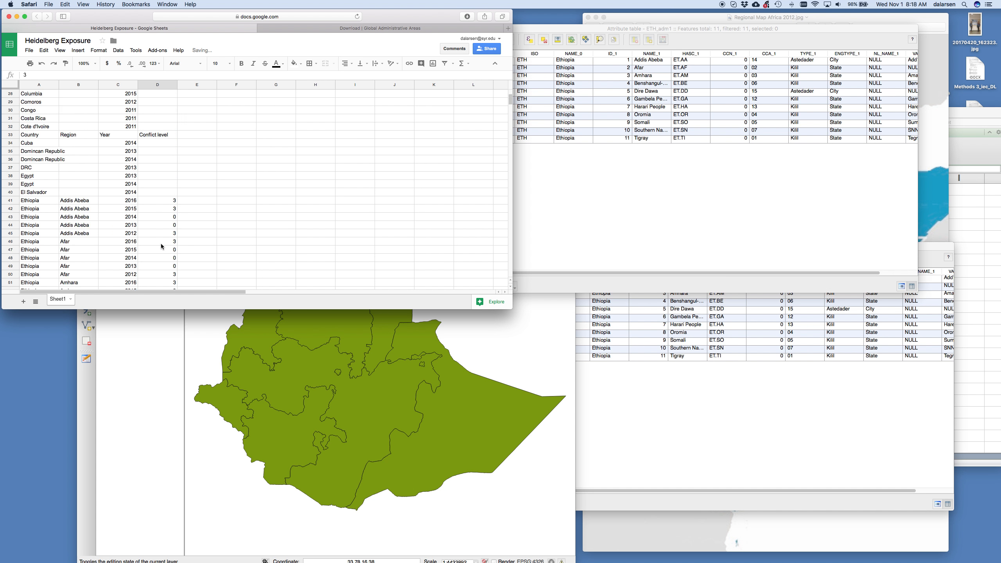
pyautogui.scroll(20, 161, 244)
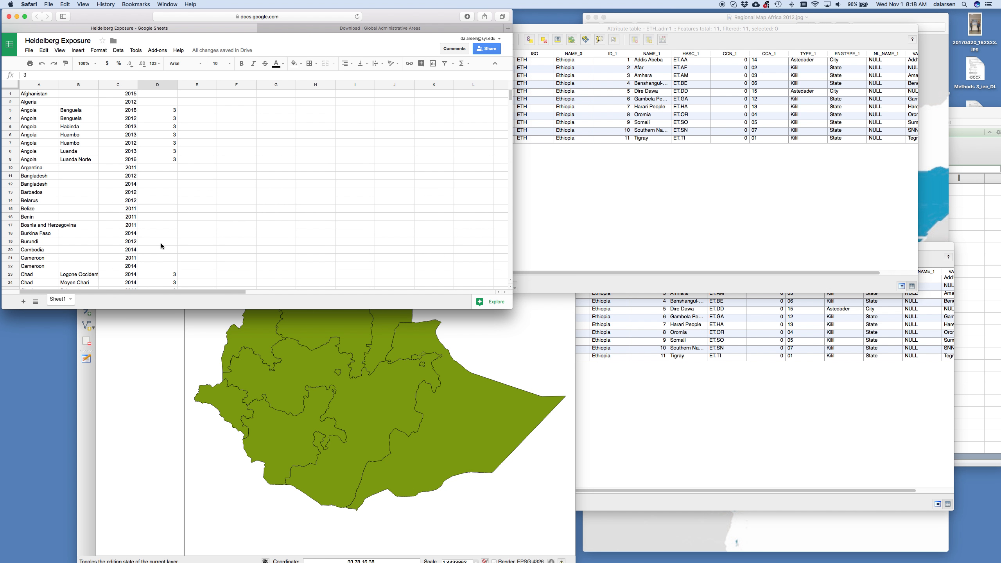
pyautogui.scroll(-20, 161, 245)
pyautogui.scroll(20, 161, 246)
# - Switch to QGIS, remove the ETH_adm1 layer, and close the Regional Map Africa 2012 image in Preview
pyautogui.click(512, 360)
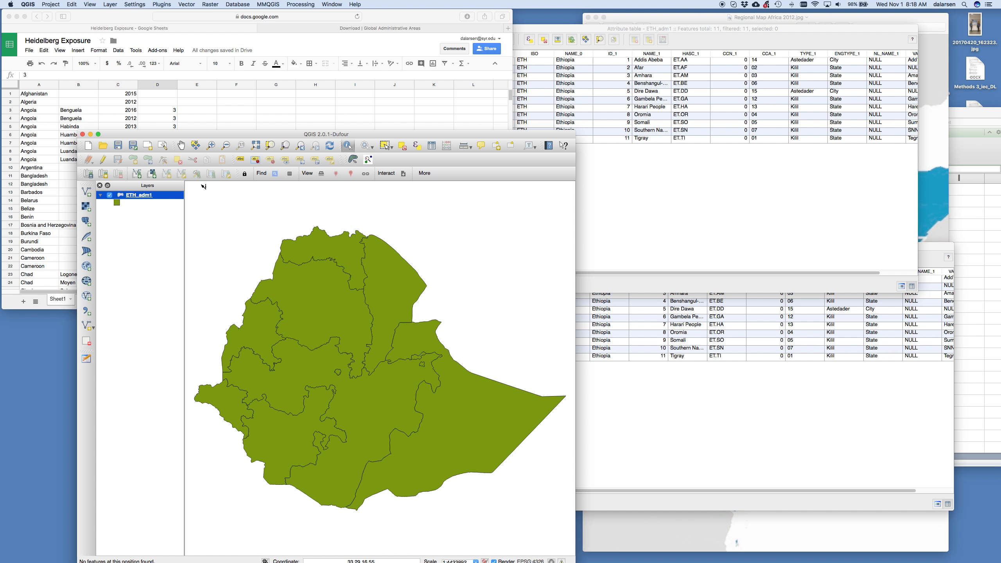
pyautogui.rightClick(158, 195)
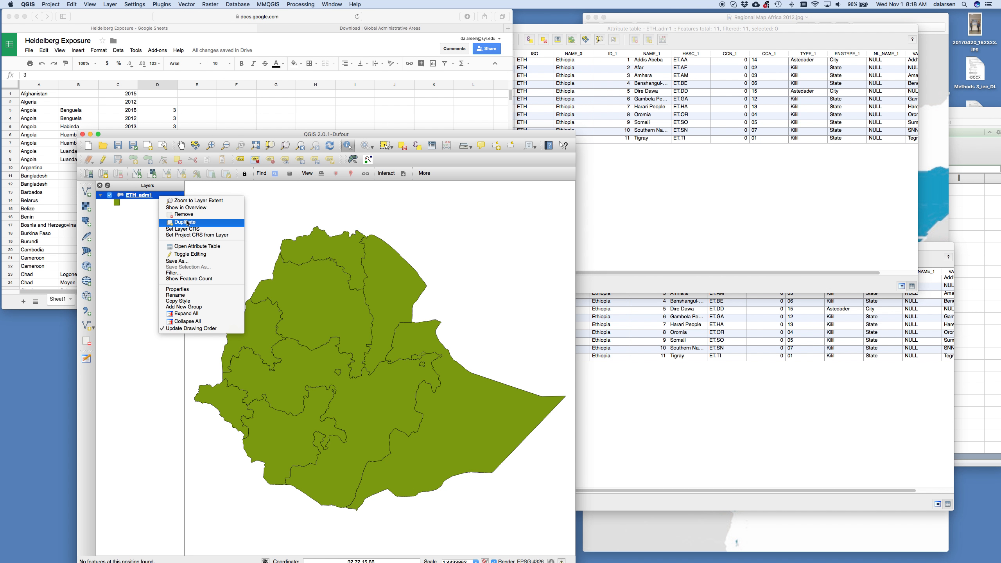
pyautogui.click(442, 194)
pyautogui.click(725, 217)
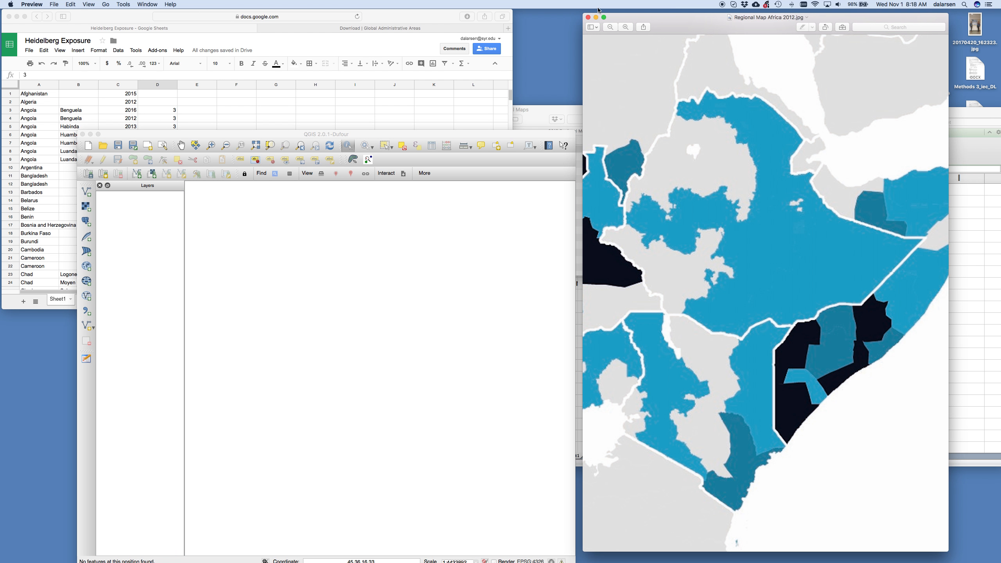
pyautogui.click(587, 17)
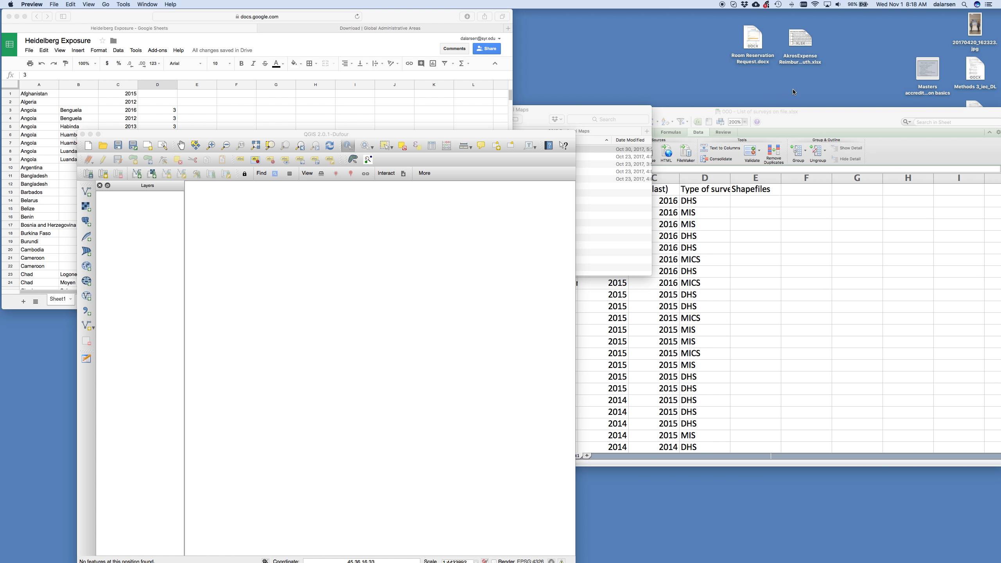
# - Move the 2012 Regional Maps window clear of the Excel survey list and select the Ghana row in that list
pyautogui.moveTo(568, 109); pyautogui.dragTo(799, 47)
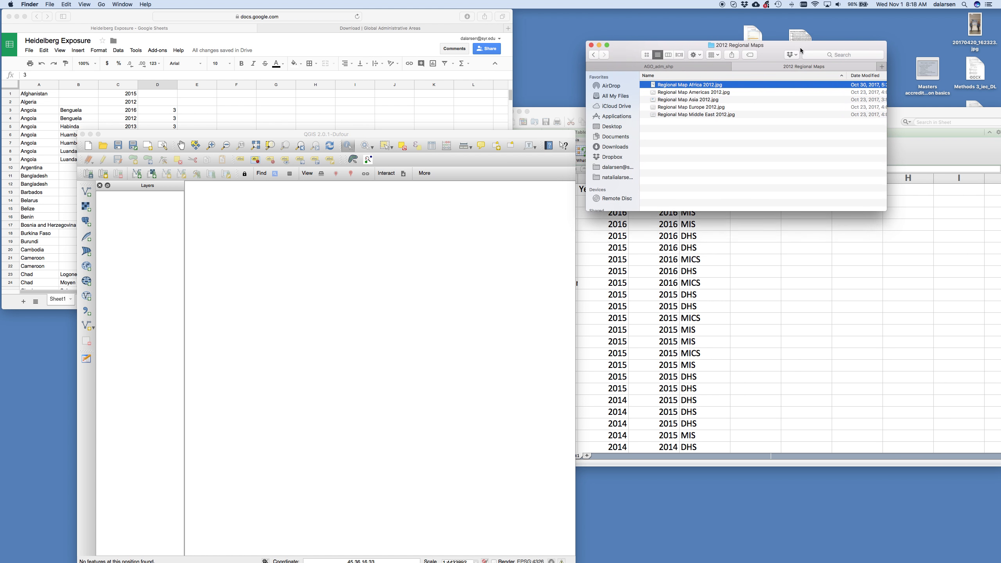
pyautogui.click(675, 256)
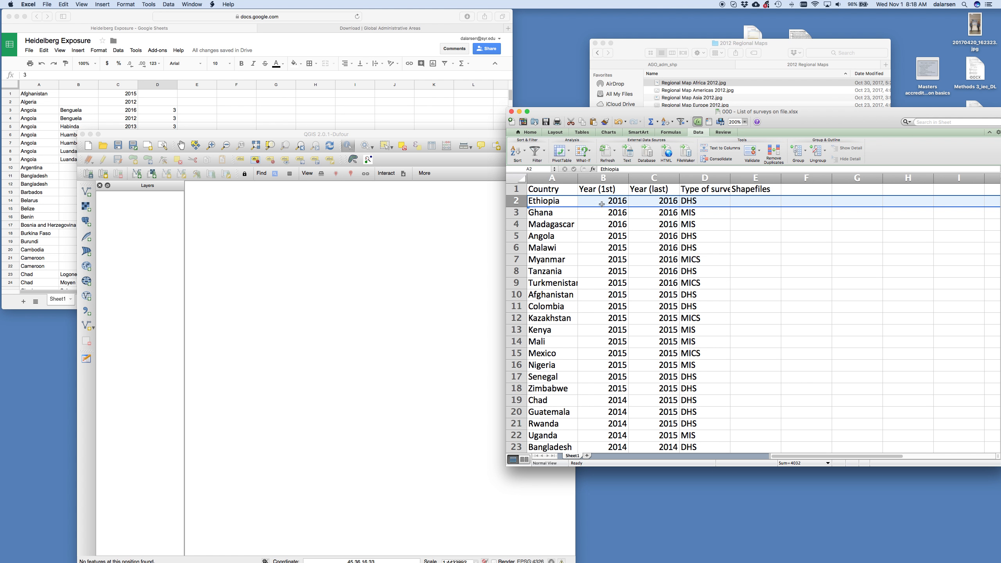
pyautogui.click(514, 213)
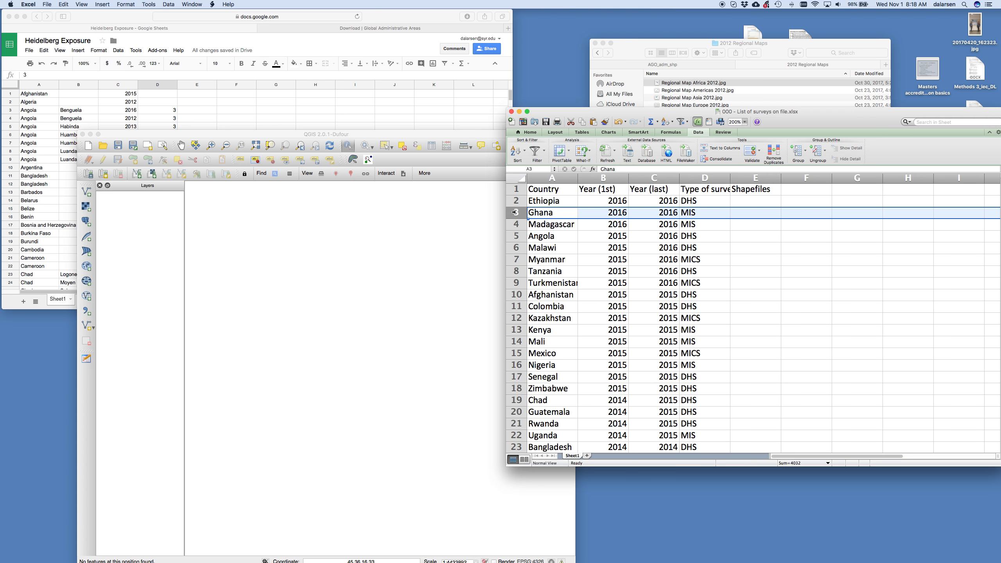
# - Switch to Safari and open the download page of the Global Administrative Areas site
pyautogui.click(678, 44)
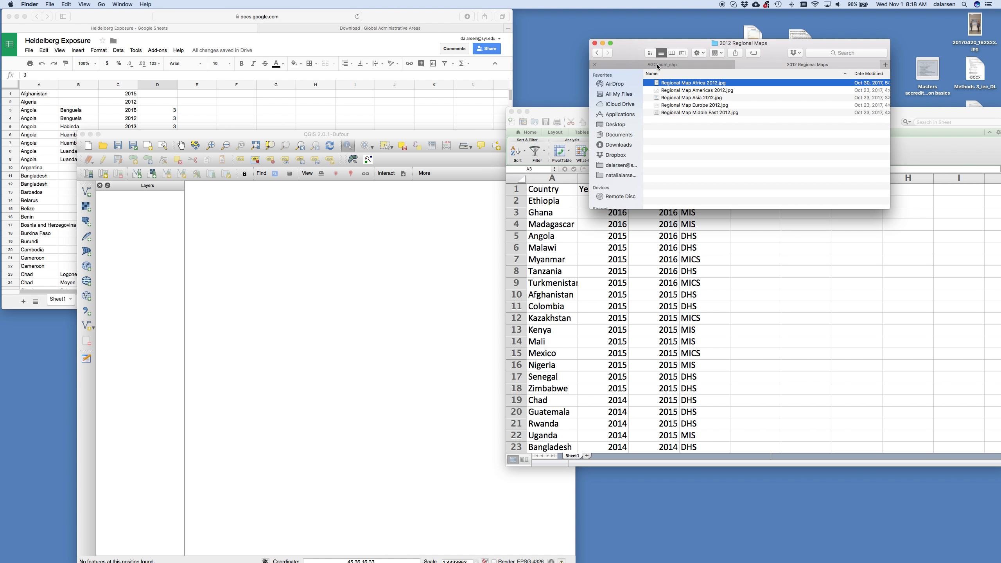
pyautogui.click(320, 37)
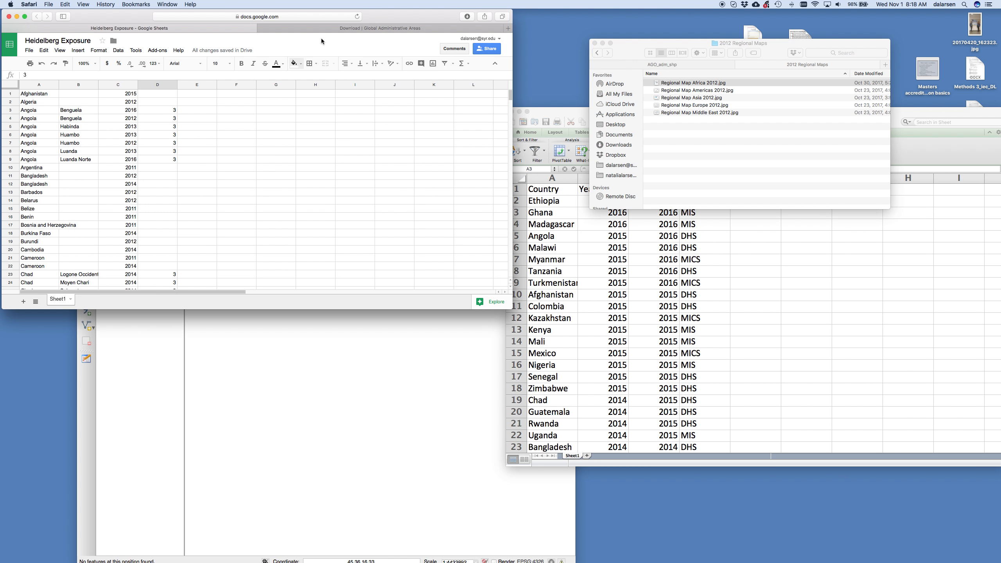
pyautogui.click(336, 27)
pyautogui.click(93, 84)
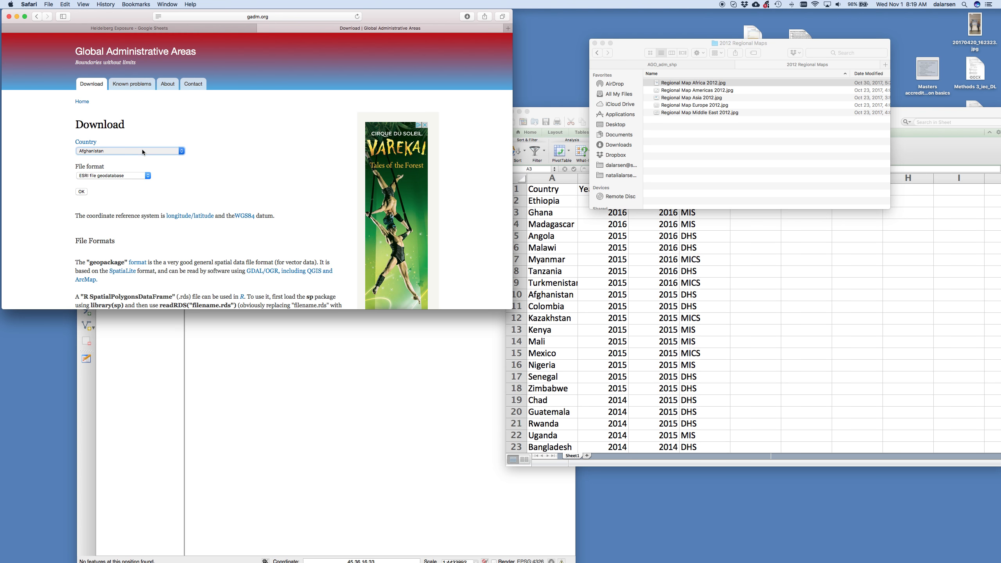
# - Download the Ghana administrative areas as an ESRI file geodatabase
pyautogui.click(142, 150)
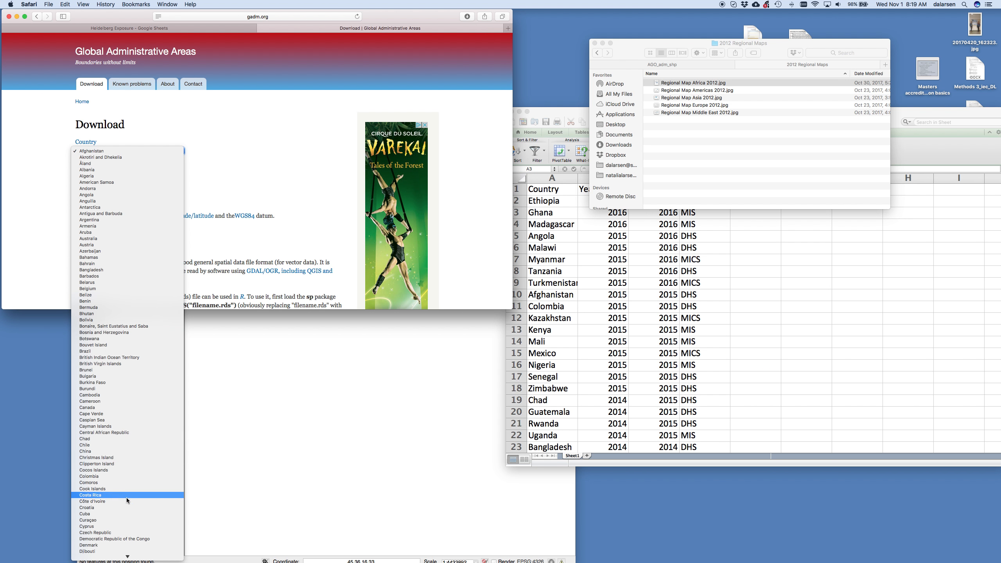
pyautogui.scroll(-4, 125, 511)
pyautogui.scroll(-5, 129, 521)
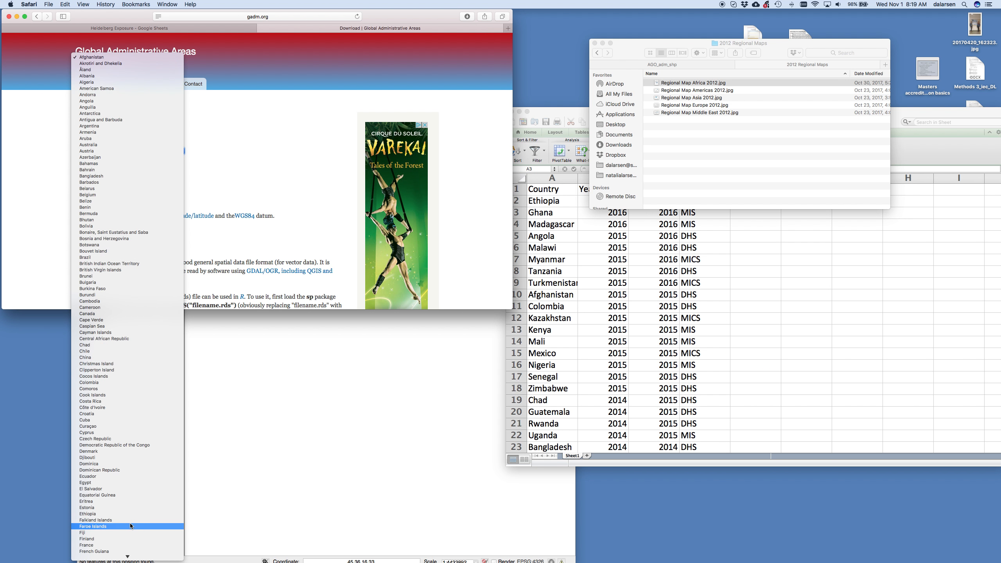
pyautogui.click(133, 532)
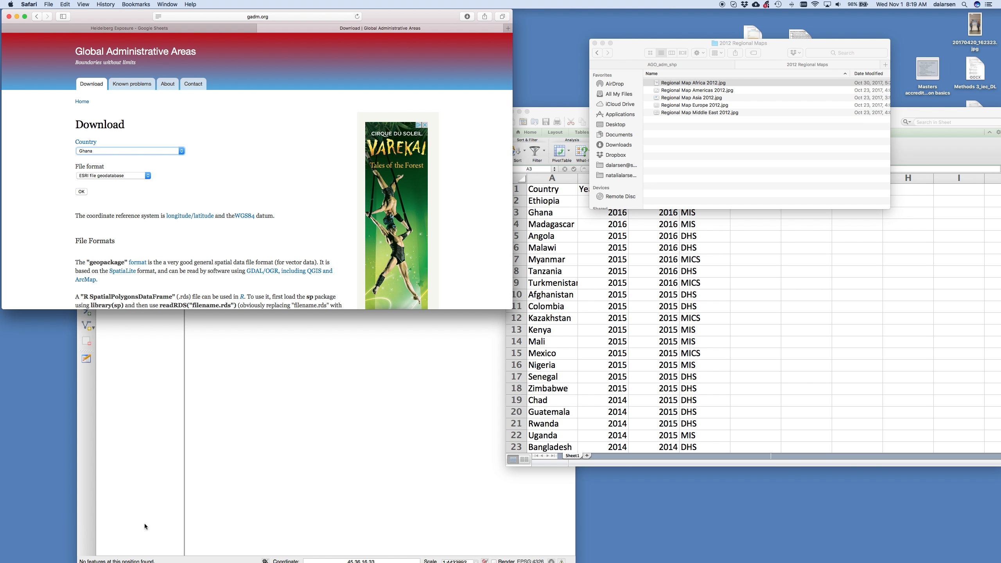
pyautogui.click(84, 193)
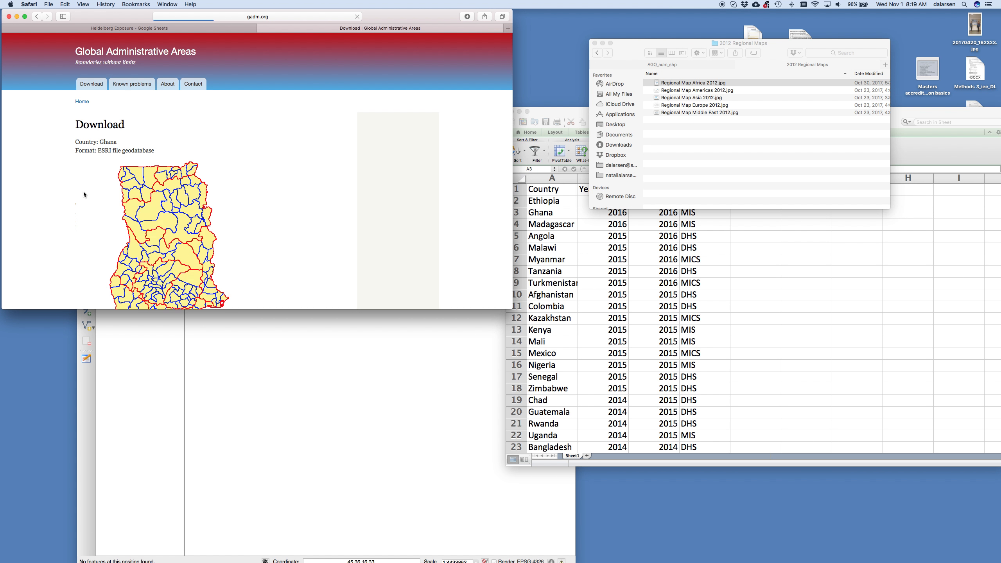
pyautogui.scroll(-3, 216, 260)
pyautogui.click(102, 286)
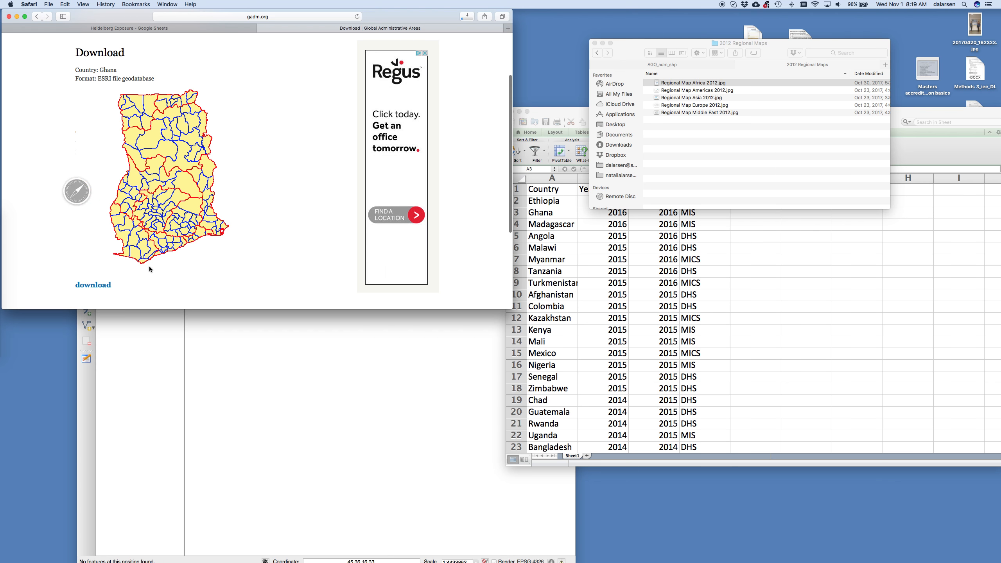
# - Switch to Finder and open GHA_adm.gdb inside the downloaded GHA_adm_gdb folder to examine its files
pyautogui.click(697, 59)
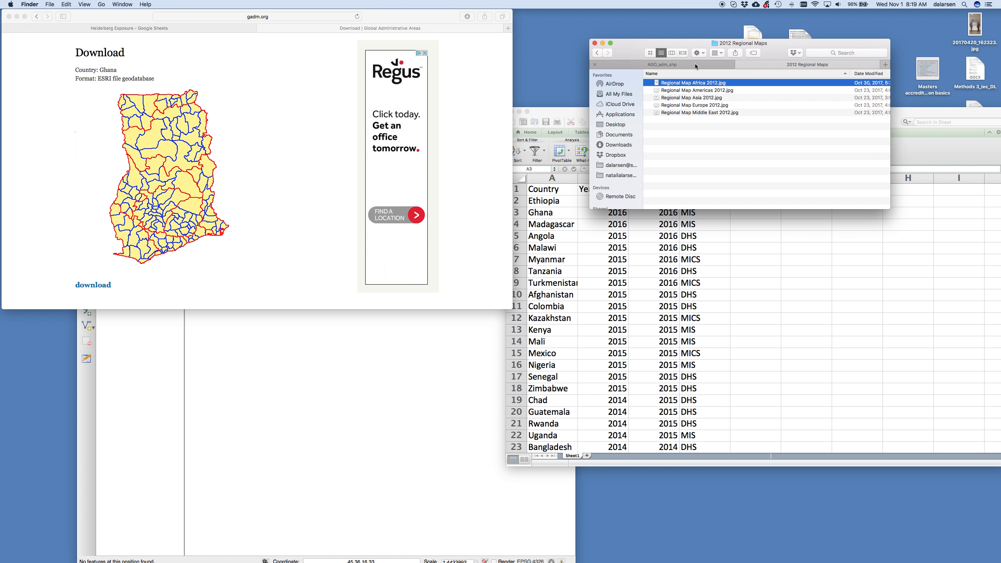
pyautogui.click(595, 50)
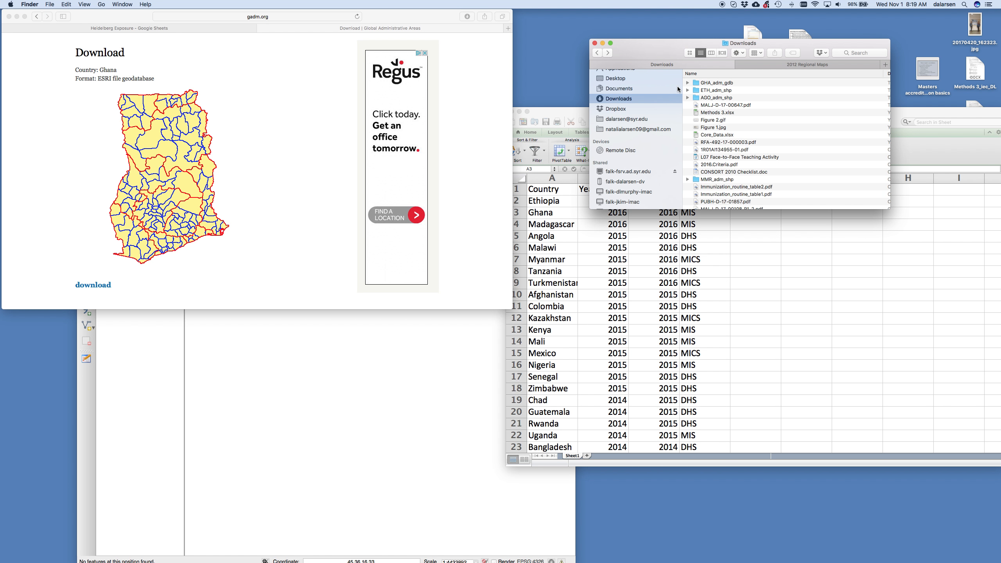
pyautogui.doubleClick(717, 84)
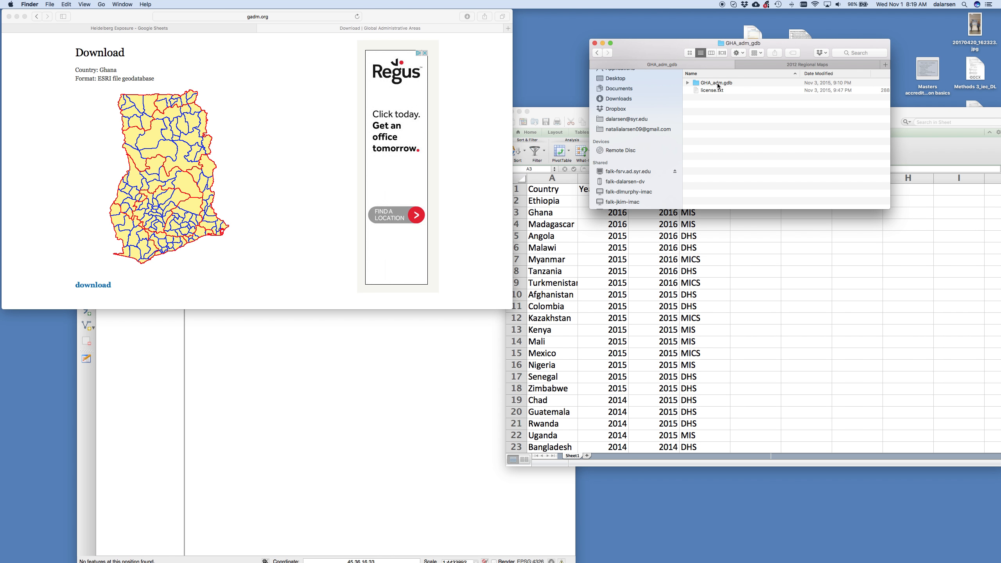
pyautogui.doubleClick(718, 84)
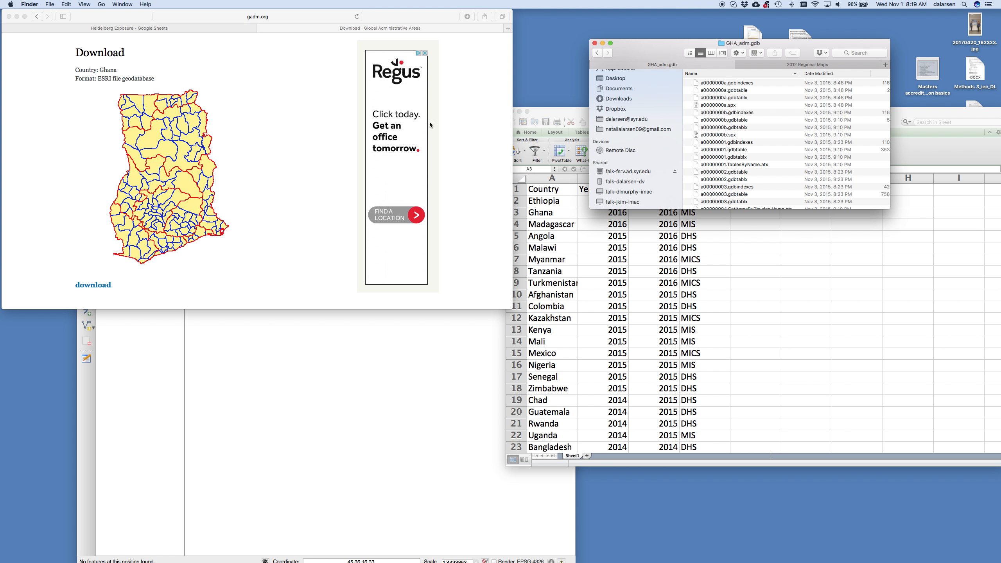
# - Switch to Safari and download the Ghana administrative areas from the Global Administrative Areas site as a Shapefile
pyautogui.click(255, 161)
pyautogui.scroll(5, 243, 170)
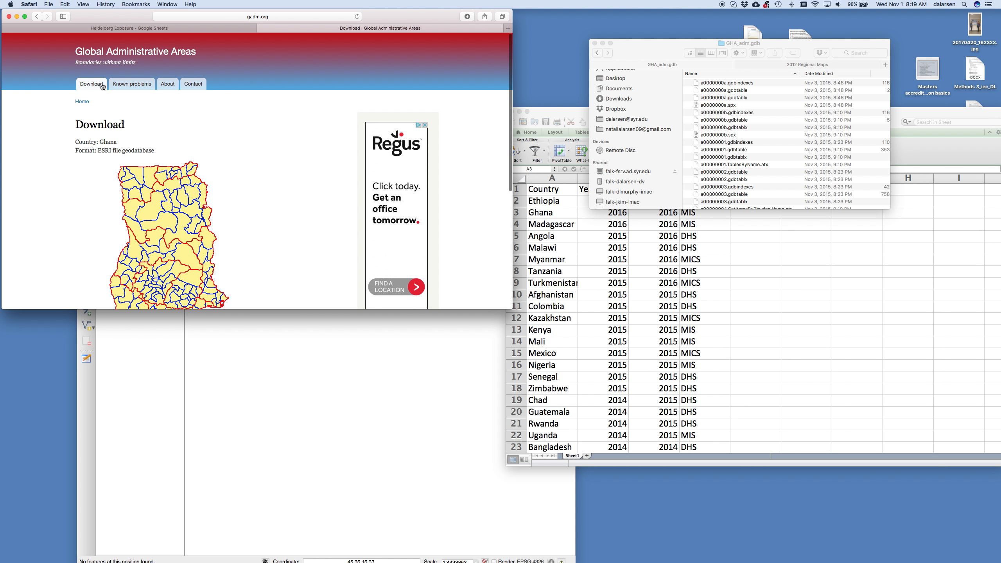
pyautogui.click(101, 85)
pyautogui.click(131, 151)
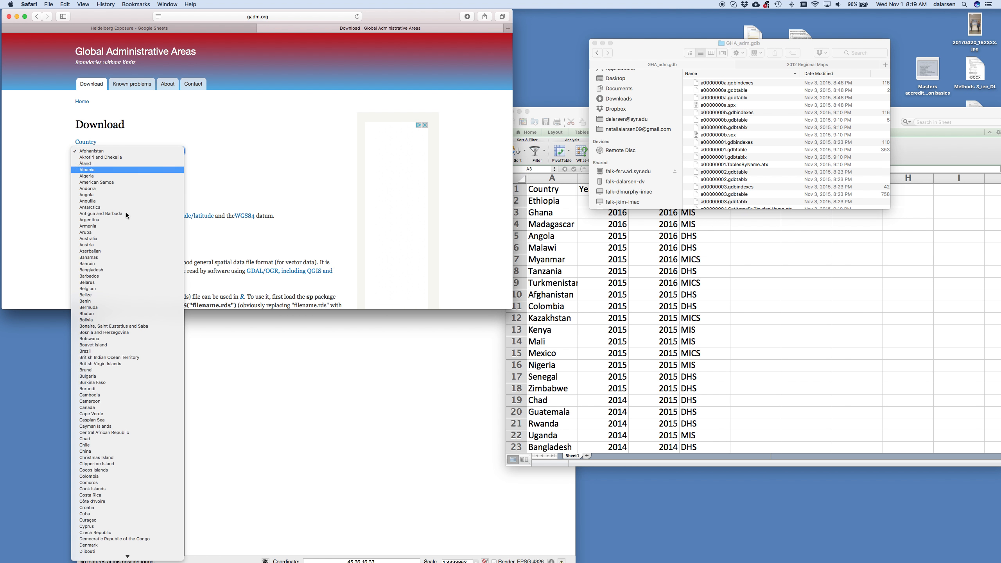
pyautogui.scroll(-5, 130, 482)
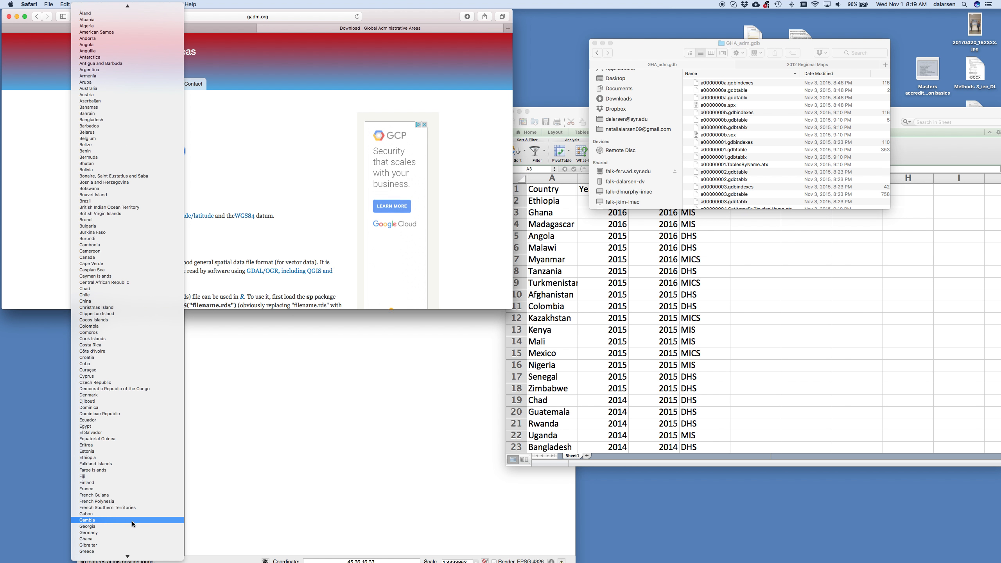
pyautogui.click(132, 538)
pyautogui.click(110, 176)
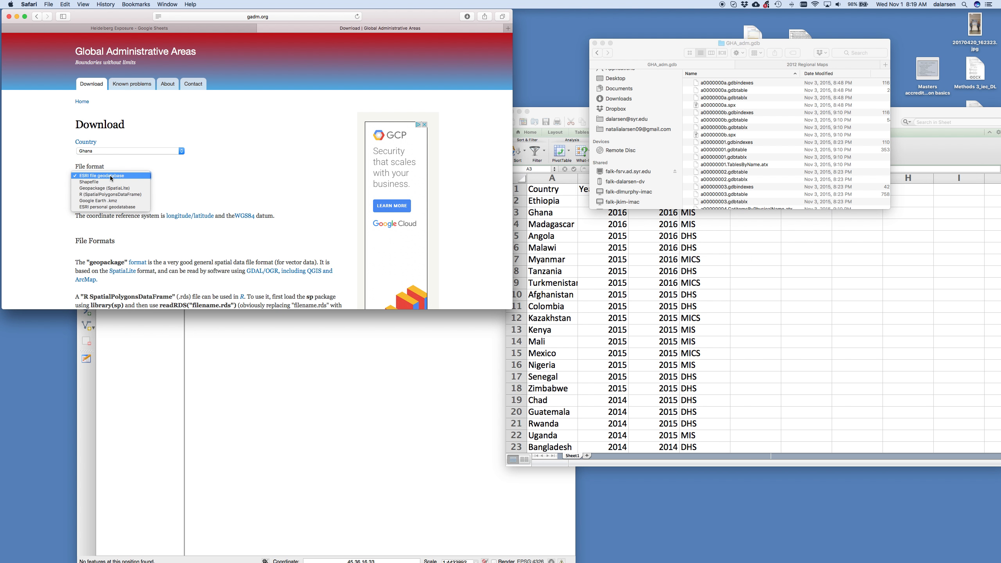
pyautogui.click(111, 181)
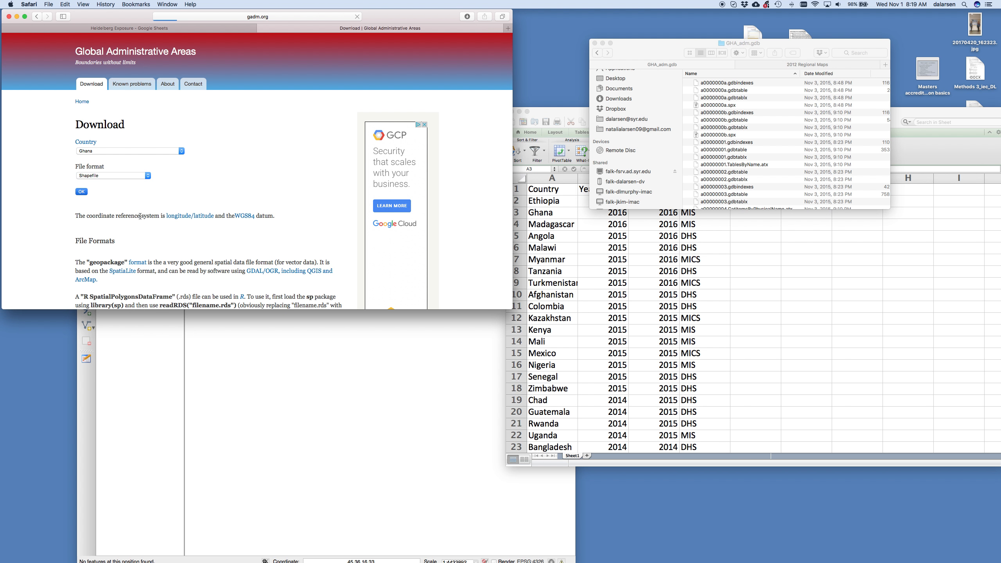
pyautogui.scroll(-5, 91, 177)
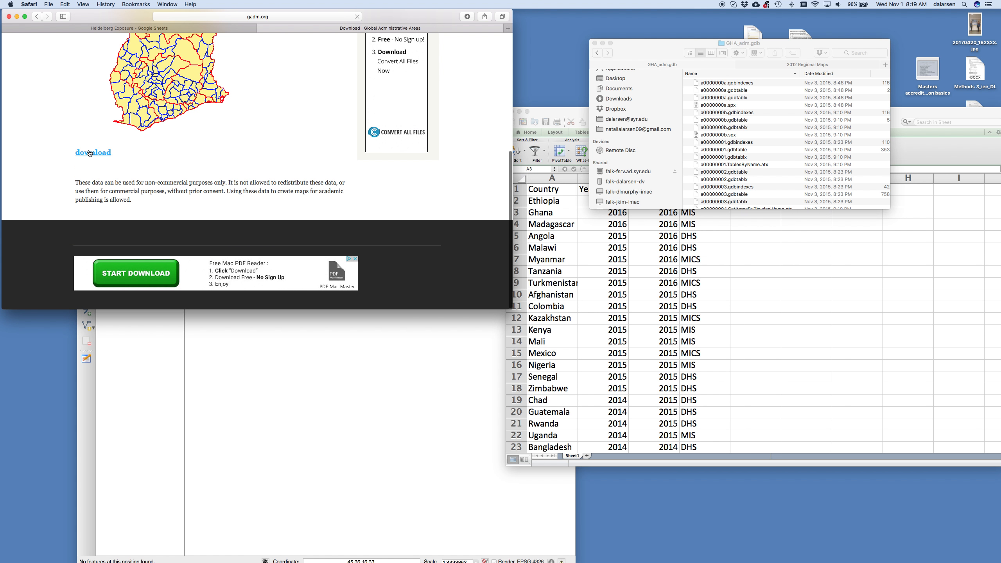
pyautogui.click(90, 153)
# - Switch to Finder and load GHA_adm1.shp from the GHA_adm_shp folder in Downloads into QGIS
pyautogui.click(699, 82)
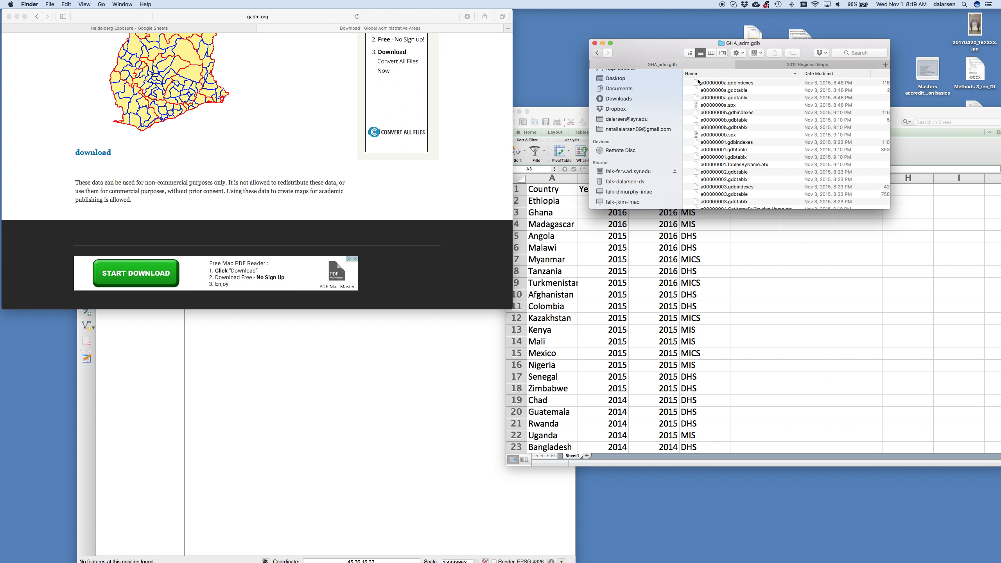
pyautogui.click(597, 54)
pyautogui.click(618, 98)
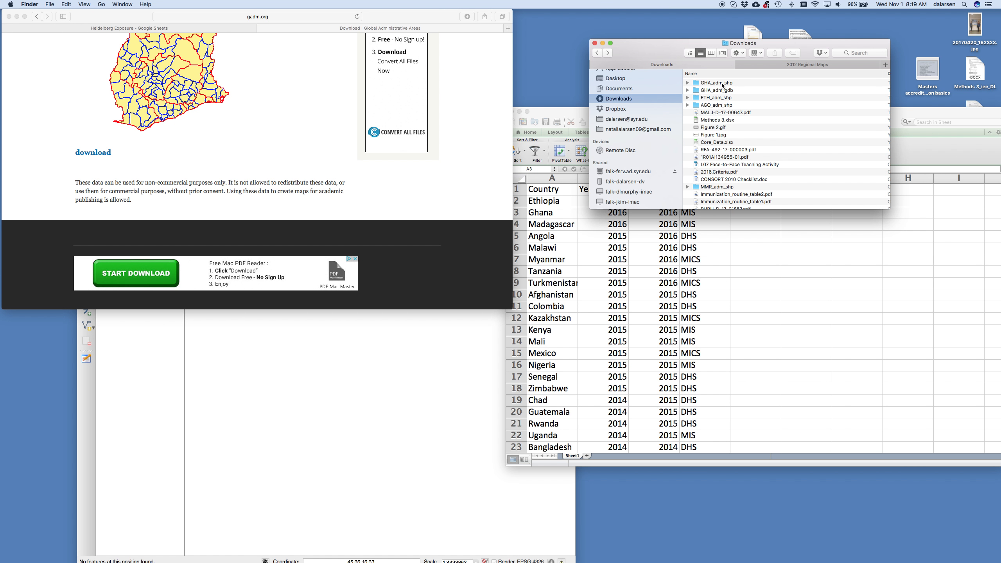
pyautogui.doubleClick(722, 83)
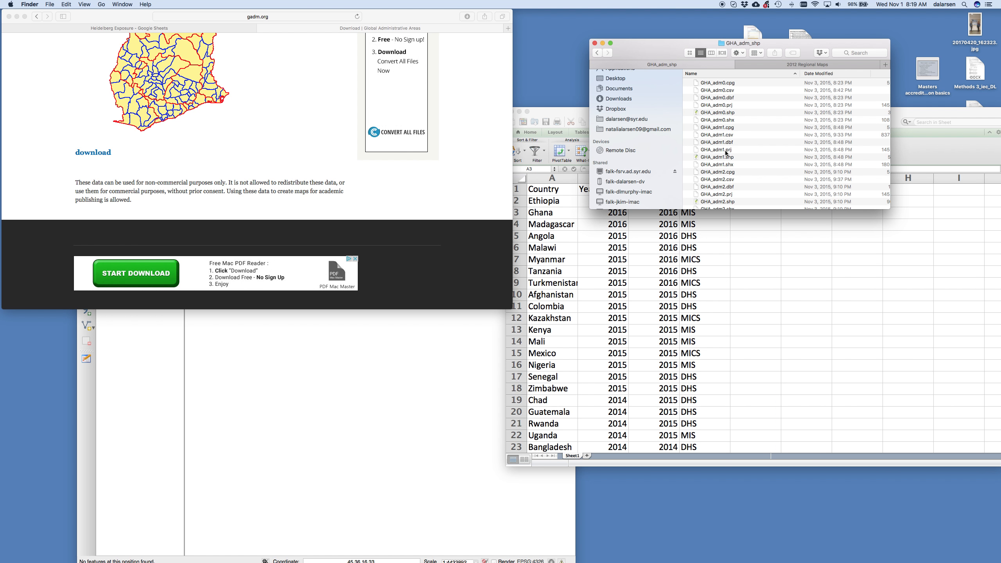
pyautogui.doubleClick(716, 157)
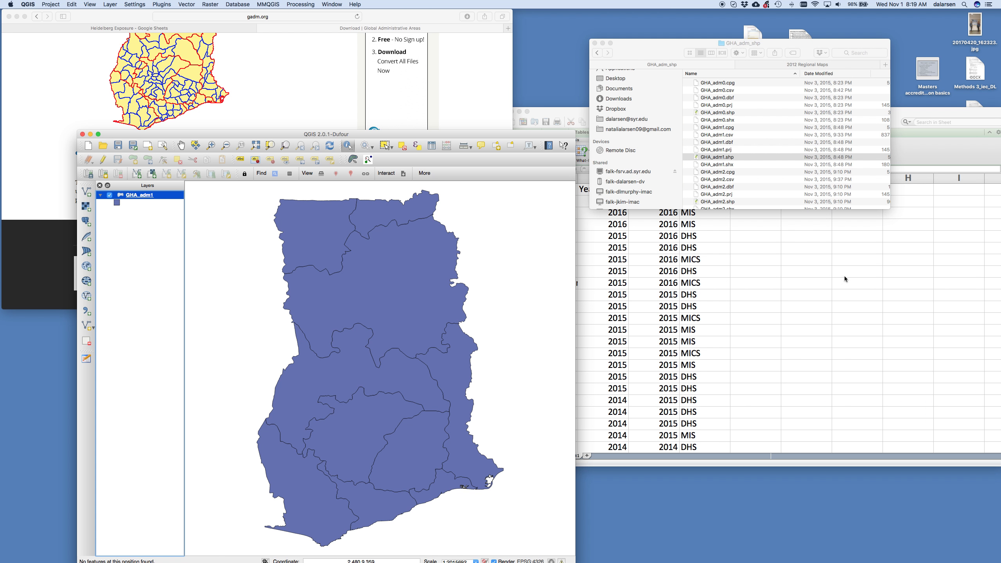
# - Open Regional Map Africa 2012.jpg from the 2012 Regional Maps folder beside the QGIS map and examine Ghana closely
pyautogui.click(595, 55)
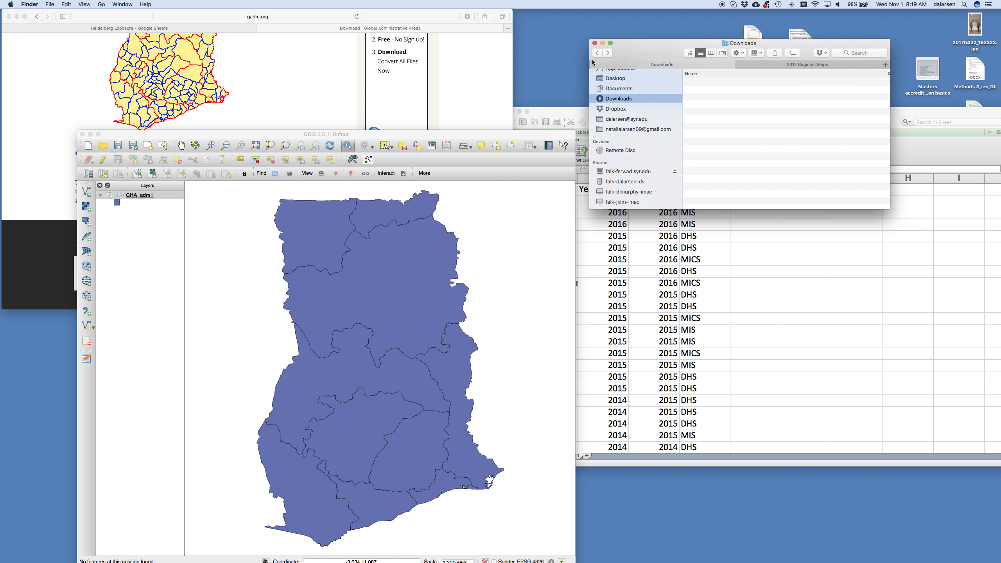
pyautogui.scroll(2, 638, 167)
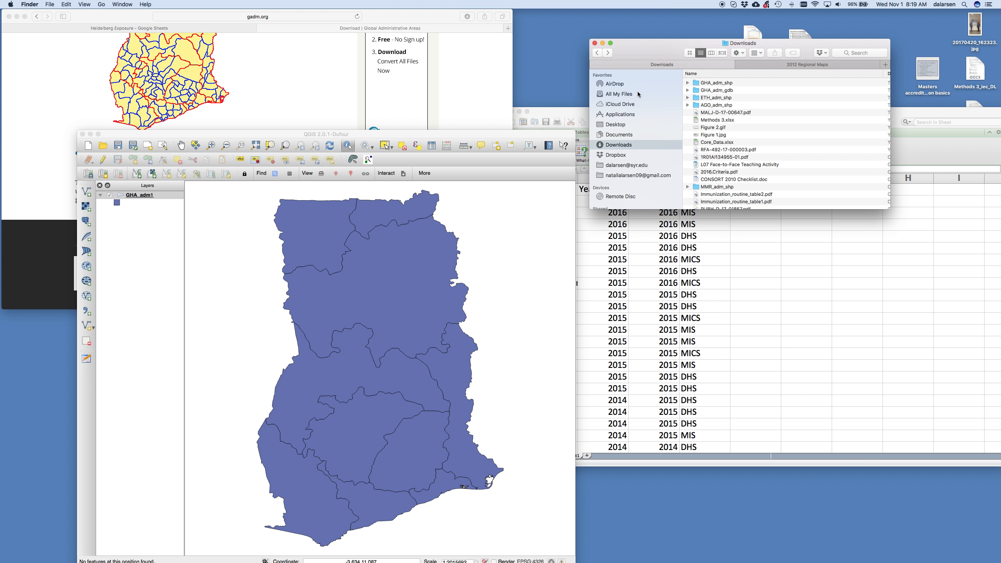
pyautogui.click(786, 65)
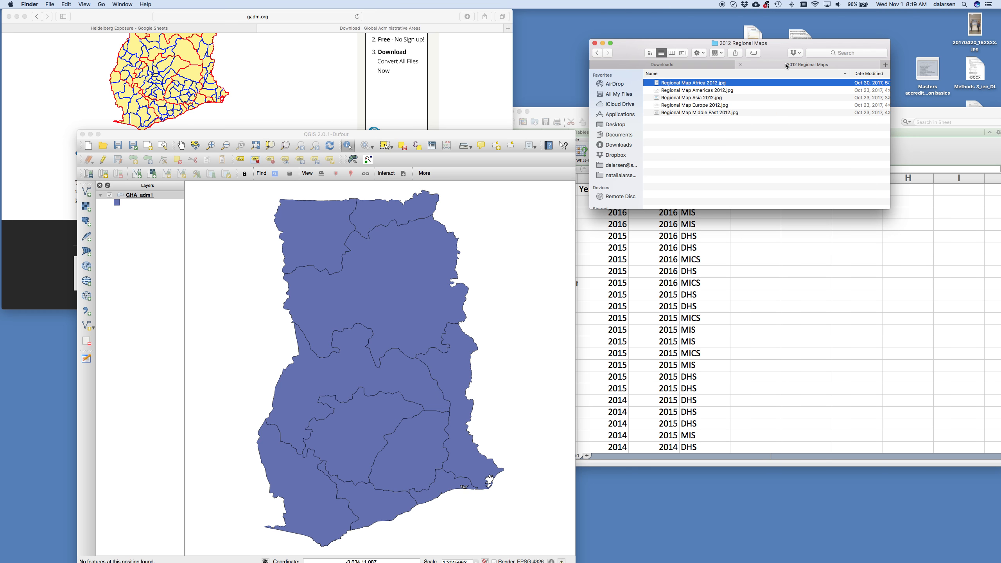
pyautogui.doubleClick(705, 85)
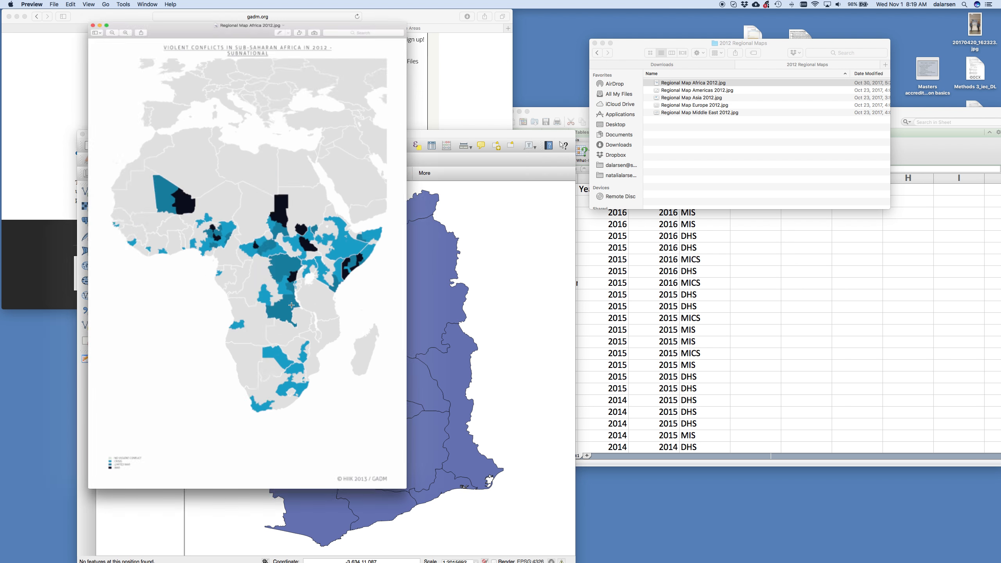
pyautogui.moveTo(188, 14); pyautogui.dragTo(832, 34)
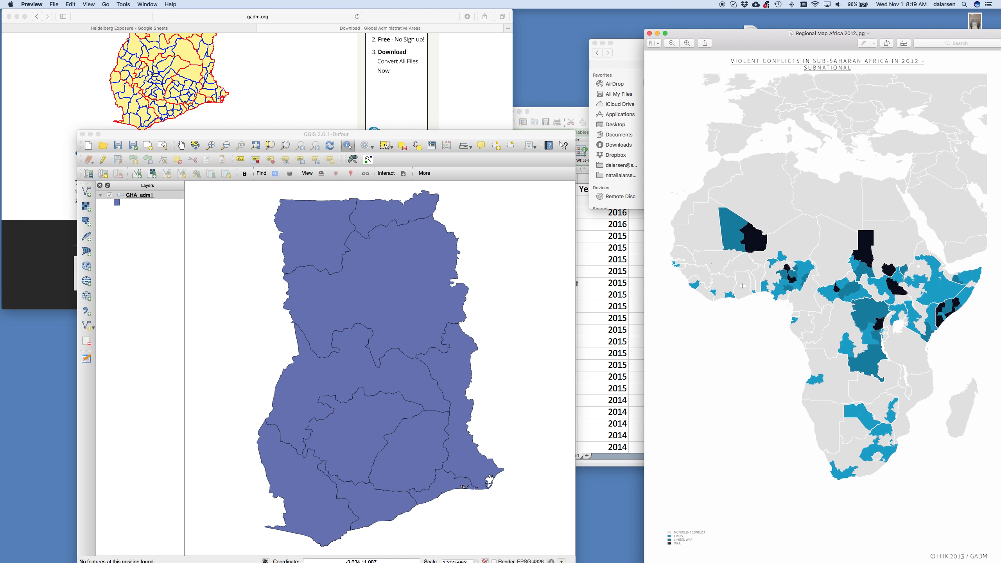
pyautogui.scroll(10, 742, 286)
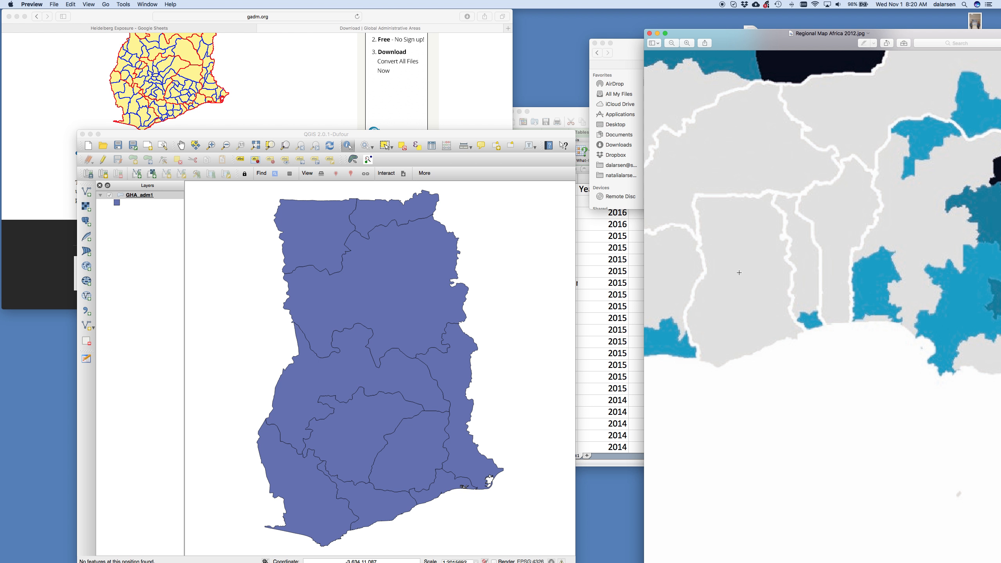
# - Open Regional Map Africa 2013.pdf from the 2013 Regional Maps folder, check Ghana's conflict shading, and close the map
pyautogui.click(624, 56)
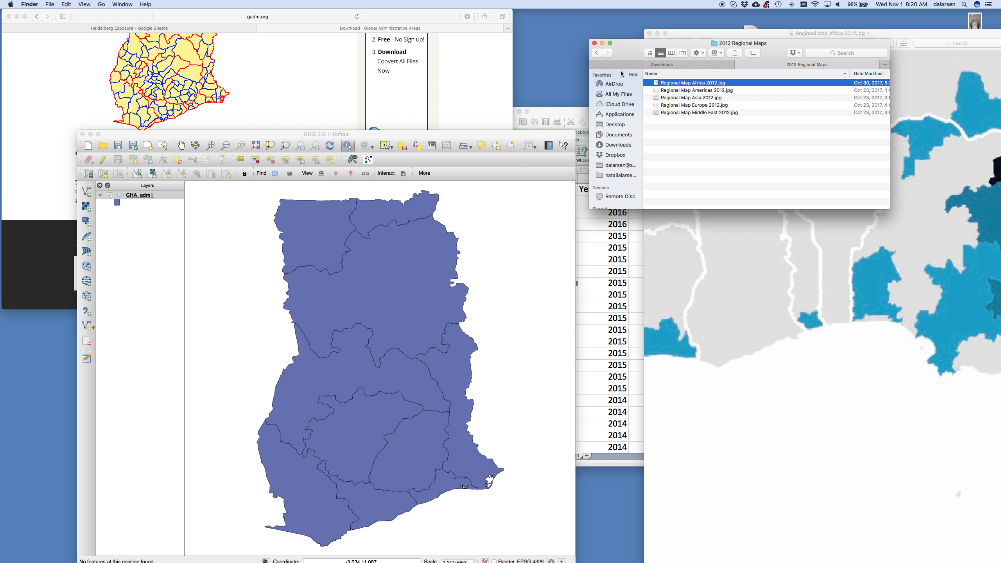
pyautogui.click(597, 53)
pyautogui.doubleClick(669, 90)
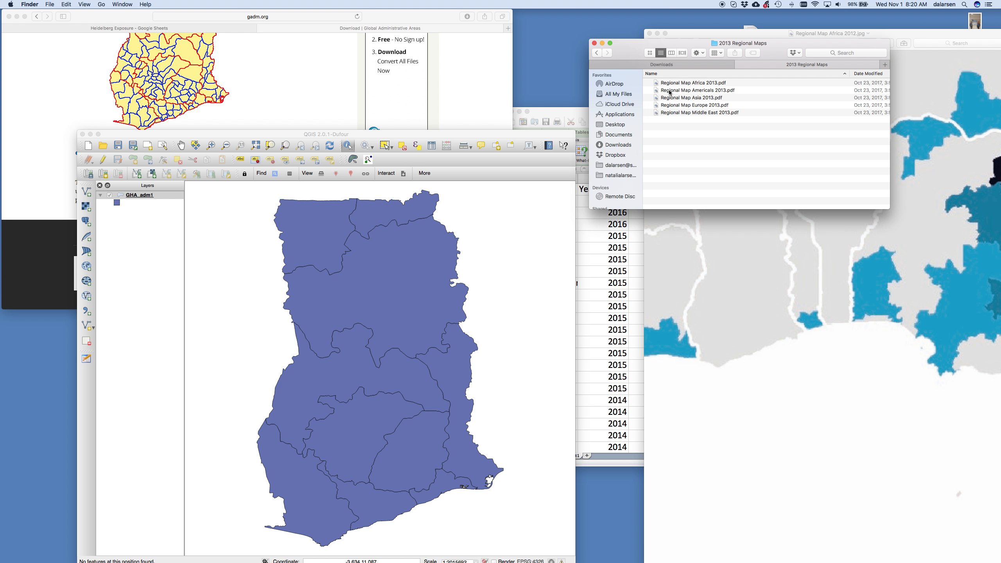
pyautogui.doubleClick(676, 82)
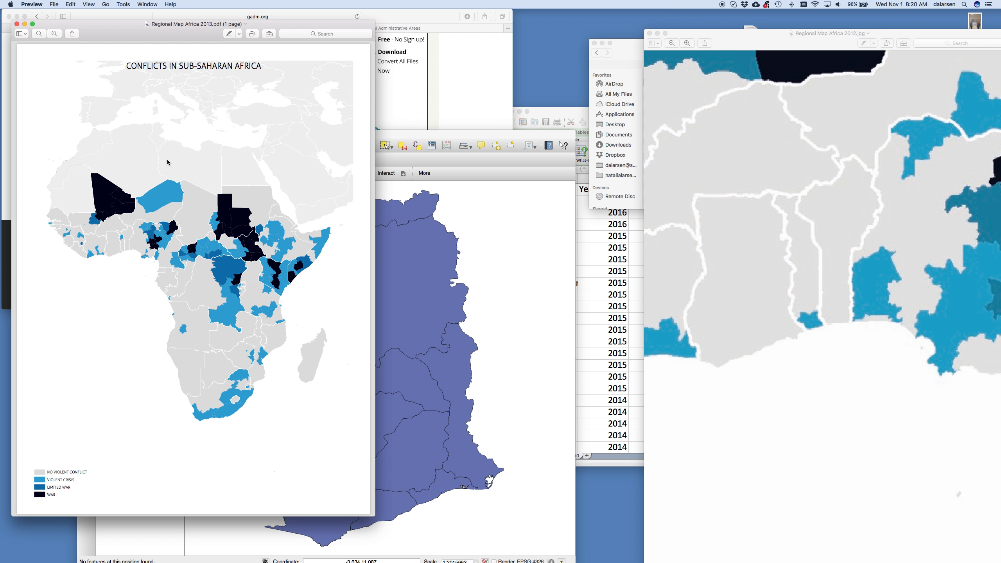
pyautogui.click(16, 24)
# - Open Regional Map Africa 2014.pdf from the 2014 Regional Maps folder, check Ghana's conflict shading, and close the map
pyautogui.click(593, 56)
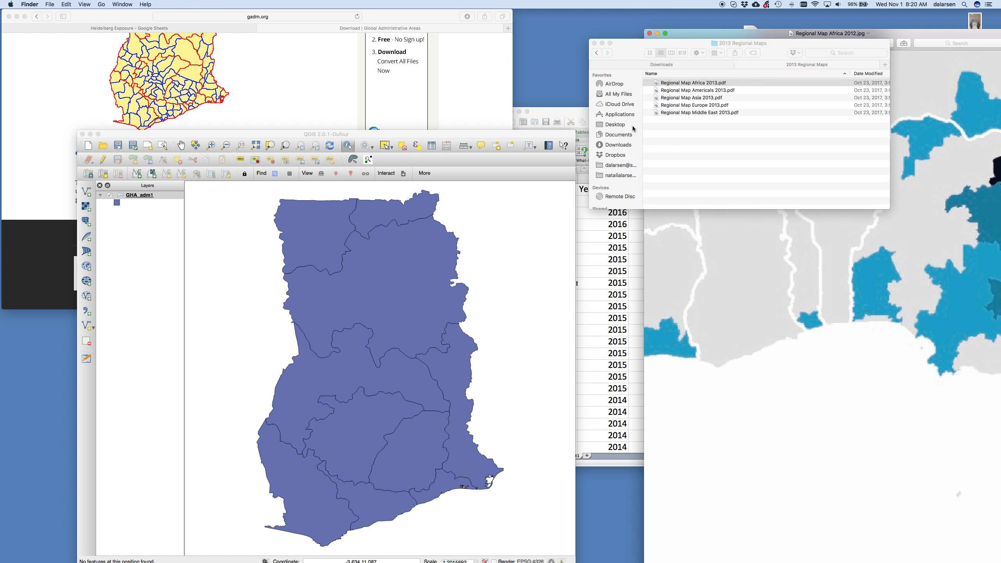
pyautogui.click(596, 53)
pyautogui.doubleClick(676, 97)
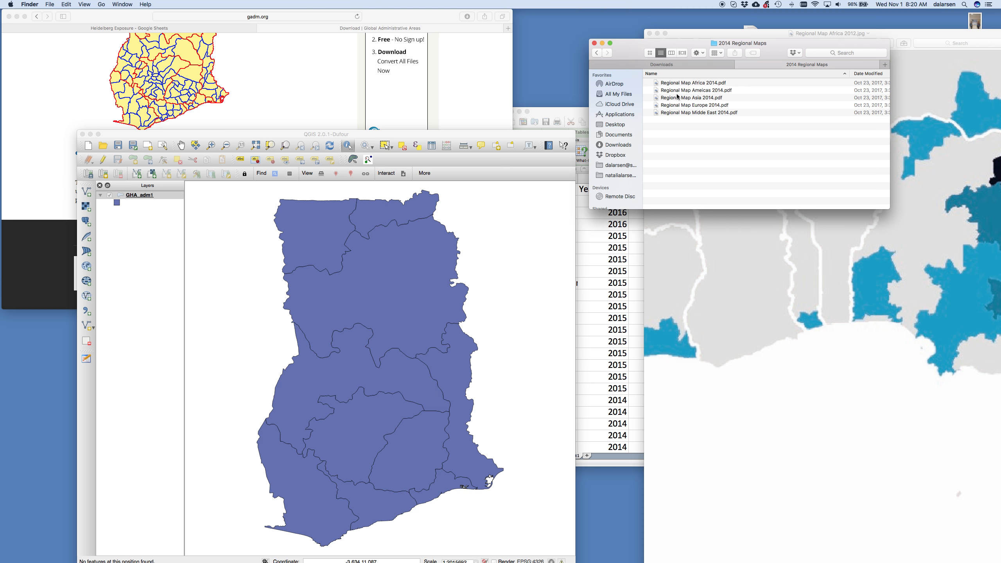
pyautogui.doubleClick(681, 84)
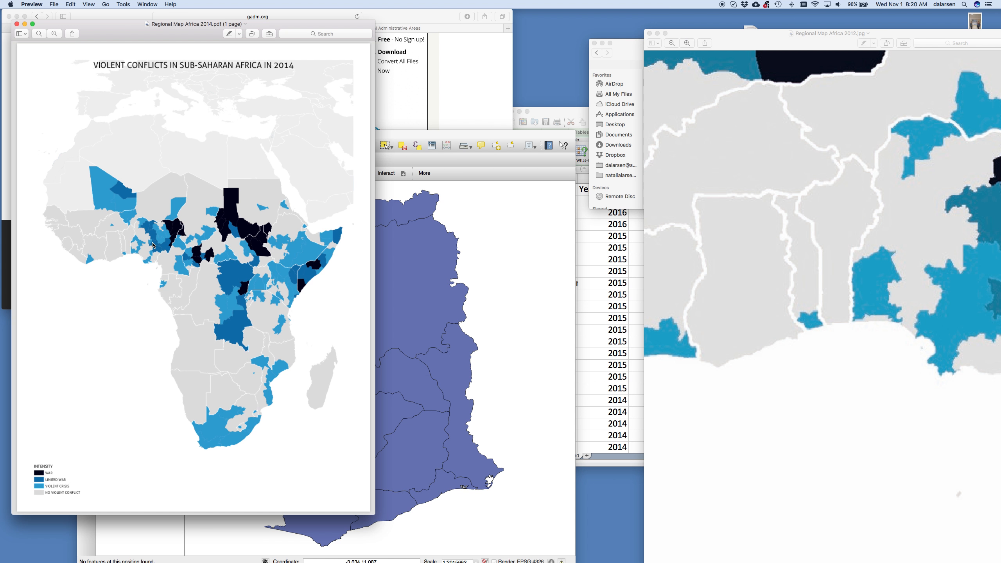
pyautogui.click(16, 24)
# - Open Regional Map Africa 2015.pdf from the 2015 Regional Maps folder, check Ghana's conflict shading, and close the map
pyautogui.click(623, 52)
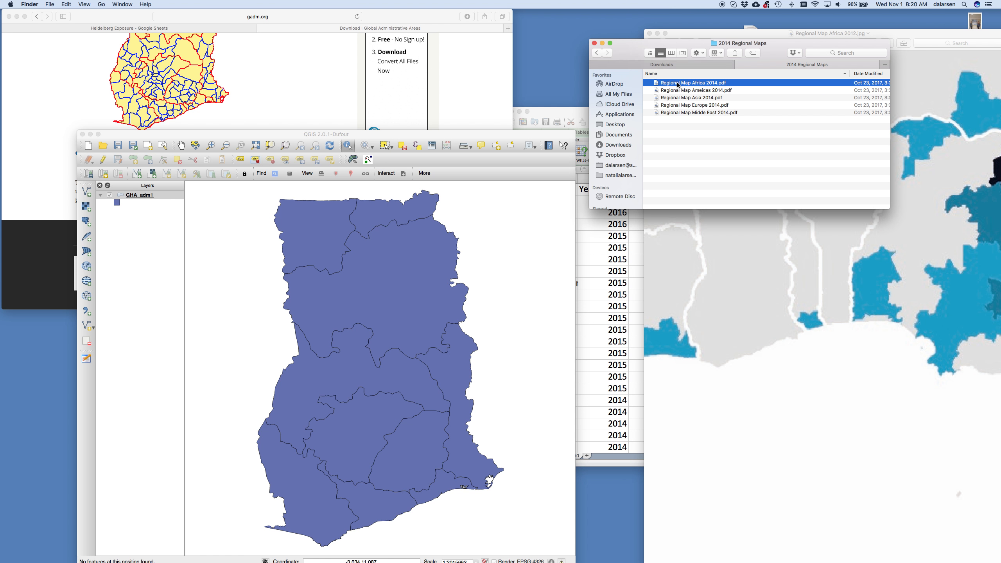
pyautogui.click(599, 53)
pyautogui.doubleClick(692, 107)
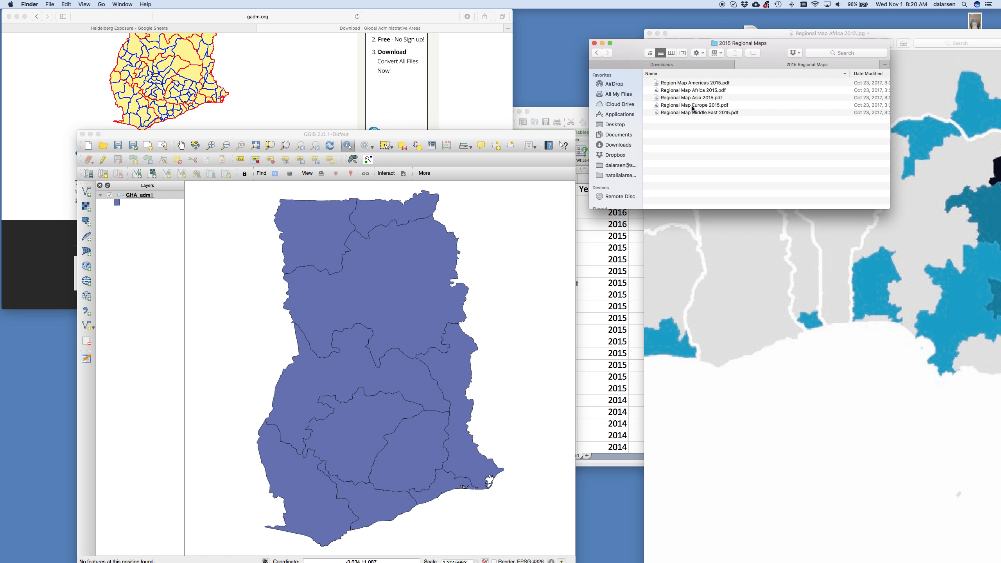
pyautogui.doubleClick(703, 90)
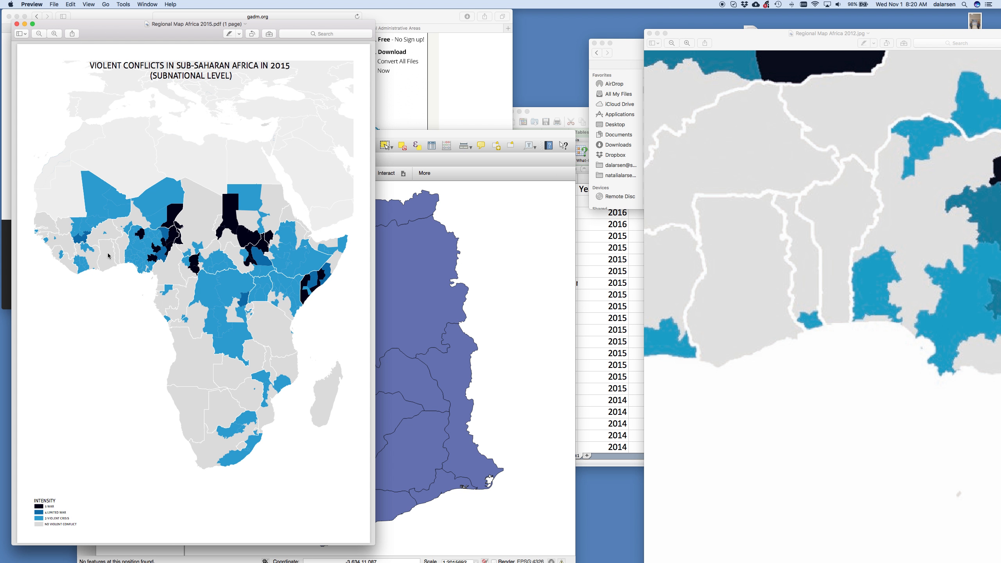
pyautogui.click(17, 24)
# - Open Regional Map Africa 2016.pdf from the 2016 Regional Maps folder, check Ghana's conflict shading, and close the map
pyautogui.click(599, 54)
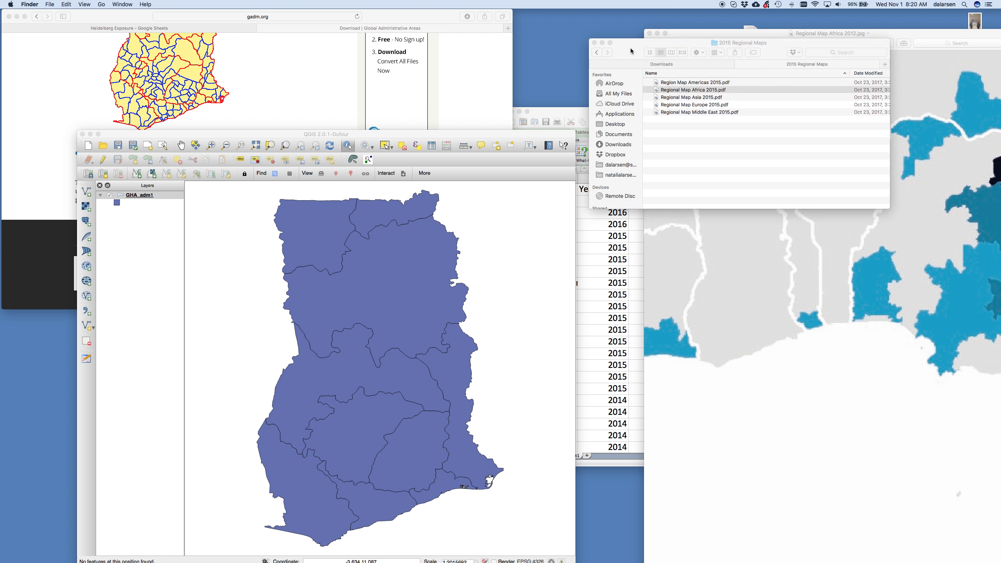
pyautogui.click(598, 52)
pyautogui.doubleClick(675, 112)
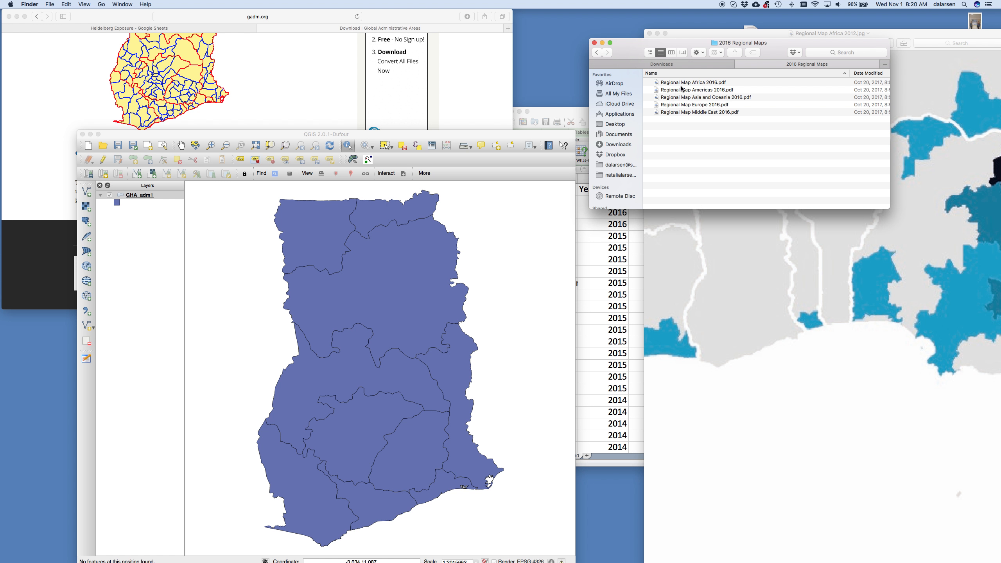
pyautogui.doubleClick(682, 83)
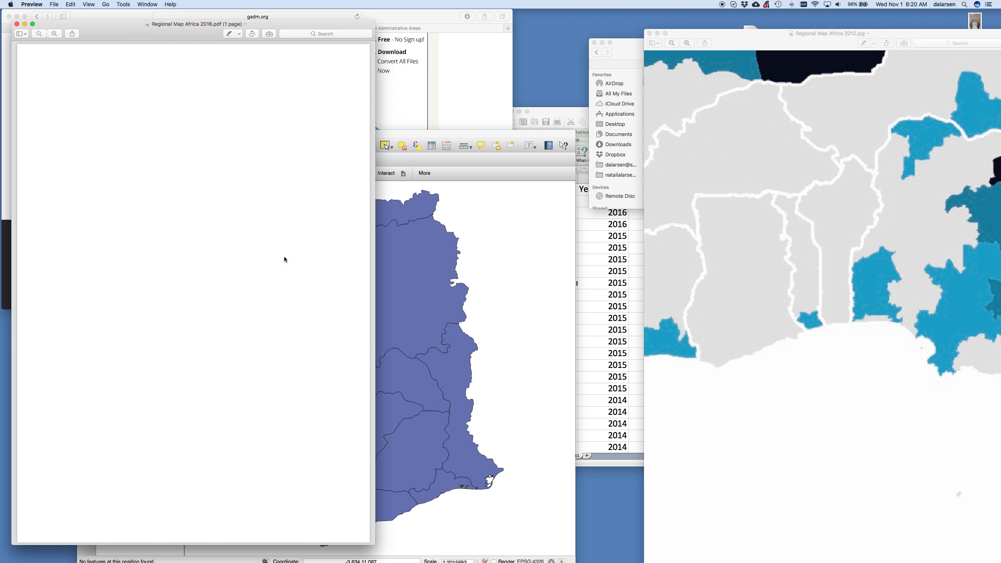
pyautogui.click(17, 24)
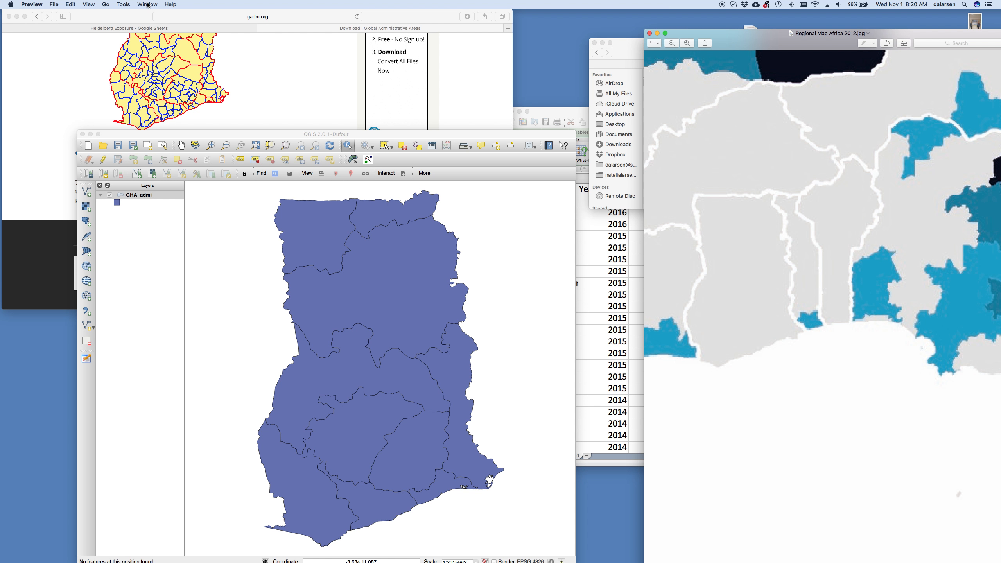
# - Switch to the Heidelberg Exposure sheet in Safari and locate the Ghana rows below the Ethiopia entries
pyautogui.click(162, 28)
pyautogui.scroll(-10, 72, 179)
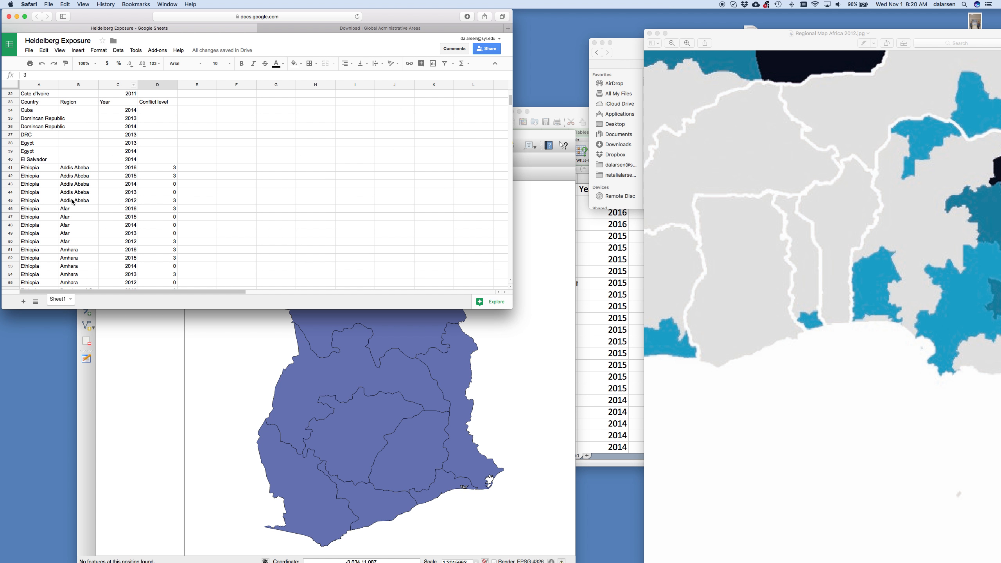
pyautogui.scroll(-15, 75, 197)
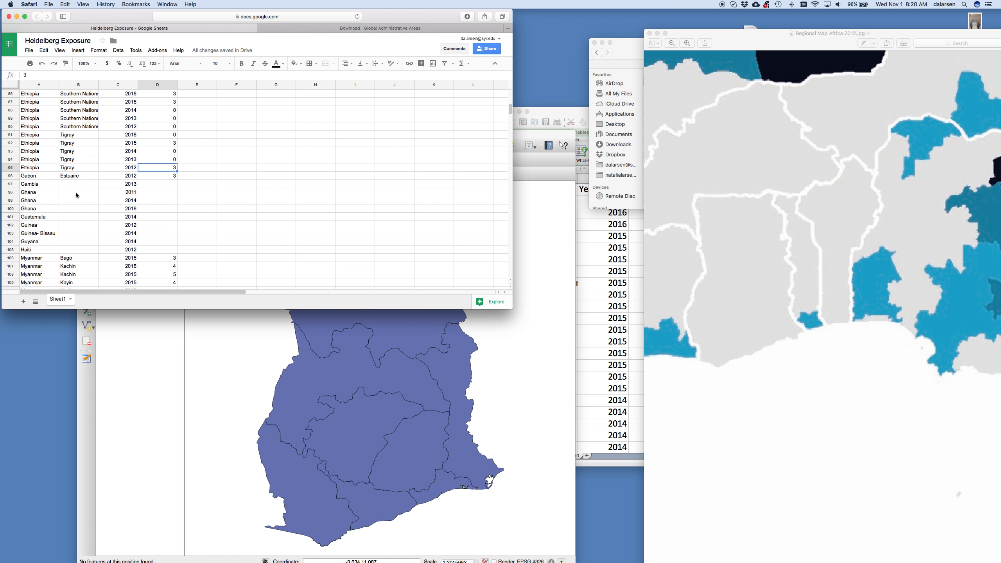
pyautogui.scroll(5, 77, 194)
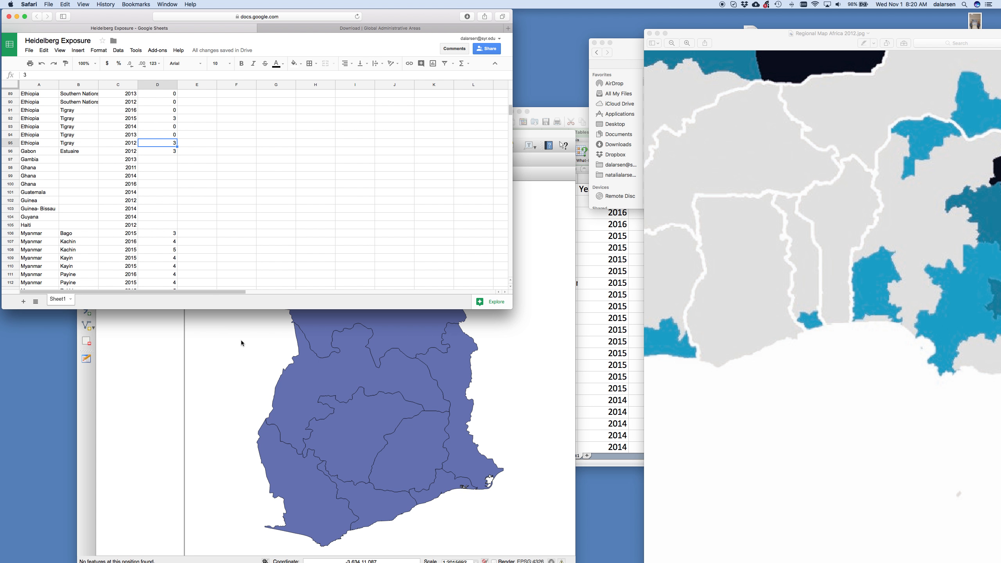
# - Switch to QGIS, open the attribute table of the GHA_adm1 layer, and place it clear of the Ghana map
pyautogui.click(242, 375)
pyautogui.rightClick(138, 195)
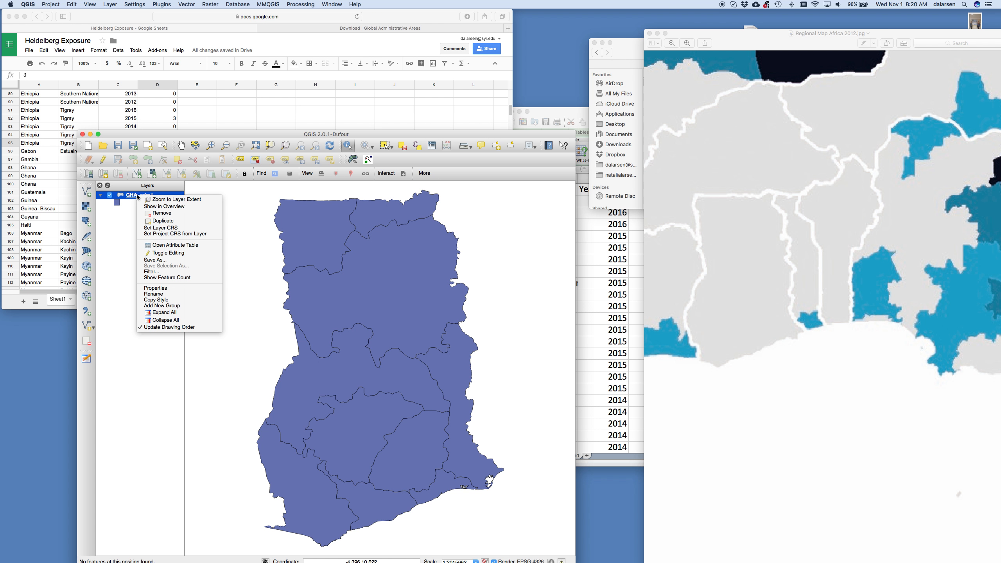
pyautogui.click(170, 245)
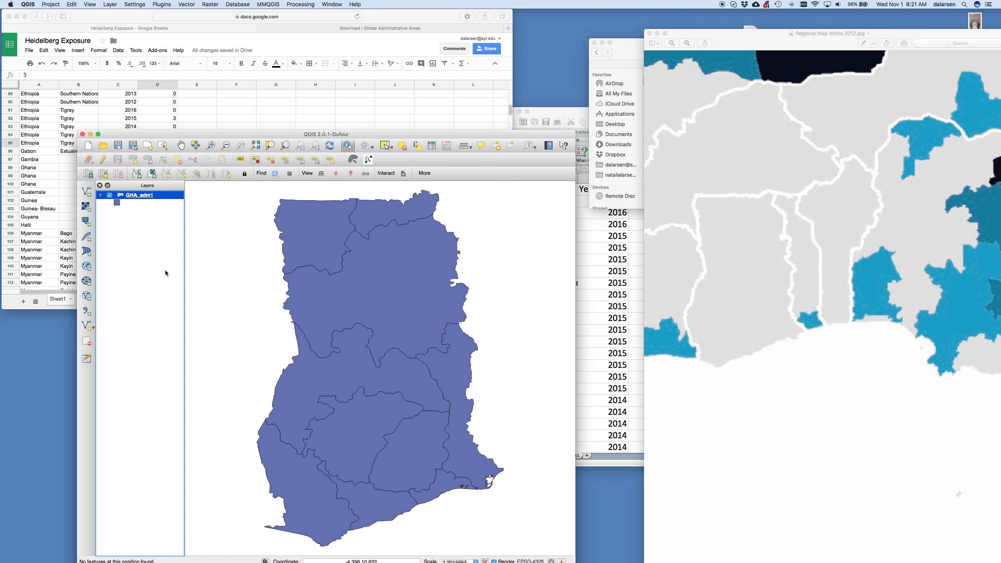
pyautogui.moveTo(638, 31); pyautogui.dragTo(660, 54)
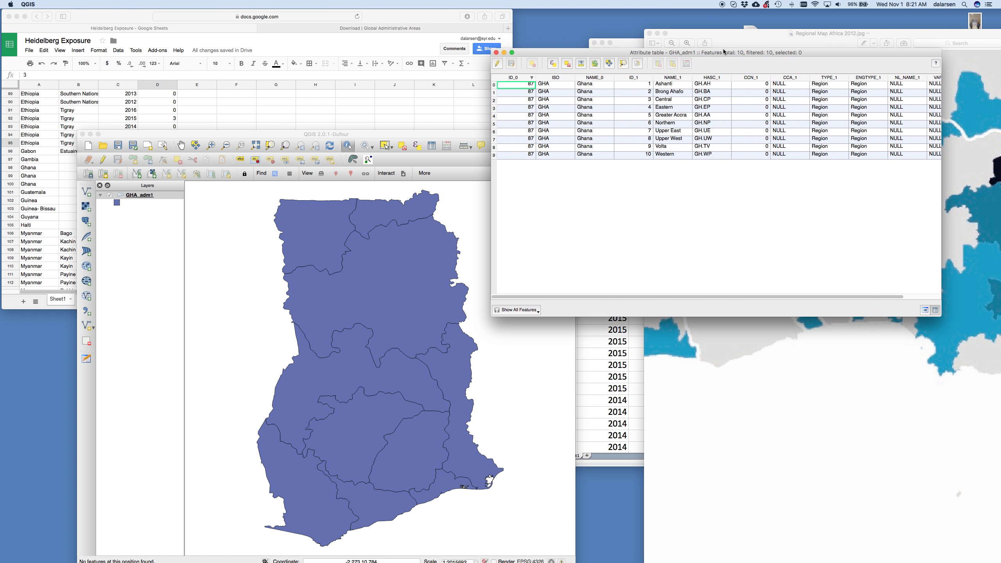
# - Switch to the Heidelberg Exposure sheet and delete the three Ghana rows, 98 to 100
pyautogui.click(61, 145)
pyautogui.moveTo(10, 167); pyautogui.dragTo(10, 183)
pyautogui.rightClick(33, 180)
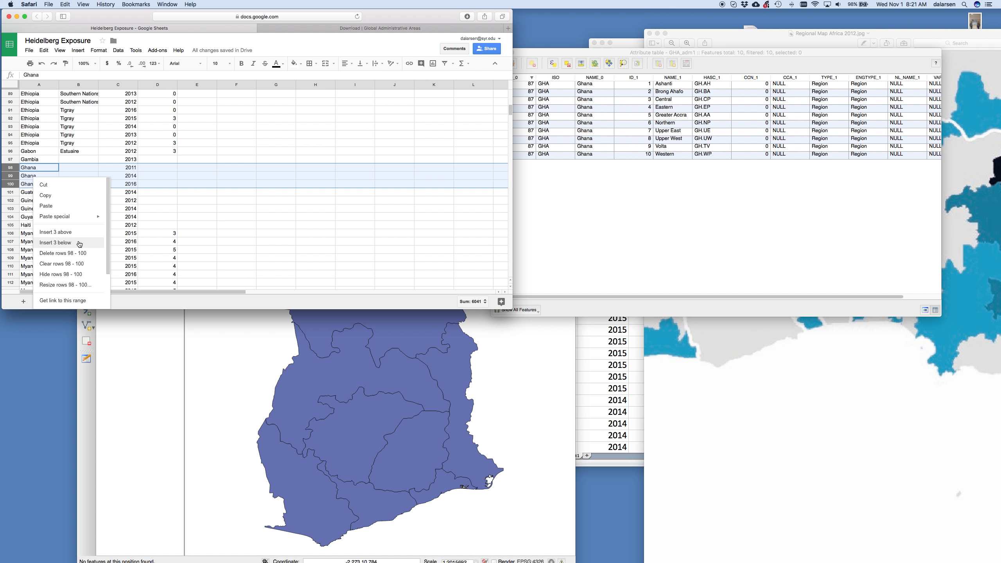
pyautogui.click(94, 256)
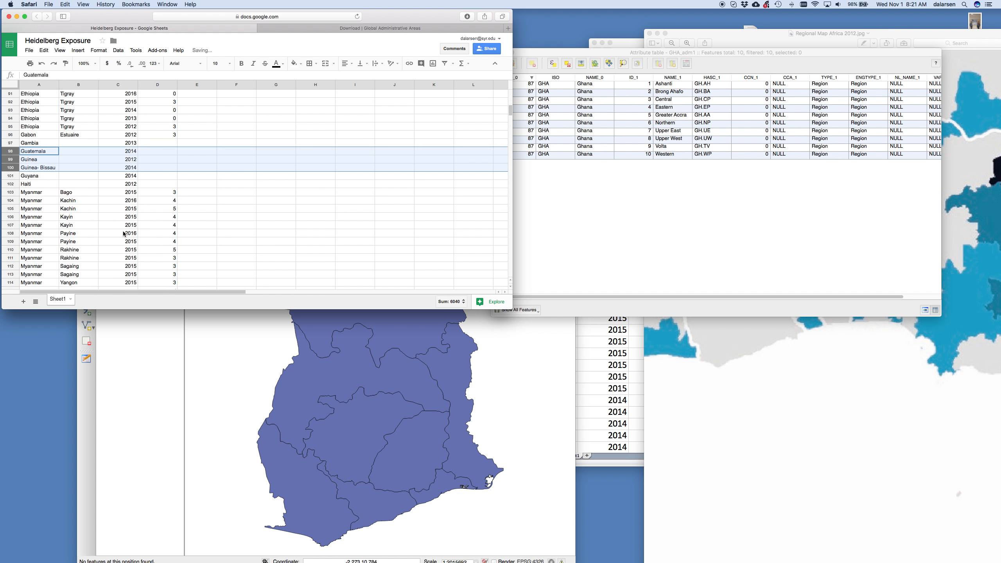
# - Add Ghana entries for the Ashanti and Brong Ahafo regions in rows 115 and 116, directly below the last Myanmar row
pyautogui.scroll(-5, 121, 231)
pyautogui.click(45, 224)
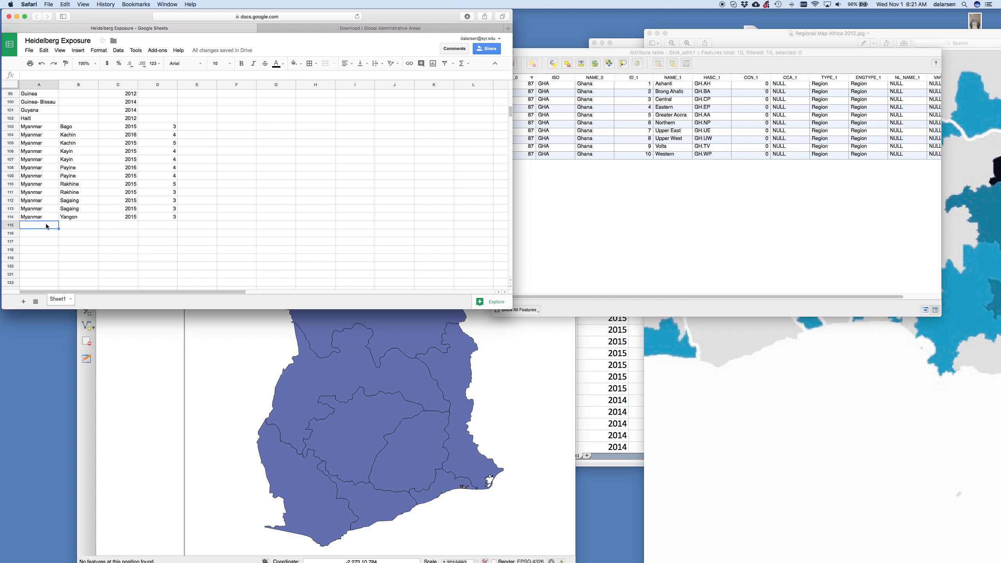
pyautogui.write('Ghana')
pyautogui.press('Tab')
pyautogui.write('Ashanti')
pyautogui.press('Return')
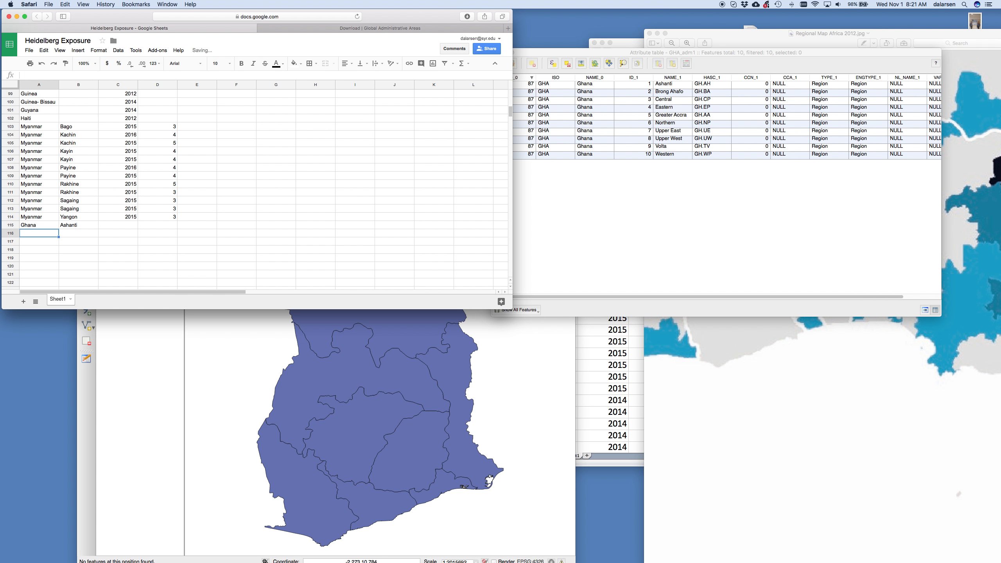
pyautogui.write('Ghana')
pyautogui.press('Tab')
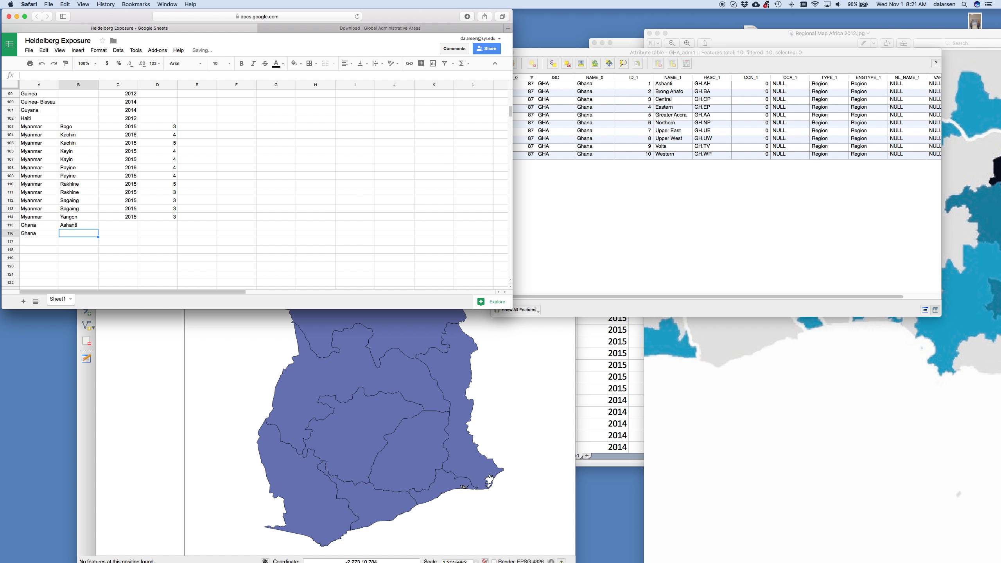
pyautogui.write('Brong Ahafo')
pyautogui.press('Return')
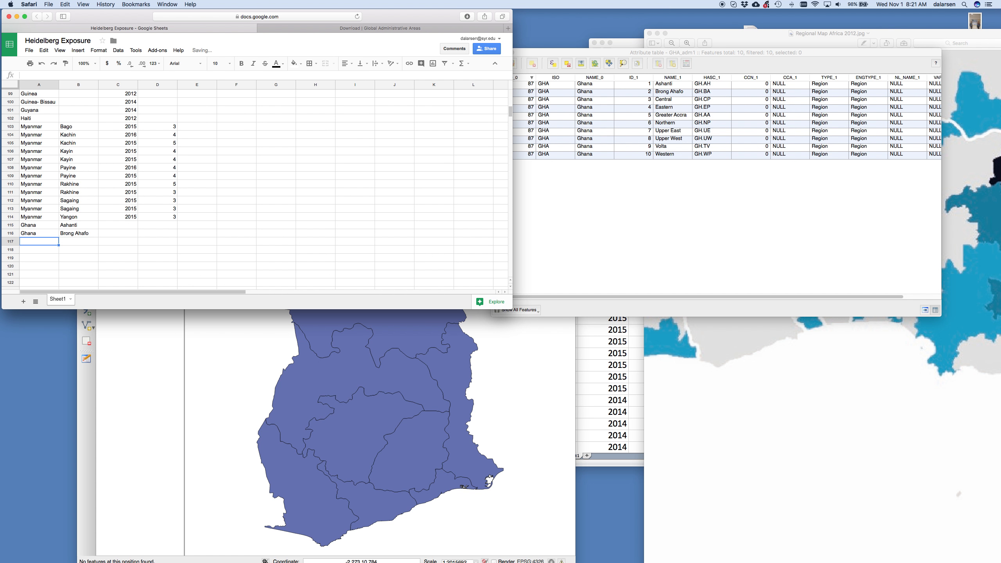
# - Add Ghana entries for the Central and Eastern regions in rows 117 and 118
pyautogui.write('Ghana')
pyautogui.press('Tab')
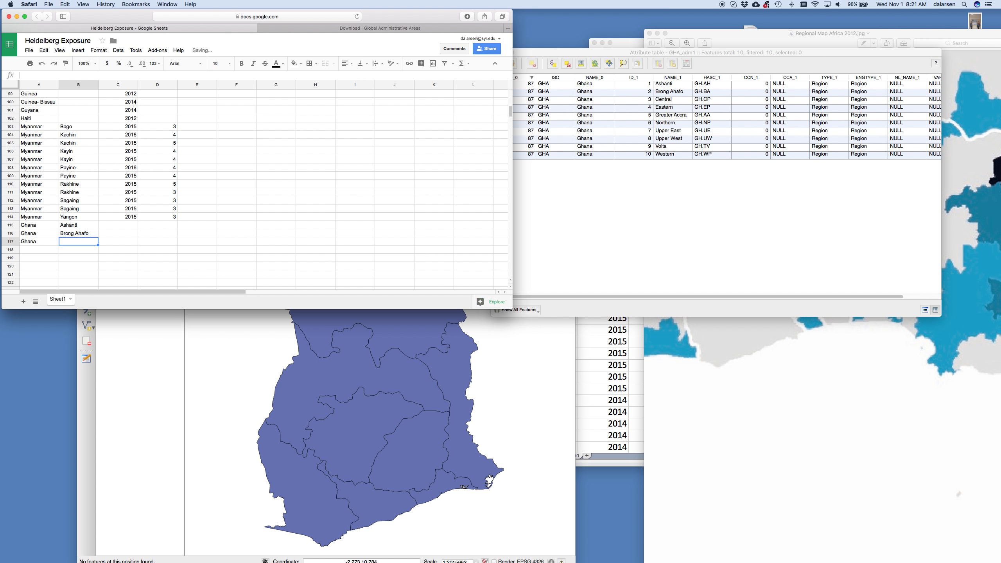
pyautogui.write('Central')
pyautogui.press('Return')
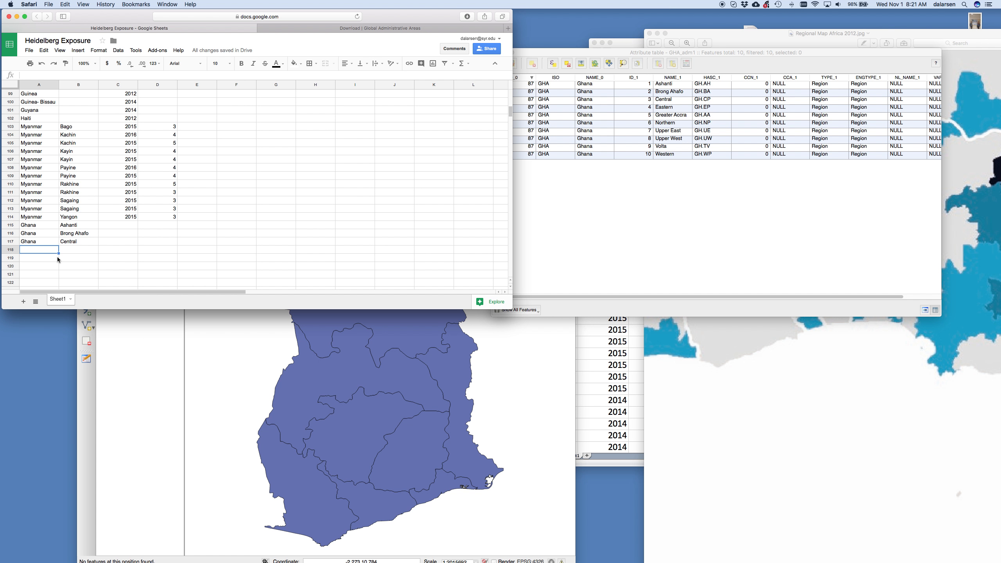
pyautogui.write('Ghana')
pyautogui.press('Tab')
pyautogui.write('Eastern')
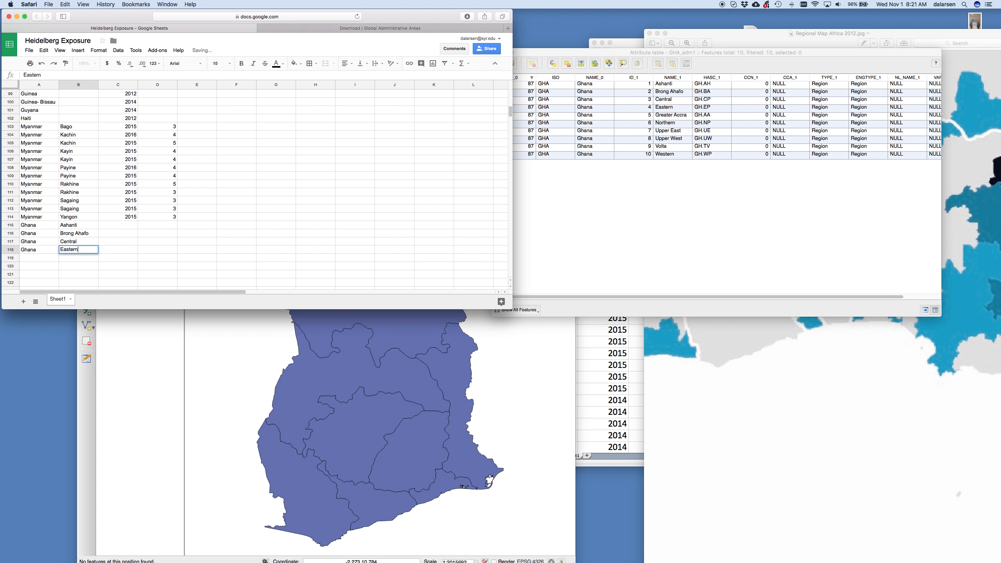
pyautogui.press('Return')
# - Add Ghana entries for the Greater Accra and Northern regions in rows 119 and 120, leaving the Northern year cell empty
pyautogui.write('Ghana')
pyautogui.press('Tab')
pyautogui.write('G')
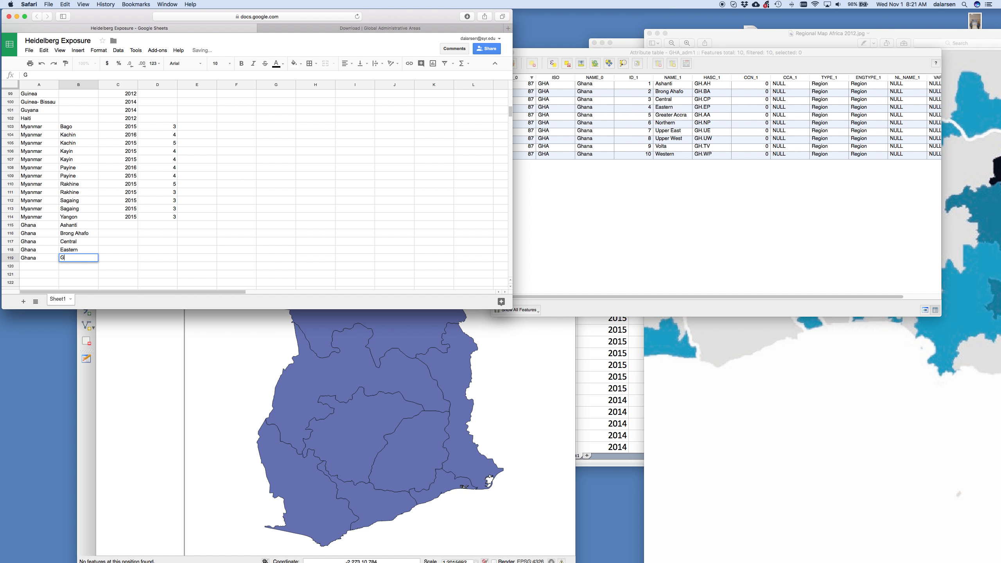
pyautogui.write('reater Accra')
pyautogui.press('Return')
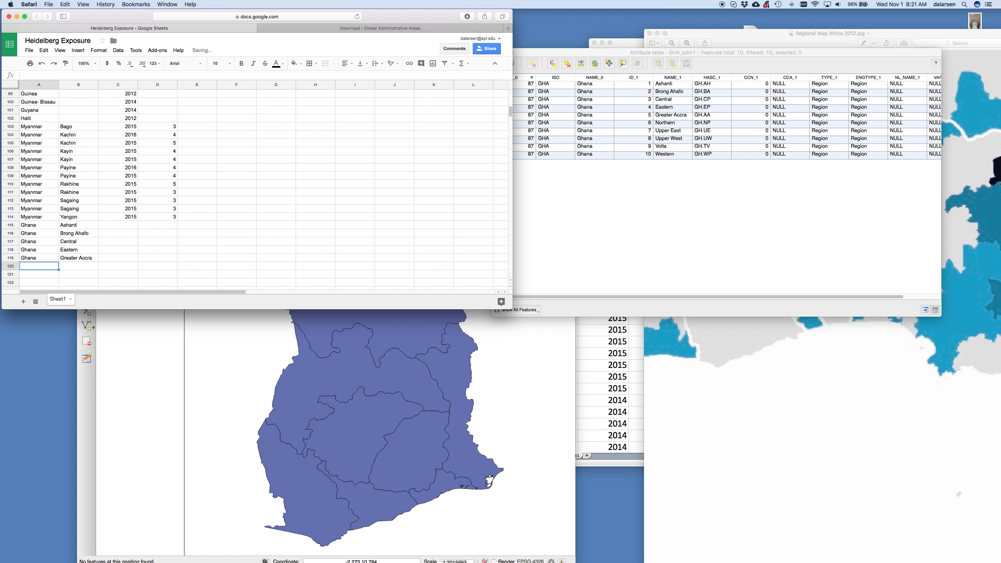
pyautogui.write('Ghana')
pyautogui.press('Tab')
pyautogui.write('Northern')
pyautogui.press('Tab')
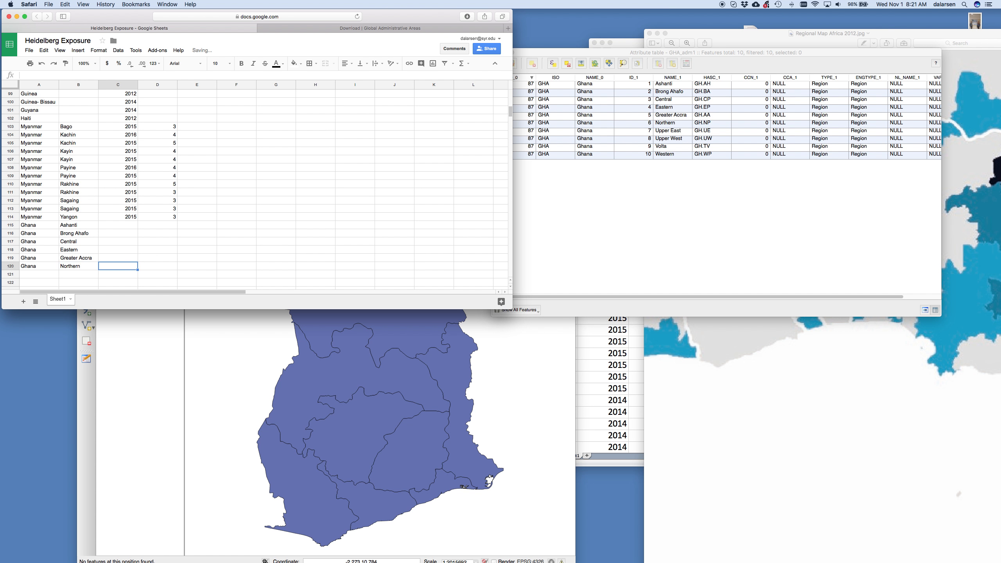
pyautogui.write('Ghana')
pyautogui.press('BackSpace')
pyautogui.press('BackSpace')
pyautogui.press('Return')
# - Add Ghana entries for the Upper East and Upper West regions in rows 121 and 122
pyautogui.write('Ghan')
pyautogui.press('Tab')
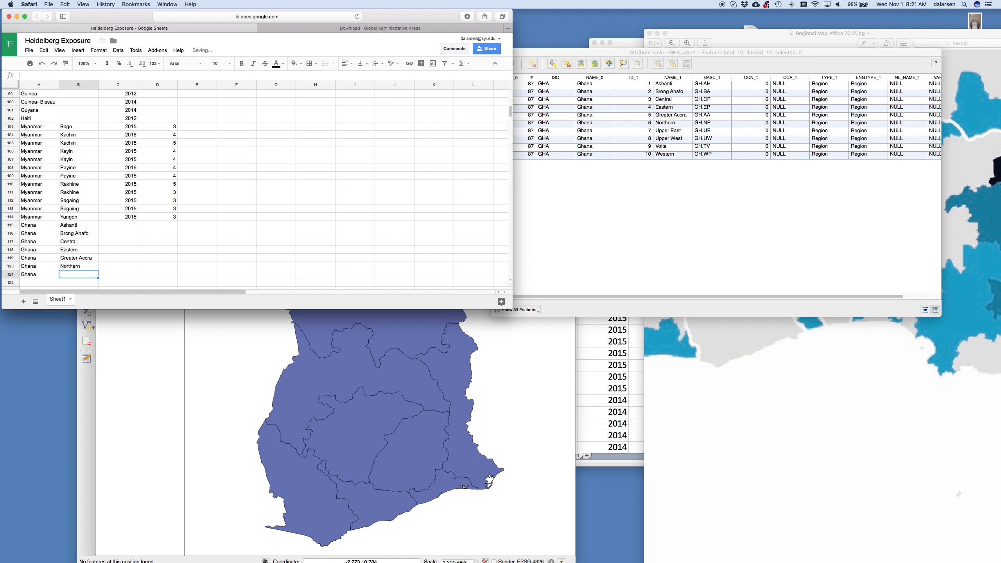
pyautogui.write('Upper East')
pyautogui.press('Return')
pyautogui.write('Ghana')
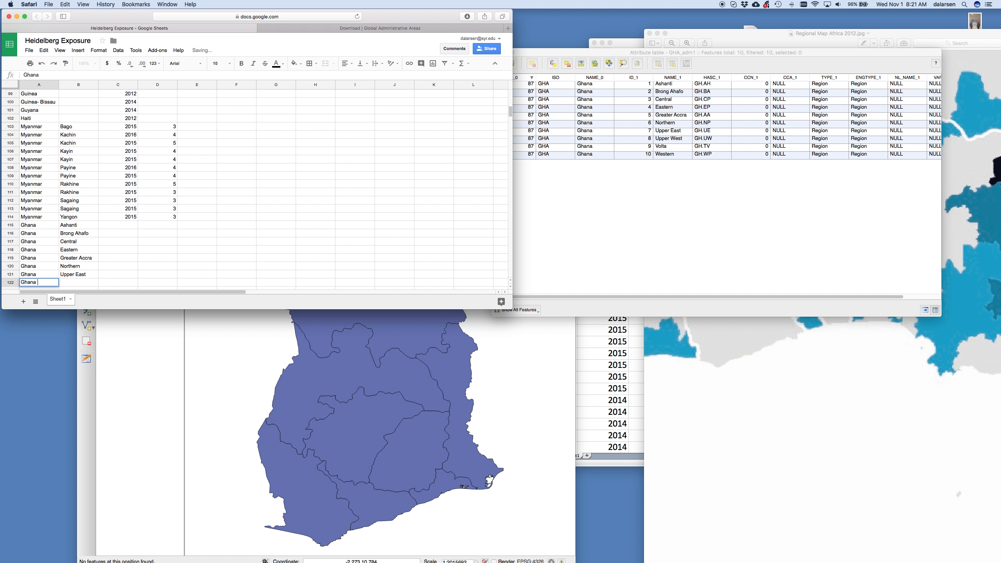
pyautogui.press('Tab')
pyautogui.write('Upper West')
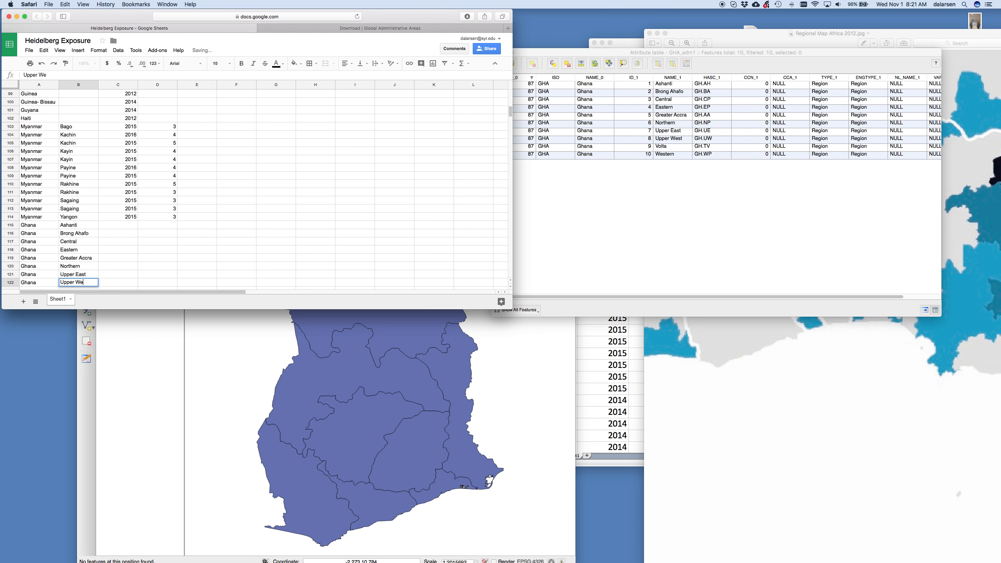
pyautogui.press('Return')
# - Add Ghana entries for the Volta and Western regions in rows 123 and 124
pyautogui.write('Ghana')
pyautogui.press('Tab')
pyautogui.write('Volta')
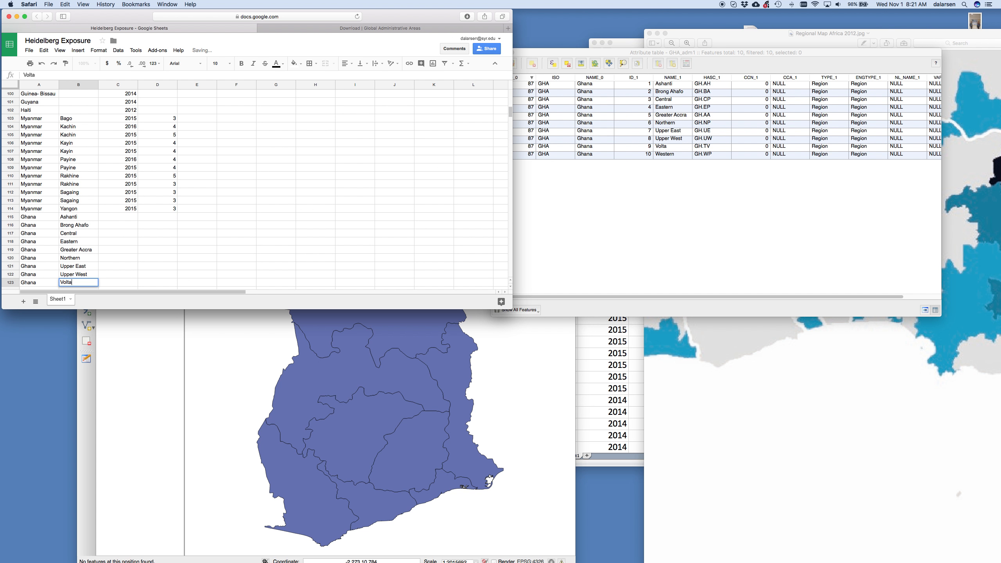
pyautogui.press('Return')
pyautogui.write('Ghana')
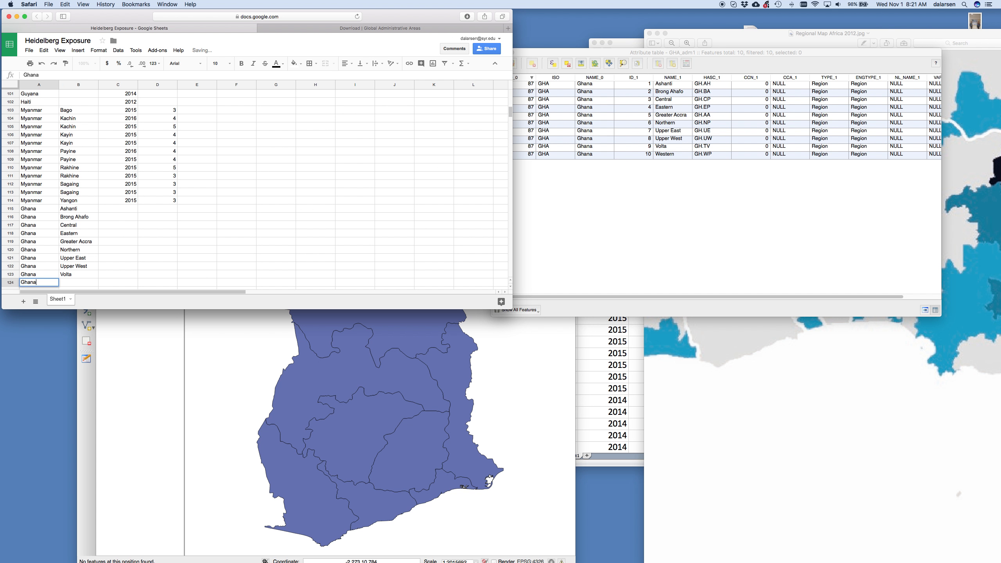
pyautogui.press('Tab')
pyautogui.write('Western')
pyautogui.press('Return')
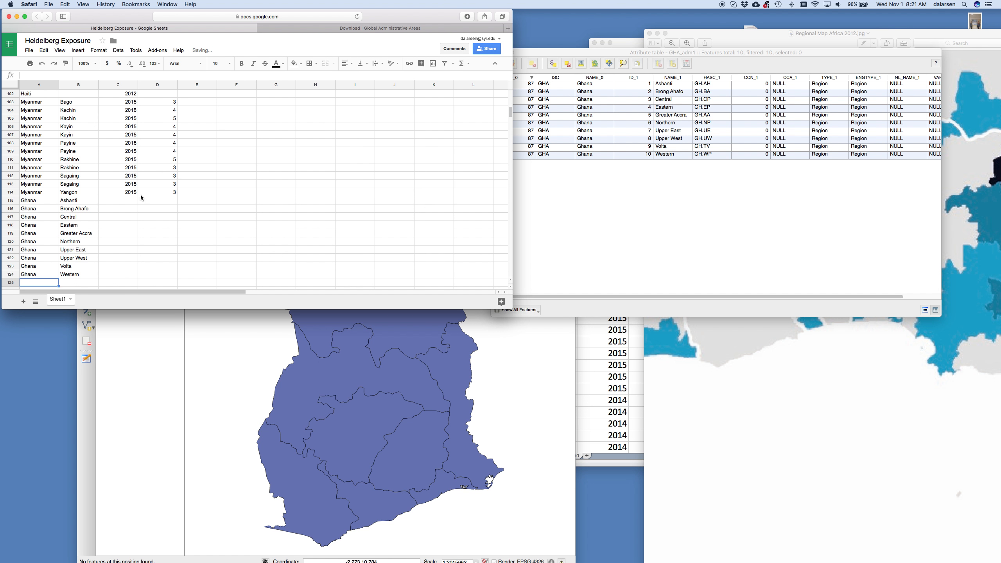
# - Enter the year 2016 for Ghana's Ashanti, Brong Ahafo, Central and Eastern rows in C115:C118
pyautogui.click(129, 202)
pyautogui.write('2016')
pyautogui.press('Return')
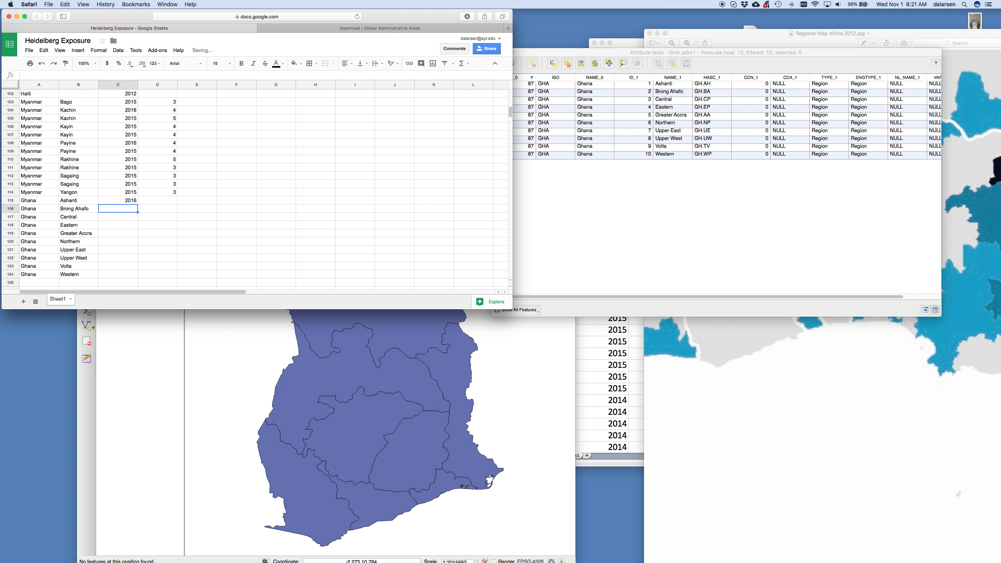
pyautogui.write('2016')
pyautogui.press('Return')
pyautogui.write('2016')
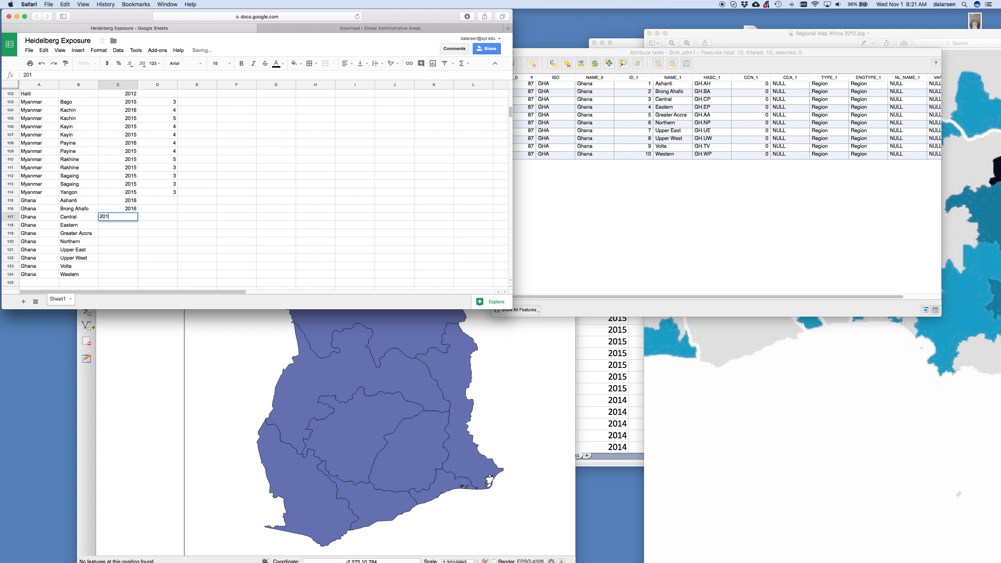
pyautogui.press('Return')
pyautogui.write('2016')
pyautogui.press('Return')
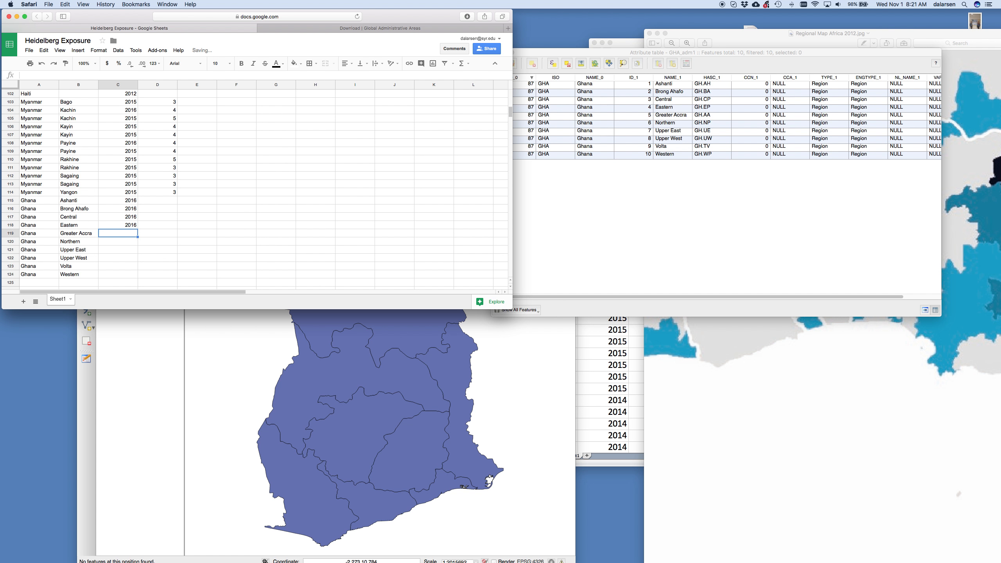
pyautogui.write('=')
pyautogui.press('Up')
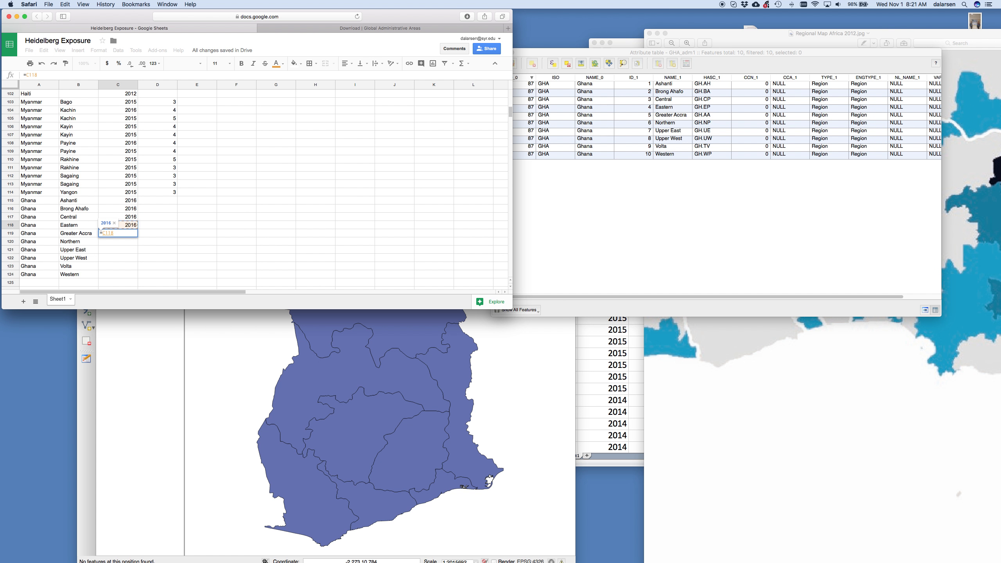
pyautogui.press('Escape')
# - Copy the year 2016 from the Eastern row into C119:C124, covering Greater Accra through Western
pyautogui.press('Up')
pyautogui.press('super+c')
pyautogui.press('Down')
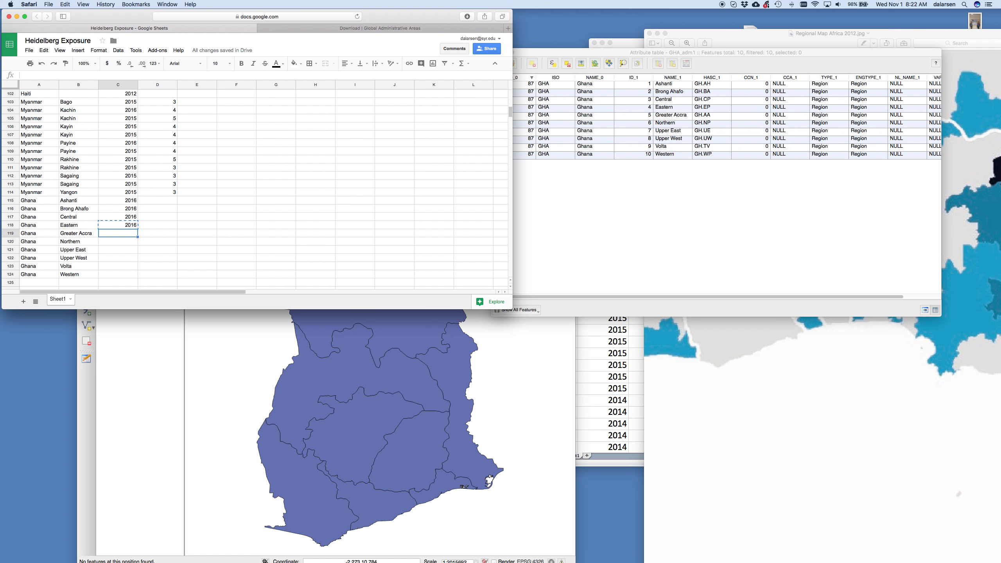
pyautogui.keyDown('shift'); pyautogui.click(123, 273); pyautogui.keyUp('shift')
pyautogui.press('super+v')
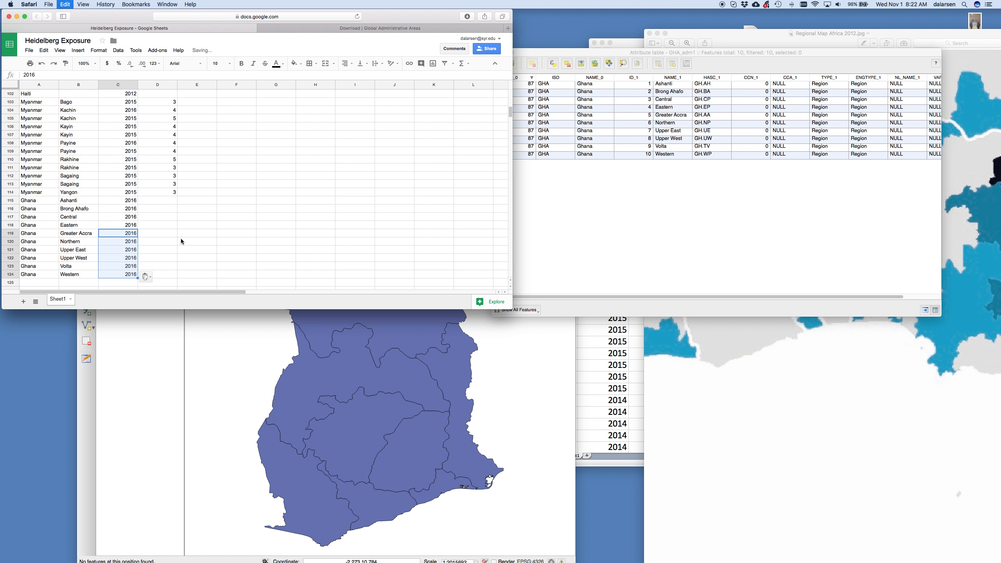
# - Enter conflict level 0 for Ashanti in D115 and fill it down through the Western row in D124
pyautogui.click(163, 208)
pyautogui.click(161, 201)
pyautogui.write('0')
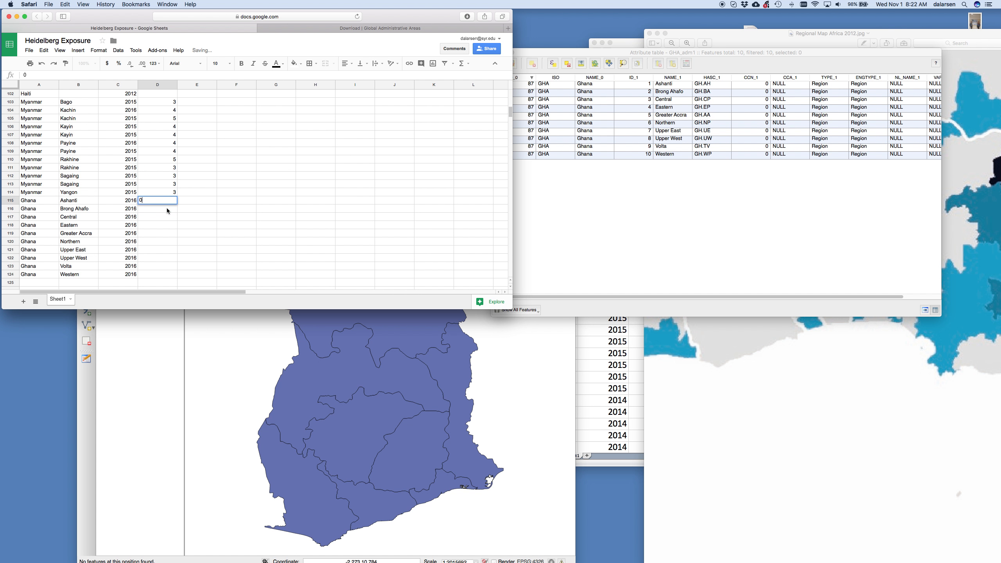
pyautogui.press('Return')
pyautogui.click(174, 202)
pyautogui.moveTo(177, 204); pyautogui.dragTo(168, 253)
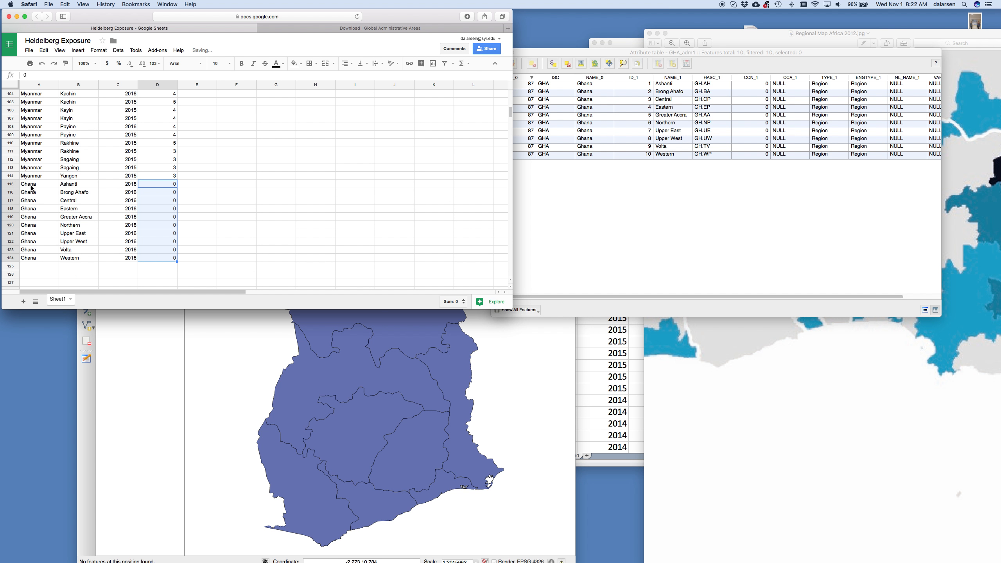
# - Repeat the ten Ghana country and region names from A115:B124 in rows 125 to 134 by filling down
pyautogui.moveTo(31, 186); pyautogui.dragTo(79, 235)
pyautogui.click(119, 266)
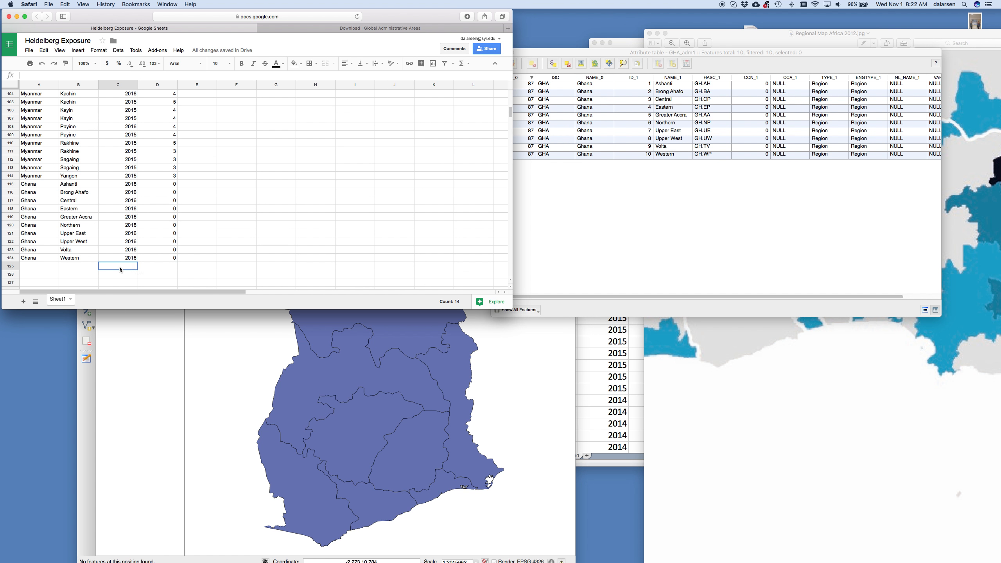
pyautogui.moveTo(35, 184); pyautogui.dragTo(79, 257)
pyautogui.scroll(-3, 120, 222)
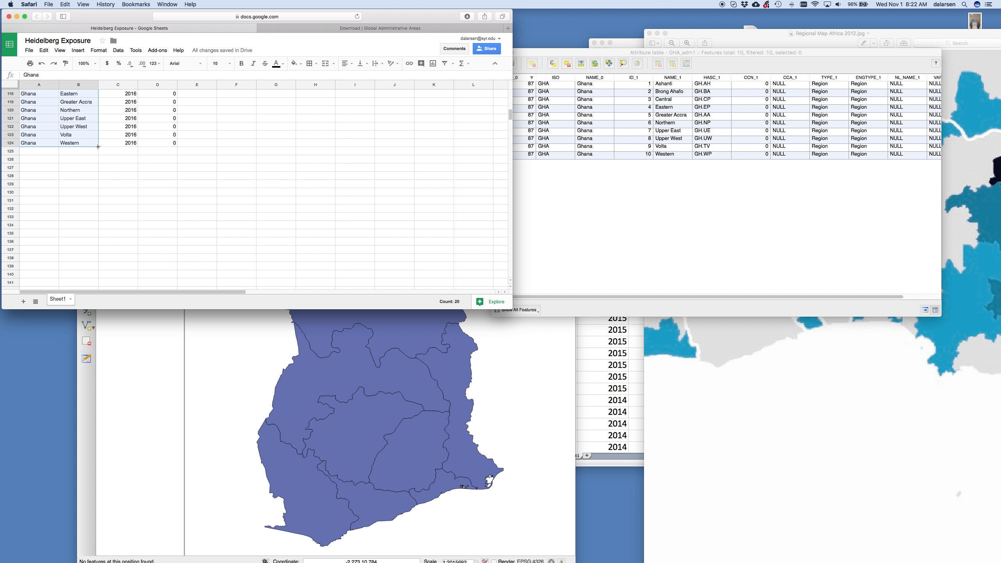
pyautogui.moveTo(94, 215)
pyautogui.mouseDown()
pyautogui.moveTo(92, 246)
pyautogui.moveTo(97, 224)
pyautogui.mouseUp()
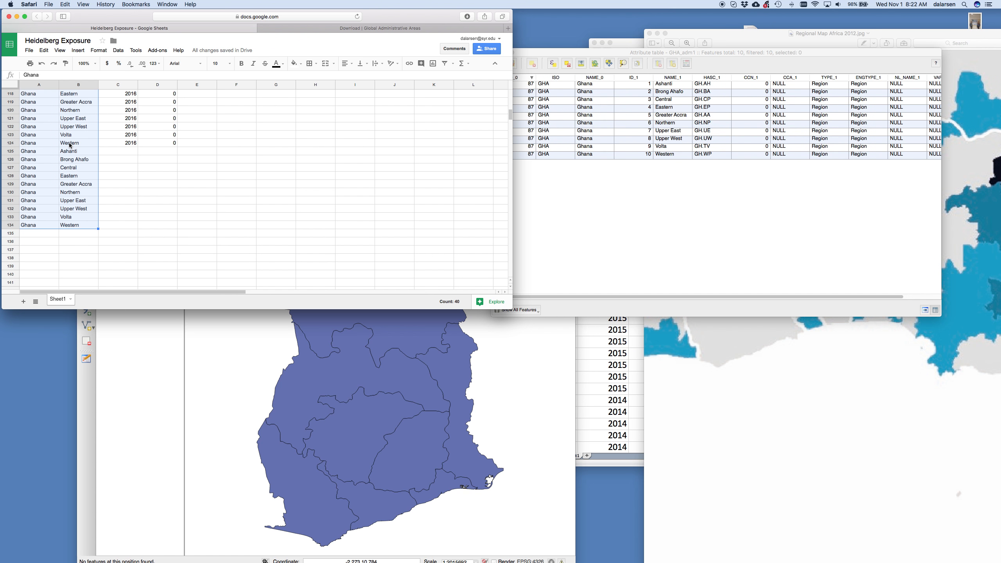
# - Enter the formula =C115-1 in C125 as the year of the second Ashanti row
pyautogui.click(116, 183)
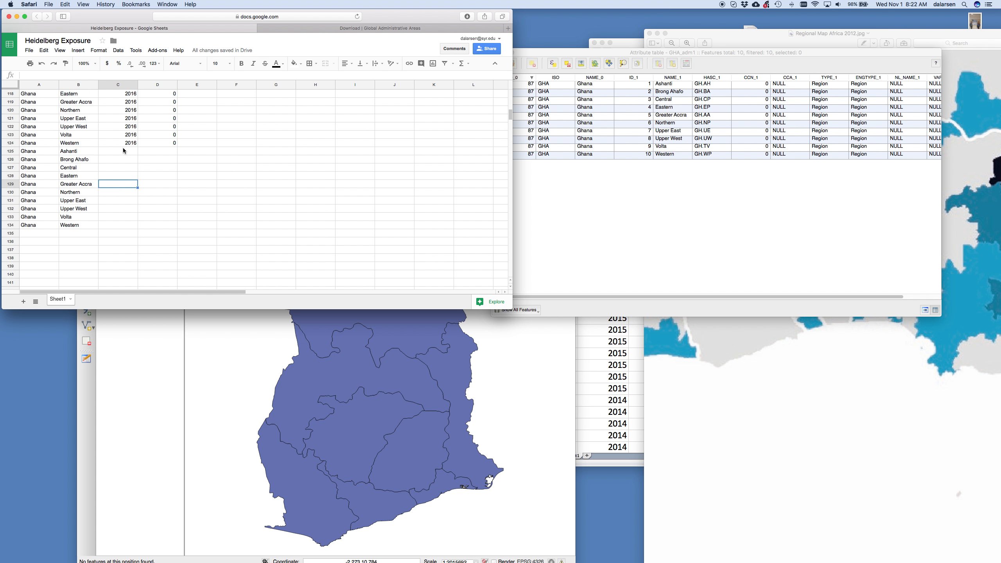
pyautogui.click(124, 149)
pyautogui.write('=')
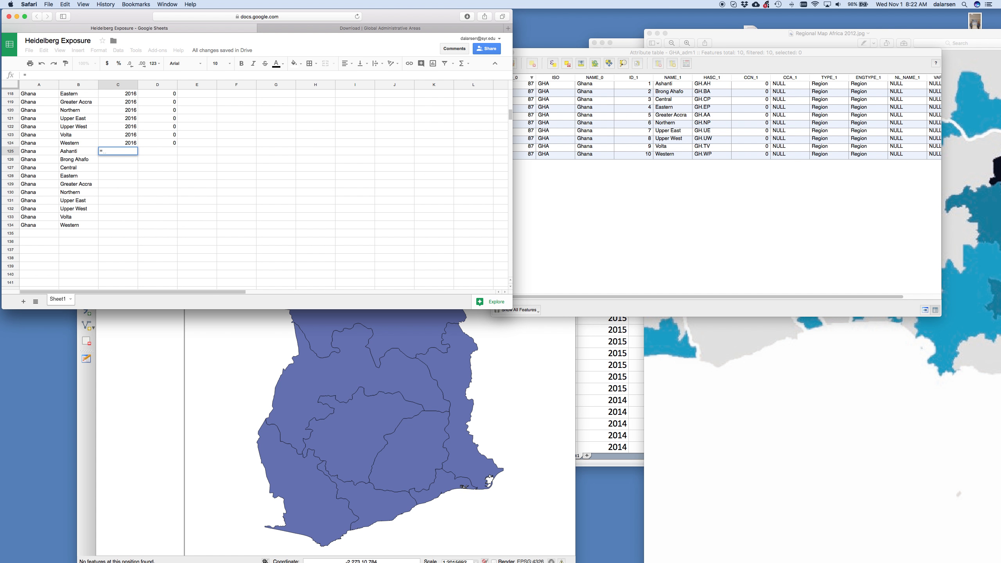
pyautogui.scroll(5, 163, 169)
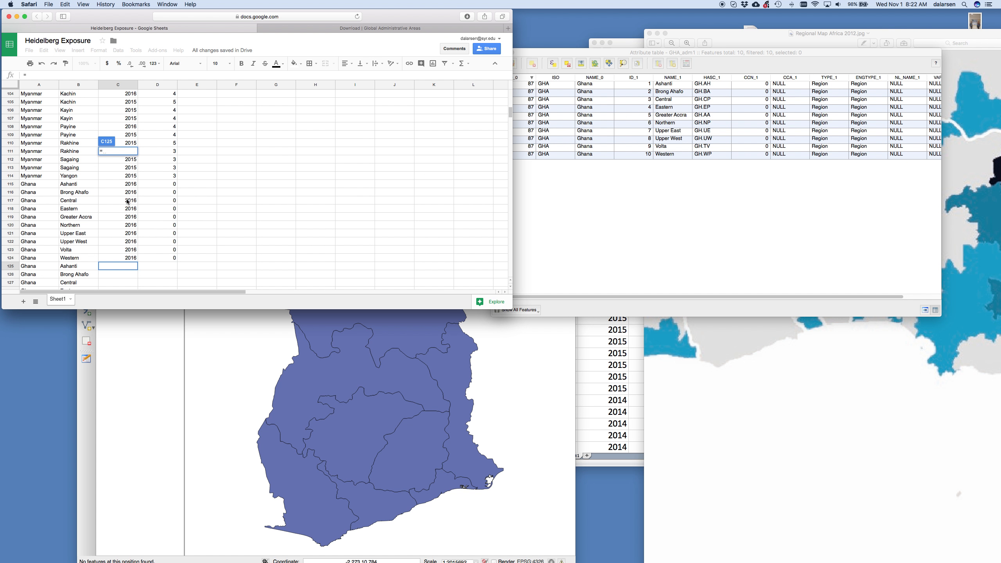
pyautogui.click(127, 184)
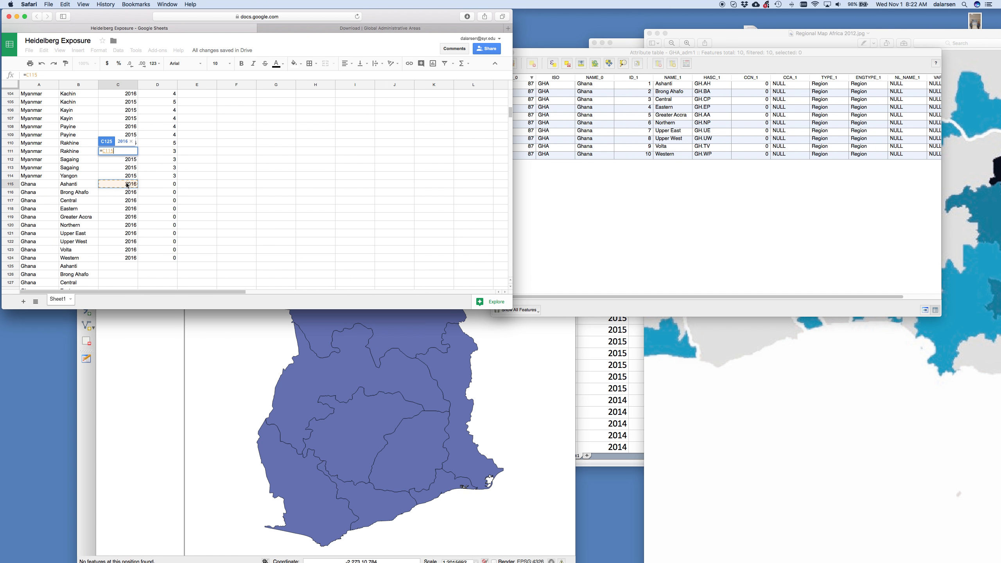
pyautogui.write('-1')
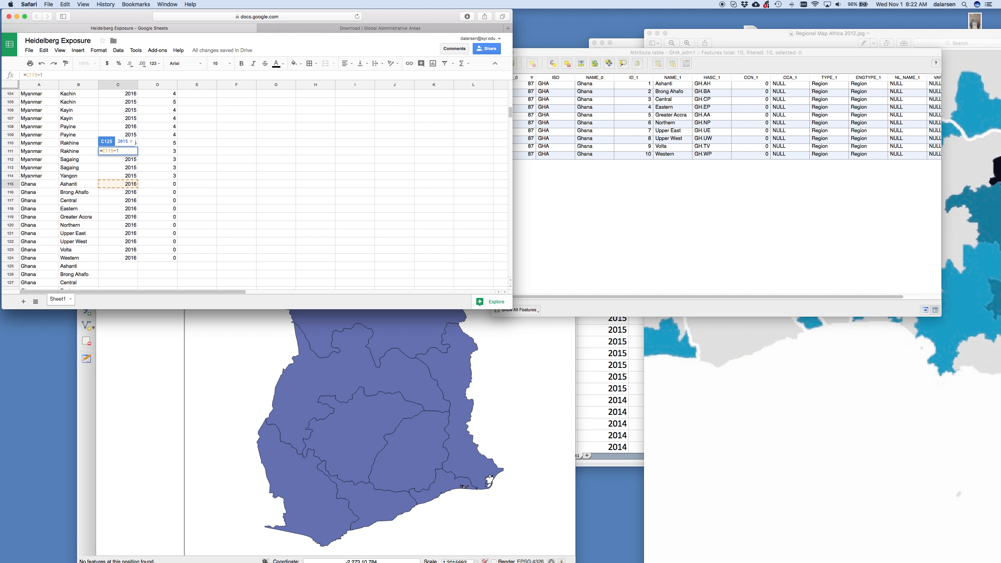
pyautogui.press('Return')
pyautogui.click(127, 265)
pyautogui.scroll(-3, 169, 253)
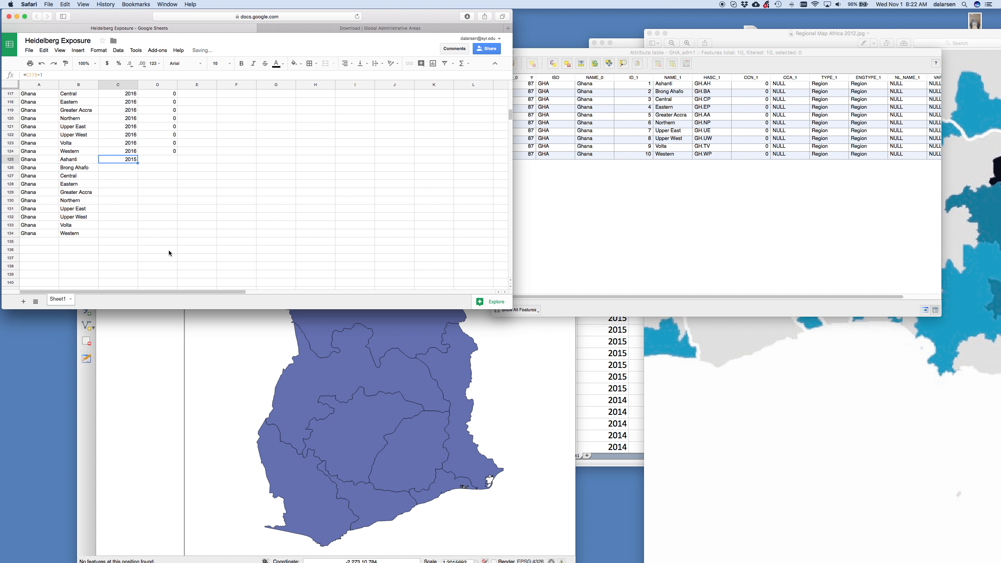
# - Fill the year formula from C125 down to C134 and enter conflict level 0 in D125:D134
pyautogui.moveTo(138, 163); pyautogui.dragTo(135, 235)
pyautogui.click(162, 160)
pyautogui.write('0')
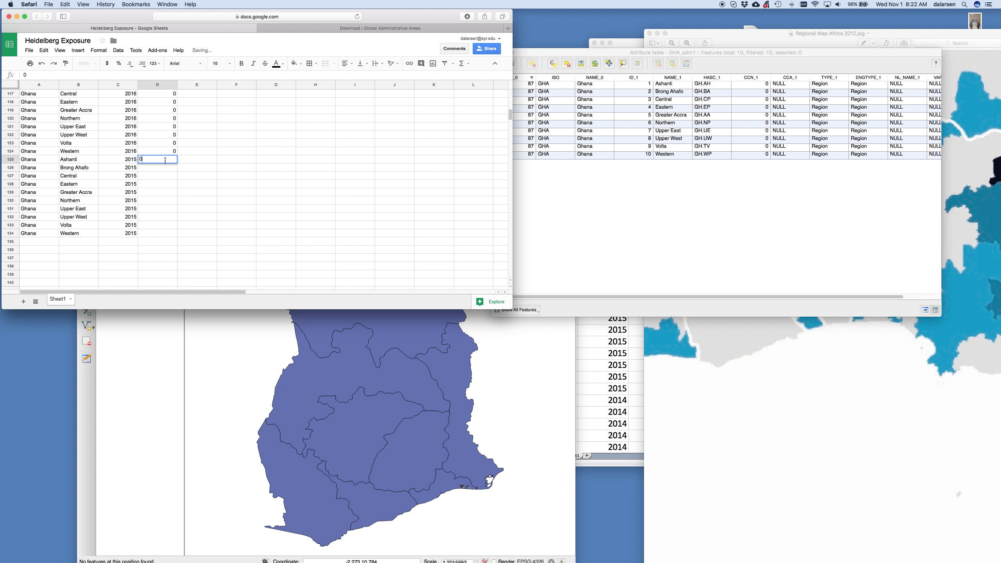
pyautogui.click(159, 148)
pyautogui.click(175, 159)
pyautogui.moveTo(181, 209); pyautogui.dragTo(176, 232)
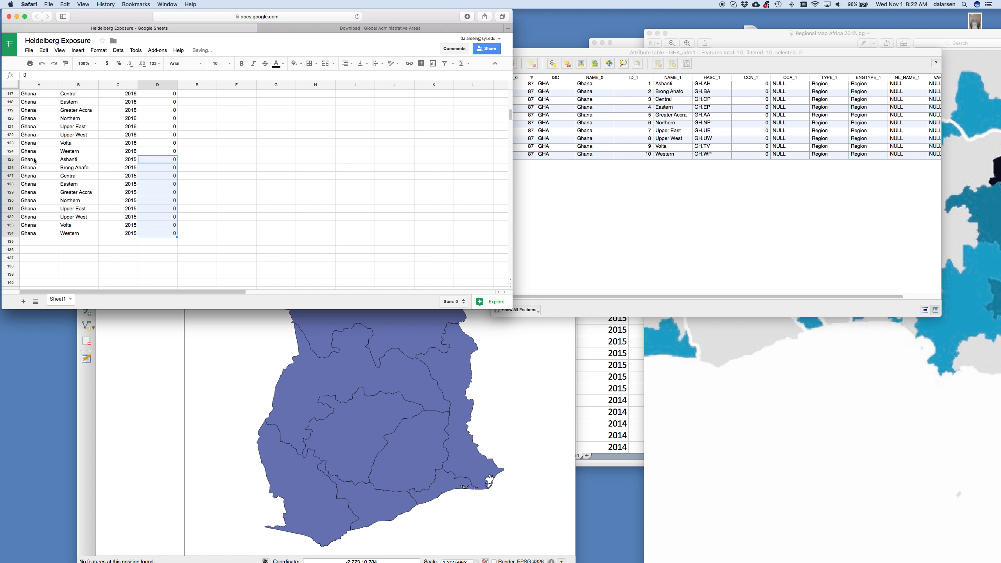
# - Extend the Ghana block A125:D134 by filling all four columns down through row 165 for the earlier years
pyautogui.moveTo(36, 159); pyautogui.dragTo(183, 238)
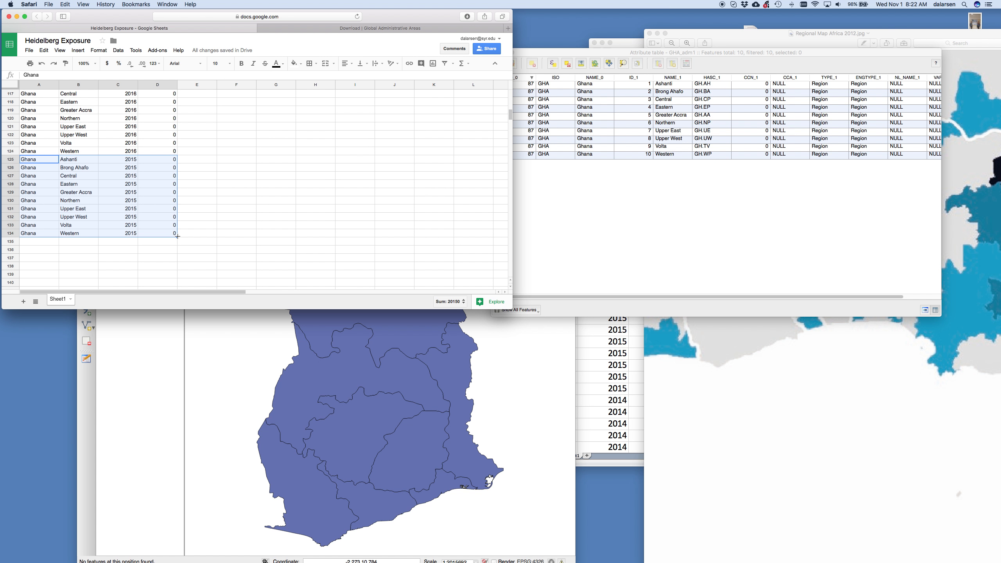
pyautogui.scroll(-5, 217, 248)
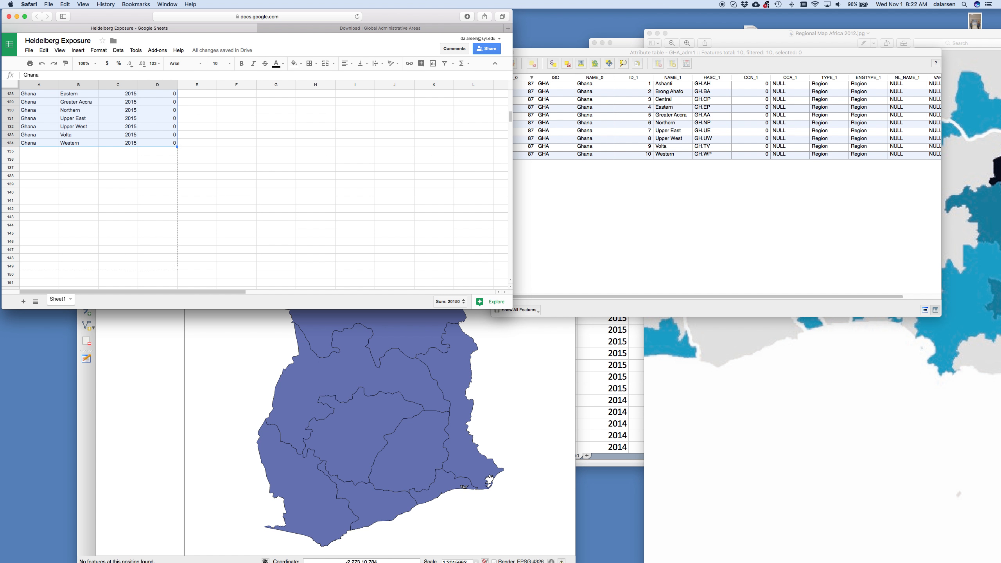
pyautogui.moveTo(175, 268); pyautogui.dragTo(167, 238)
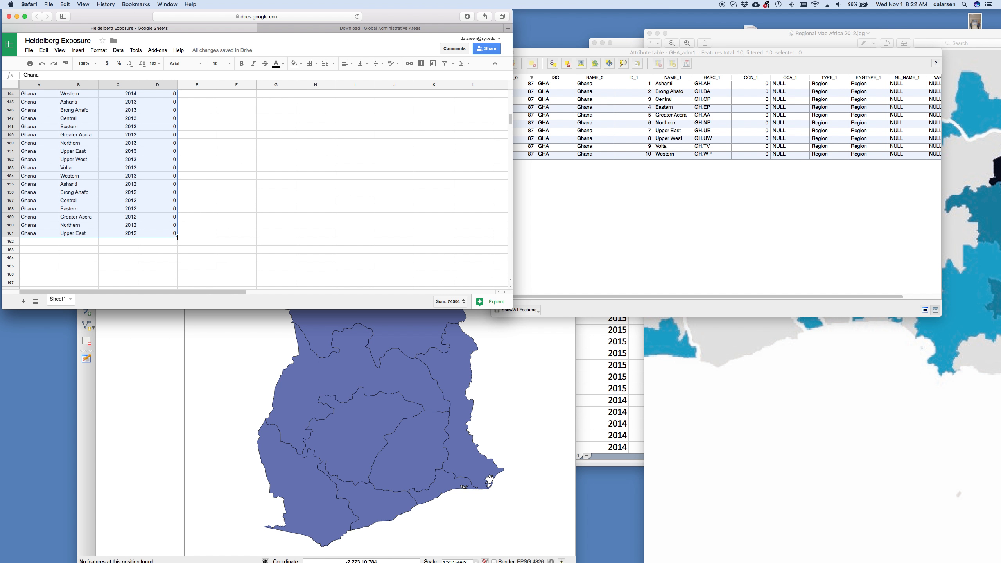
pyautogui.moveTo(177, 237); pyautogui.dragTo(175, 265)
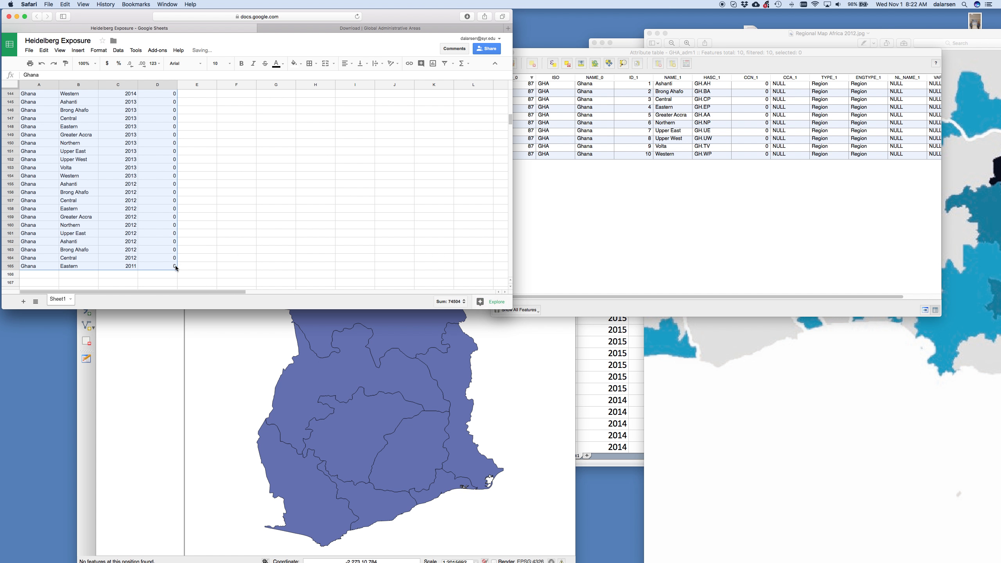
# - Delete row 165, the surplus Ghana Eastern record for 2011
pyautogui.click(12, 267)
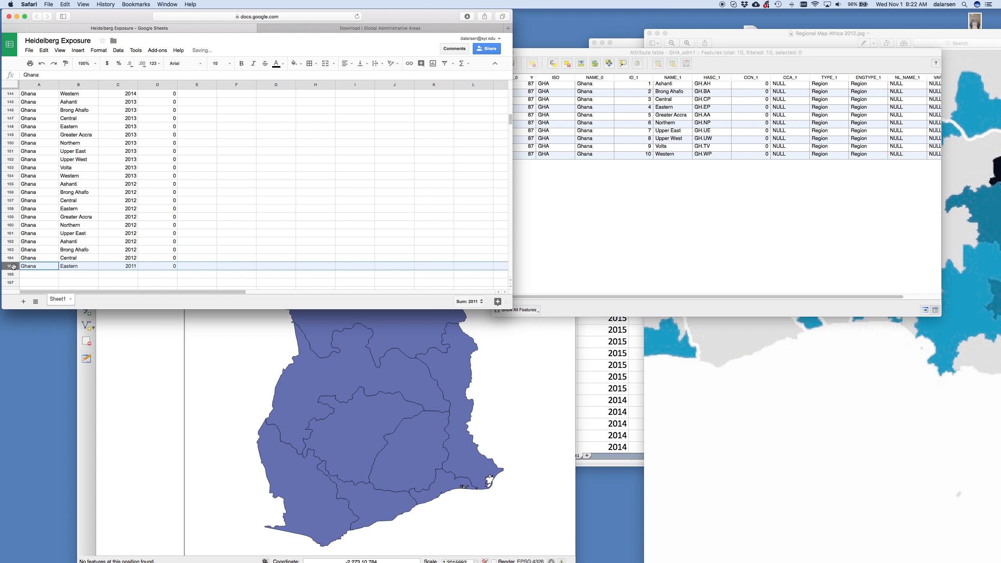
pyautogui.rightClick(12, 266)
pyautogui.click(51, 167)
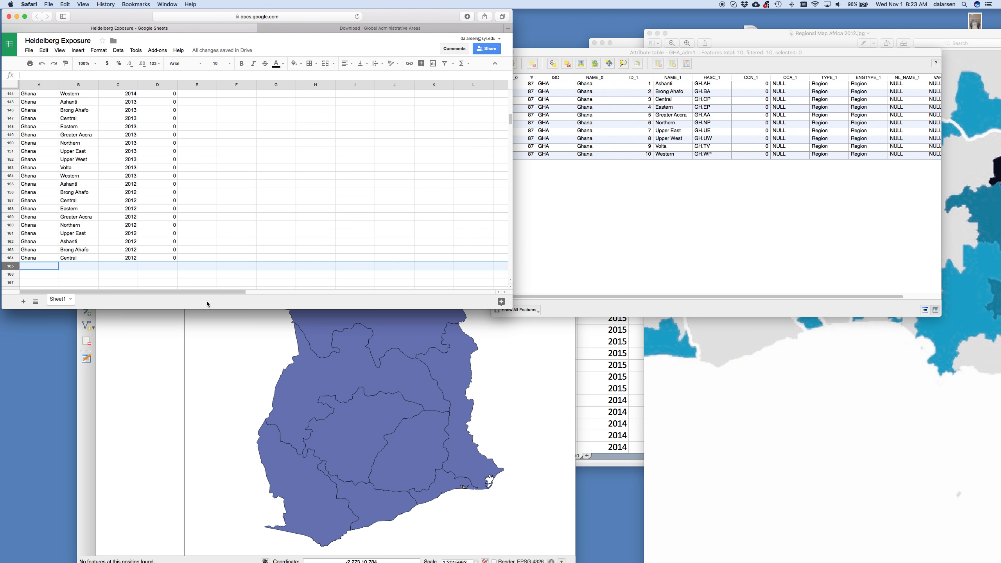
# - Switch to QGIS and remove the GHA_adm1 layer from the project
pyautogui.click(207, 318)
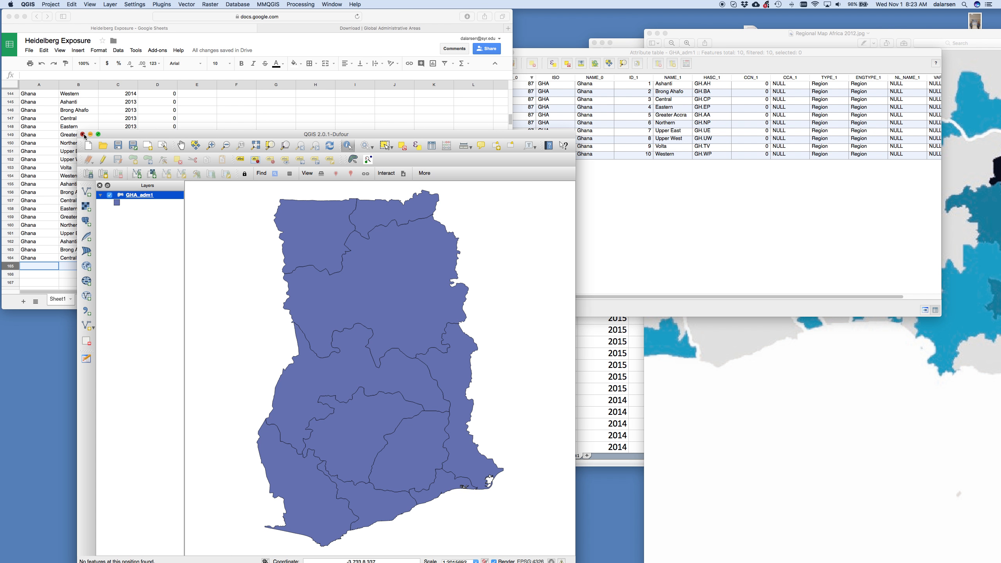
pyautogui.click(83, 135)
pyautogui.click(348, 363)
pyautogui.rightClick(136, 195)
pyautogui.click(457, 312)
pyautogui.press('super+d')
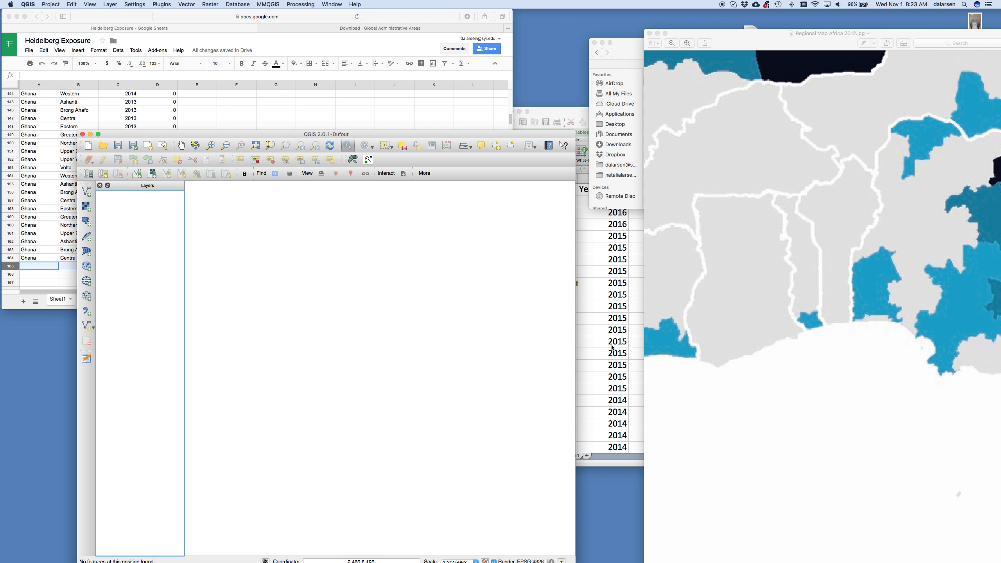
# - Pick Madagascar in the Excel survey list, examine it on the full 2012 Africa conflict map, and close that map
pyautogui.click(611, 348)
pyautogui.click(517, 225)
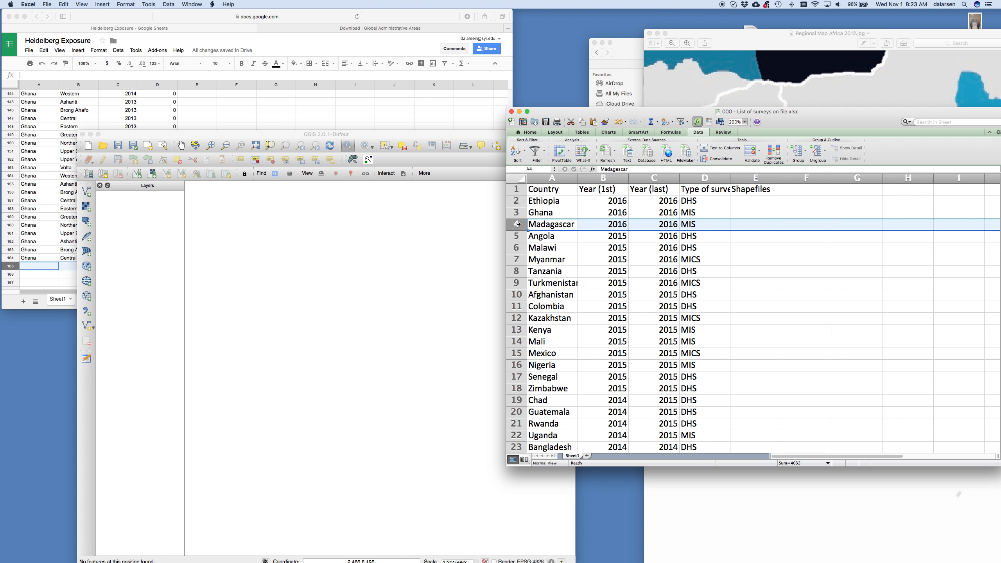
pyautogui.click(636, 66)
pyautogui.click(905, 36)
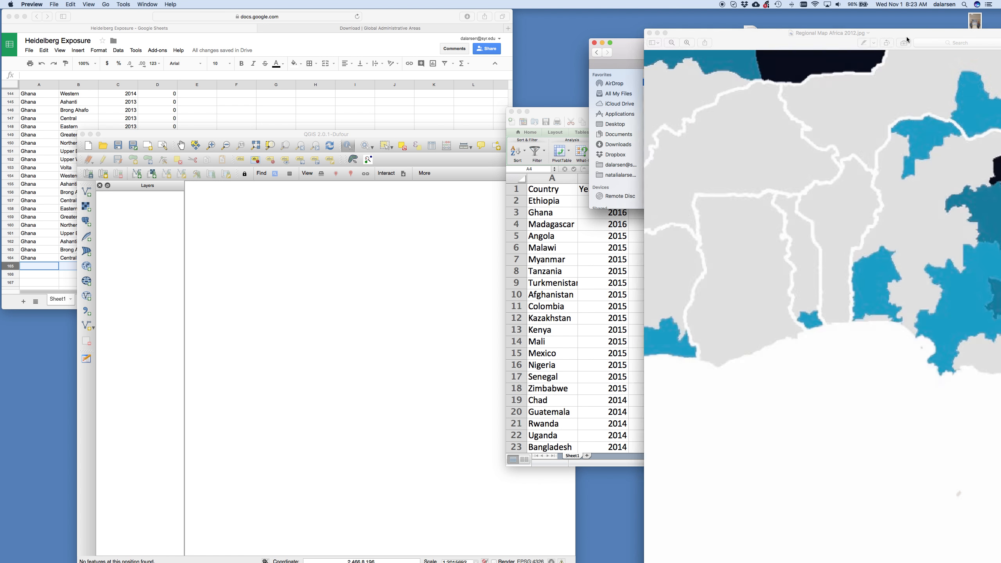
pyautogui.scroll(-5, 863, 183)
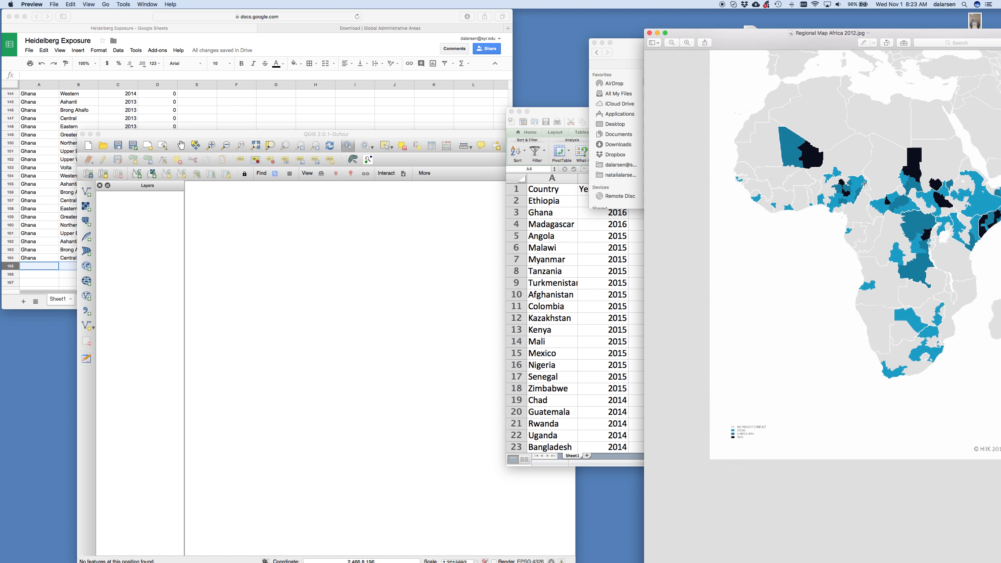
pyautogui.scroll(-2, 863, 183)
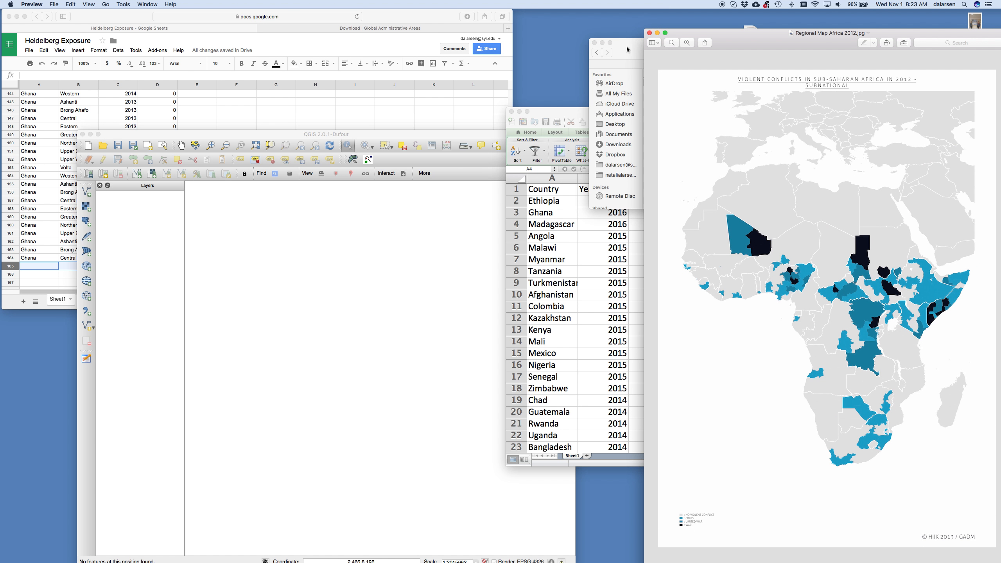
pyautogui.click(649, 34)
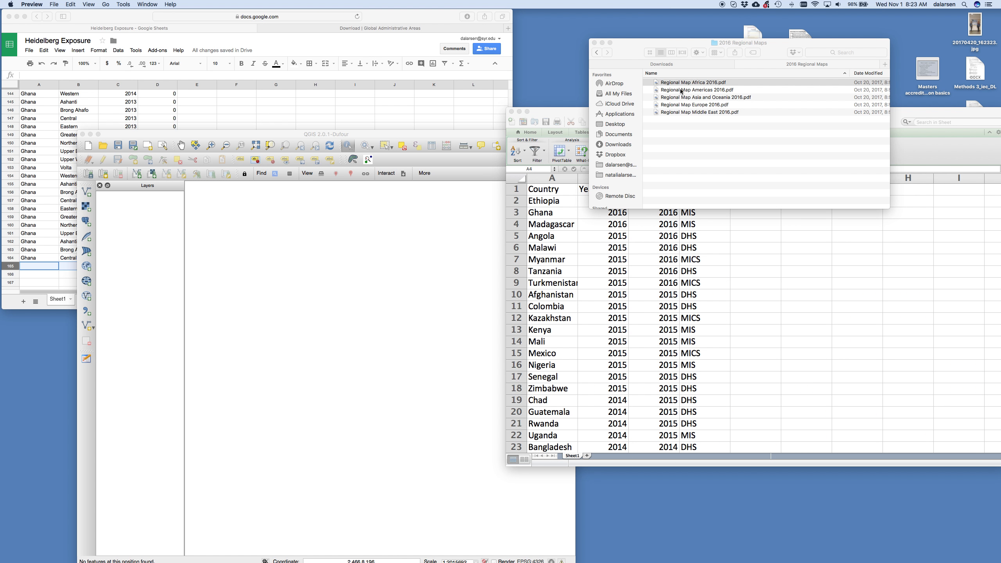
# - Open Regional Map Africa 2016.pdf from the 2016 Regional Maps folder to check Madagascar, and close it
pyautogui.click(596, 53)
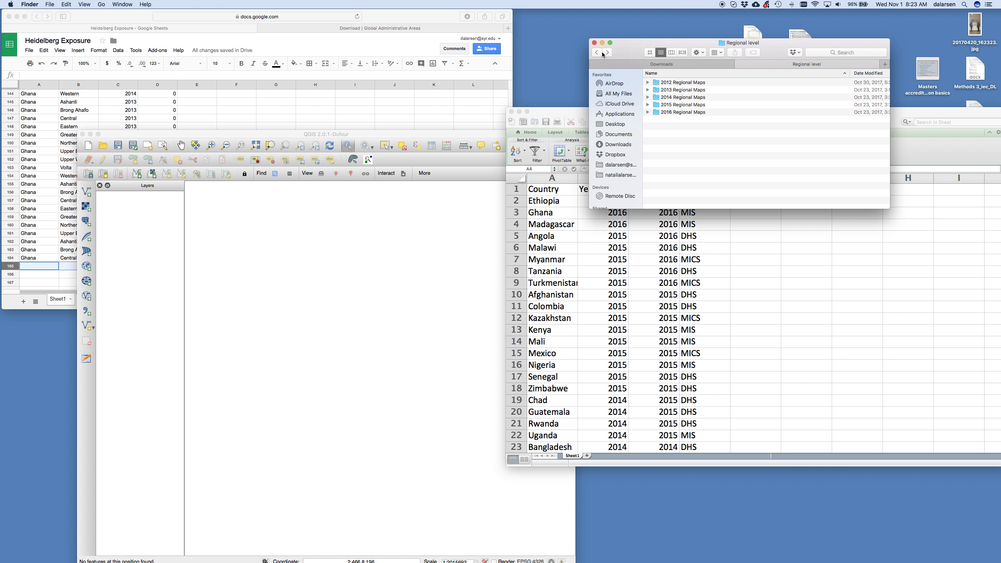
pyautogui.click(607, 52)
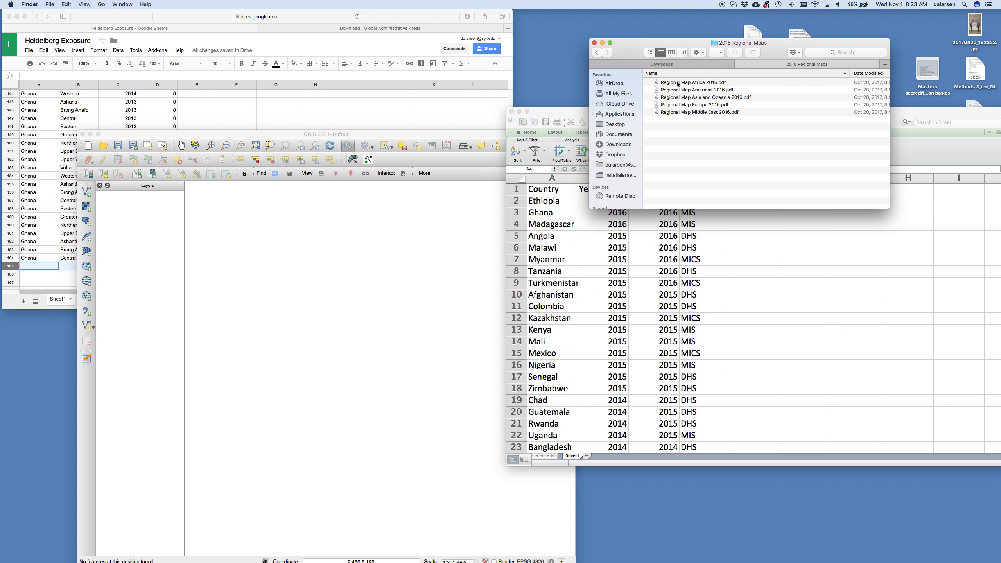
pyautogui.doubleClick(677, 83)
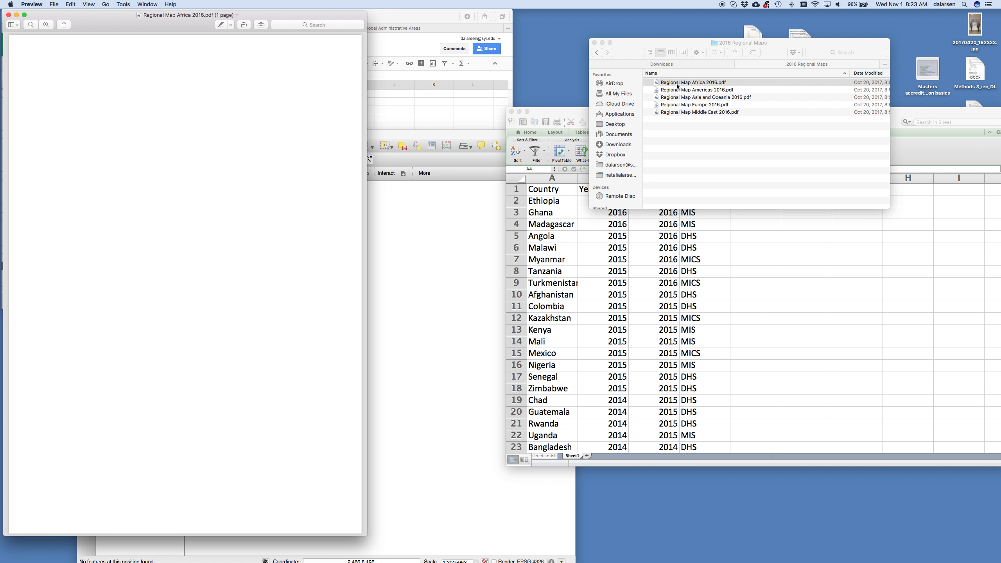
pyautogui.click(8, 15)
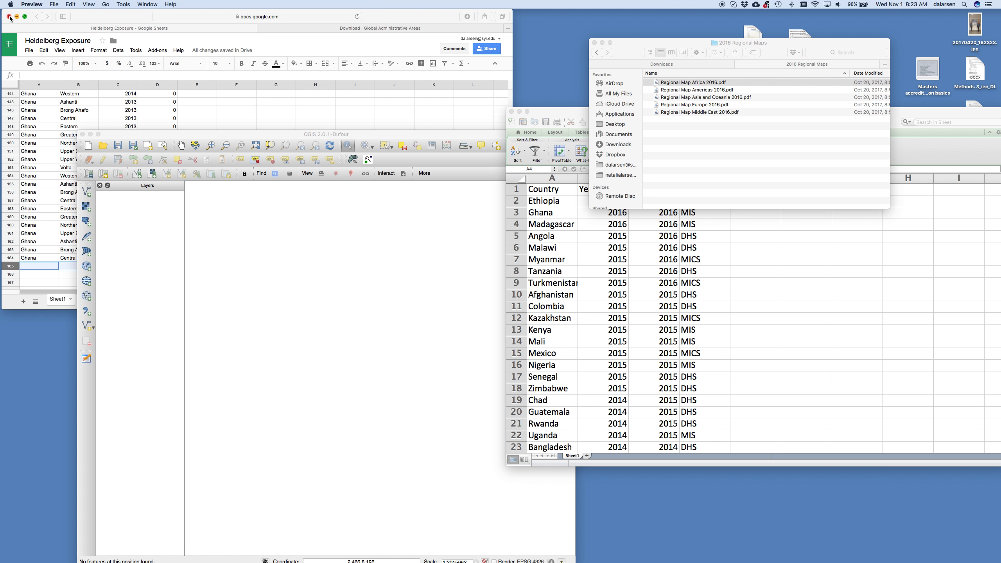
# - Pick Malawi in the survey list, examine it on the 2016 and 2012 Africa regional maps, and close both maps
pyautogui.click(517, 236)
pyautogui.click(516, 246)
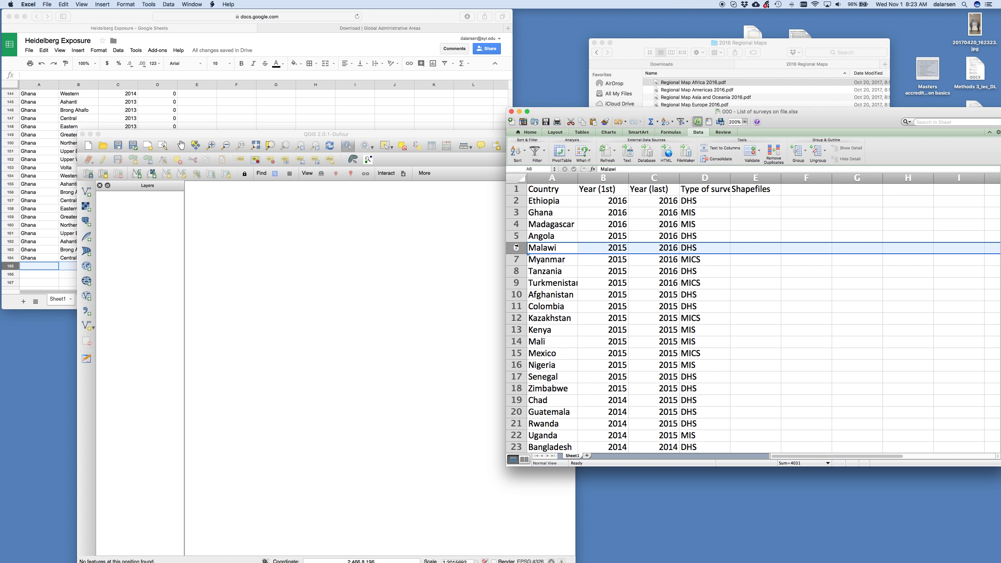
pyautogui.click(762, 96)
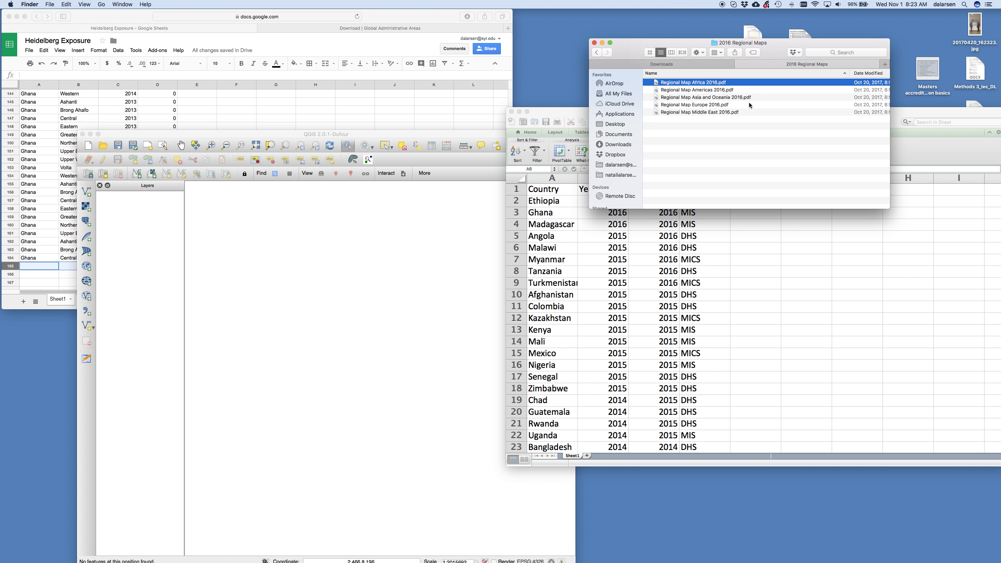
pyautogui.doubleClick(717, 82)
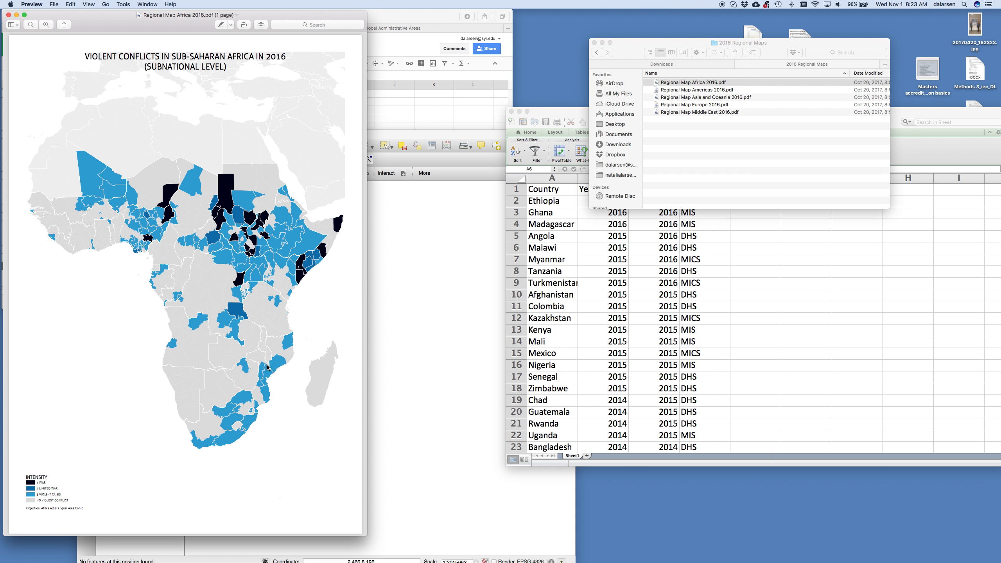
pyautogui.click(596, 53)
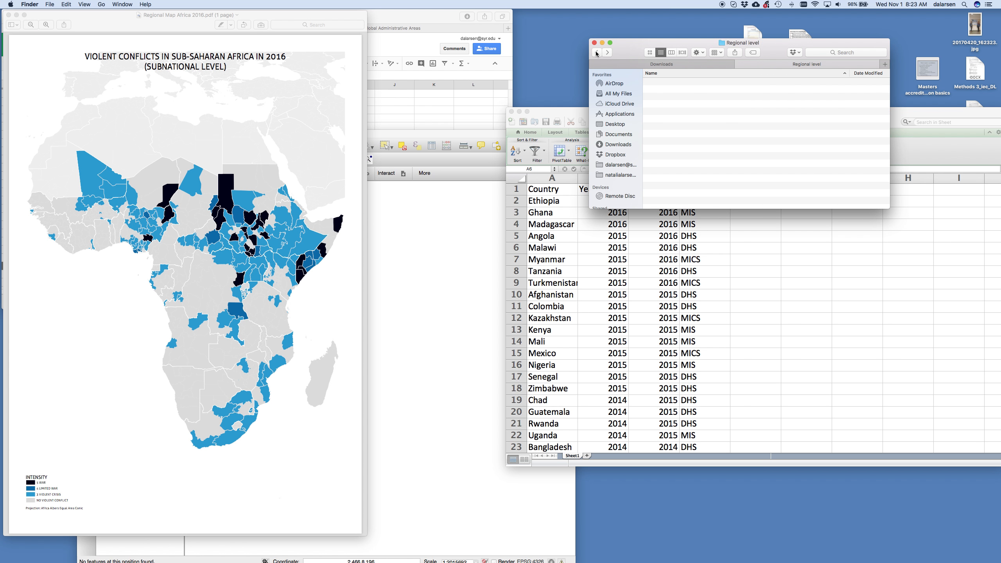
pyautogui.doubleClick(663, 82)
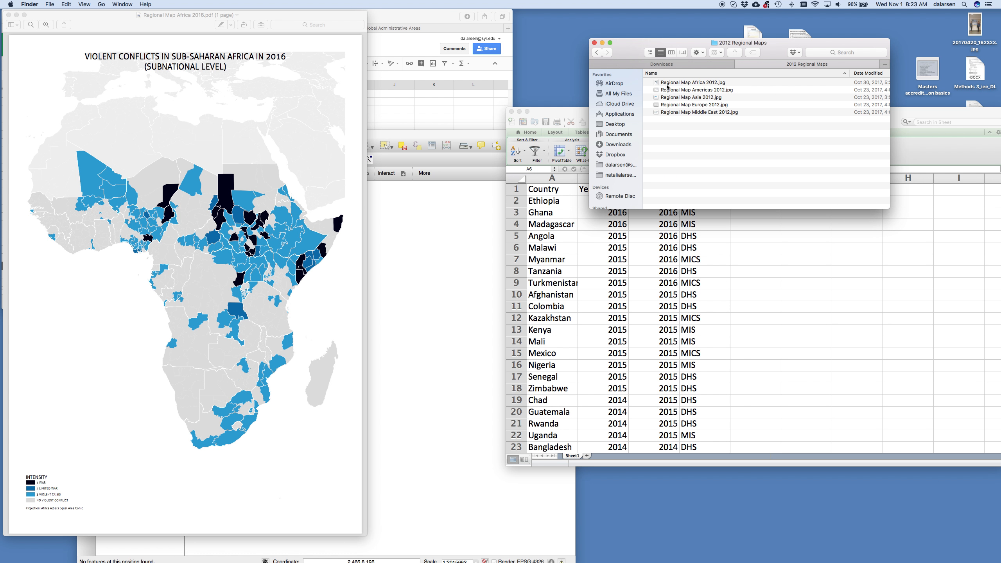
pyautogui.doubleClick(706, 83)
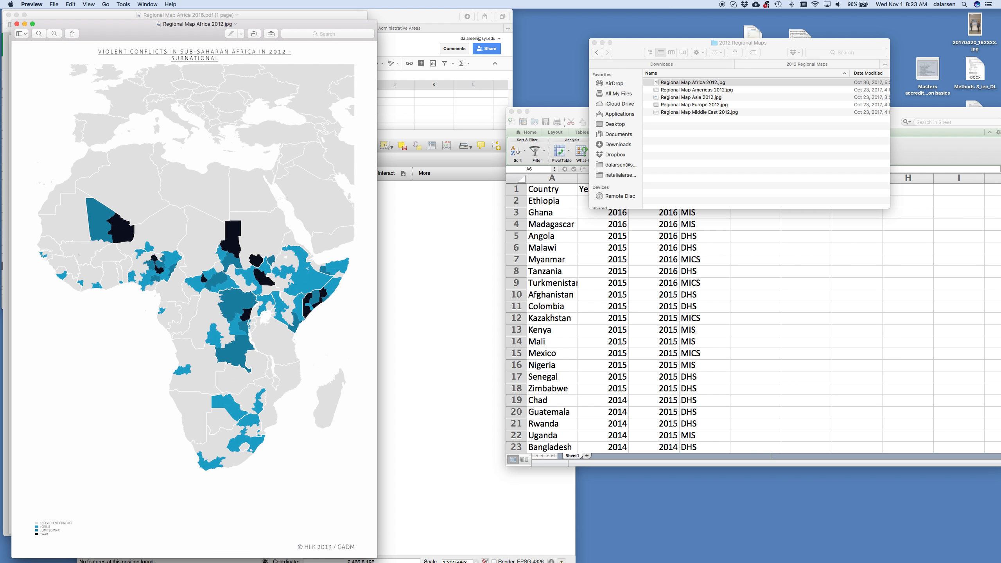
pyautogui.click(16, 24)
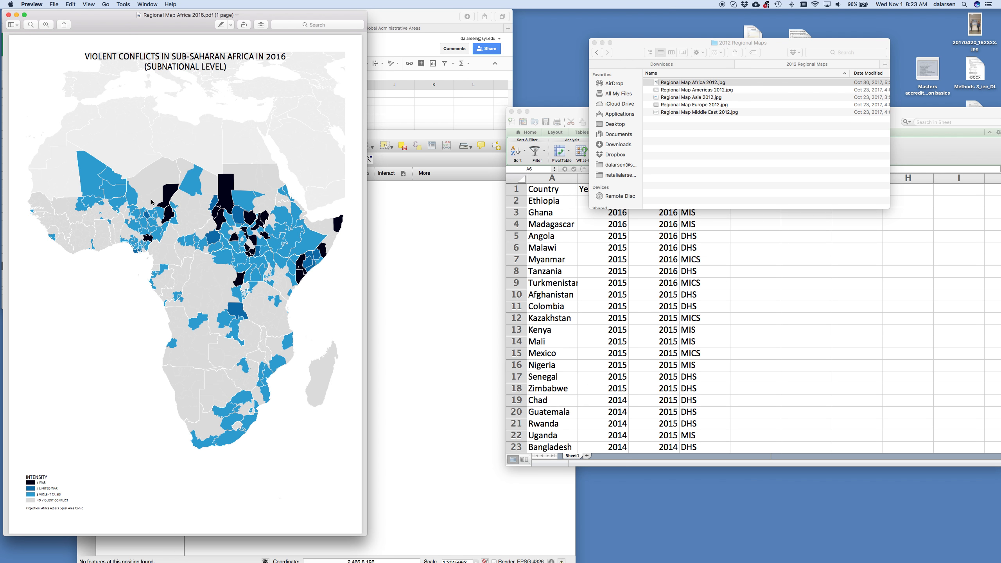
pyautogui.click(8, 15)
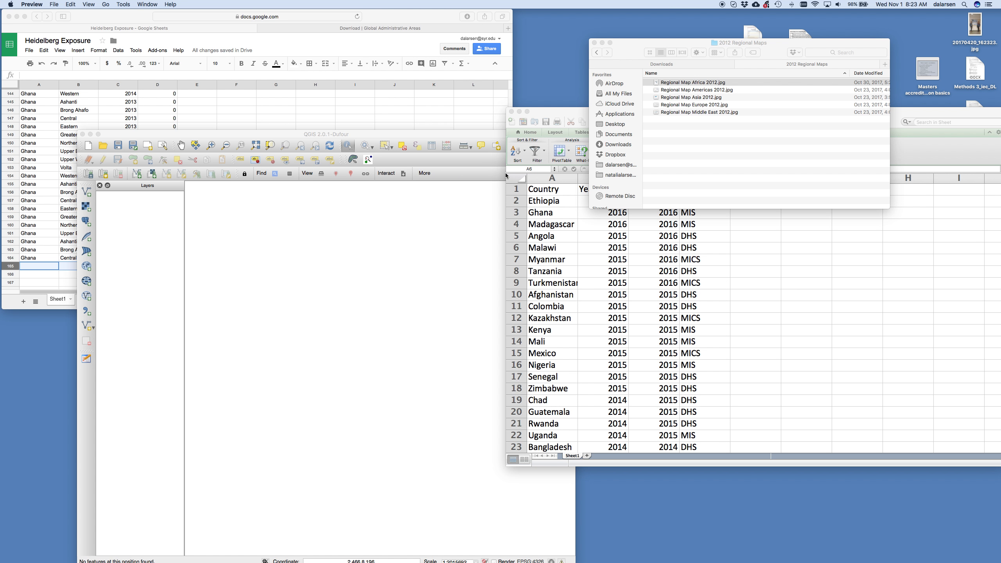
# - Pick Myanmar in the survey list, open Regional Map Asia and Oceania 2016.pdf enlarged on Myanmar, and place it beside the Heidelberg Exposure sheet
pyautogui.click(516, 253)
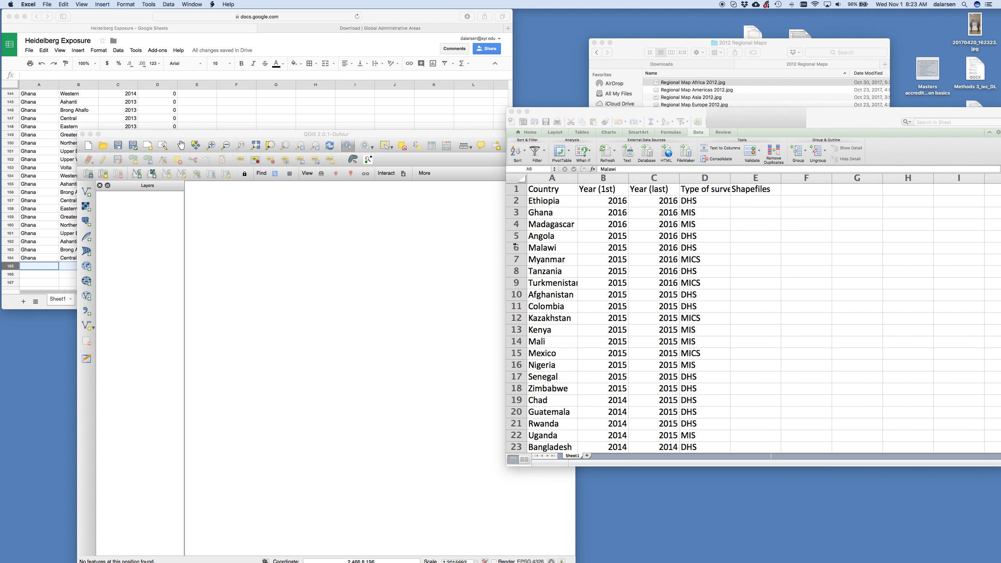
pyautogui.click(515, 223)
pyautogui.click(517, 259)
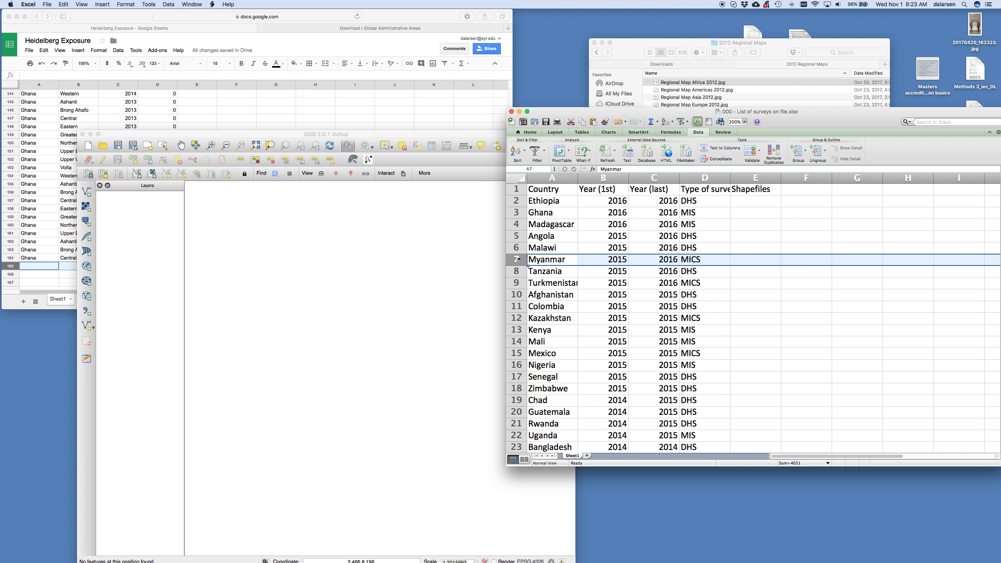
pyautogui.click(713, 100)
pyautogui.click(598, 52)
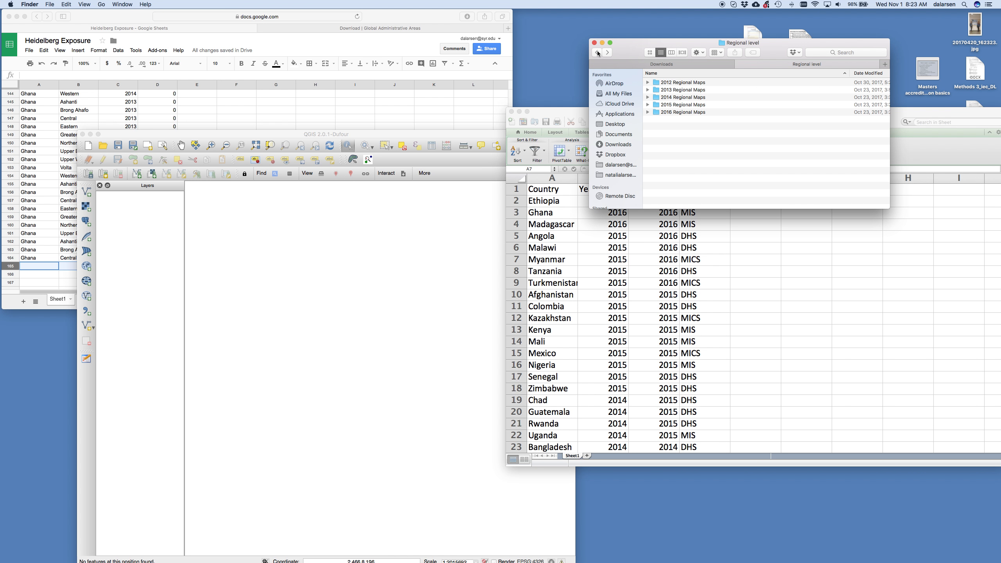
pyautogui.doubleClick(674, 113)
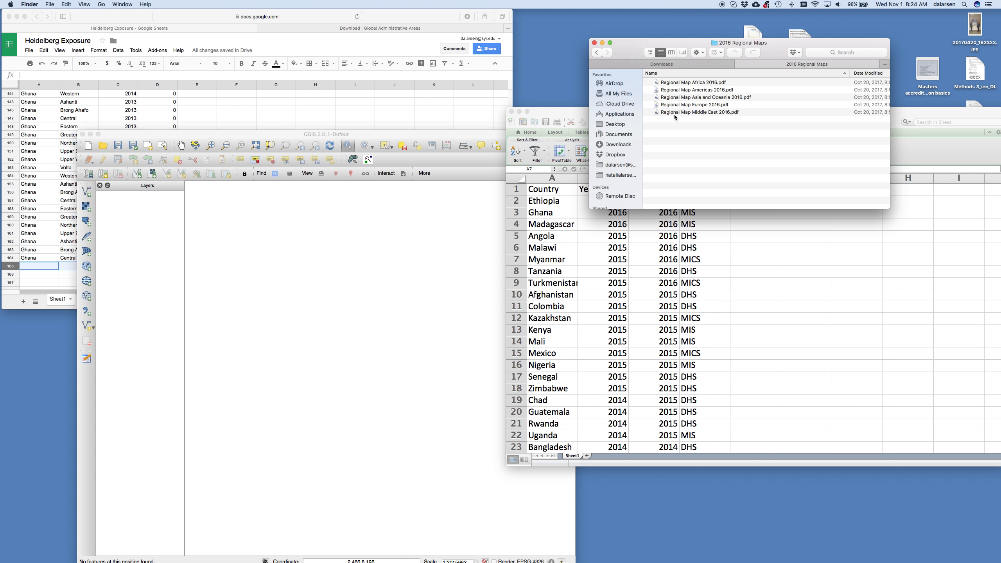
pyautogui.doubleClick(693, 97)
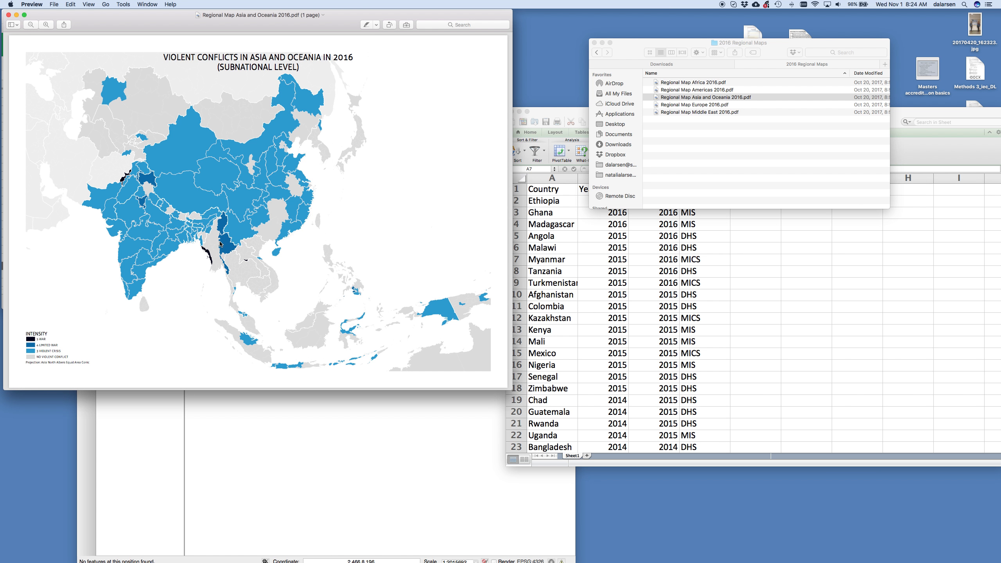
pyautogui.scroll(10, 220, 243)
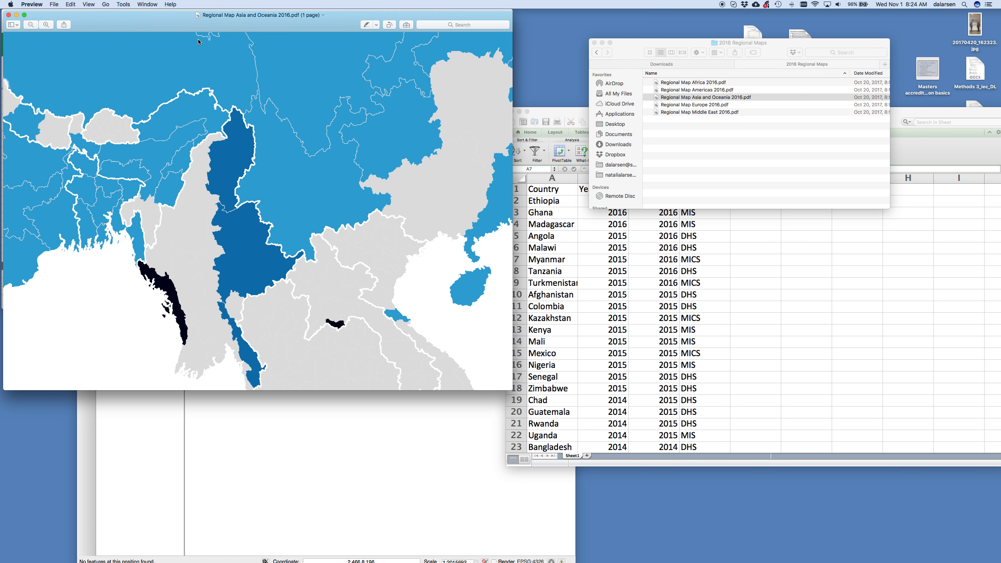
pyautogui.moveTo(165, 24); pyautogui.dragTo(624, 22)
# - Return to the Heidelberg Exposure sheet and locate the existing Myanmar rows above the Ghana records
pyautogui.click(44, 152)
pyautogui.scroll(12, 44, 152)
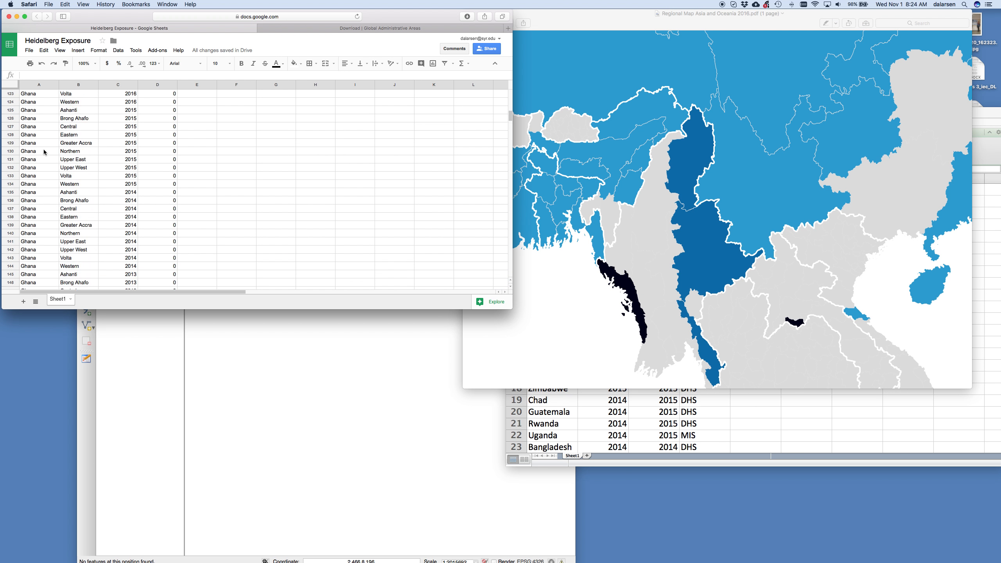
pyautogui.scroll(-2, 44, 152)
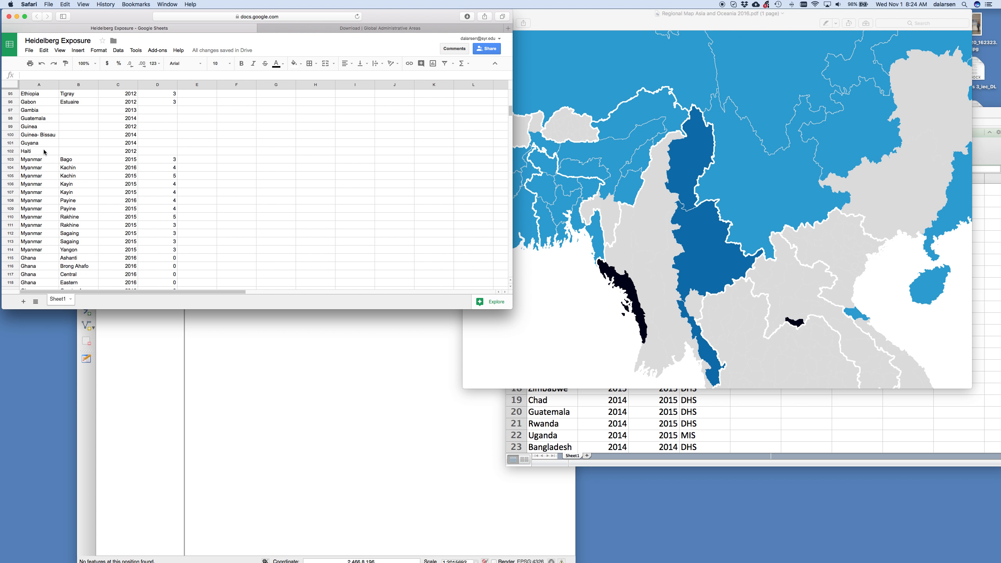
# - Select the Myanmar rows in the Heidelberg Exposure sheet, and return to the Global Administrative Areas country download form
pyautogui.moveTo(11, 249); pyautogui.dragTo(14, 161)
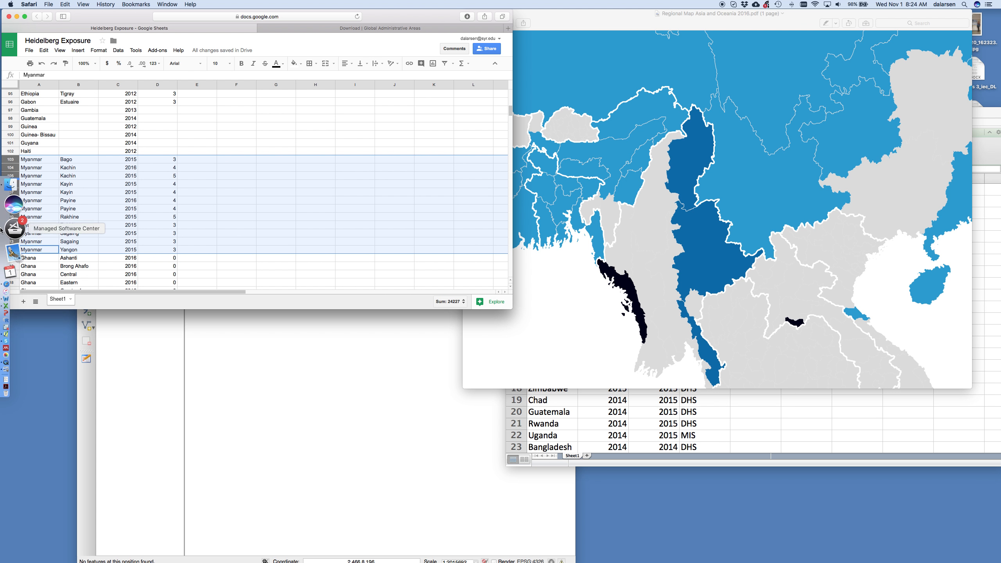
pyautogui.click(371, 28)
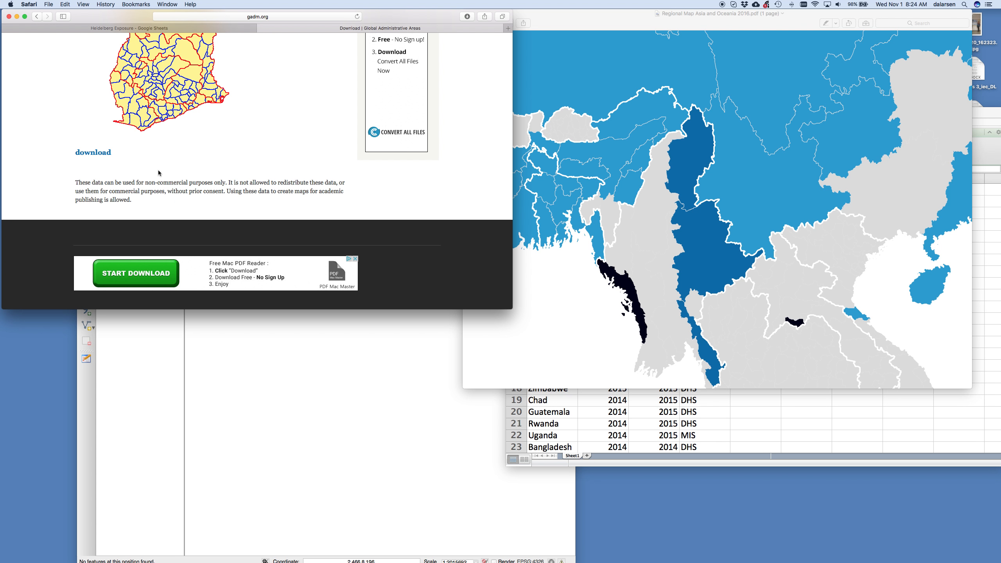
pyautogui.scroll(5, 159, 173)
pyautogui.click(101, 84)
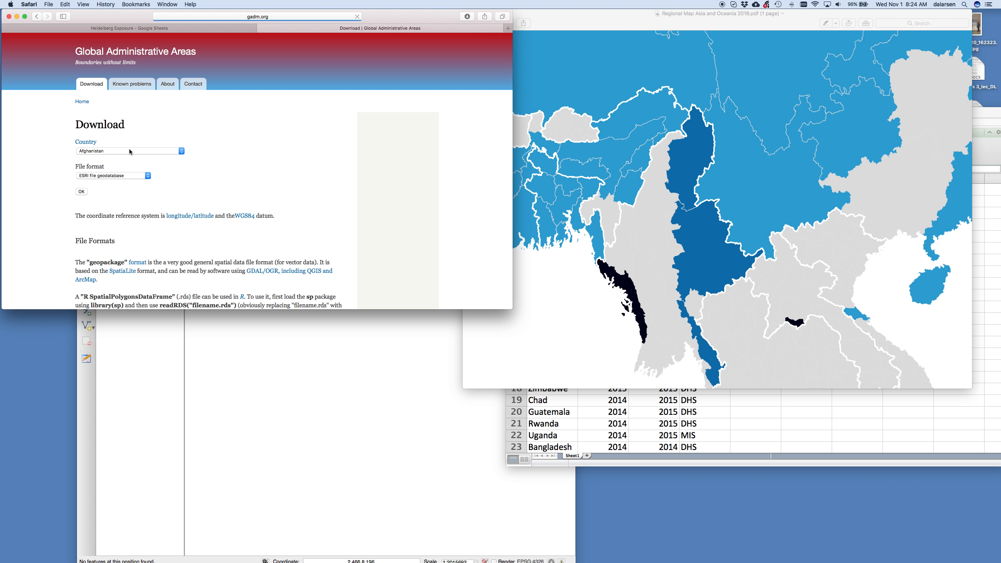
# - Download Myanmar's administrative boundaries in Shapefile format from the Global Administrative Areas site
pyautogui.click(130, 150)
pyautogui.scroll(-5, 127, 221)
pyautogui.scroll(-10, 124, 229)
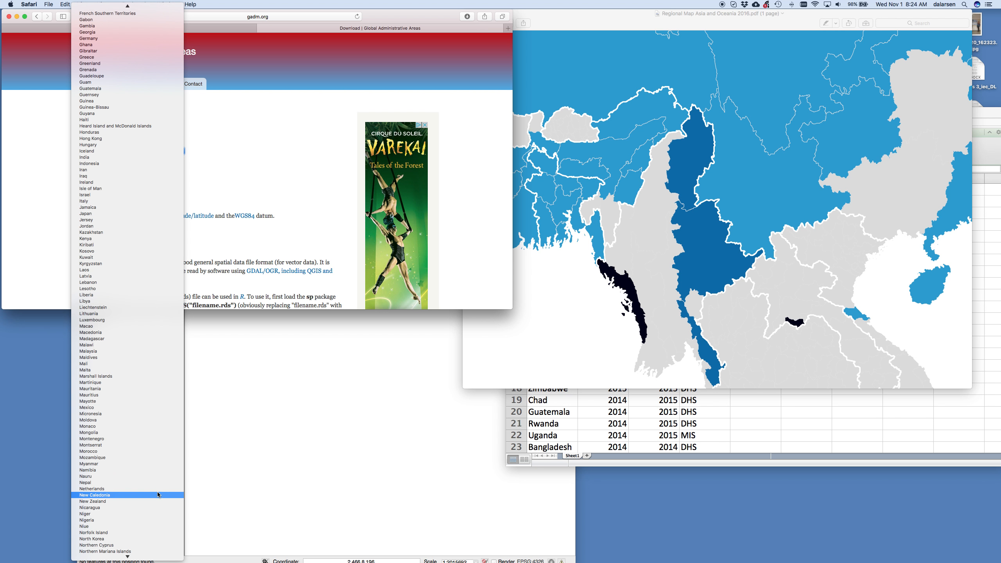
pyautogui.click(155, 463)
pyautogui.click(112, 176)
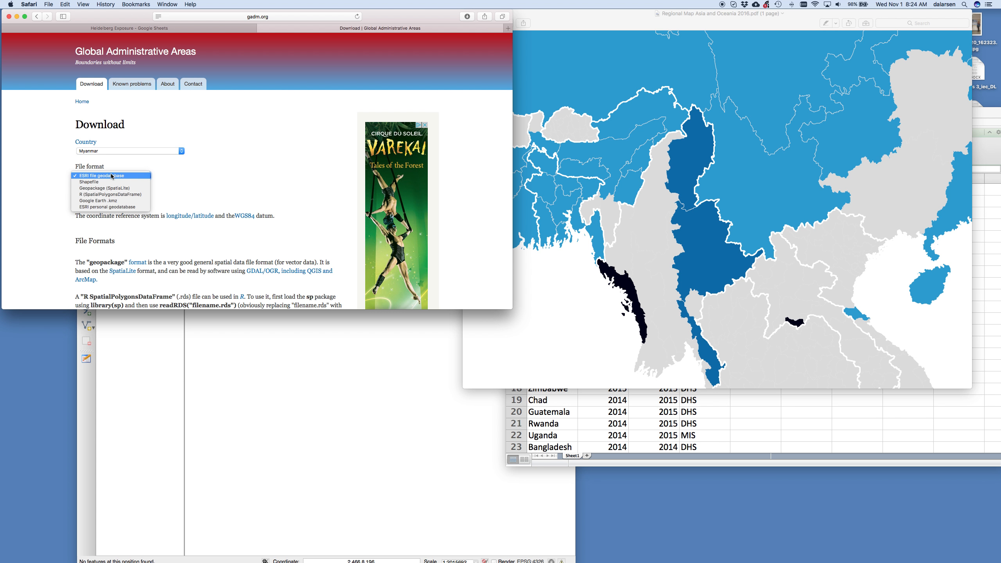
pyautogui.click(105, 183)
pyautogui.click(83, 192)
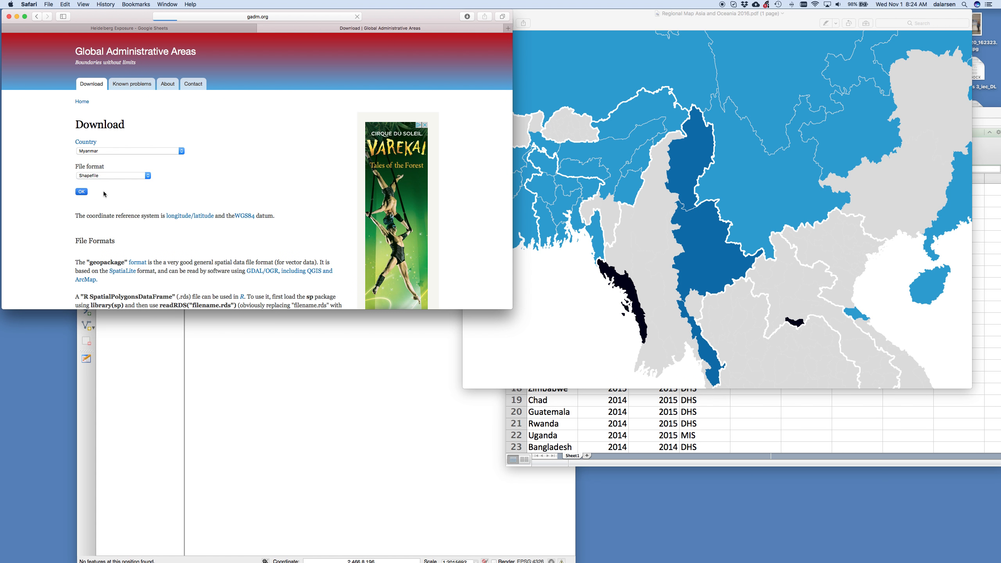
pyautogui.click(95, 176)
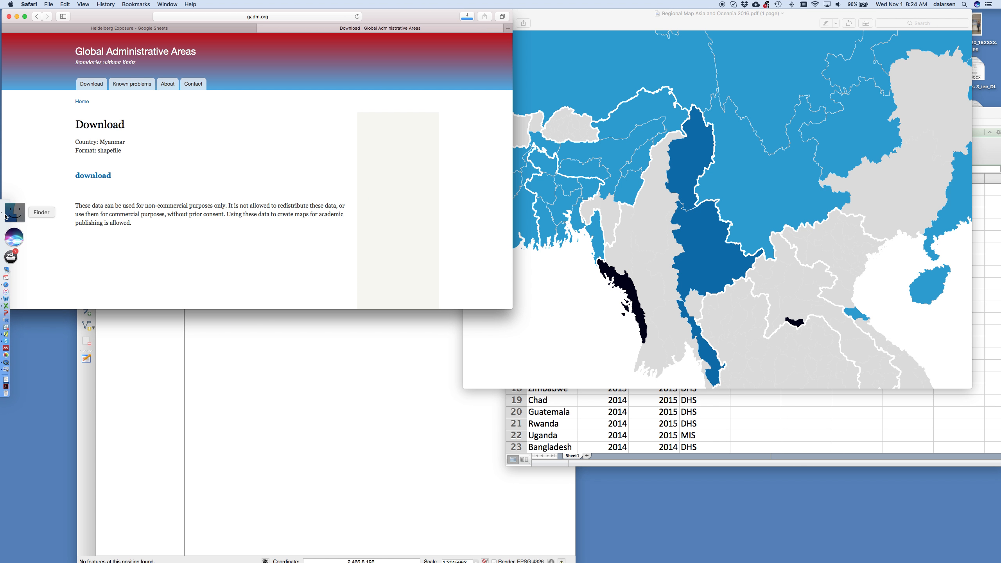
# - Open MMR_adm1.shp from the downloaded MMR_adm_shp folder in QGIS
pyautogui.click(12, 207)
pyautogui.click(617, 144)
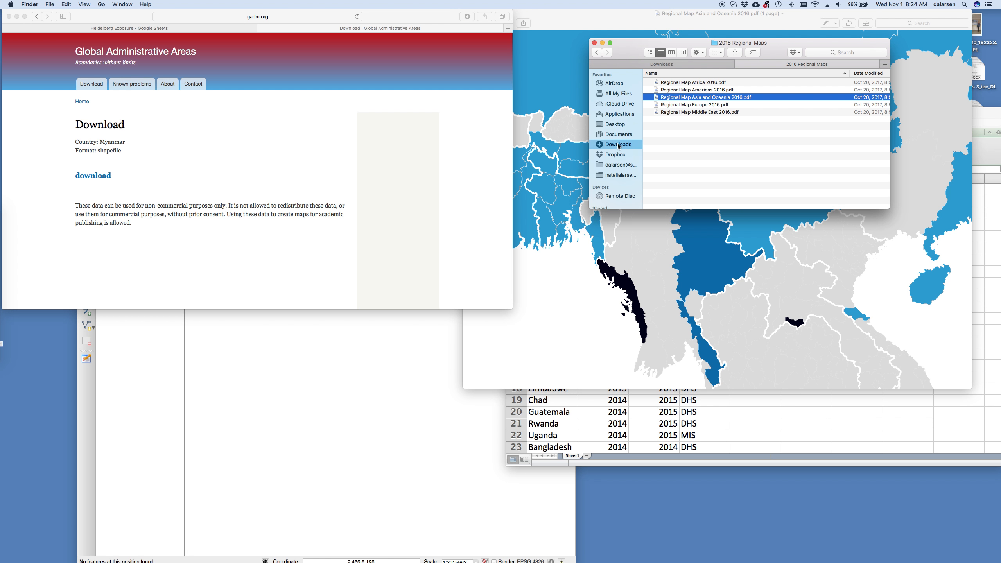
pyautogui.doubleClick(677, 83)
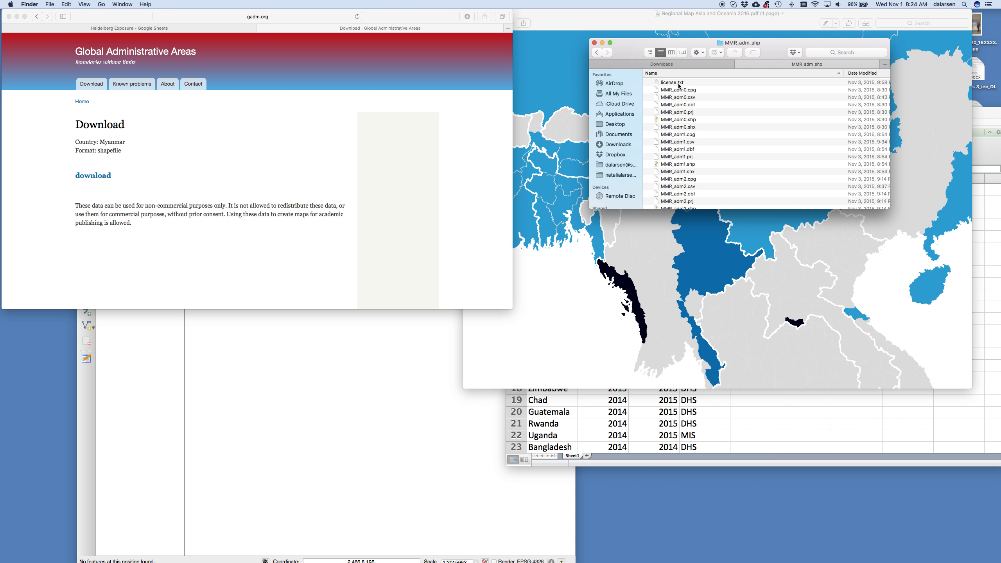
pyautogui.doubleClick(682, 163)
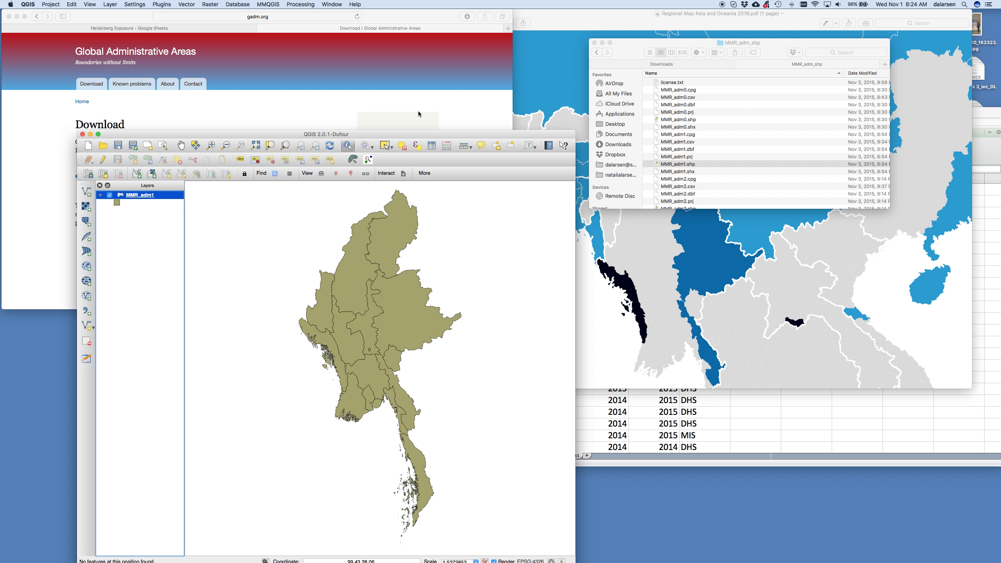
# - Compare the regional map with the MMR_adm1 layer in QGIS and identify the black-shaded state on Myanmar's west coast
pyautogui.click(197, 27)
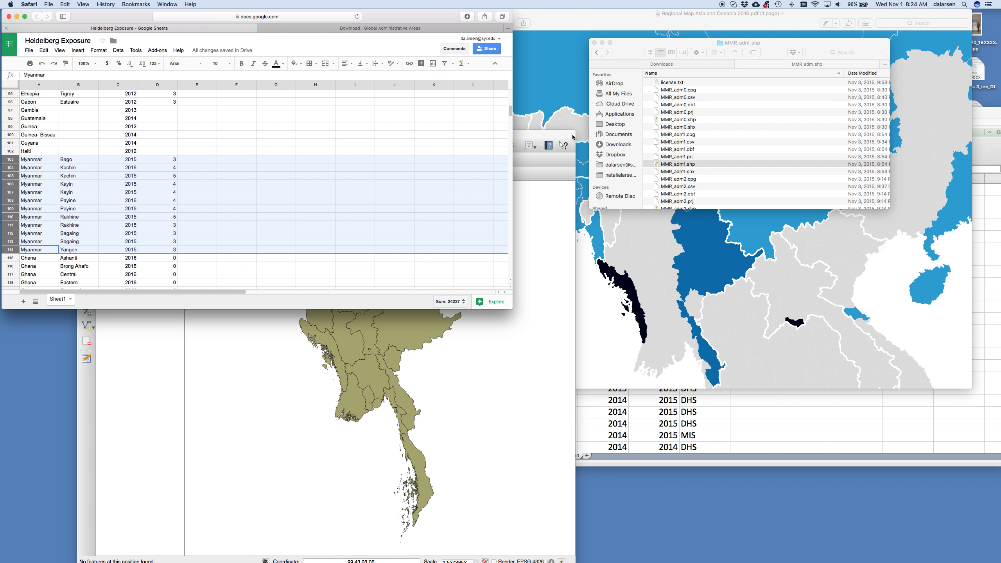
pyautogui.click(657, 286)
pyautogui.click(475, 432)
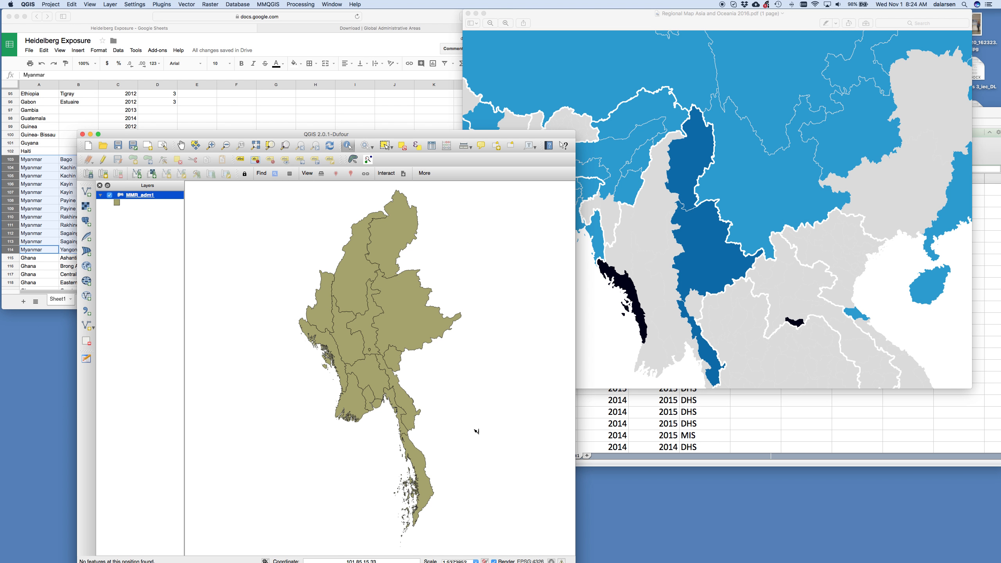
pyautogui.click(331, 340)
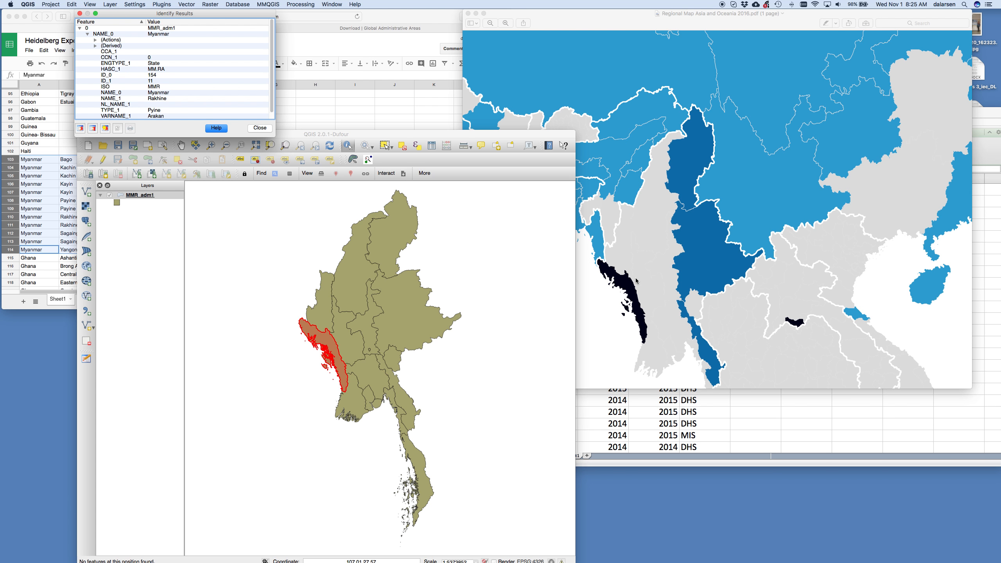
# - In the Heidelberg Exposure sheet, set the year of the first Rakhine row, the one with level 5, to 2016
pyautogui.click(60, 253)
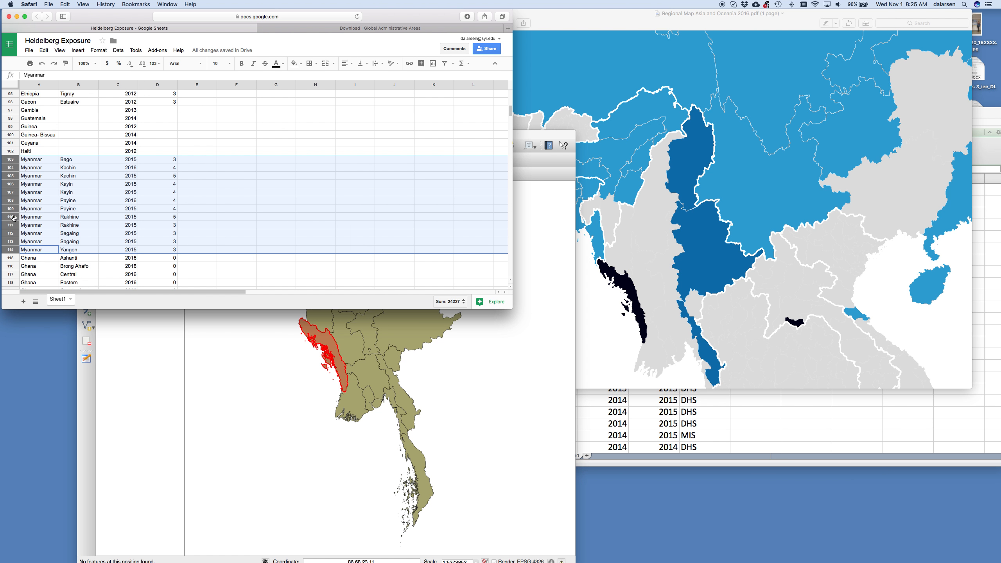
pyautogui.moveTo(14, 218); pyautogui.dragTo(10, 224)
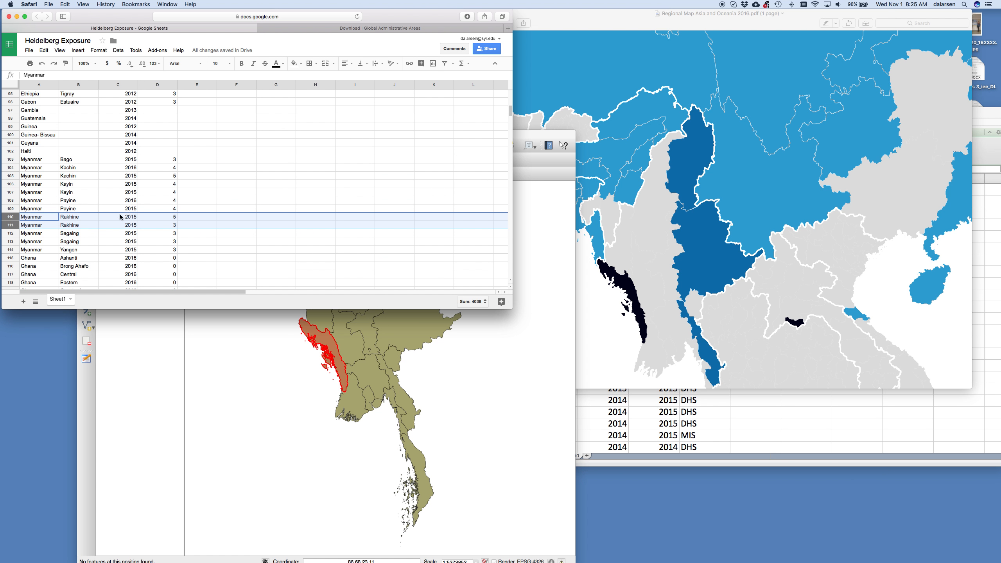
pyautogui.click(133, 217)
pyautogui.write('2016')
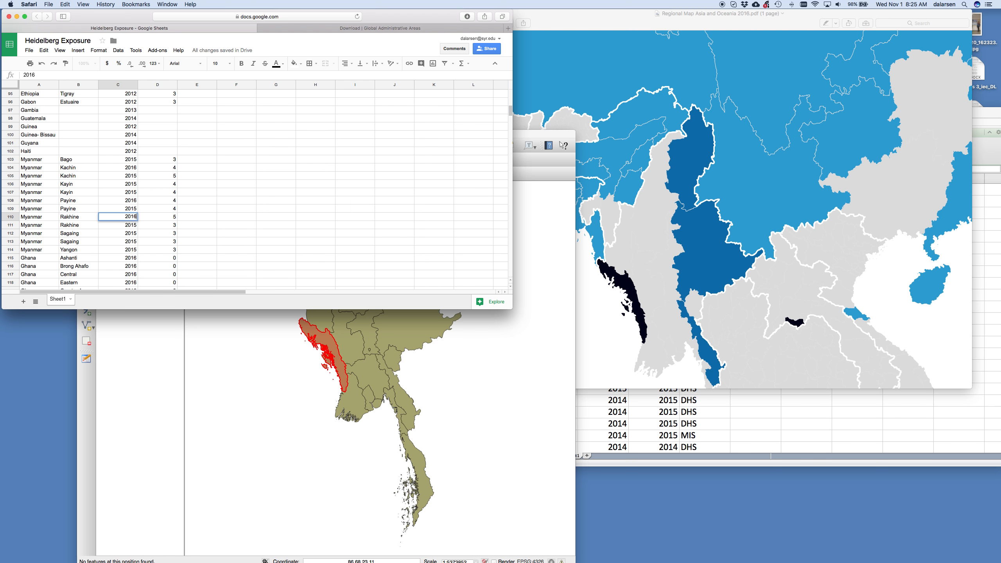
pyautogui.press('Return')
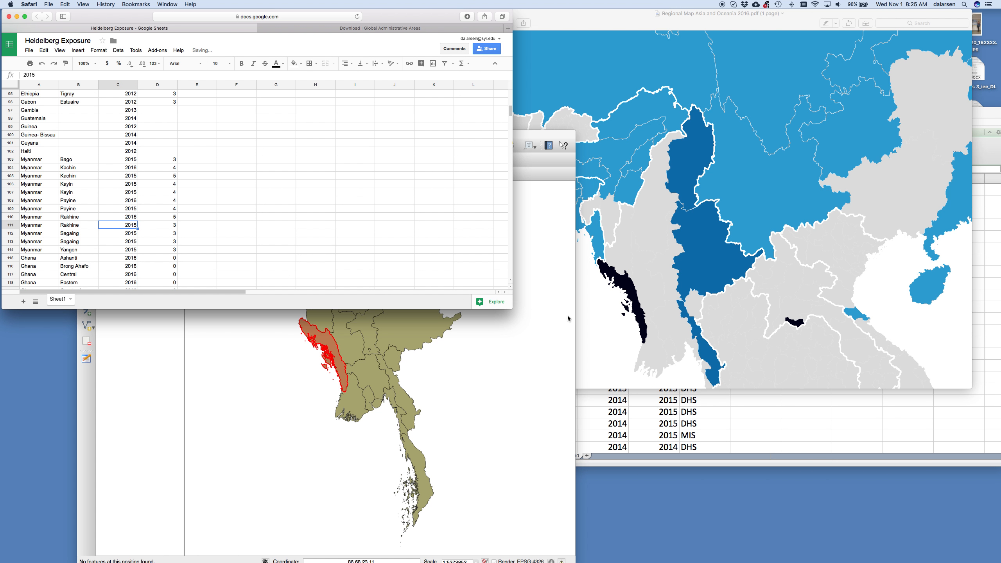
# - Identify Myanmar's northernmost dark-blue region on the MMR_adm1 layer and check it against the sheet's Myanmar rows
pyautogui.click(591, 265)
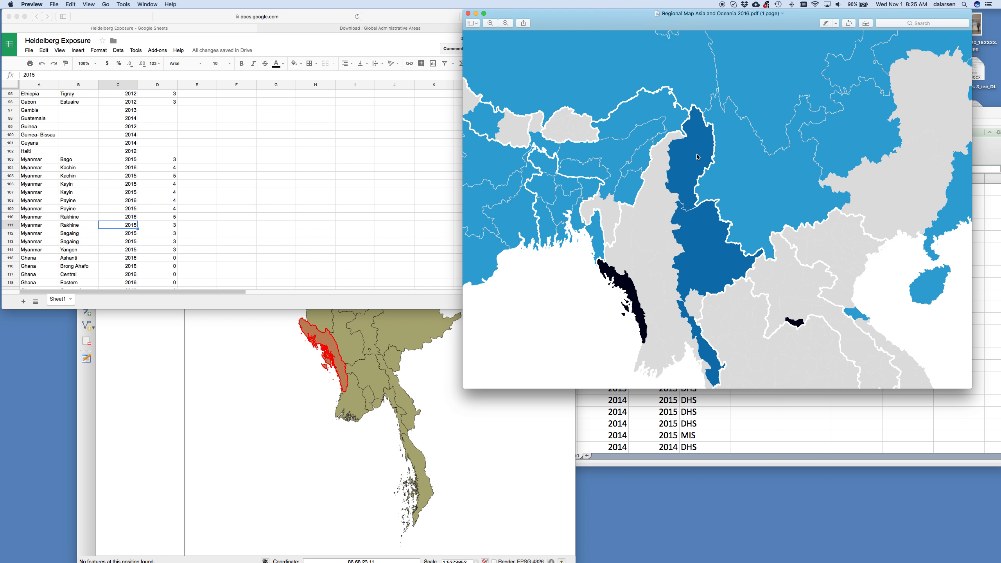
pyautogui.click(440, 341)
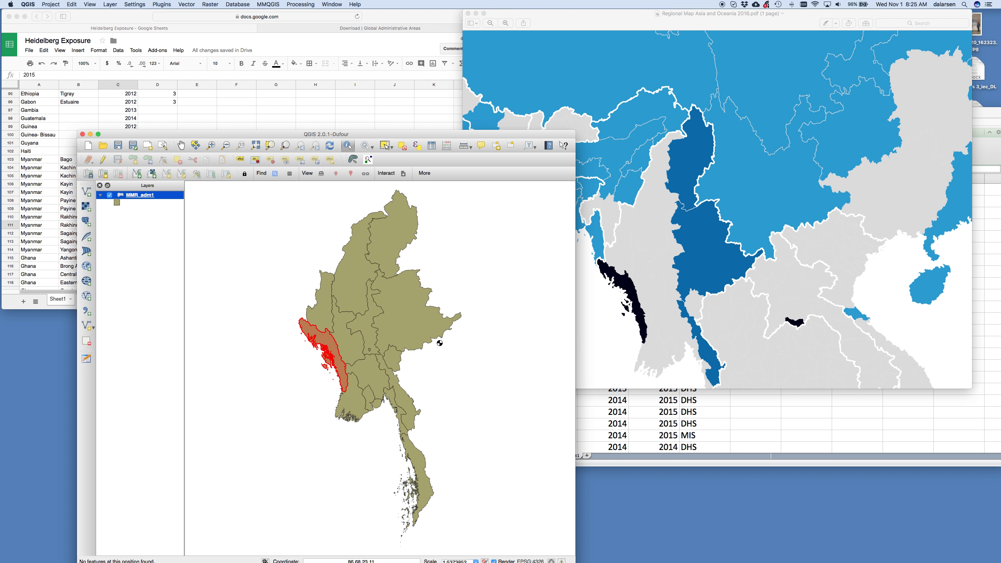
pyautogui.click(389, 245)
pyautogui.click(34, 214)
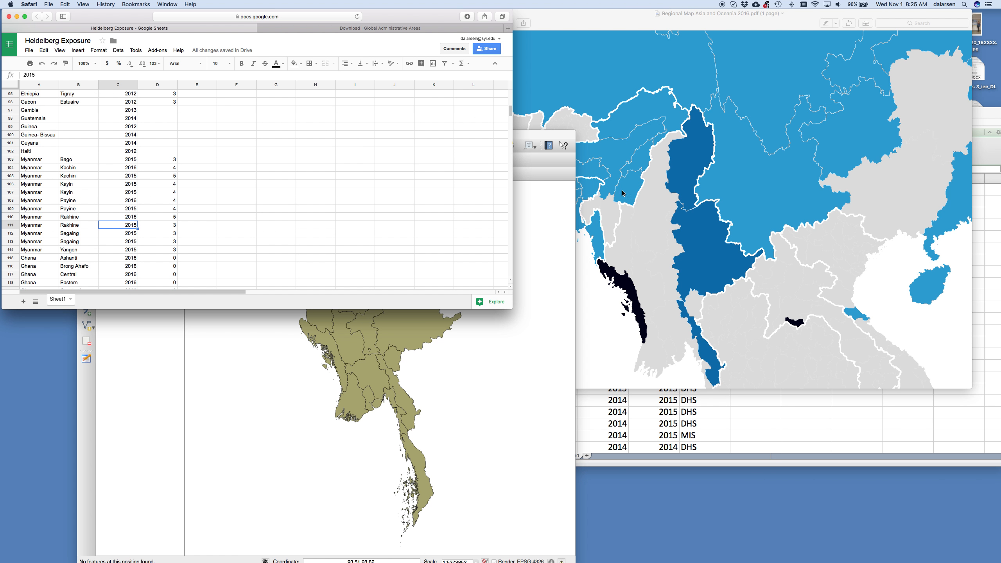
# - Identify the large dark-blue eastern state on the MMR_adm1 layer and look for its name among the sheet's Myanmar rows
pyautogui.click(673, 235)
pyautogui.click(414, 318)
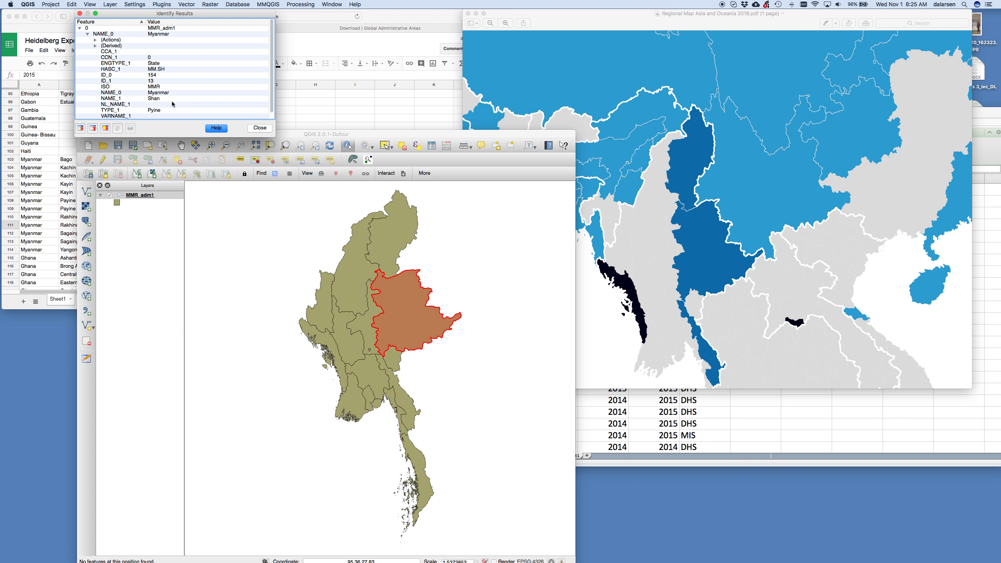
pyautogui.click(53, 241)
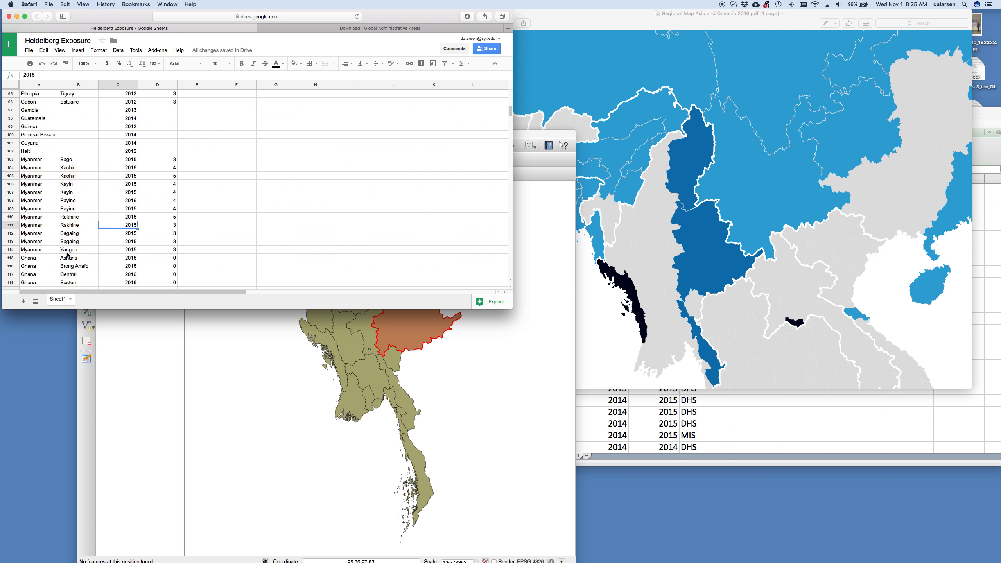
pyautogui.click(548, 400)
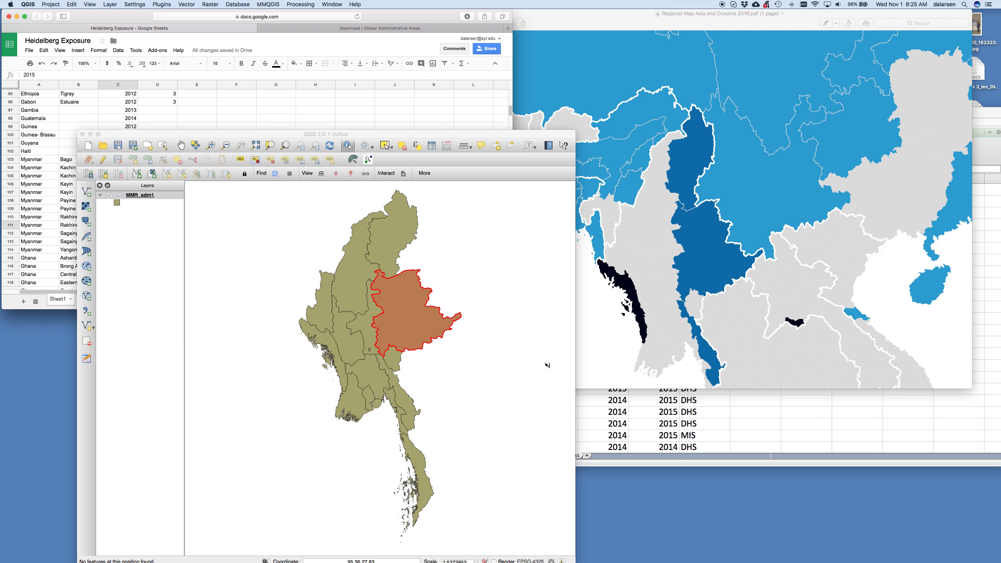
pyautogui.click(419, 310)
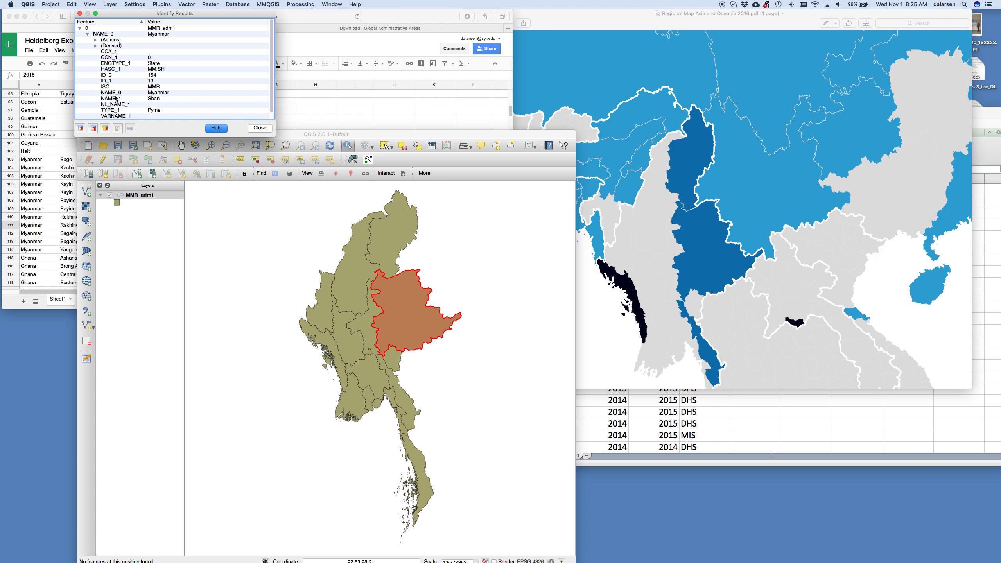
pyautogui.click(58, 224)
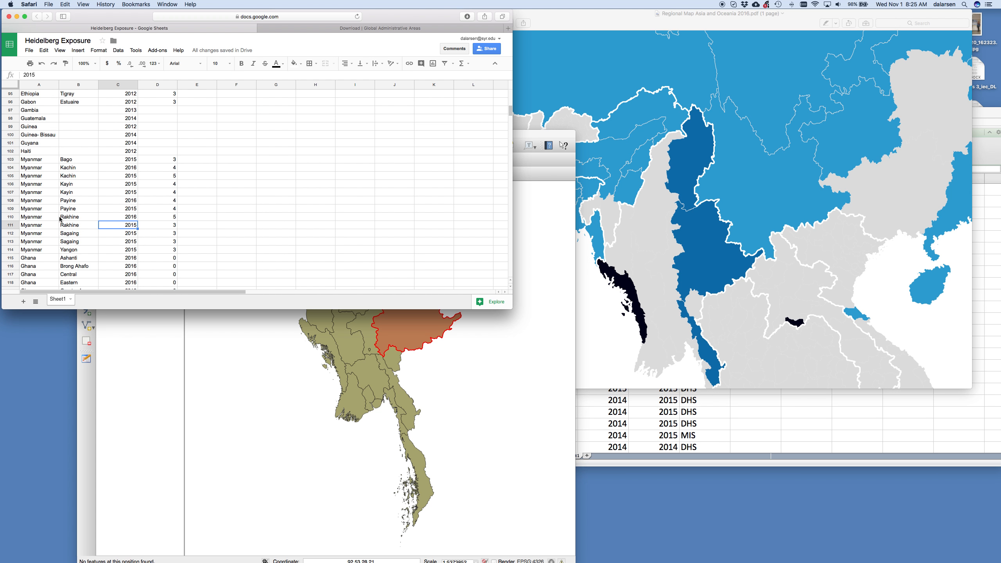
pyautogui.click(511, 333)
pyautogui.click(420, 307)
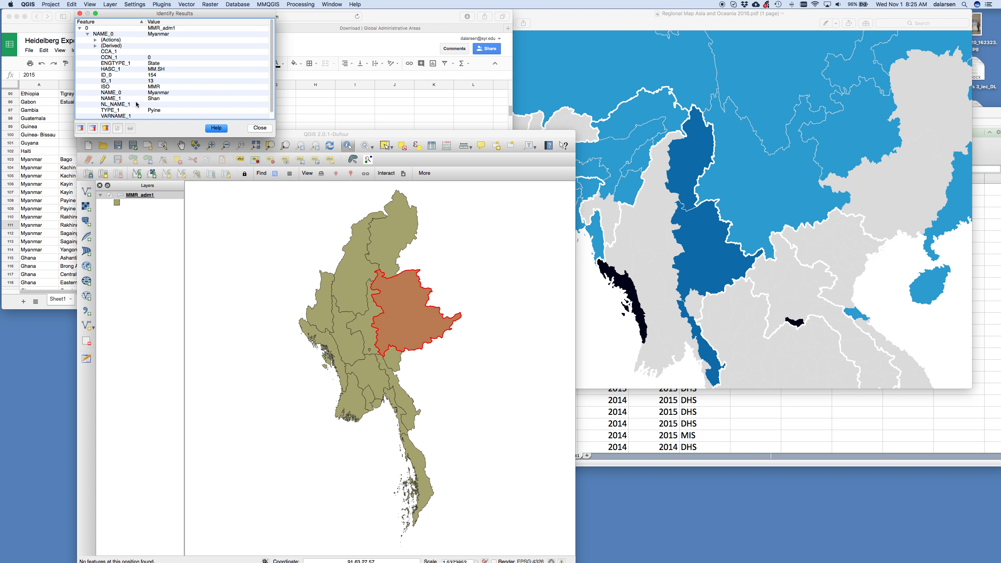
pyautogui.click(68, 193)
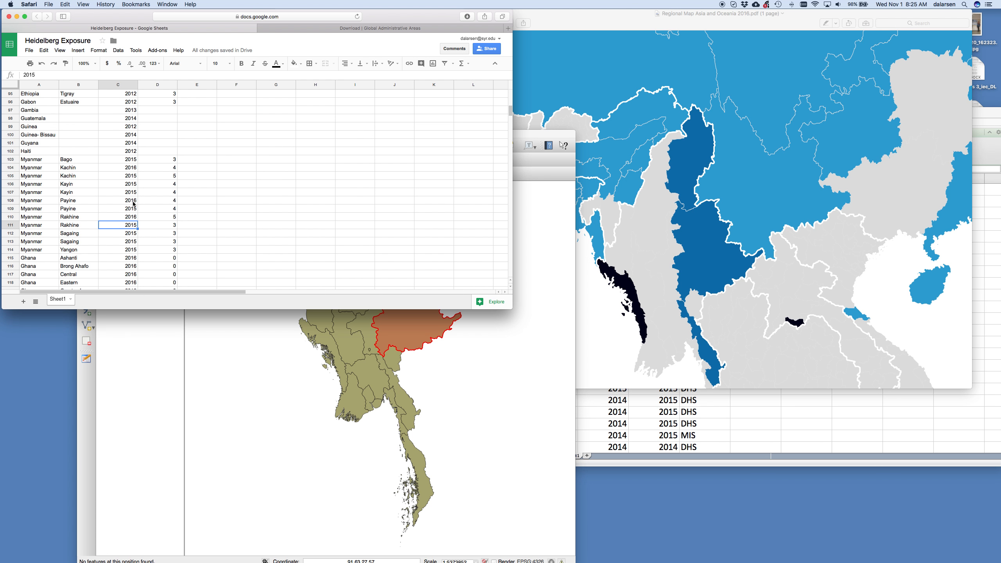
# - Examine southern Myanmar on the 2016 regional map and identify the matching narrow dark-blue southeastern state in QGIS
pyautogui.click(689, 368)
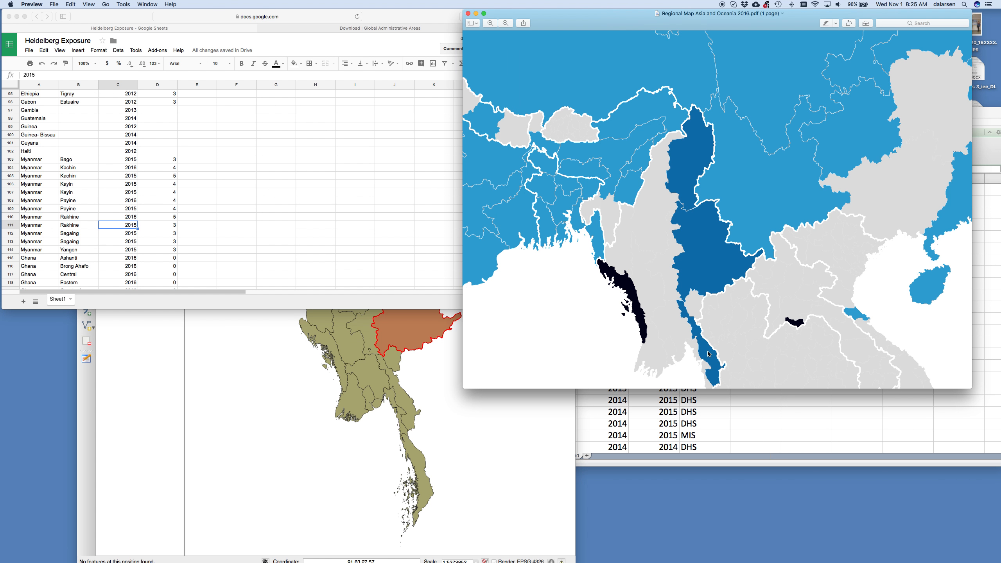
pyautogui.click(448, 453)
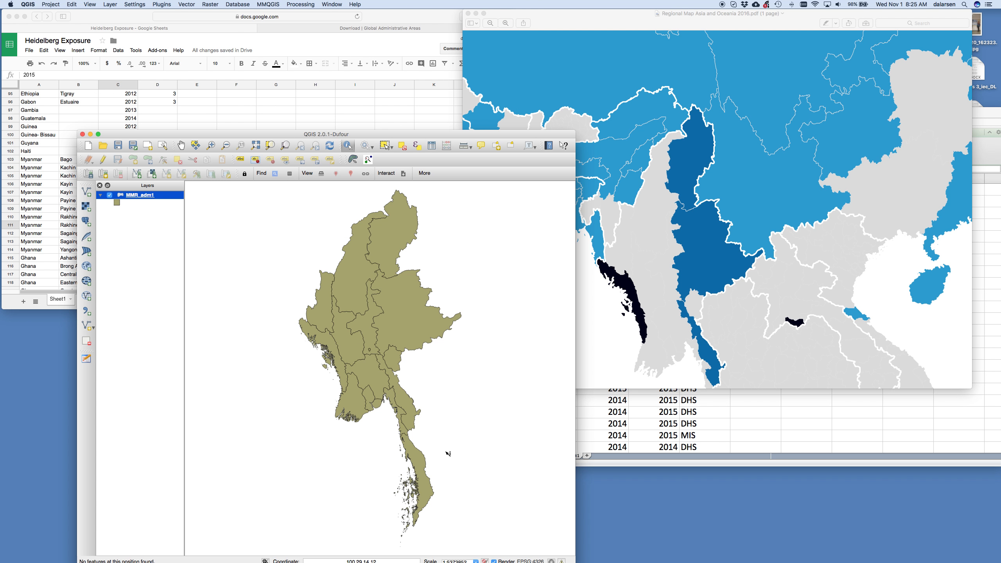
pyautogui.scroll(-3, 674, 314)
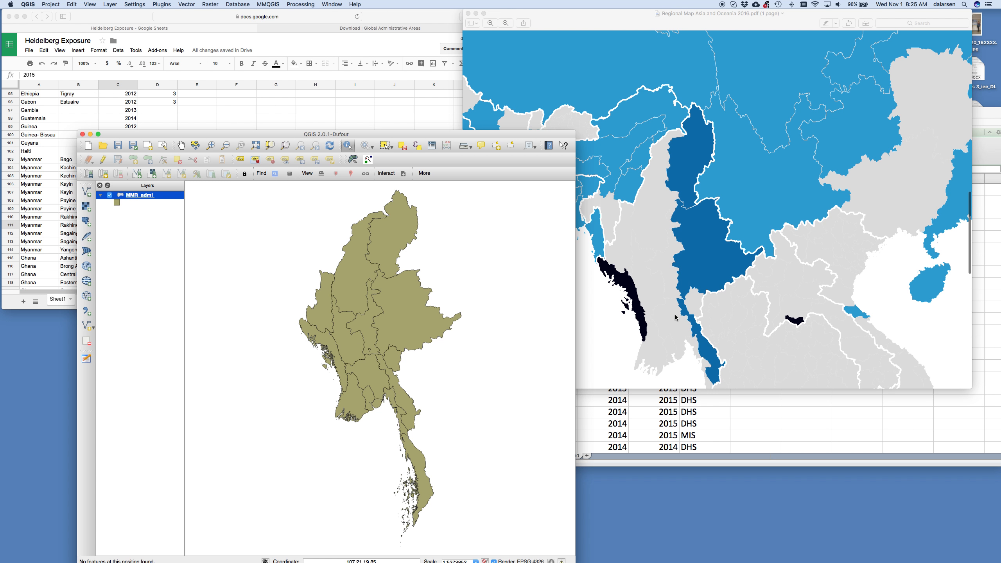
pyautogui.scroll(-5, 675, 314)
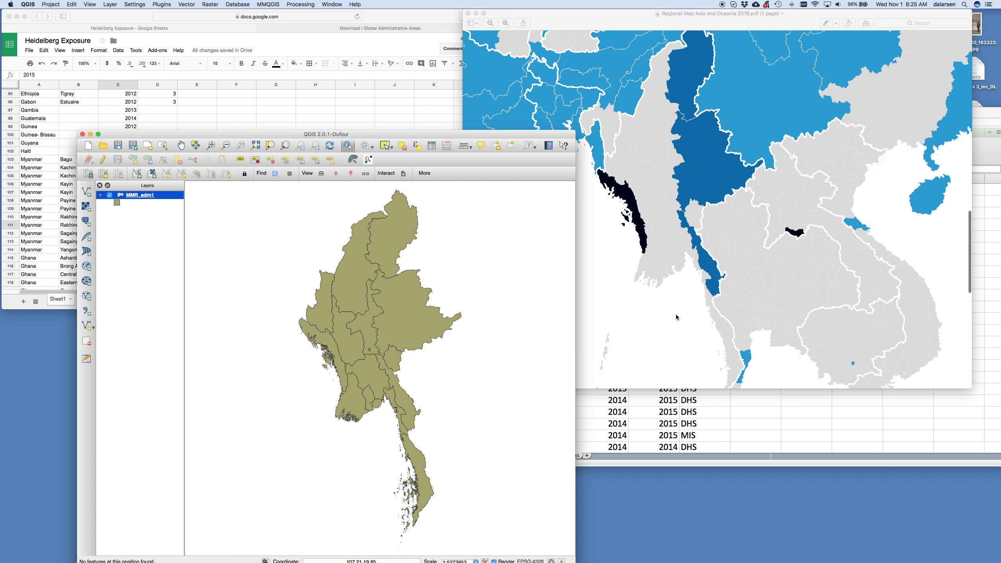
pyautogui.click(408, 402)
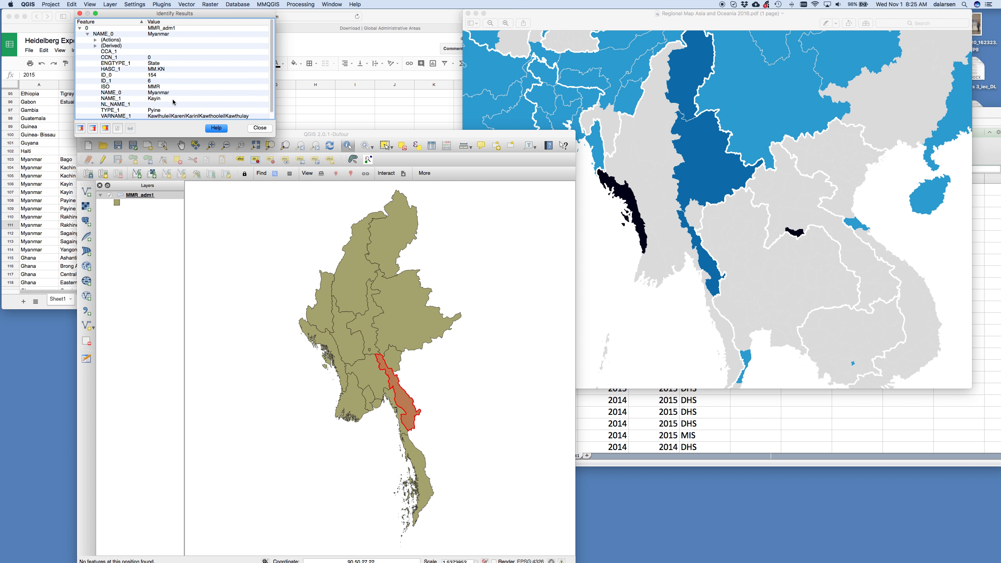
# - Set the year of the first Kayin row to 2016 in the Heidelberg Exposure sheet, and select the first Payine row's year
pyautogui.click(47, 231)
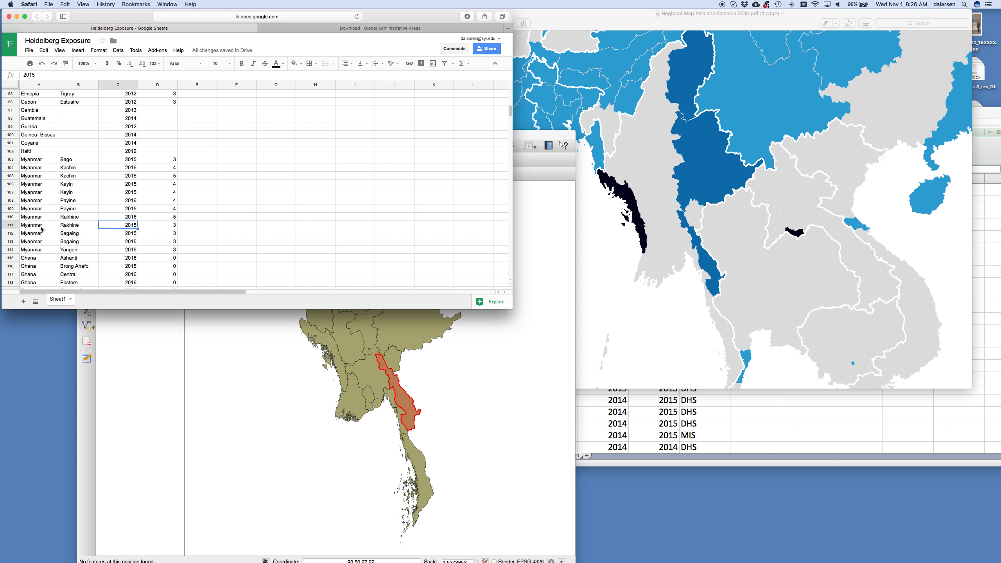
pyautogui.click(128, 186)
pyautogui.write('2016')
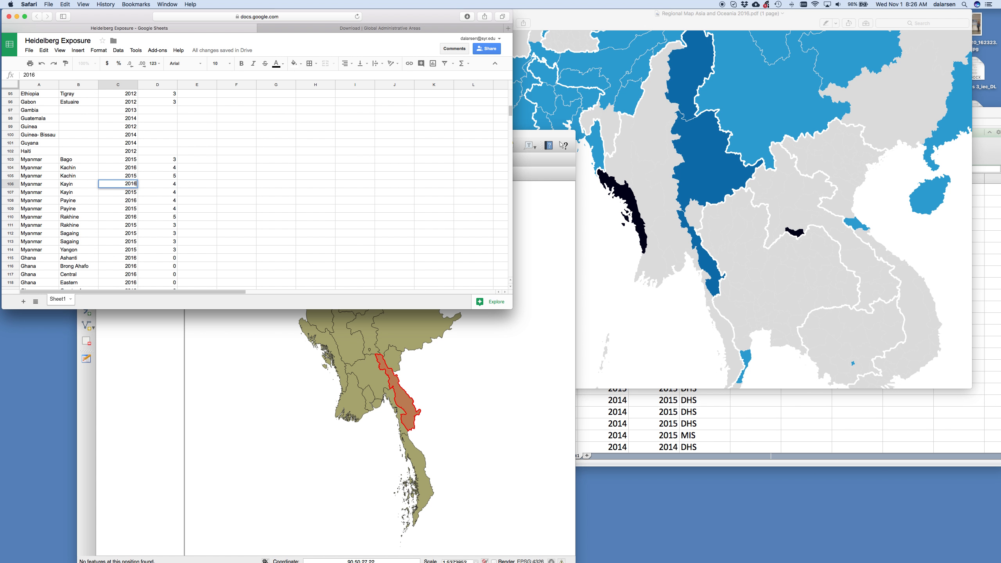
pyautogui.press('Return')
pyautogui.click(111, 202)
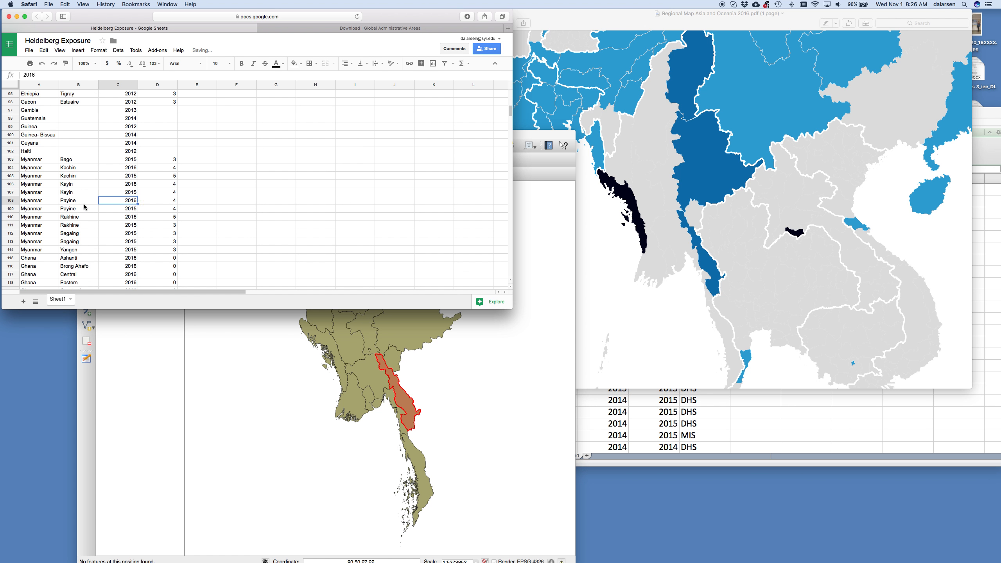
# - Rename the region in both Payine rows of the Myanmar entries as Shan
pyautogui.click(84, 202)
pyautogui.write('Shan')
pyautogui.press('Return')
pyautogui.write('Shan')
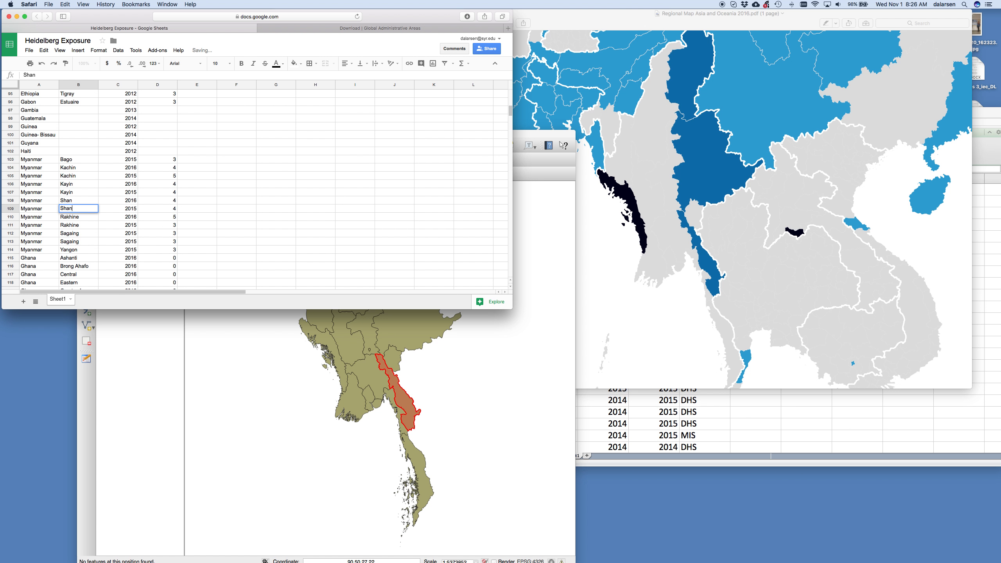
pyautogui.press('Return')
# - Identify the large eastern state on the MMR_adm1 layer in QGIS and compare it with the sheet's renamed rows
pyautogui.click(316, 369)
pyautogui.click(409, 303)
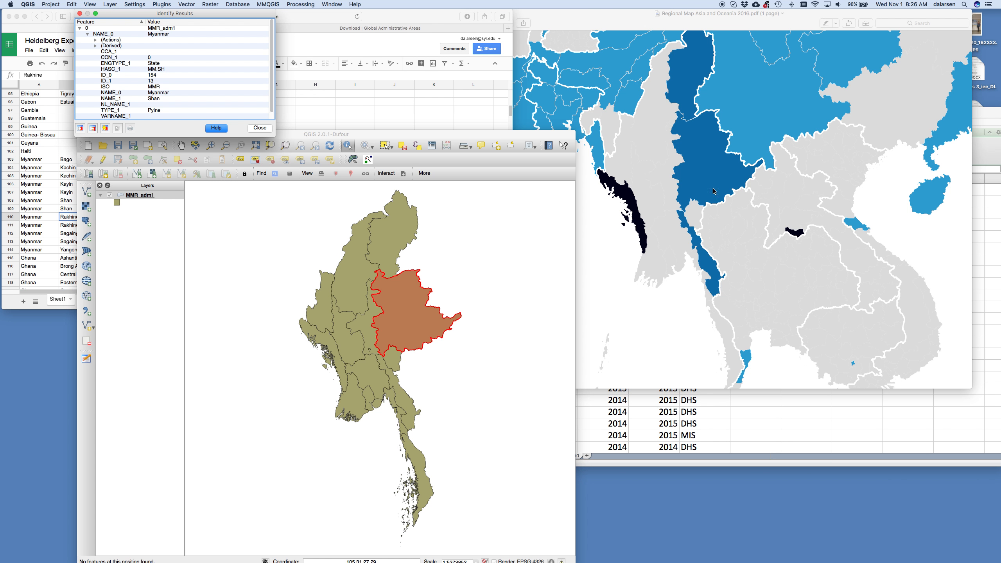
pyautogui.click(40, 236)
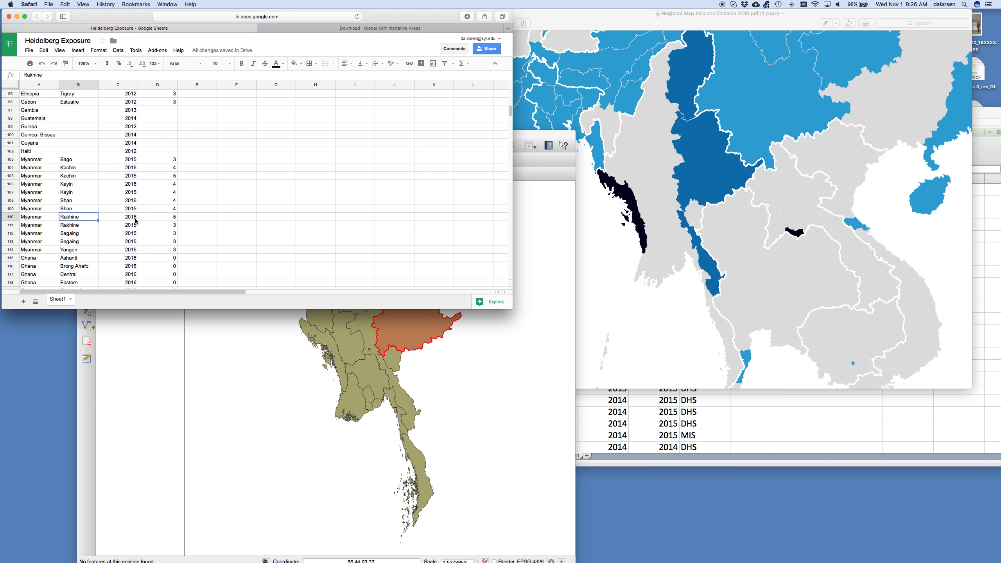
# - Close the 2016 Asia and Oceania map and open Regional Map Asia 2015.pdf from the 2015 Regional Maps folder
pyautogui.click(696, 72)
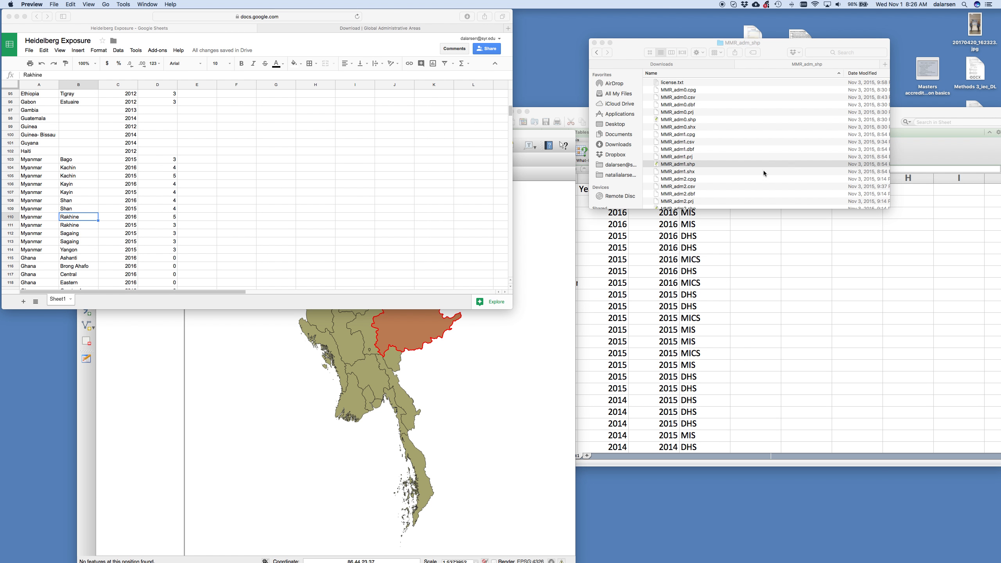
pyautogui.click(763, 173)
pyautogui.click(692, 64)
pyautogui.click(757, 67)
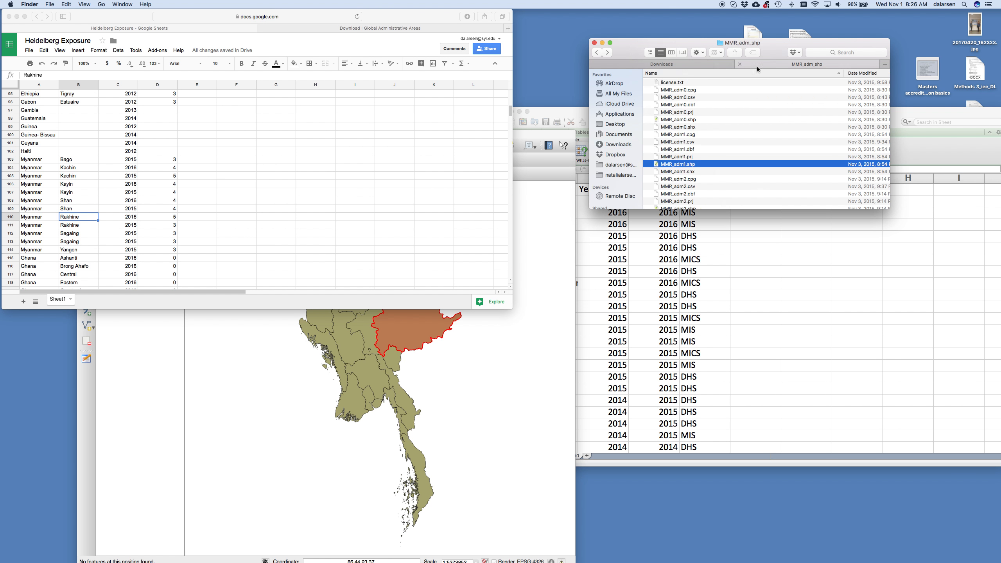
pyautogui.click(602, 52)
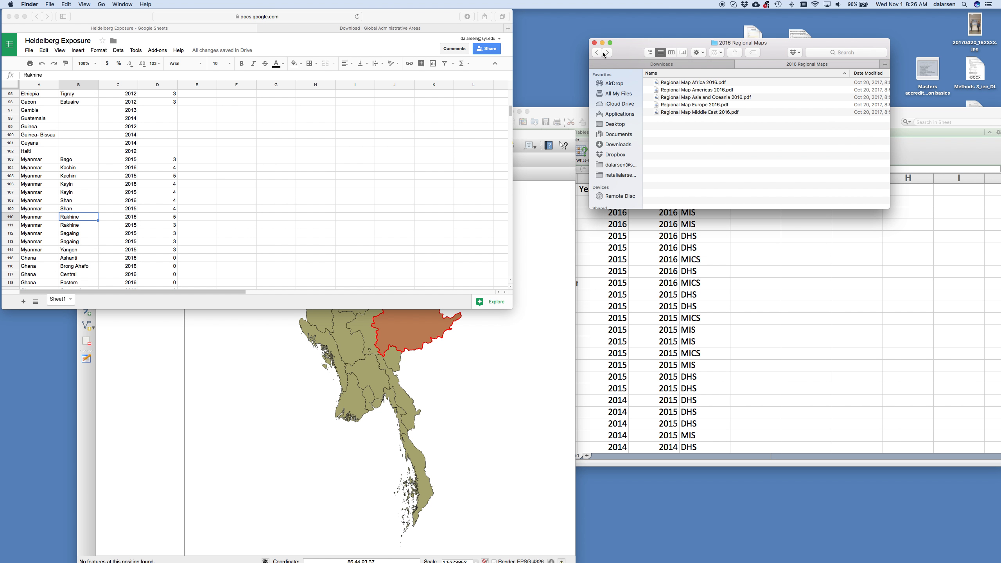
pyautogui.click(597, 52)
pyautogui.doubleClick(668, 105)
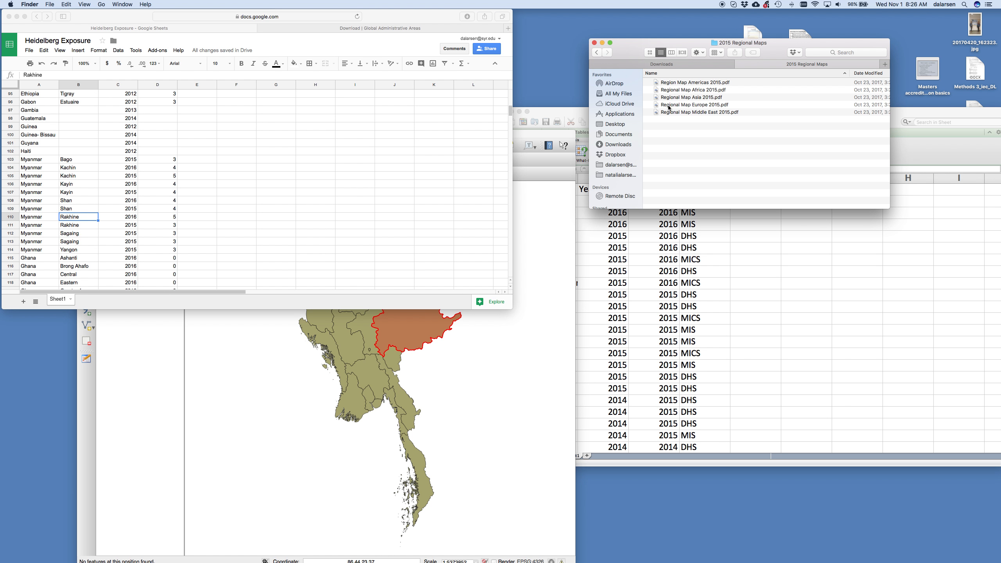
pyautogui.doubleClick(676, 98)
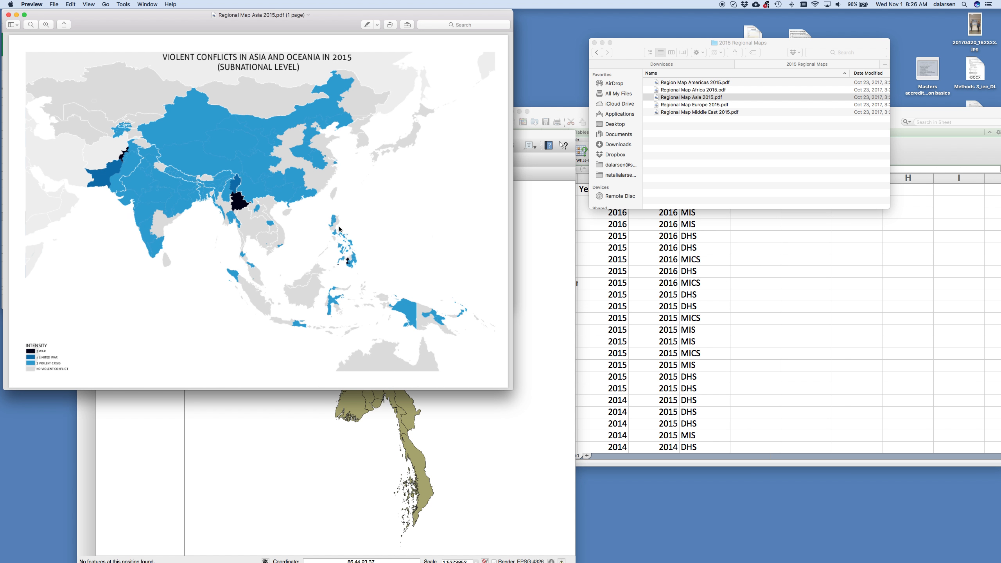
# - Enlarge Myanmar on the 2015 Asia map and place the map window beside the Heidelberg Exposure sheet
pyautogui.scroll(5, 226, 216)
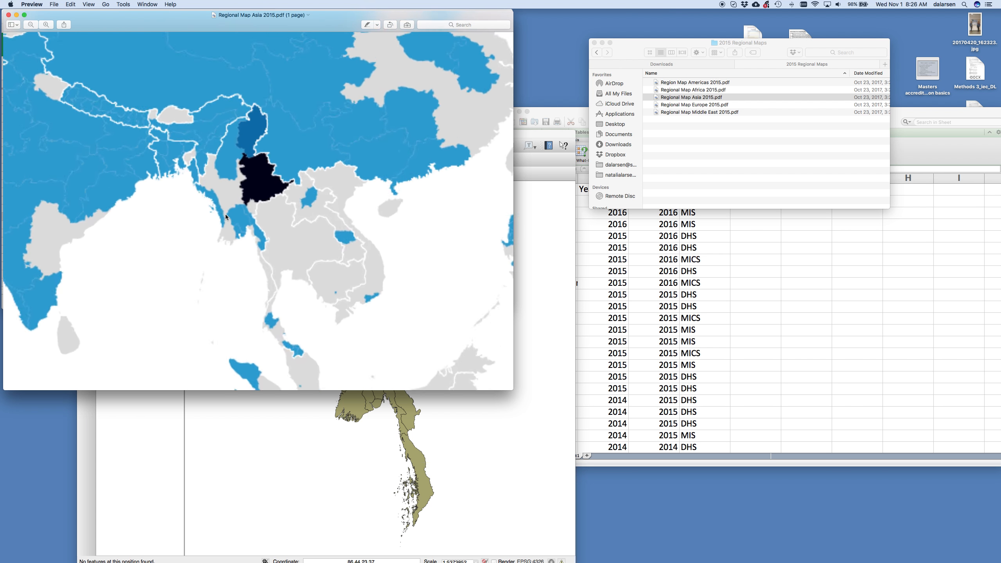
pyautogui.scroll(4, 277, 171)
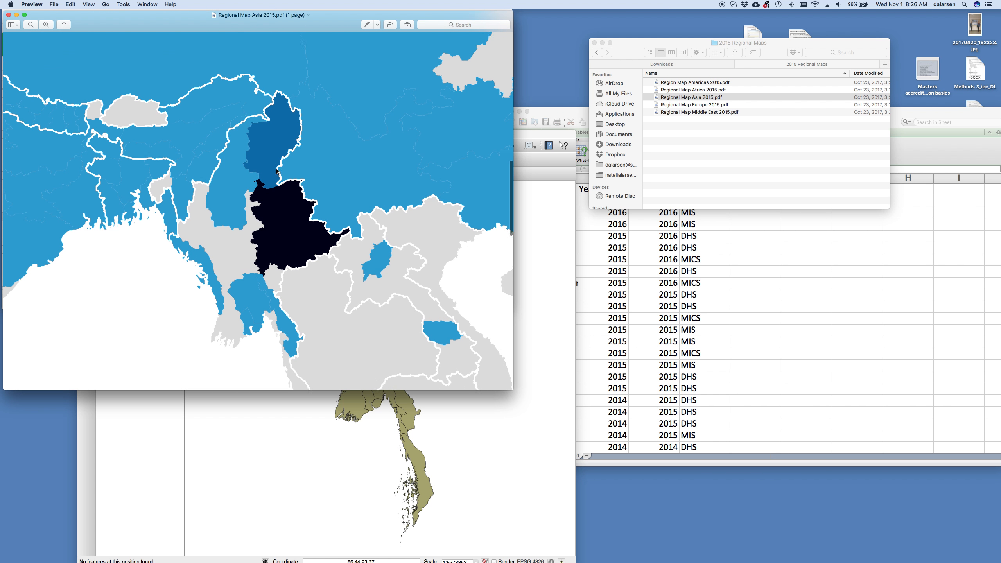
pyautogui.scroll(-5, 271, 257)
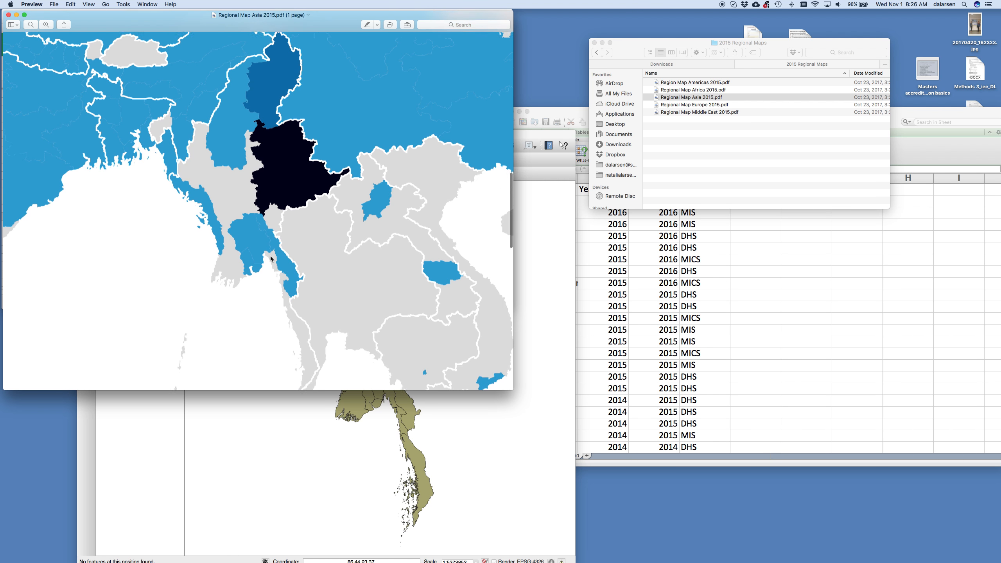
pyautogui.moveTo(286, 11); pyautogui.dragTo(782, 51)
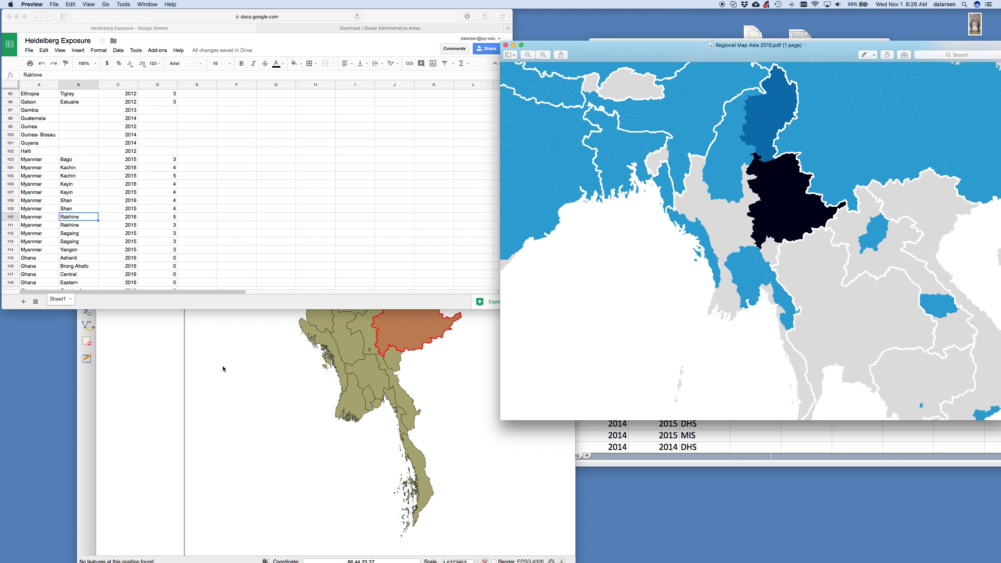
# - Identify the black eastern state of the 2015 map in QGIS and set the Shan 2015 conflict level to 5
pyautogui.click(202, 360)
pyautogui.click(403, 309)
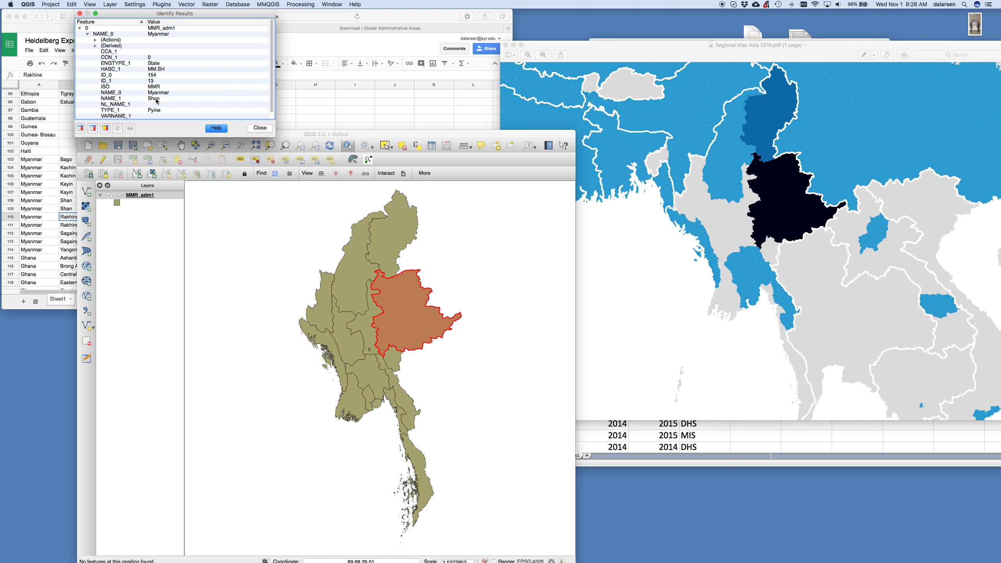
pyautogui.click(72, 216)
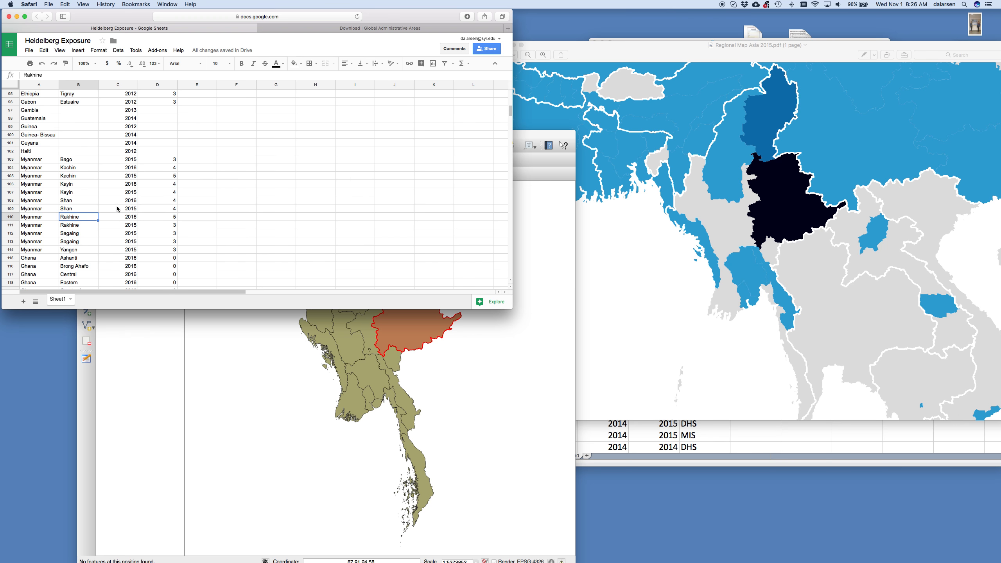
pyautogui.click(167, 209)
pyautogui.write('5')
pyautogui.press('Return')
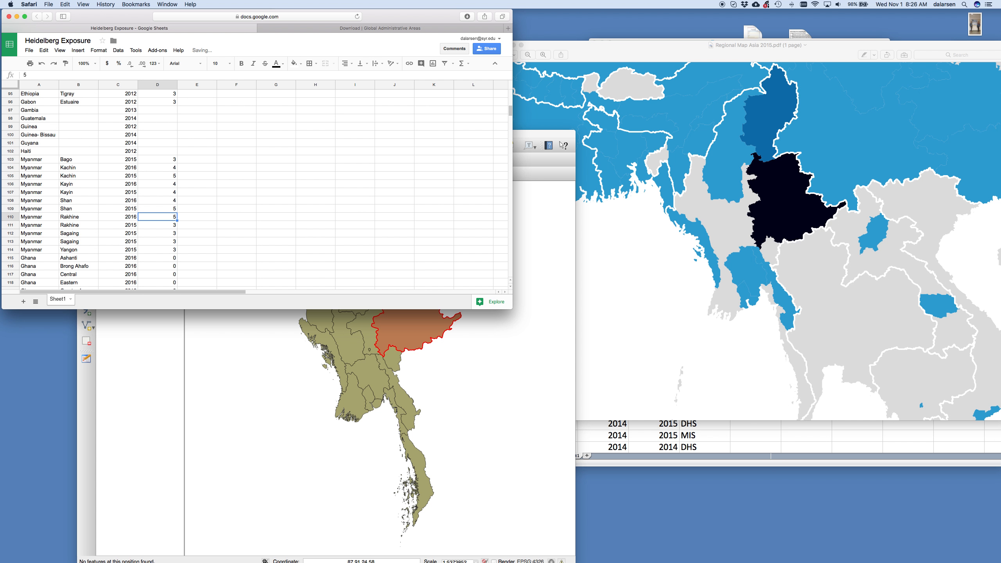
# - Identify the dark-blue northernmost state of the 2015 map in QGIS and set the Kachin 2015 conflict level to 4
pyautogui.click(640, 219)
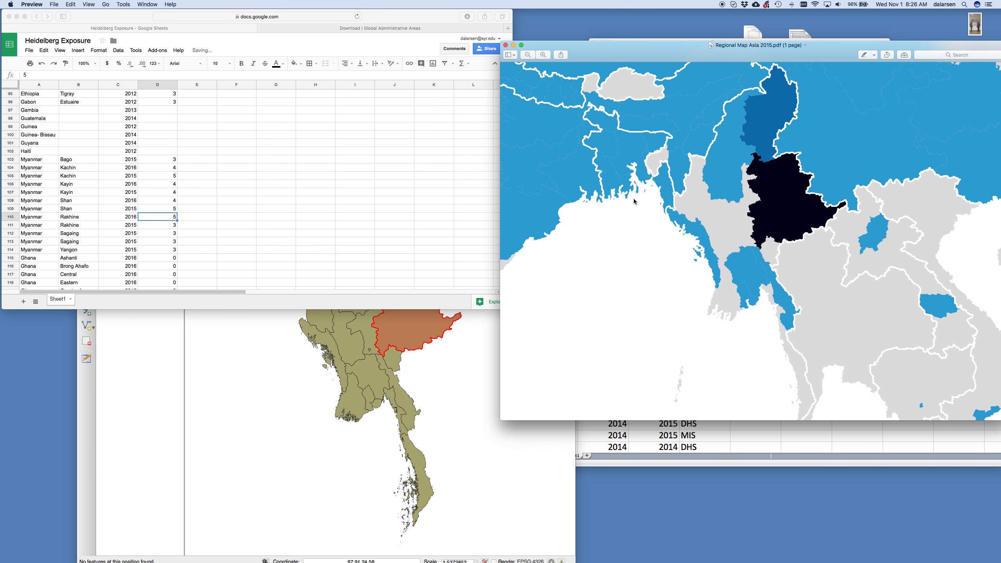
pyautogui.click(484, 330)
pyautogui.click(395, 251)
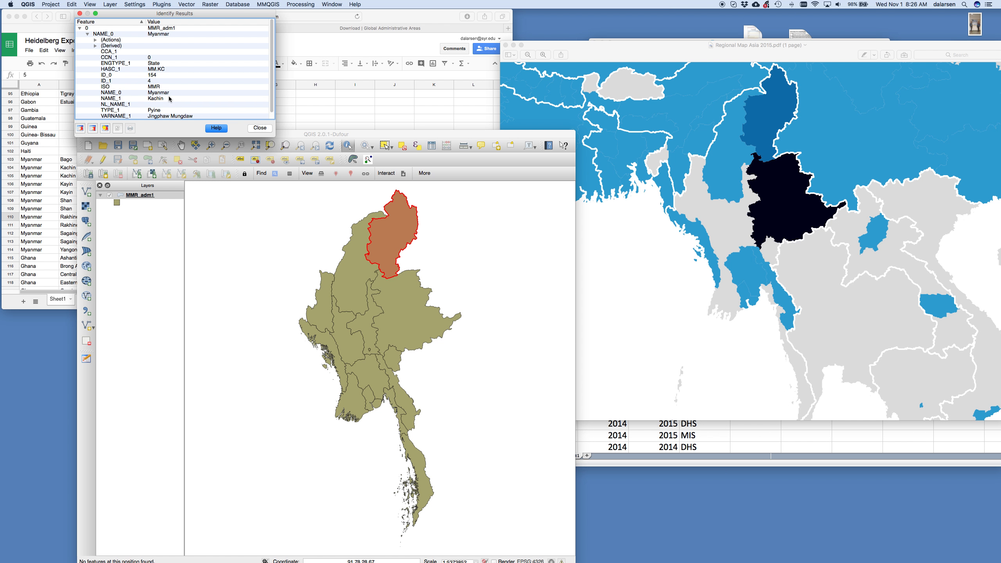
pyautogui.click(41, 201)
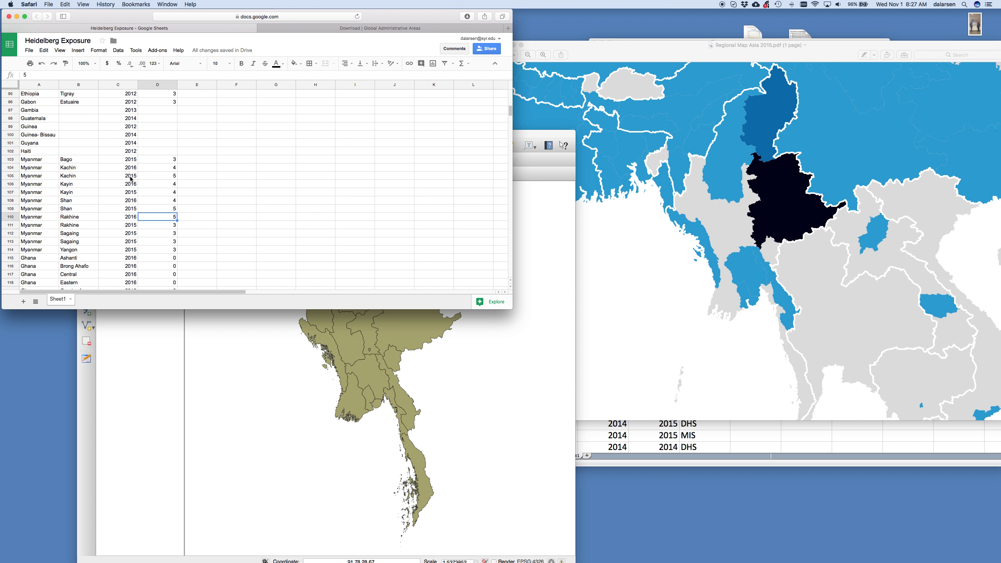
pyautogui.click(155, 178)
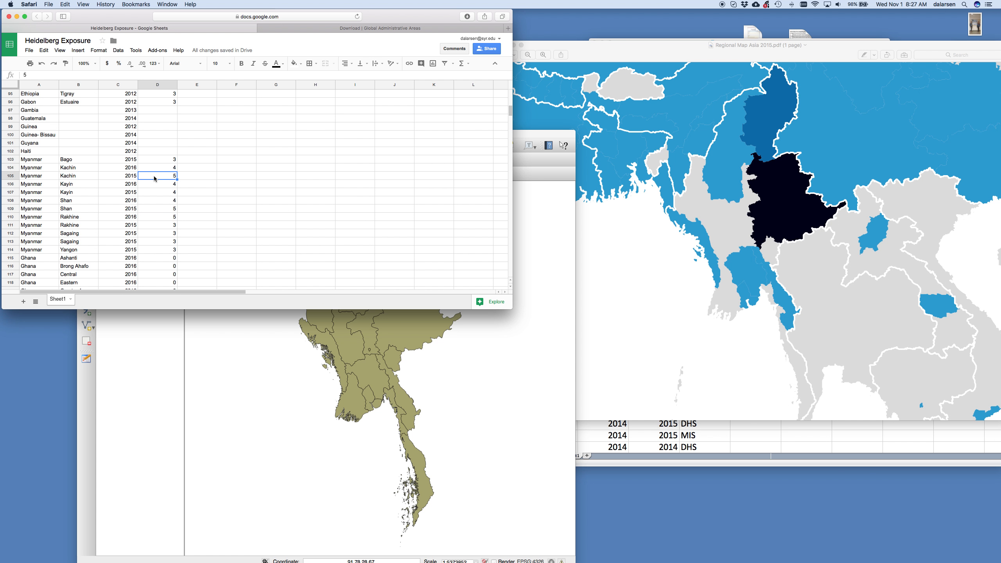
pyautogui.write('4')
pyautogui.press('Return')
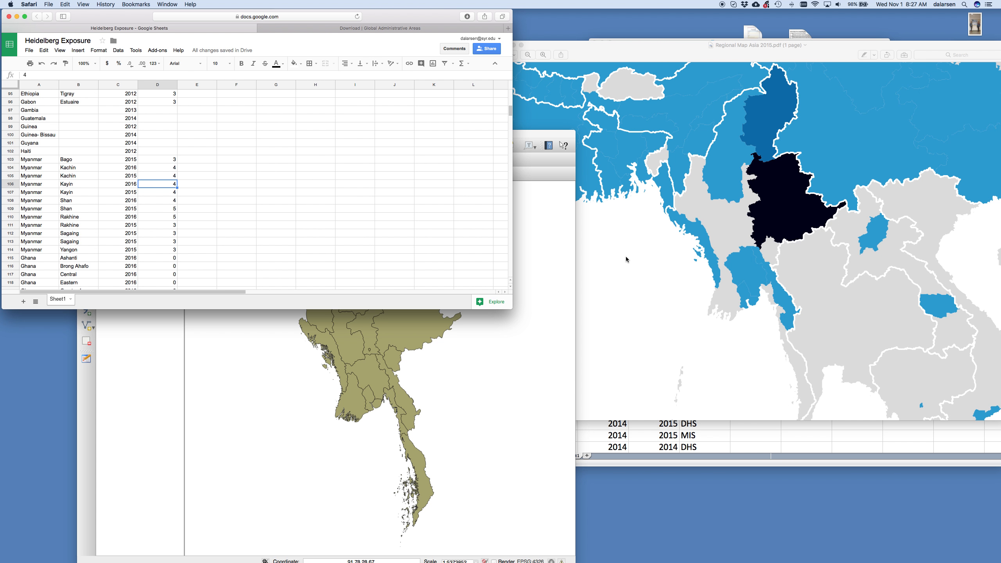
# - Identify the light-blue northwestern region in QGIS and delete the duplicate Sagaing 2015 row from the sheet
pyautogui.click(393, 358)
pyautogui.click(395, 247)
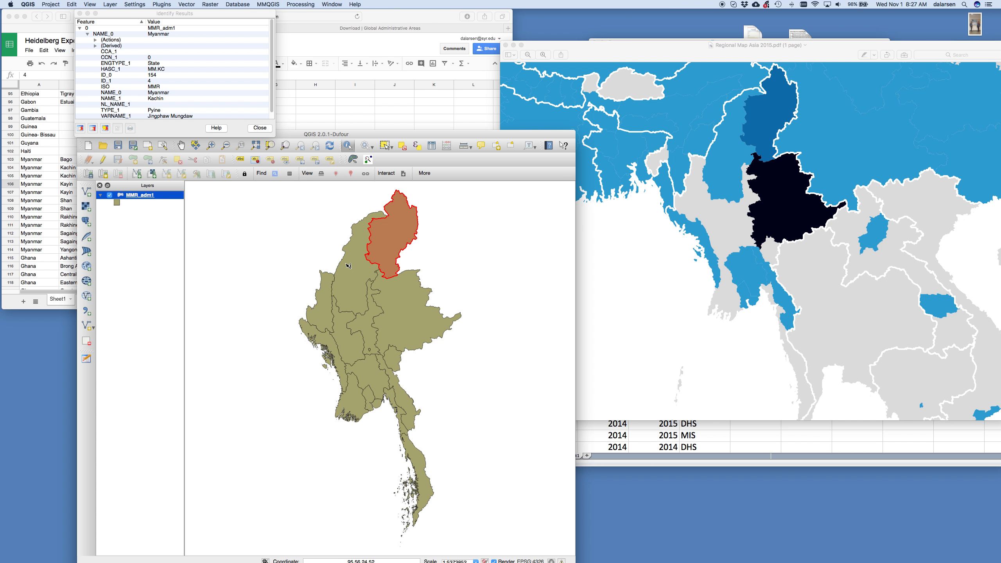
pyautogui.click(345, 265)
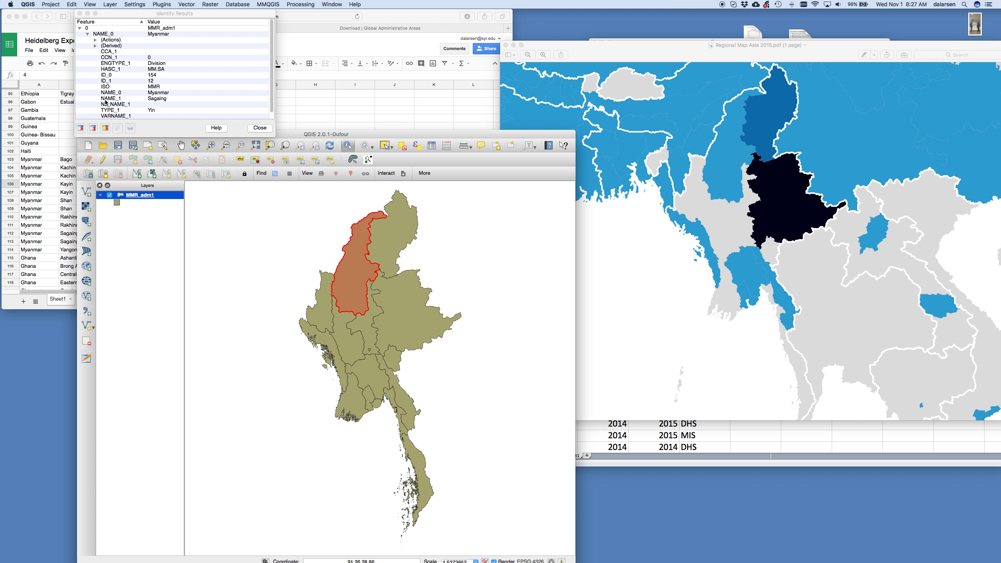
pyautogui.click(51, 194)
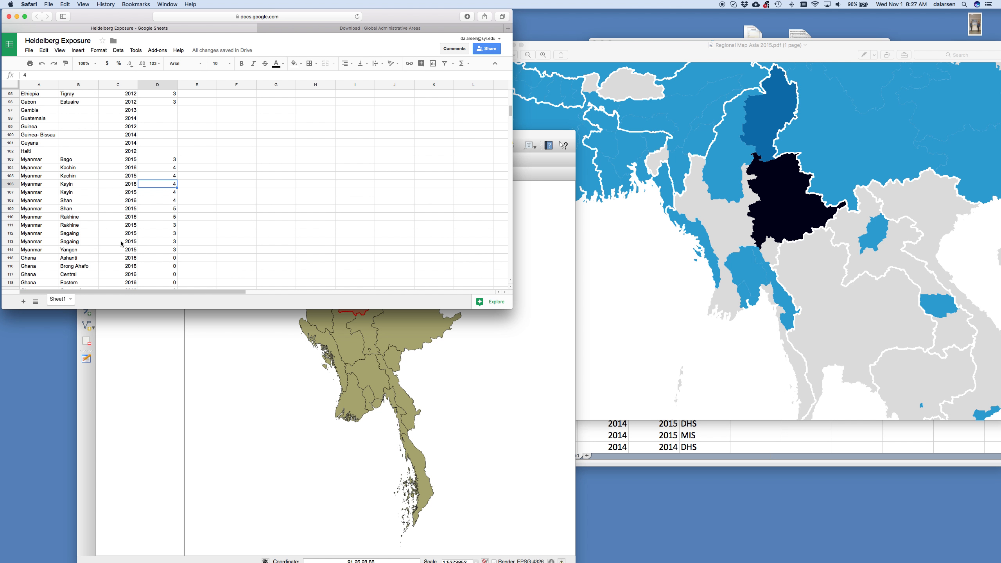
pyautogui.click(11, 241)
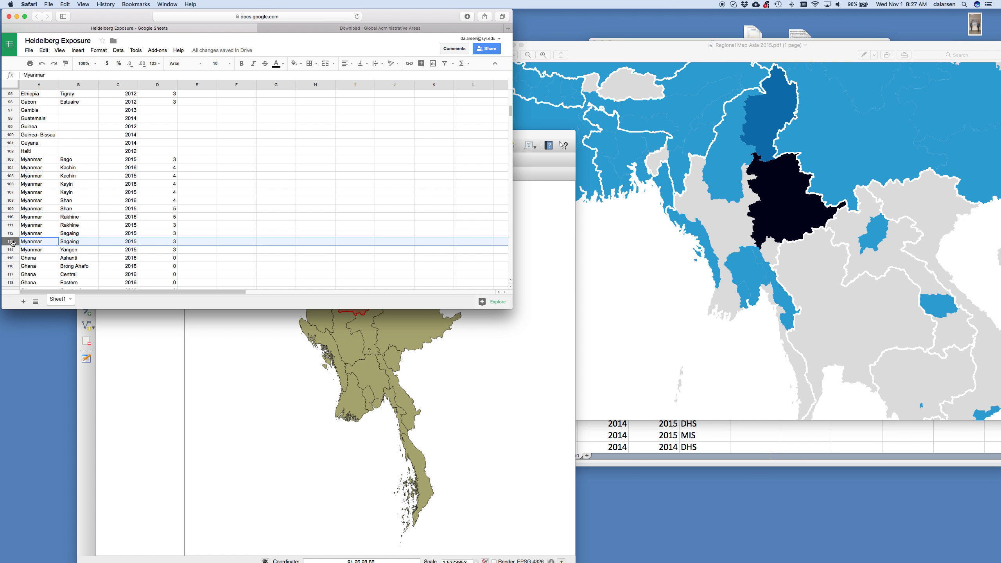
pyautogui.rightClick(13, 242)
pyautogui.click(33, 141)
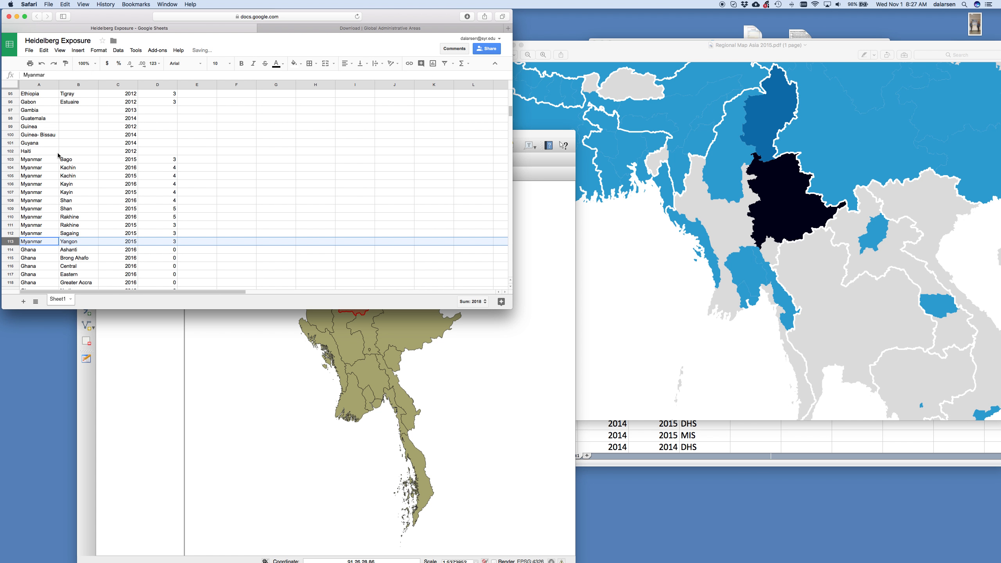
# - Identify the small southern coastal region on the MMR_adm1 layer and check it against the sheet's Yangon row
pyautogui.click(641, 254)
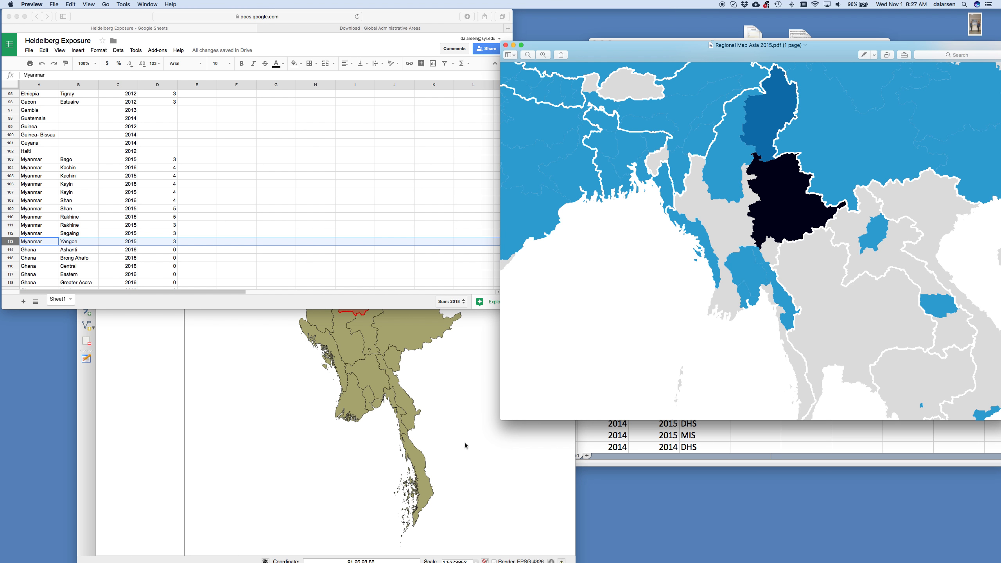
pyautogui.click(378, 396)
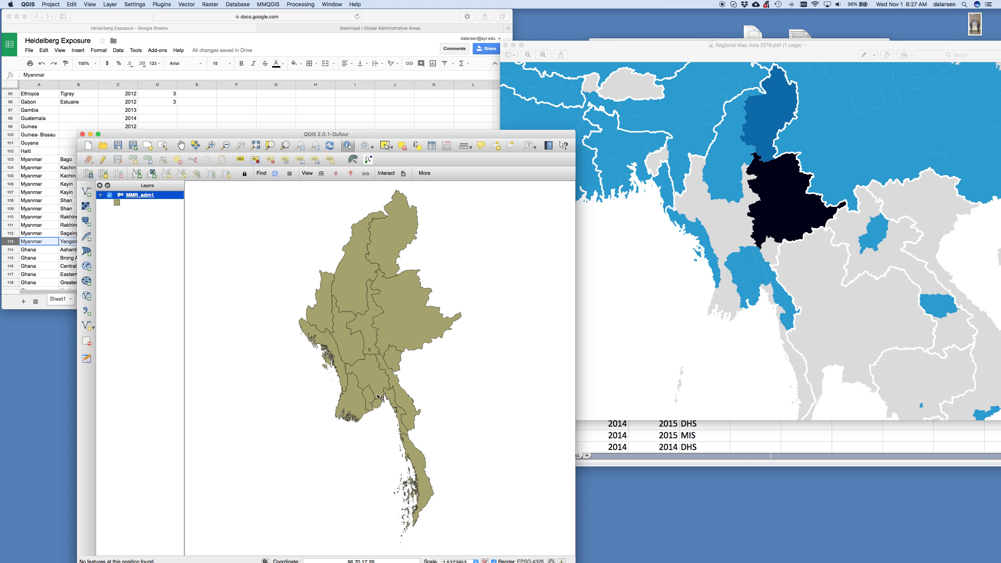
pyautogui.click(367, 395)
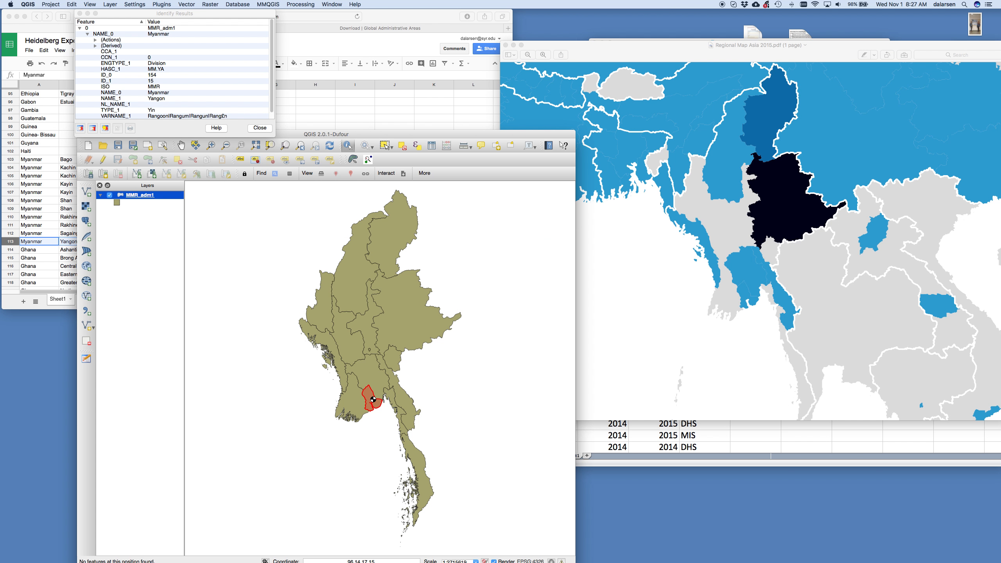
pyautogui.scroll(2, 371, 397)
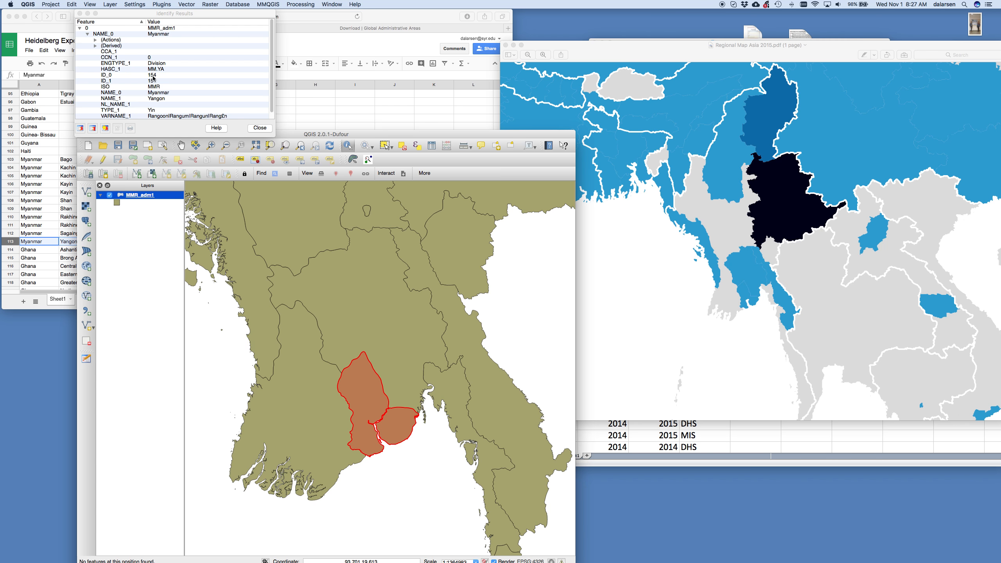
pyautogui.click(51, 210)
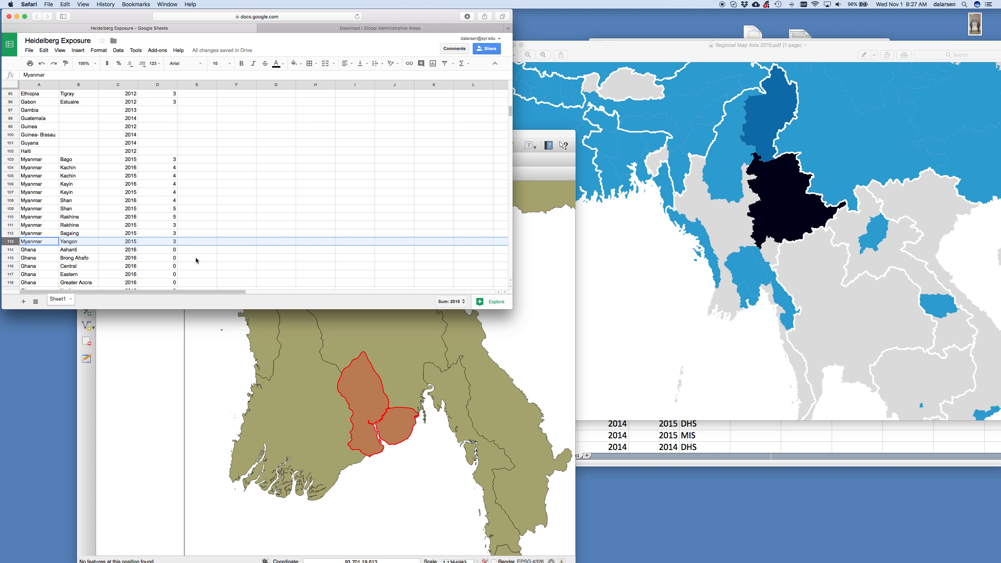
# - Identify the light-blue region just north of Yangon in QGIS and check it against the sheet's Bago row
pyautogui.click(424, 352)
pyautogui.scroll(-2, 423, 352)
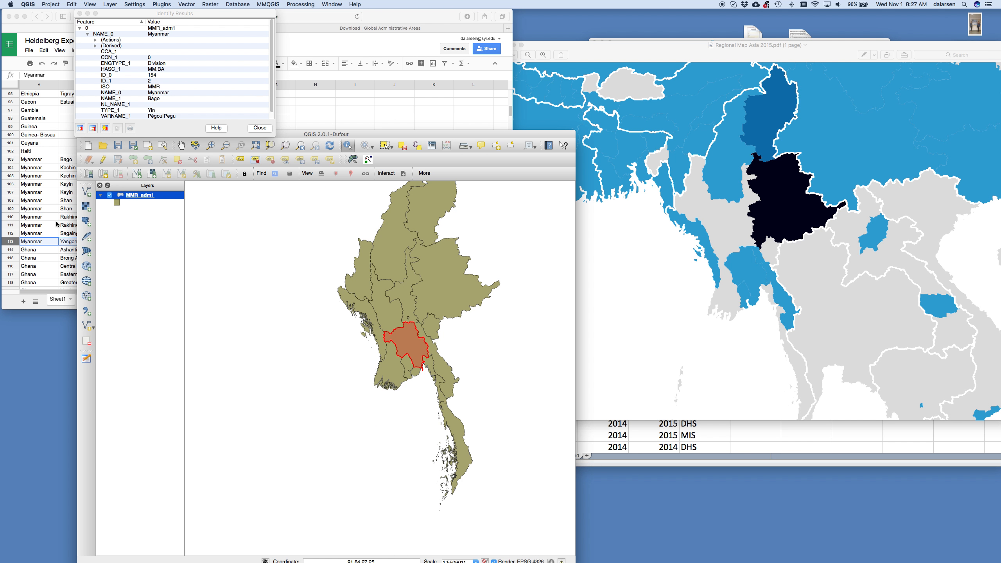
pyautogui.click(68, 170)
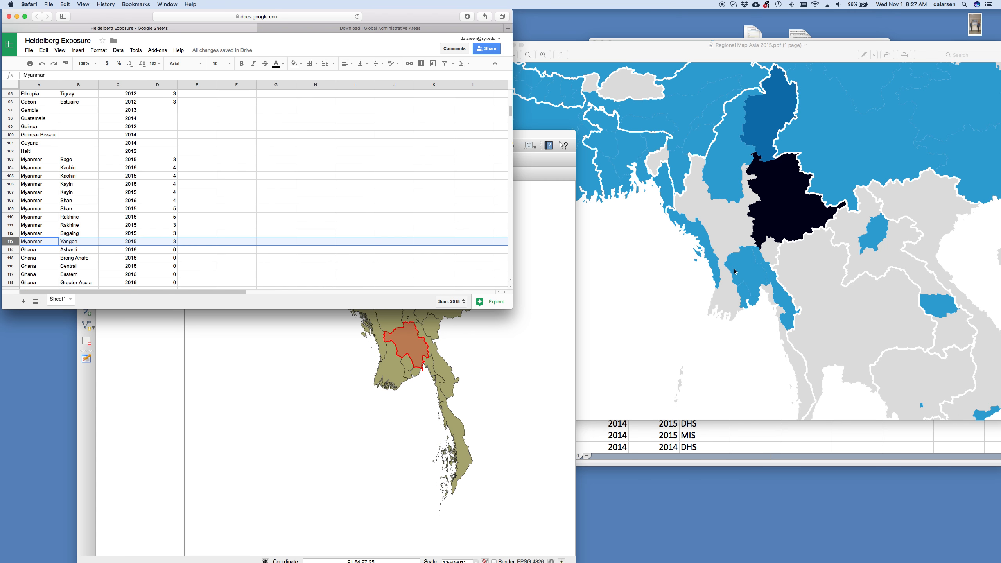
# - Identify the light-blue southeastern border state on the MMR_adm1 layer in QGIS and set the Kayin 2015 conflict level to 3
pyautogui.click(531, 376)
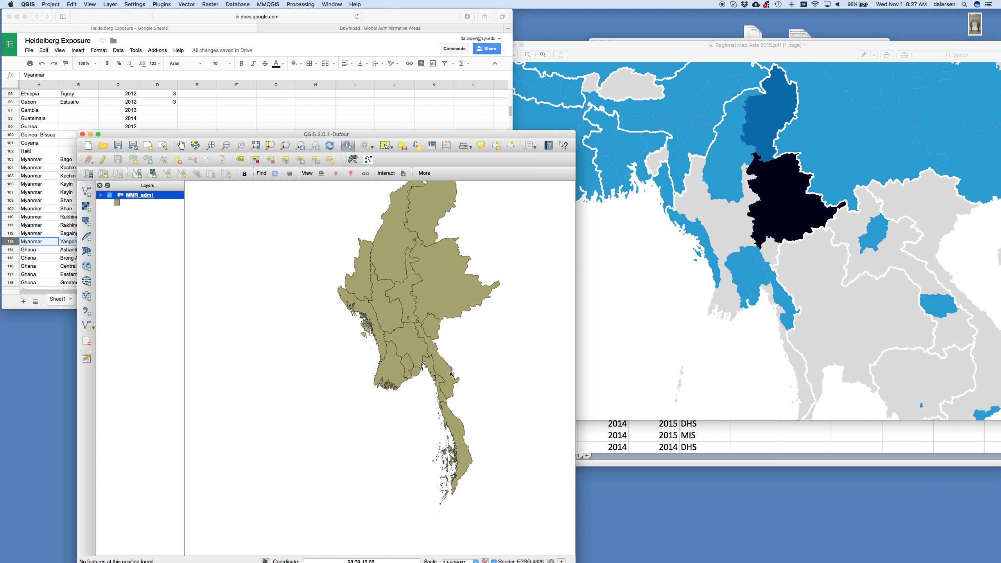
pyautogui.click(448, 373)
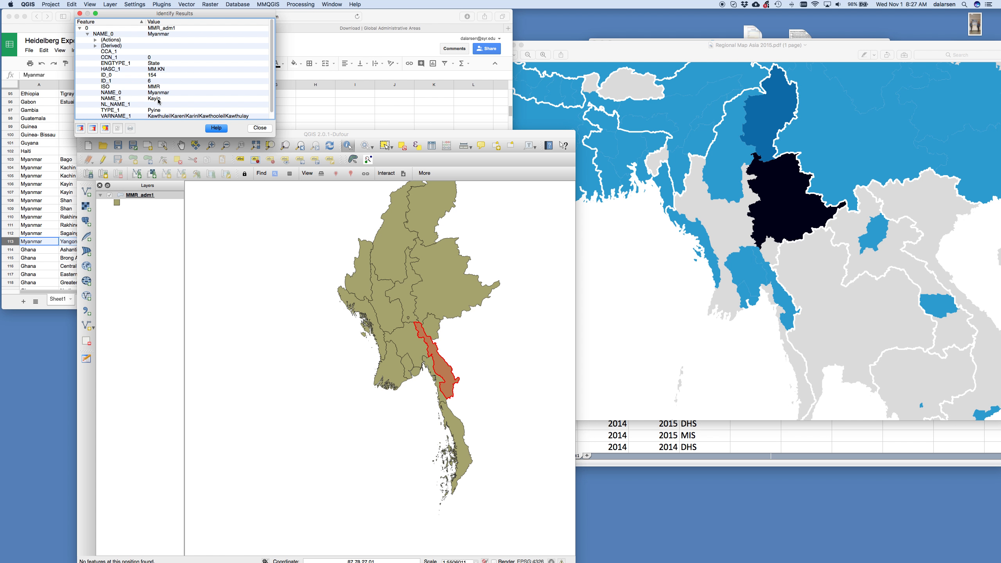
pyautogui.click(57, 209)
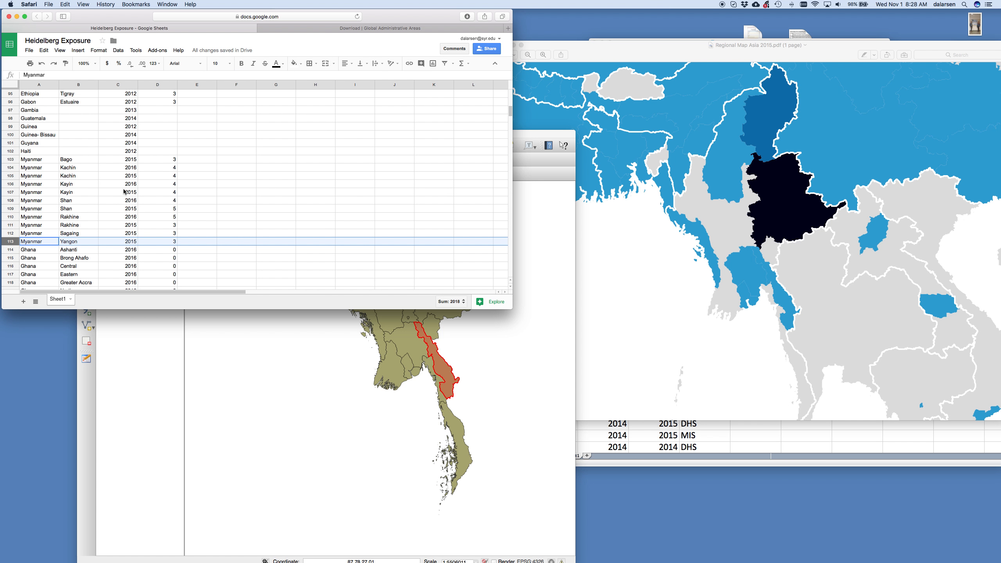
pyautogui.click(168, 194)
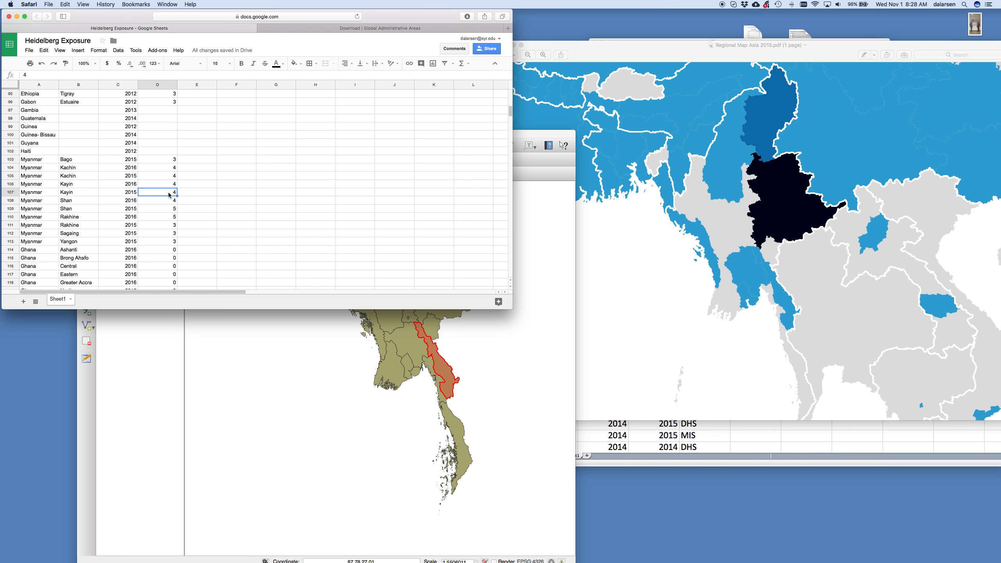
pyautogui.write('3')
pyautogui.press('Return')
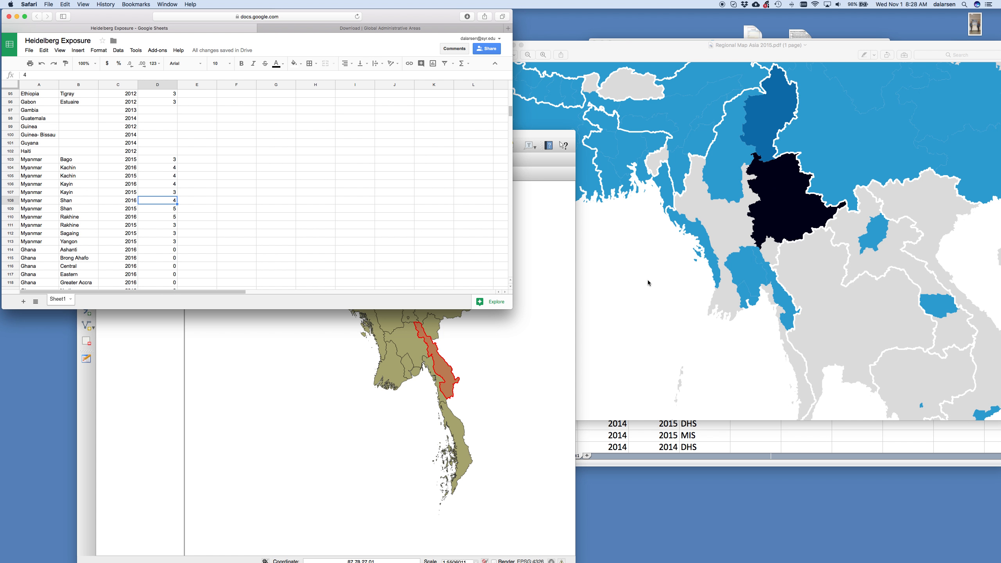
# - Close the 2015 Asia map and open Regional Map Asia 2014.pdf from the 2014 Regional Maps folder
pyautogui.click(551, 88)
pyautogui.click(505, 46)
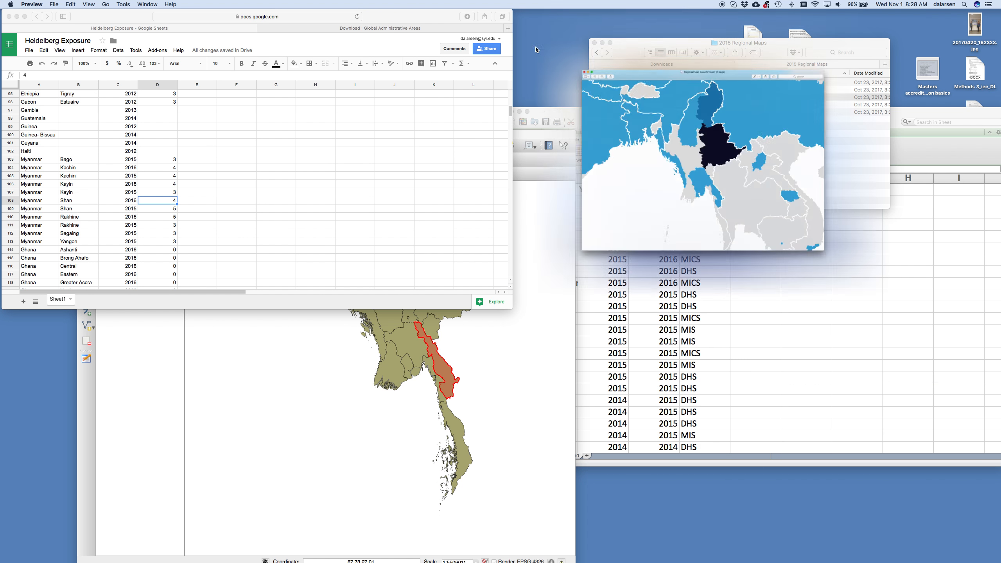
pyautogui.click(597, 52)
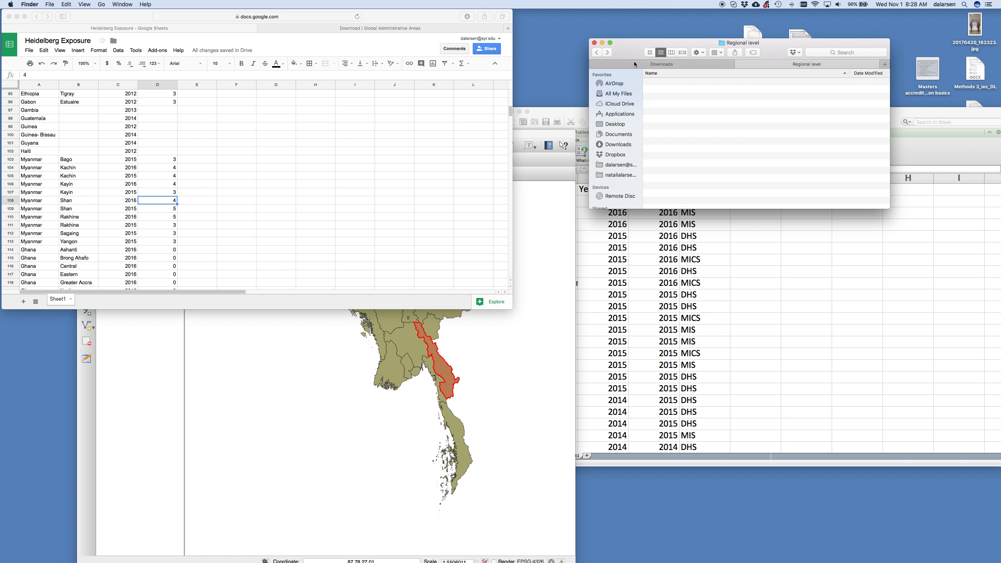
pyautogui.click(686, 98)
pyautogui.doubleClick(685, 98)
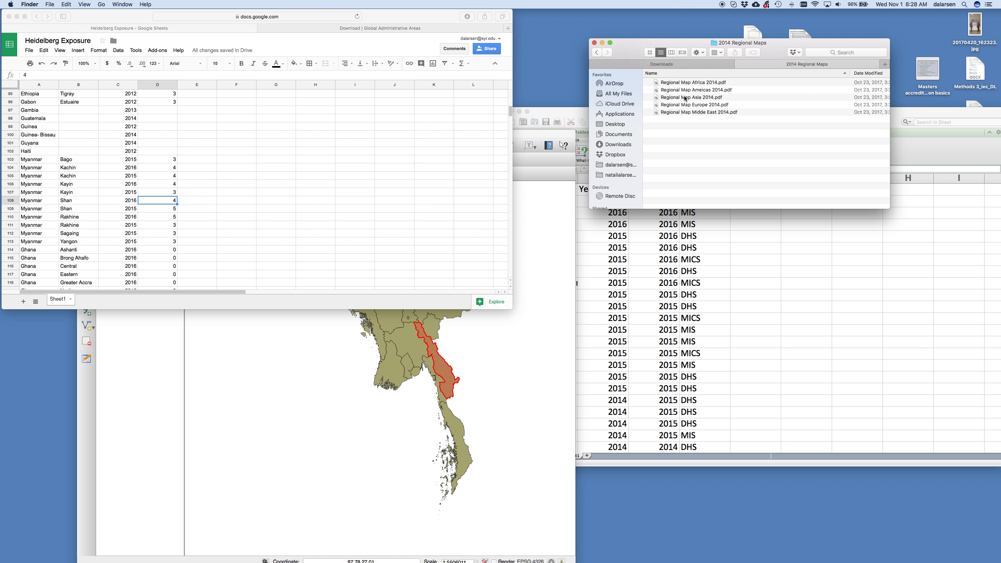
pyautogui.doubleClick(694, 98)
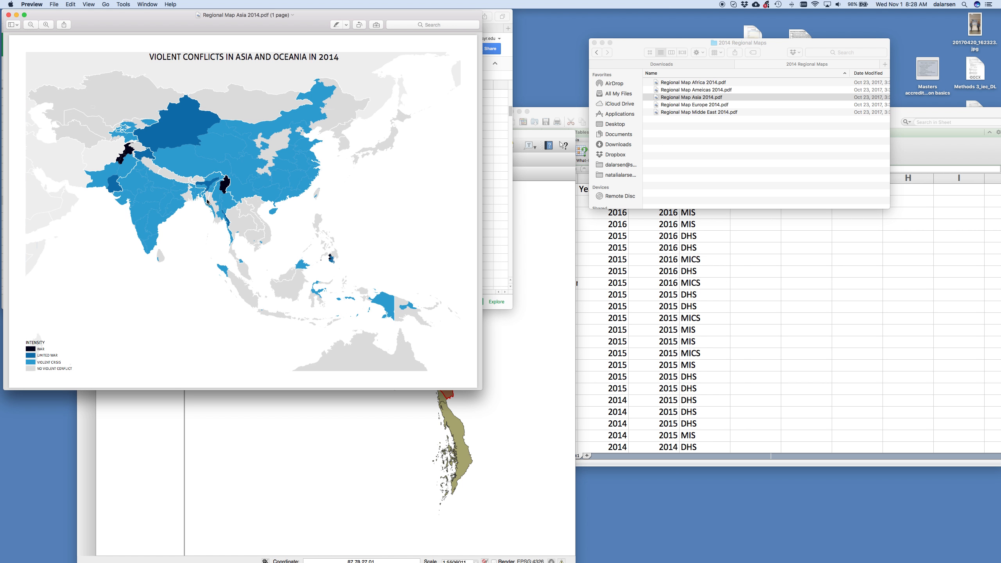
# - Enlarge Myanmar on the 2014 Asia map and place the map window beside the sheet and the QGIS map
pyautogui.scroll(5, 228, 198)
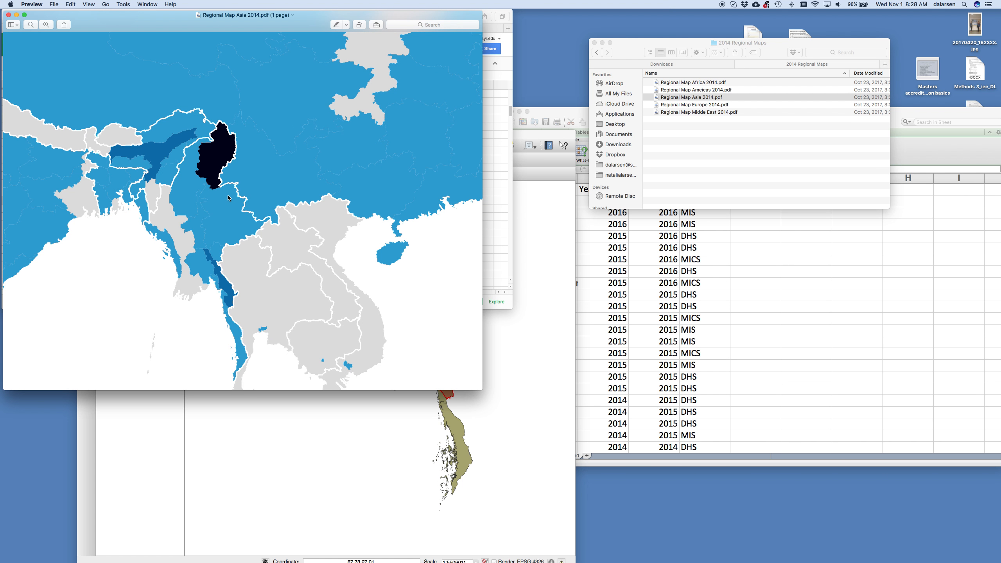
pyautogui.scroll(5, 229, 198)
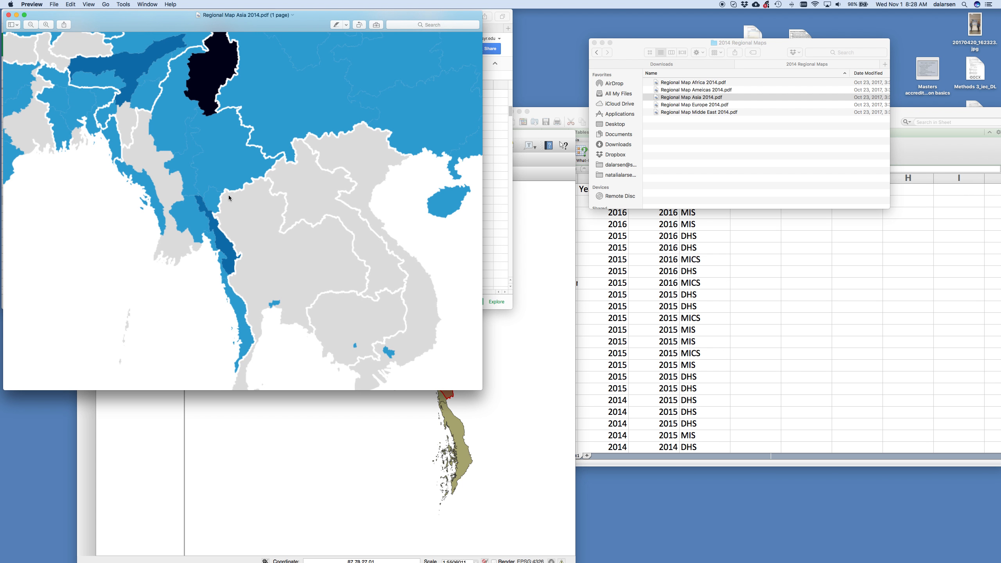
pyautogui.scroll(2, 229, 198)
pyautogui.moveTo(245, 27); pyautogui.dragTo(763, 63)
pyautogui.click(245, 401)
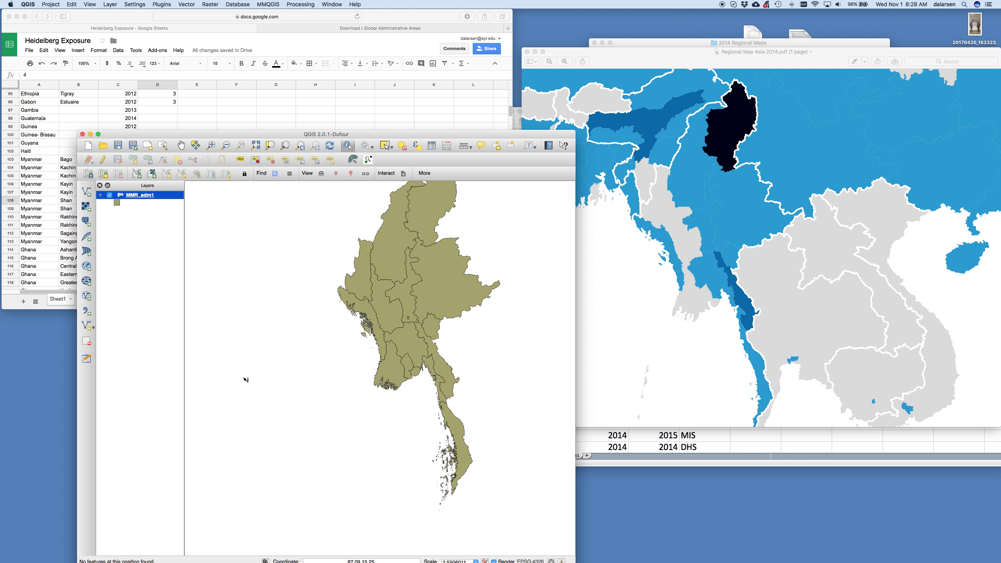
# - Start a new row below the last Ghana 2012 row in the exposure sheet with Myanmar as the country
pyautogui.click(29, 256)
pyautogui.scroll(-11, 46, 261)
pyautogui.click(32, 209)
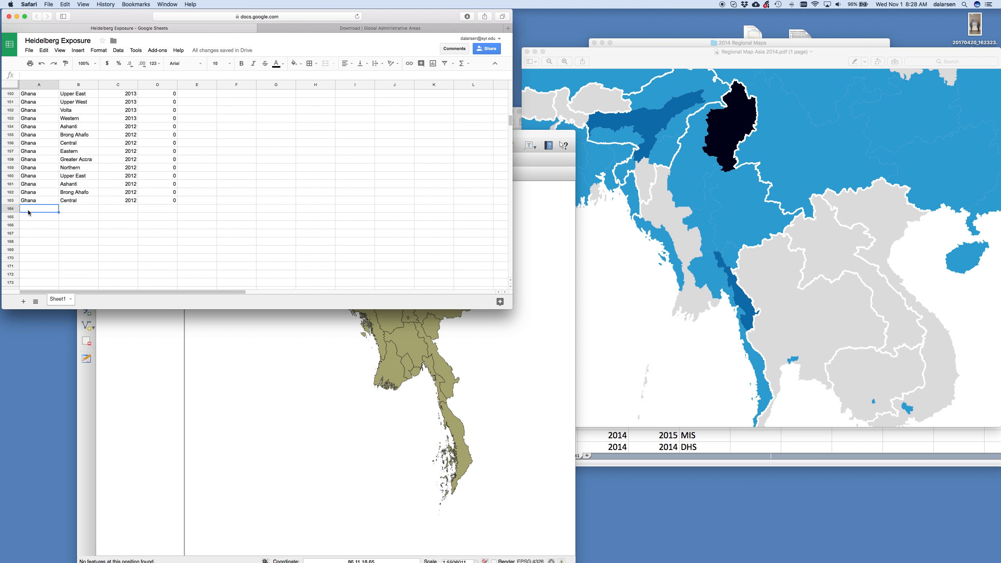
pyautogui.write('Myanmar')
pyautogui.press('Tab')
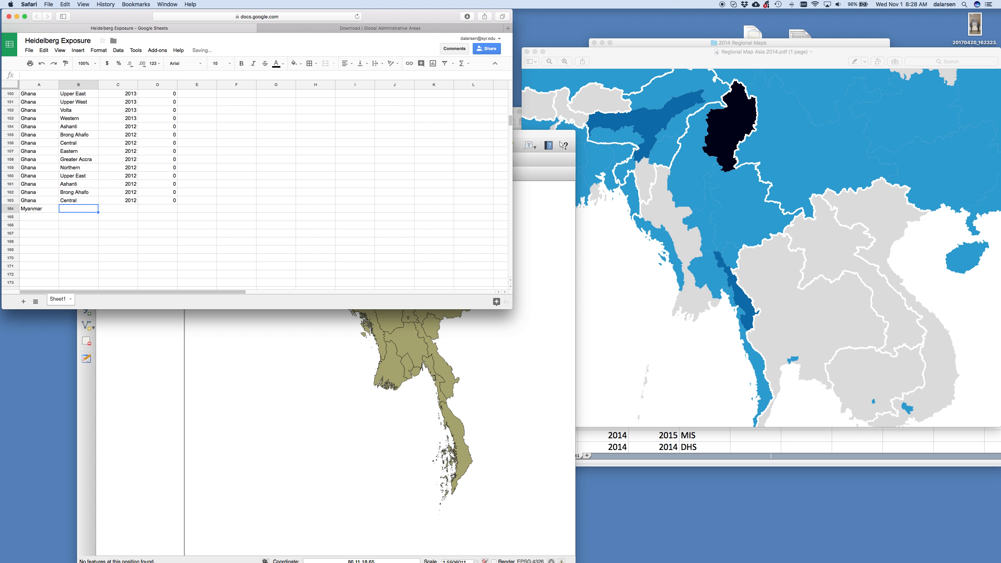
# - Identify the black northernmost state of the 2014 map on the MMR_adm1 layer in QGIS
pyautogui.click(324, 316)
pyautogui.click(430, 222)
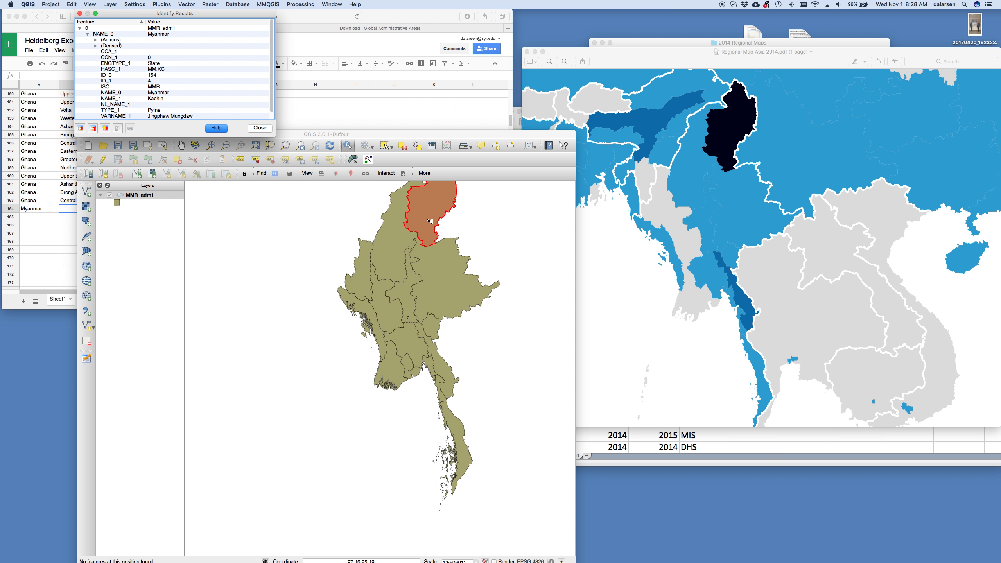
# - In the Heidelberg Exposure spreadsheet, complete the started Myanmar row with region Kachin, year 2014 and exposure value 5
pyautogui.click(39, 223)
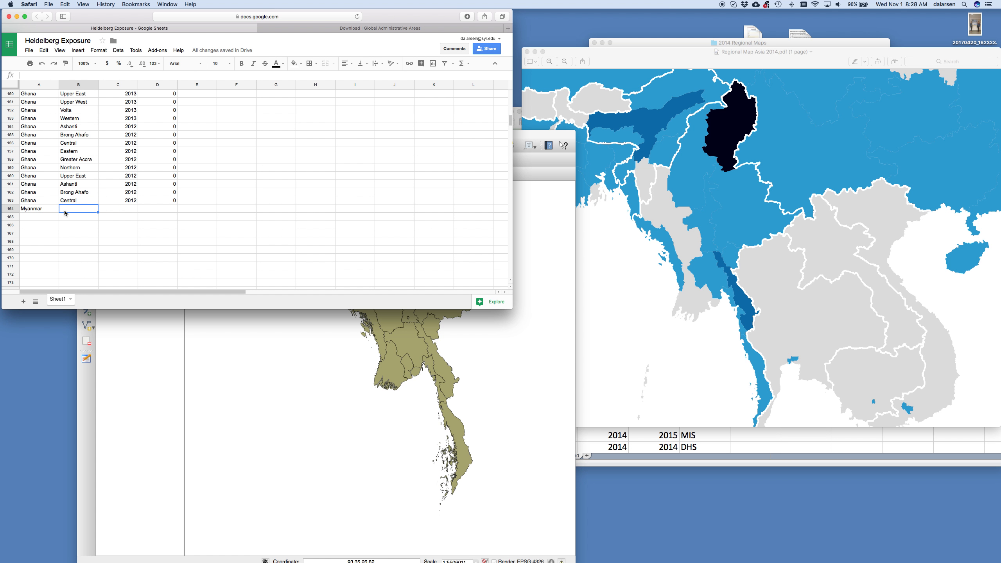
pyautogui.write('Kachin')
pyautogui.press('Tab')
pyautogui.write('2')
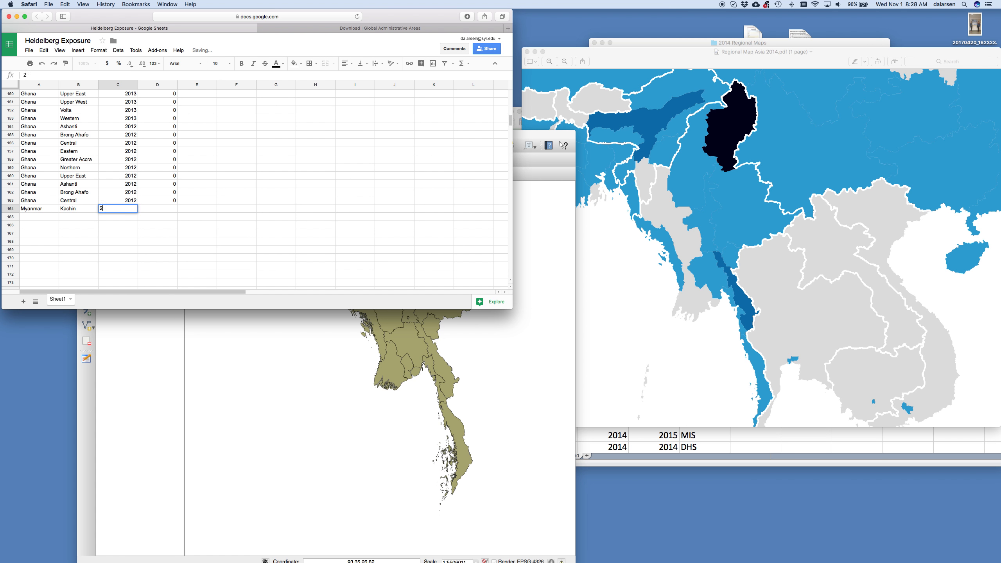
pyautogui.write('014')
pyautogui.press('Tab')
pyautogui.write('5')
pyautogui.press('Return')
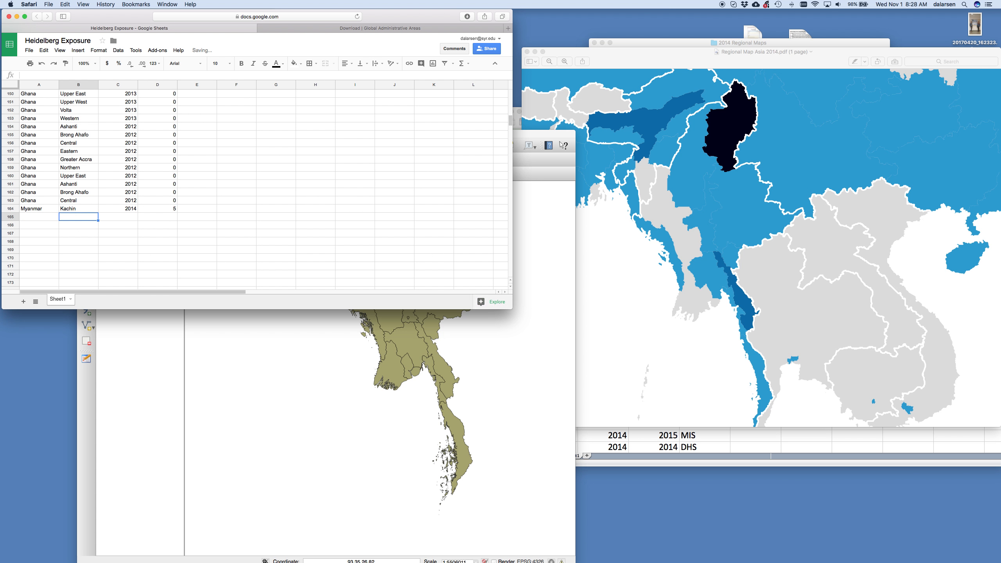
# - Start another Myanmar row below Kachin, and identify the northwestern region west of Kachin on the QGIS map
pyautogui.click(39, 216)
pyautogui.write('Myanmar')
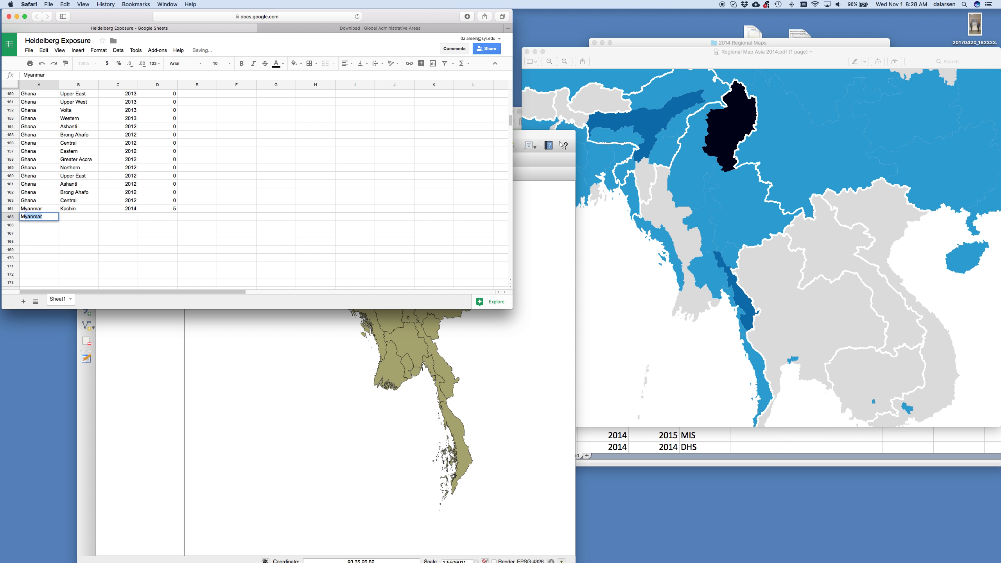
pyautogui.press('Tab')
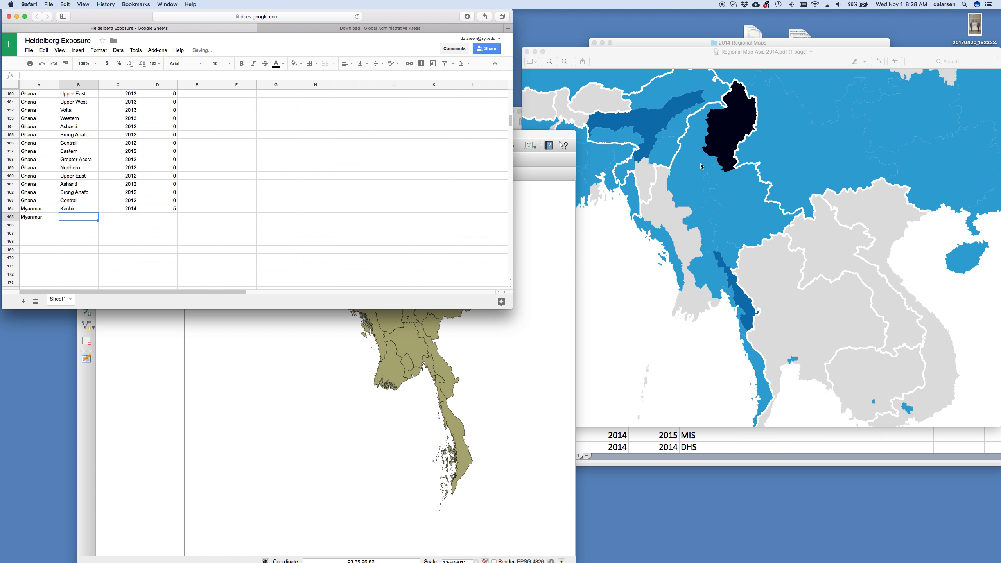
pyautogui.click(559, 299)
pyautogui.click(405, 252)
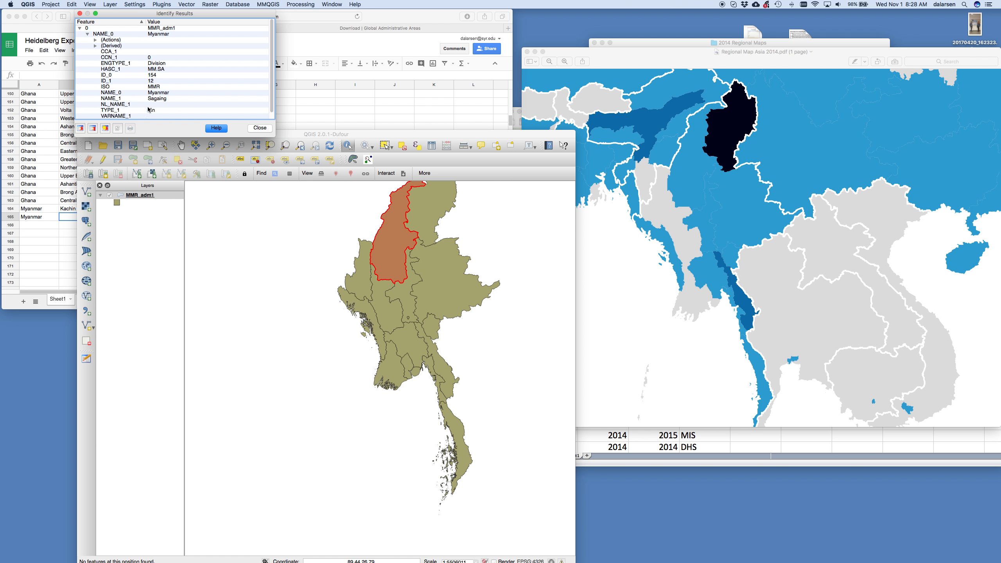
# - Return to the spreadsheet and complete the new Myanmar row with region Sagaing, year 2014 and value 3
pyautogui.click(65, 243)
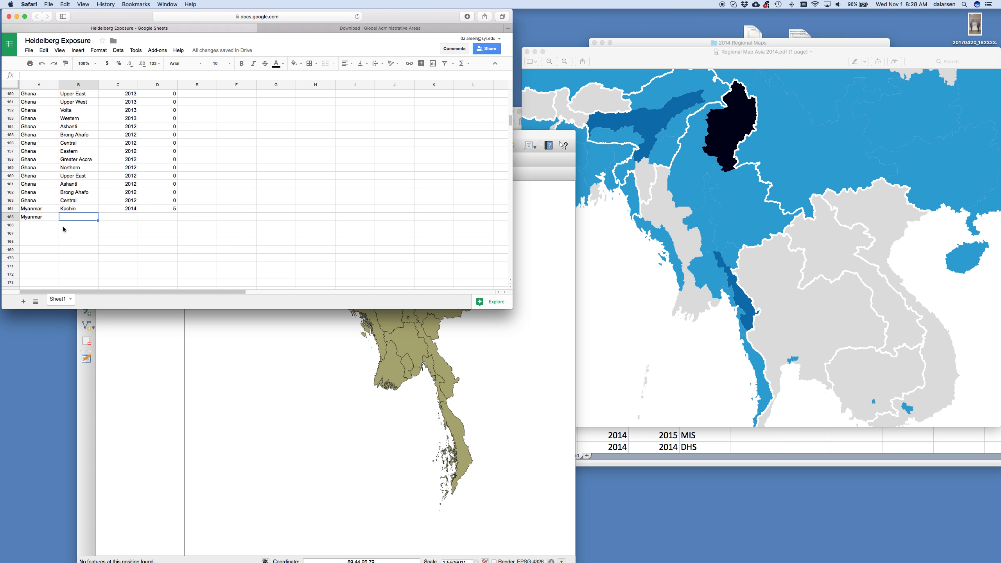
pyautogui.write('Sagaing')
pyautogui.press('Tab')
pyautogui.write('2')
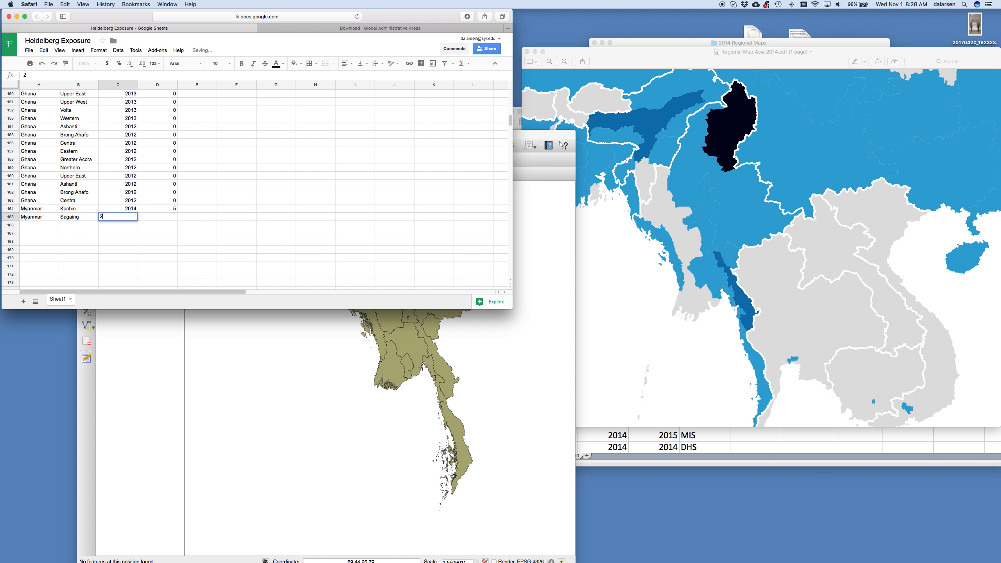
pyautogui.press('Tab')
pyautogui.write('3')
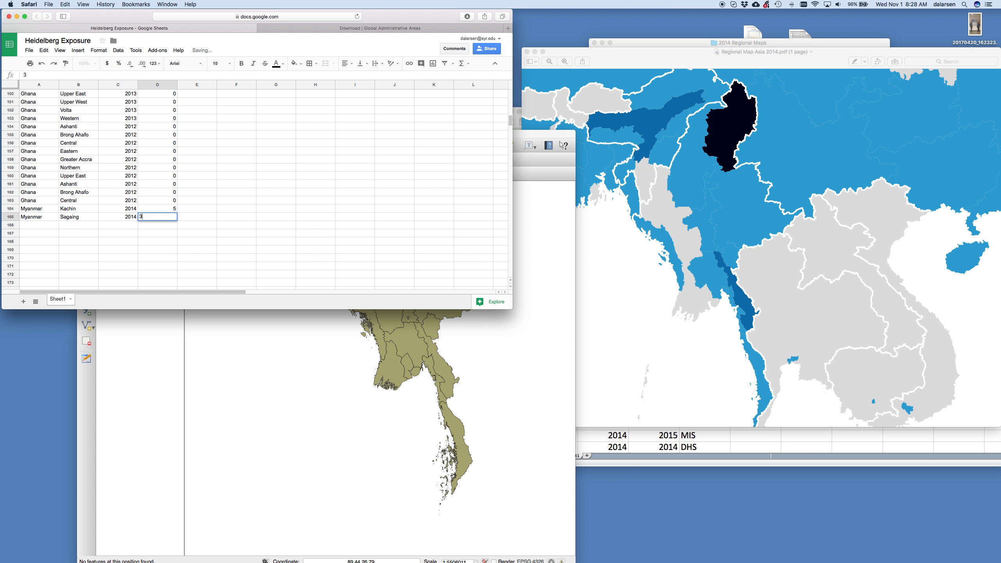
pyautogui.press('Return')
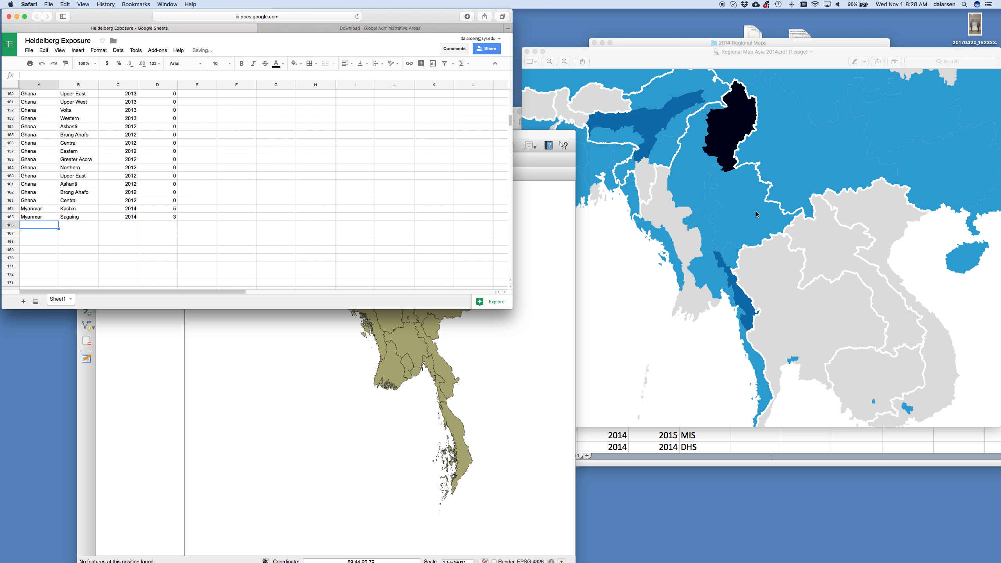
# - Identify the large eastern region in QGIS and add a Myanmar row to the spreadsheet with Shan, 2014 and 3
pyautogui.click(500, 376)
pyautogui.click(457, 292)
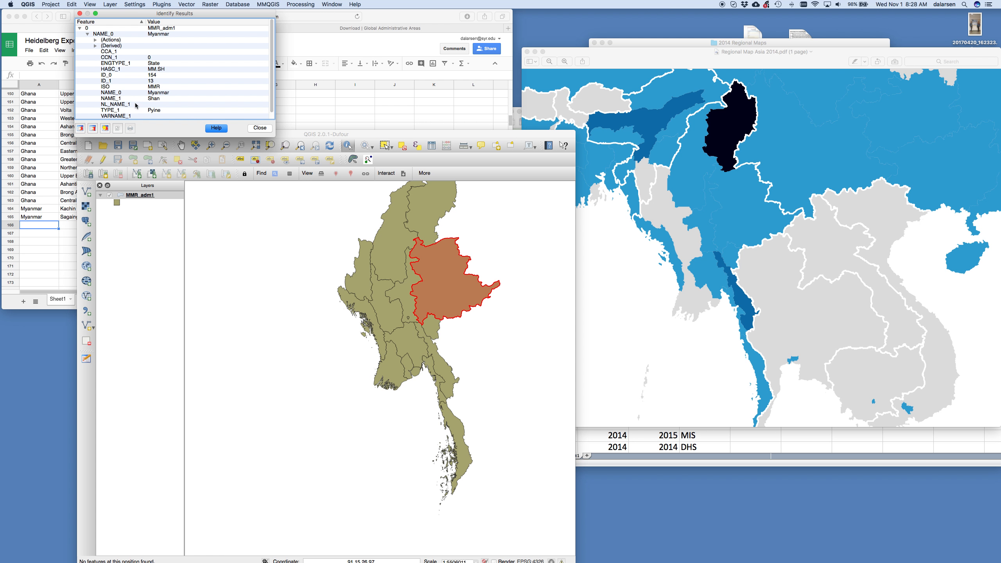
pyautogui.click(42, 254)
pyautogui.write('Myanmar')
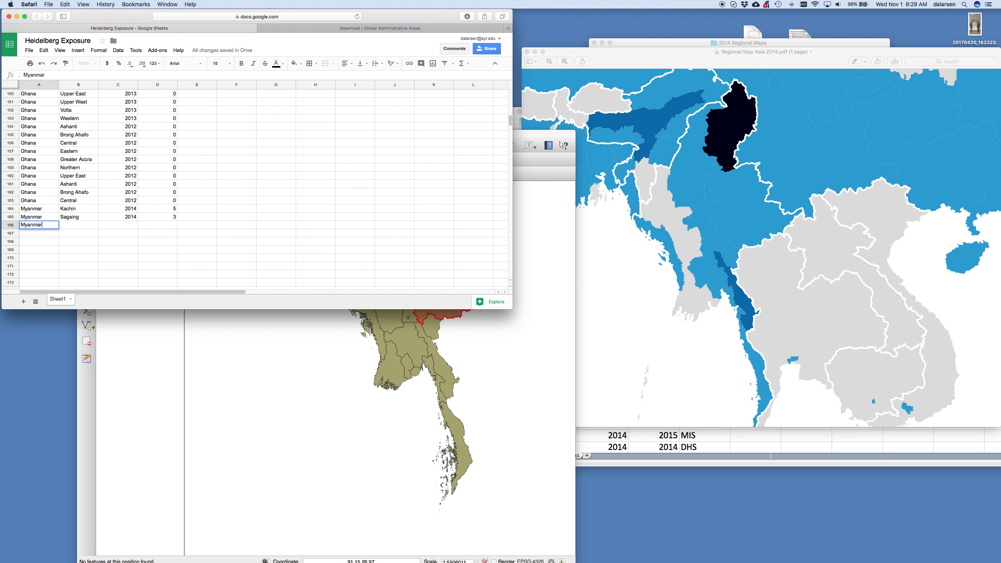
pyautogui.press('Tab')
pyautogui.write('Shan')
pyautogui.press('Tab')
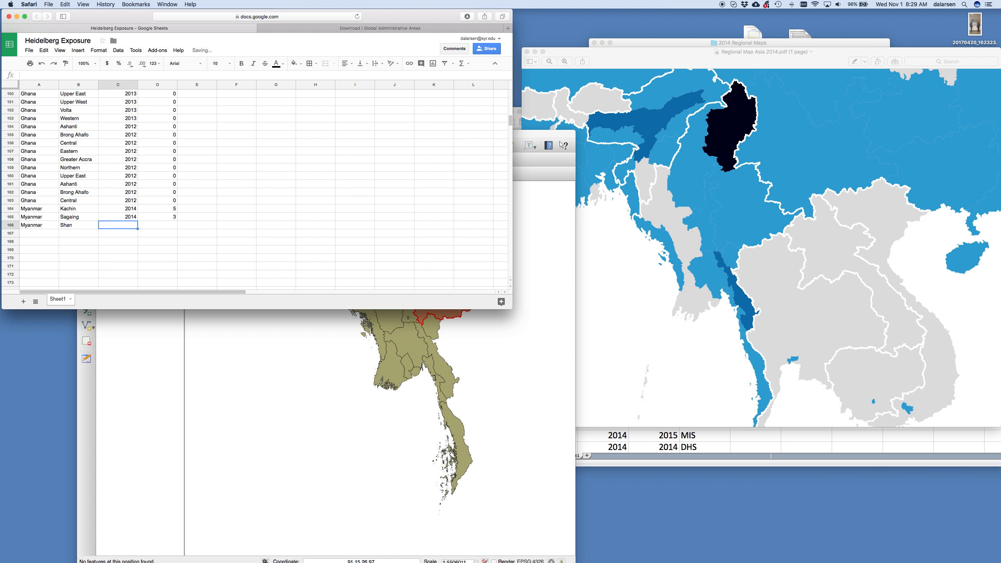
pyautogui.write('2014')
pyautogui.press('Tab')
pyautogui.write('3')
pyautogui.press('Return')
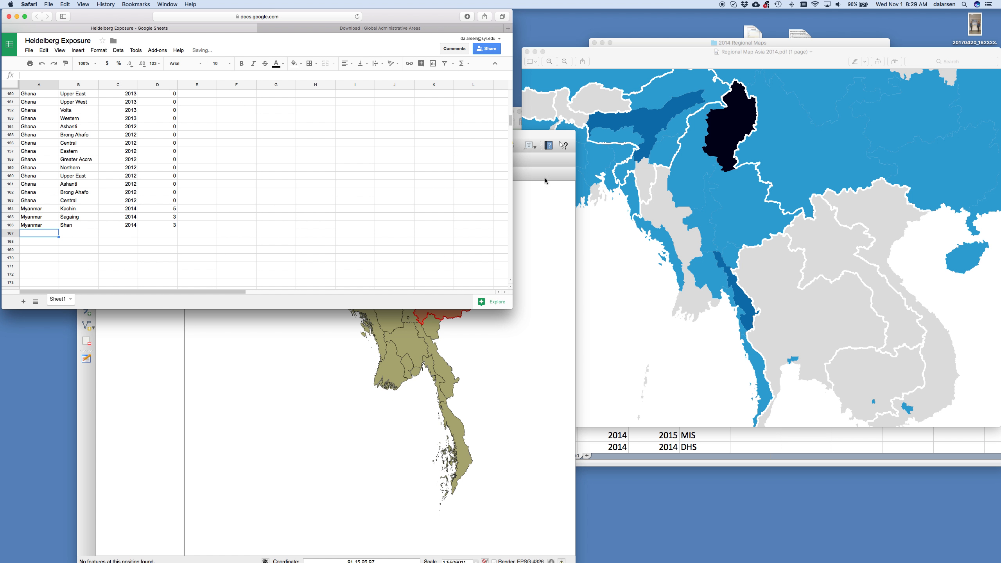
# - Identify the small region just south of Shan in QGIS and start its Myanmar row in the spreadsheet with the region name Kaya
pyautogui.click(519, 335)
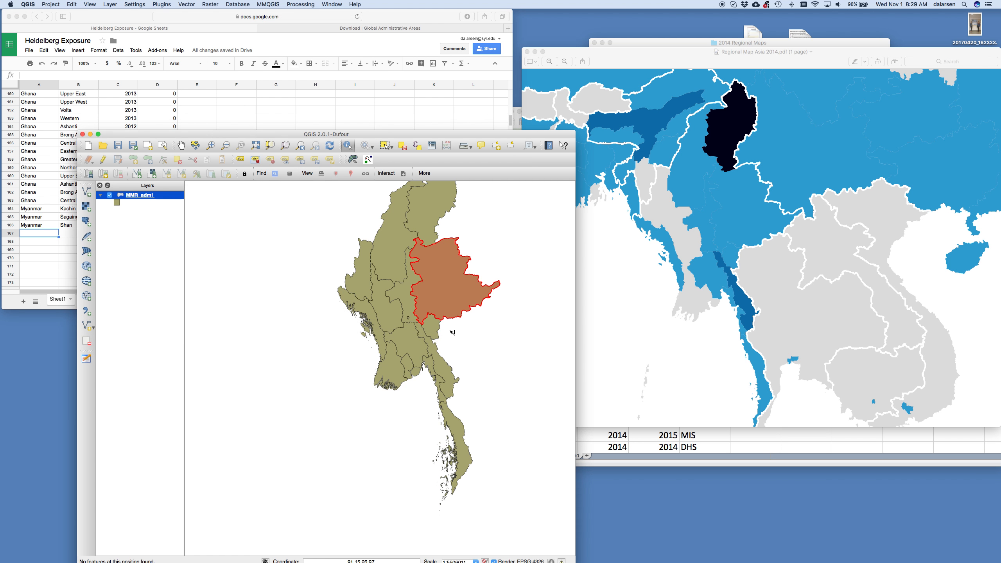
pyautogui.click(437, 330)
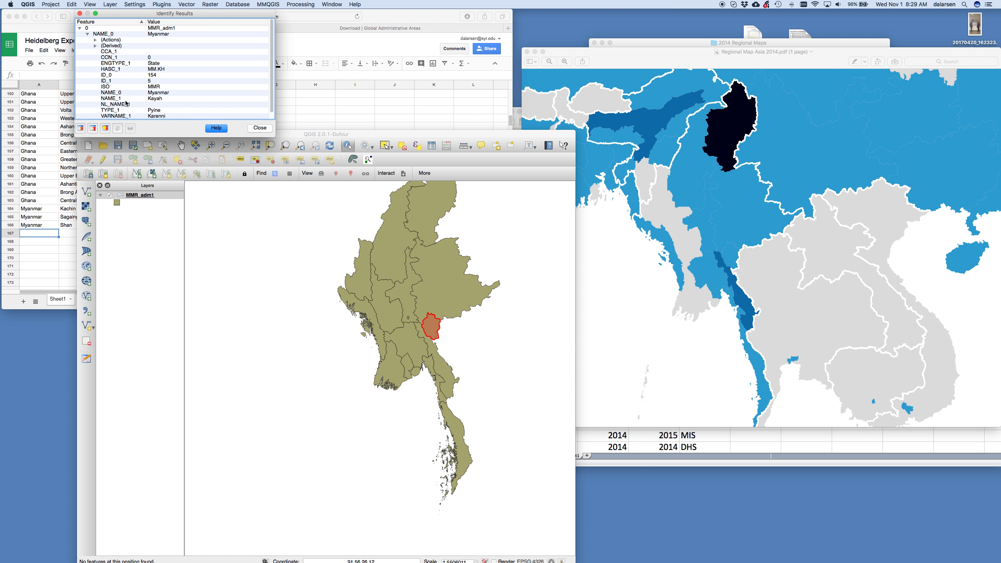
pyautogui.click(34, 237)
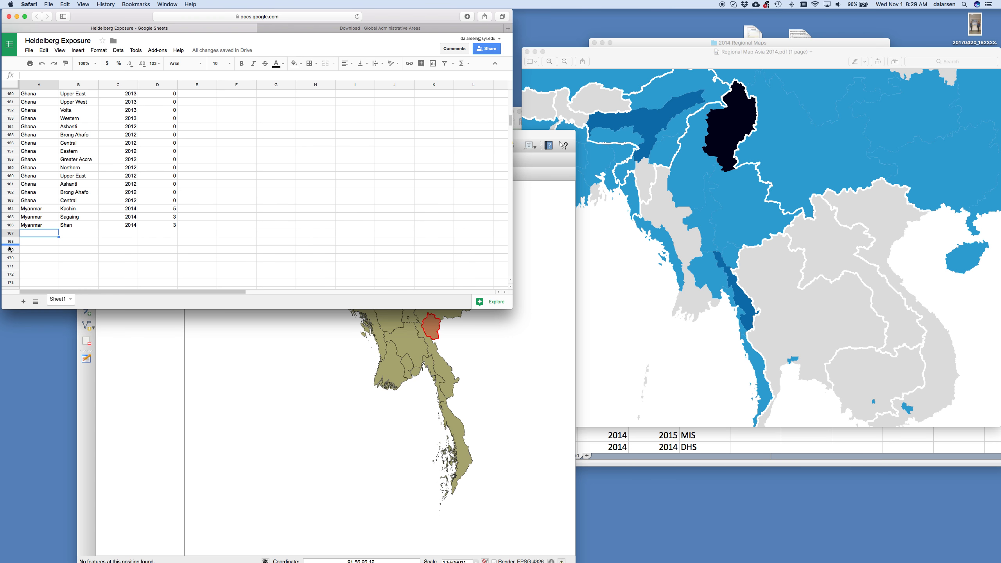
pyautogui.write('Myanmar')
pyautogui.press('Tab')
pyautogui.write('Kaya')
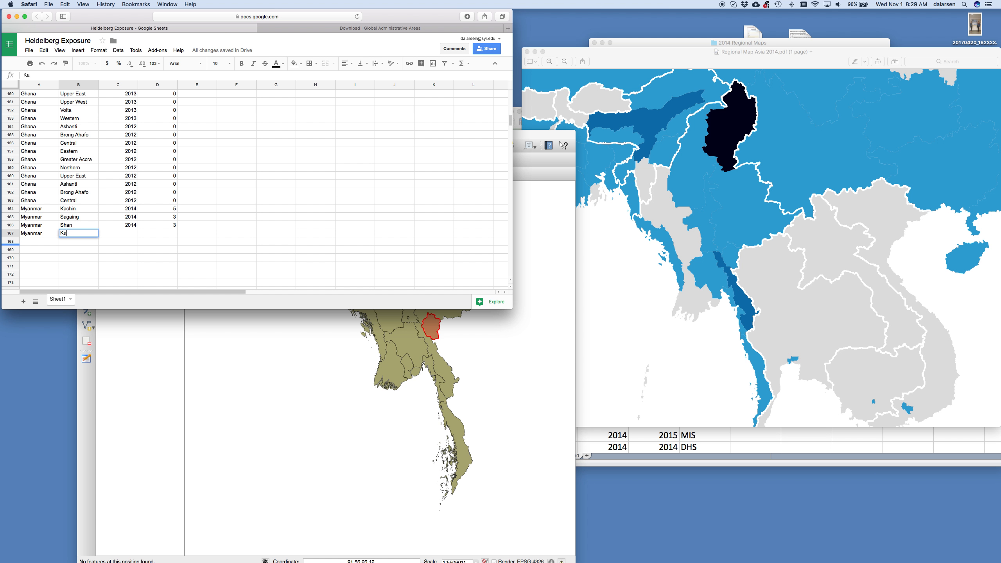
# - Recheck the small region's name in QGIS, correct the spreadsheet entry to Kayah, and complete the row with 2014 and 3
pyautogui.click(297, 376)
pyautogui.click(434, 328)
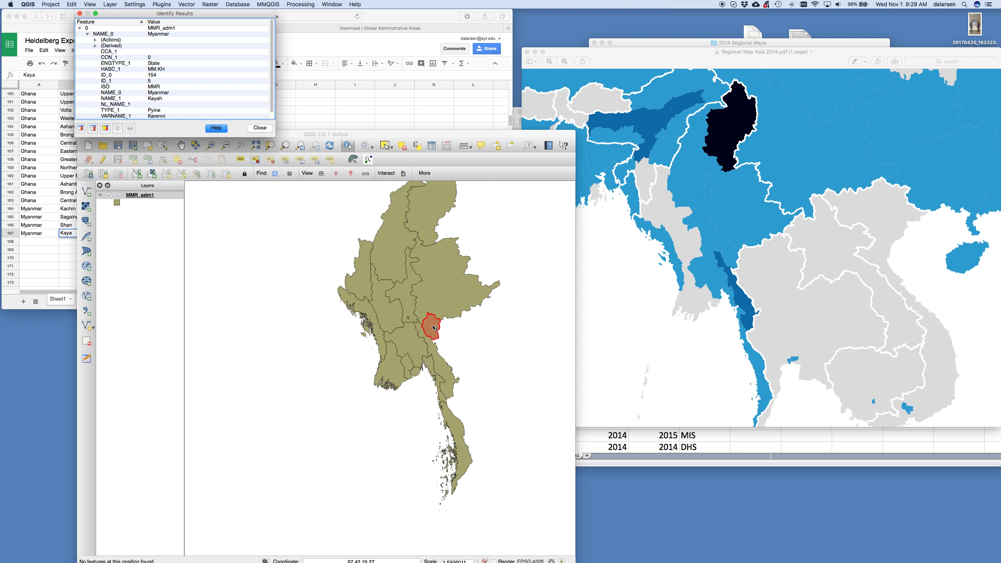
pyautogui.click(76, 234)
pyautogui.write('h')
pyautogui.press('Tab')
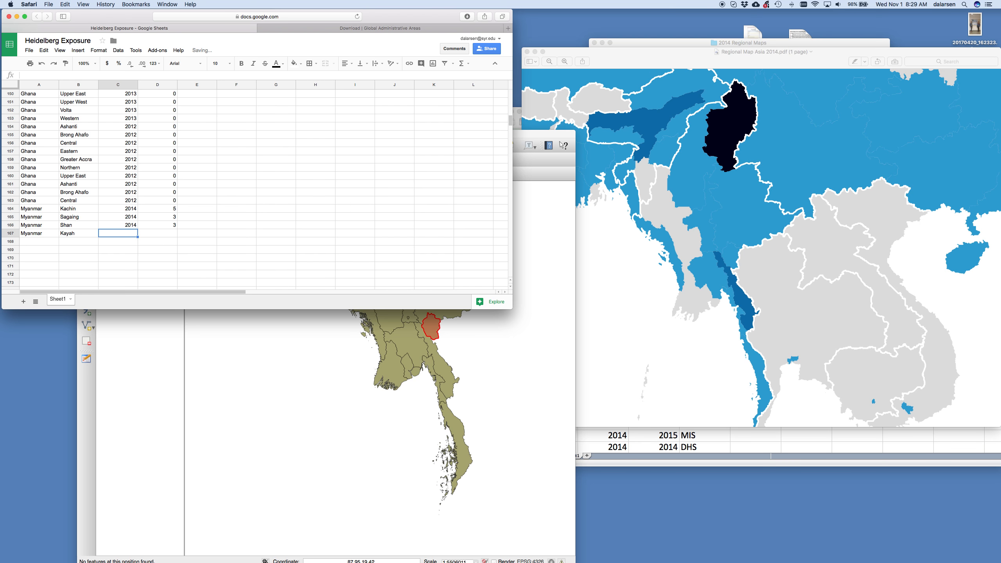
pyautogui.write('2014')
pyautogui.press('Tab')
pyautogui.write('3')
pyautogui.press('Return')
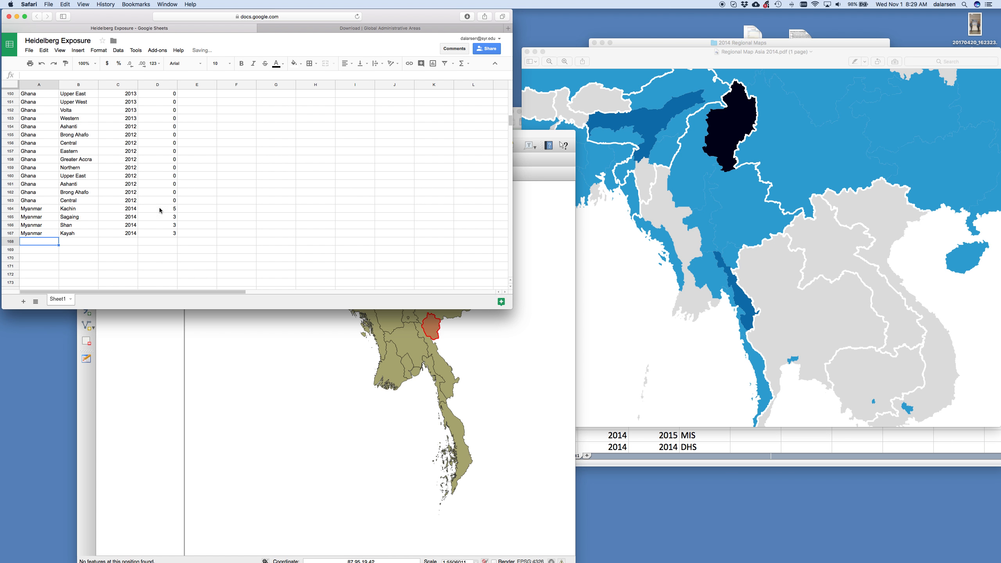
# - Identify the south-central region west of Kayah in QGIS and add a Myanmar row to the spreadsheet with Bago, 2014 and 3
pyautogui.click(517, 373)
pyautogui.click(402, 340)
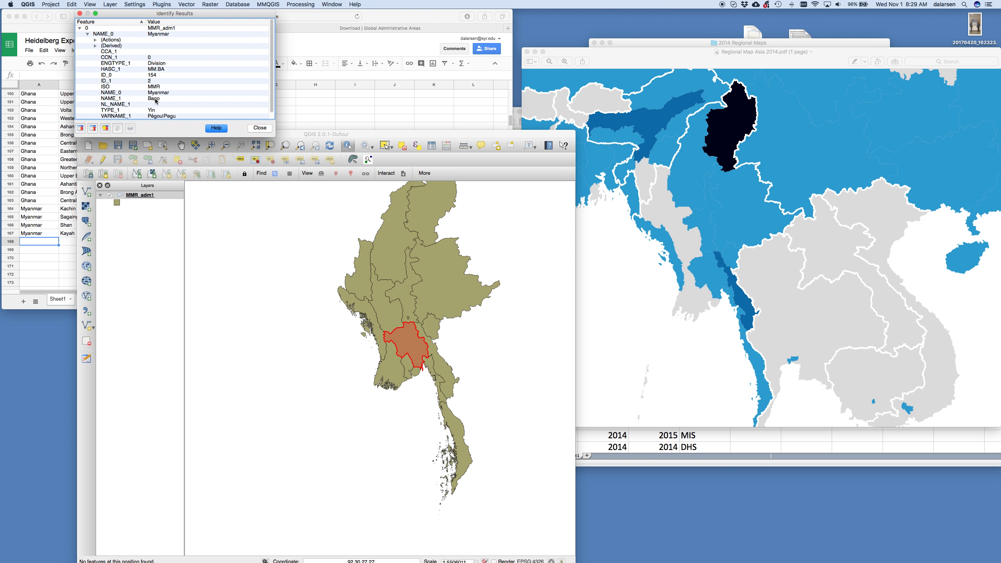
pyautogui.click(48, 241)
pyautogui.write('Myanmar')
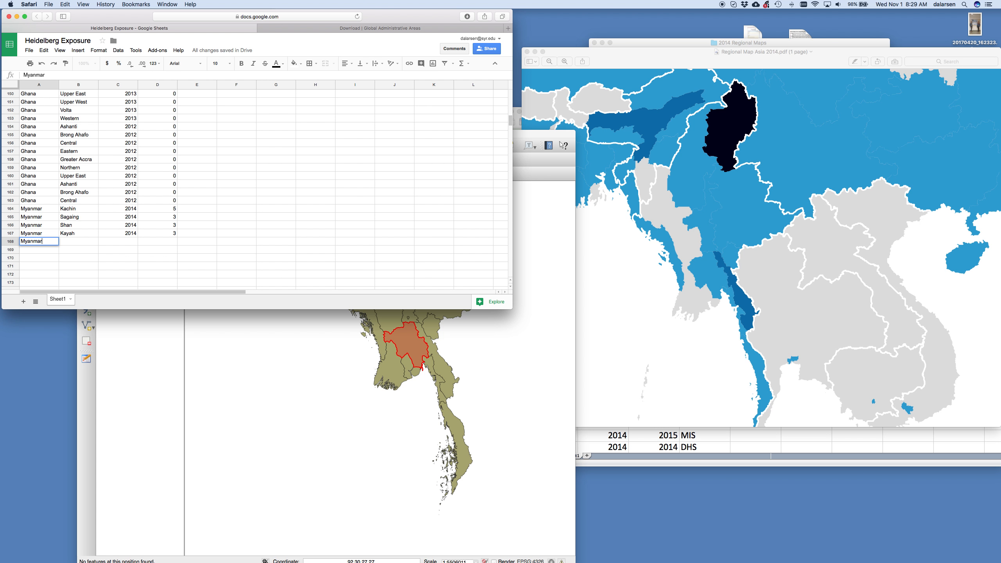
pyautogui.press('Tab')
pyautogui.write('Bago')
pyautogui.press('Tab')
pyautogui.write('2014')
pyautogui.press('Tab')
pyautogui.write('3')
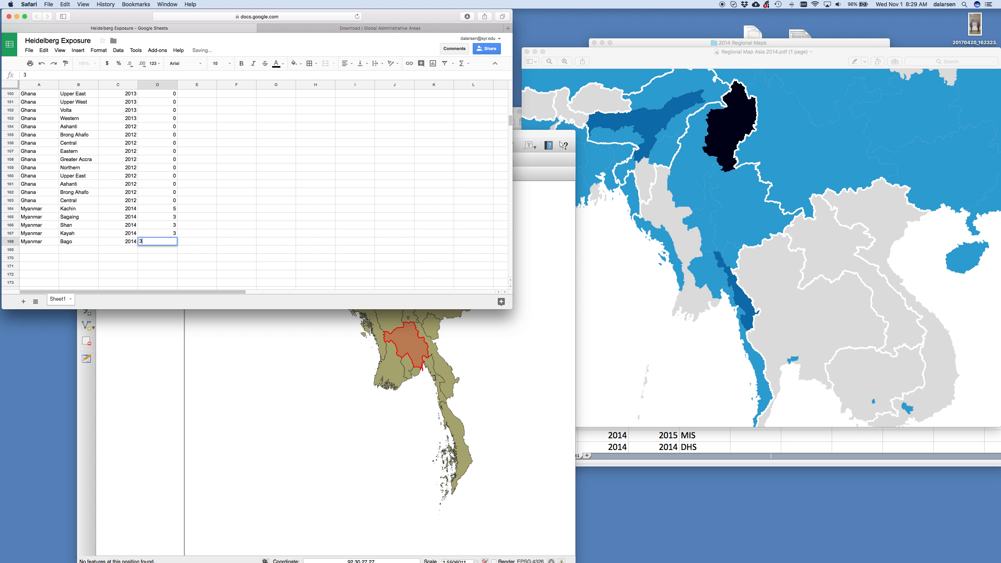
pyautogui.press('Return')
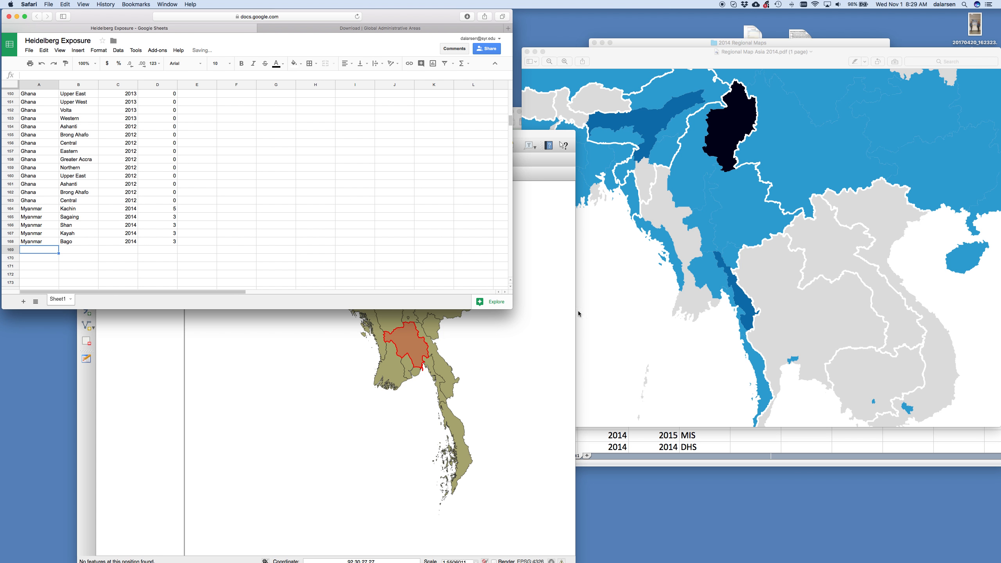
# - Identify the narrow southeastern region beside Bago in QGIS and add a Myanmar row to the spreadsheet with Kayin, 2014 and 4
pyautogui.click(514, 350)
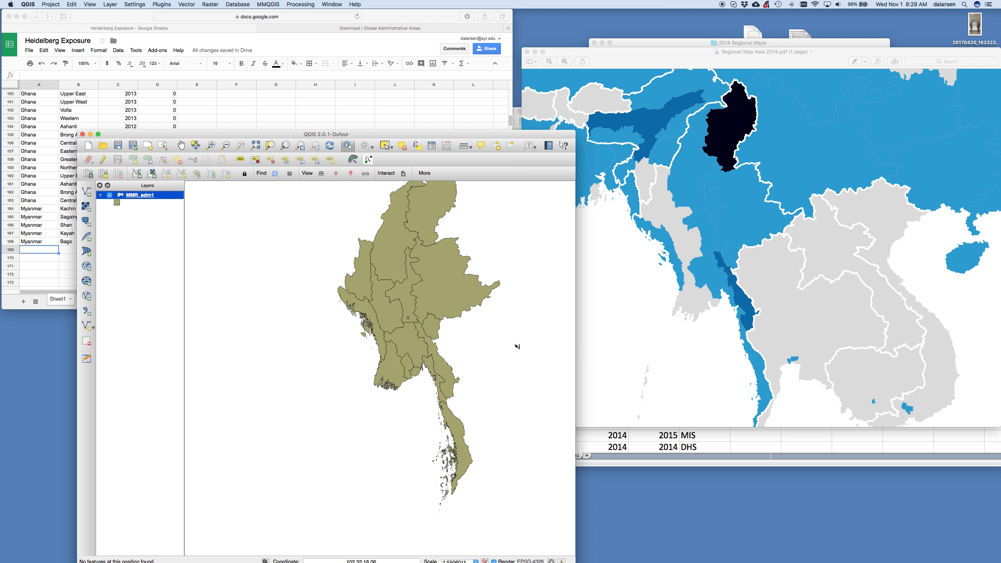
pyautogui.click(44, 252)
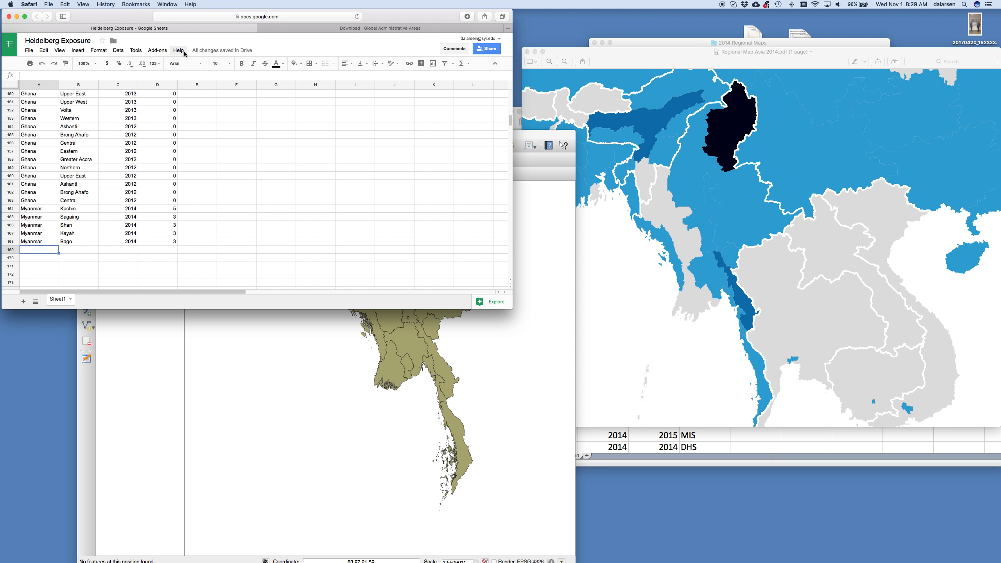
pyautogui.click(449, 357)
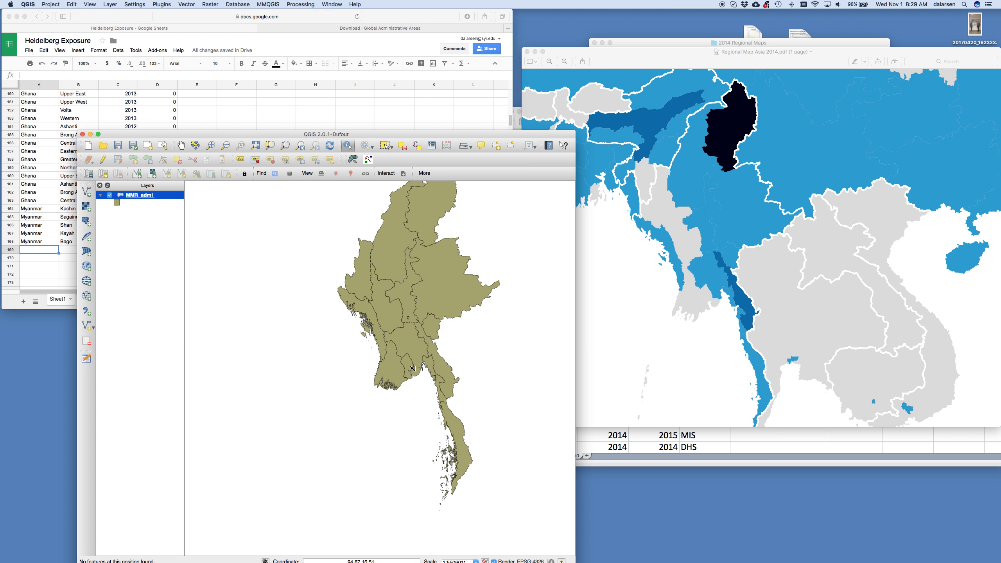
pyautogui.click(444, 371)
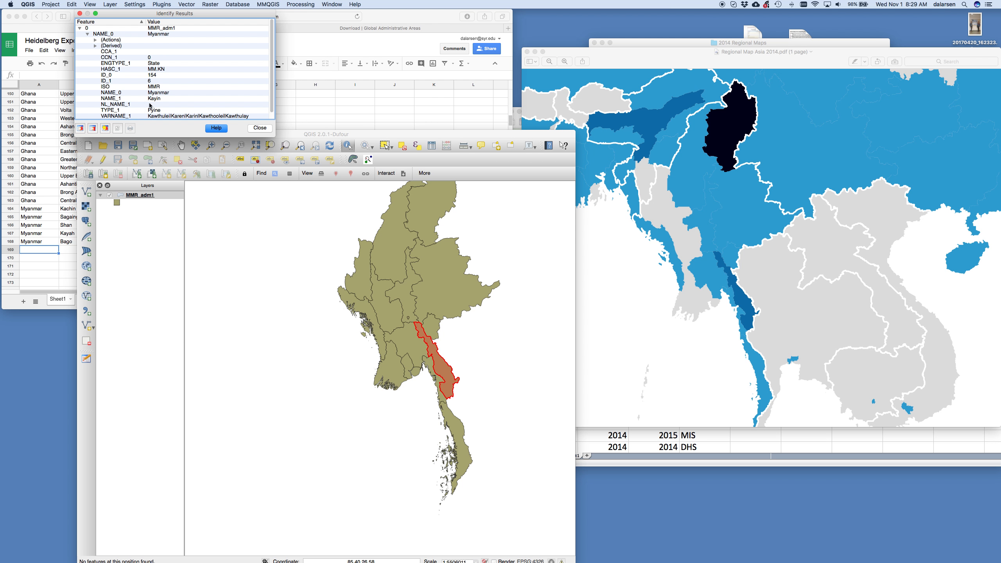
pyautogui.click(55, 252)
pyautogui.write('Mya')
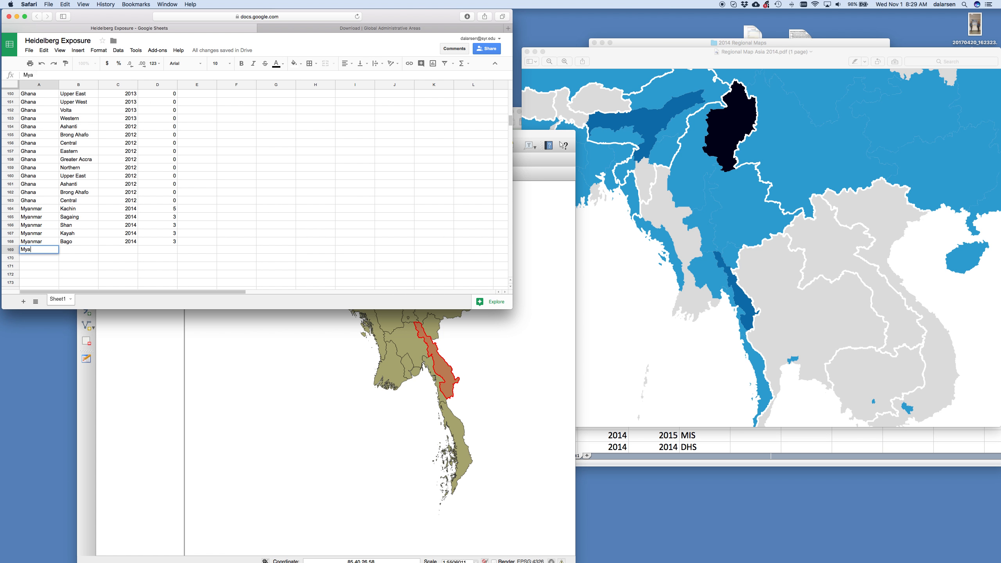
pyautogui.write('nmar')
pyautogui.press('Tab')
pyautogui.write('Kayin')
pyautogui.press('Tab')
pyautogui.write('2014')
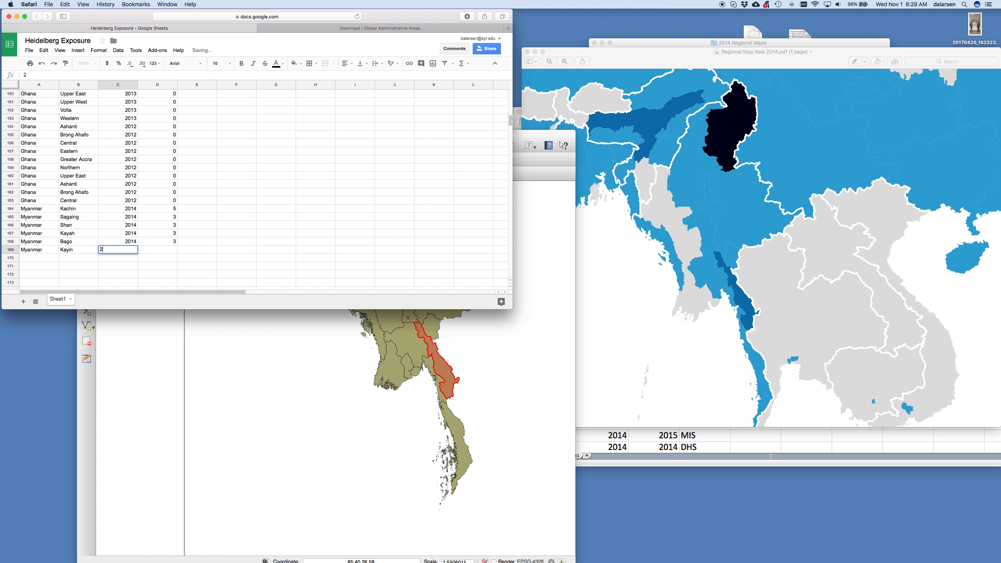
pyautogui.press('Tab')
pyautogui.write('4')
pyautogui.press('Return')
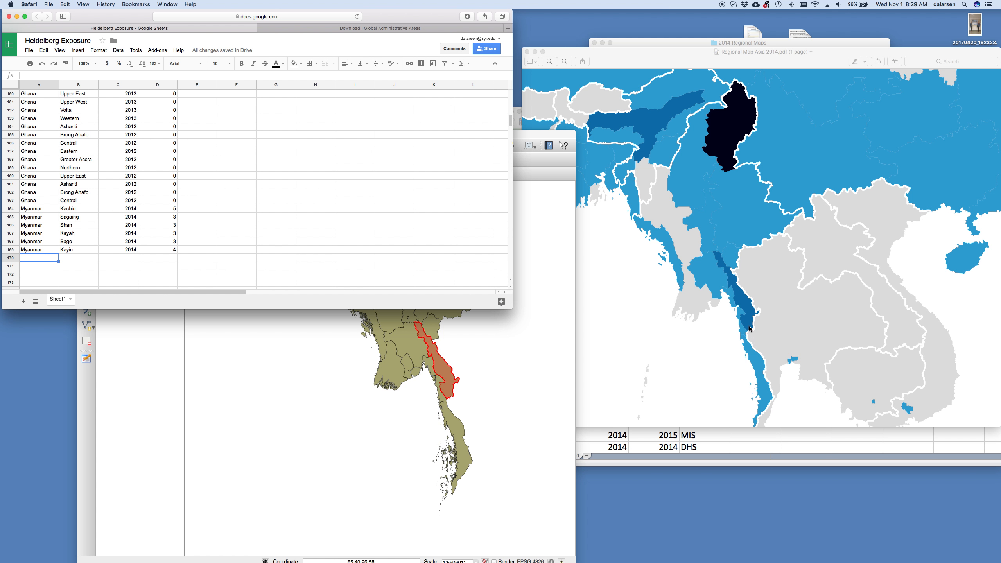
# - Identify Myanmar's southernmost coastal region in QGIS and add a Myanmar row to the spreadsheet with Tanintharyi, 2014 and 3
pyautogui.click(467, 427)
pyautogui.click(457, 426)
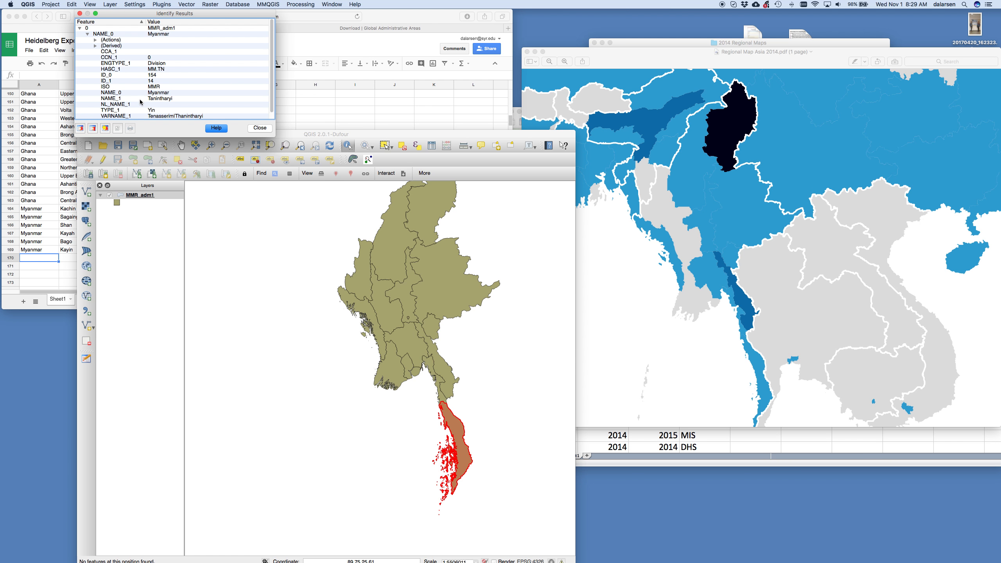
pyautogui.click(50, 259)
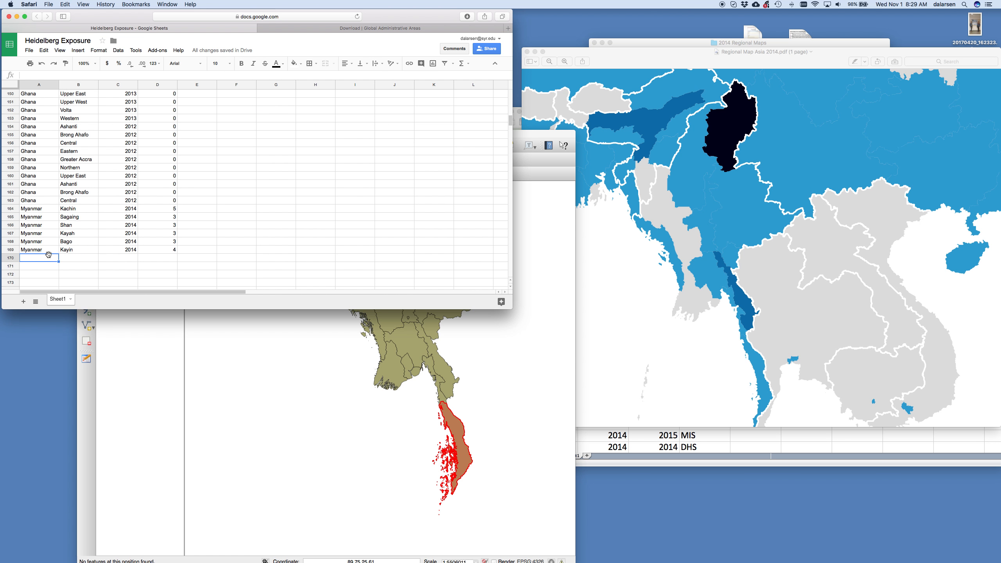
pyautogui.write('Myanmar')
pyautogui.press('Tab')
pyautogui.write('Tan')
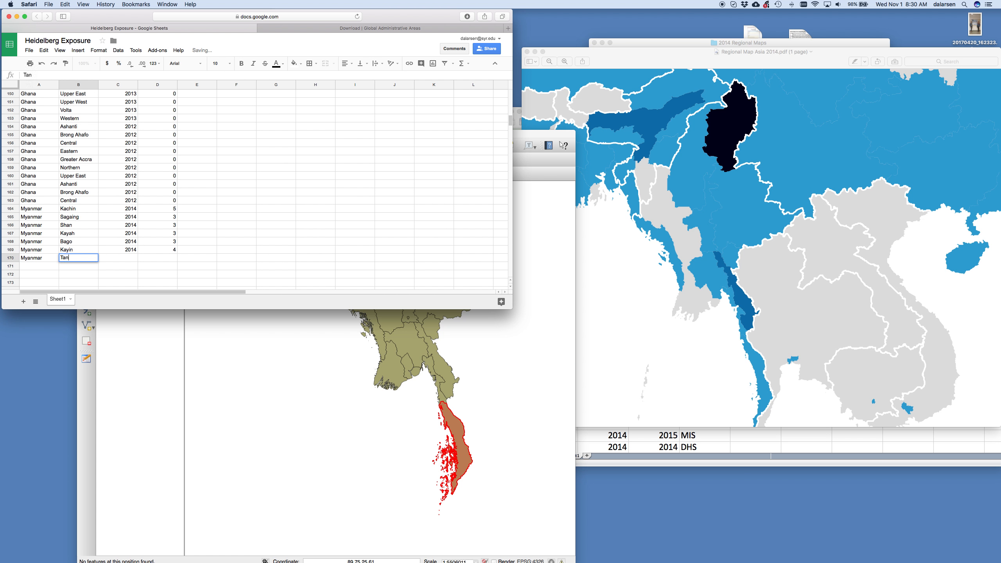
pyautogui.write('intharyi')
pyautogui.press('Tab')
pyautogui.write('2014')
pyautogui.press('Tab')
pyautogui.write('3')
pyautogui.press('Return')
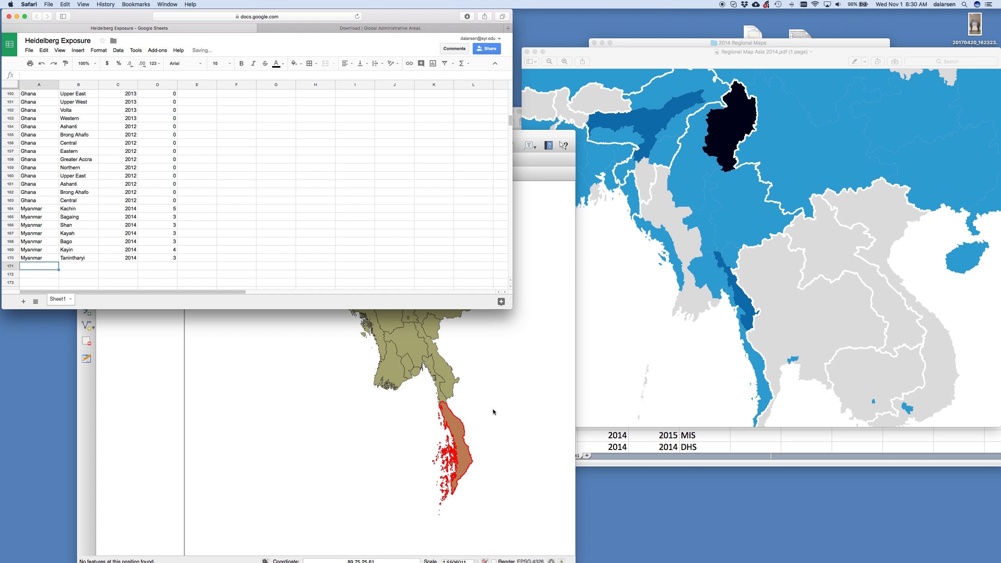
# - In QGIS, identify the narrow coastal region between Kayin and Tanintharyi, checking its outline up close
pyautogui.click(438, 383)
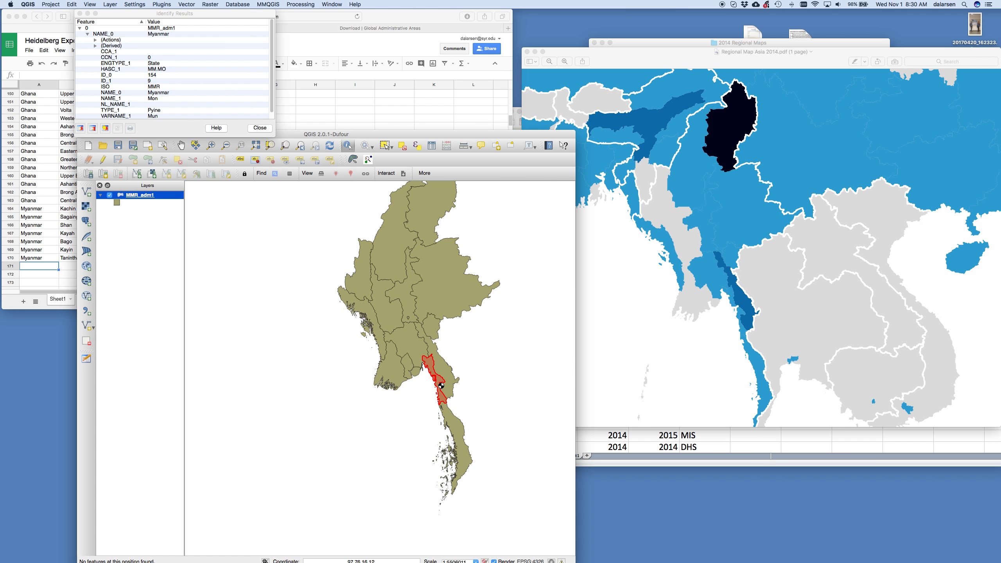
pyautogui.scroll(3, 439, 383)
pyautogui.click(387, 385)
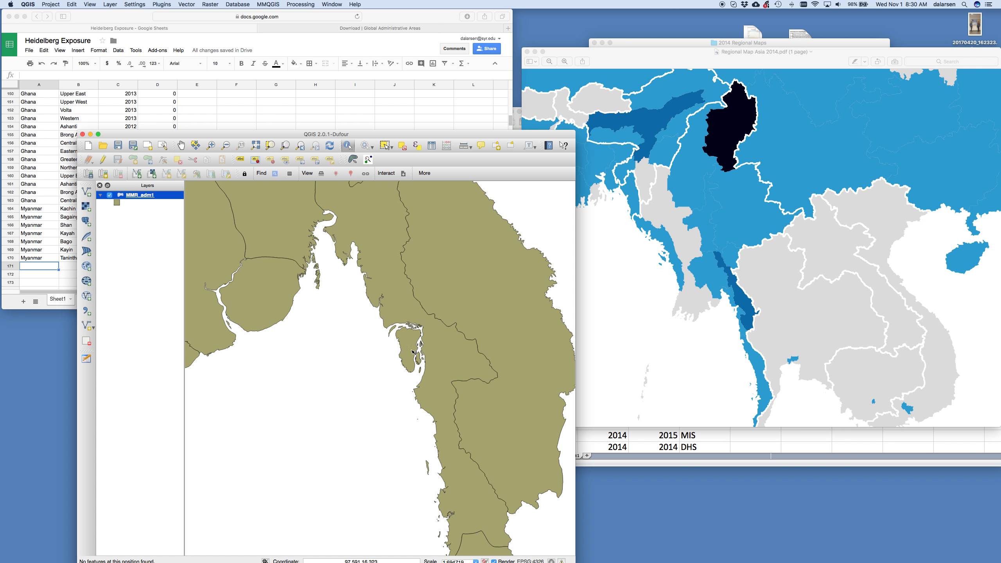
pyautogui.click(412, 351)
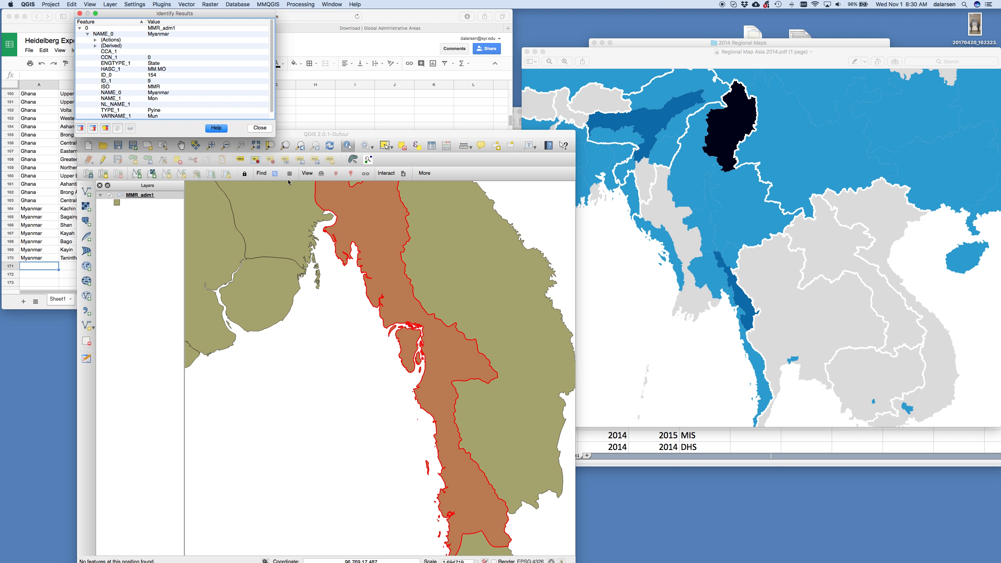
pyautogui.scroll(-2, 399, 375)
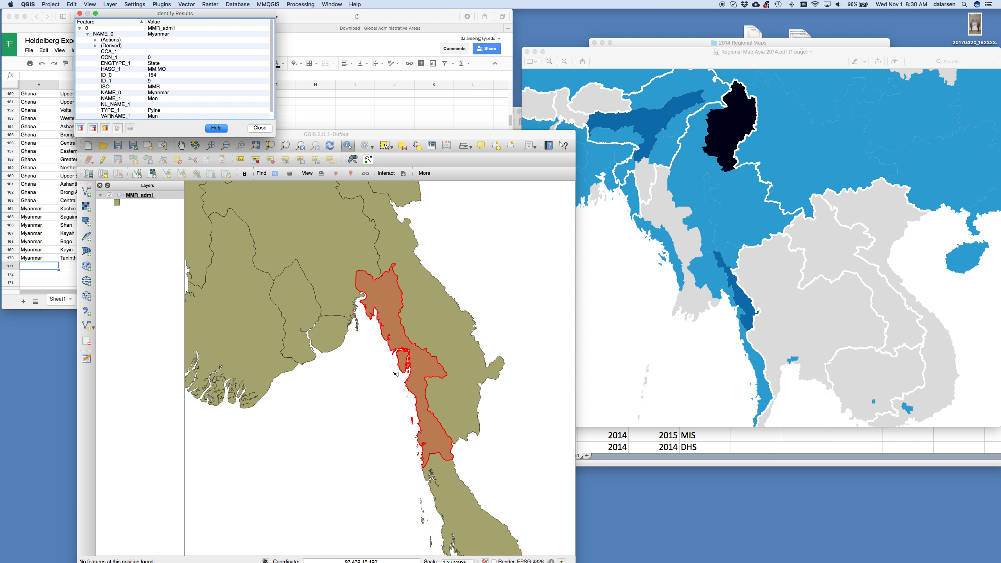
# - Add a Myanmar row to the spreadsheet with Mon, 2014 and 3
pyautogui.click(46, 275)
pyautogui.write('Myanmar')
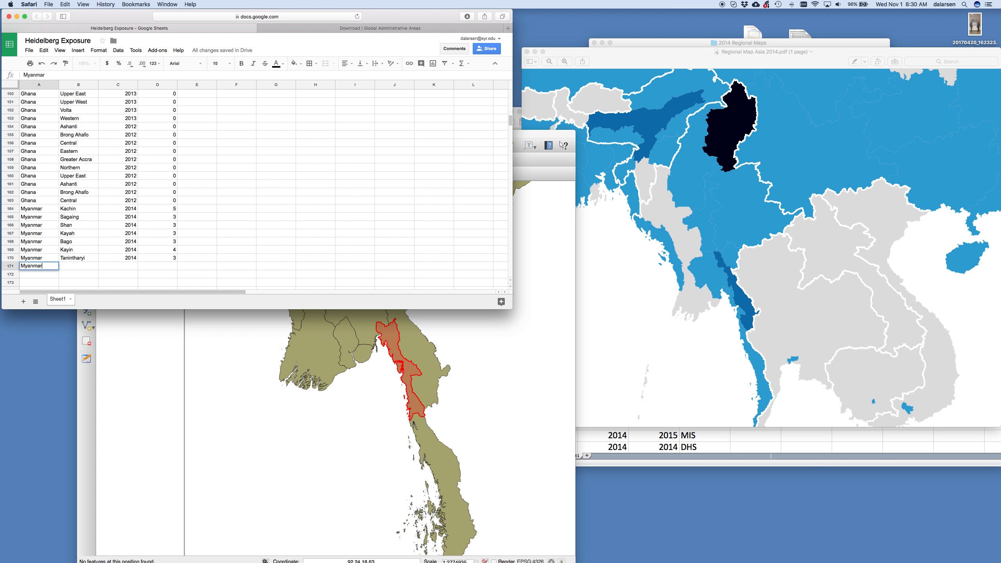
pyautogui.press('Tab')
pyautogui.write('Mon')
pyautogui.press('Tab')
pyautogui.write('2014')
pyautogui.press('Tab')
pyautogui.write('3')
pyautogui.press('Return')
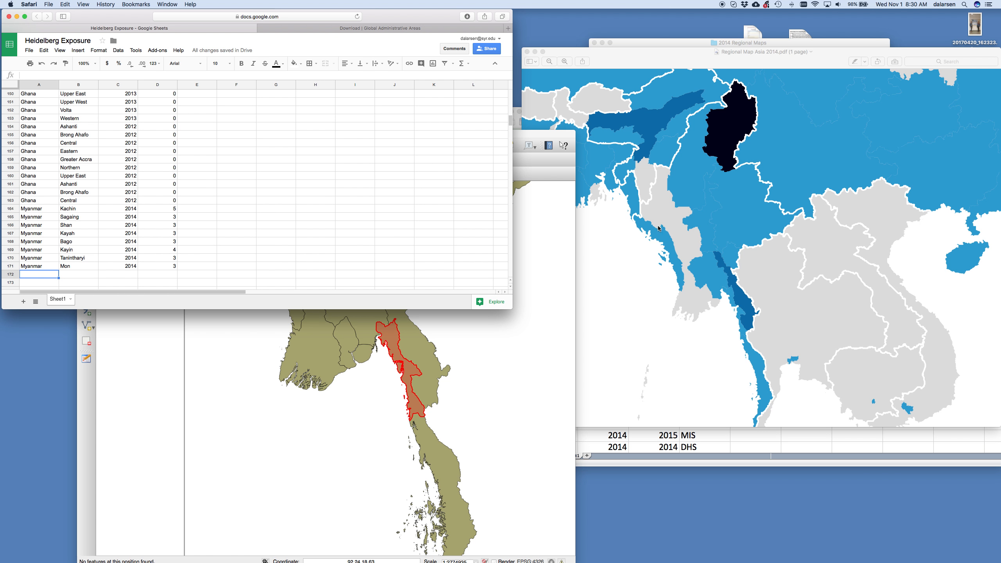
# - Check the western coast in QGIS and add a Myanmar row to the spreadsheet with Rakhine, 2014 and 3
pyautogui.click(485, 365)
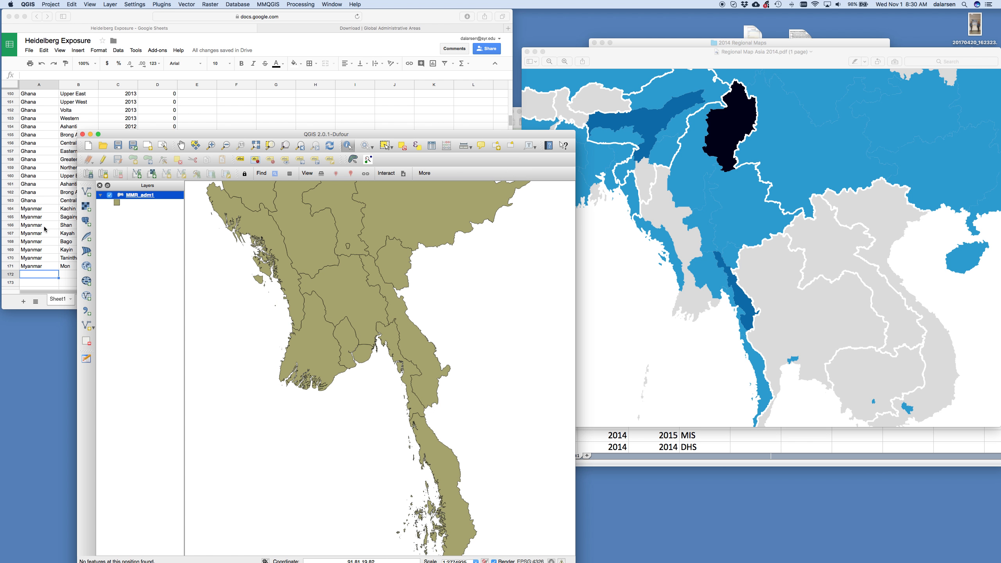
pyautogui.click(40, 281)
pyautogui.write('Myanma')
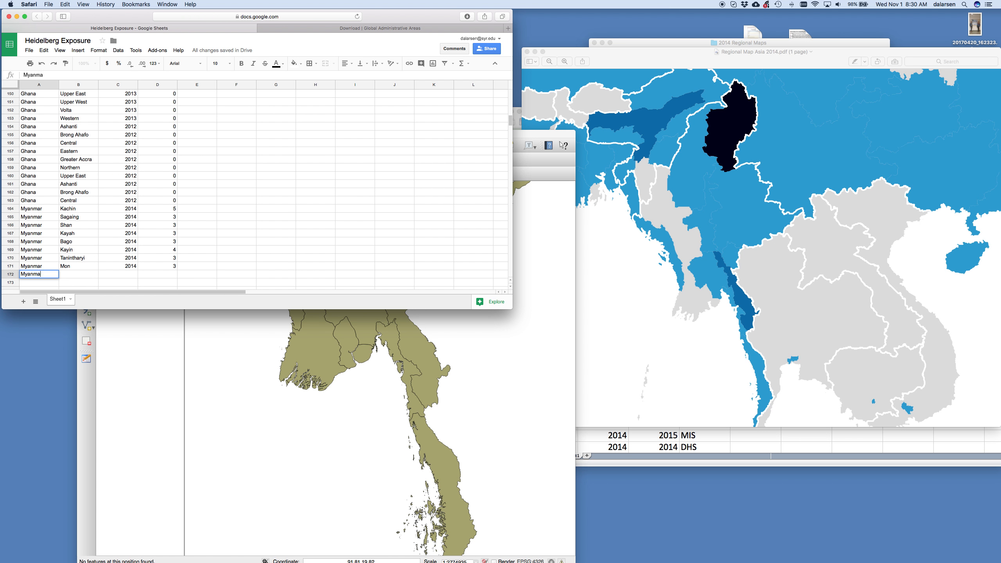
pyautogui.write('r')
pyautogui.press('Tab')
pyautogui.write('Rakhine')
pyautogui.press('Tab')
pyautogui.write('201')
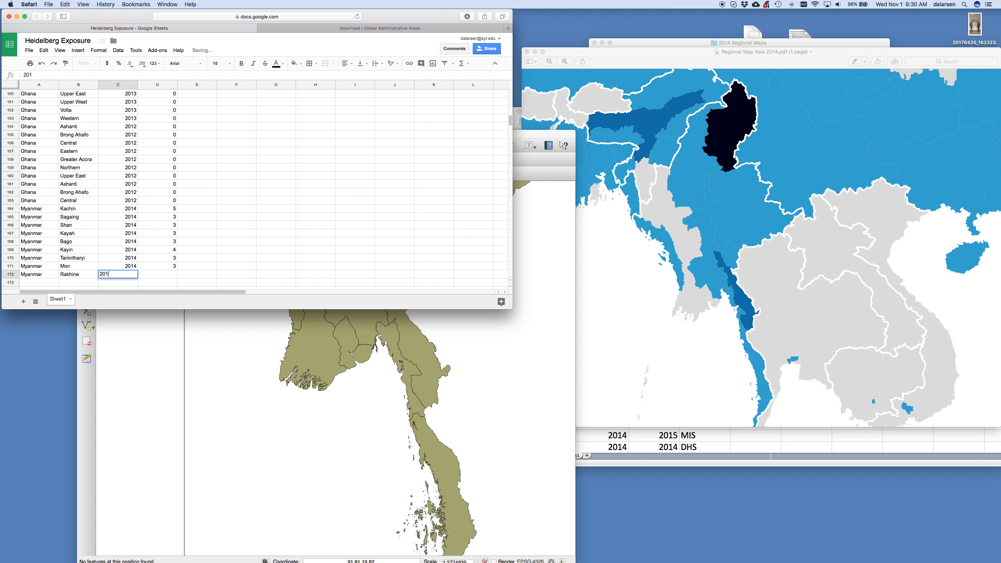
pyautogui.write('4')
pyautogui.press('Tab')
pyautogui.write('3')
pyautogui.press('Return')
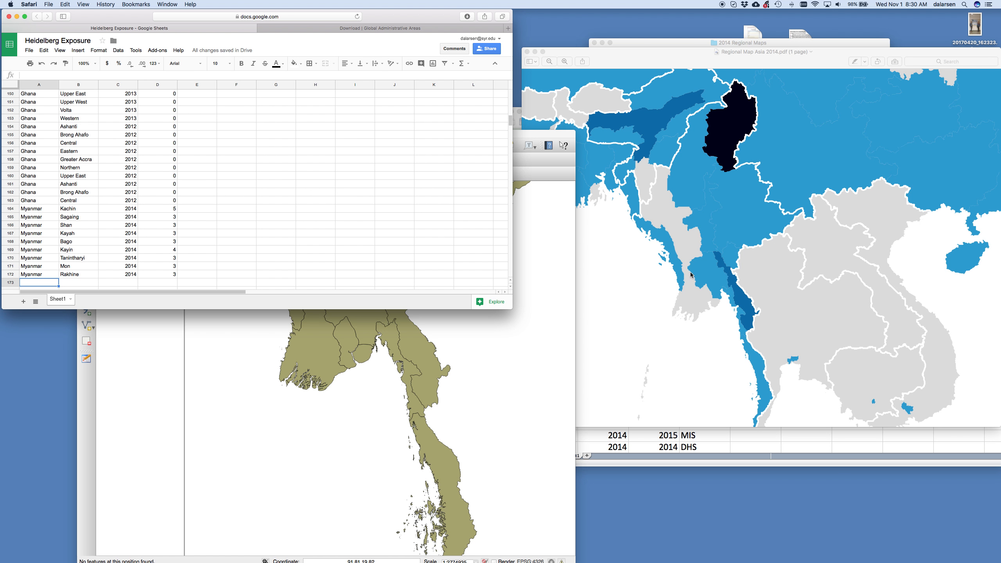
# - Close the 2014 Asia map and open Regional Map Asia 2013.pdf from the 2013 Regional Maps folder
pyautogui.click(626, 294)
pyautogui.click(527, 52)
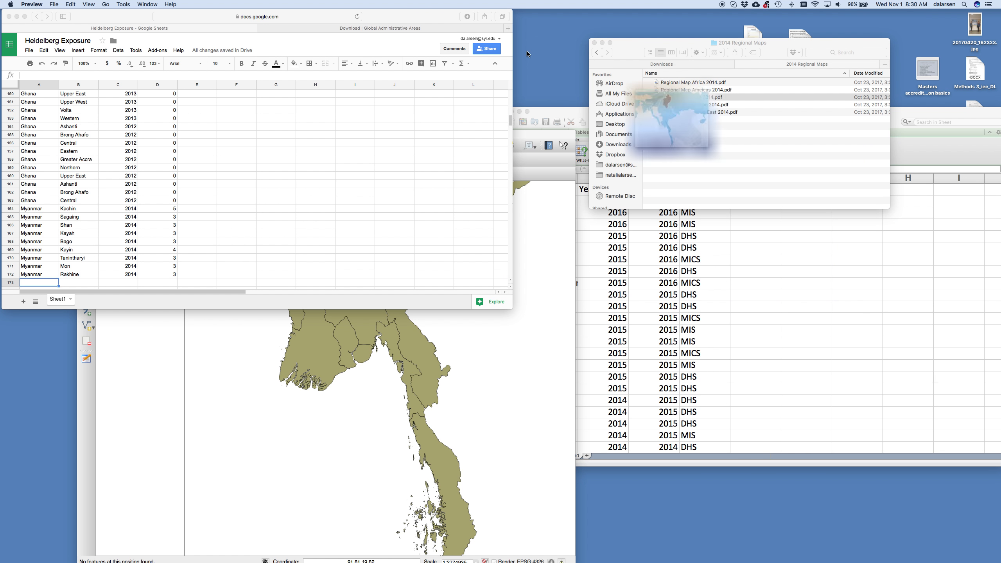
pyautogui.click(609, 46)
pyautogui.click(598, 52)
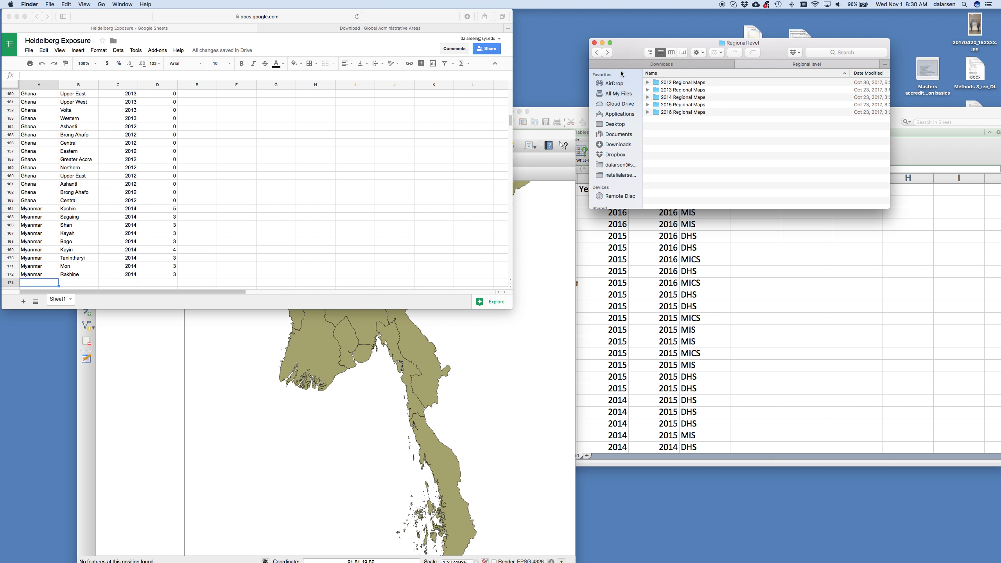
pyautogui.doubleClick(673, 91)
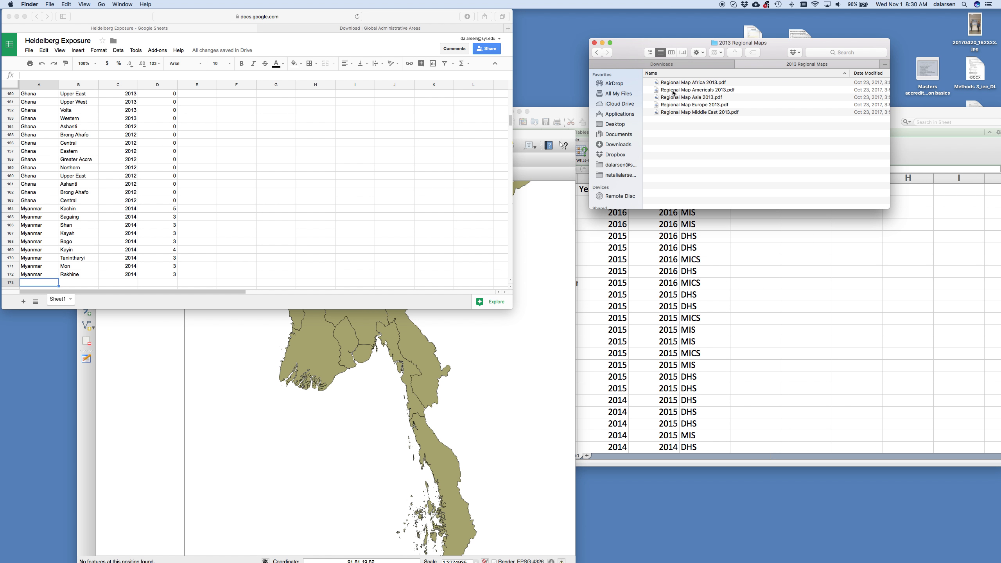
pyautogui.doubleClick(676, 98)
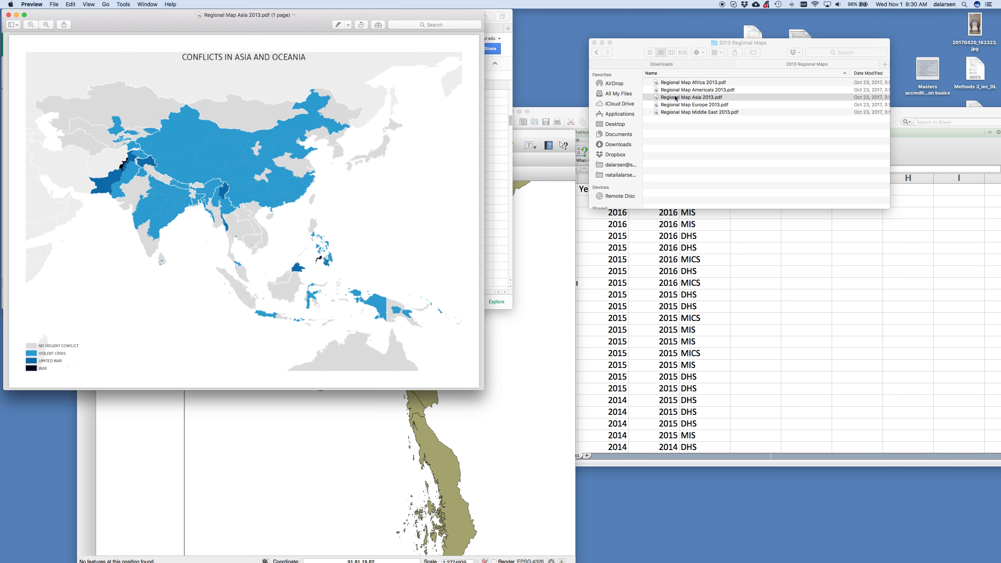
# - Place the 2013 Asia map window beside the spreadsheet and enlarge the map around Myanmar
pyautogui.moveTo(264, 16); pyautogui.dragTo(719, 92)
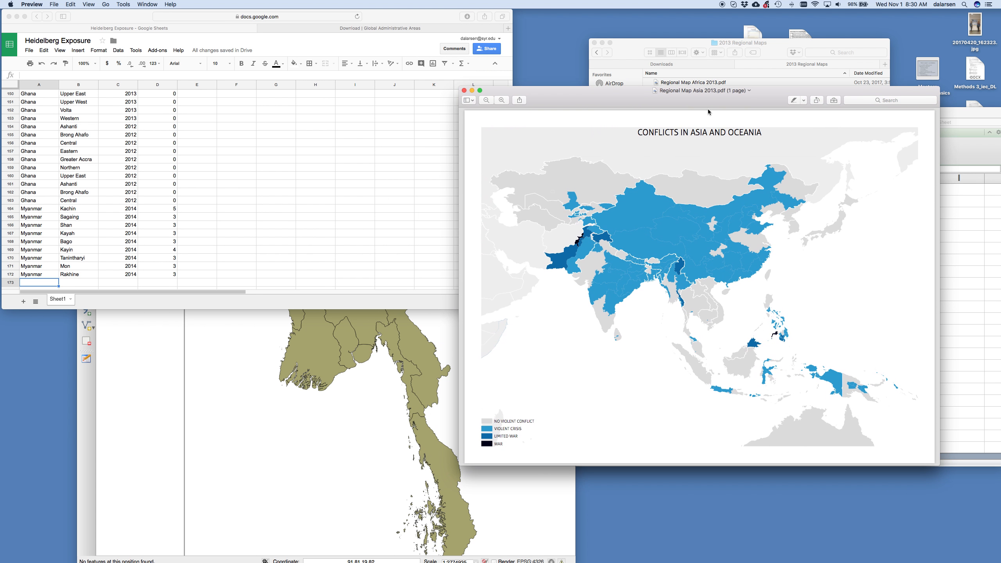
pyautogui.scroll(5, 681, 293)
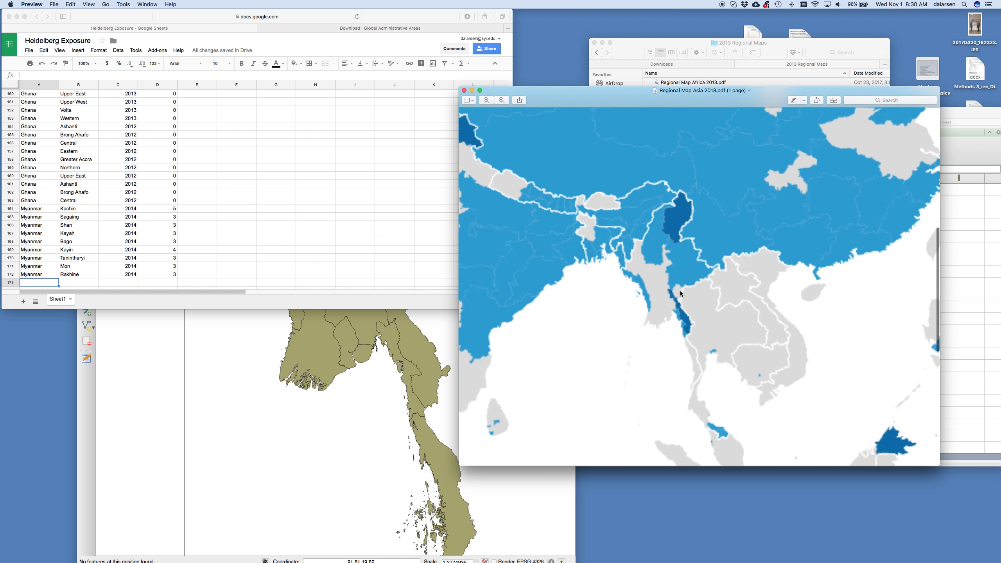
pyautogui.scroll(5, 680, 293)
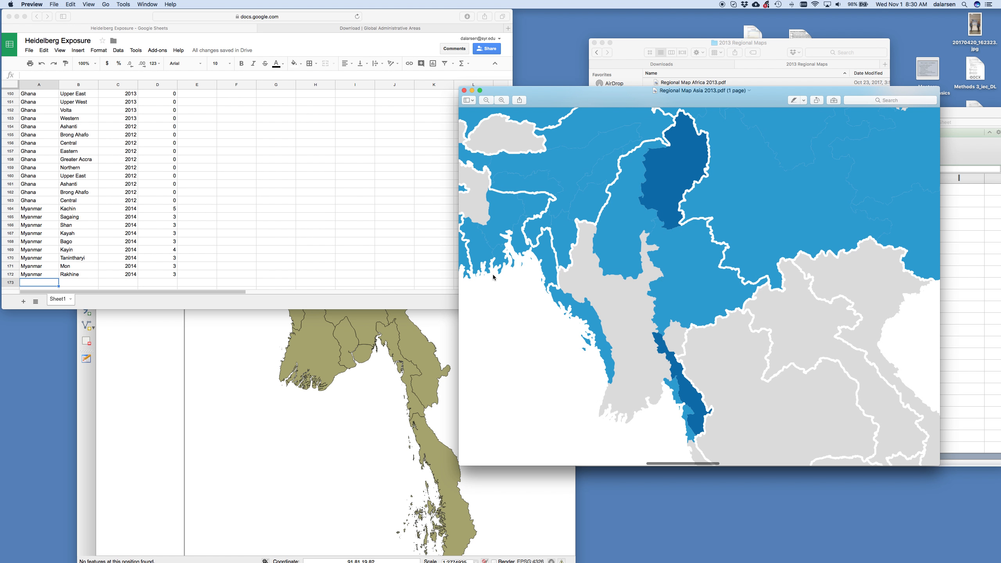
# - Identify Myanmar's southwestern delta region and its northernmost region in QGIS
pyautogui.click(286, 378)
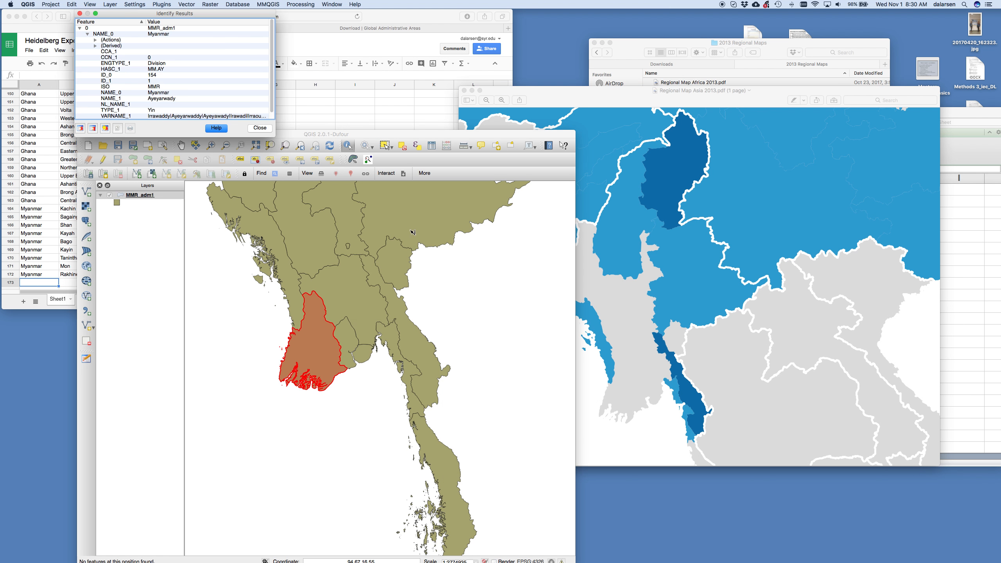
pyautogui.scroll(2, 440, 285)
pyautogui.scroll(-2, 430, 290)
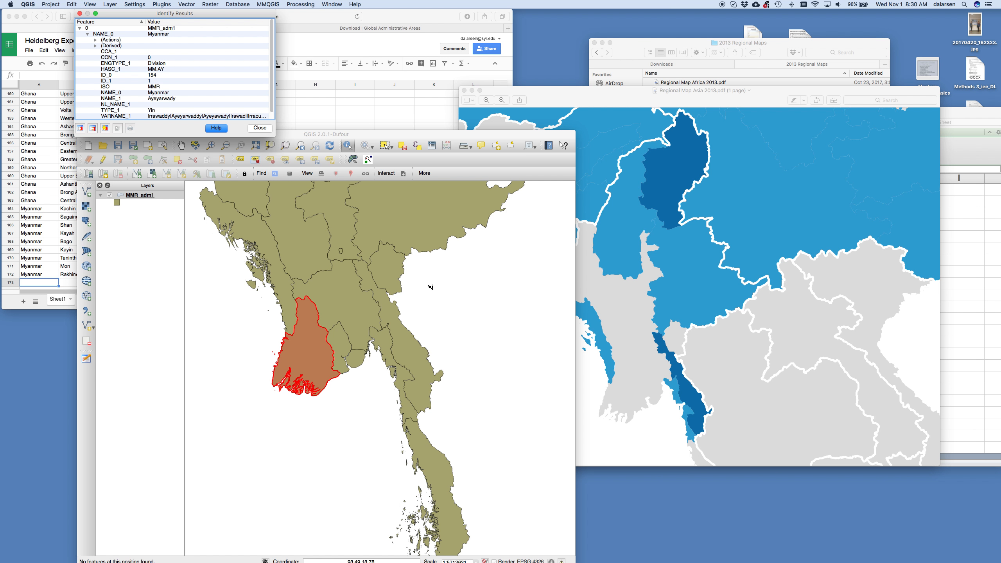
pyautogui.scroll(-2, 420, 227)
pyautogui.scroll(2, 420, 233)
pyautogui.click(419, 233)
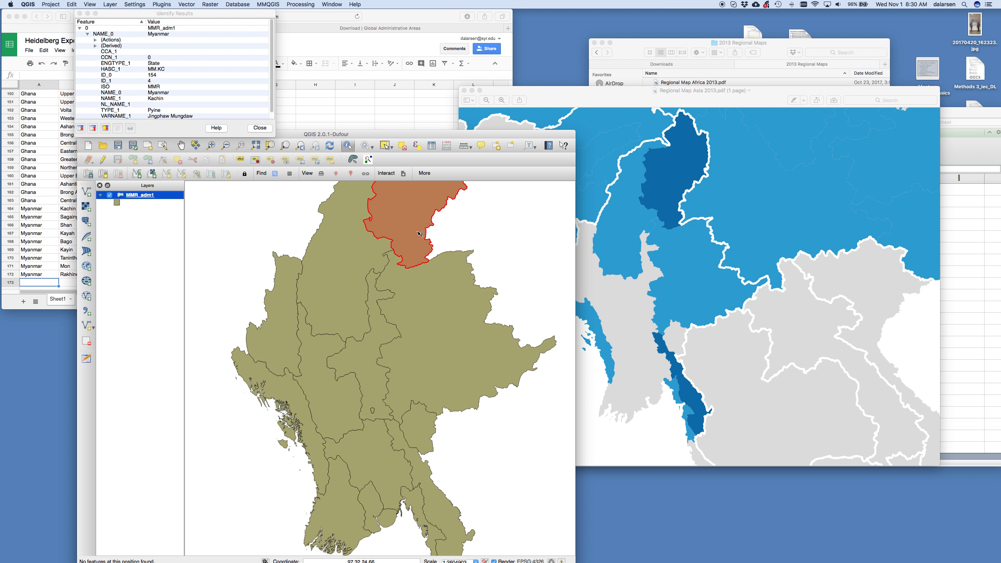
# - Add a Myanmar row to the spreadsheet with Kachin, 2013 and 4
pyautogui.click(50, 279)
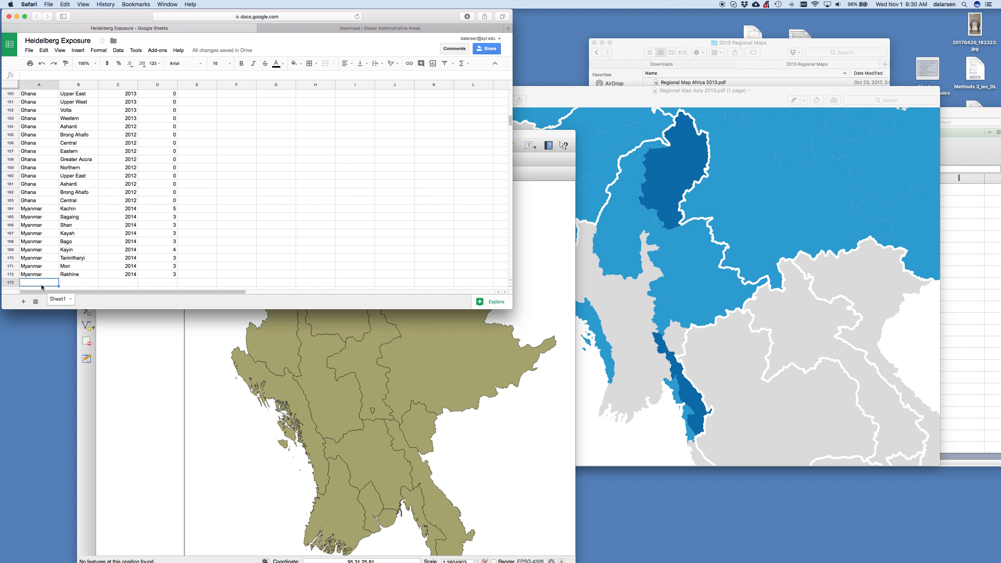
pyautogui.write('Myanmar')
pyautogui.press('Tab')
pyautogui.write('Kach')
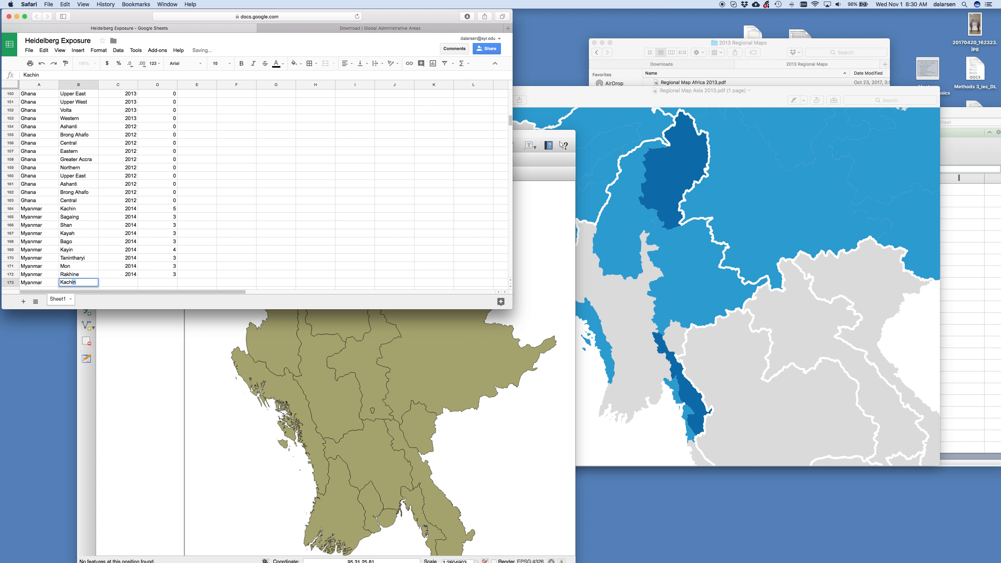
pyautogui.press('Tab')
pyautogui.write('2013')
pyautogui.press('Tab')
pyautogui.write('4')
pyautogui.press('Return')
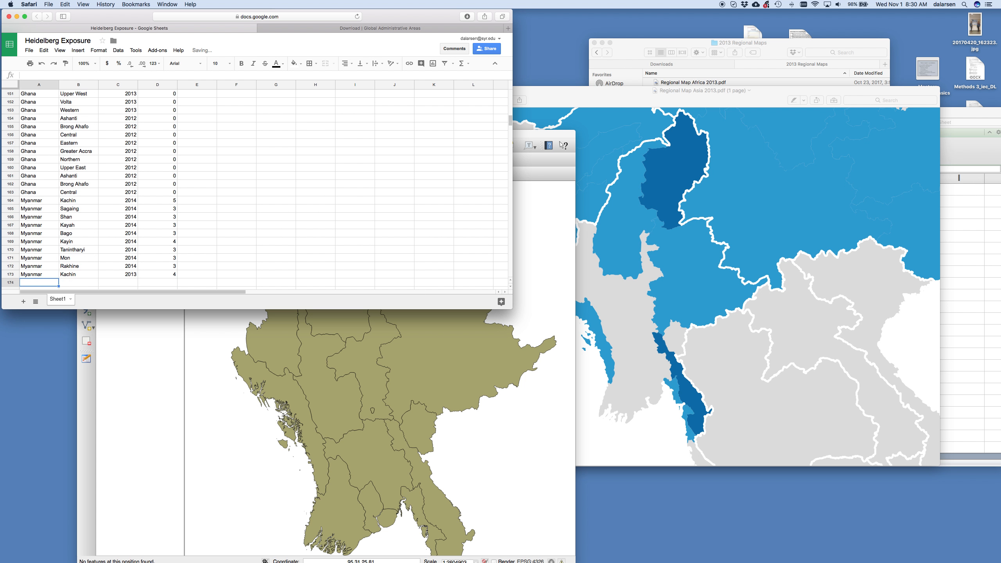
# - Identify the northwestern region beside Kachin in QGIS and add a Myanmar row to the spreadsheet with Sagaing, 2013 and 3
pyautogui.click(340, 322)
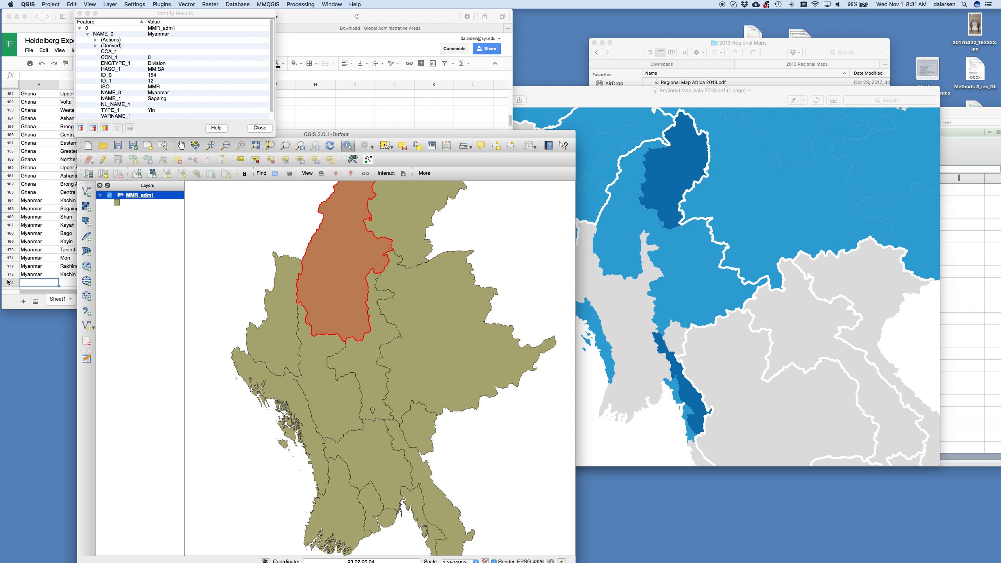
pyautogui.click(28, 283)
pyautogui.write('Myanmar')
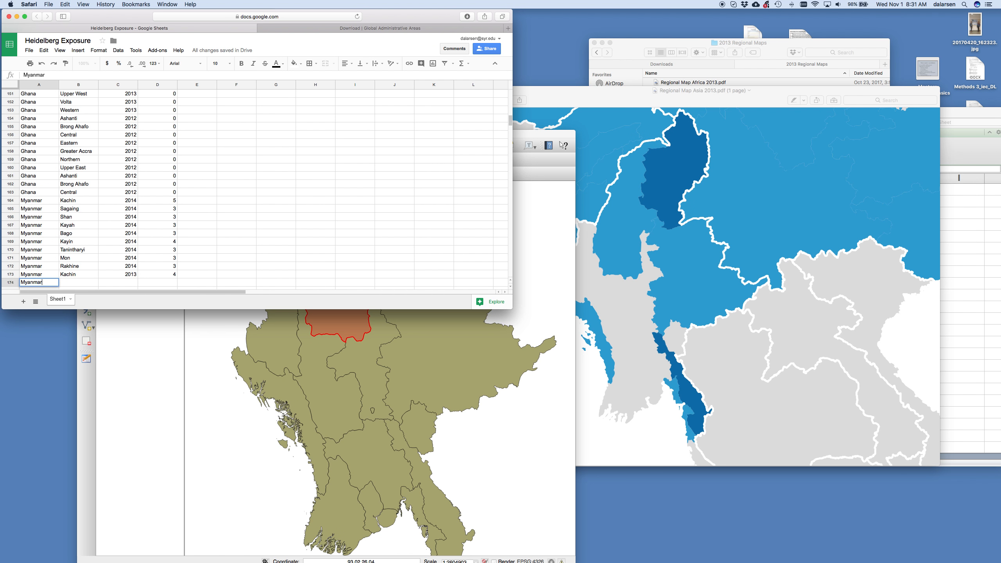
pyautogui.press('Tab')
pyautogui.write('Sagaing')
pyautogui.press('Tab')
pyautogui.write('2013')
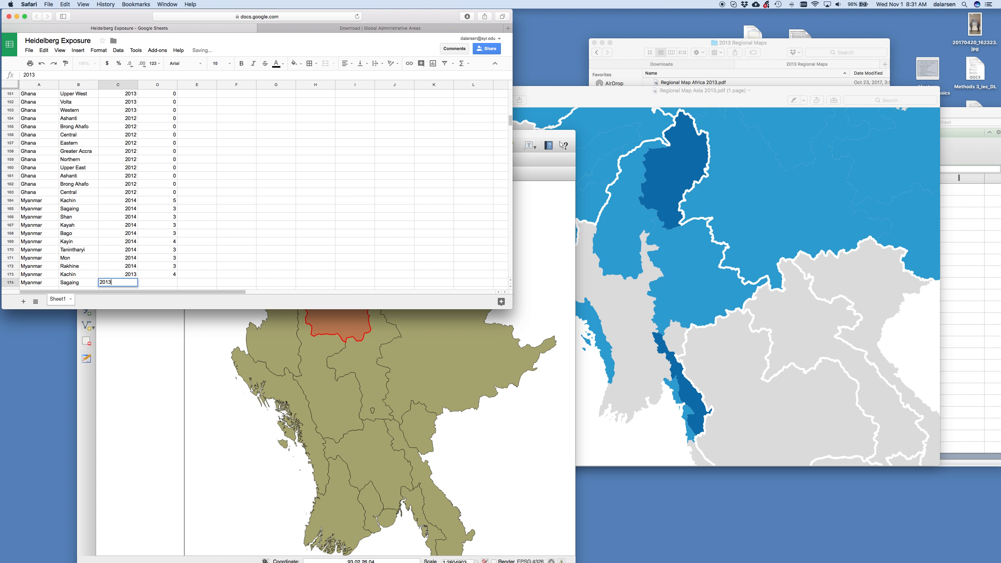
pyautogui.press('Tab')
pyautogui.write('3')
pyautogui.press('Return')
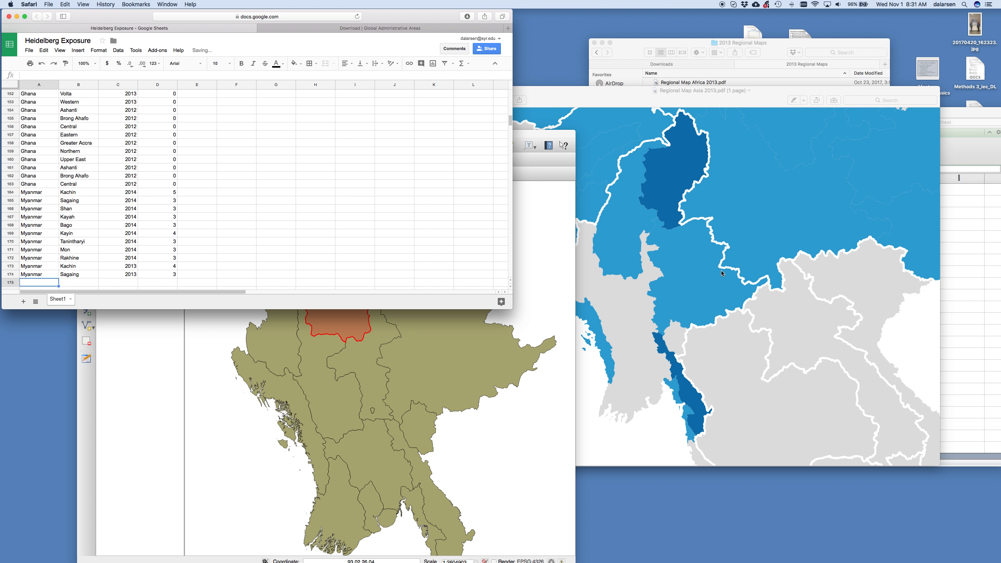
# - Identify the large eastern region in QGIS and add a Myanmar row to the spreadsheet with Shan, 2013 and 3
pyautogui.click(455, 449)
pyautogui.click(445, 370)
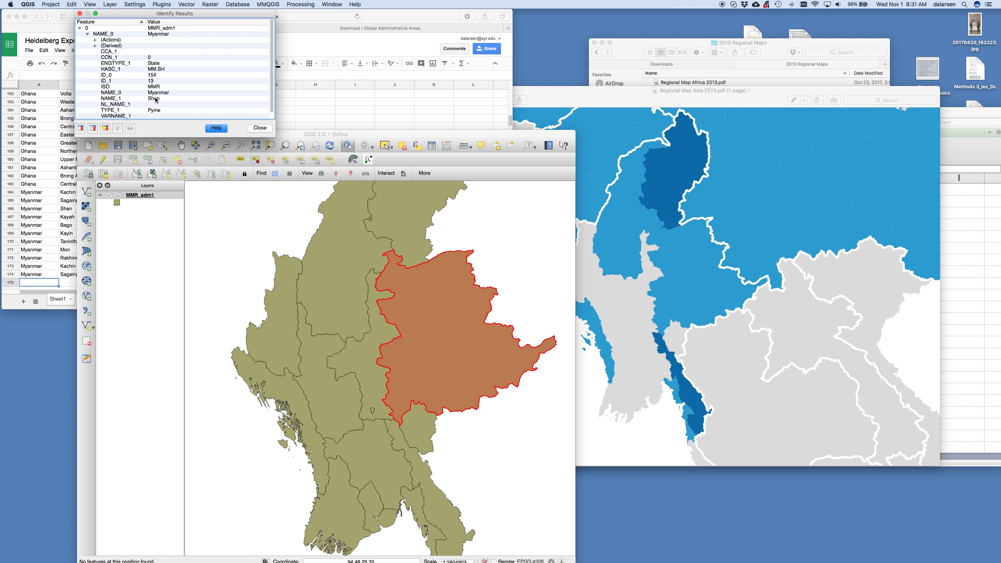
pyautogui.press('super+Tab')
pyautogui.write('Myanmar')
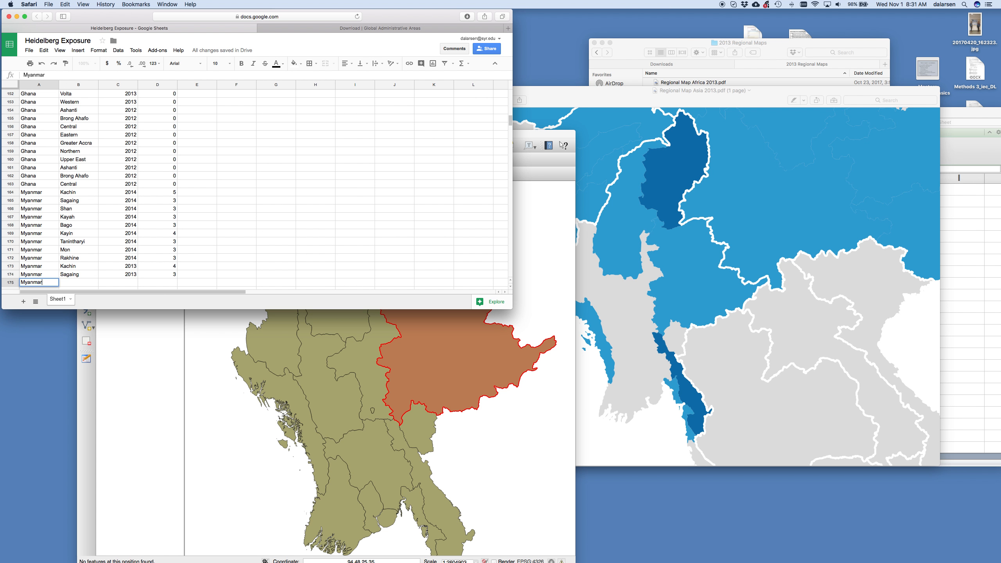
pyautogui.press('Tab')
pyautogui.write('Shan')
pyautogui.press('Tab')
pyautogui.write('2013')
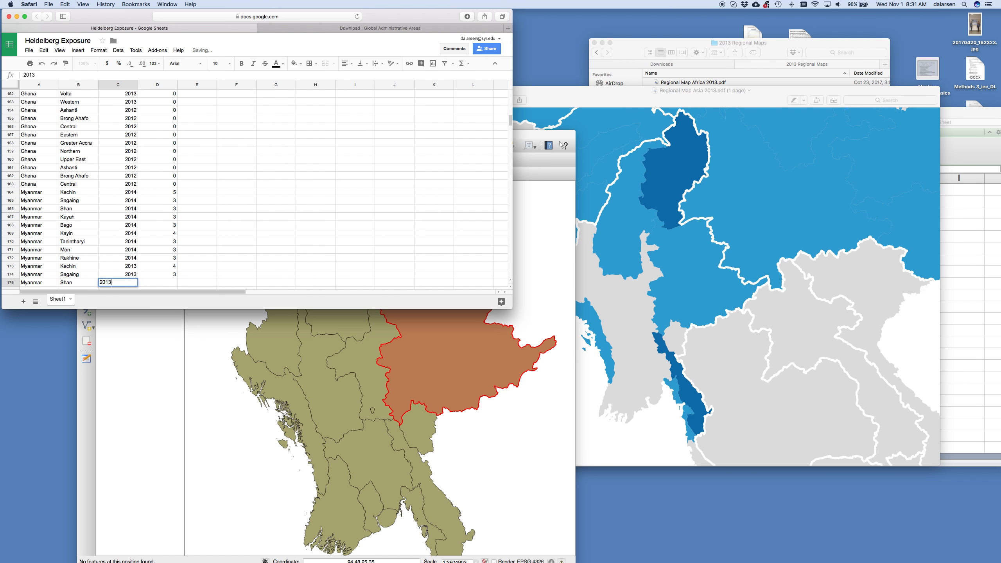
pyautogui.press('Tab')
pyautogui.write('3')
pyautogui.press('Return')
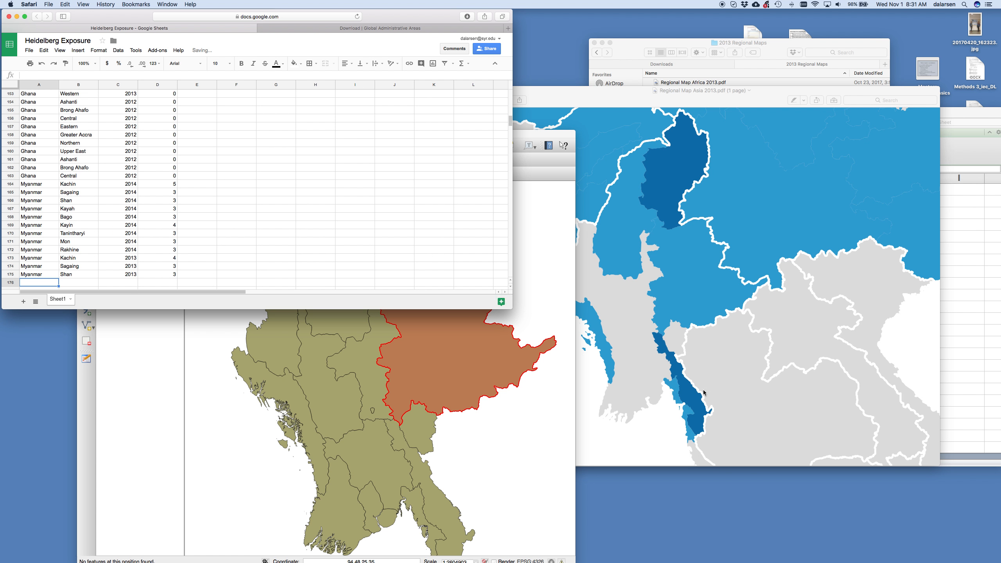
# - Identify the narrow southeastern region below Shan in QGIS and add a Myanmar row to the spreadsheet with Kayin, 2013 and 4
pyautogui.click(428, 473)
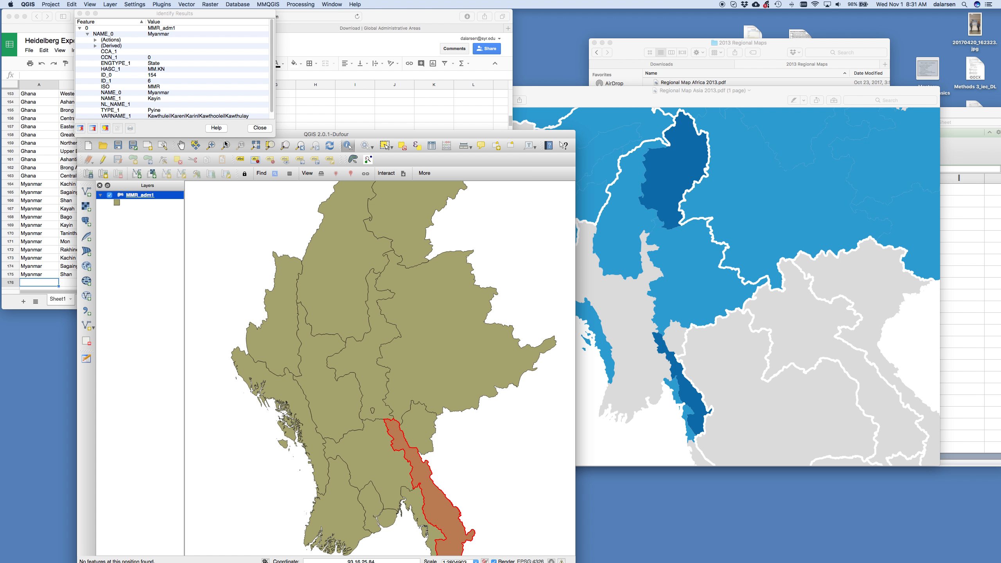
pyautogui.press('cmd+Tab')
pyautogui.write('K')
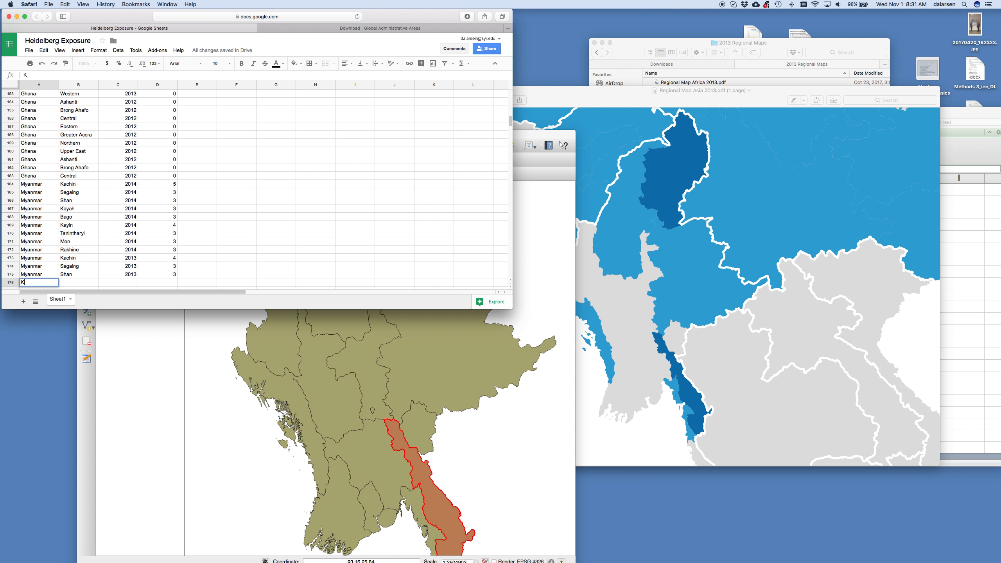
pyautogui.write('ayin')
pyautogui.press('Tab')
pyautogui.press('Left')
pyautogui.write('Myanmar')
pyautogui.press('Tab')
pyautogui.write('K')
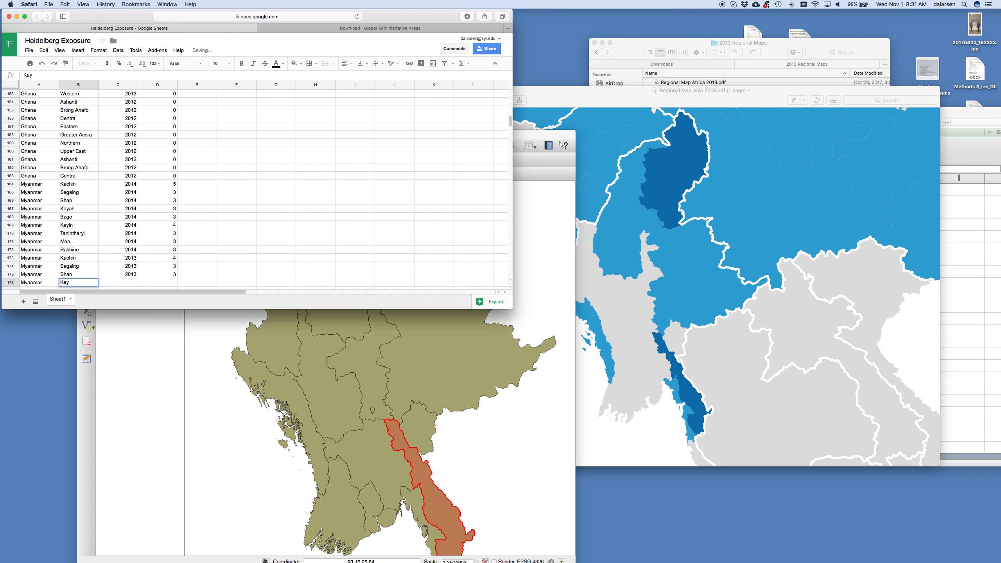
pyautogui.write('ayin')
pyautogui.press('Tab')
pyautogui.write('2013')
pyautogui.press('Tab')
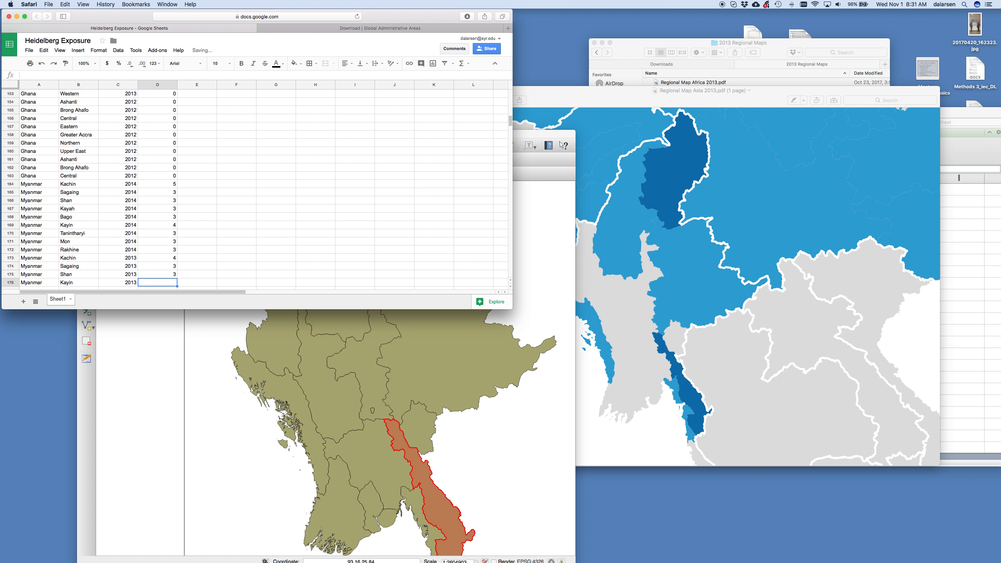
pyautogui.write('4')
pyautogui.press('Return')
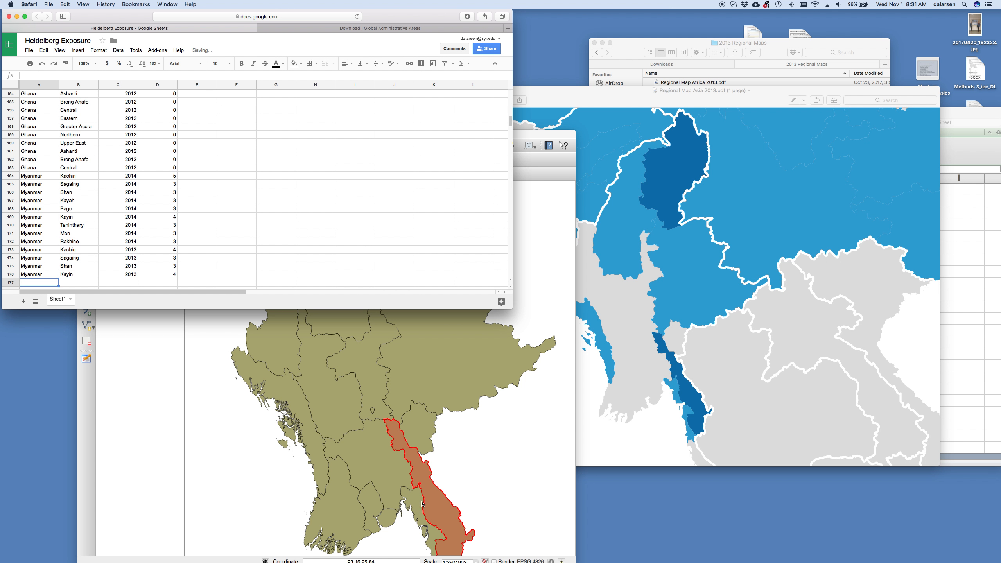
# - Identify the small coastal region beside Kayin in QGIS and add a Myanmar row to the spreadsheet with Mon, 2013 and 3
pyautogui.click(416, 507)
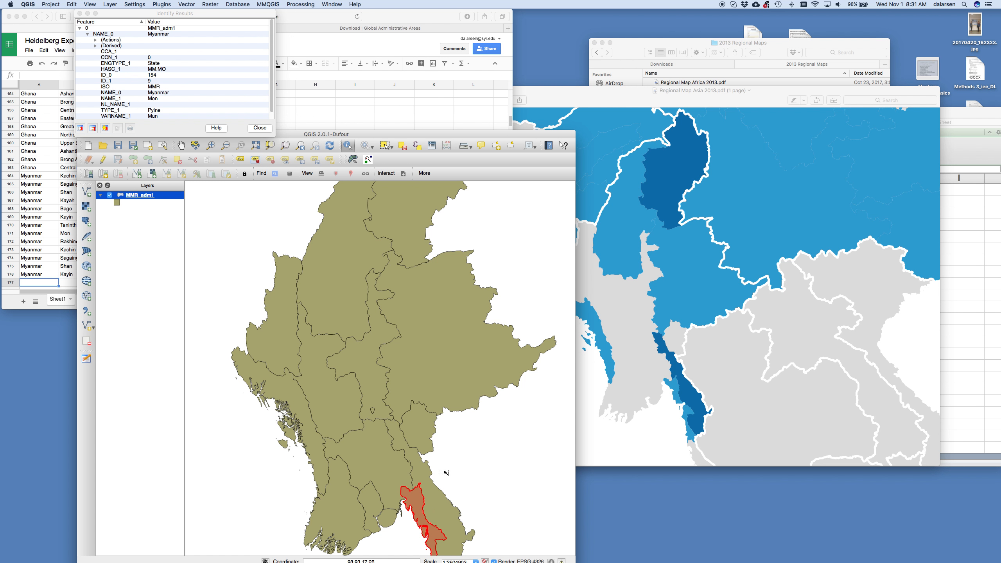
pyautogui.click(48, 285)
pyautogui.write('Myanmar')
pyautogui.press('Tab')
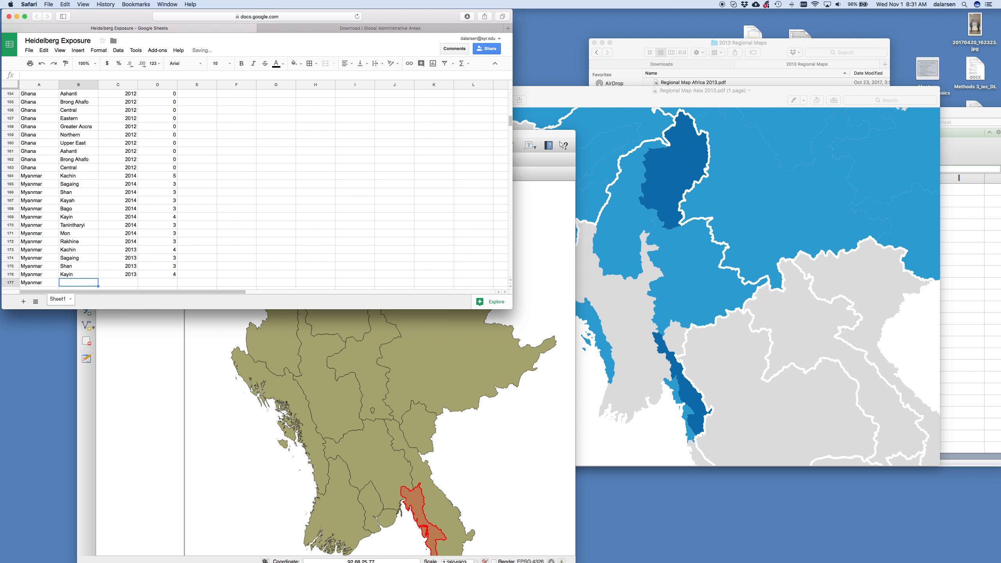
pyautogui.write('Mon')
pyautogui.press('Tab')
pyautogui.write('2013')
pyautogui.press('Tab')
pyautogui.write('3')
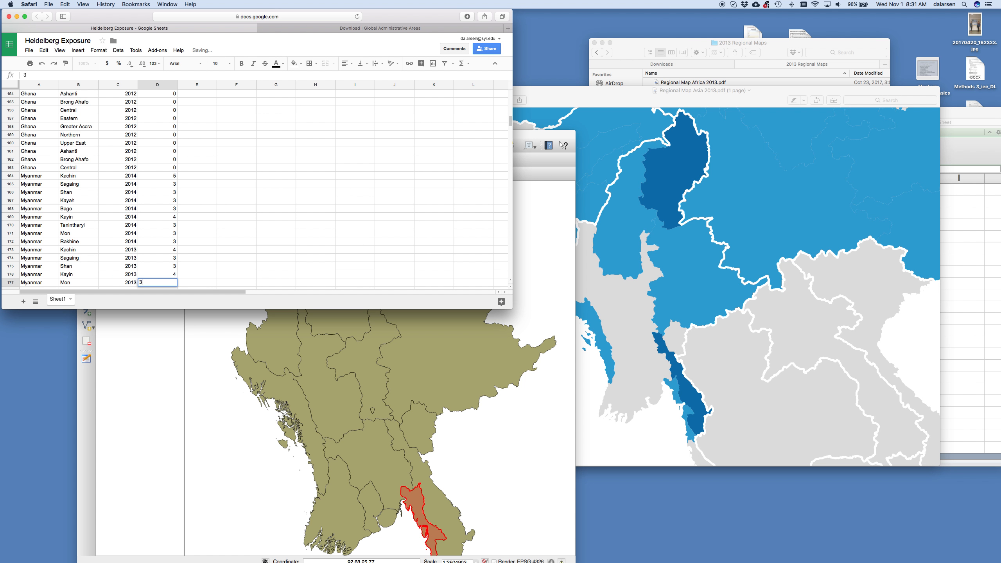
pyautogui.press('Return')
# - Add a Myanmar row to the spreadsheet with Rakhine, 2013 and 3
pyautogui.write('Myanmar')
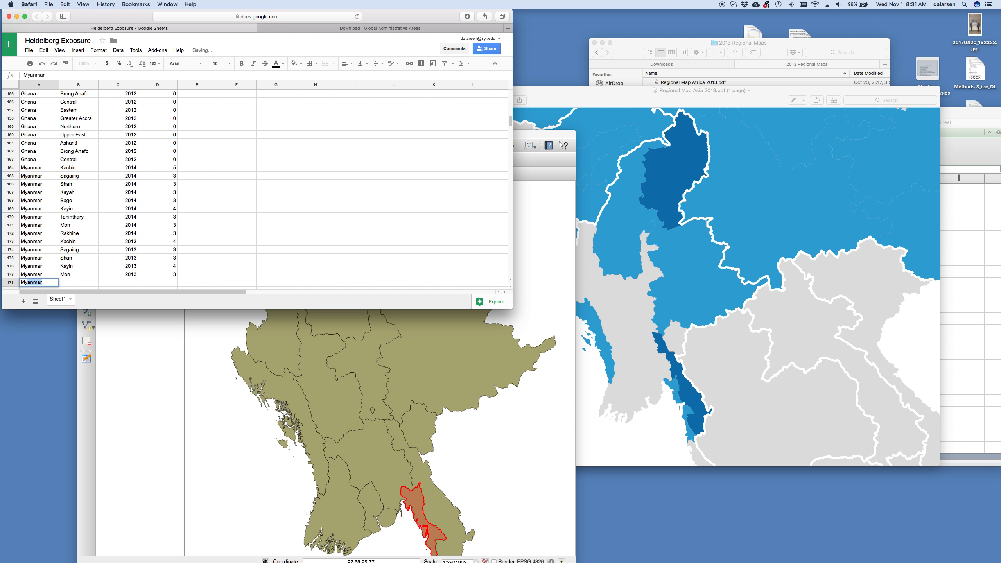
pyautogui.press('Tab')
pyautogui.write('Rak')
pyautogui.press('Tab')
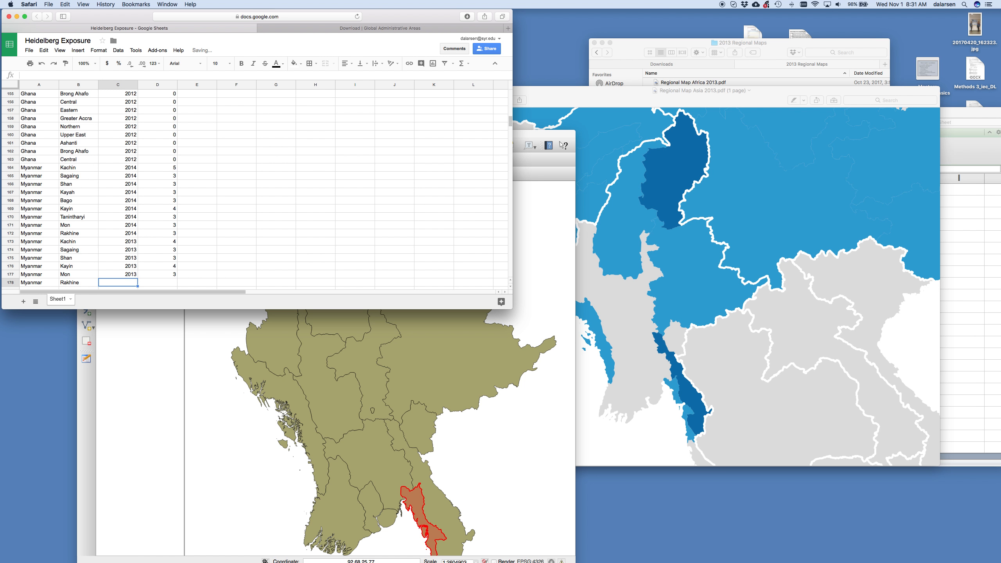
pyautogui.write('2013')
pyautogui.press('Tab')
pyautogui.write('3')
pyautogui.press('Return')
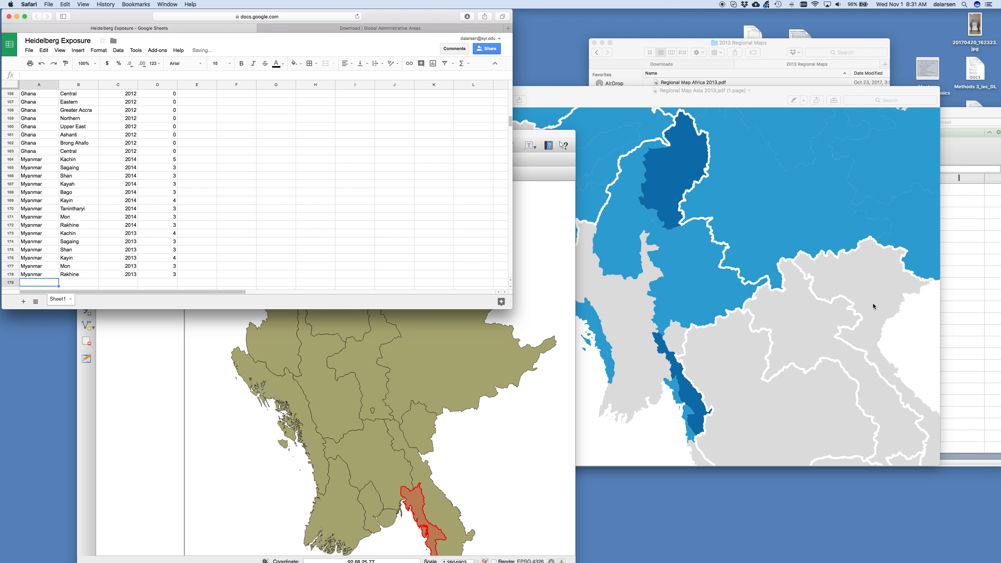
# - Close the 2013 Asia map and open Regional Map Asia 2012.jpg from the 2012 Regional Maps folder, placing it clear of the spreadsheet
pyautogui.click(648, 316)
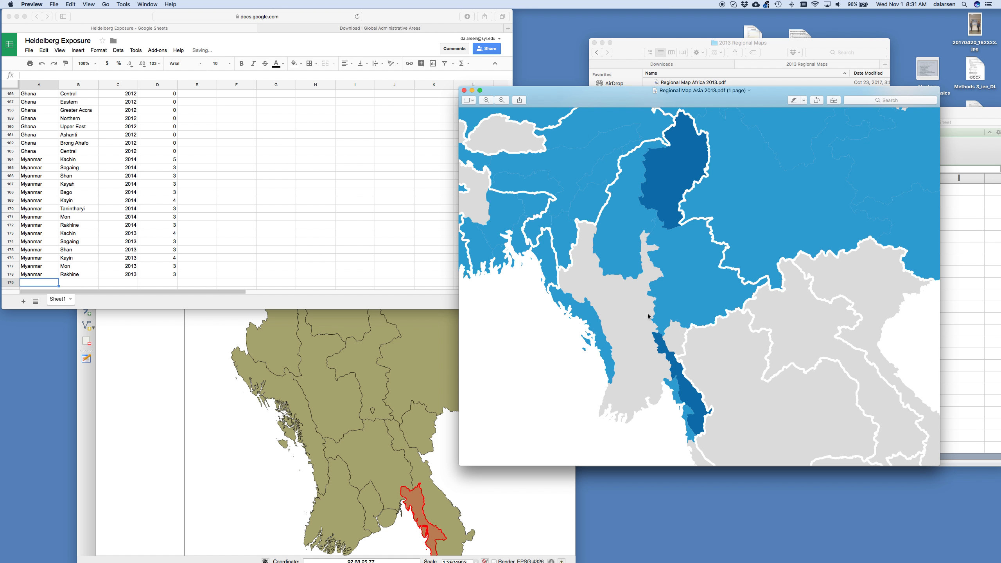
pyautogui.click(464, 91)
pyautogui.click(598, 53)
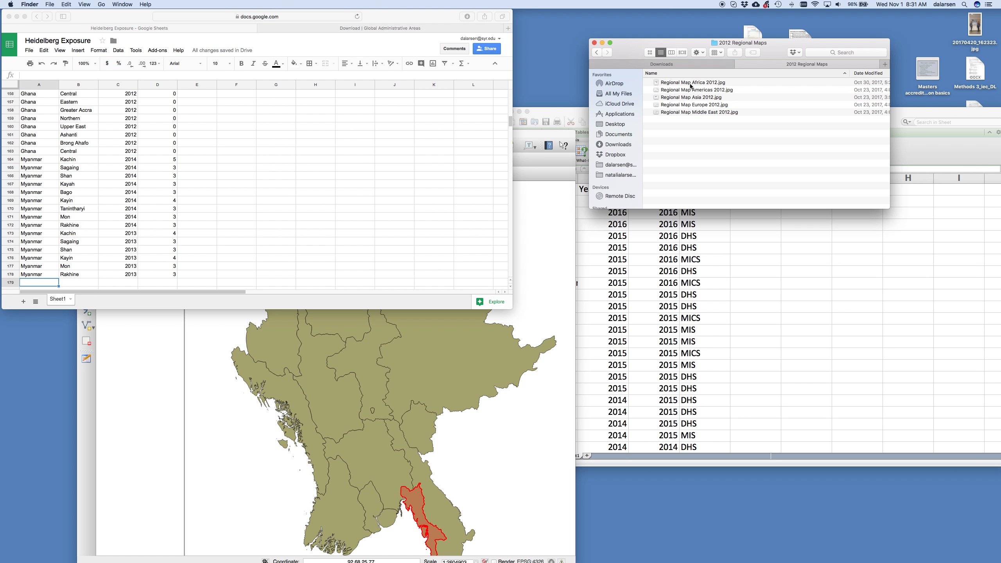
pyautogui.doubleClick(690, 99)
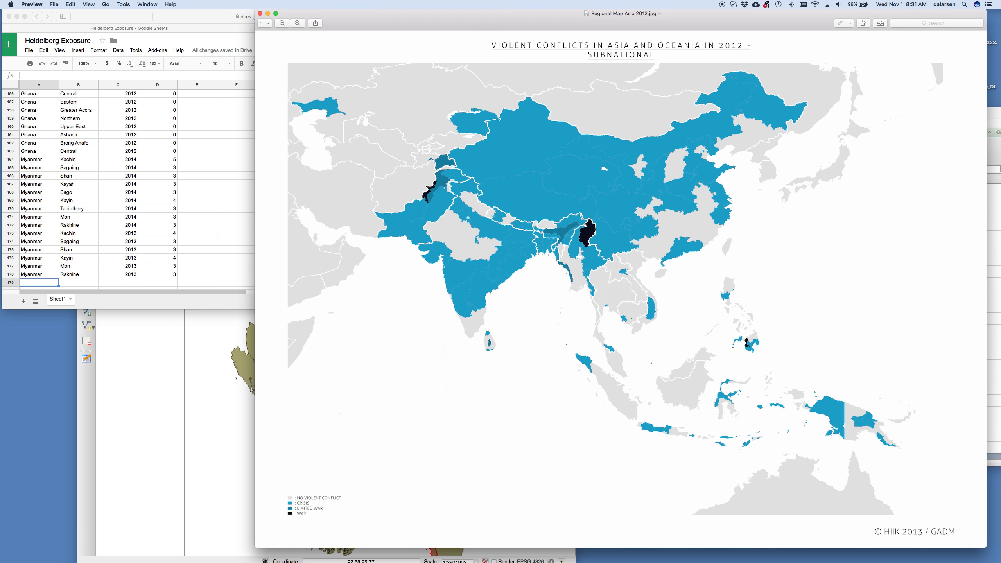
pyautogui.scroll(10, 579, 256)
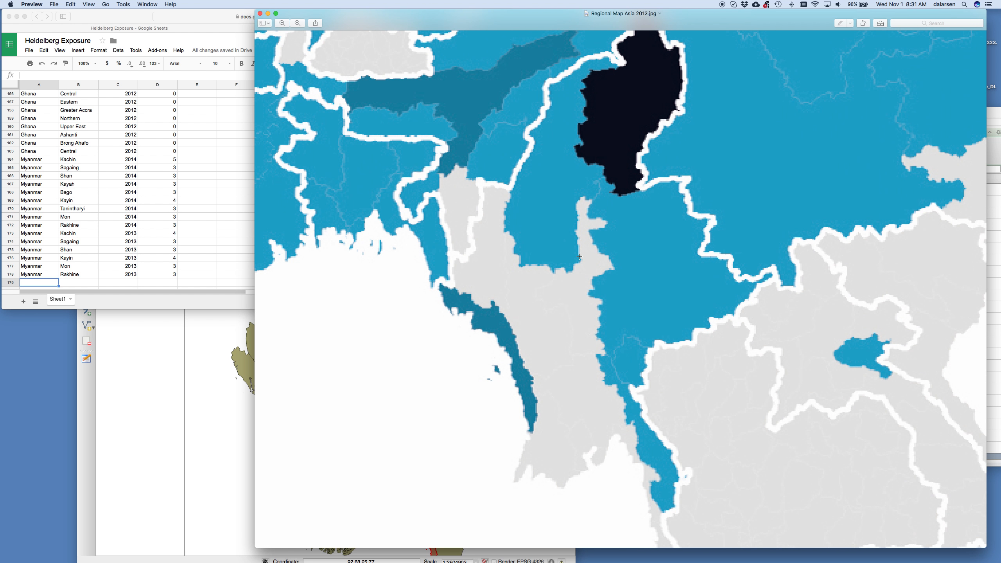
pyautogui.scroll(-2, 577, 266)
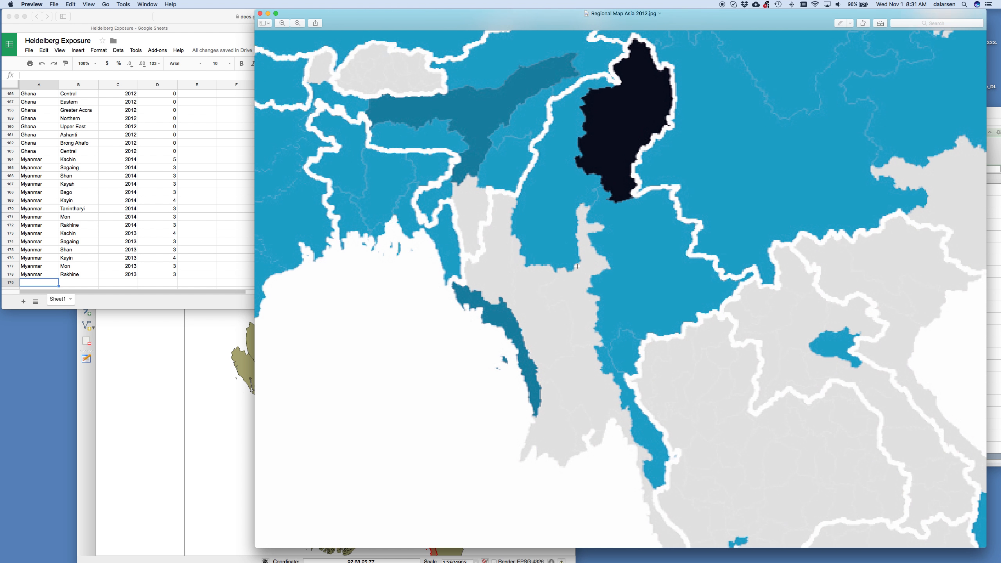
pyautogui.moveTo(401, 14); pyautogui.dragTo(570, 20)
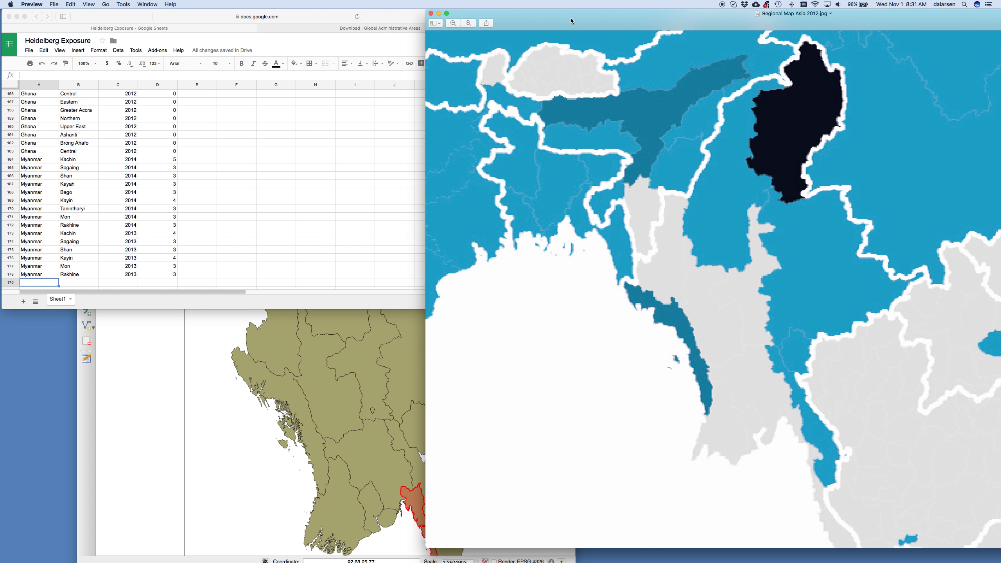
# - Identify Myanmar's northernmost region in QGIS and add a Myanmar row to the spreadsheet with Kachin, 2012 and 5
pyautogui.click(205, 213)
pyautogui.click(227, 468)
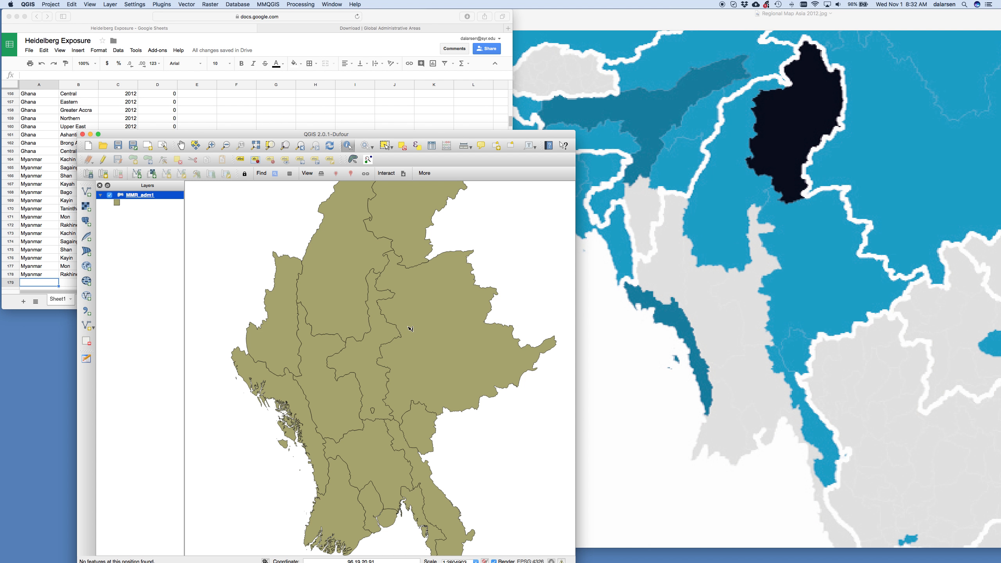
pyautogui.click(398, 247)
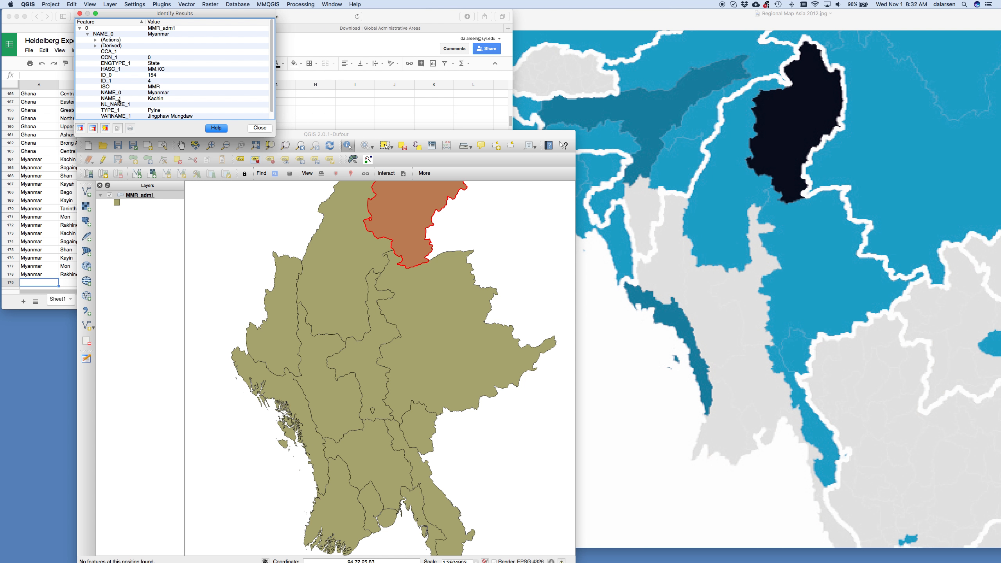
pyautogui.click(34, 284)
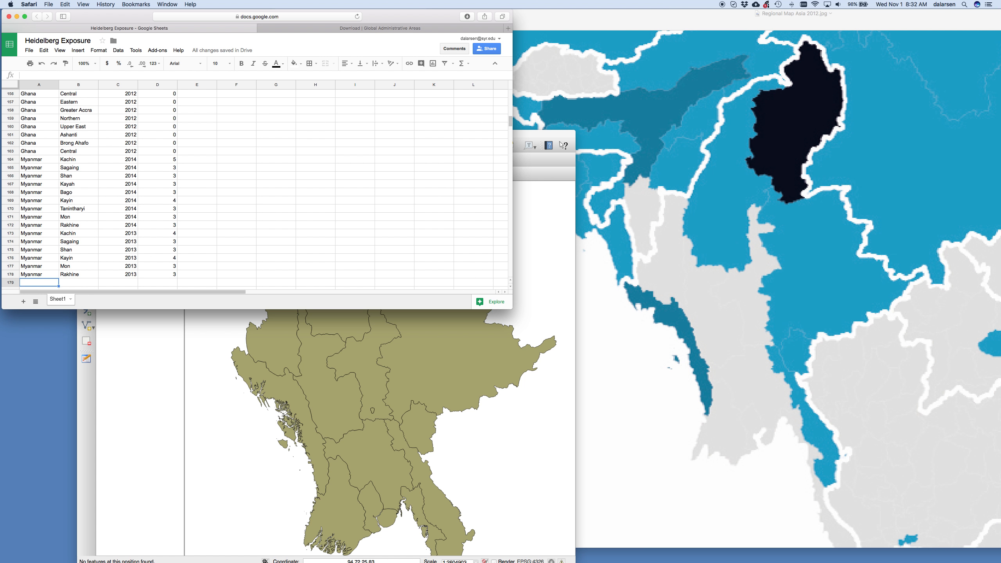
pyautogui.write('Myanmar')
pyautogui.press('Tab')
pyautogui.write('Kach')
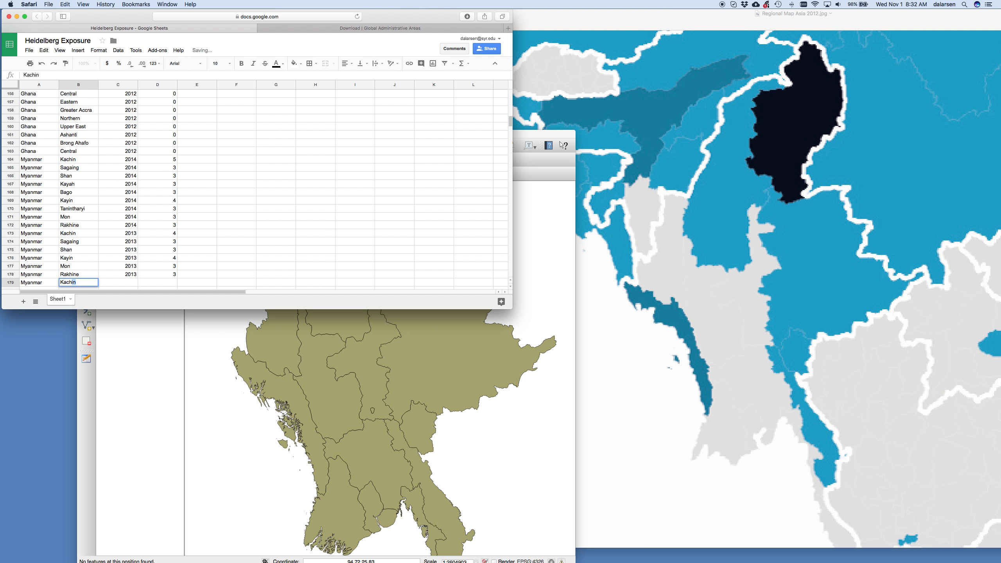
pyautogui.press('Tab')
pyautogui.write('2012')
pyautogui.press('Tab')
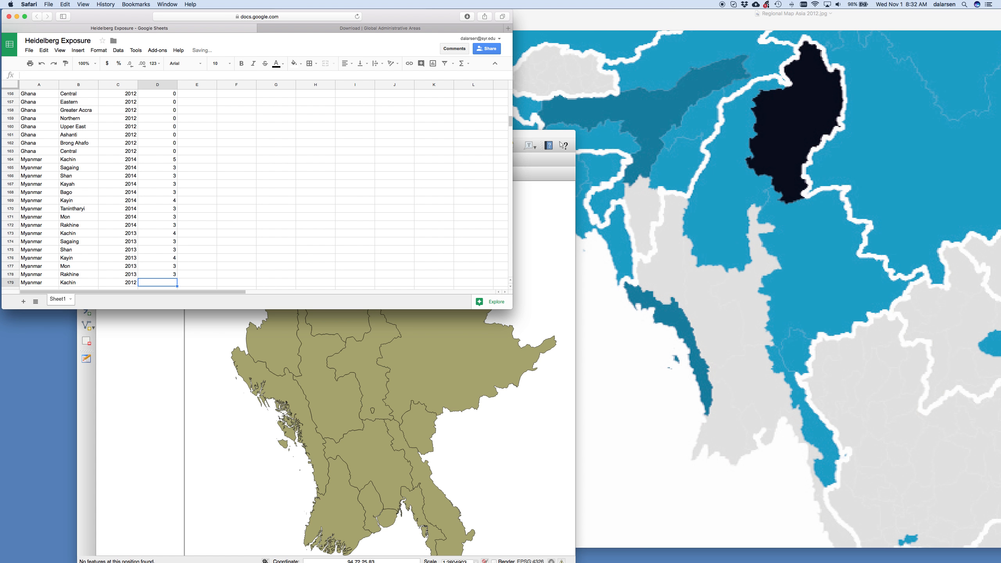
pyautogui.write('5')
pyautogui.press('Return')
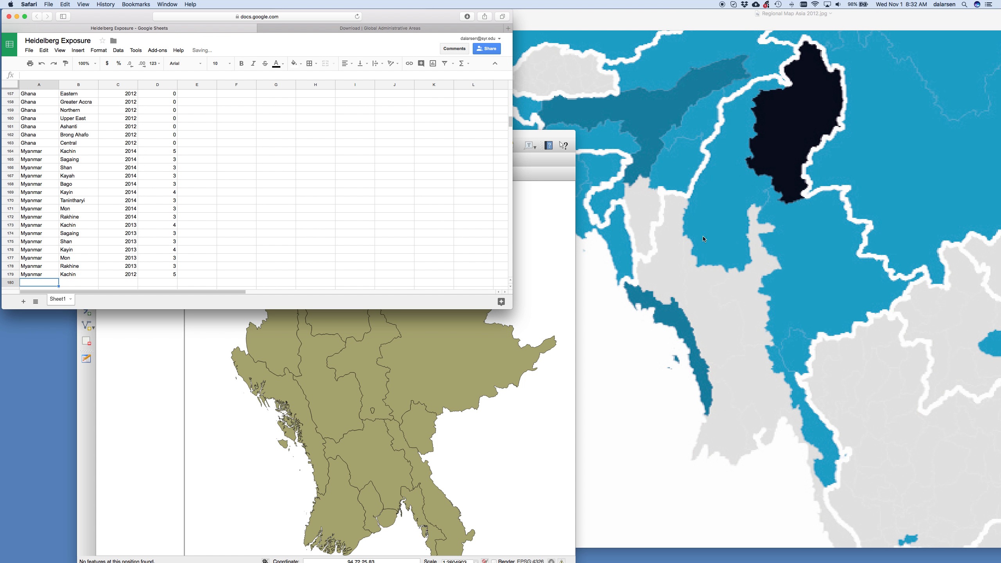
# - Identify the northwestern region beside Kachin in QGIS and add a Myanmar row to the spreadsheet with Sagaing, 2012 and 3
pyautogui.click(418, 334)
pyautogui.click(335, 280)
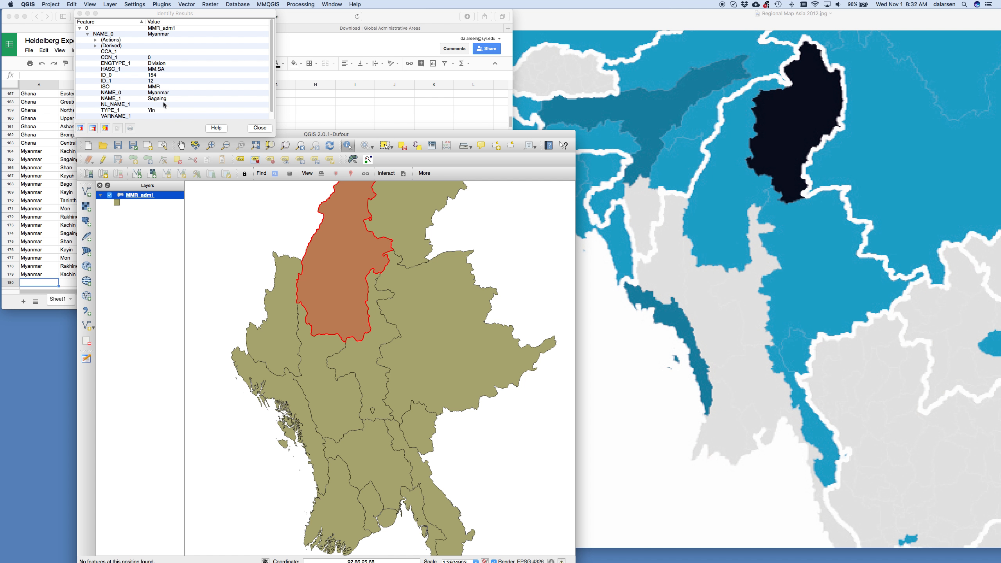
pyautogui.click(46, 288)
pyautogui.write('Ma')
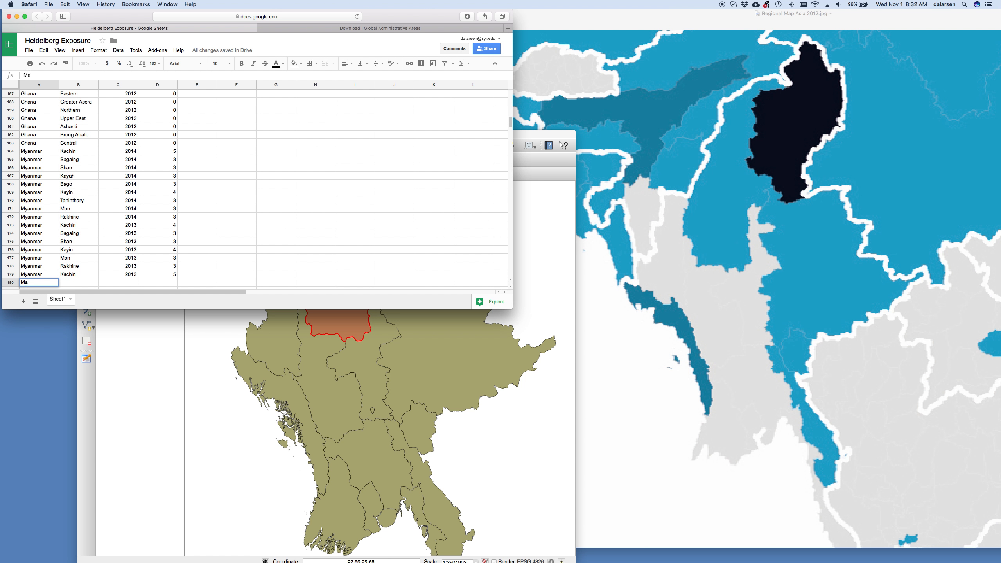
pyautogui.press('BackSpace')
pyautogui.write('yanmar')
pyautogui.press('Tab')
pyautogui.write('S')
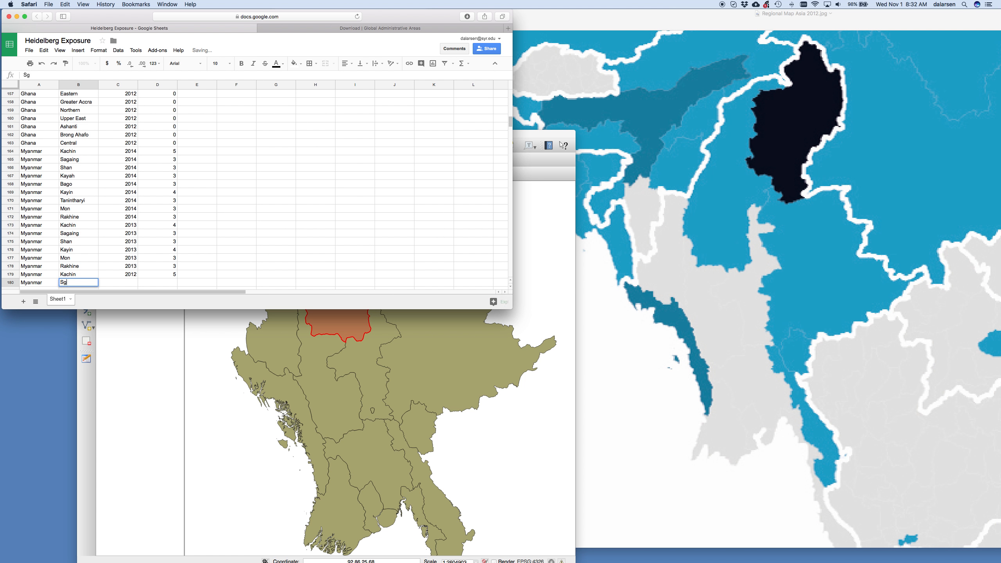
pyautogui.write('againg')
pyautogui.press('Tab')
pyautogui.write('2')
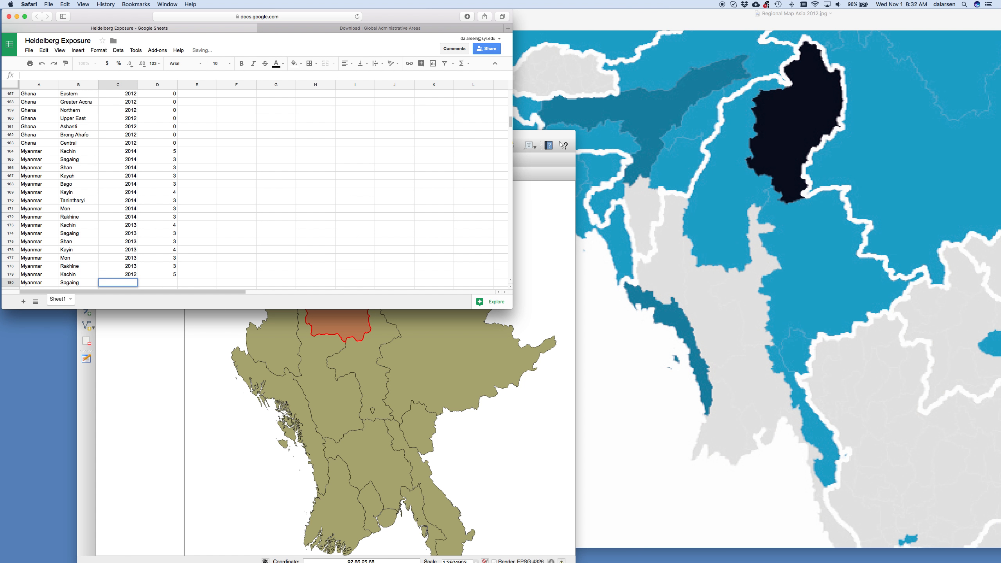
pyautogui.write('20123')
pyautogui.press('Return')
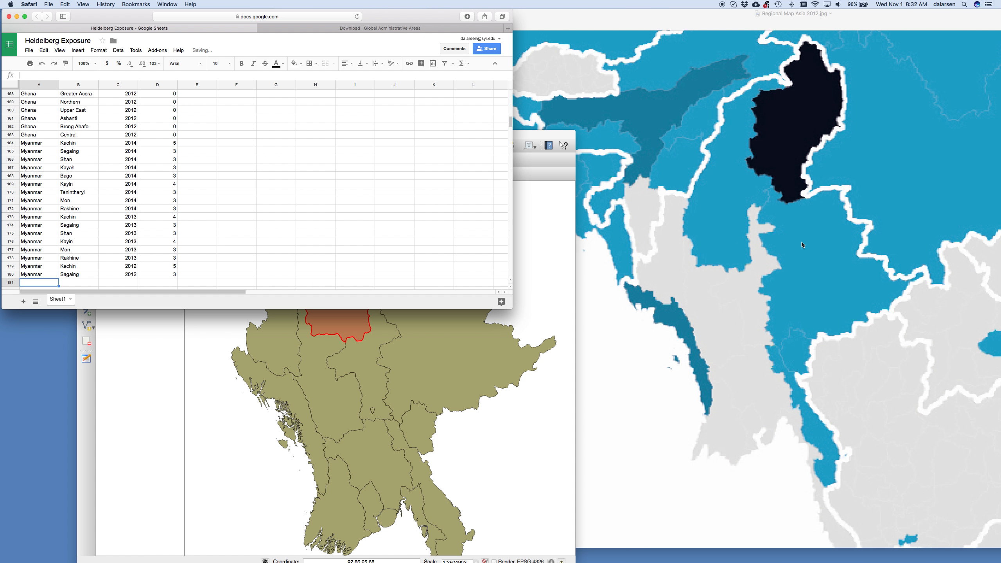
# - Identify the large eastern region in QGIS and add a Myanmar row to the spreadsheet with Shan, 2012 and 3
pyautogui.click(530, 430)
pyautogui.click(484, 355)
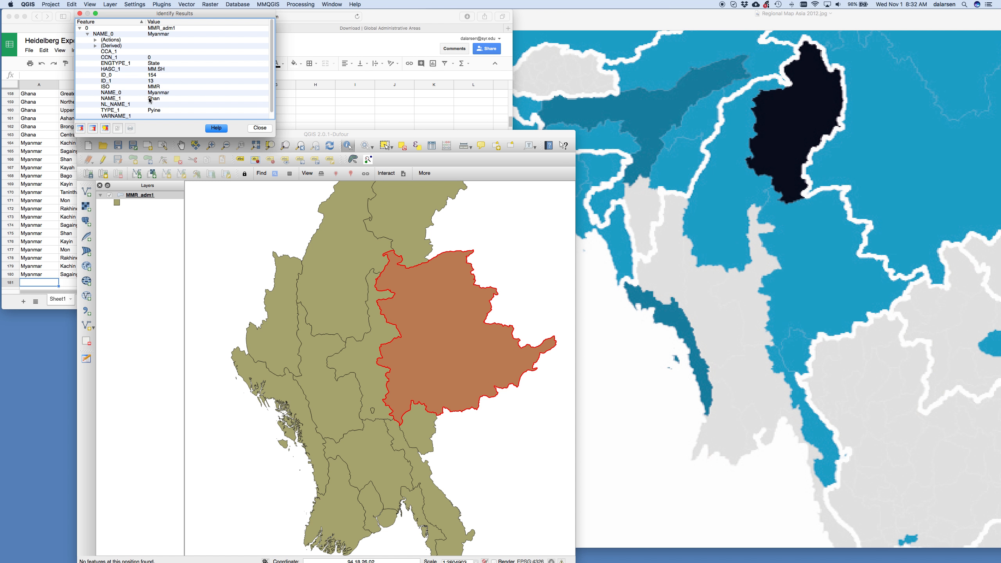
pyautogui.click(27, 283)
pyautogui.write('Myanmar')
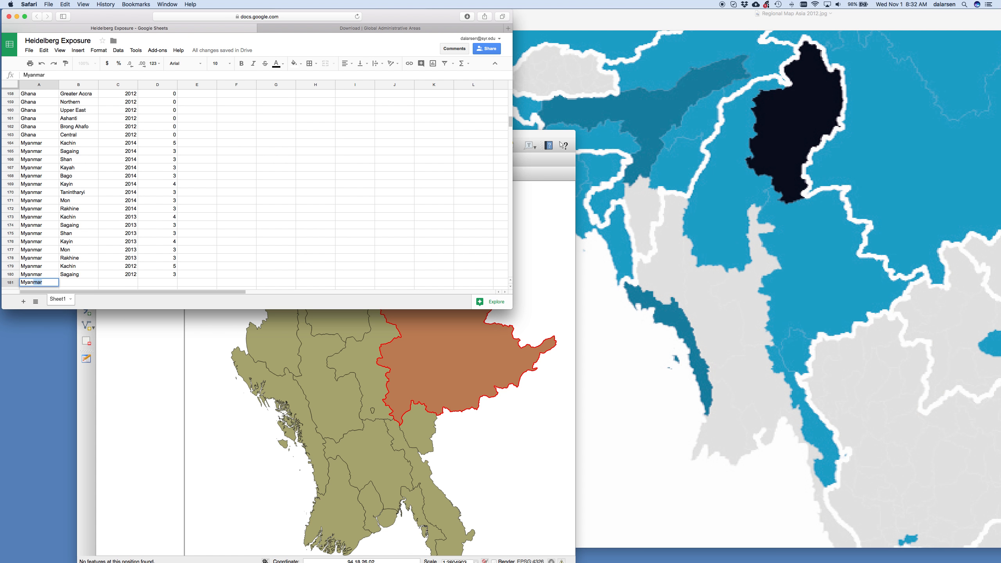
pyautogui.press('Tab')
pyautogui.write('Sh')
pyautogui.press('Tab')
pyautogui.write('2012')
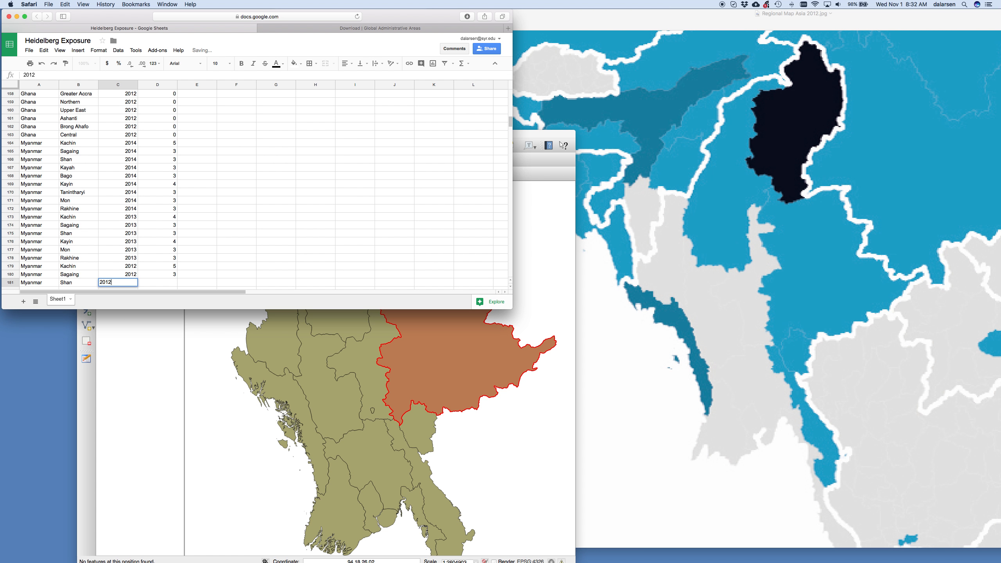
pyautogui.press('Tab')
pyautogui.write('3')
pyautogui.press('Return')
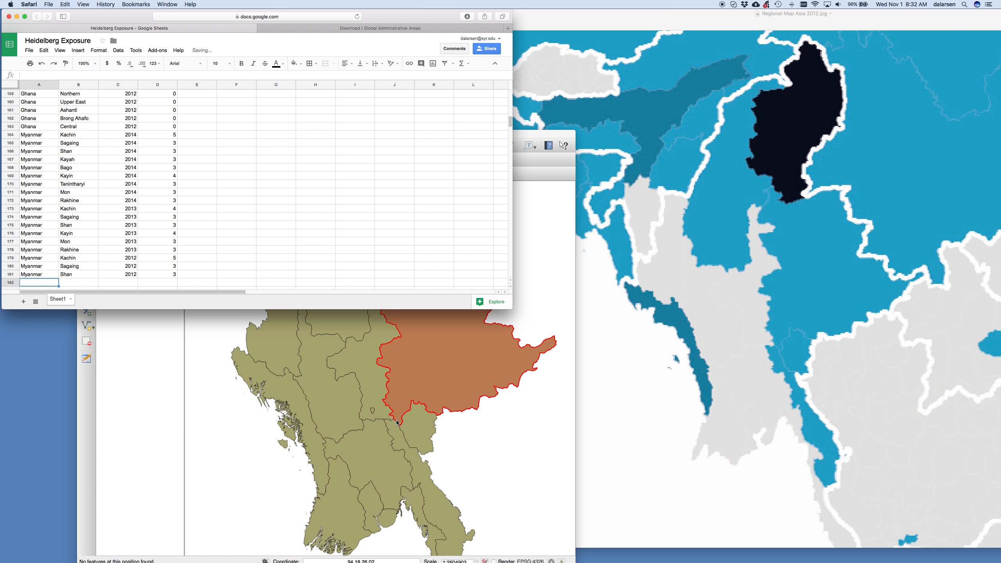
# - Identify the small region just south of Shan in QGIS and add a Myanmar row to the spreadsheet with Kayah, 2012 and 3
pyautogui.click(420, 433)
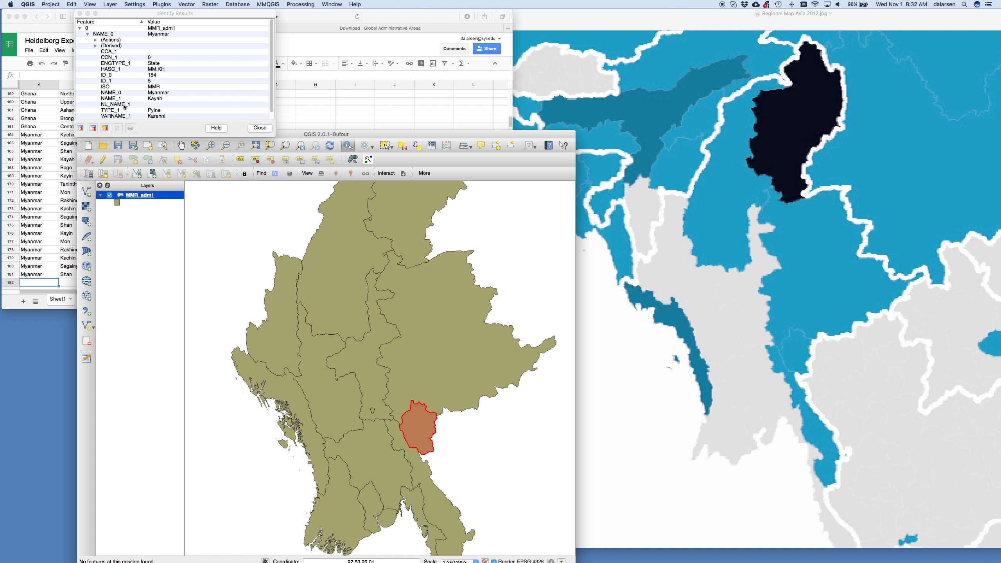
pyautogui.click(51, 283)
pyautogui.write('Myanmar')
pyautogui.press('Tab')
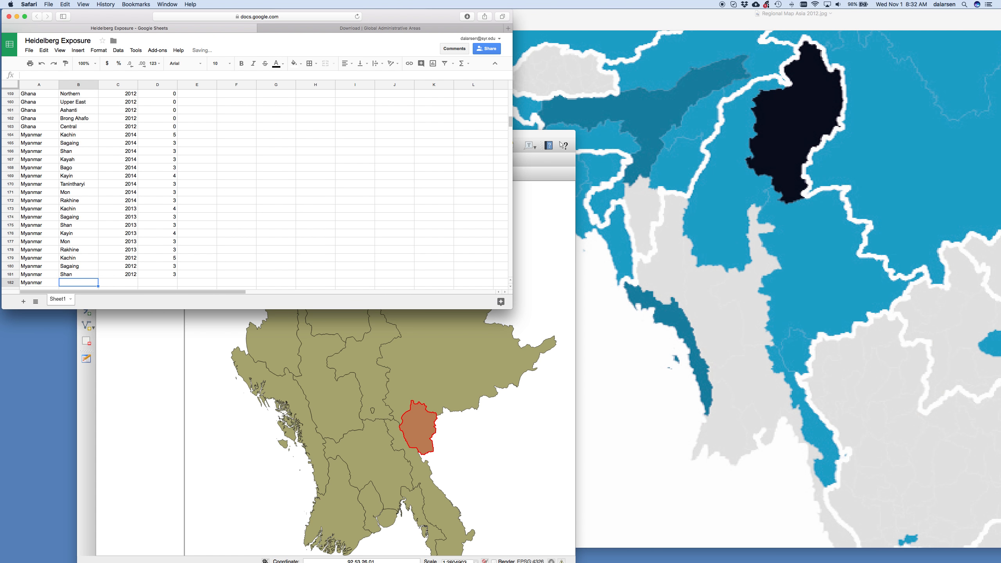
pyautogui.write('Kayah')
pyautogui.press('Tab')
pyautogui.write('20')
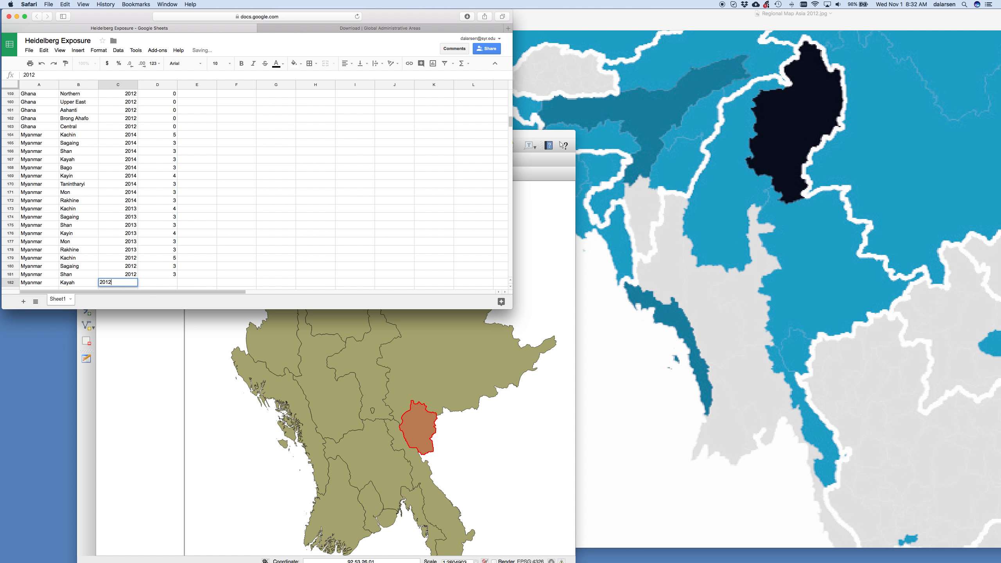
pyautogui.press('Tab')
pyautogui.write('3')
pyautogui.press('Return')
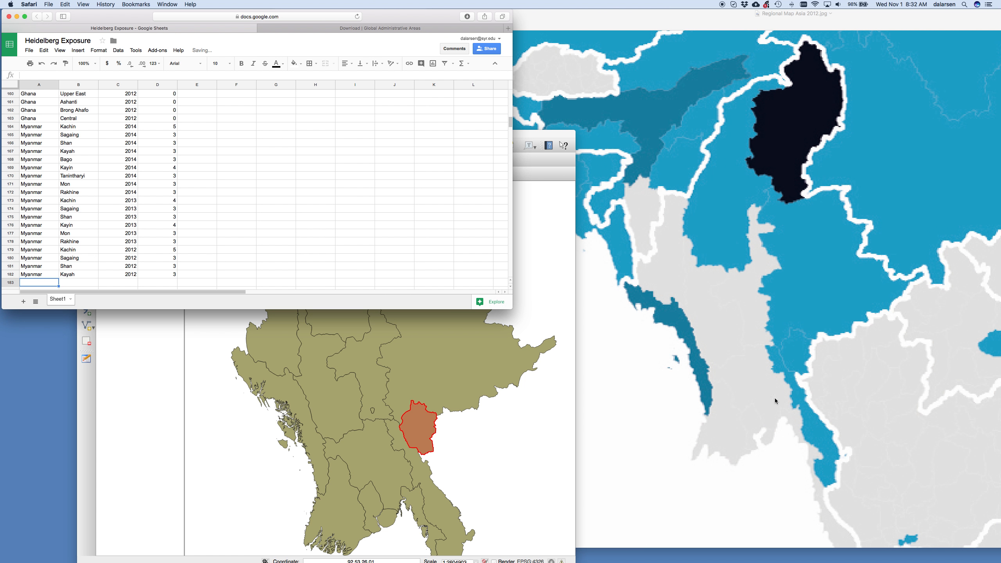
# - Identify the long southeastern border region below Kayah in QGIS and add a Myanmar row to the spreadsheet with Kayin, 2012 and 3
pyautogui.click(500, 477)
pyautogui.click(441, 502)
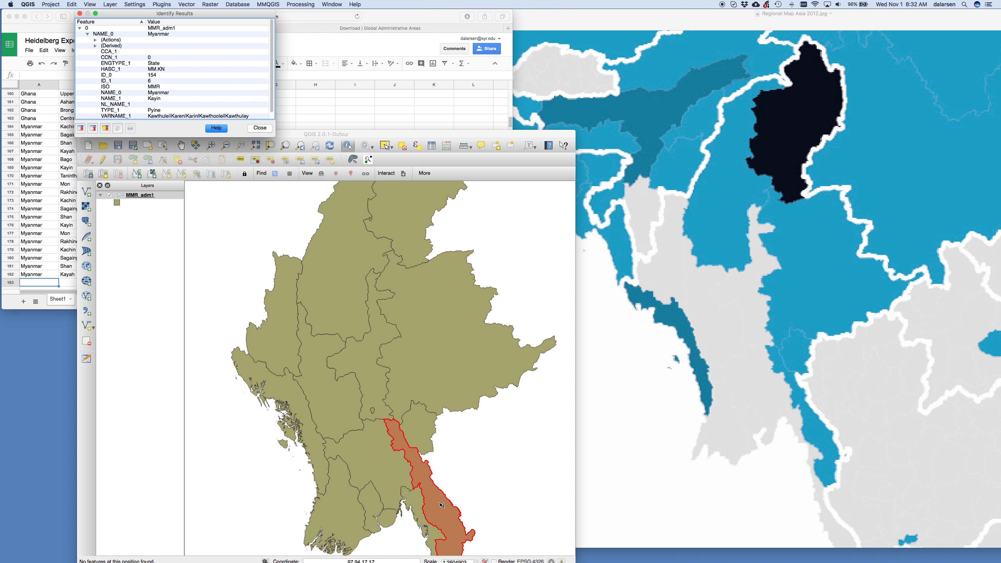
pyautogui.click(39, 283)
pyautogui.write('Myanmar')
pyautogui.press('Tab')
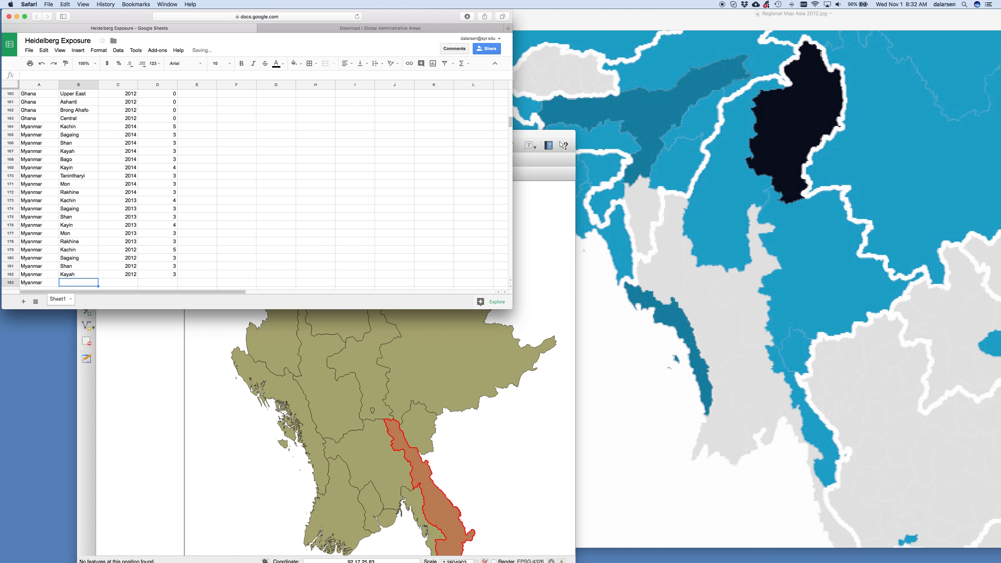
pyautogui.write('Kayin')
pyautogui.press('Tab')
pyautogui.write('2012')
pyautogui.press('Tab')
pyautogui.write('3')
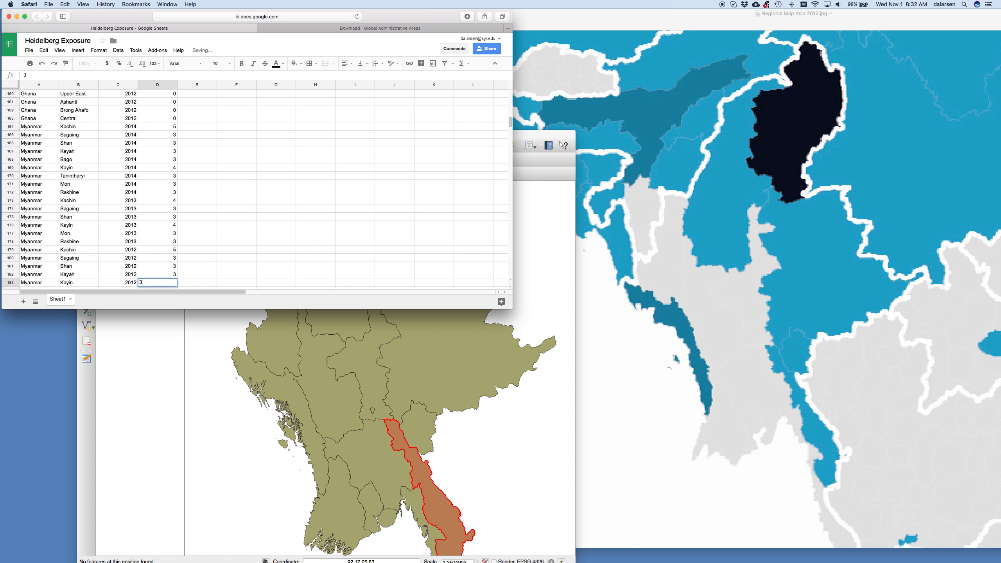
pyautogui.press('Return')
# - Add a Myanmar row to the spreadsheet with Rakhine, 2012 and 4
pyautogui.write('My')
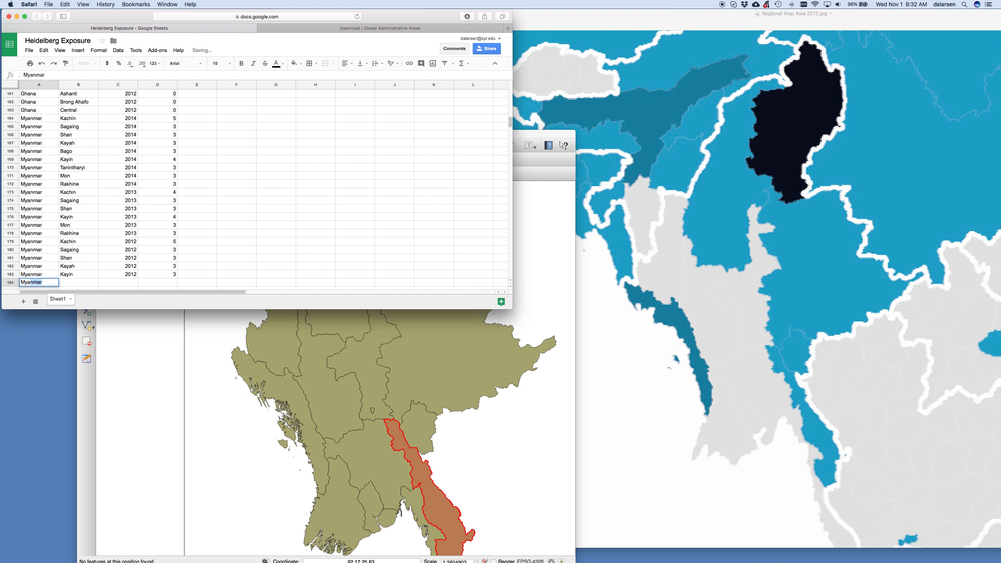
pyautogui.press('Tab')
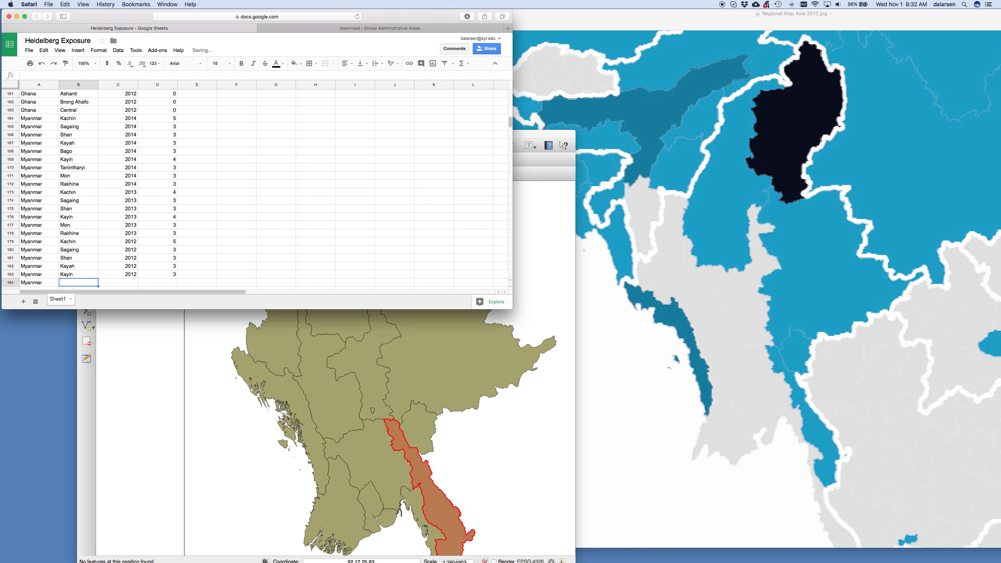
pyautogui.write('rak')
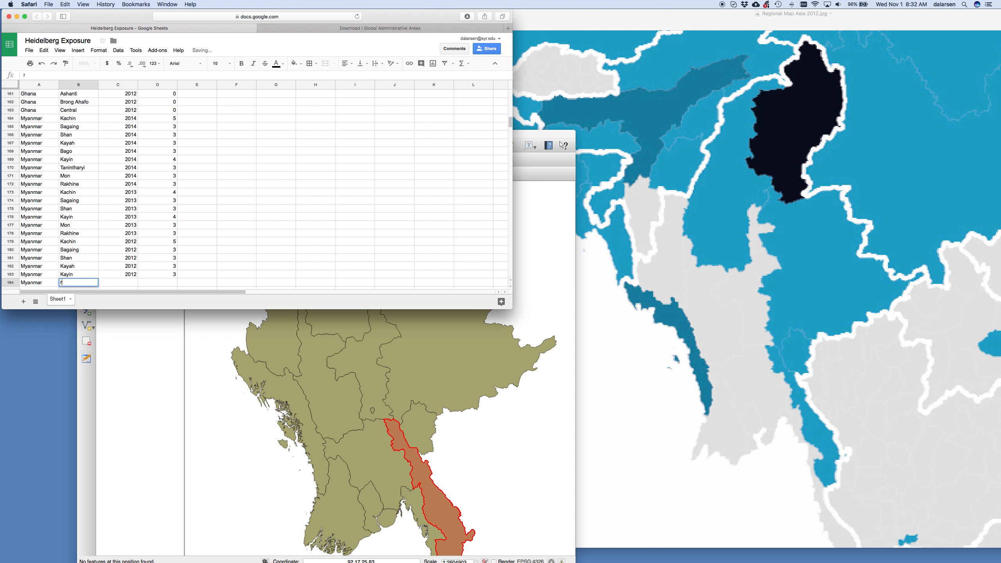
pyautogui.press('Tab')
pyautogui.write('2012')
pyautogui.press('Tab')
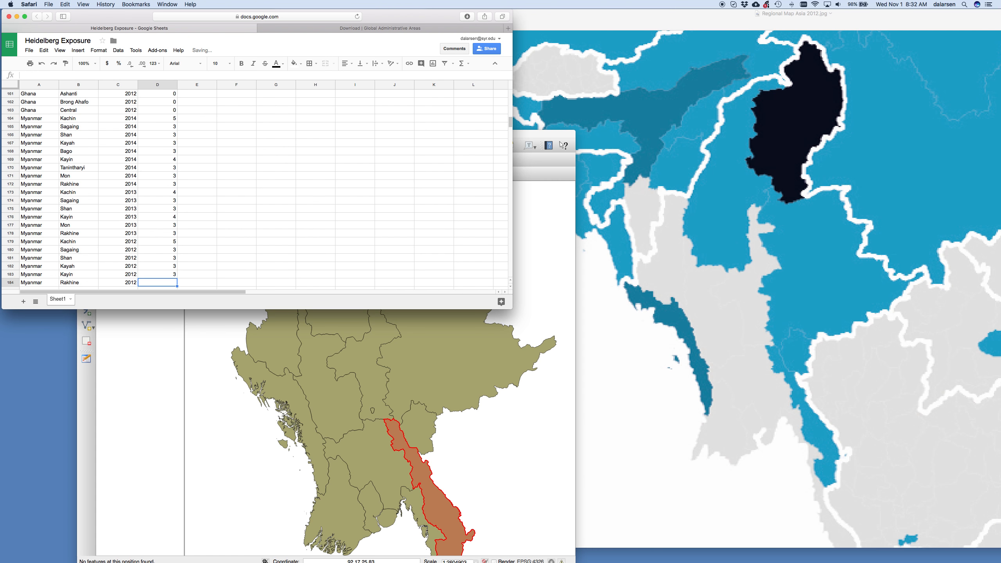
pyautogui.write('4')
pyautogui.press('Return')
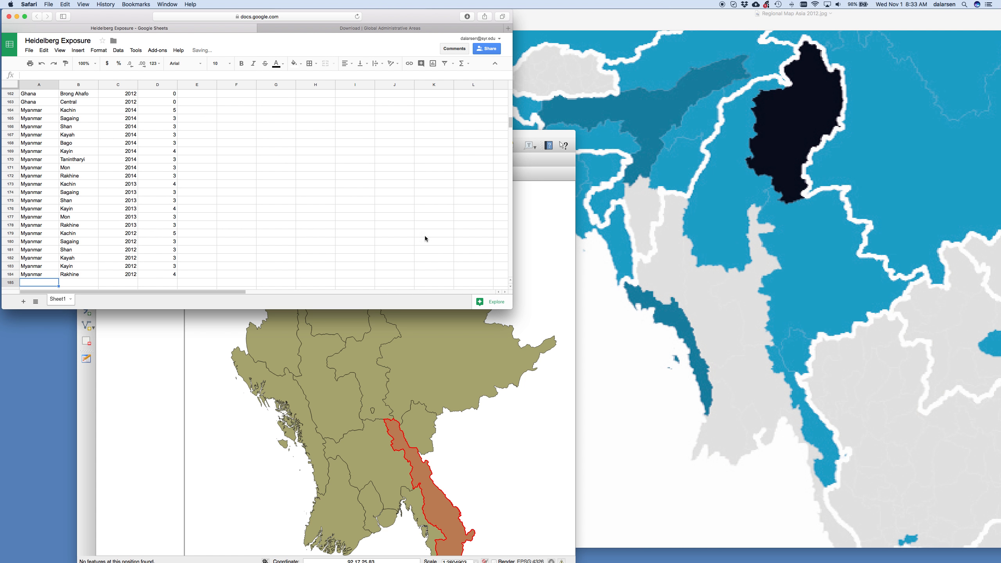
# - Close the 2012 Asia regional map and the QGIS window showing the Myanmar regions
pyautogui.click(733, 350)
pyautogui.click(431, 13)
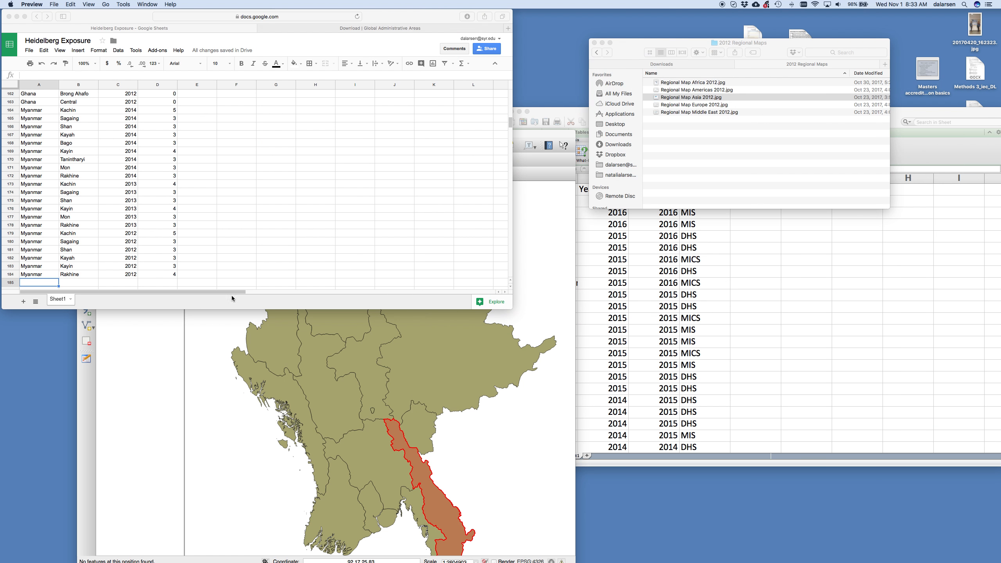
pyautogui.click(153, 330)
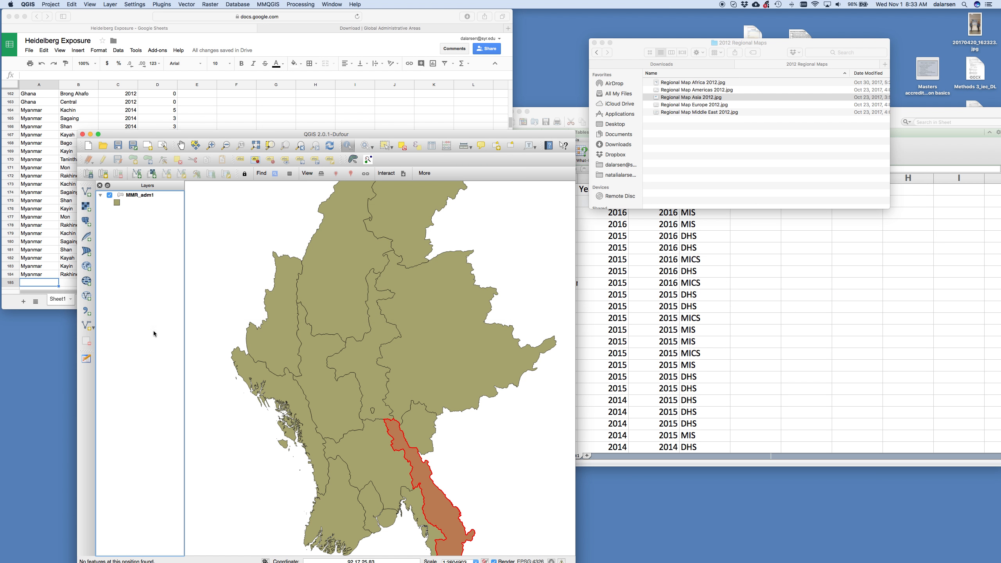
pyautogui.click(83, 134)
pyautogui.click(287, 360)
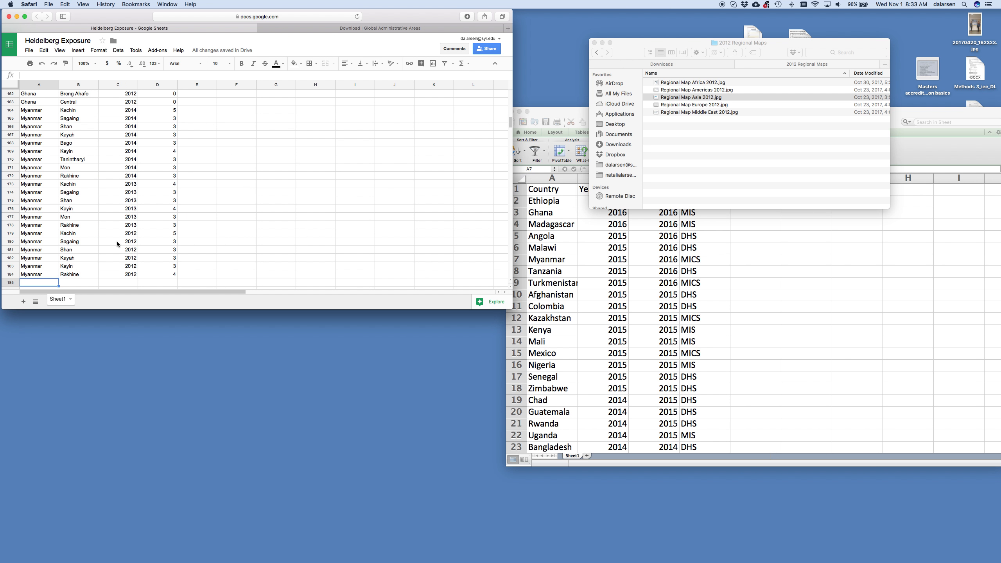
# - Sort the whole sheet by region (column B) Z to A, followed by country (column A) A to Z
pyautogui.click(54, 227)
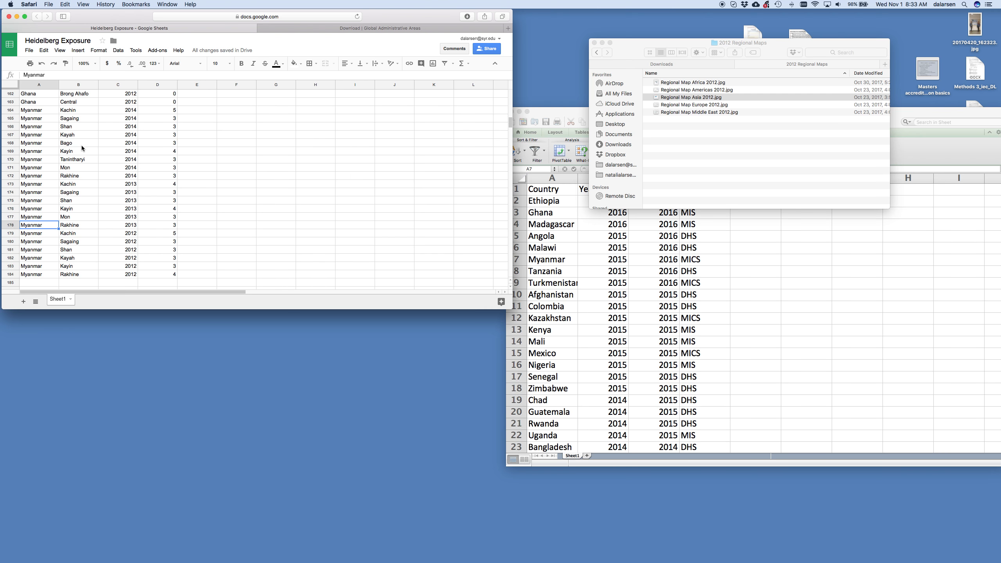
pyautogui.click(81, 144)
pyautogui.click(117, 50)
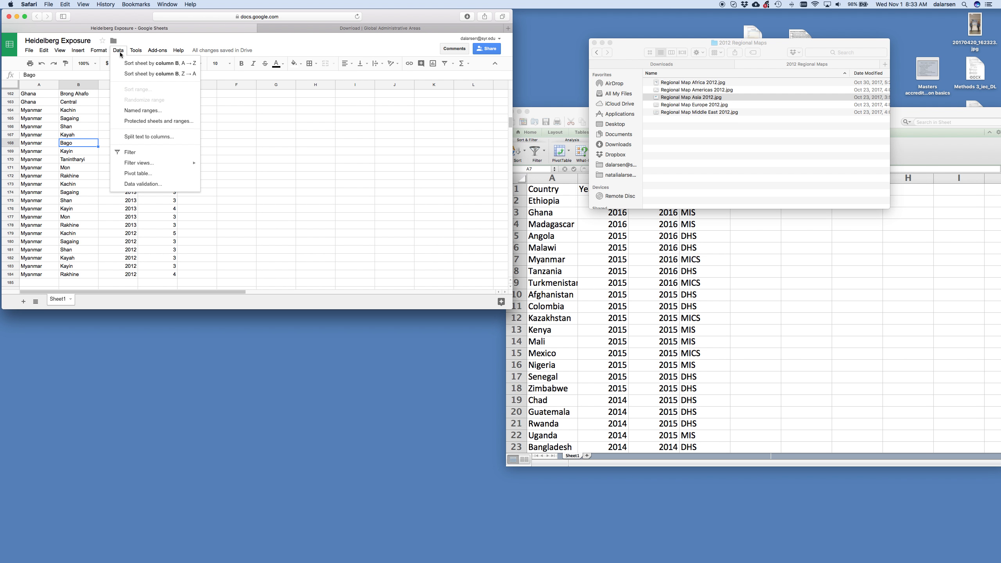
pyautogui.click(134, 74)
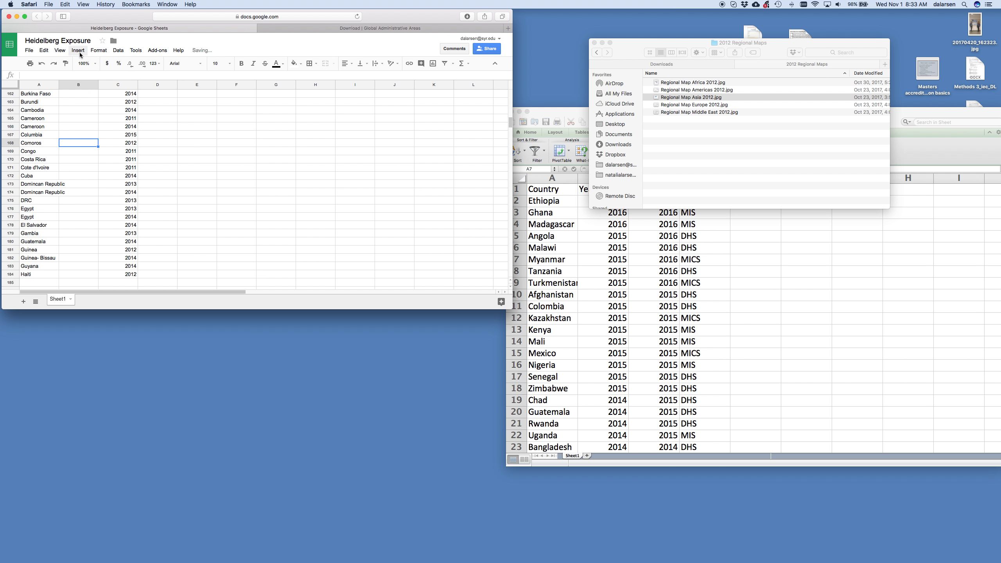
pyautogui.click(34, 120)
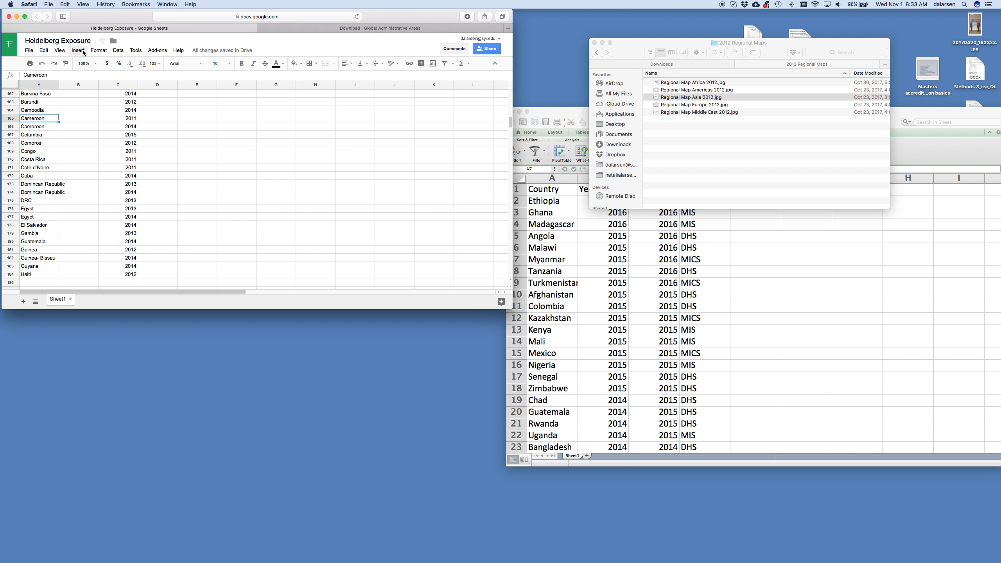
pyautogui.click(118, 50)
pyautogui.click(128, 66)
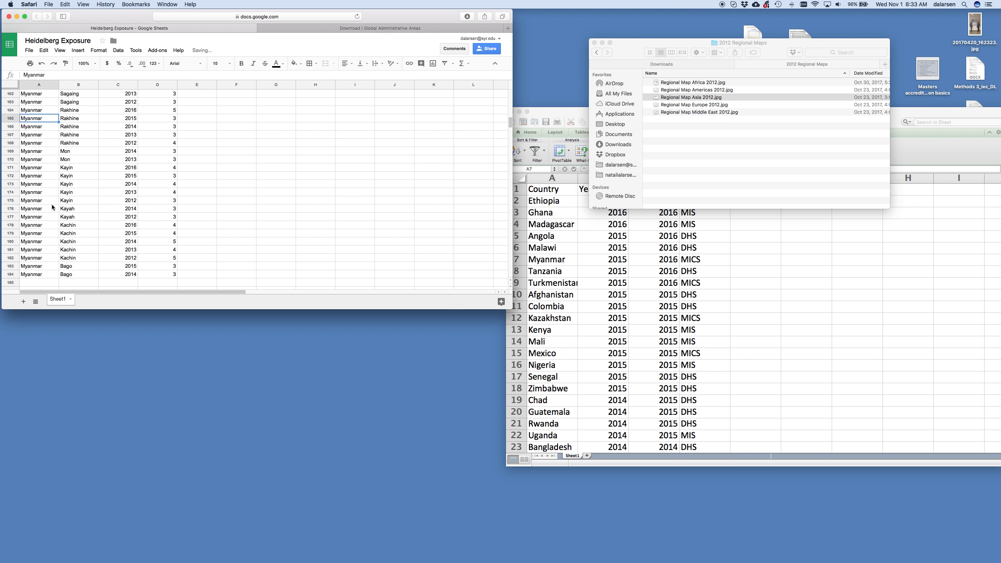
pyautogui.scroll(5, 53, 201)
pyautogui.scroll(-2, 54, 202)
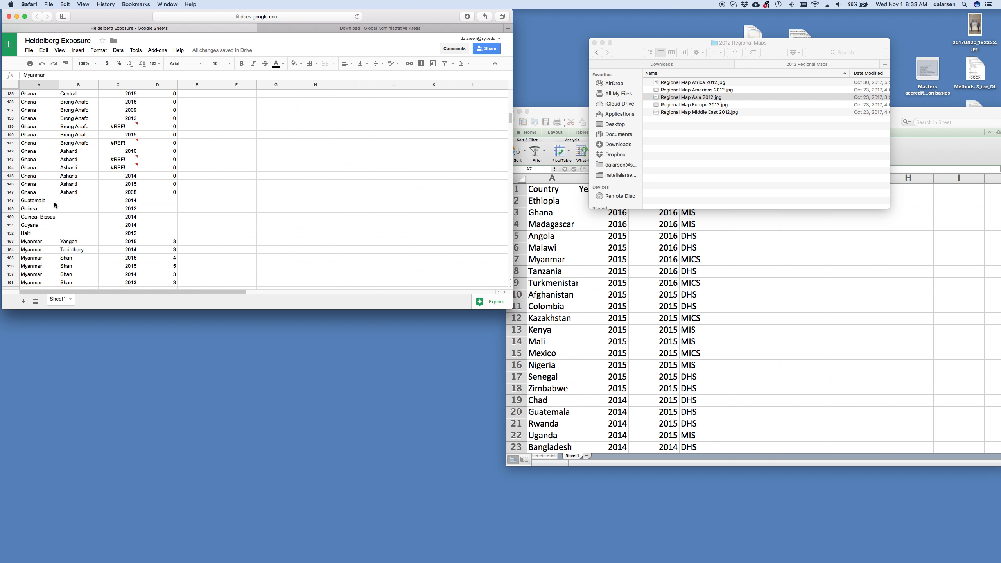
# - Open MMR_adm1.shp from the MMR_adm_shp folder in Downloads
pyautogui.click(715, 159)
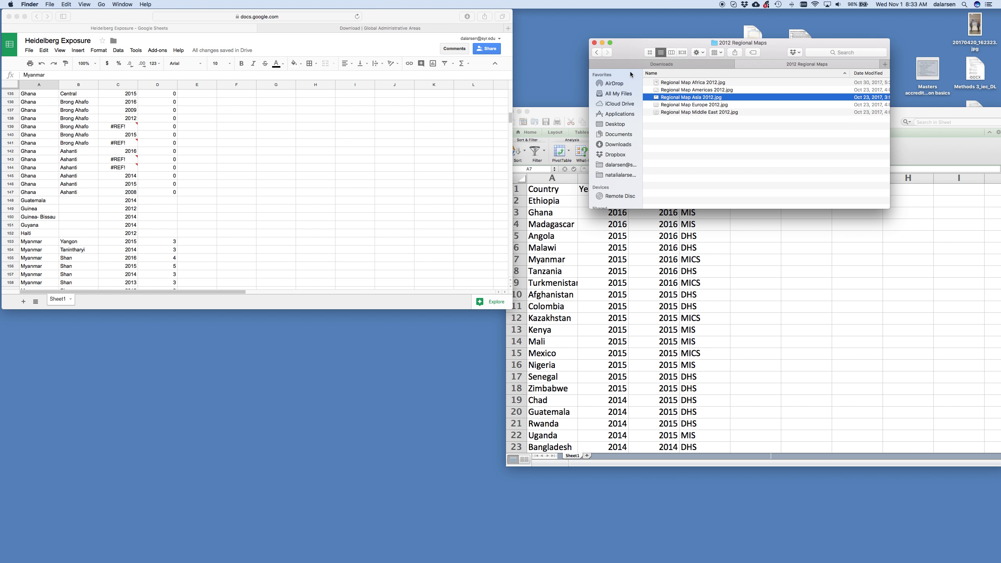
pyautogui.click(654, 64)
pyautogui.doubleClick(723, 83)
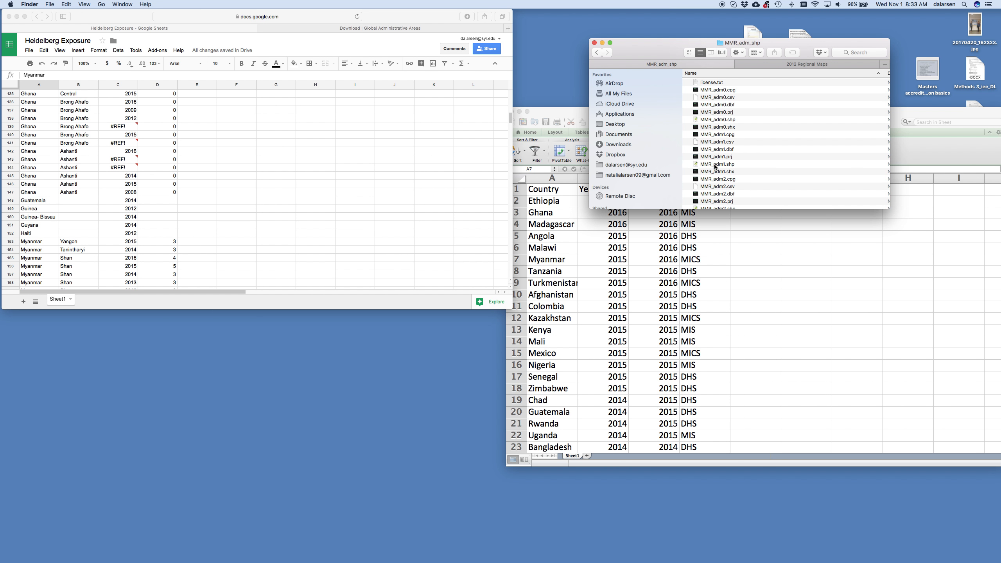
pyautogui.click(715, 165)
# - Sort the Heidelberg Exposure sheet by year (column C) in ascending order
pyautogui.click(81, 236)
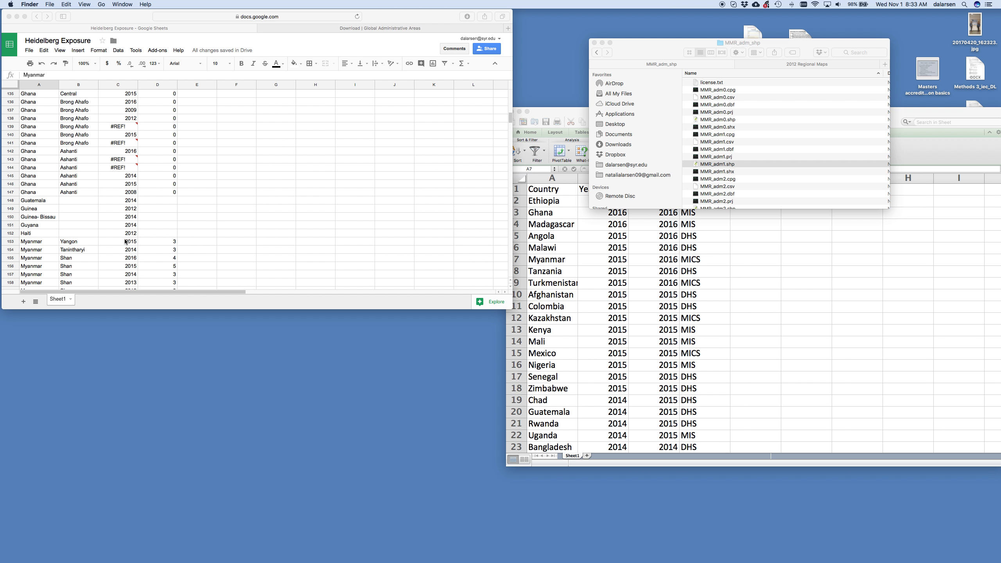
pyautogui.click(129, 254)
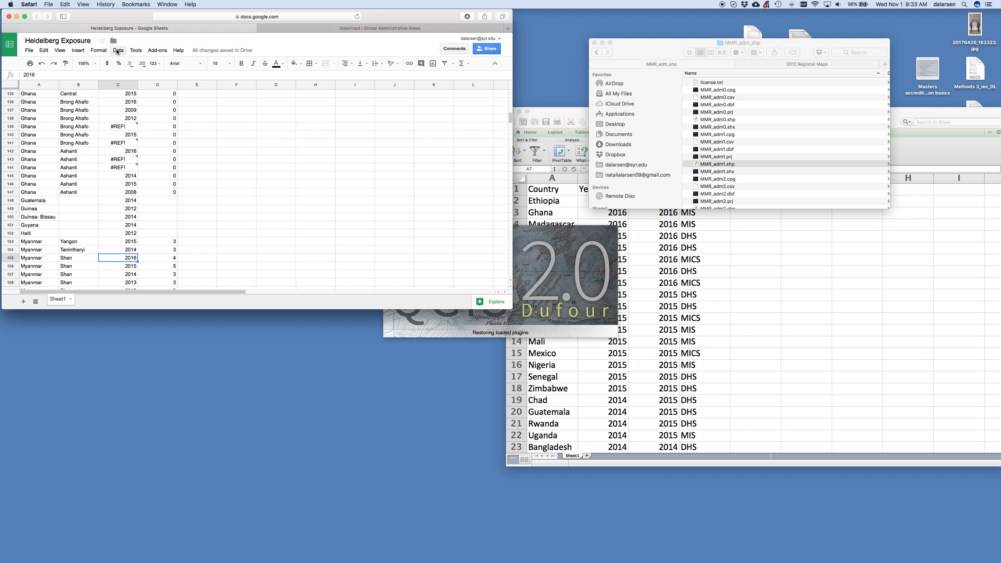
pyautogui.click(132, 51)
pyautogui.click(119, 51)
pyautogui.click(119, 51)
pyautogui.click(132, 63)
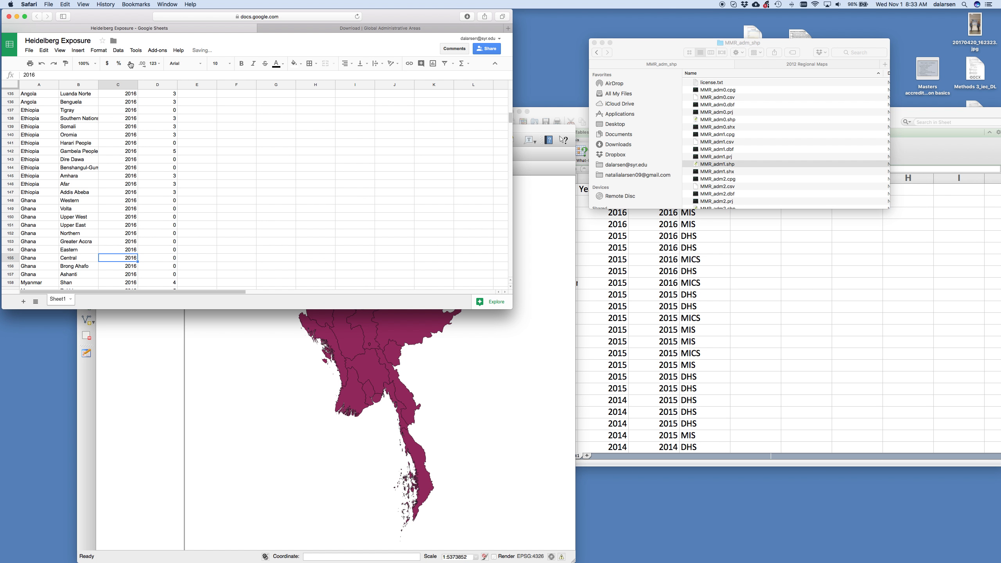
# - Sort the whole sheet by region (column B) A to Z, followed by country (column A) A to Z
pyautogui.click(72, 242)
pyautogui.click(118, 51)
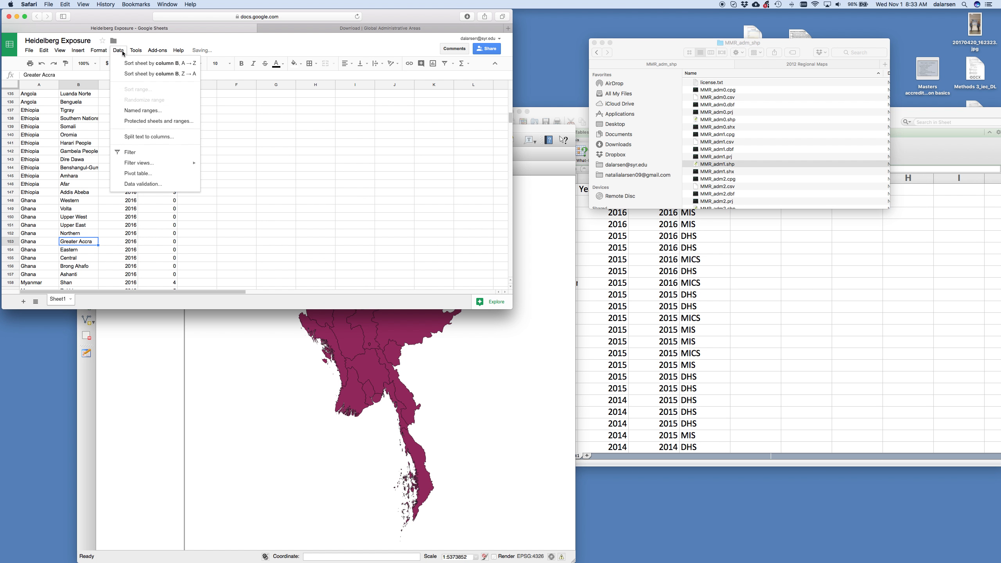
pyautogui.click(134, 63)
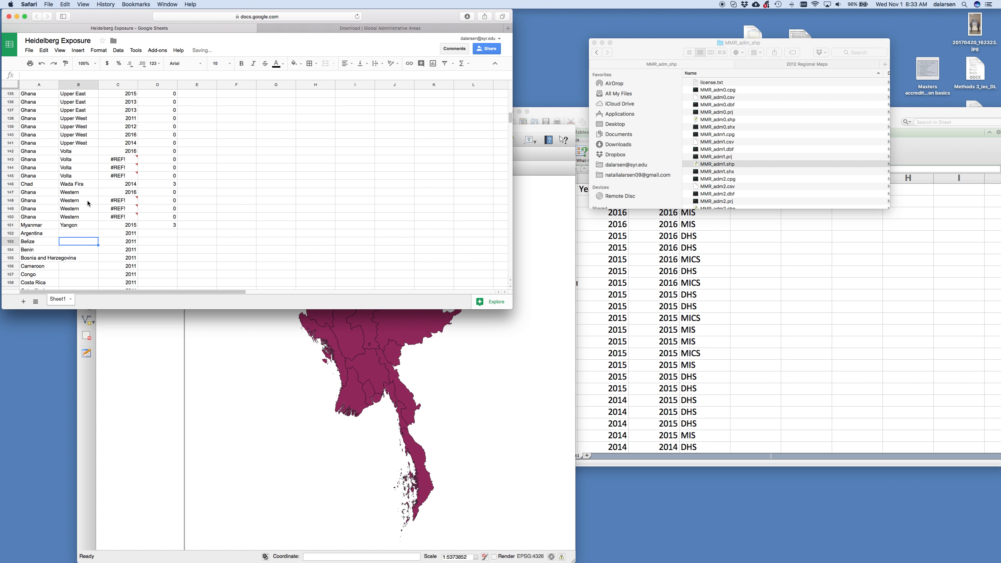
pyautogui.click(39, 200)
pyautogui.click(118, 51)
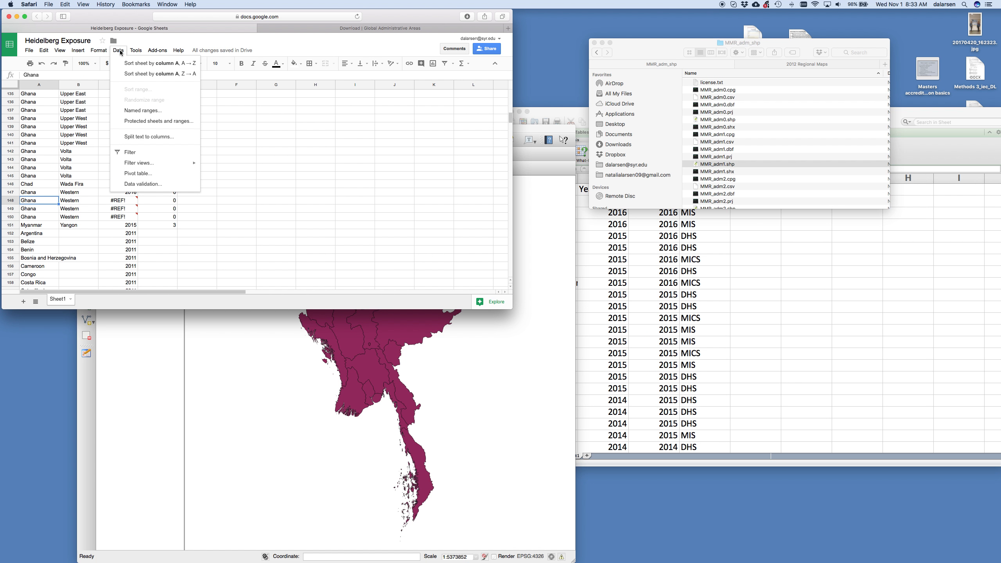
pyautogui.click(130, 63)
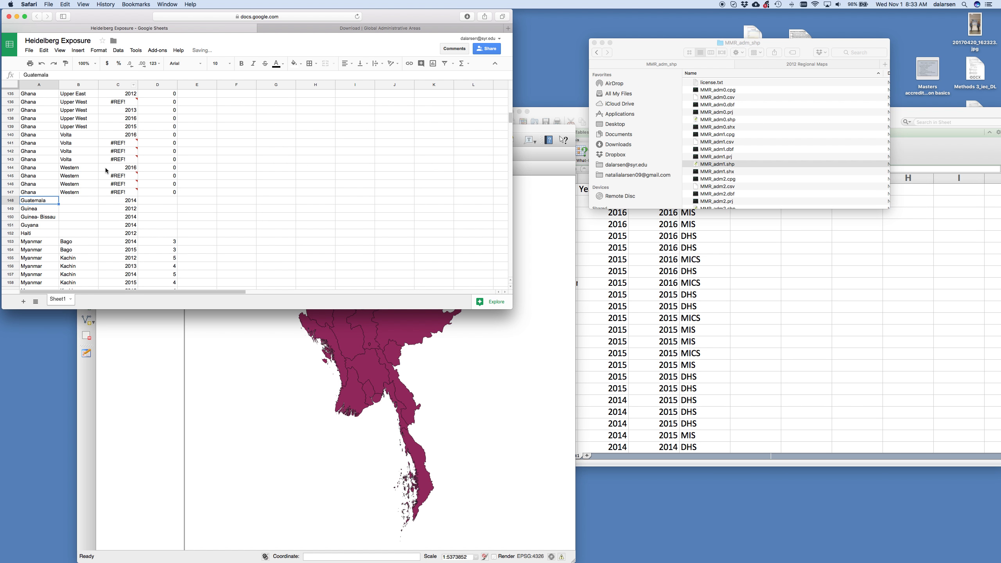
# - Replace the three #REF! year values in Ghana's Volta rows with 2015, 2014 and 2013
pyautogui.click(124, 146)
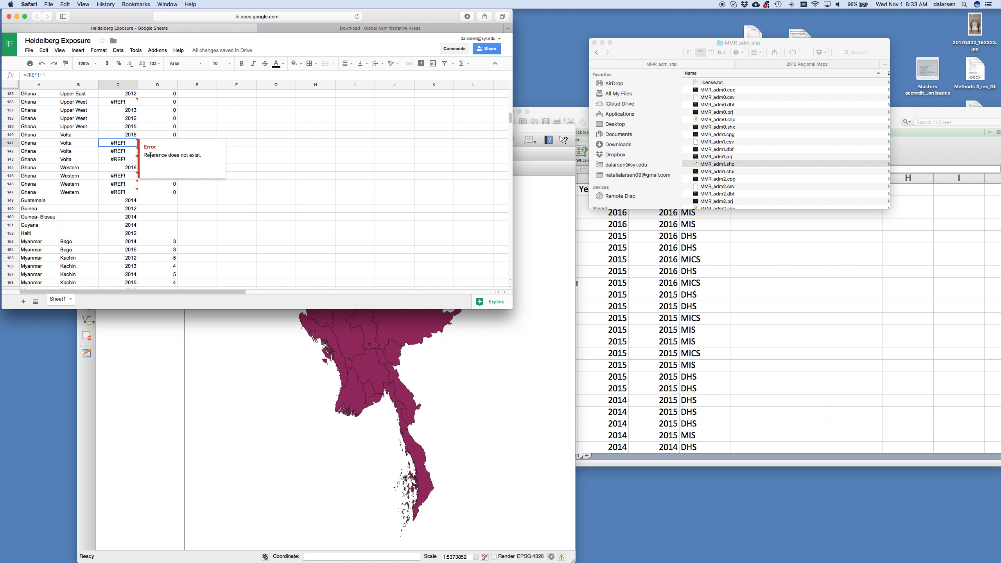
pyautogui.write('2015')
pyautogui.press('Return')
pyautogui.write('2014')
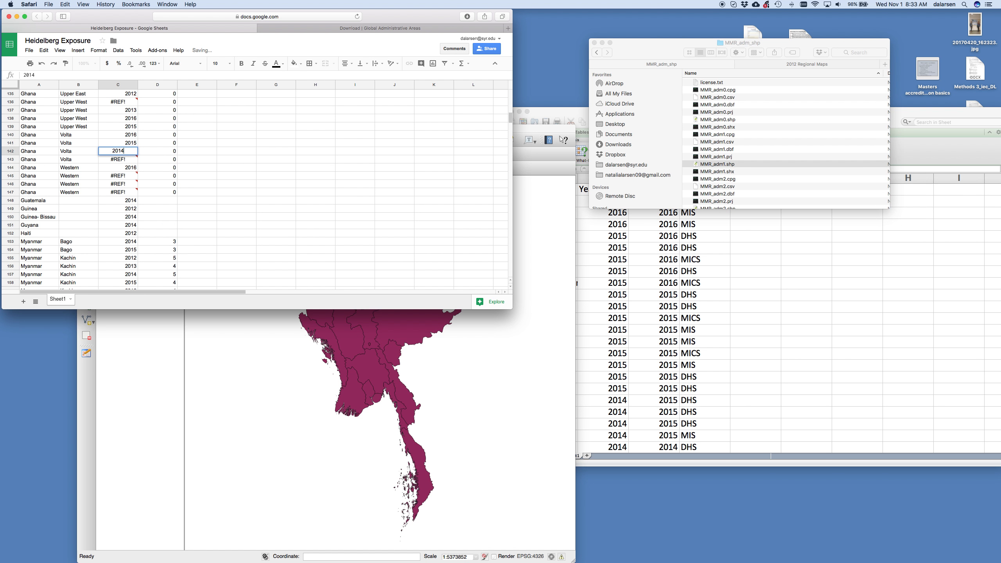
pyautogui.press('Return')
pyautogui.write('2013')
pyautogui.press('Return')
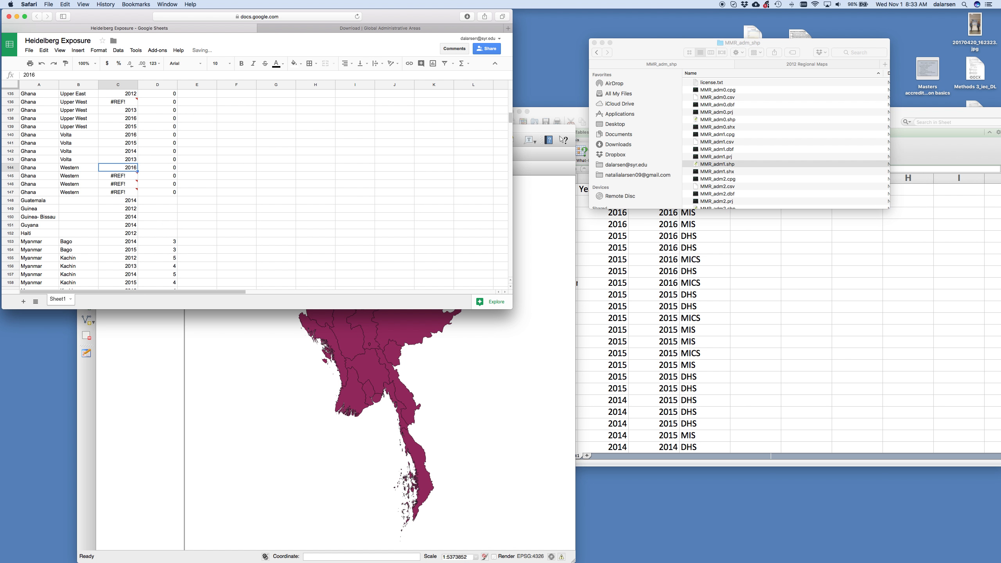
pyautogui.scroll(15, 123, 199)
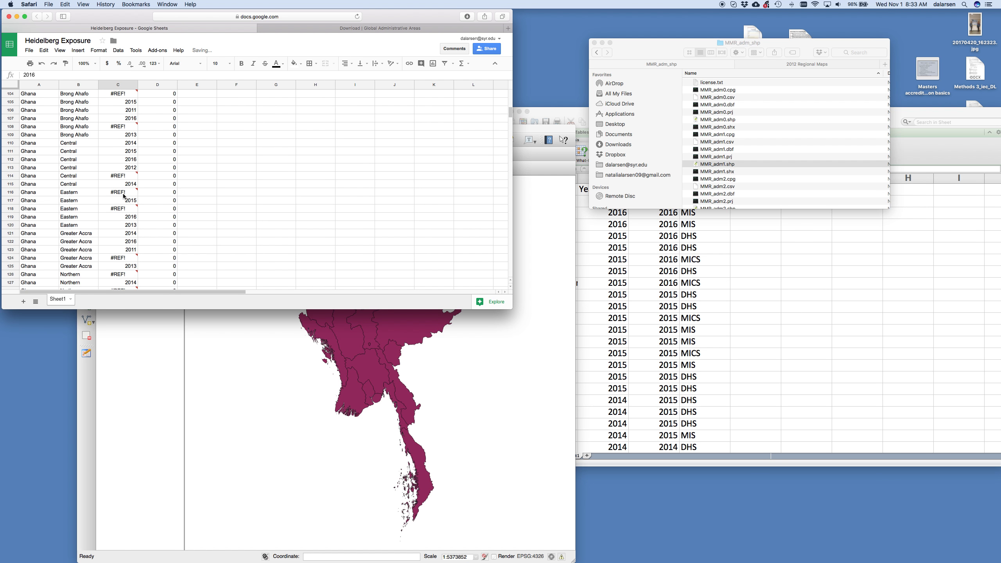
pyautogui.scroll(-8, 123, 195)
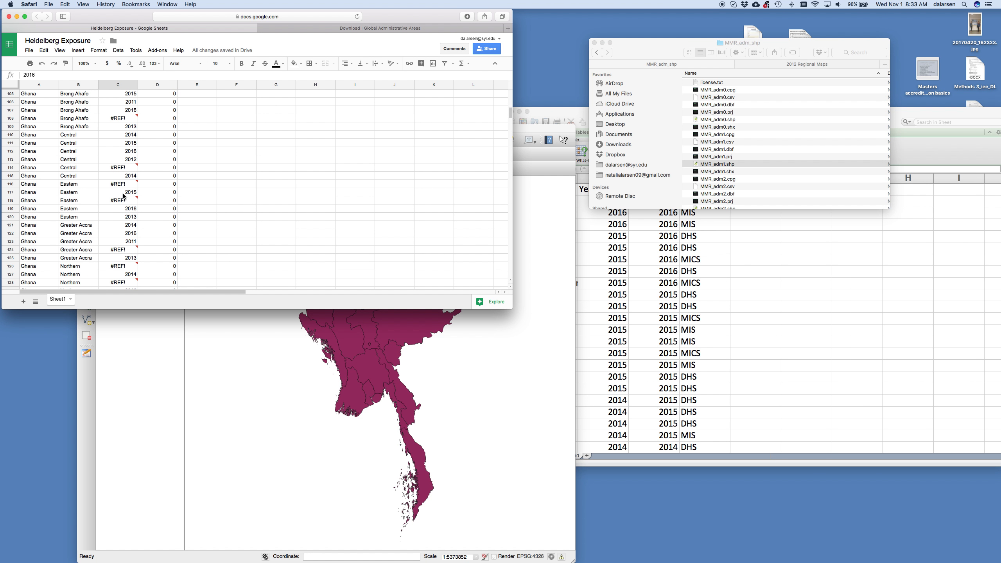
# - Replace the lower #REF! year in Ghana's Brong Ahafo rows (row 108) with 2012
pyautogui.scroll(1, 123, 195)
pyautogui.click(123, 136)
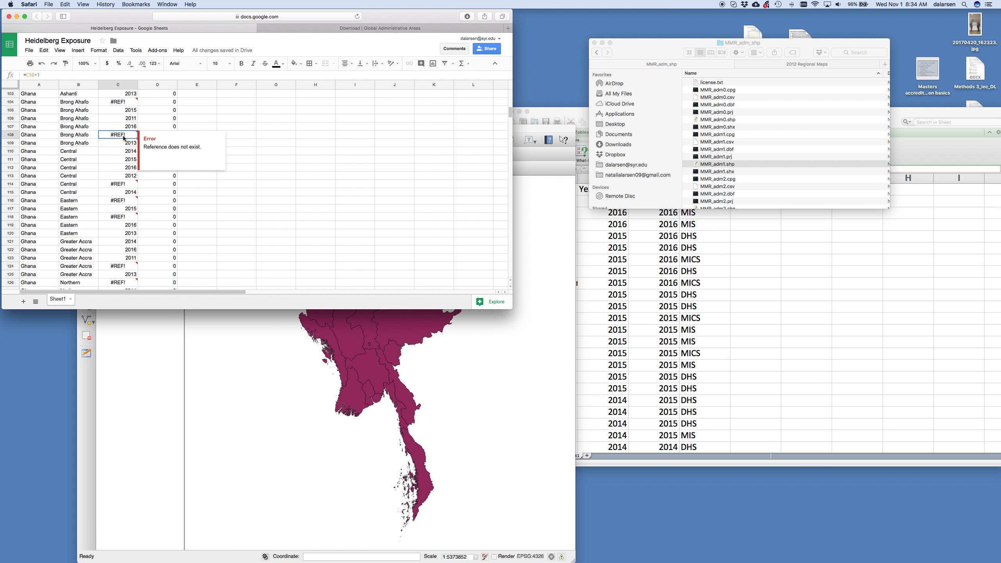
pyautogui.write('2012')
pyautogui.press('Return')
pyautogui.press('Up')
pyautogui.press('Up')
pyautogui.press('Up')
pyautogui.press('Up')
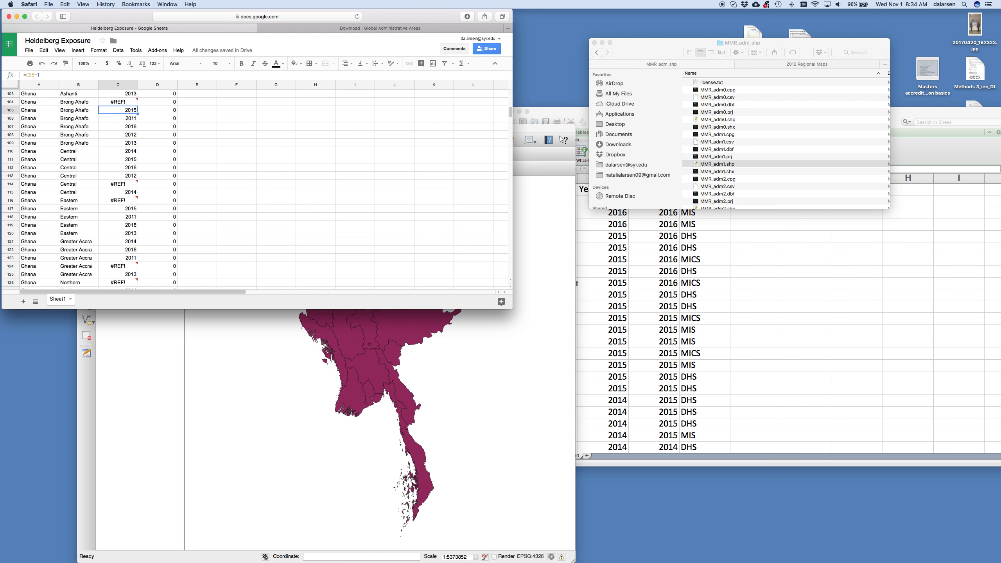
pyautogui.press('Up')
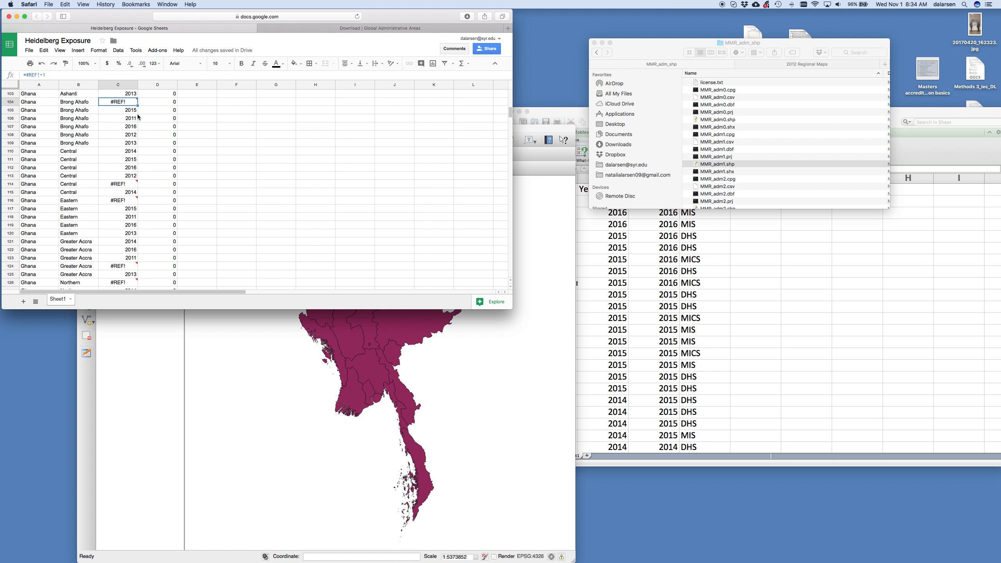
pyautogui.moveTo(126, 106)
pyautogui.press('Delete')
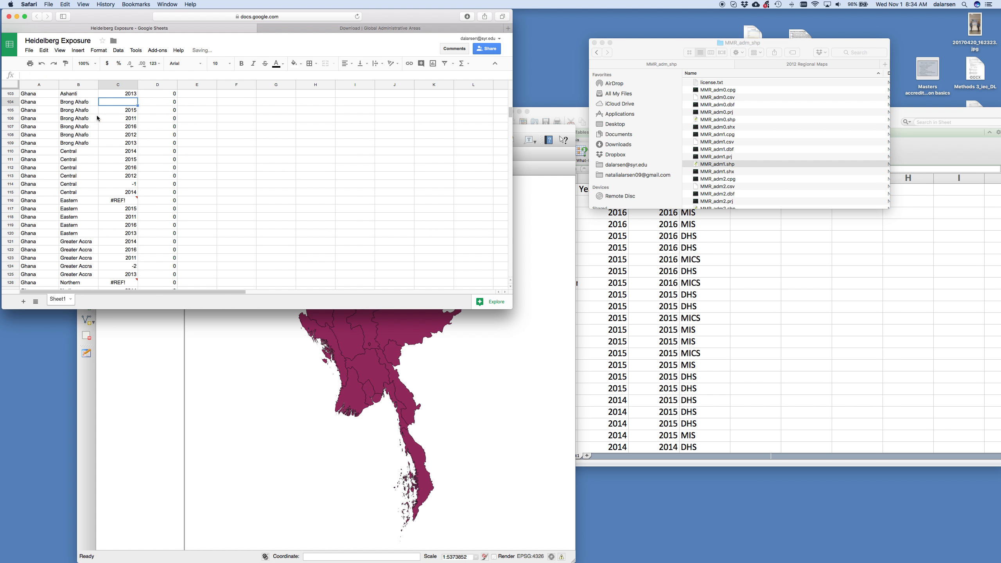
pyautogui.rightClick(15, 102)
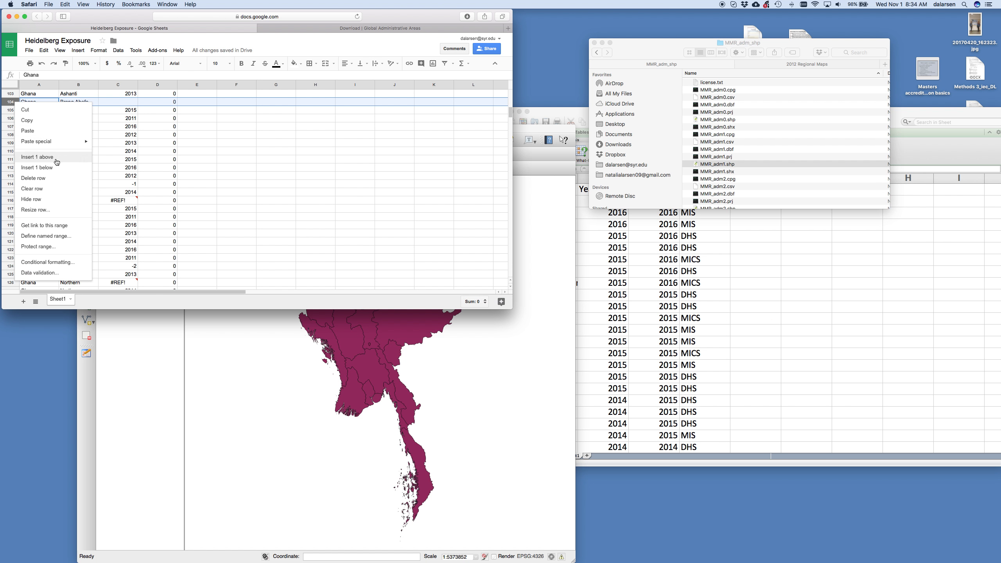
pyautogui.click(56, 180)
pyautogui.click(133, 119)
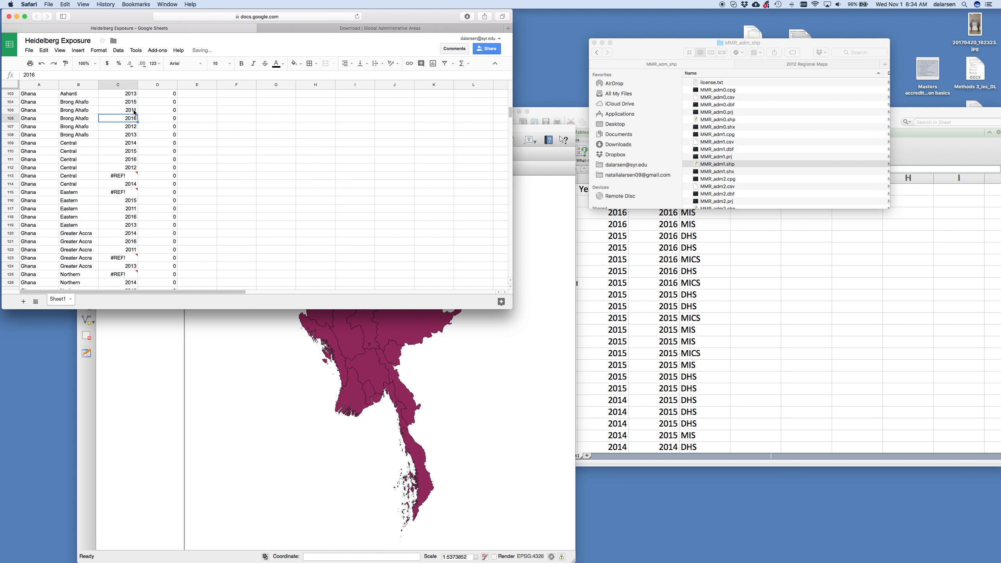
pyautogui.click(133, 103)
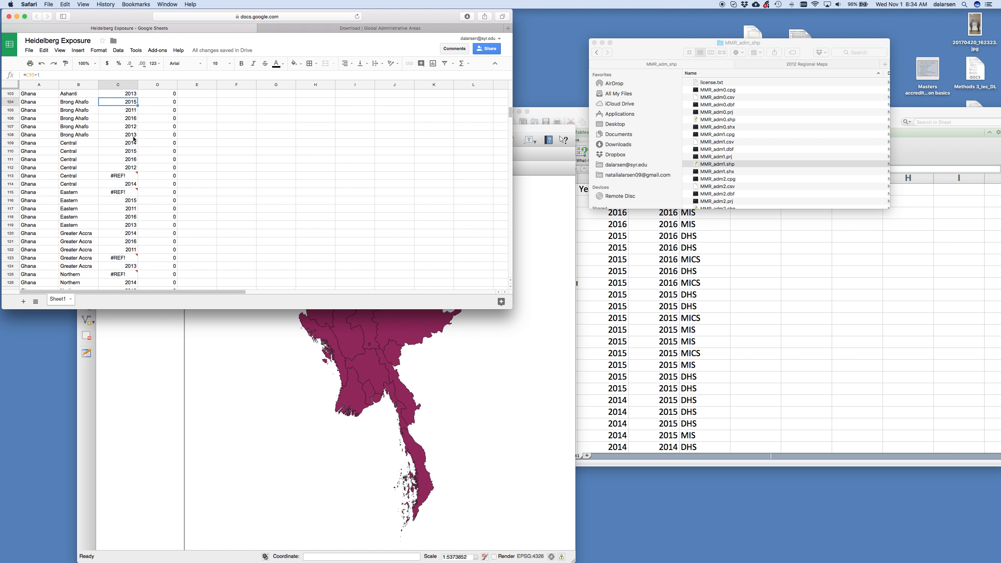
pyautogui.press('super+z')
# - Set the year of Ghana's first Brong Ahafo row (row 104) to 2014
pyautogui.click(130, 103)
pyautogui.write('2014')
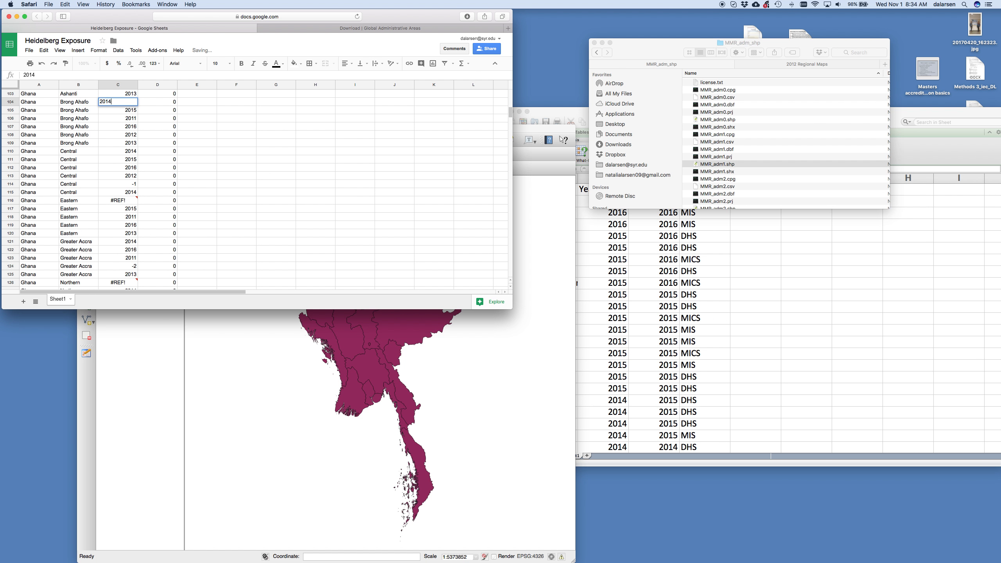
pyautogui.press('Return')
# - Delete Ghana's Ashanti row with the #REF! year (row 98) from the sheet
pyautogui.scroll(5, 141, 169)
pyautogui.scroll(-3, 141, 169)
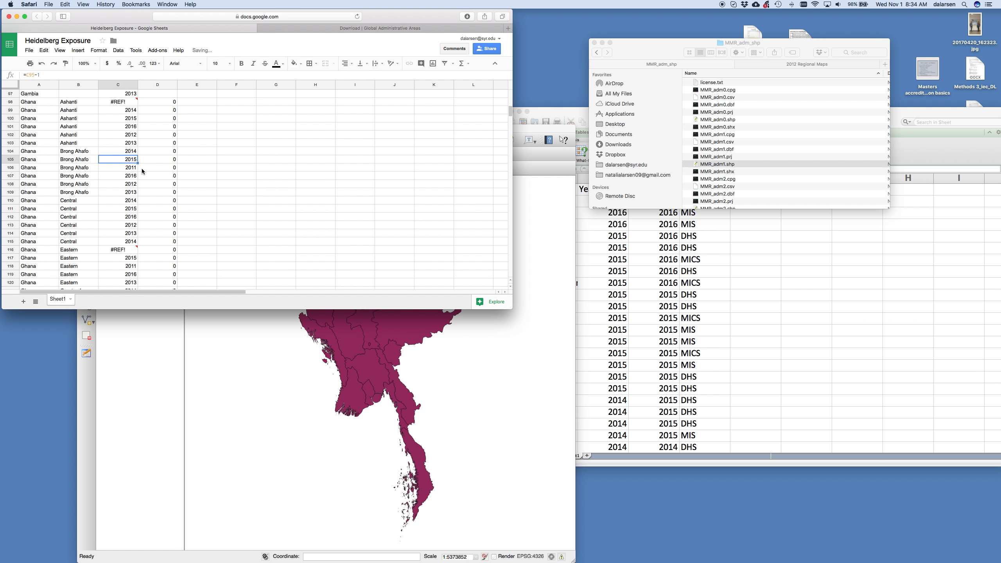
pyautogui.scroll(1, 103, 137)
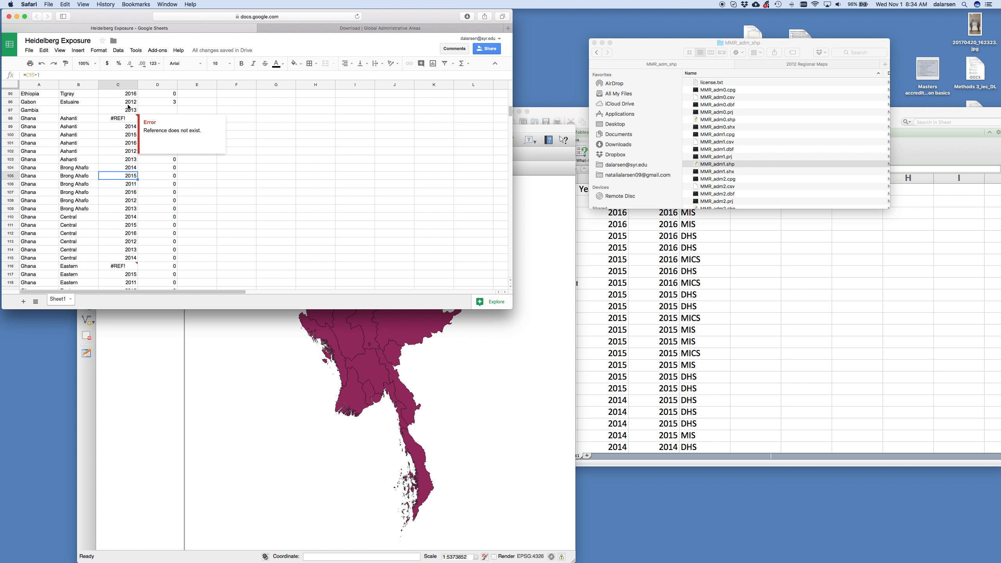
pyautogui.click(128, 123)
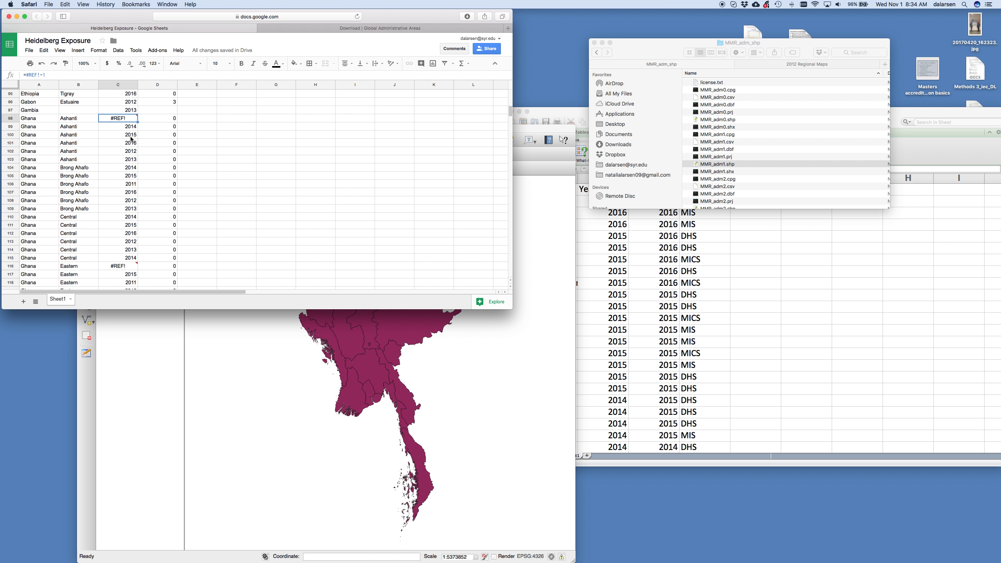
pyautogui.moveTo(133, 120)
pyautogui.click(11, 118)
pyautogui.rightClick(11, 118)
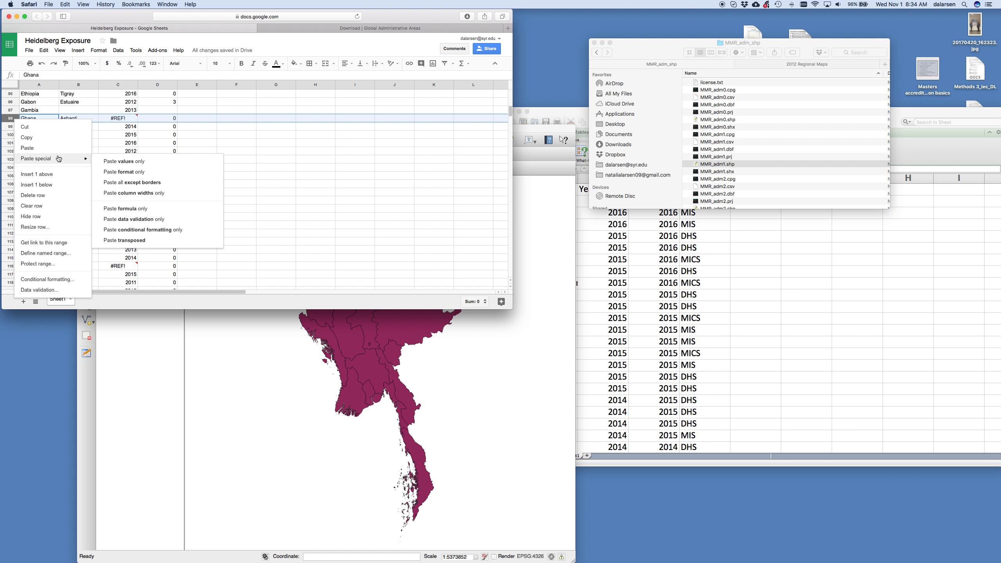
pyautogui.click(59, 199)
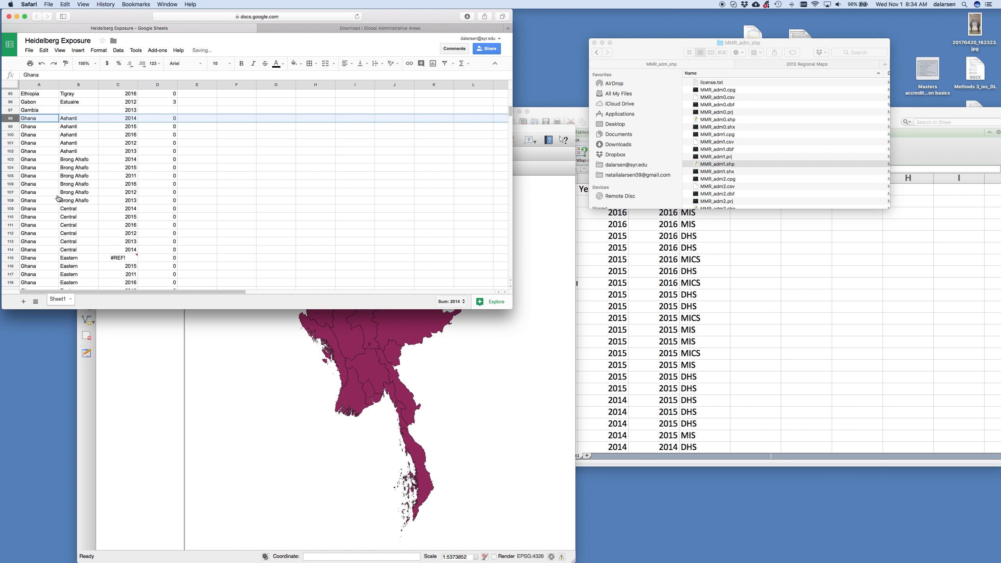
# - Replace the #REF! year in Ghana's first Eastern row with 2014
pyautogui.scroll(-1, 138, 201)
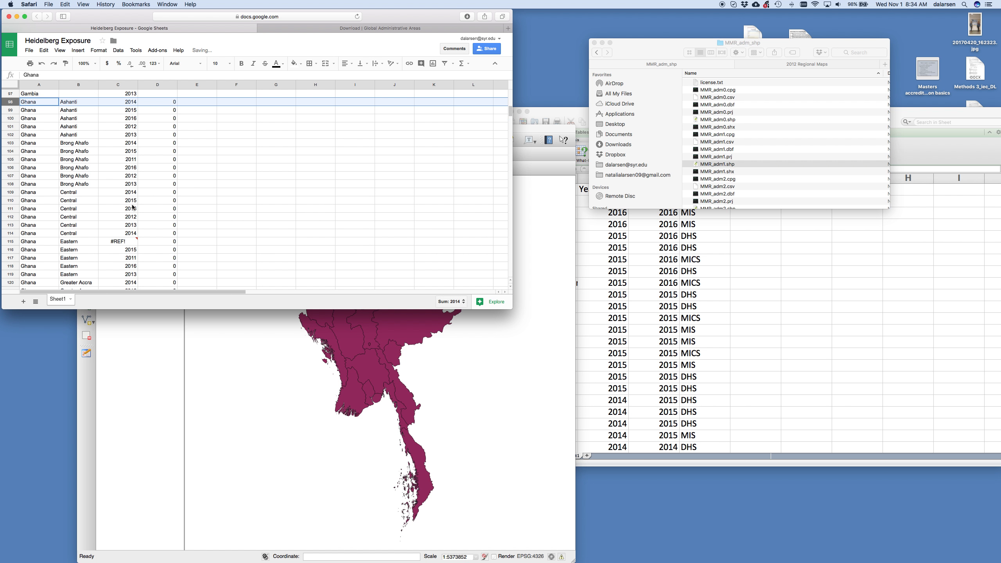
pyautogui.click(124, 241)
pyautogui.click(132, 267)
pyautogui.click(133, 251)
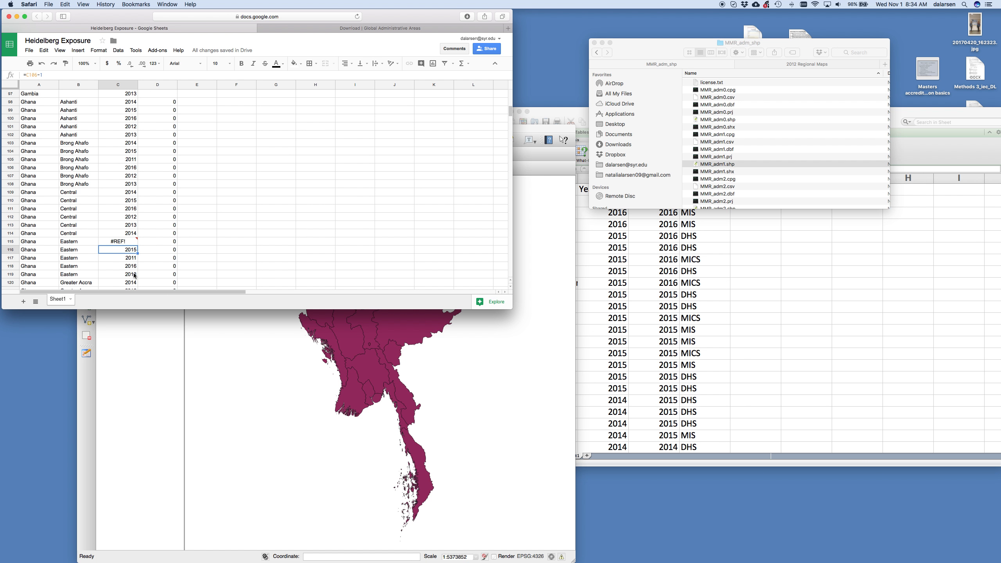
pyautogui.click(132, 244)
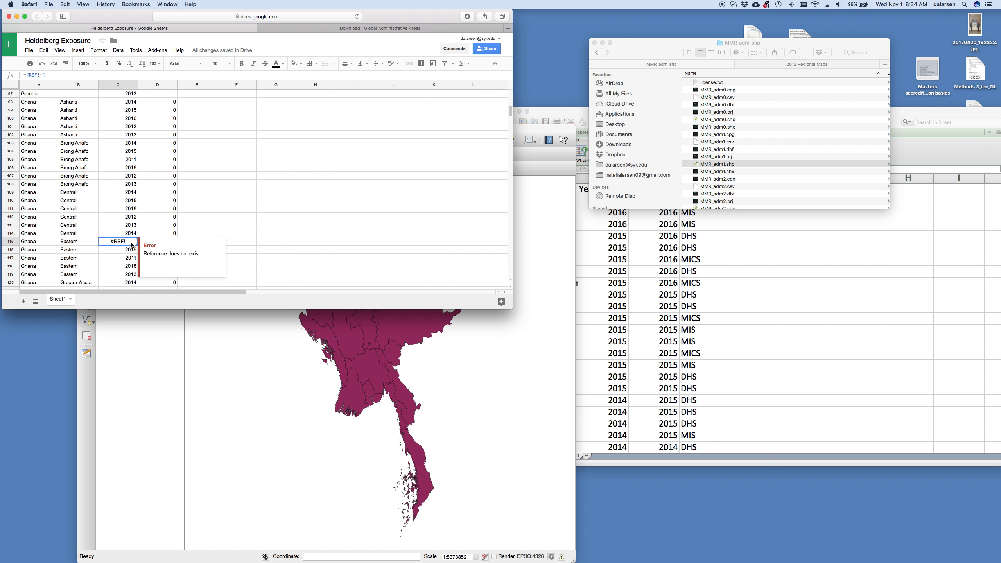
pyautogui.write('2014')
pyautogui.press('Return')
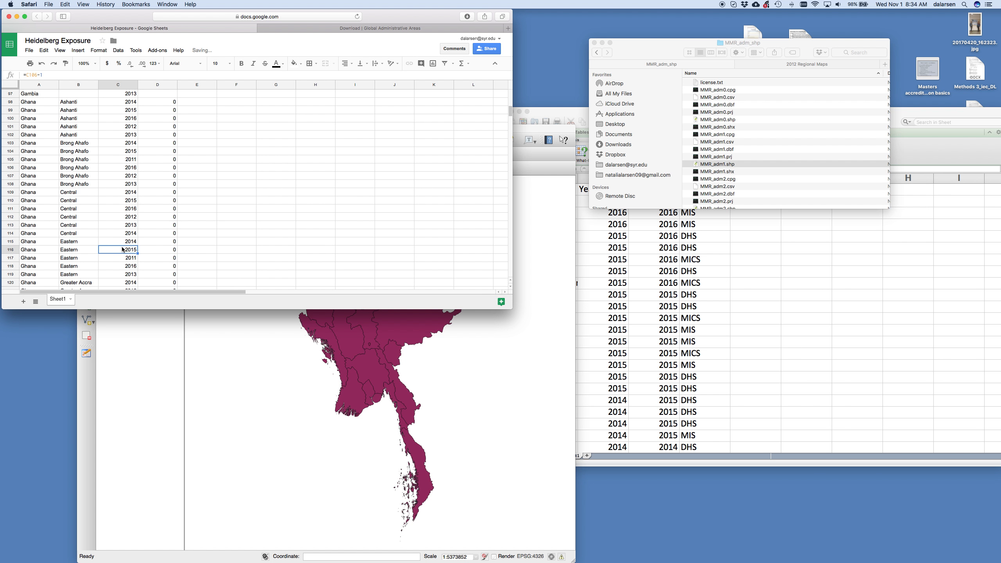
# - Insert a row above Ghana's Eastern 2013 row and fill it with Ghana, Eastern, 2012 and 0
pyautogui.rightClick(13, 278)
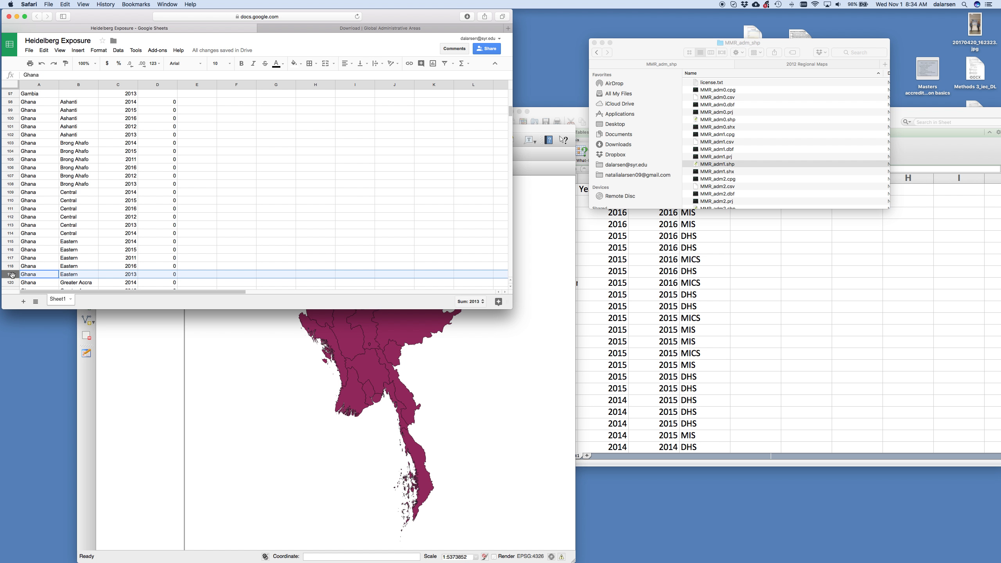
pyautogui.click(41, 151)
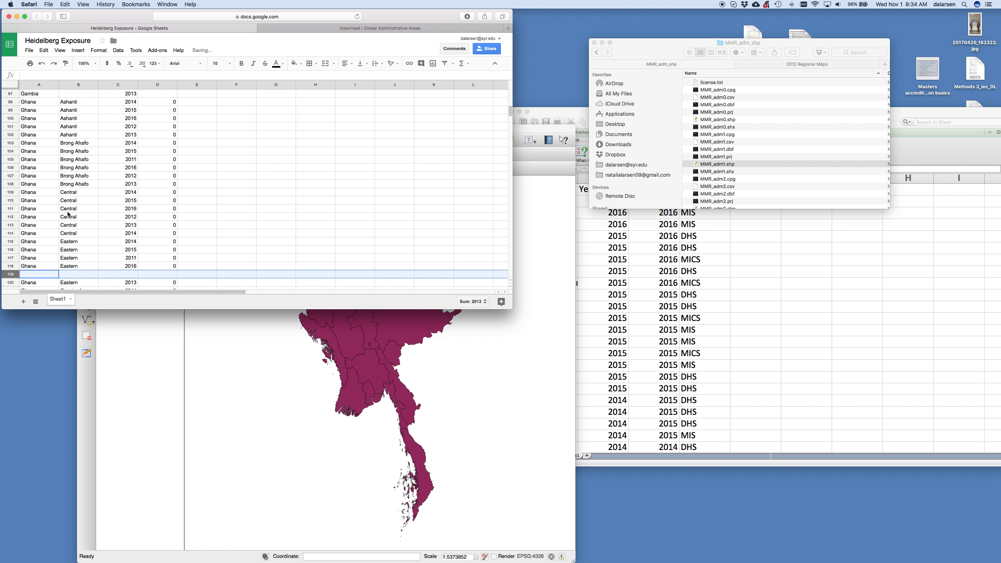
pyautogui.write('Ghana\tEastern\t2016\t0')
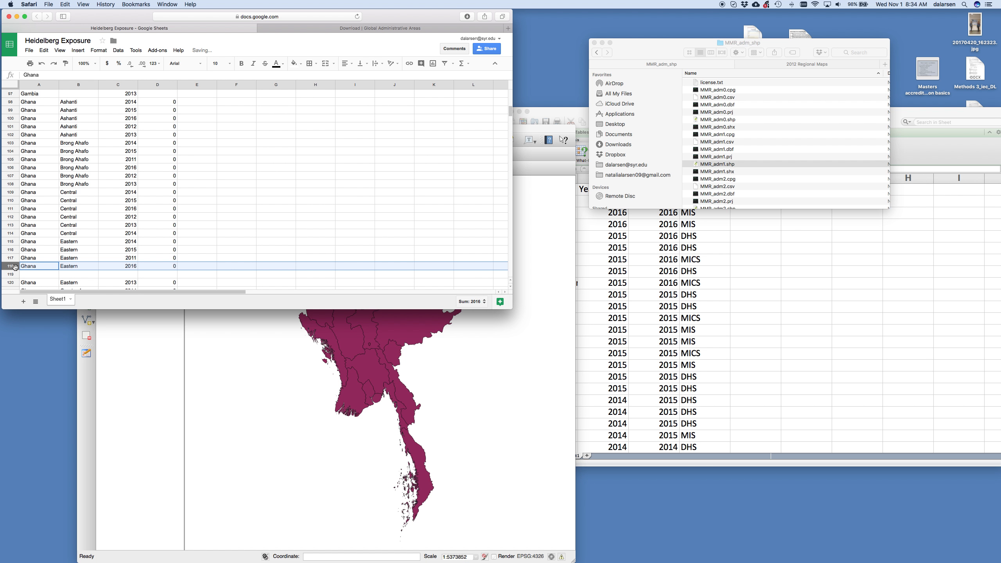
pyautogui.click(132, 275)
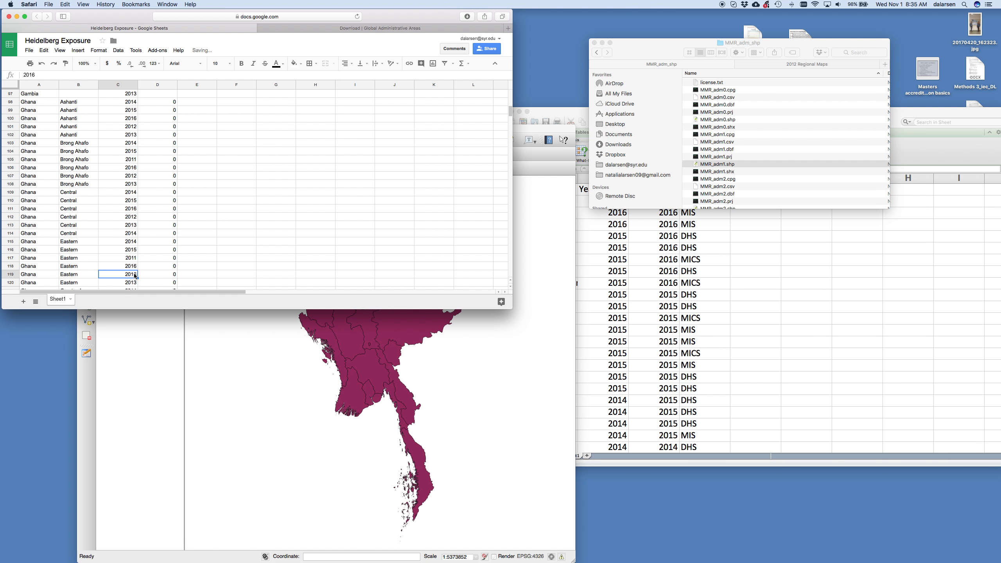
pyautogui.write('2012')
pyautogui.press('Return')
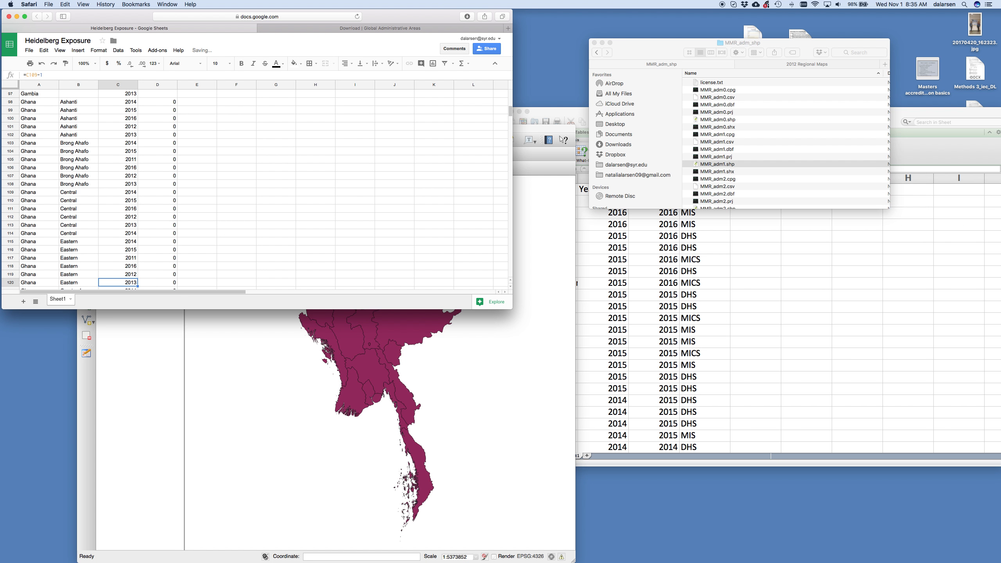
# - Switch to QGIS and open the attribute table of the MMR_adm1 layer to check Myanmar's region names
pyautogui.scroll(-10, 107, 200)
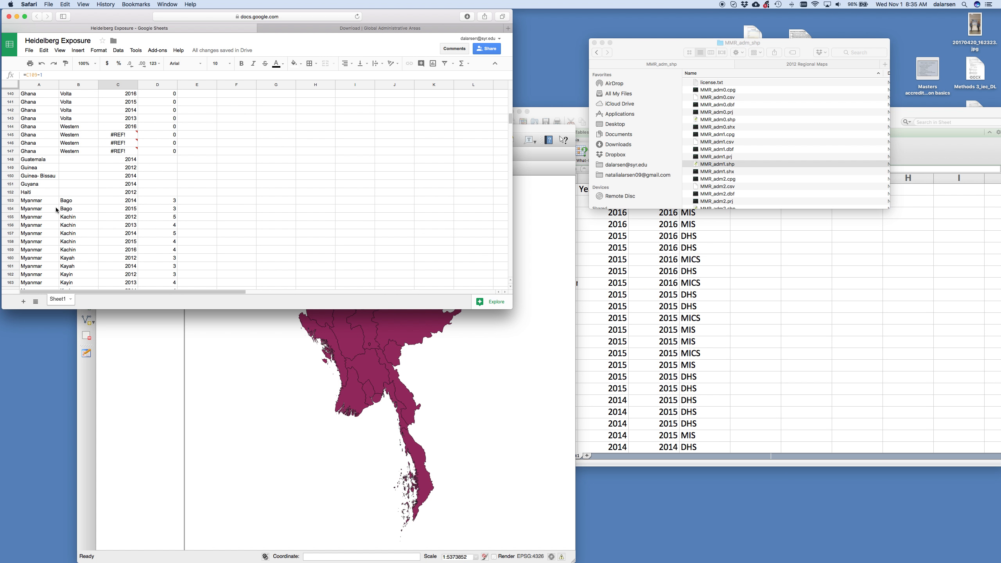
pyautogui.click(131, 204)
pyautogui.click(565, 203)
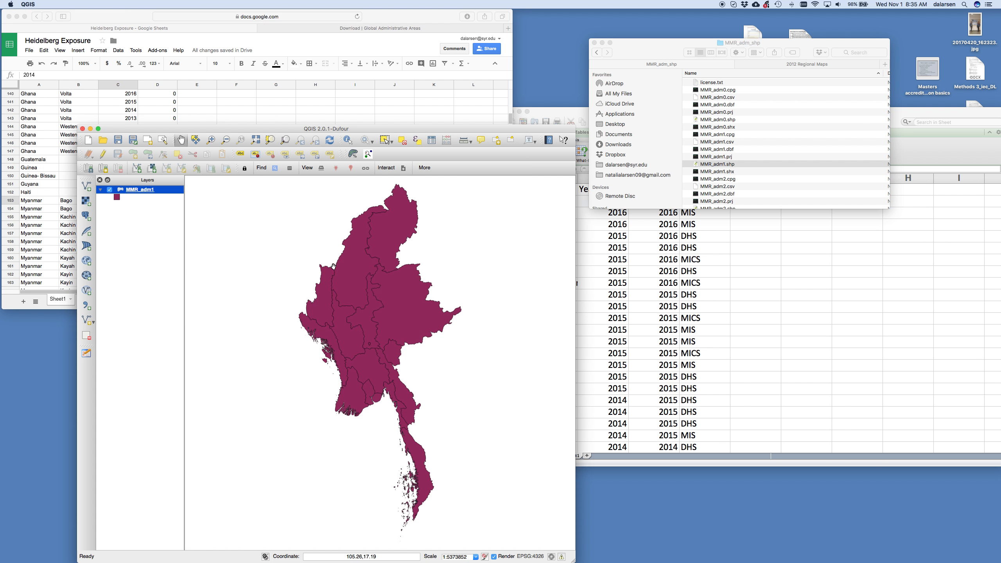
pyautogui.doubleClick(141, 189)
pyautogui.click(476, 289)
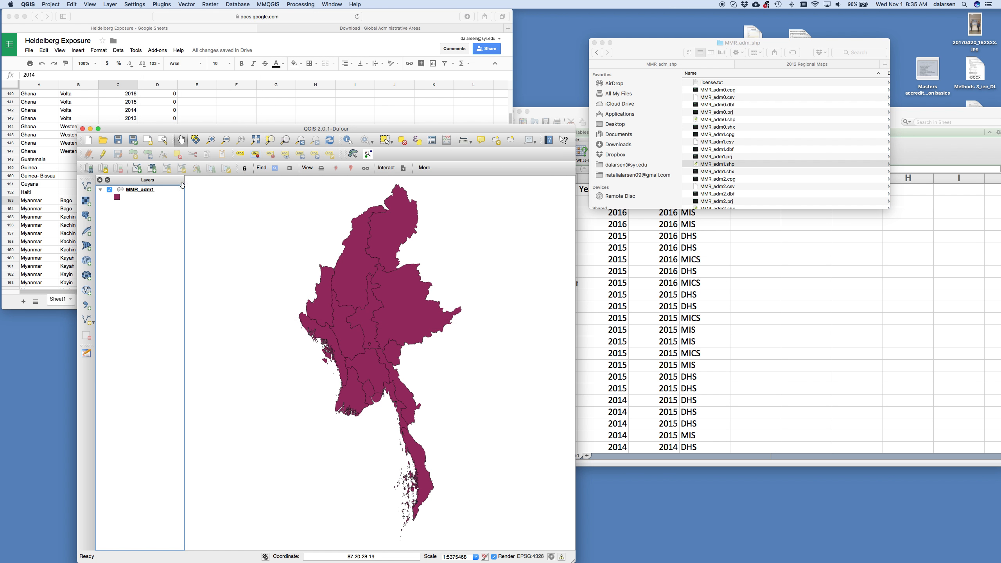
pyautogui.click(144, 189)
pyautogui.rightClick(147, 191)
pyautogui.click(202, 241)
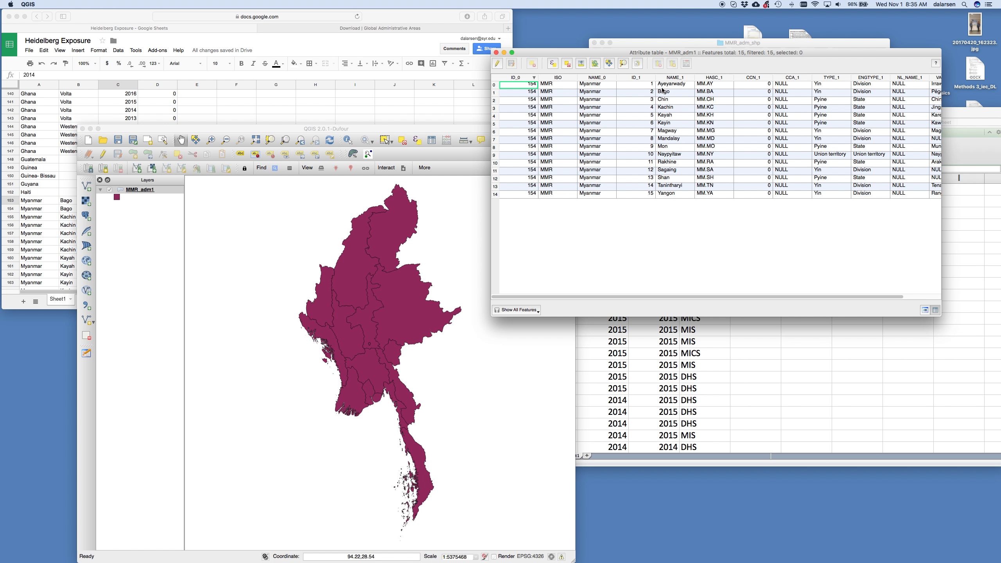
# - Return to the Heidelberg Exposure sheet and insert six empty rows above Myanmar's first Bago row
pyautogui.click(45, 203)
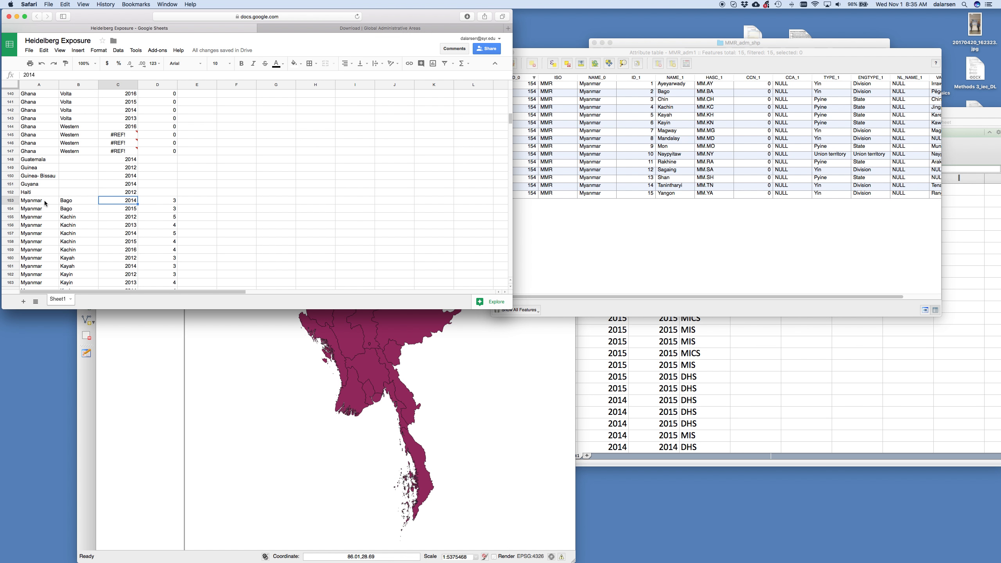
pyautogui.click(13, 201)
pyautogui.moveTo(13, 201)
pyautogui.mouseDown()
pyautogui.moveTo(7, 231)
pyautogui.moveTo(12, 194)
pyautogui.moveTo(13, 202)
pyautogui.mouseUp()
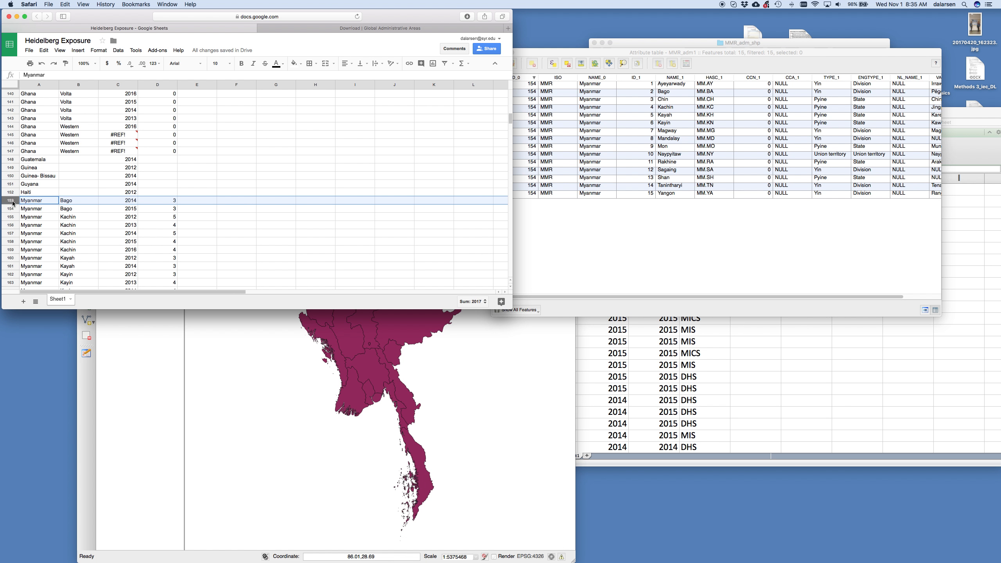
pyautogui.keyDown('shift'); pyautogui.click(10, 243); pyautogui.keyUp('shift')
pyautogui.rightClick(10, 243)
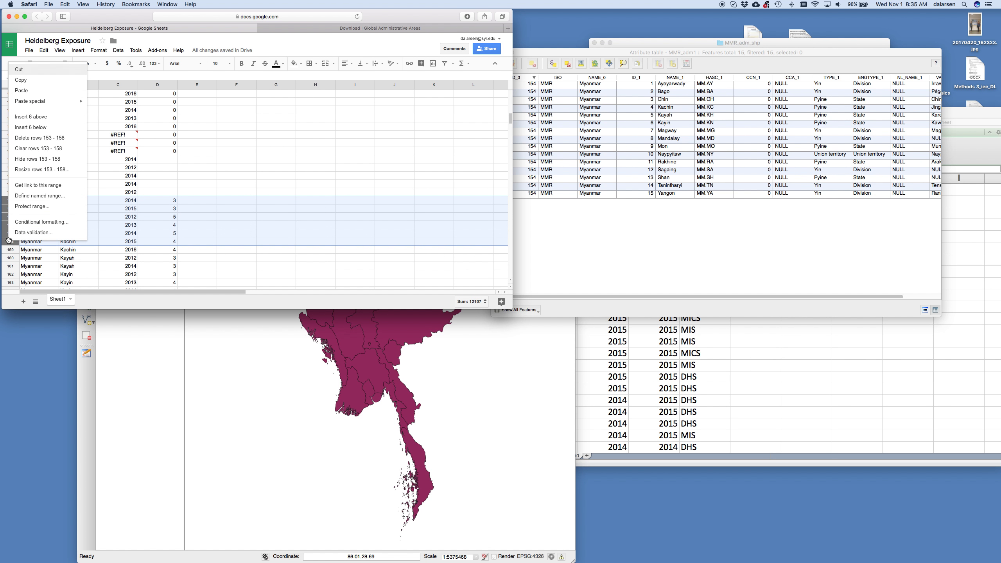
pyautogui.click(53, 116)
# - Enter Myanmar, Ayeyarwady, 2016 and 0 in the first of the new empty rows (row 153)
pyautogui.click(46, 200)
pyautogui.write('Myan')
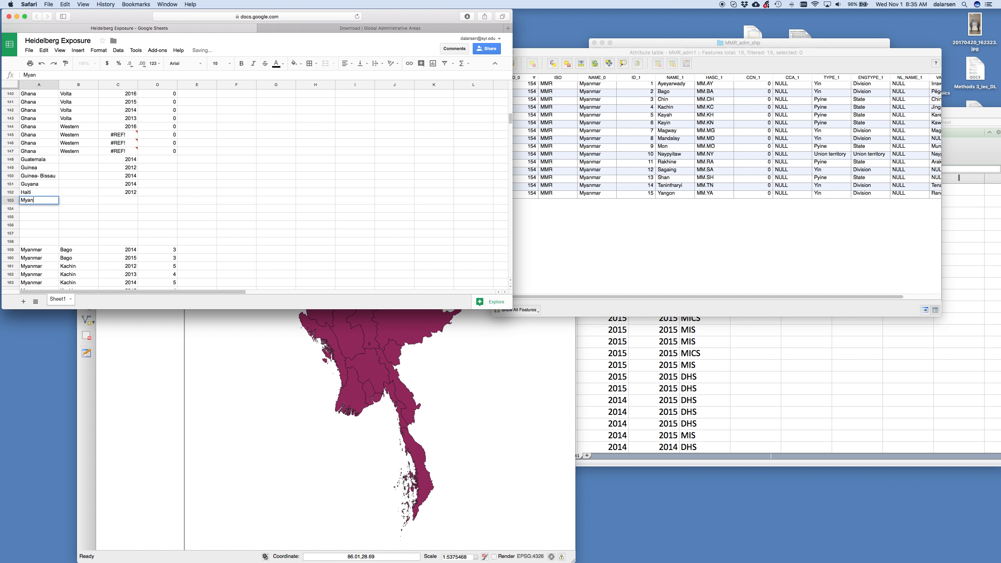
pyautogui.write('mar')
pyautogui.press('Tab')
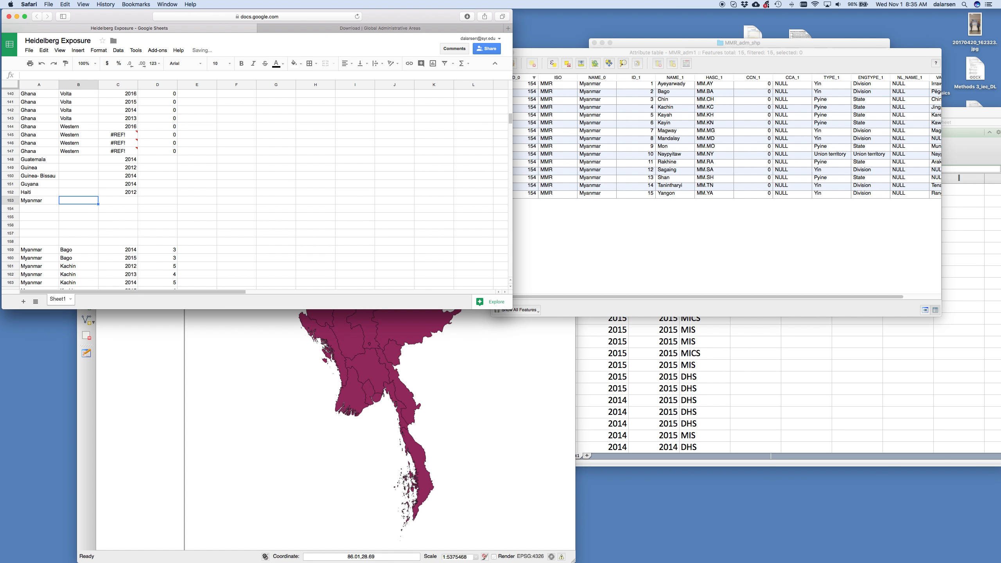
pyautogui.write('Ayeyarwady')
pyautogui.press('Tab')
pyautogui.write('2016')
pyautogui.press('Tab')
pyautogui.write('0')
pyautogui.press('Return')
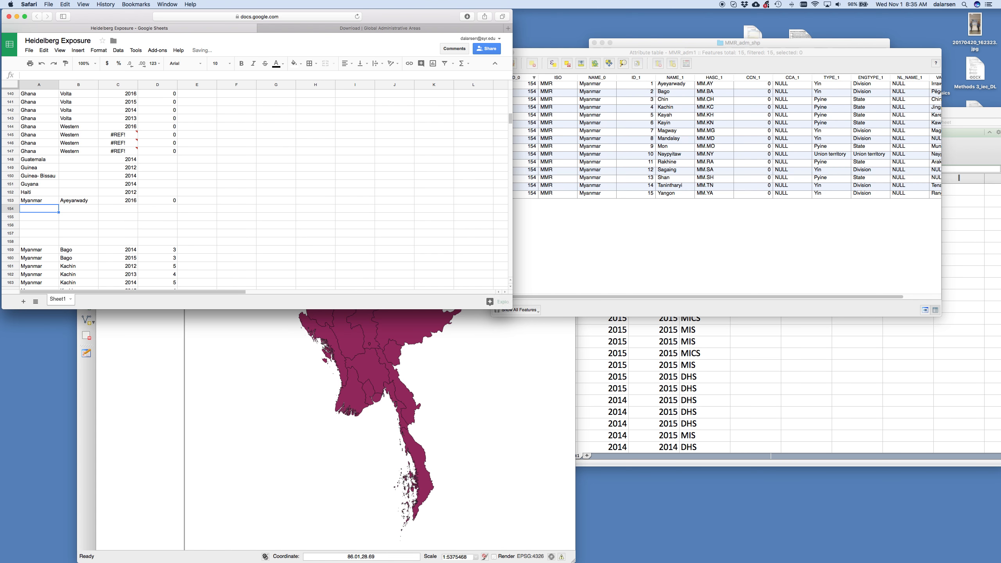
# - Copy the Myanmar Ayeyarwady 2016 row into the four rows below and set their years to 2015, 2014, 2013 and 2012
pyautogui.moveTo(55, 201); pyautogui.dragTo(177, 205)
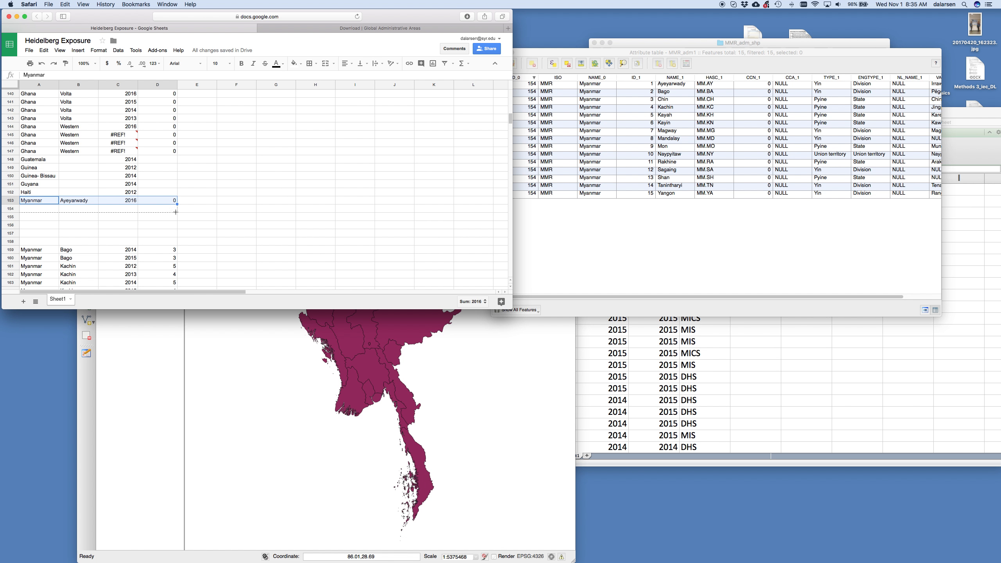
pyautogui.moveTo(174, 235); pyautogui.dragTo(173, 235)
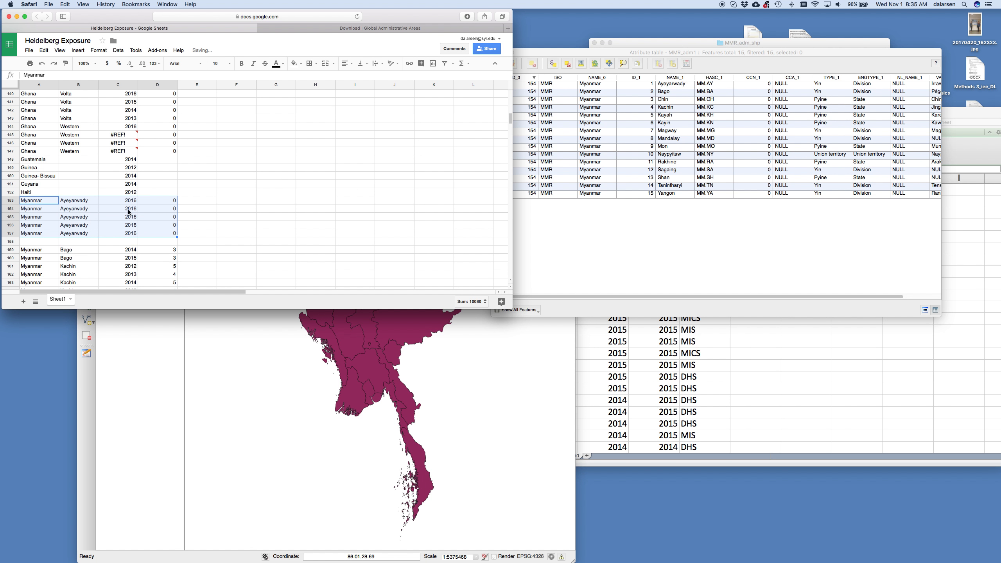
pyautogui.click(118, 208)
pyautogui.write('2015')
pyautogui.press('Return')
pyautogui.write('2014')
pyautogui.press('Return')
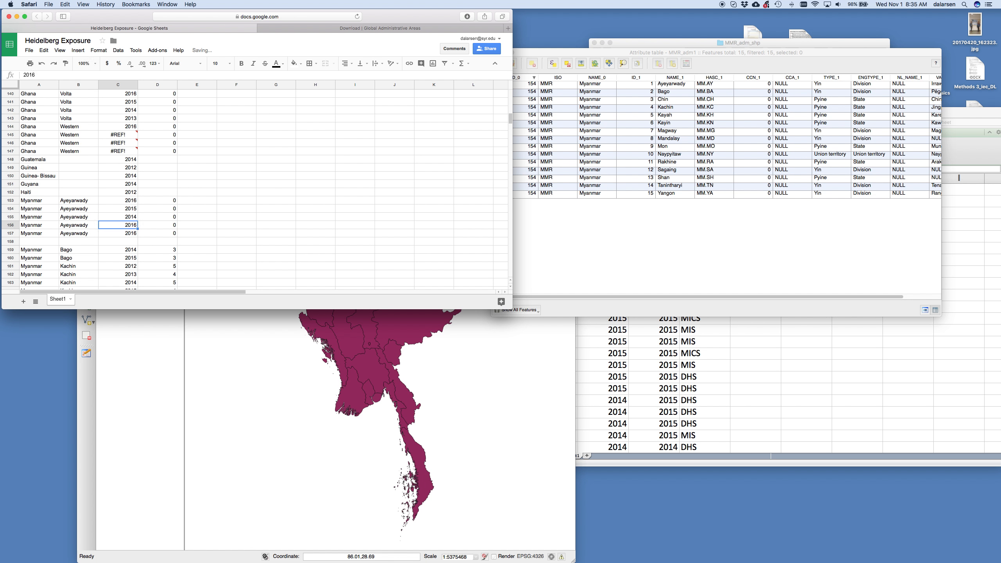
pyautogui.write('2013')
pyautogui.press('Return')
pyautogui.write('2012')
pyautogui.press('Return')
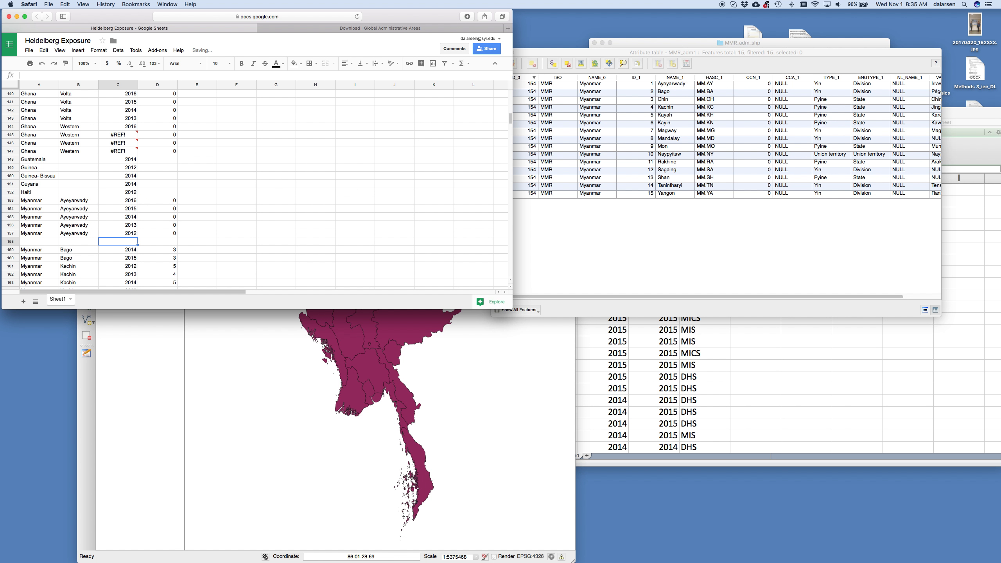
# - Move Myanmar's Bago 2015 row directly above its Bago 2014 row, leaving the empty row 158 above both
pyautogui.click(11, 241)
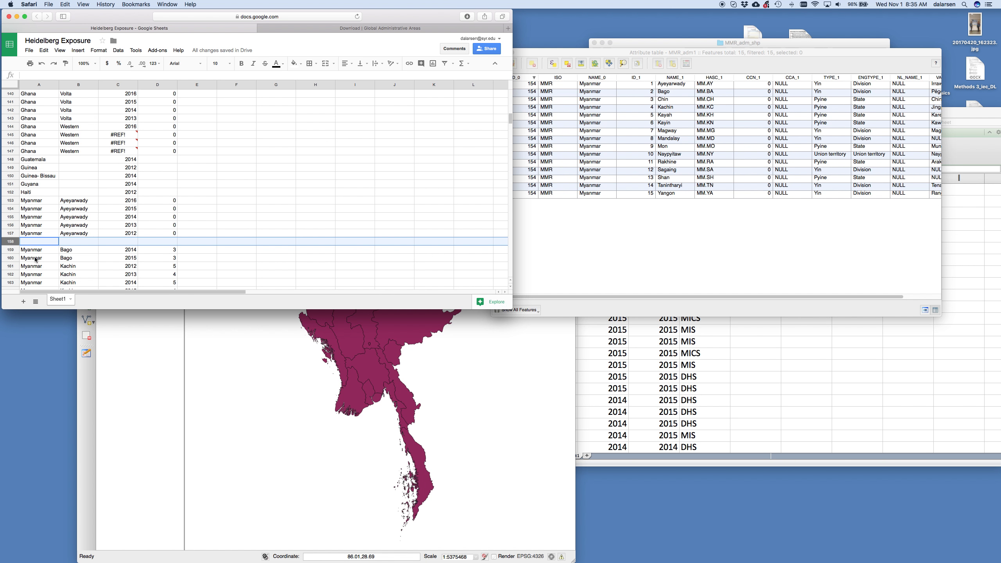
pyautogui.moveTo(11, 258); pyautogui.dragTo(34, 244)
pyautogui.click(16, 259)
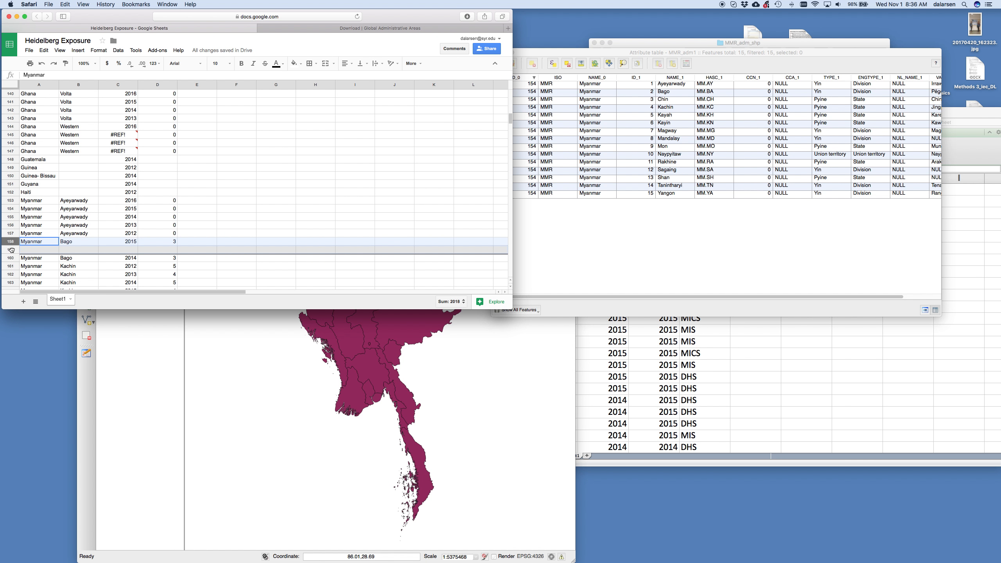
pyautogui.click(16, 249)
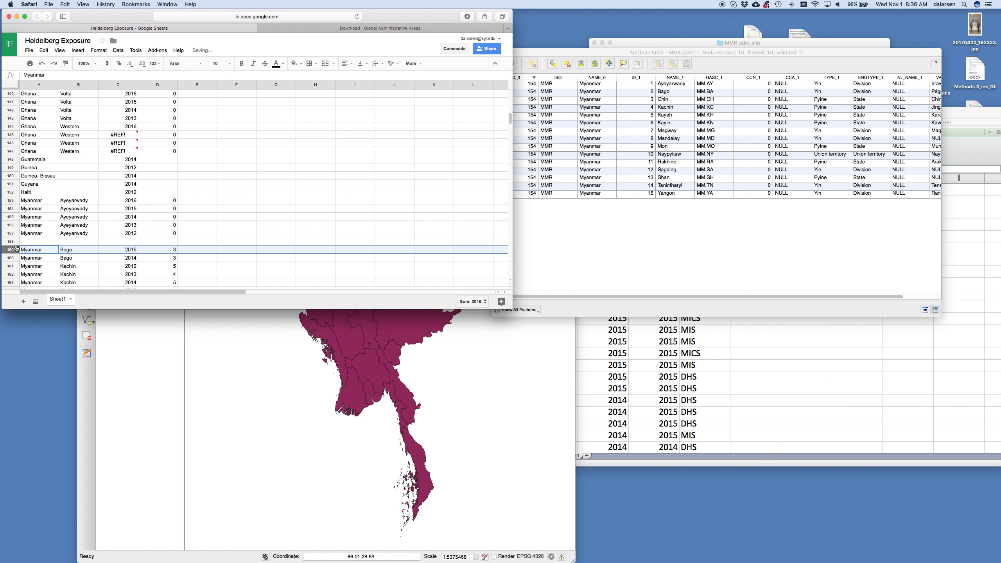
# - Copy the Bago 2015 row into the empty row 158 and change its year to 2016 and its exposure to 0
pyautogui.press('super+c')
pyautogui.click(10, 241)
pyautogui.press('super+v')
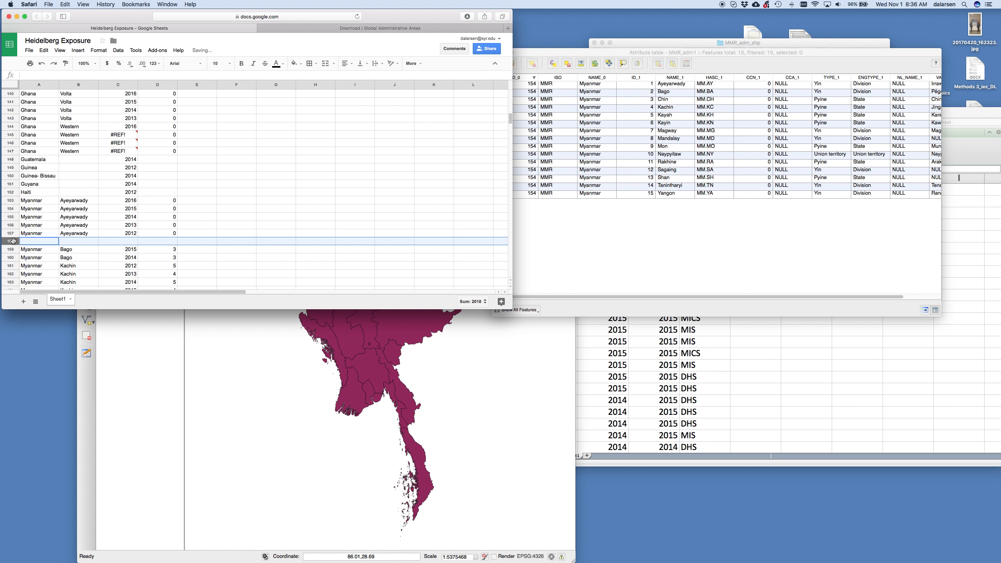
pyautogui.click(118, 242)
pyautogui.write('2016')
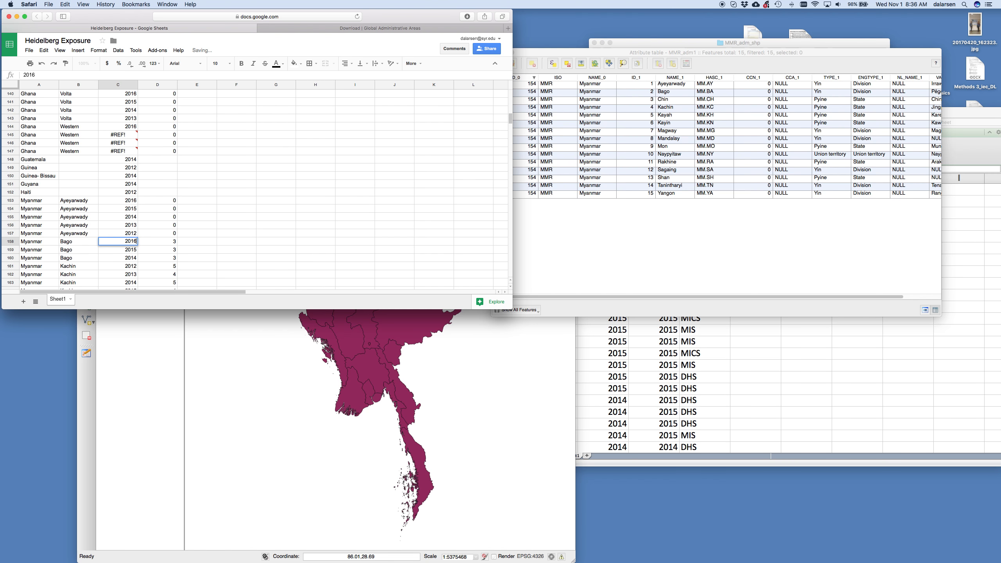
pyautogui.press('Tab')
pyautogui.write('0')
pyautogui.press('Return')
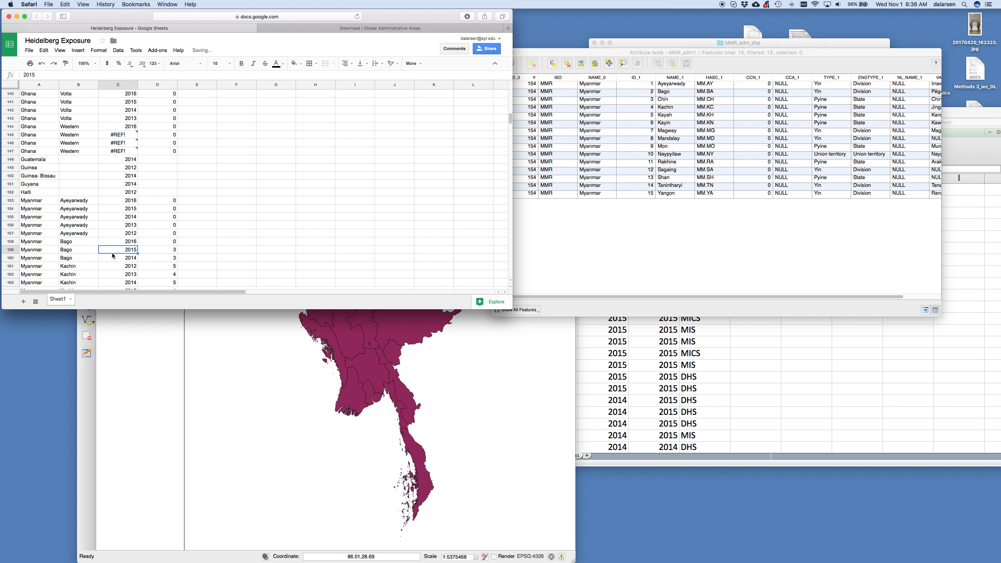
# - Insert two empty rows above Myanmar's first Kachin row
pyautogui.moveTo(14, 267); pyautogui.dragTo(14, 274)
pyautogui.rightClick(13, 274)
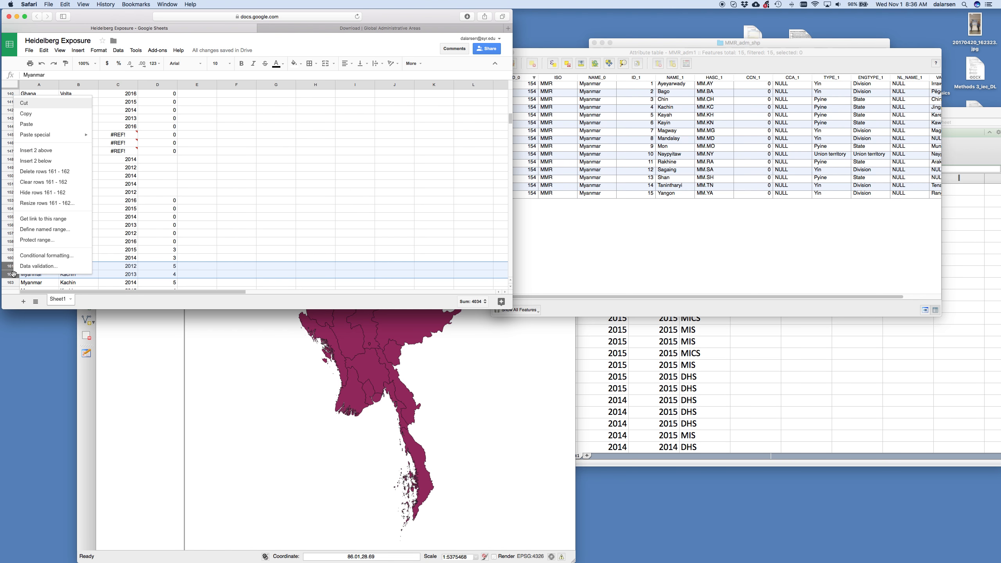
pyautogui.click(47, 167)
# - Enter Myanmar, Bago, 2013 and 0 in the first new empty row (row 161)
pyautogui.click(42, 263)
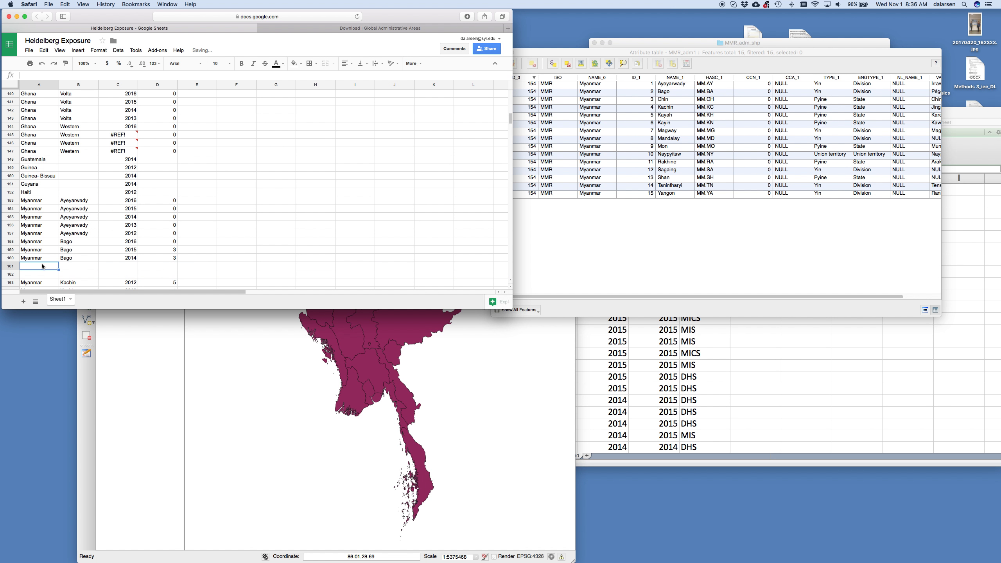
pyautogui.write('Myanmar')
pyautogui.press('Tab')
pyautogui.write('Bago')
pyautogui.press('Tab')
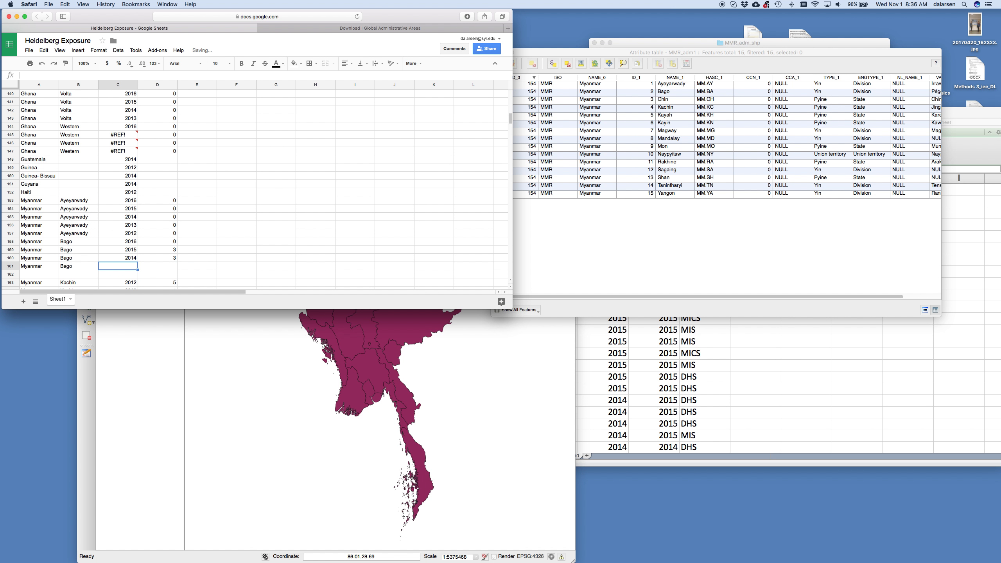
pyautogui.write('2013')
pyautogui.press('Tab')
pyautogui.write('0')
pyautogui.press('Return')
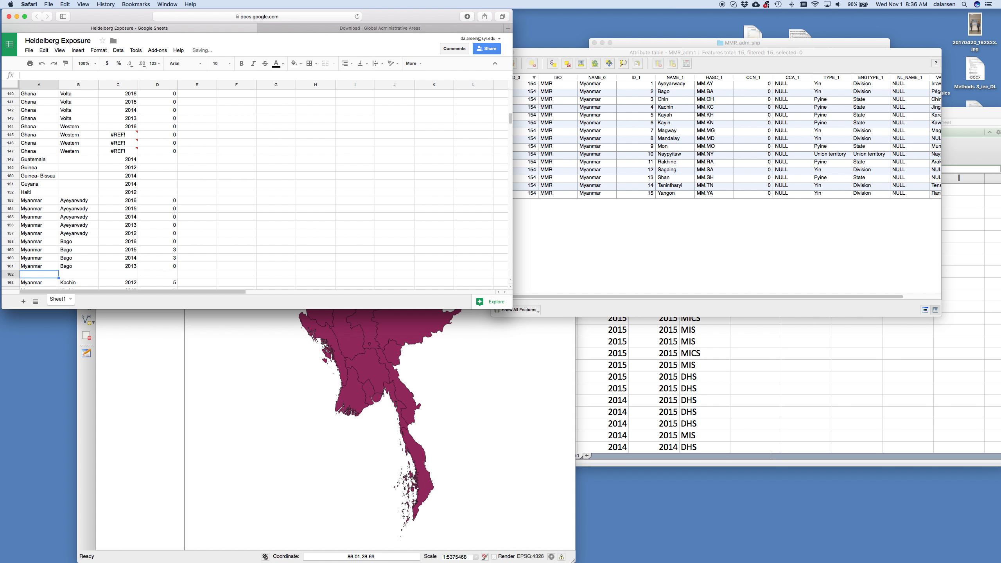
# - Enter Myanmar, Bago, 2012 and 0 in the remaining empty row (row 162)
pyautogui.write('Myanmar')
pyautogui.press('Tab')
pyautogui.write('Bago')
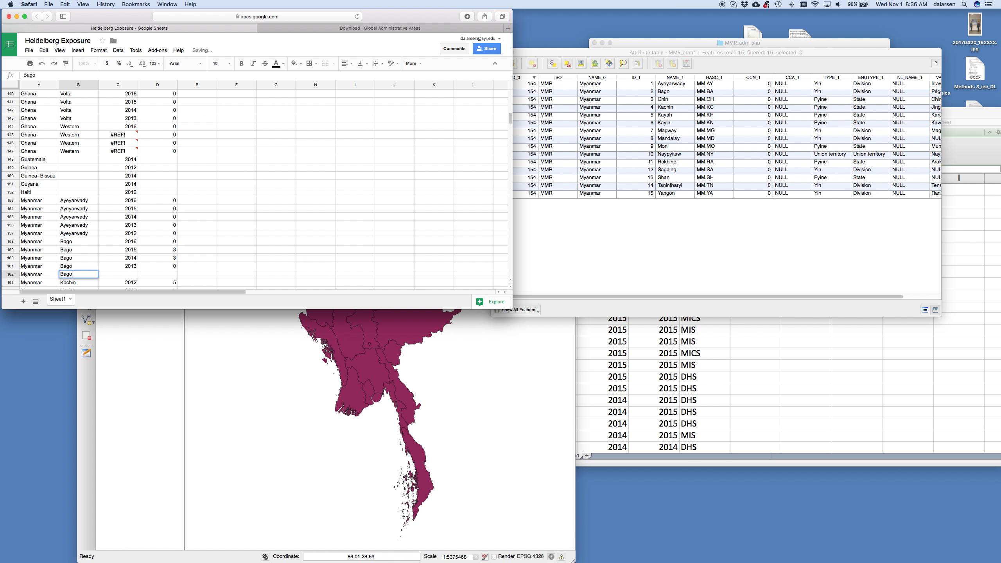
pyautogui.press('Tab')
pyautogui.write('2012')
pyautogui.press('Tab')
pyautogui.write('0')
pyautogui.press('Return')
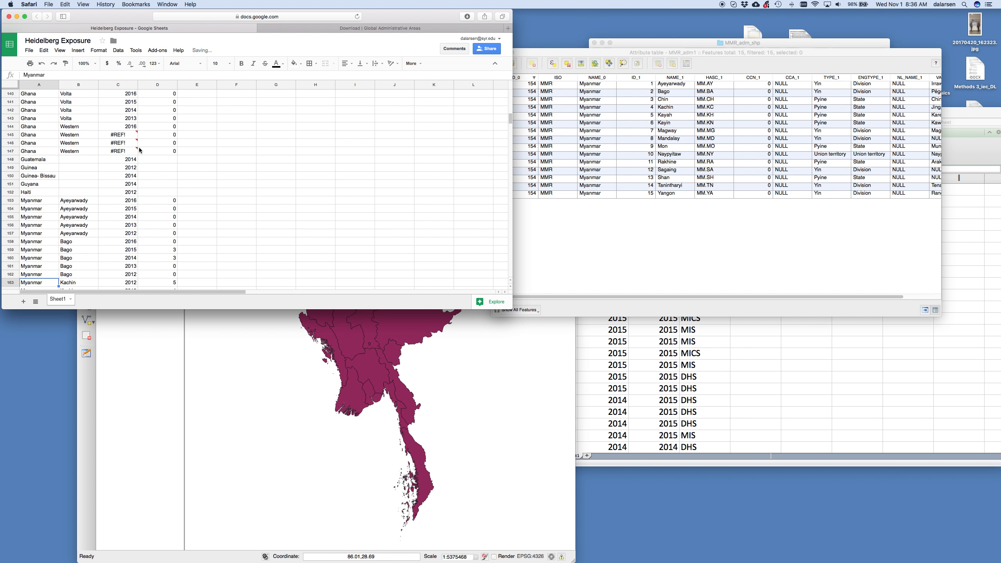
# - Sort the sheet by column C in Z to A order, then by column B and finally column A in A to Z order
pyautogui.click(129, 175)
pyautogui.click(118, 50)
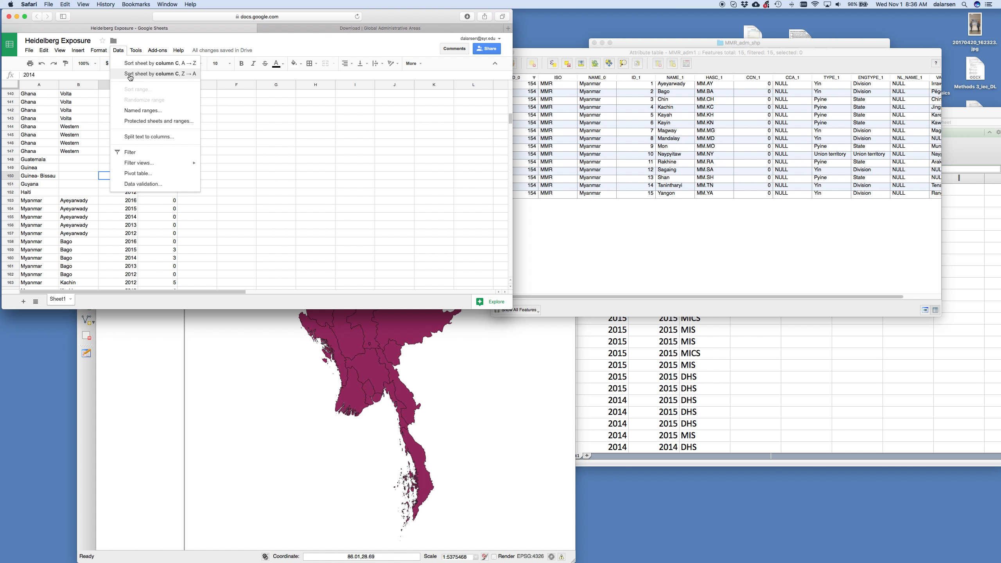
pyautogui.click(130, 75)
pyautogui.click(75, 207)
pyautogui.click(119, 50)
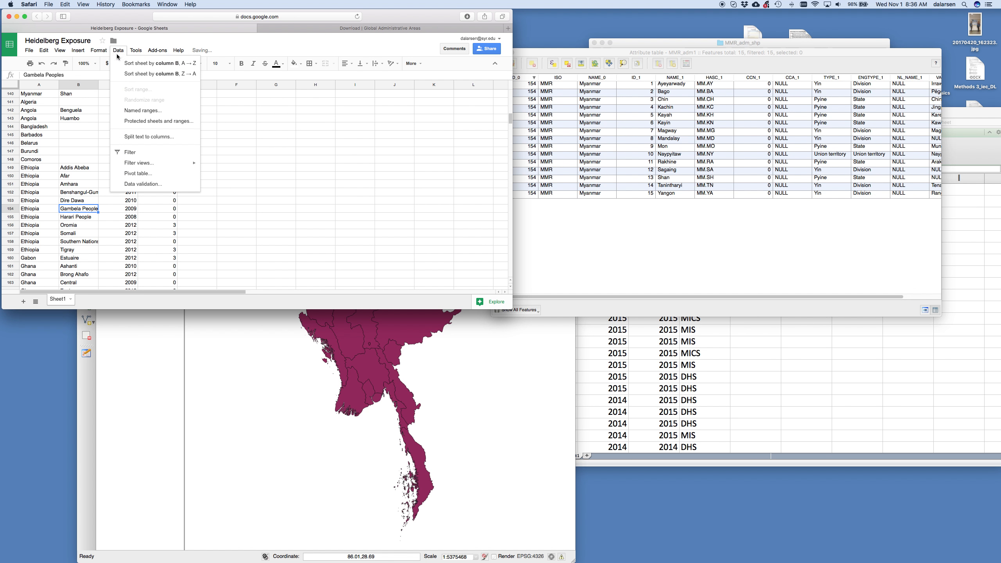
pyautogui.click(134, 64)
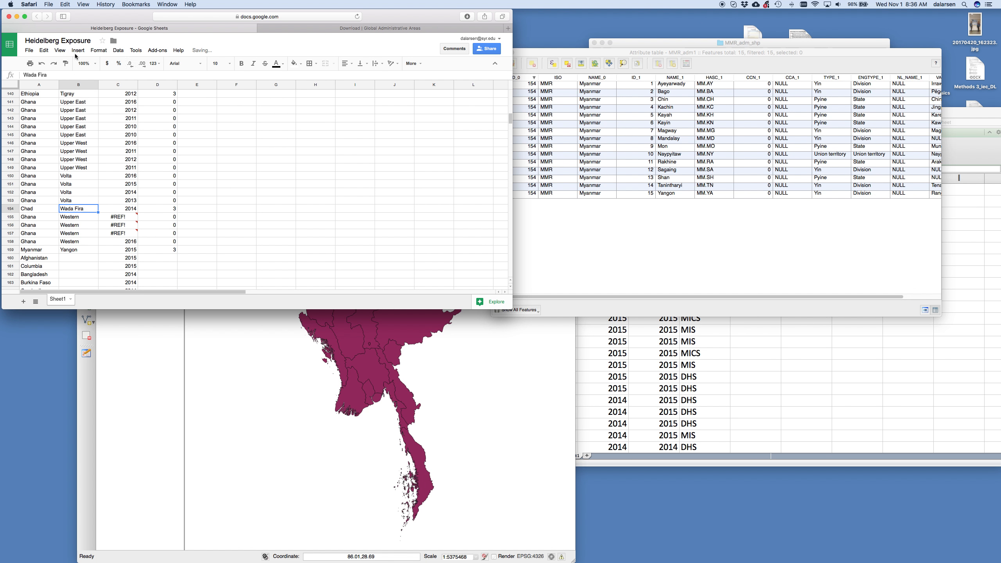
pyautogui.click(39, 141)
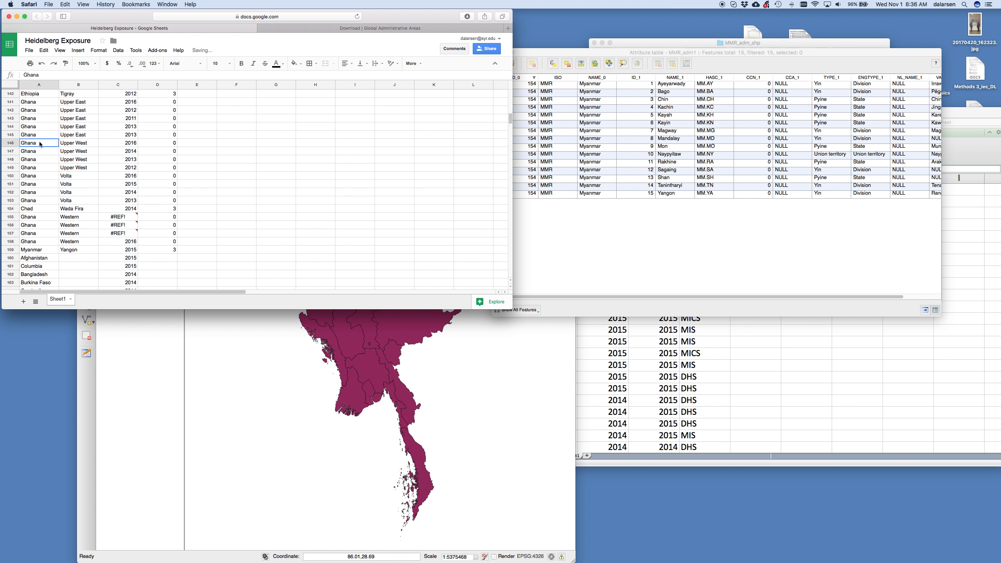
pyautogui.click(118, 50)
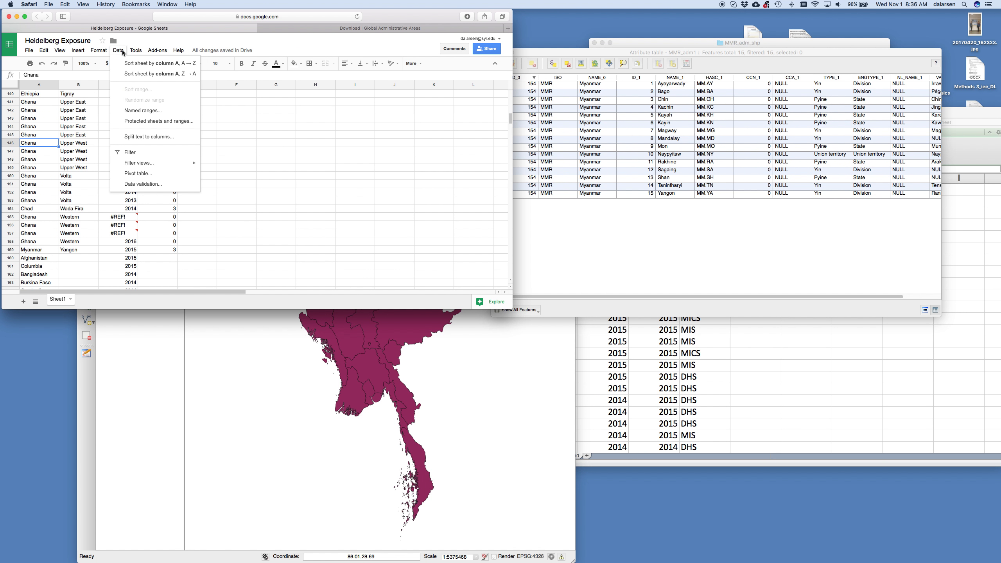
pyautogui.click(131, 62)
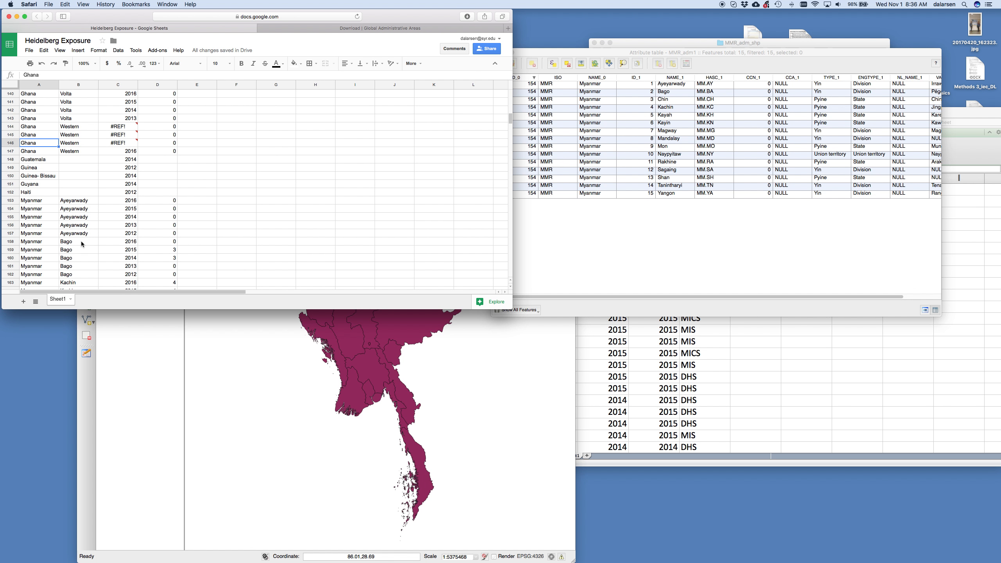
# - Insert five empty rows above Myanmar's Kachin 2016 row
pyautogui.click(131, 266)
pyautogui.scroll(-5, 122, 248)
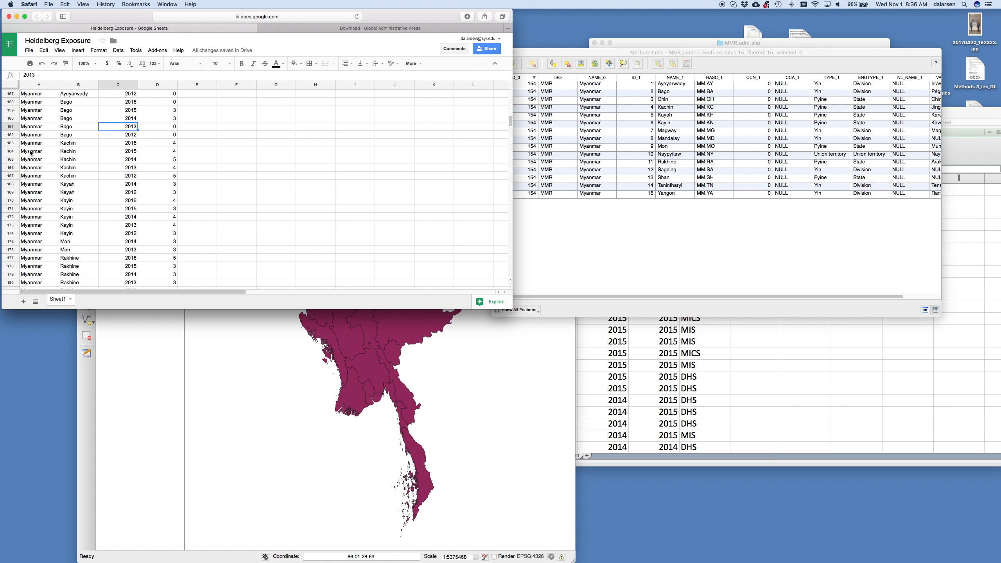
pyautogui.moveTo(10, 143); pyautogui.dragTo(10, 176)
pyautogui.rightClick(10, 176)
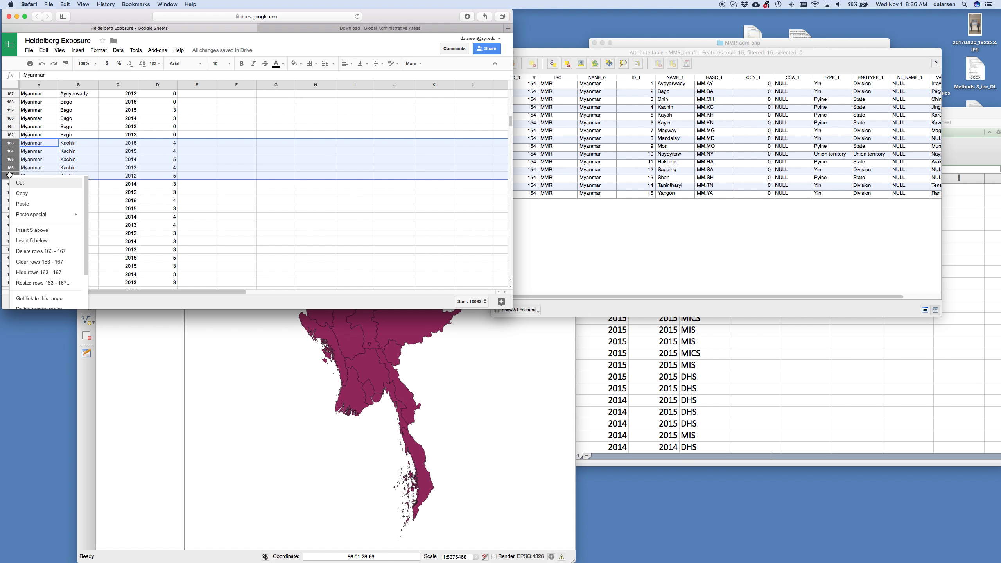
pyautogui.click(38, 229)
# - Enter Myanmar, Chin, 2016 and 0 in the first of the five empty rows (row 163)
pyautogui.click(37, 142)
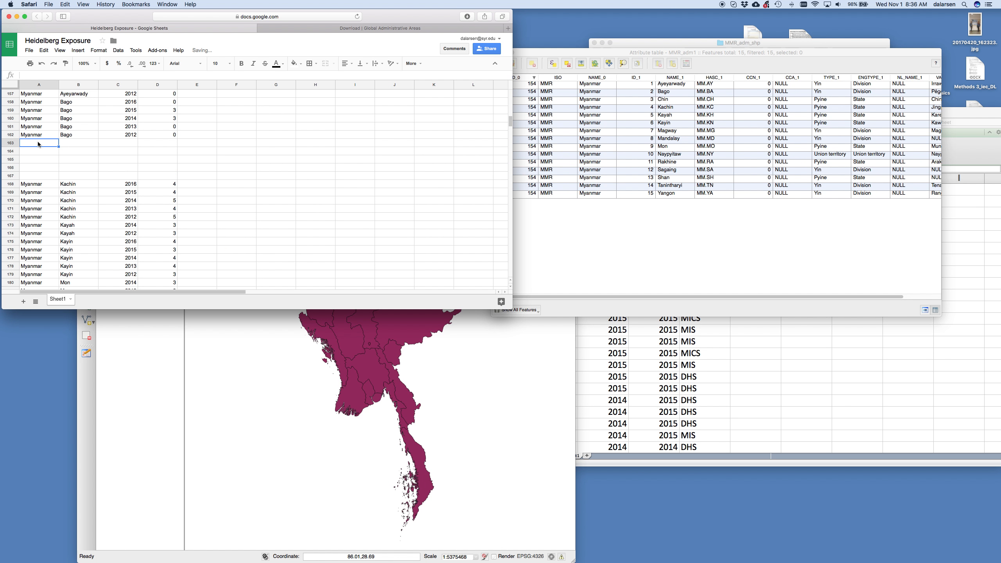
pyautogui.write('Myanmar')
pyautogui.press('Tab')
pyautogui.write('Chin')
pyautogui.press('Tab')
pyautogui.write('201')
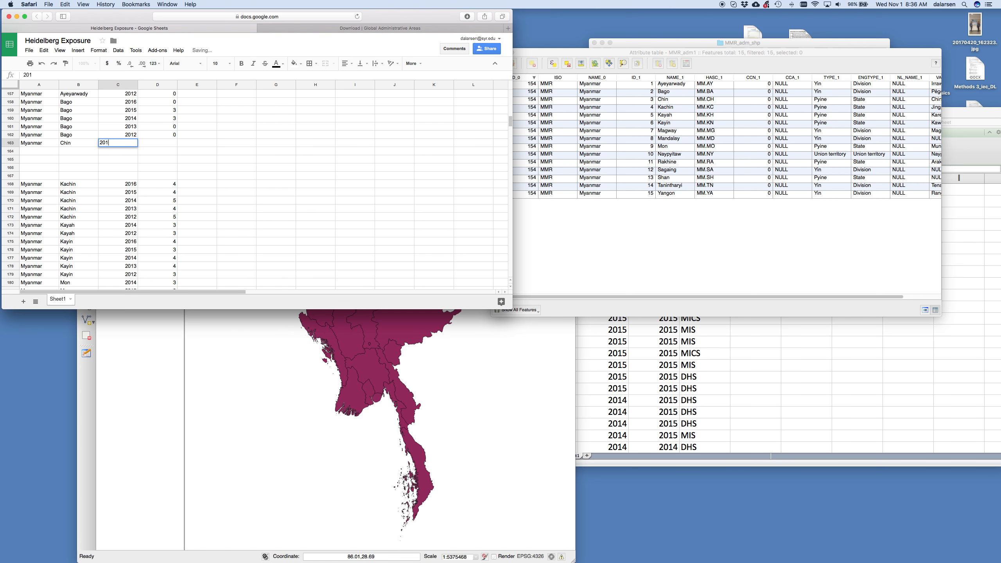
pyautogui.write('6')
pyautogui.press('Tab')
pyautogui.write('0')
pyautogui.press('Return')
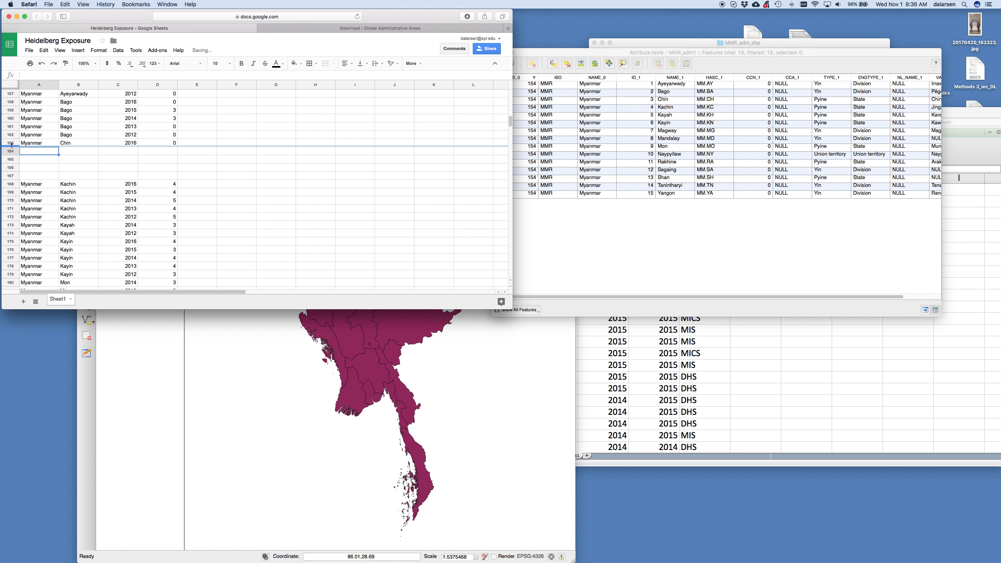
# - Copy the Myanmar Chin 2016 row into the four rows below and set their years to 2015, 2014, 2013 and 2012
pyautogui.click(11, 143)
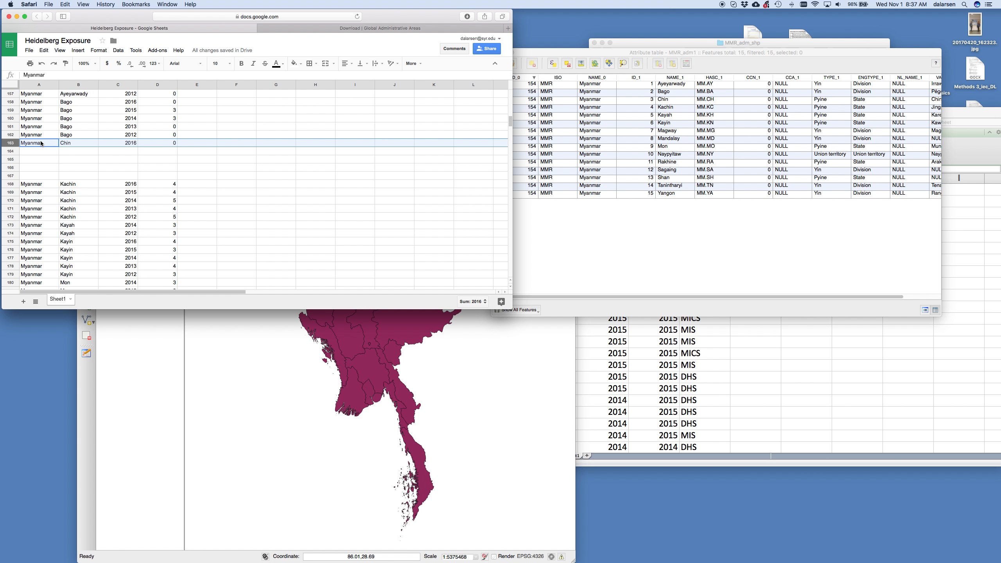
pyautogui.keyDown('shift'); pyautogui.click(163, 144); pyautogui.keyUp('shift')
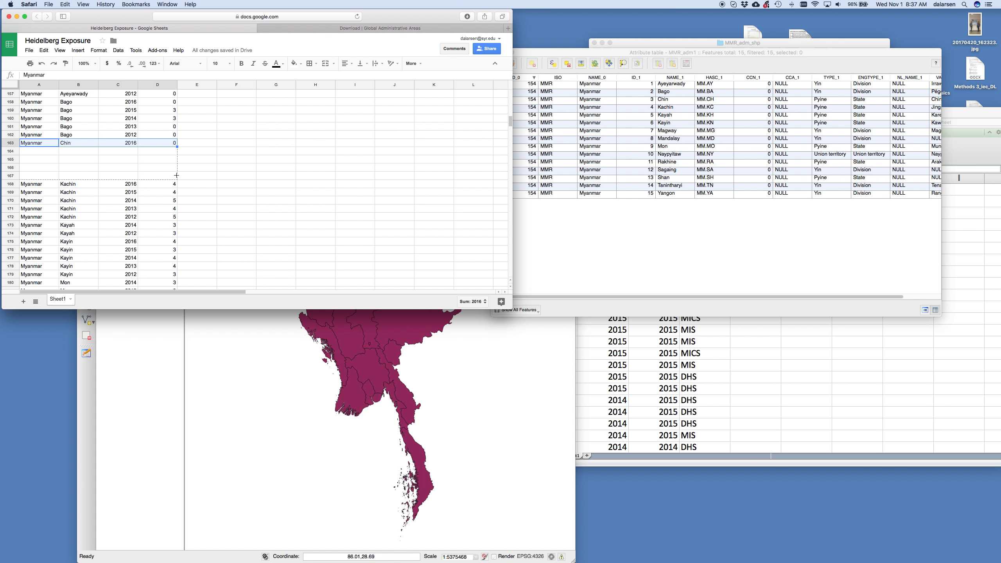
pyautogui.moveTo(176, 176); pyautogui.dragTo(177, 176)
pyautogui.click(131, 152)
pyautogui.write('2015')
pyautogui.press('Return')
pyautogui.write('201')
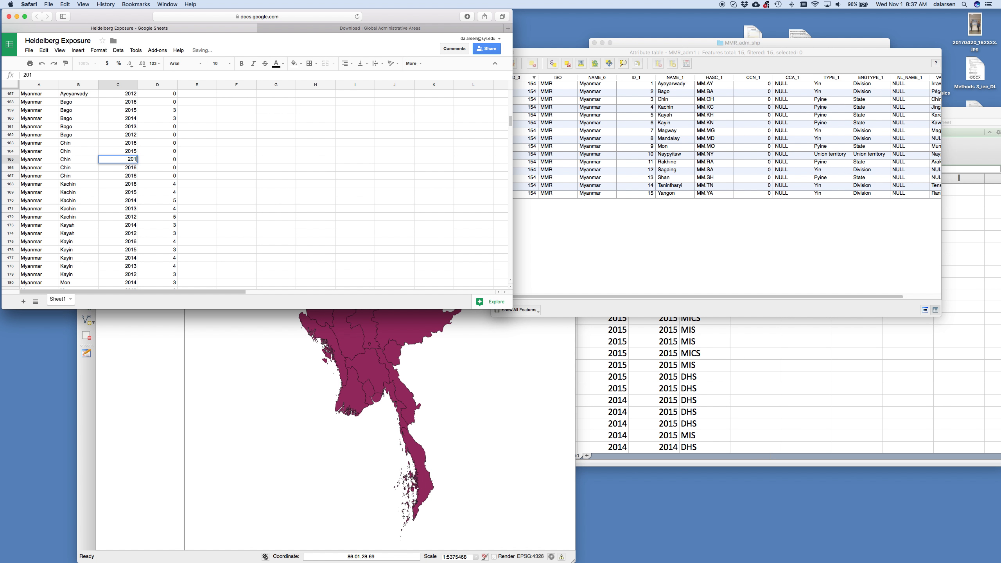
pyautogui.write('4')
pyautogui.press('Return')
pyautogui.write('2013')
pyautogui.press('Return')
pyautogui.write('2012')
pyautogui.press('Return')
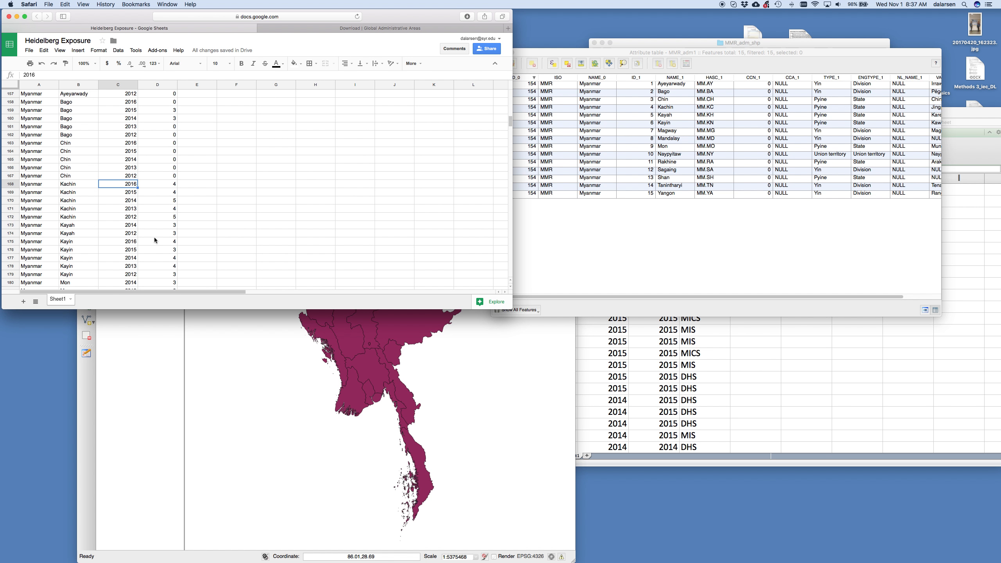
# - Insert two empty rows above Myanmar's Kayah 2014 row
pyautogui.press('Down')
pyautogui.press('Down')
pyautogui.press('Down')
pyautogui.press('Down')
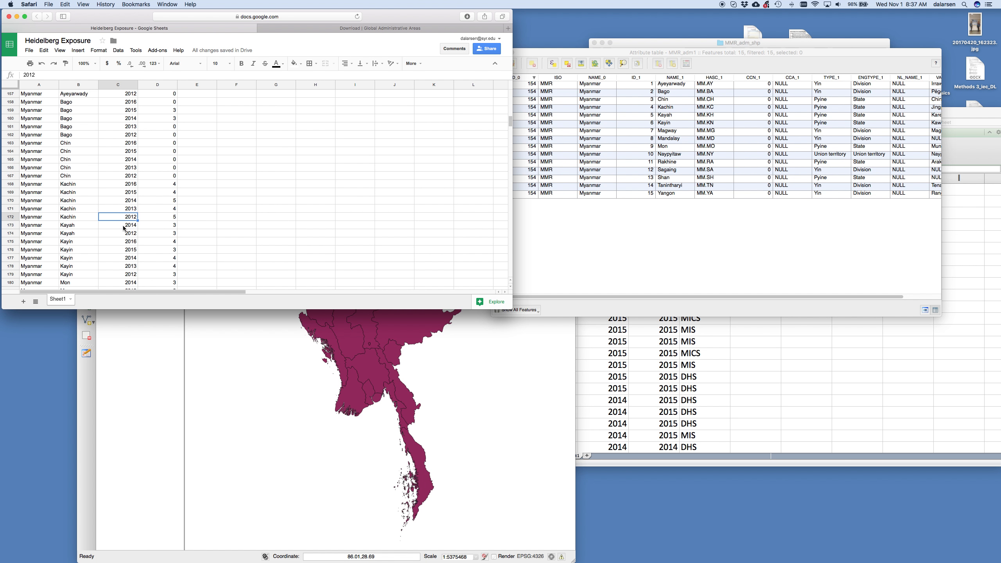
pyautogui.click(9, 225)
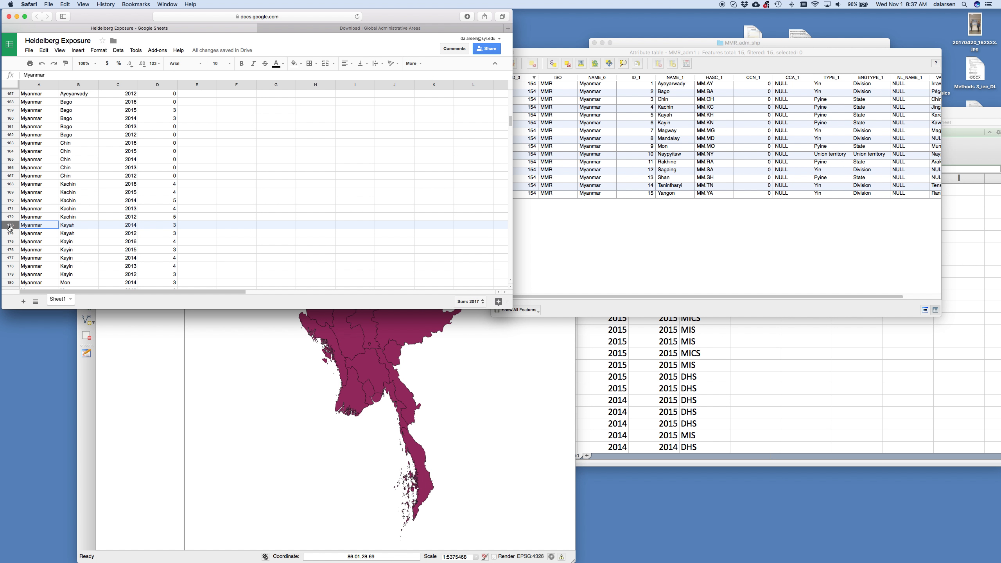
pyautogui.keyDown('shift'); pyautogui.click(9, 233); pyautogui.keyUp('shift')
pyautogui.rightClick(9, 233)
pyautogui.click(51, 118)
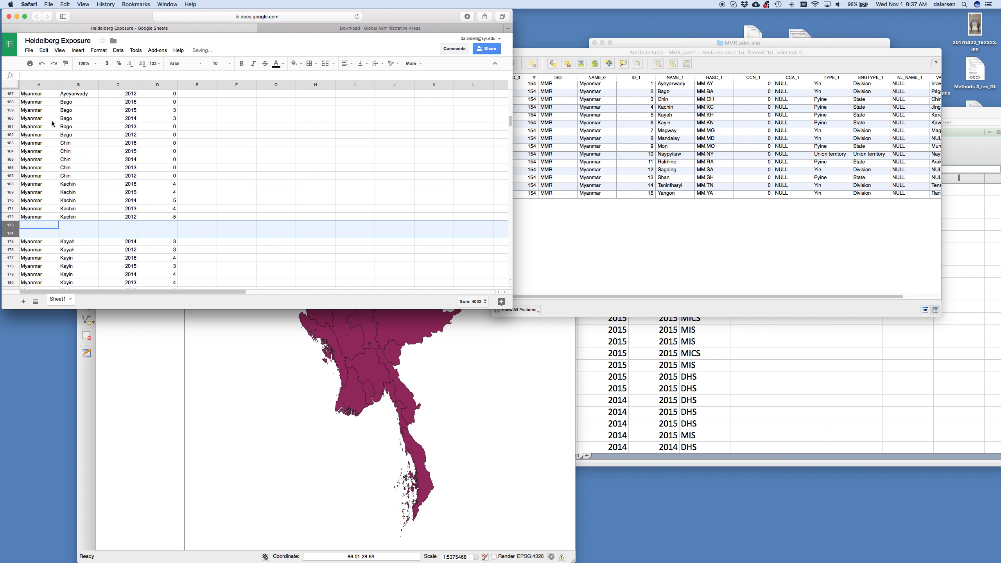
# - Insert an empty row above Myanmar's Kayah 2012 row
pyautogui.click(9, 251)
pyautogui.rightClick(9, 251)
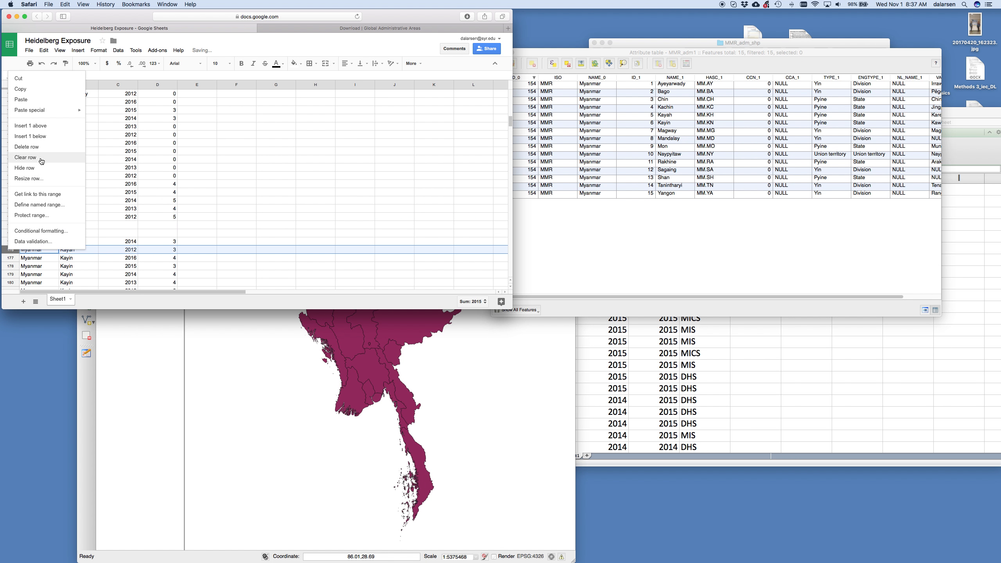
pyautogui.click(46, 126)
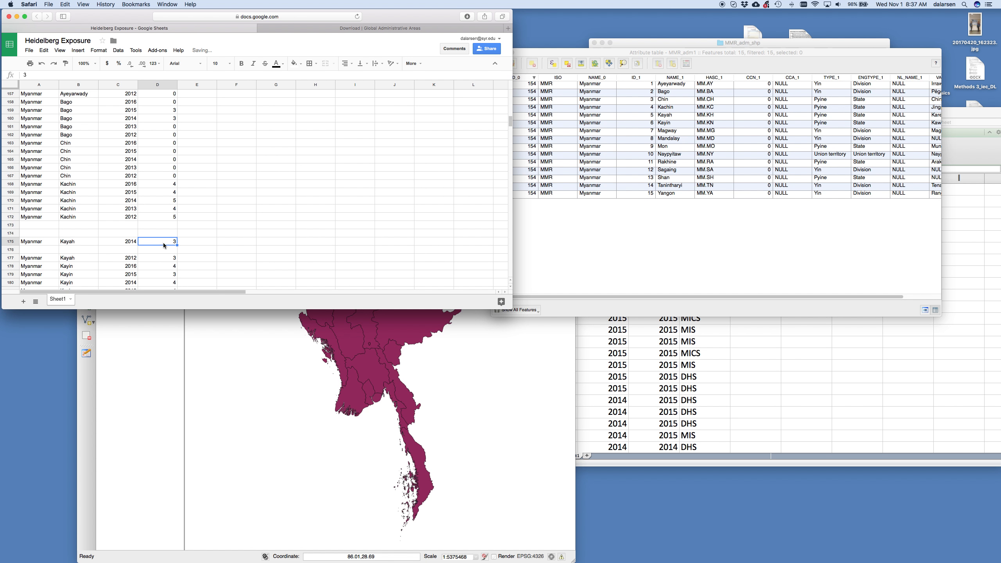
# - Fill Myanmar and Kayah into the three empty rows around the Kayah 2014 row (rows 173, 174 and 176)
pyautogui.moveTo(48, 241); pyautogui.dragTo(174, 244)
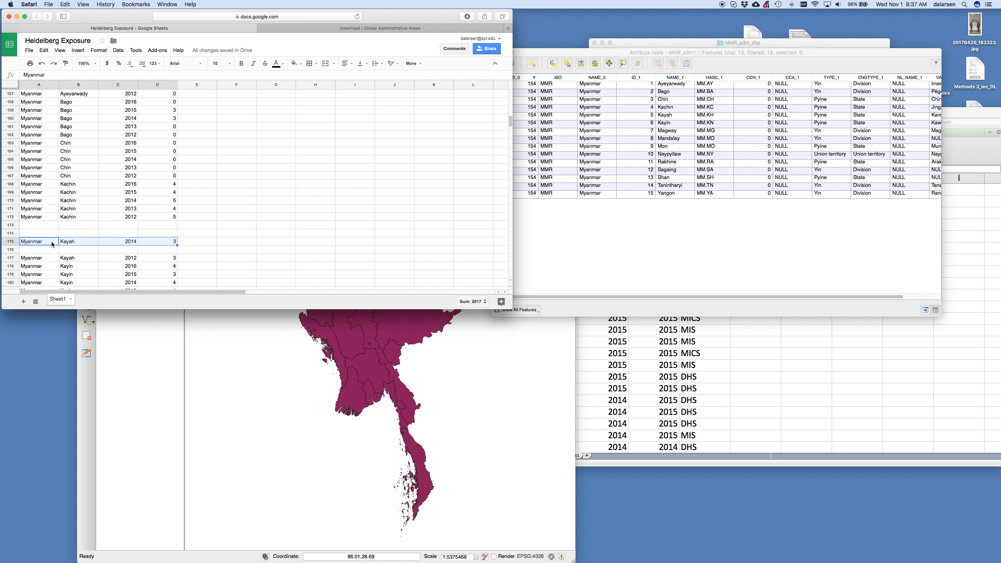
pyautogui.moveTo(52, 241); pyautogui.dragTo(96, 249)
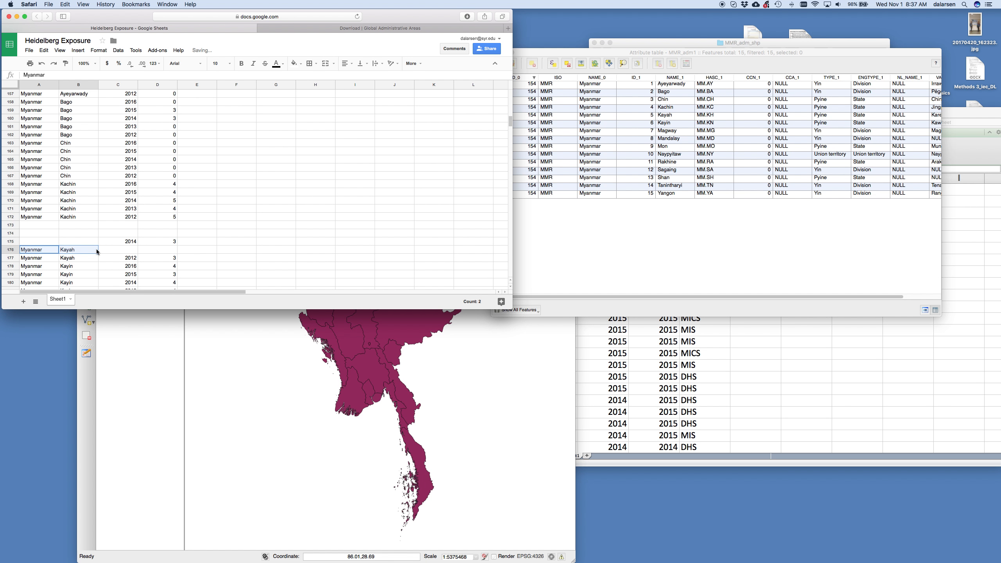
pyautogui.click(48, 218)
pyautogui.click(42, 250)
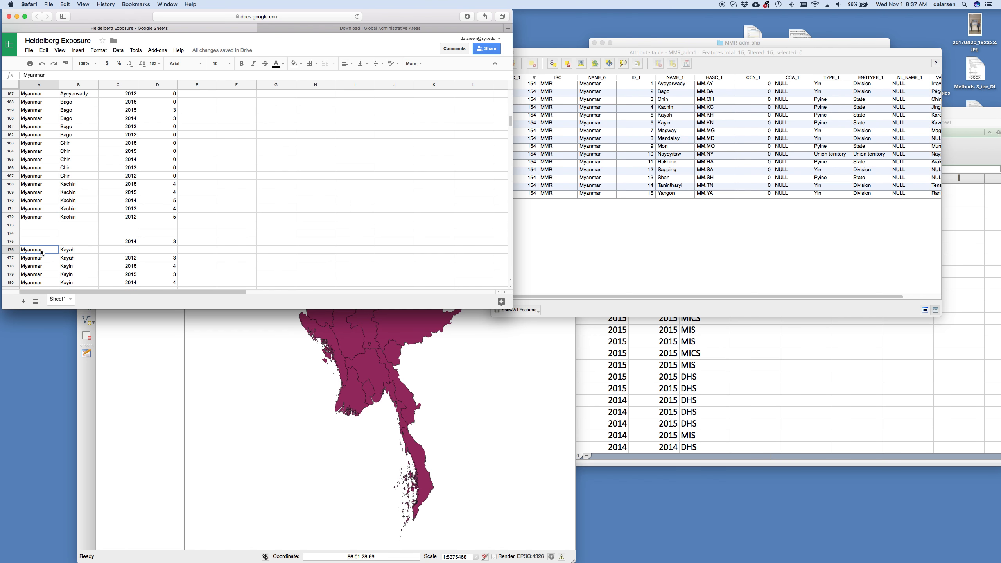
pyautogui.keyDown('shift'); pyautogui.click(64, 253); pyautogui.keyUp('shift')
pyautogui.moveTo(47, 246); pyautogui.dragTo(97, 252)
# - Enter the years 2016, 2015 and 2013 in the Kayah rows that lack a year
pyautogui.click(126, 225)
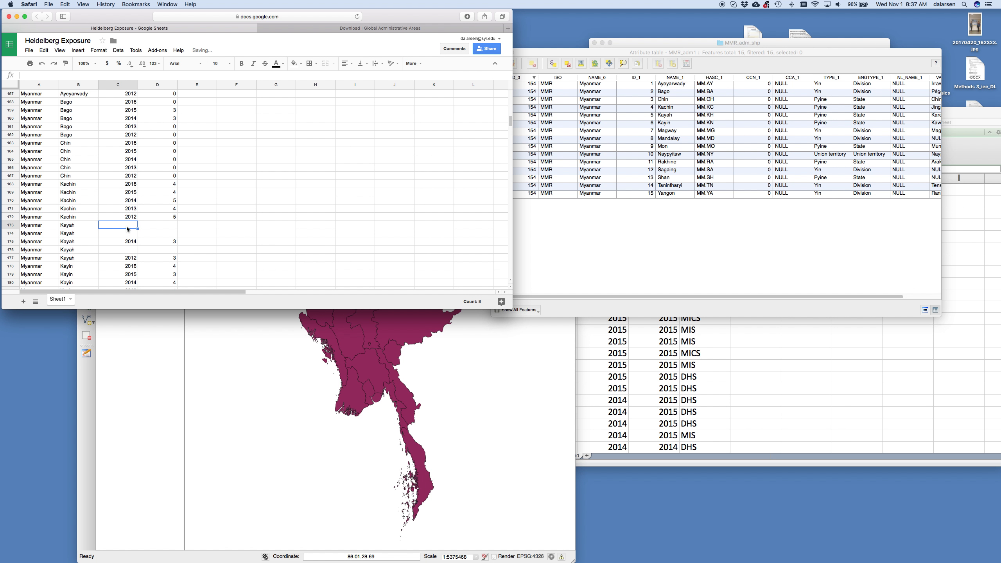
pyautogui.write('2016')
pyautogui.press('Return')
pyautogui.write('2015')
pyautogui.press('Return')
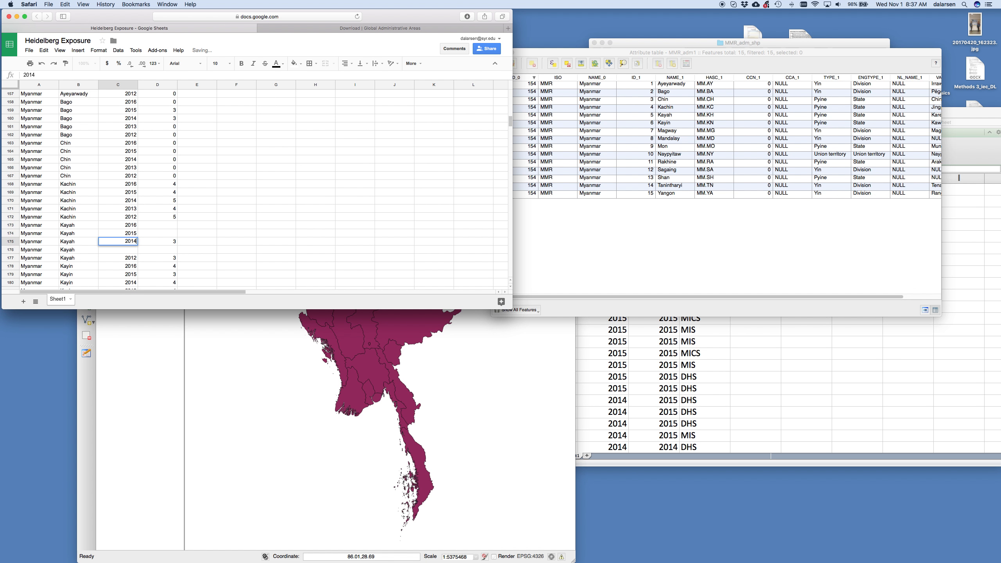
pyautogui.press('Down')
pyautogui.write('2013')
pyautogui.press('Return')
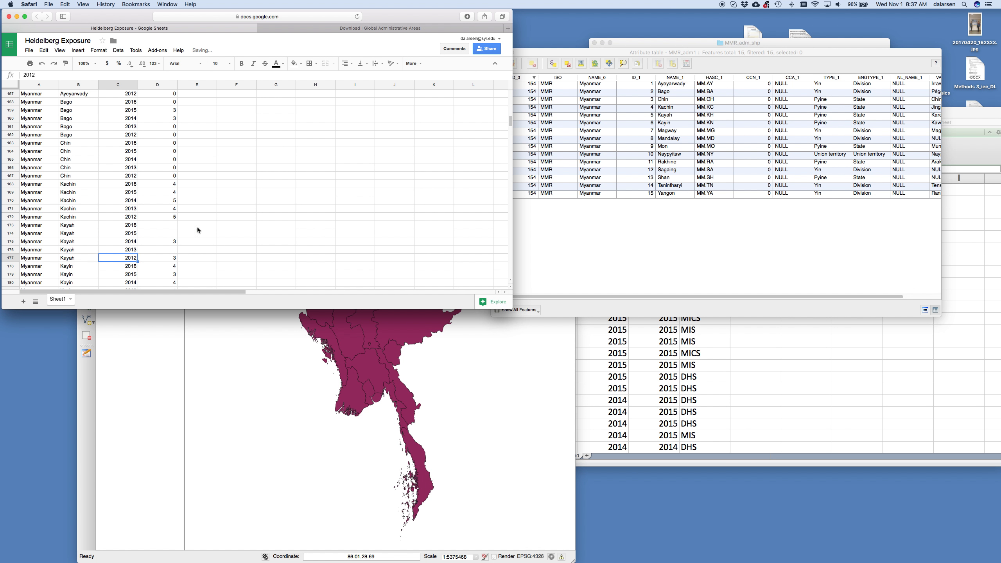
# - Set the exposure value to 0 for Kayah 2016 and Kayah 2015
pyautogui.click(167, 227)
pyautogui.write('0')
pyautogui.press('Return')
pyautogui.write('0')
pyautogui.press('Return')
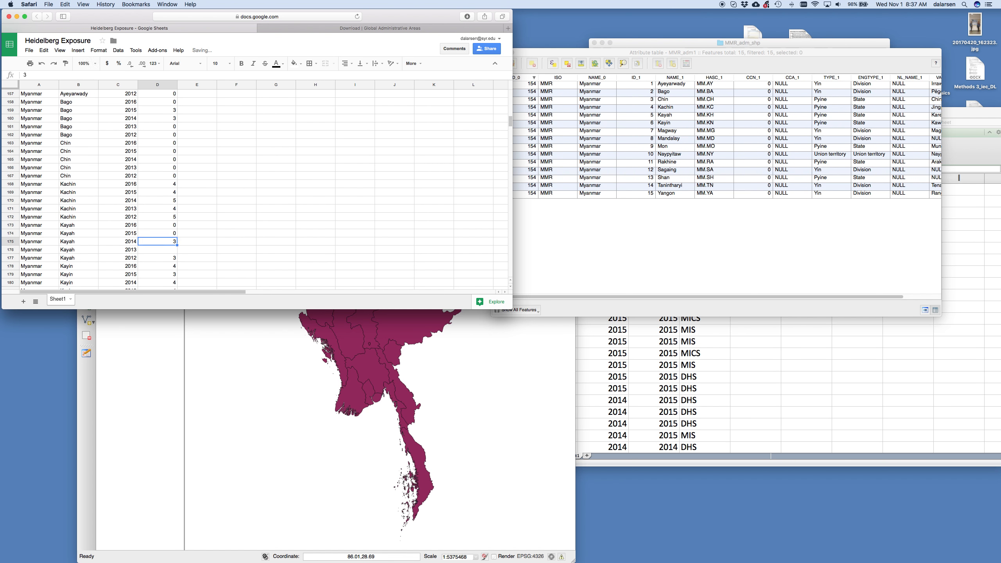
pyautogui.write('0')
pyautogui.press('Return')
pyautogui.write('0')
pyautogui.press('Return')
pyautogui.press('super+z')
pyautogui.press('super+z')
# - Set the exposure value to 0 for Kayah 2013
pyautogui.click(163, 252)
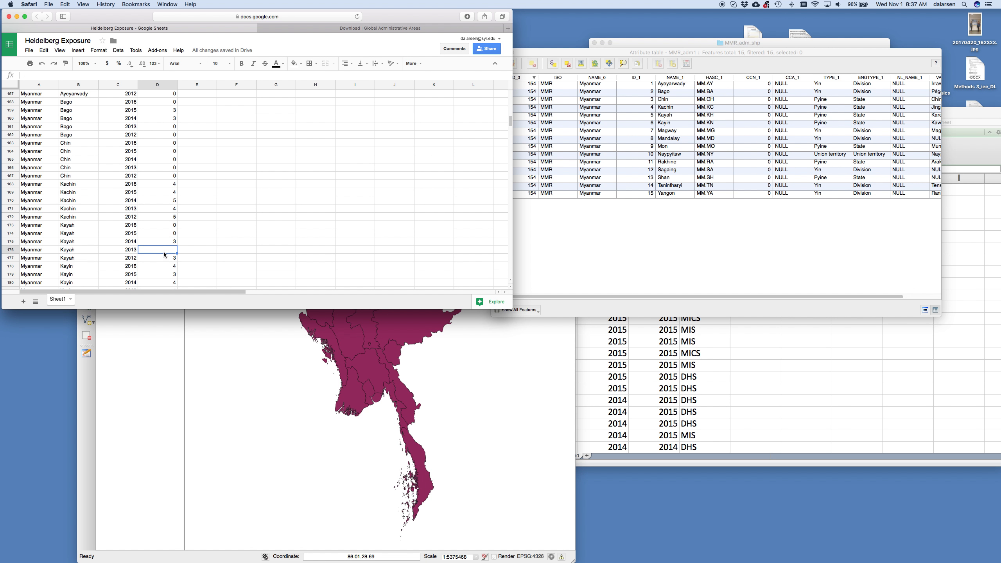
pyautogui.write('0')
pyautogui.press('Return')
# - Insert five empty rows above Myanmar's Mon 2014 row
pyautogui.scroll(-5, 89, 271)
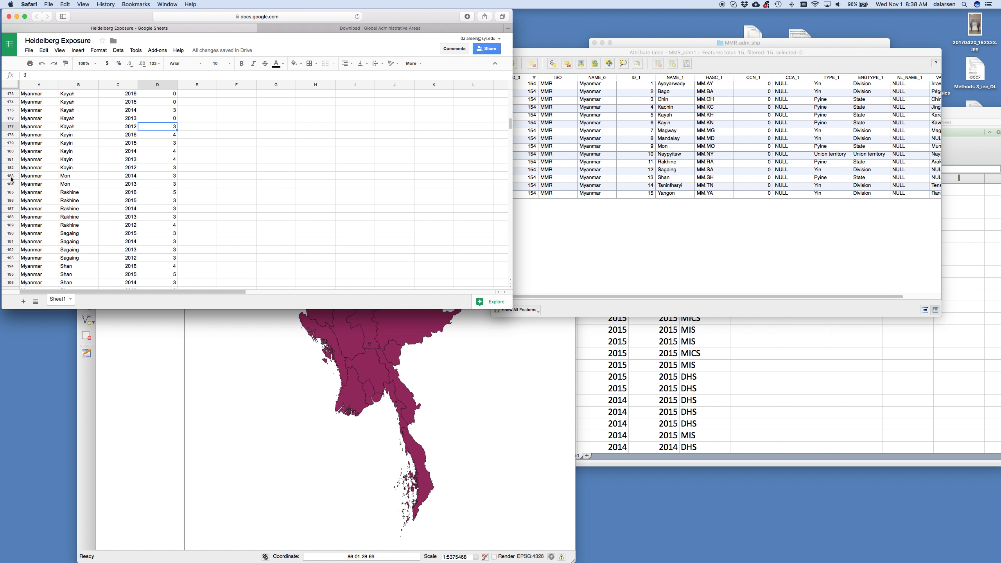
pyautogui.moveTo(11, 176); pyautogui.dragTo(9, 210)
pyautogui.rightClick(9, 209)
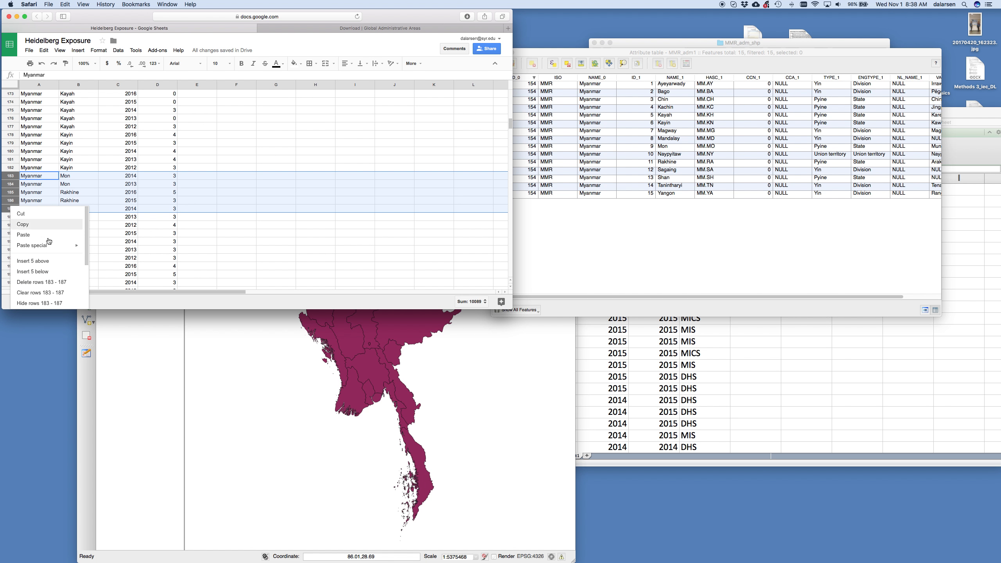
pyautogui.click(39, 262)
# - Enter Myanmar, Magway, 2016 and 0 in the first of the five empty rows (row 183)
pyautogui.click(36, 175)
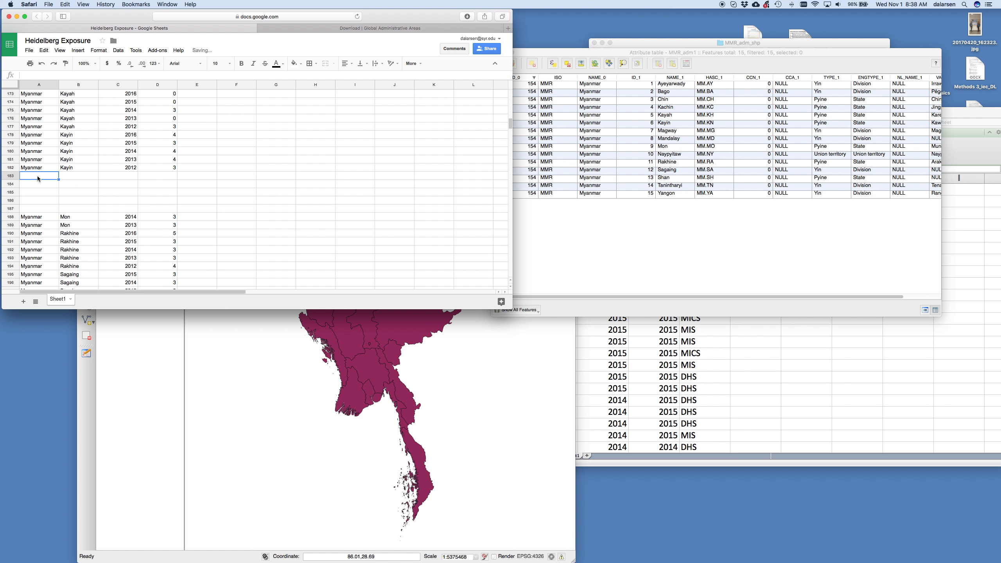
pyautogui.write('May')
pyautogui.write('yanmar')
pyautogui.press('Tab')
pyautogui.write('Magway')
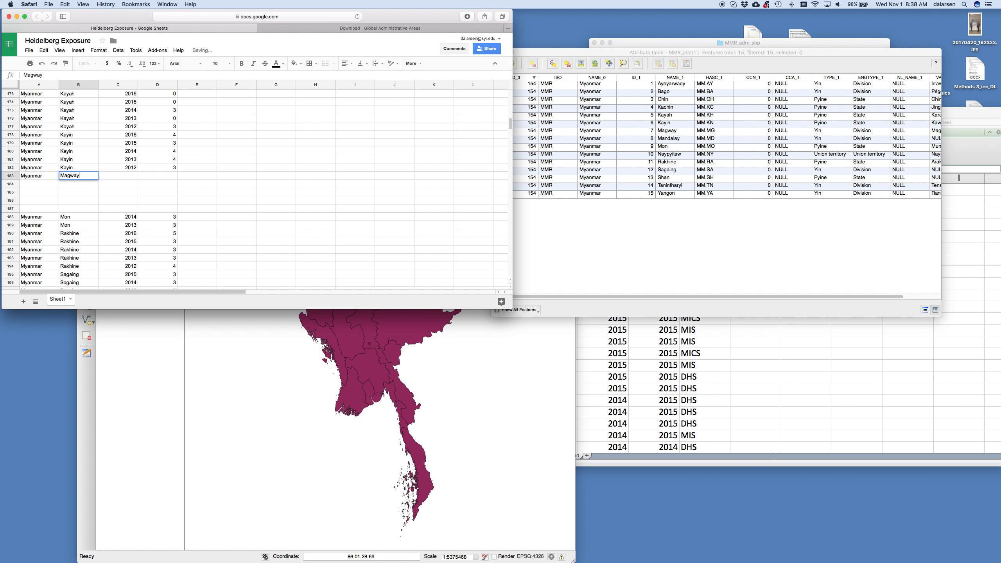
pyautogui.press('Tab')
pyautogui.write('2016')
pyautogui.press('Tab')
pyautogui.write('0')
pyautogui.press('Return')
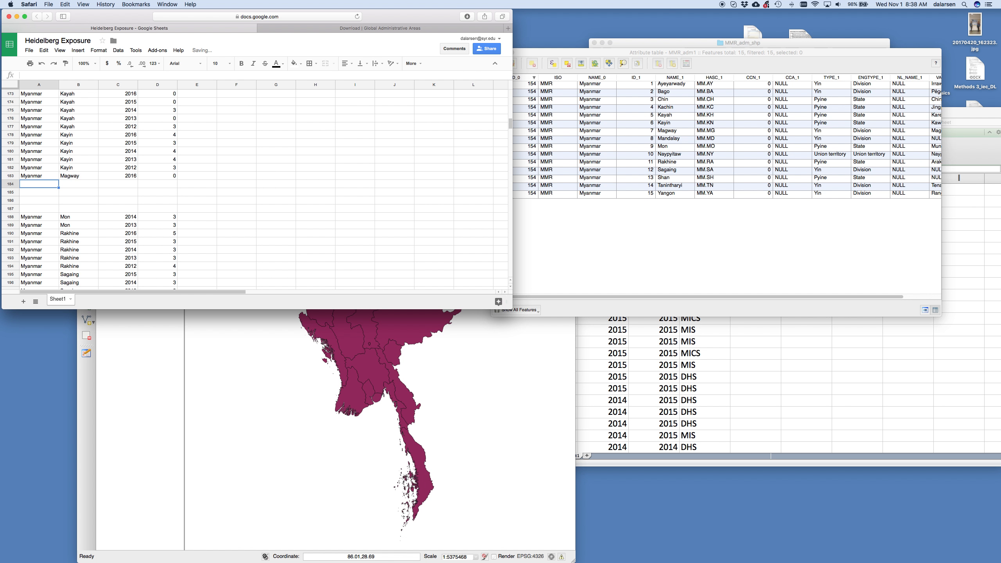
# - Copy the Myanmar Magway 2016 row into the four rows below and set their years to 2015, 2014, 2013 and 2012
pyautogui.moveTo(37, 175); pyautogui.dragTo(178, 208)
pyautogui.click(127, 184)
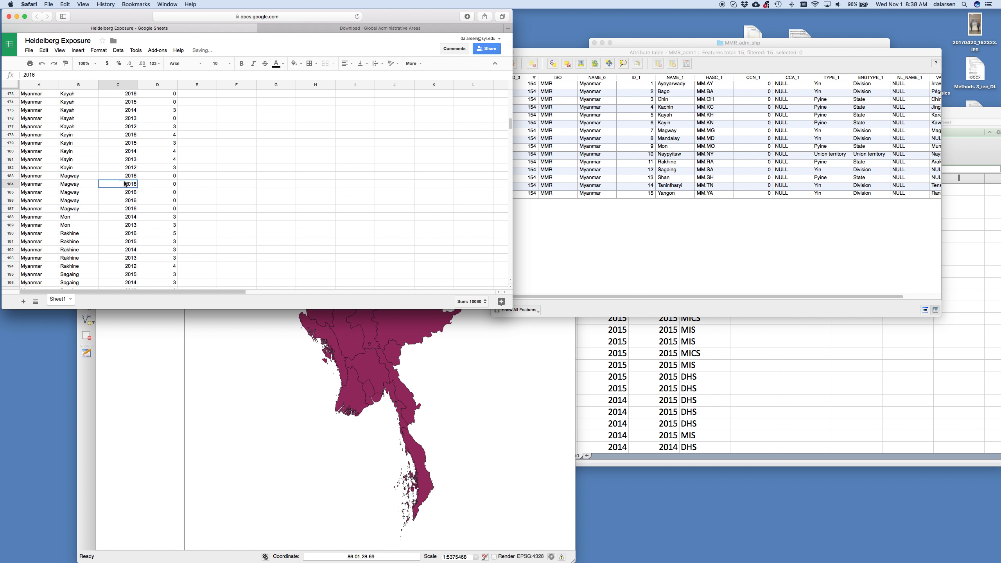
pyautogui.write('2015')
pyautogui.press('Return')
pyautogui.write('2014')
pyautogui.press('Return')
pyautogui.write('2013')
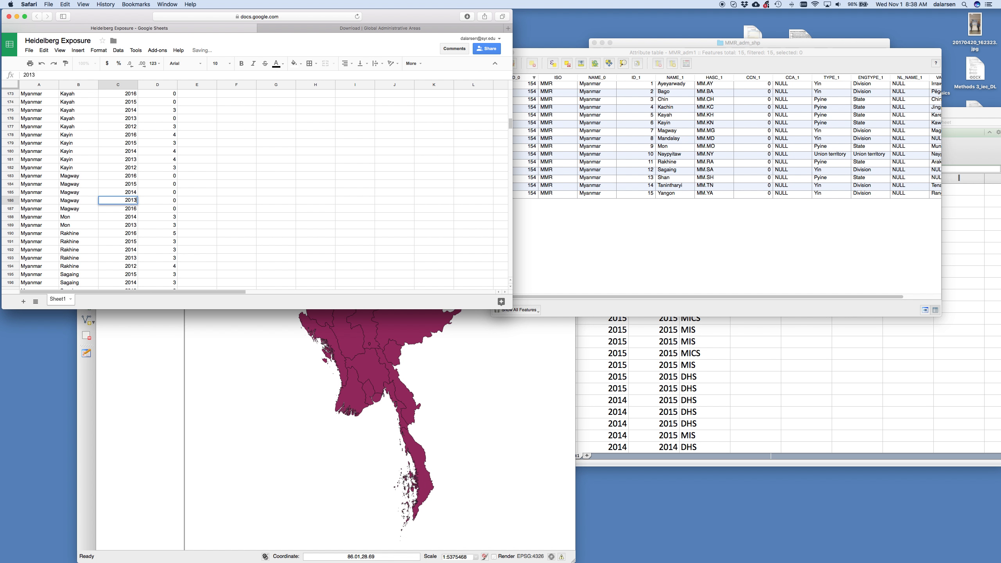
pyautogui.press('Return')
pyautogui.write('12012')
pyautogui.press('Return')
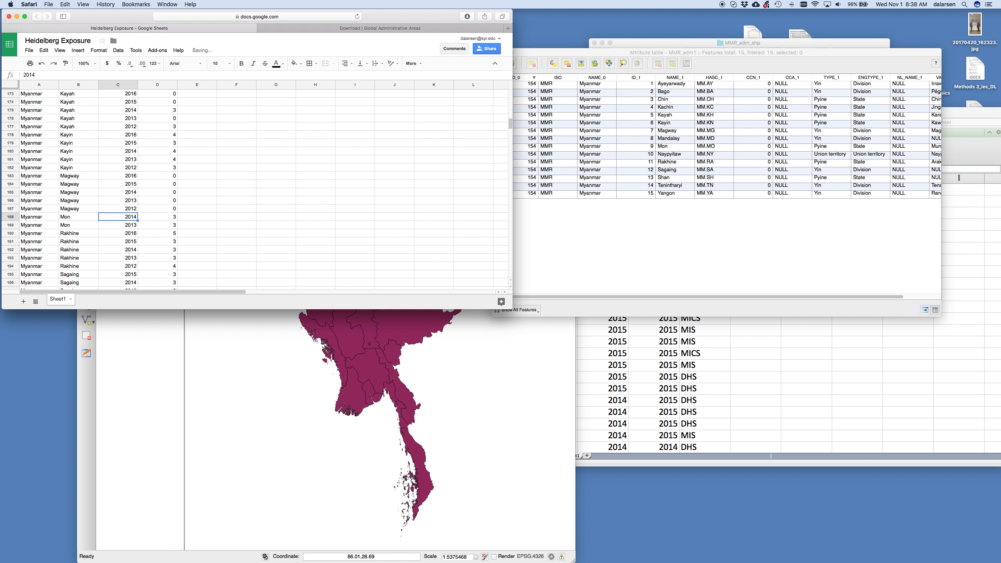
# - Insert two empty rows above Myanmar's Mon 2014 row, directly below the Magway rows
pyautogui.moveTo(6, 215); pyautogui.dragTo(8, 225)
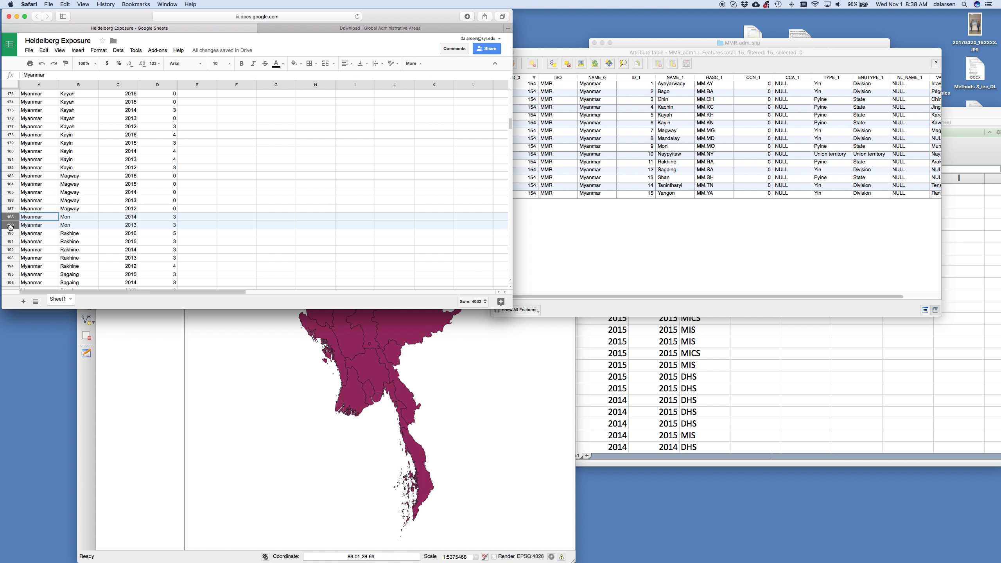
pyautogui.rightClick(8, 225)
pyautogui.click(43, 101)
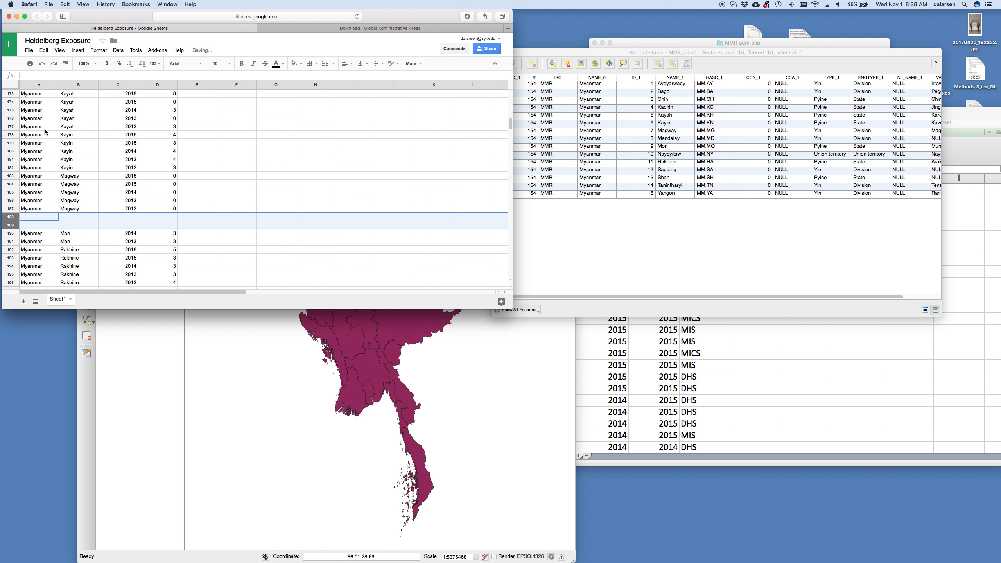
pyautogui.rightClick(10, 249)
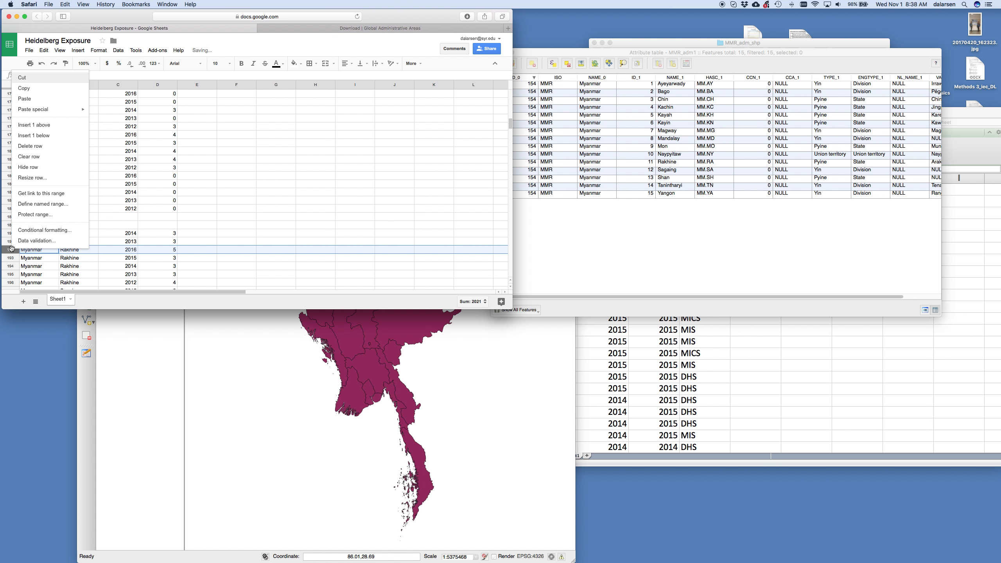
pyautogui.click(54, 136)
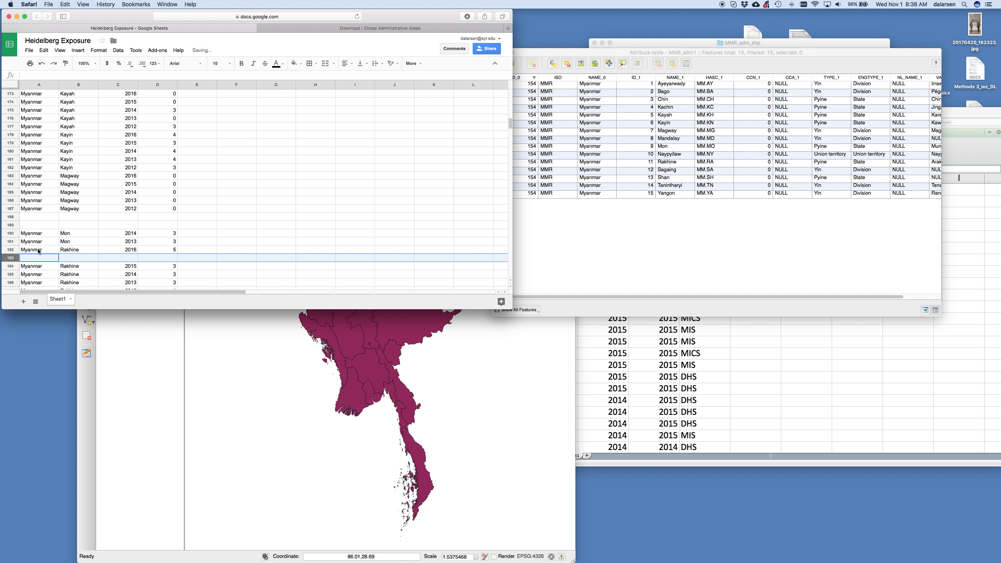
pyautogui.press('super+z')
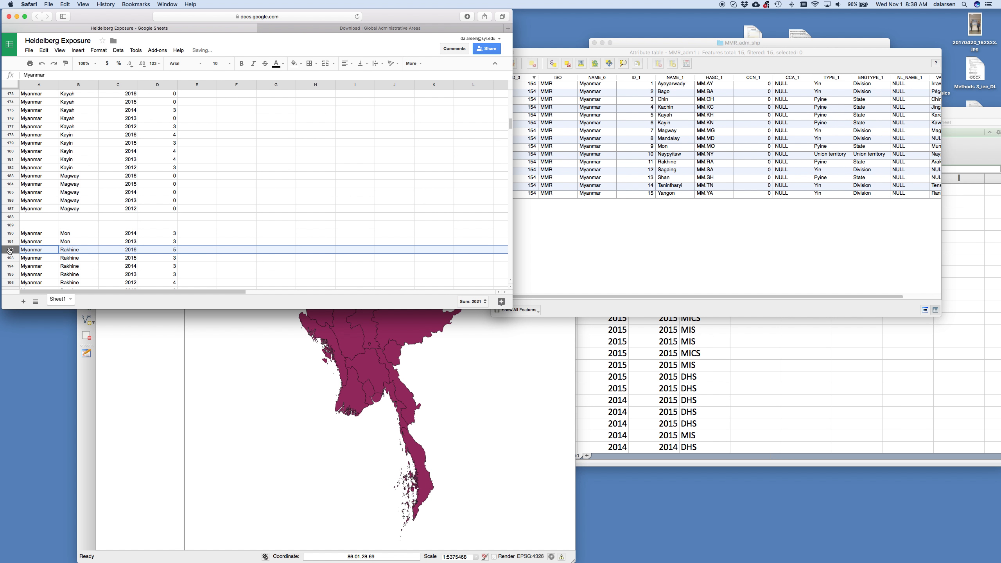
# - Insert an empty row above Rakhine 2016 and fill in Myanmar and Mon as its country and region
pyautogui.rightClick(10, 250)
pyautogui.click(39, 127)
pyautogui.moveTo(46, 241); pyautogui.dragTo(96, 250)
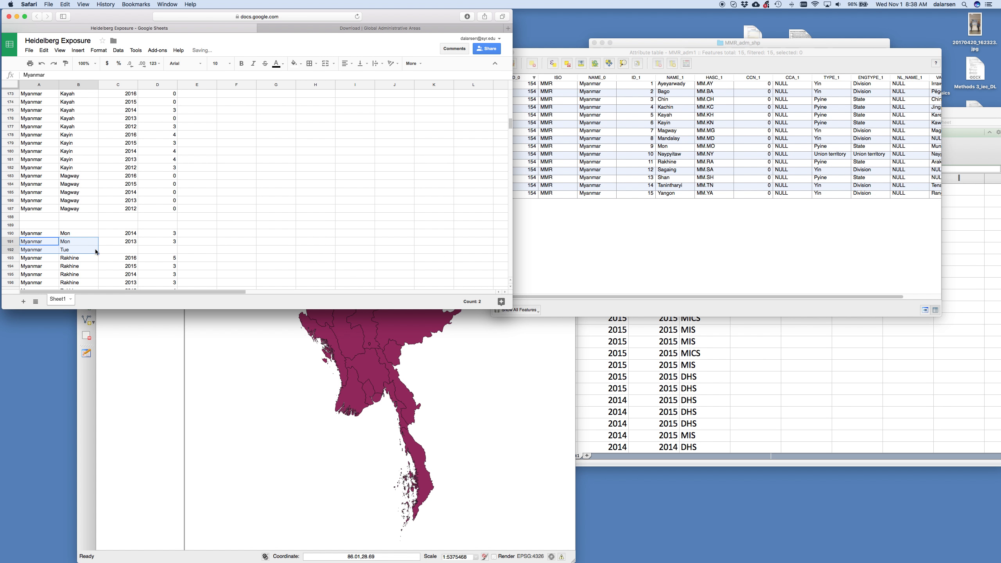
pyautogui.click(68, 250)
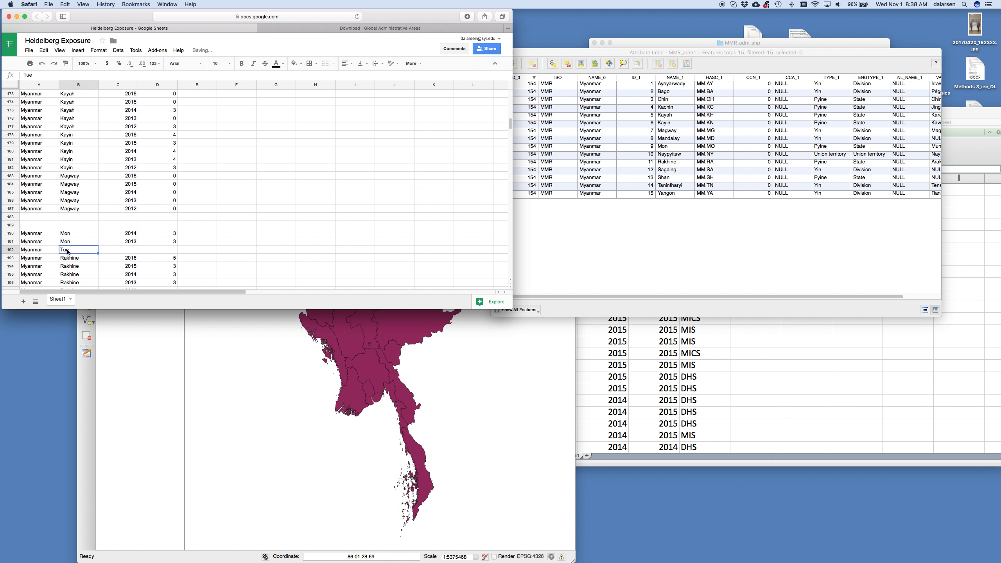
pyautogui.write('Mon')
# - Enter Myanmar and Mon in the first empty row below Magway 2012 and copy them into the row beneath it
pyautogui.click(38, 217)
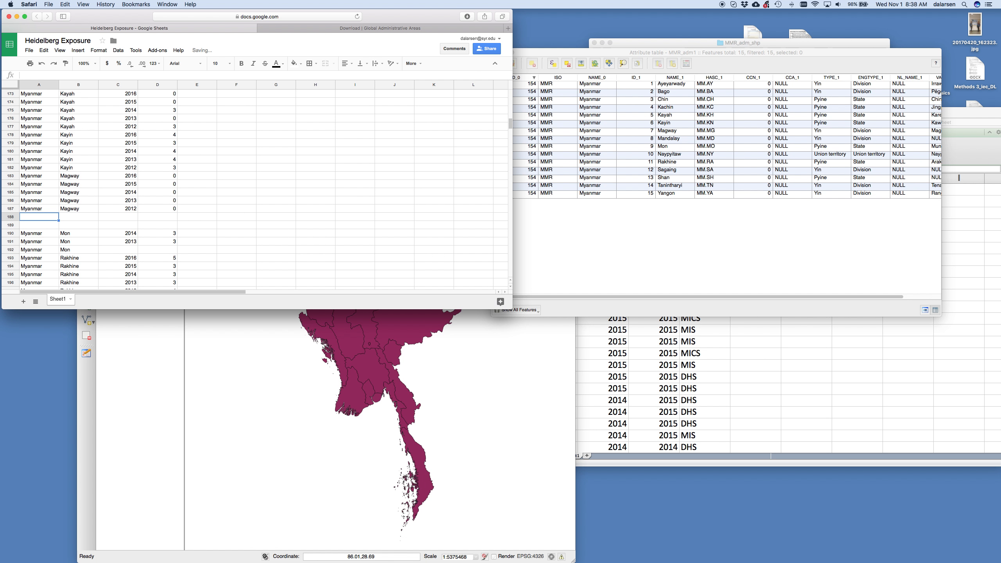
pyautogui.write('Myanmar')
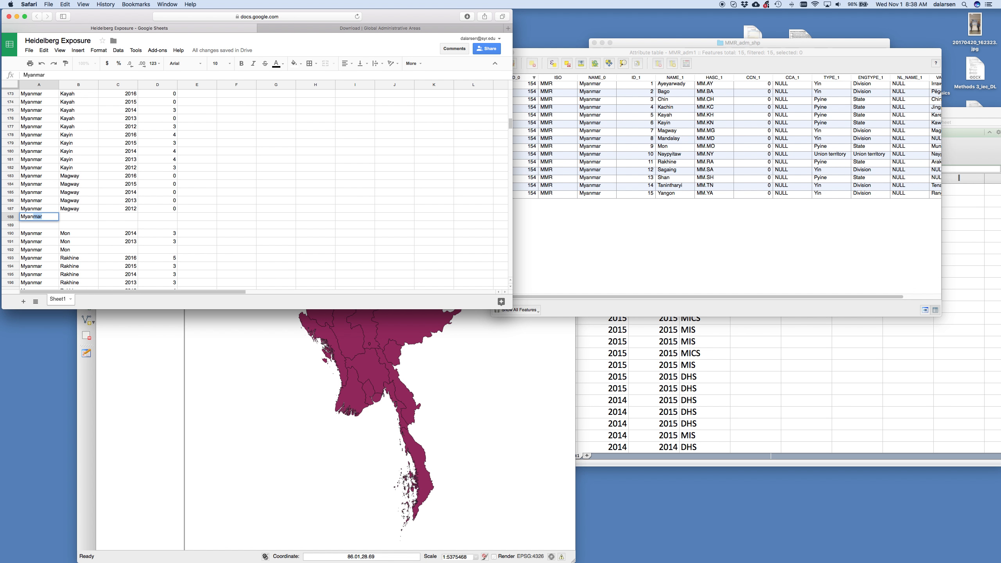
pyautogui.press('Tab')
pyautogui.write('mon')
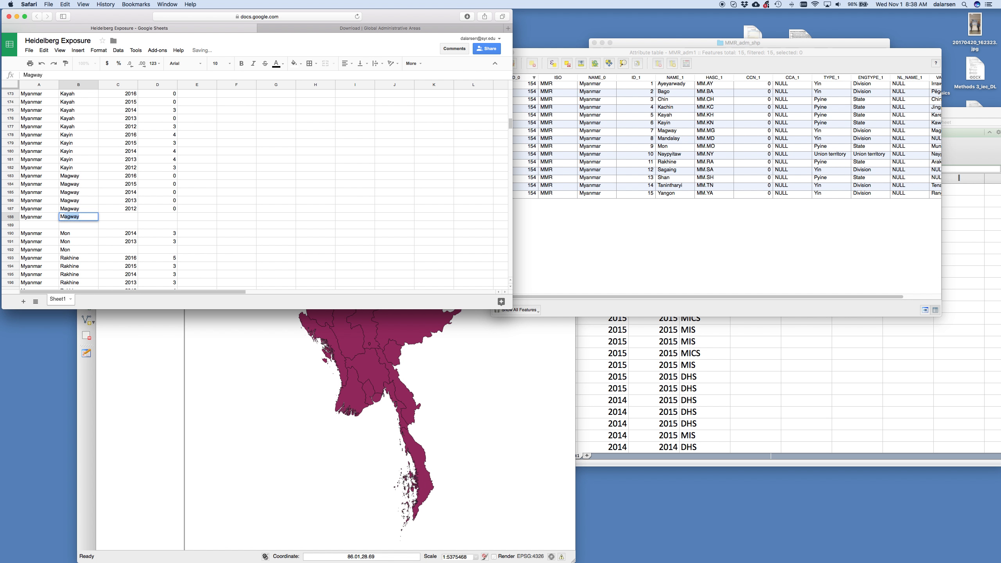
pyautogui.press('Left')
pyautogui.hotkey('shift', 'Right')
pyautogui.hotkey('shift', 'Down')
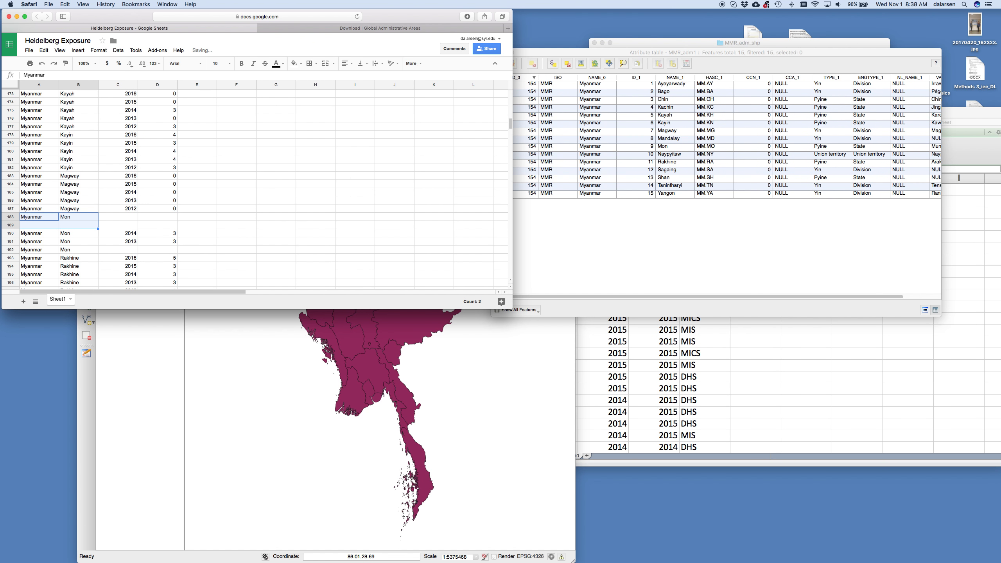
pyautogui.hotkey('shift', 'Up')
pyautogui.press('super+c')
pyautogui.press('Down')
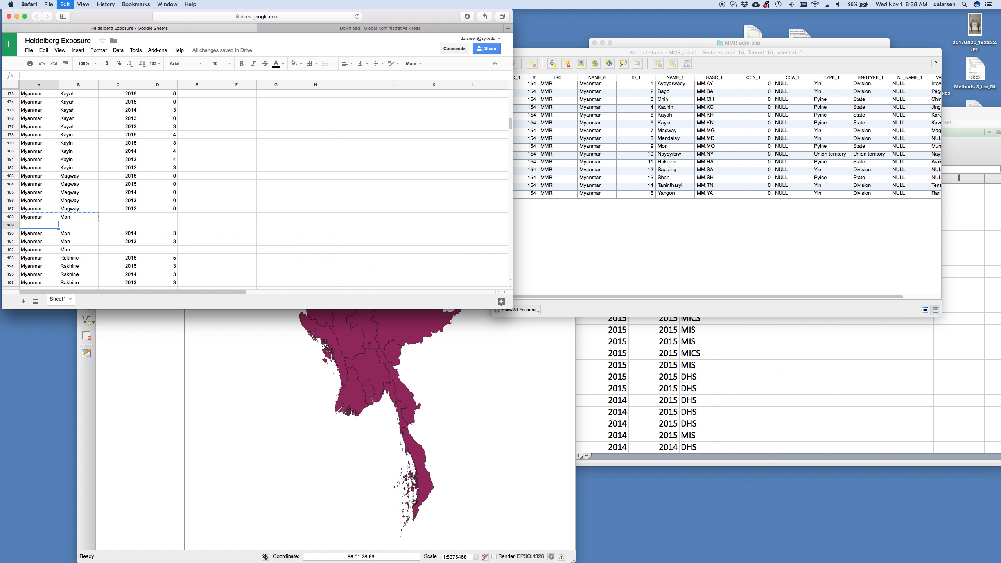
pyautogui.press('super+v')
# - Enter the years 2016, 2015 and 2012 in the Mon rows that lack a year
pyautogui.click(127, 218)
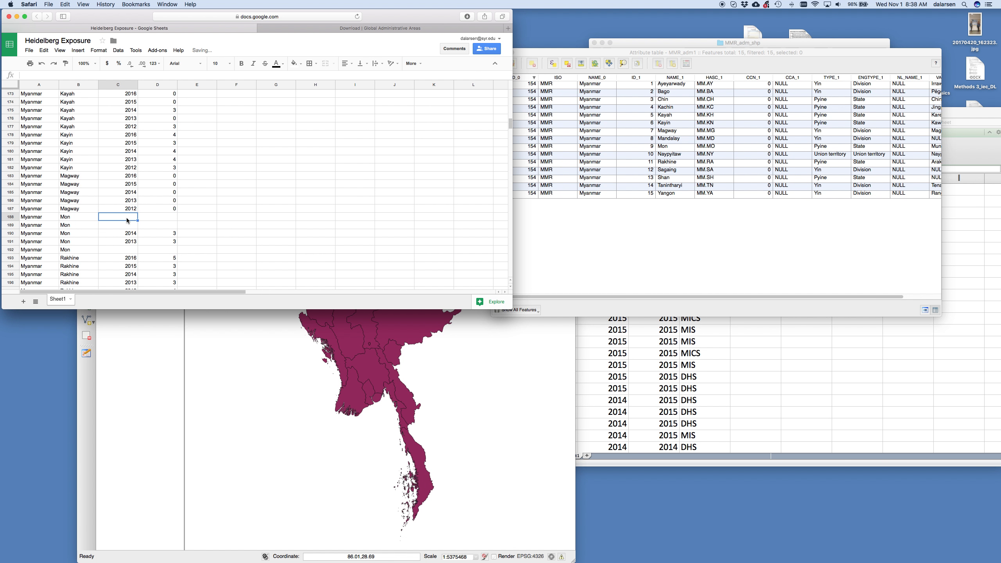
pyautogui.write('2016')
pyautogui.press('Return')
pyautogui.write('2015')
pyautogui.press('Return')
pyautogui.press('Down')
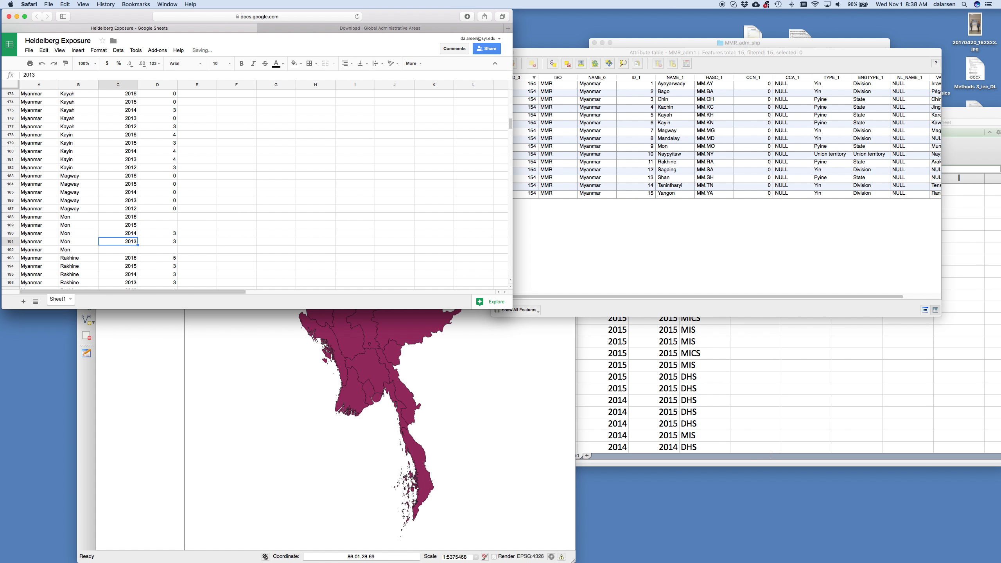
pyautogui.press('Return')
pyautogui.write('2')
pyautogui.press('BackSpace')
pyautogui.press('Return')
pyautogui.write('2012')
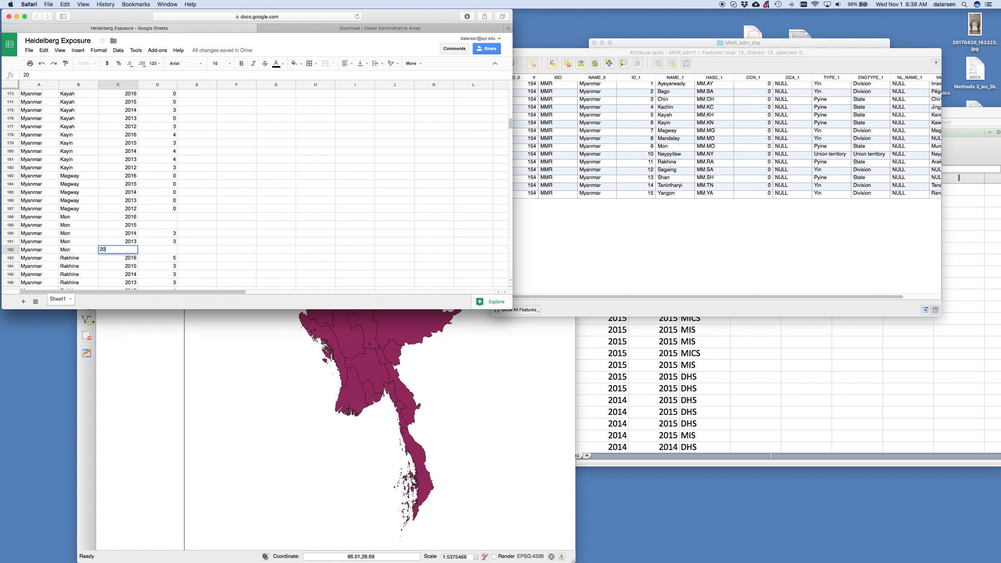
pyautogui.press('Return')
# - Set the exposure value to 0 for Mon 2016, 2015 and 2012
pyautogui.click(161, 216)
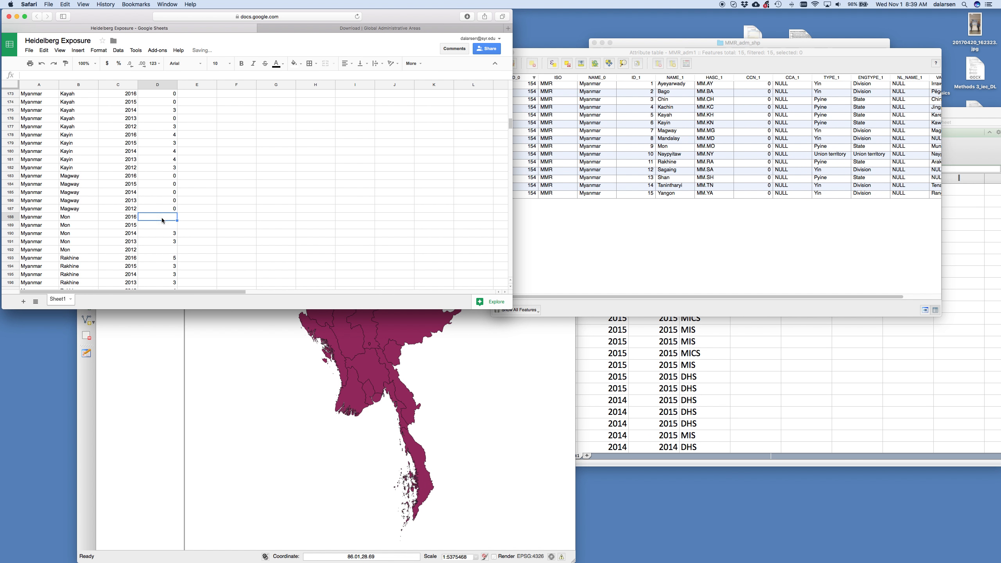
pyautogui.write('0')
pyautogui.press('Return')
pyautogui.write('0')
pyautogui.click(169, 249)
pyautogui.write('0')
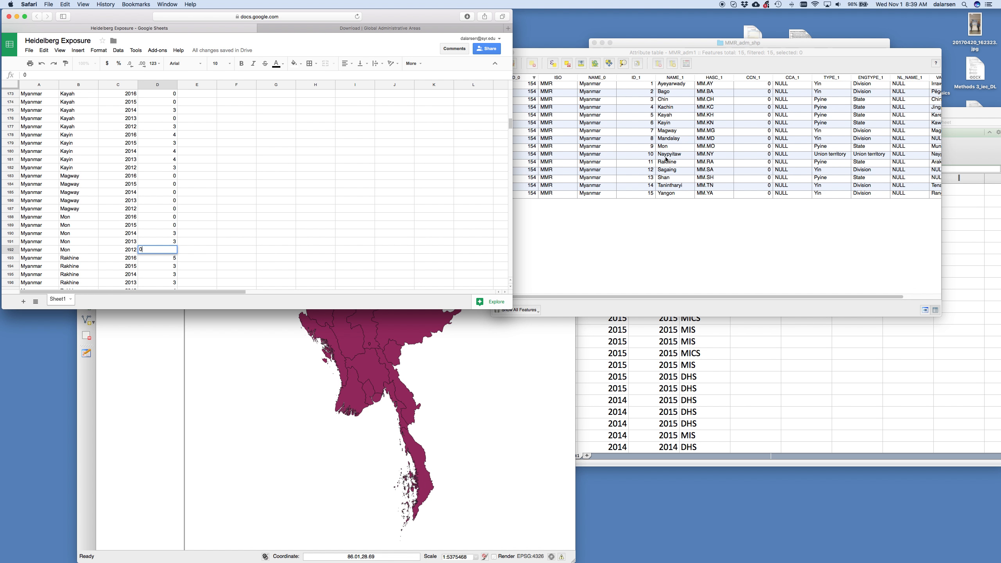
# - Insert five empty rows above Rakhine 2016
pyautogui.scroll(-1, 134, 250)
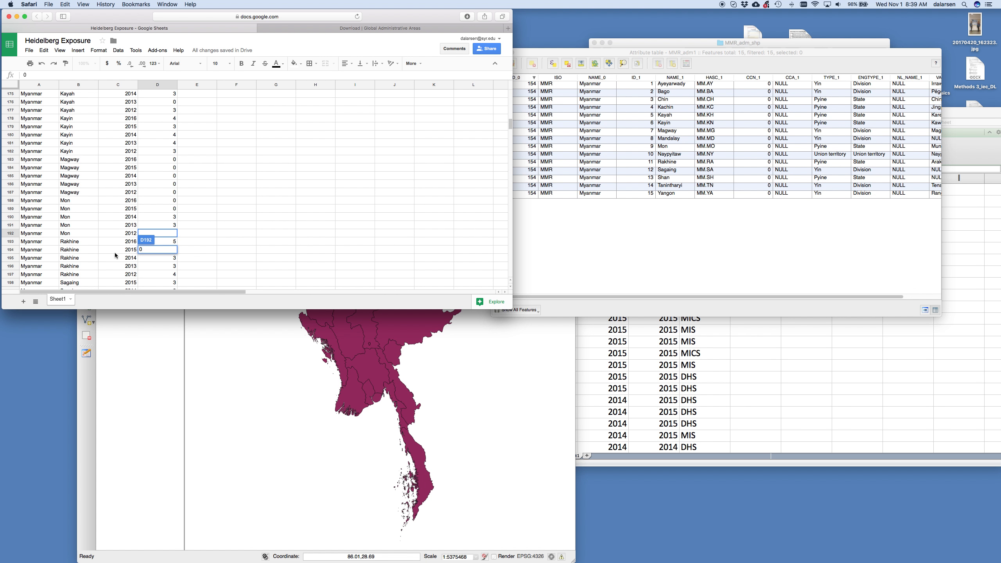
pyautogui.click(84, 257)
pyautogui.click(13, 241)
pyautogui.moveTo(13, 250); pyautogui.dragTo(12, 276)
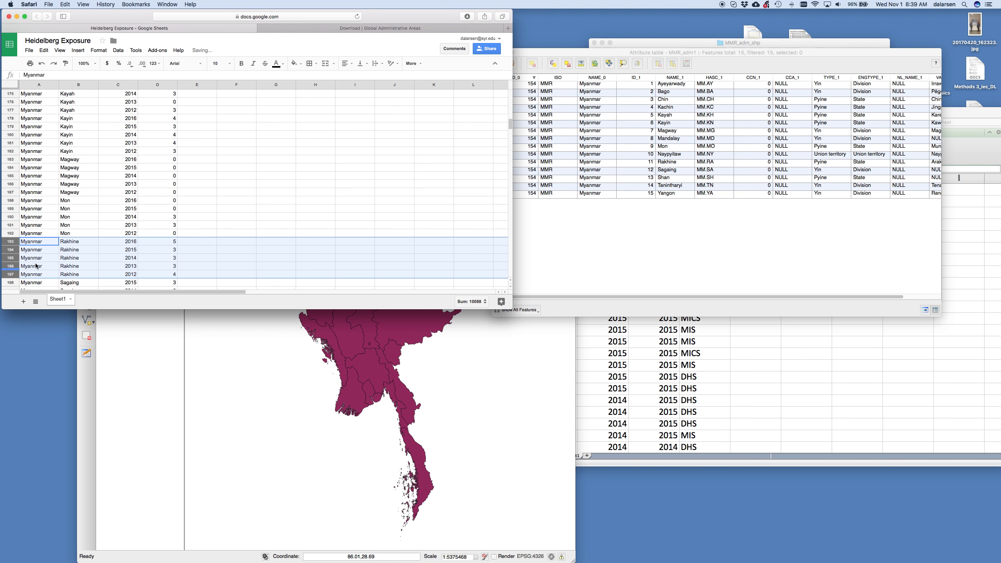
pyautogui.rightClick(52, 260)
pyautogui.click(82, 136)
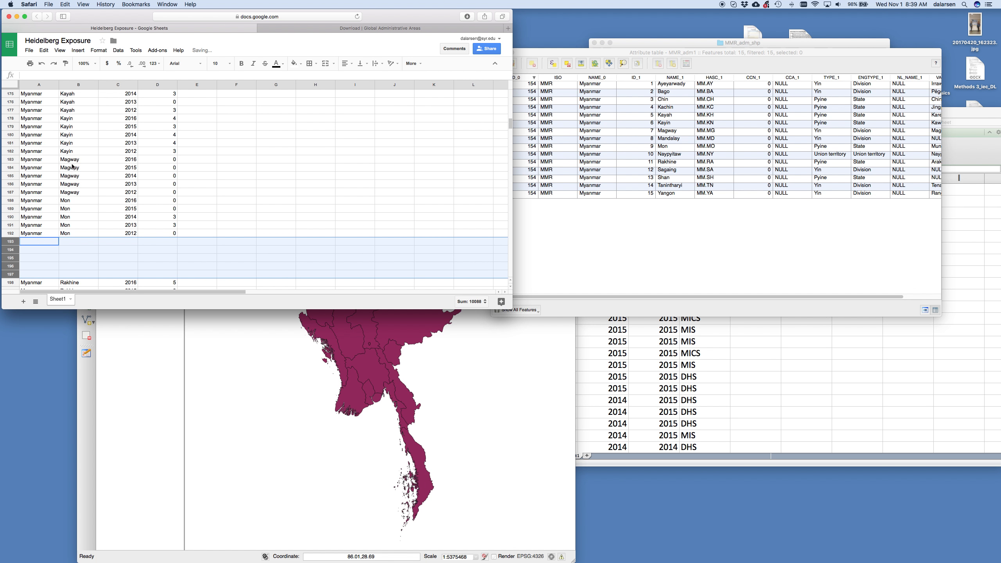
# - Fill the first empty row below Mon 2012 with Myanmar, Naypyitaw, the year 2016 and an exposure value of 0
pyautogui.click(44, 243)
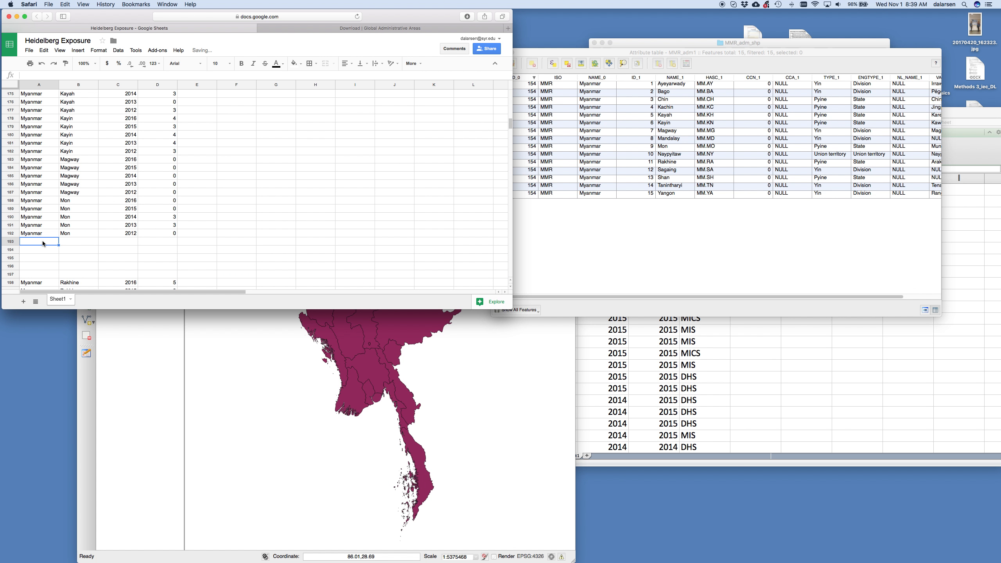
pyautogui.write('Naypyitaw')
pyautogui.press('Tab')
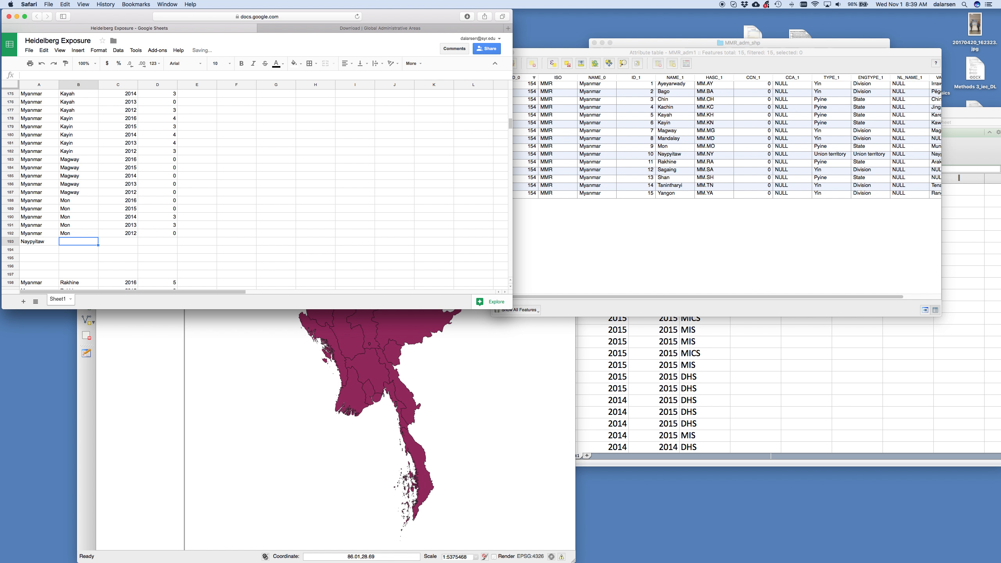
pyautogui.press('Left')
pyautogui.write('Myanmar')
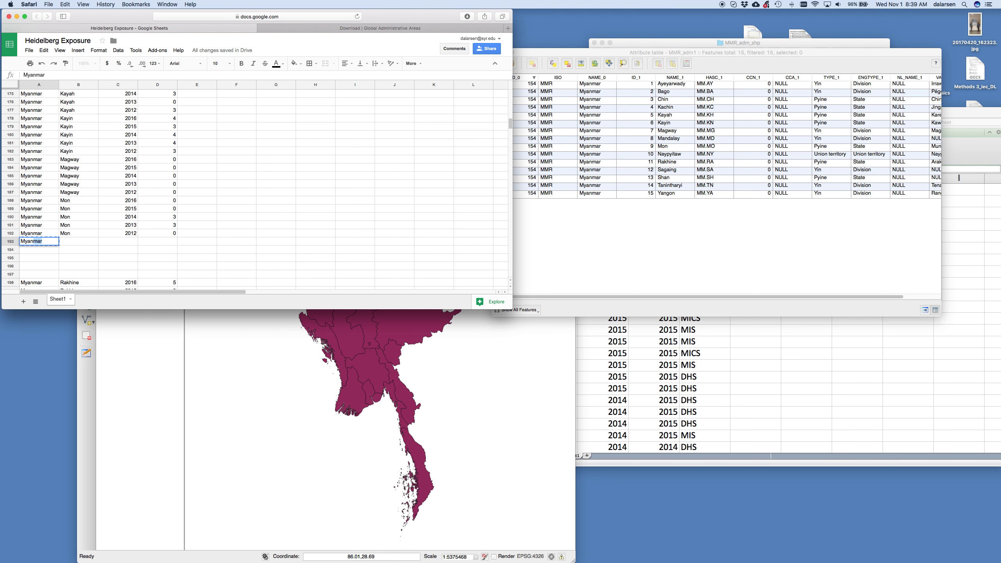
pyautogui.press('Tab')
pyautogui.press('super+v')
pyautogui.press('Tab')
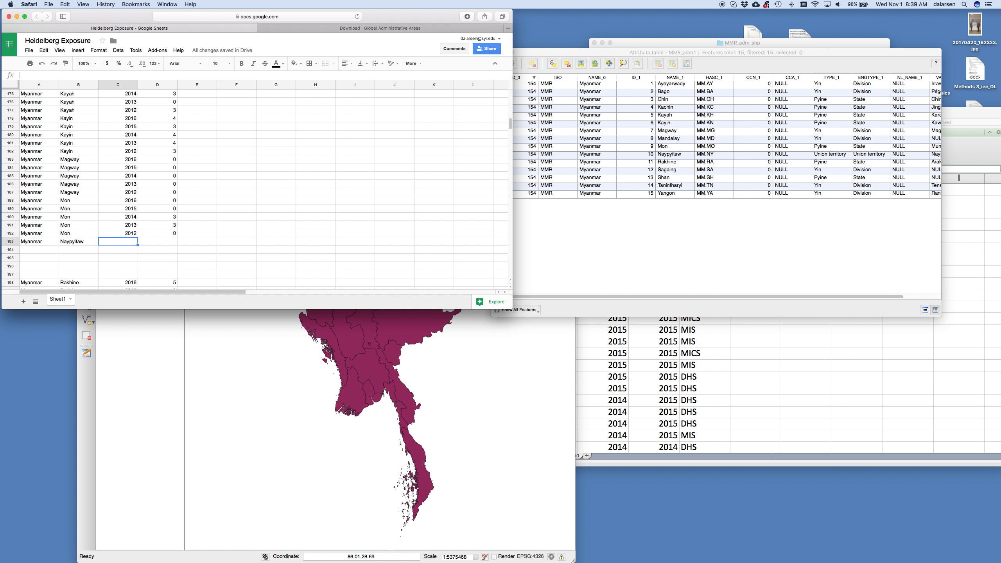
pyautogui.write('2016')
pyautogui.press('Tab')
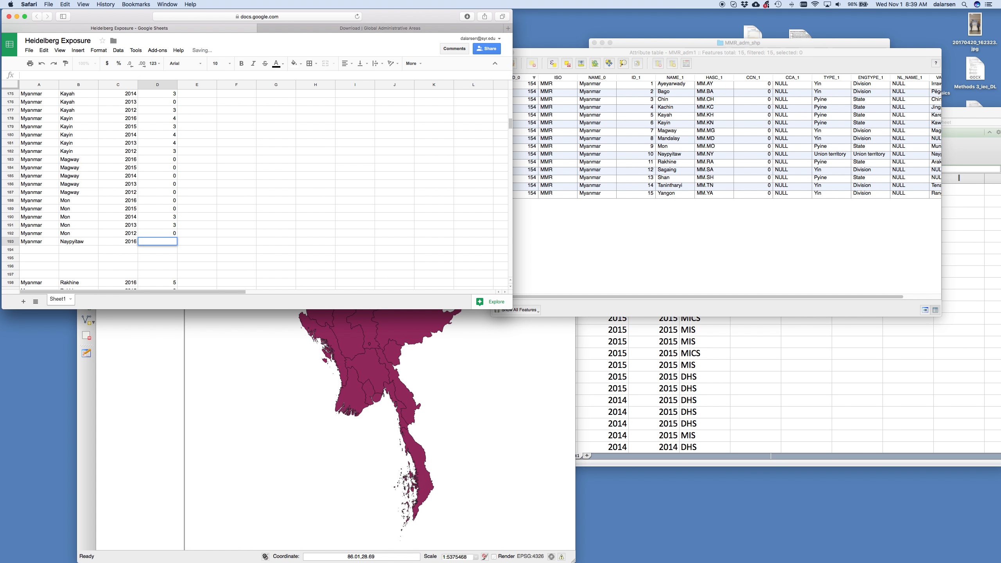
# - Copy the Naypyitaw 2016 row into the four empty rows beneath it
pyautogui.moveTo(32, 241); pyautogui.dragTo(168, 243)
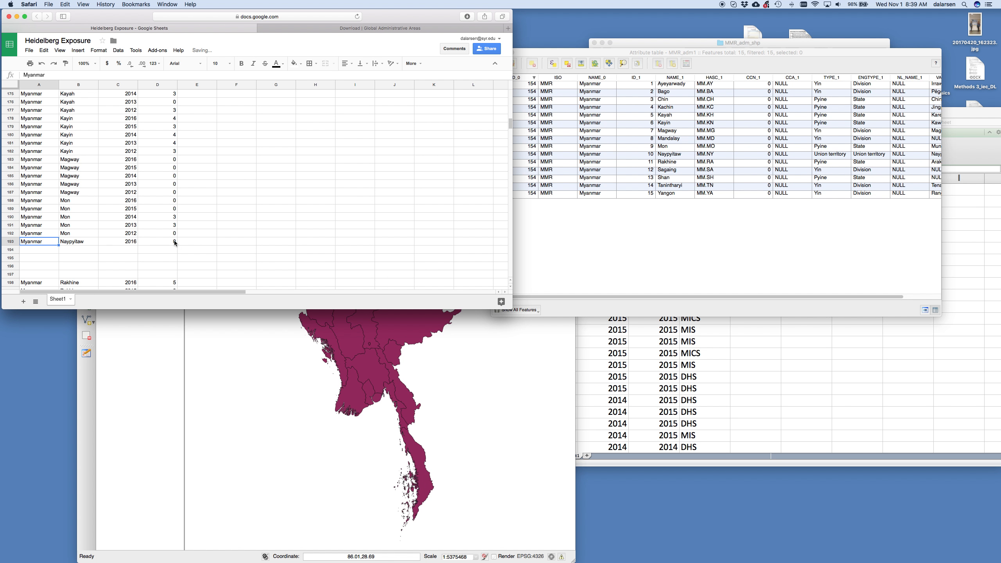
pyautogui.press('super+c')
pyautogui.moveTo(41, 251); pyautogui.dragTo(157, 273)
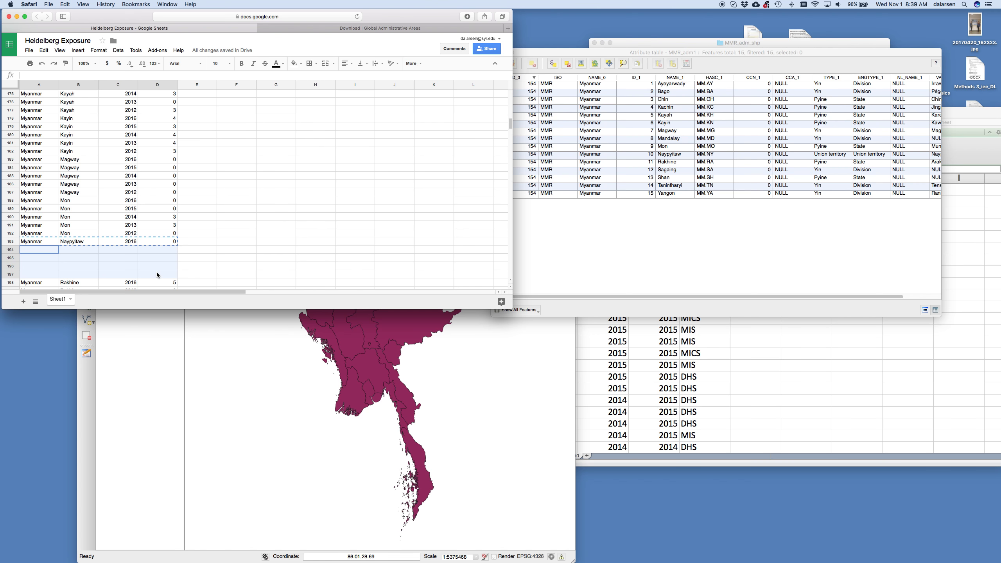
pyautogui.press('super+v')
# - Set the years of the four copied Naypyitaw rows to 2015, 2014, 2013 and 2012
pyautogui.click(118, 249)
pyautogui.write('2015')
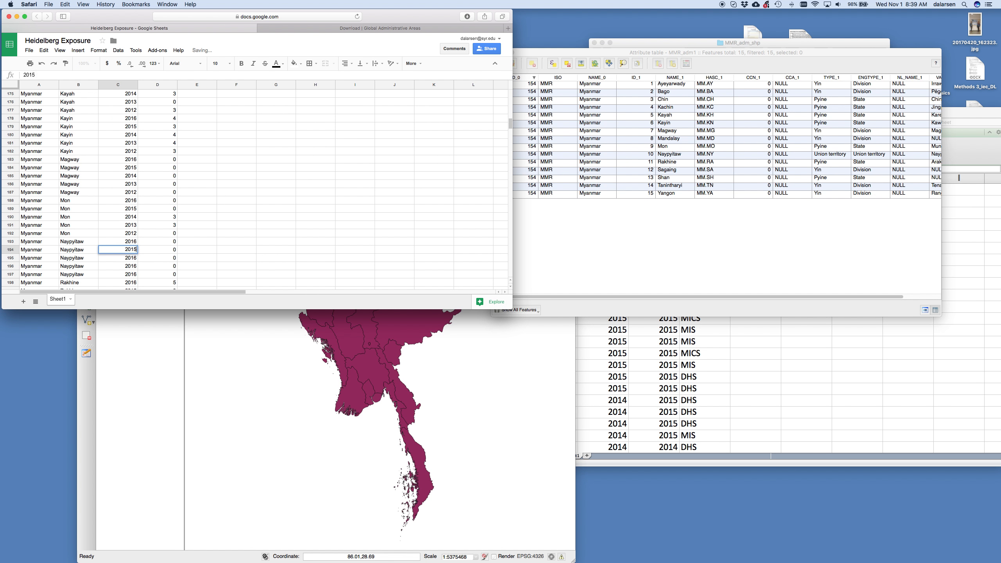
pyautogui.press('Return')
pyautogui.write('2014')
pyautogui.press('Return')
pyautogui.write('2013')
pyautogui.press('Return')
pyautogui.write('2012')
pyautogui.press('Return')
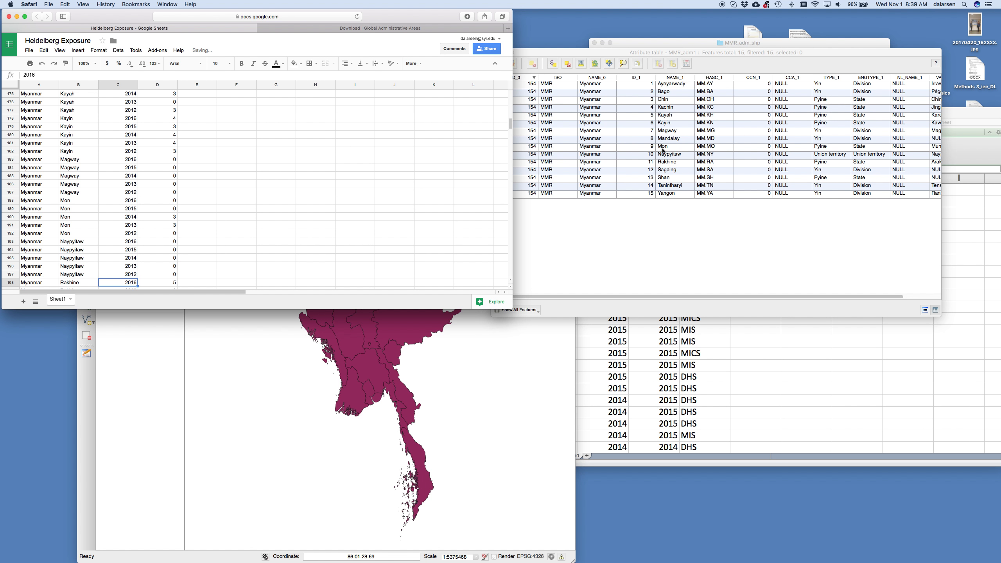
# - Insert an empty row above Sagaing 2015 and copy the Sagaing 2015 entry into it
pyautogui.scroll(-5, 233, 228)
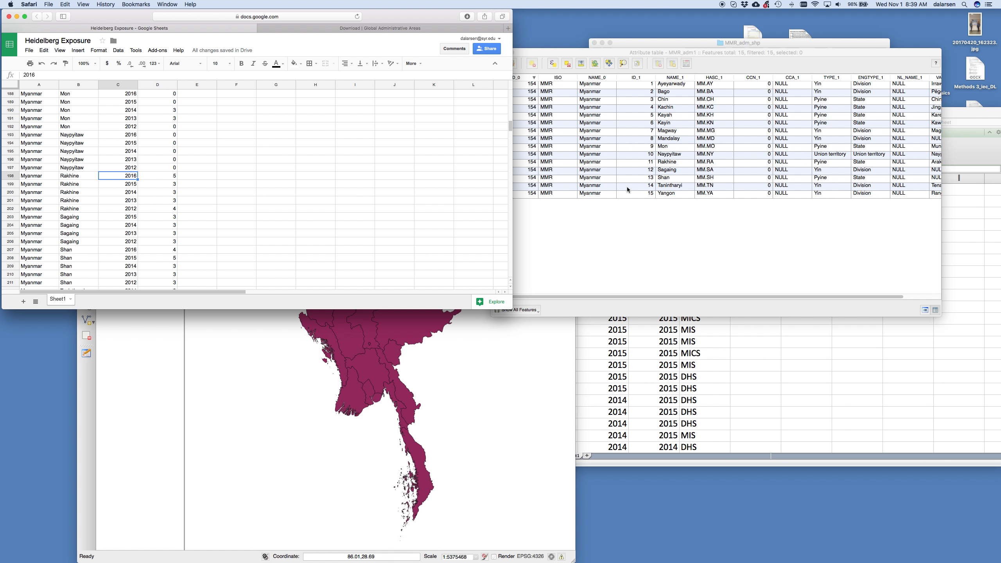
pyautogui.rightClick(10, 216)
pyautogui.click(47, 95)
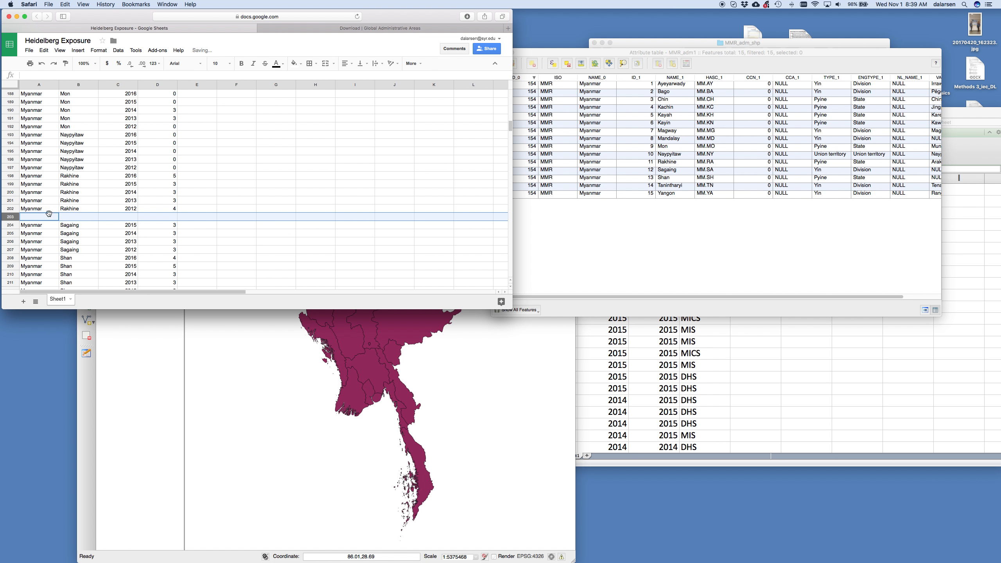
pyautogui.moveTo(28, 228); pyautogui.dragTo(173, 223)
pyautogui.press('super+c')
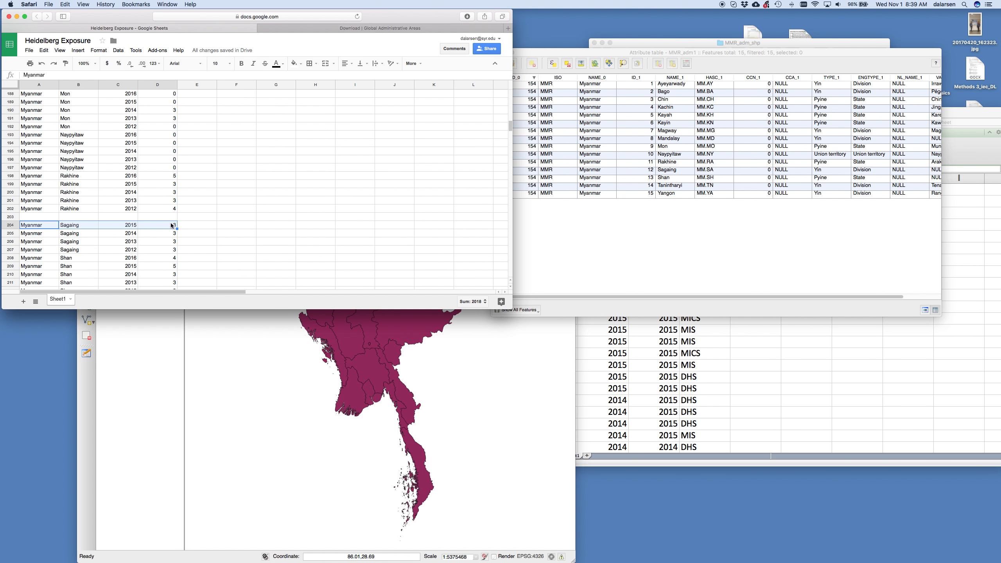
pyautogui.click(58, 217)
pyautogui.press('super+v')
# - Set the copied first Sagaing row to the year 2016 with an exposure value of 0
pyautogui.click(107, 217)
pyautogui.write('2016')
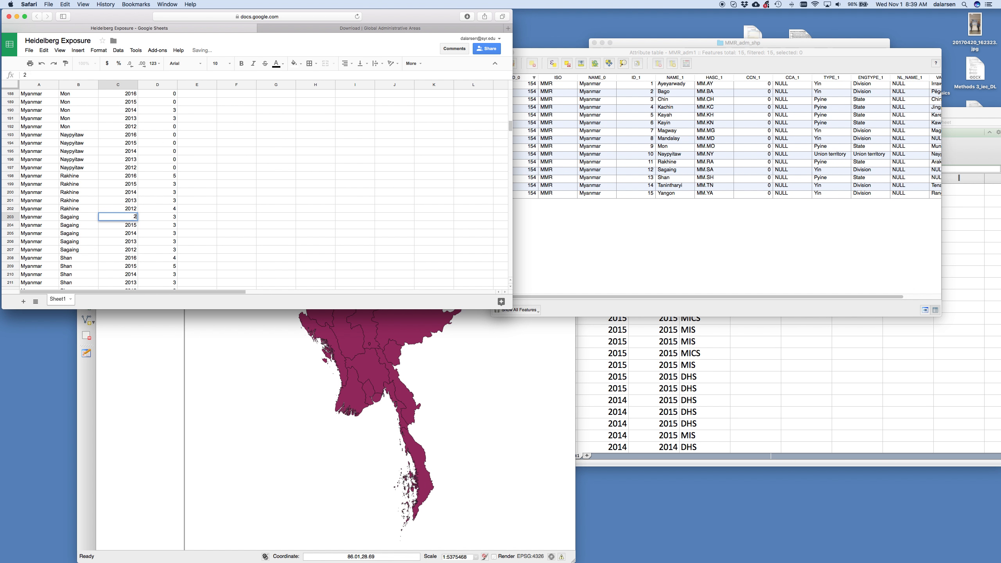
pyautogui.press('Tab')
pyautogui.write('0')
pyautogui.press('Return')
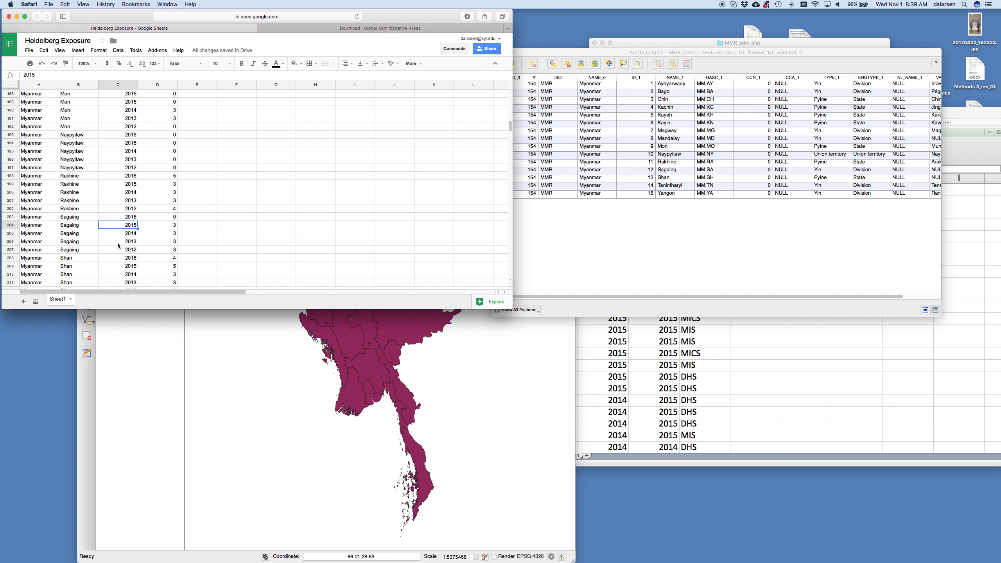
# - Insert two empty rows above Tanintharyi 2014
pyautogui.scroll(-1, 86, 232)
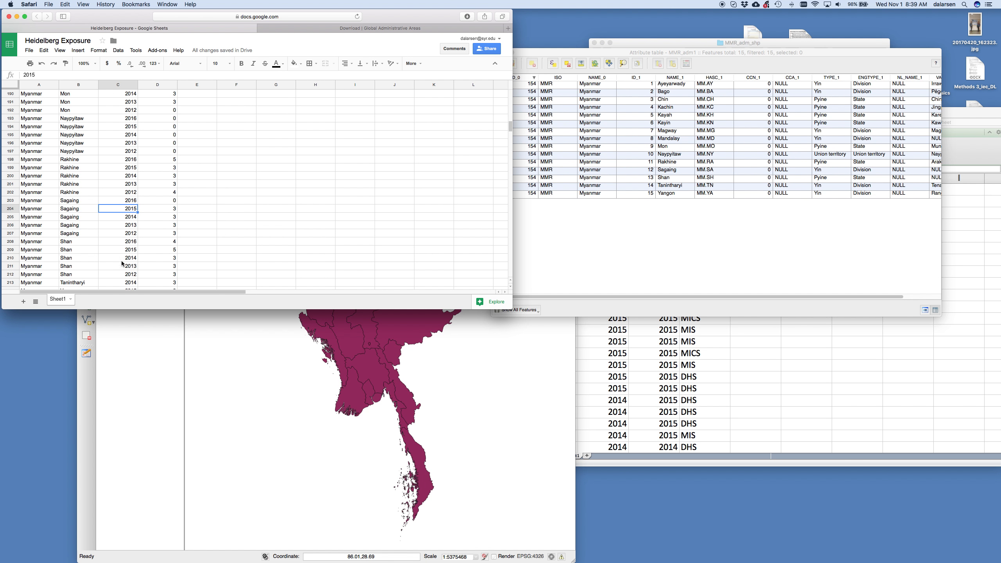
pyautogui.scroll(-3, 119, 258)
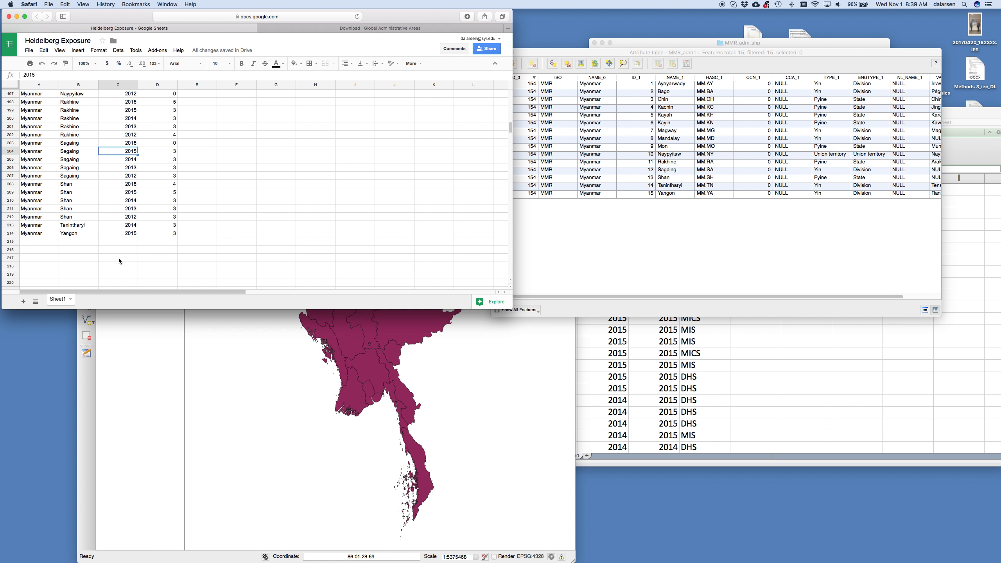
pyautogui.click(12, 227)
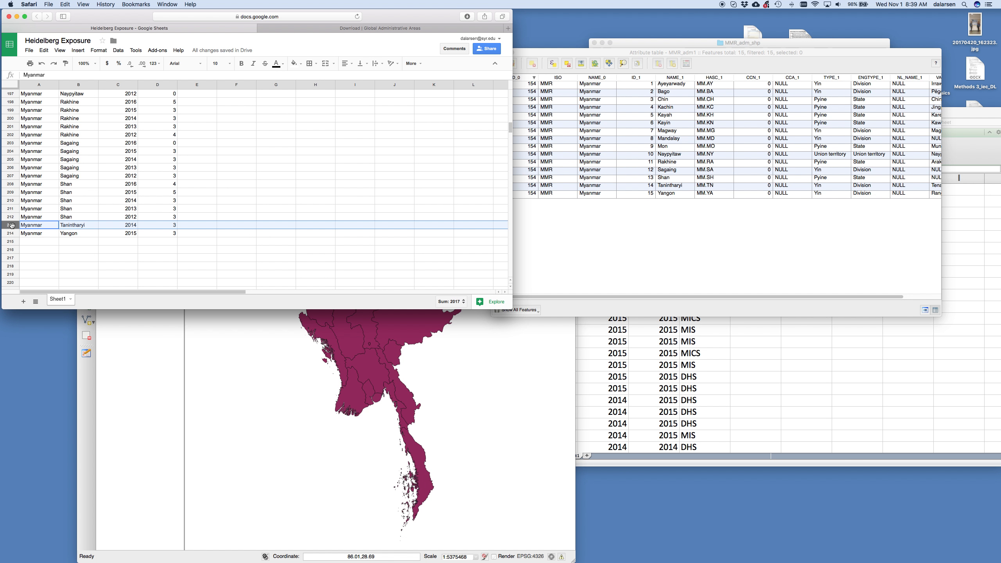
pyautogui.rightClick(12, 226)
pyautogui.click(42, 102)
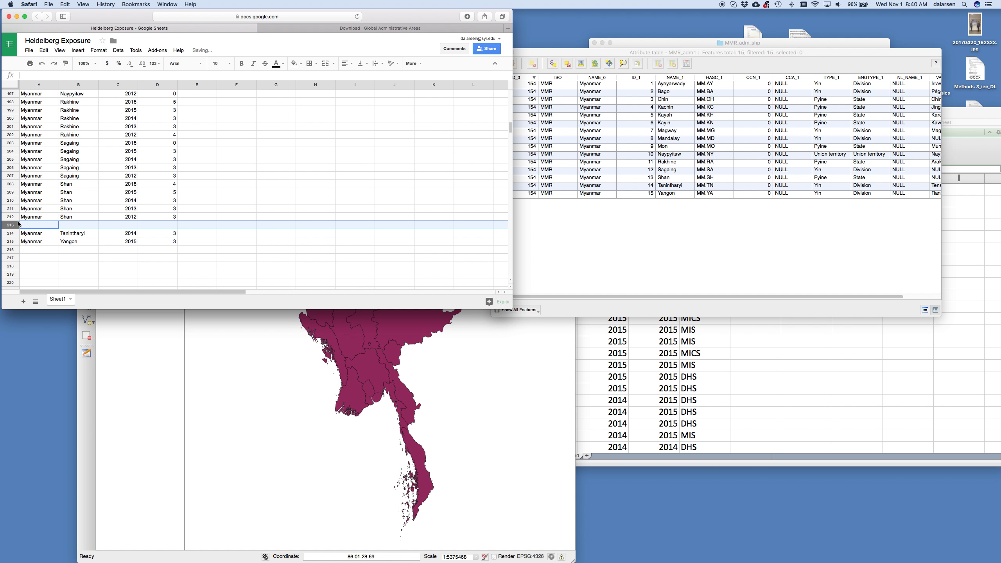
pyautogui.rightClick(11, 226)
pyautogui.click(42, 101)
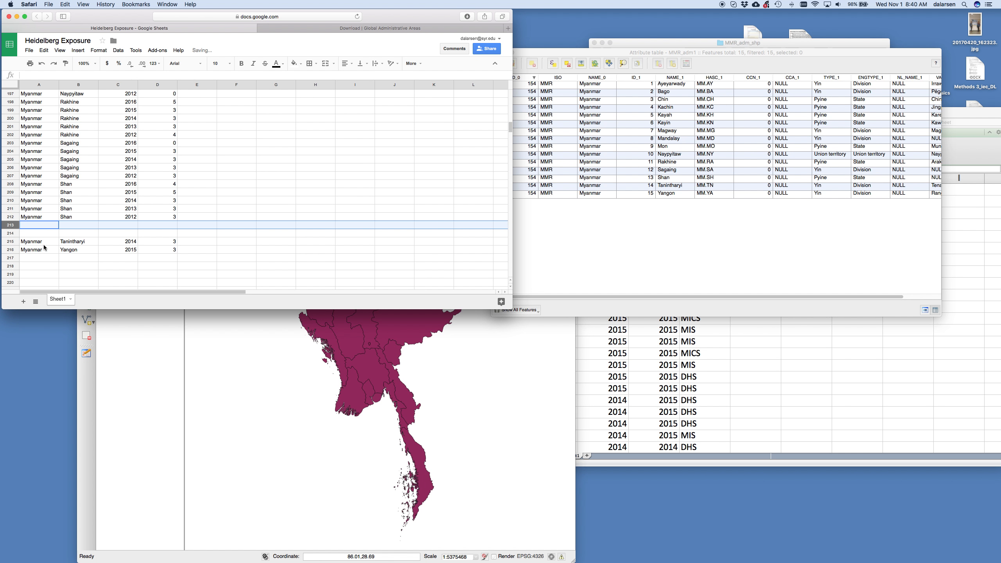
# - Copy the Tanintharyi 2014 entry into both empty rows above it
pyautogui.moveTo(34, 242); pyautogui.dragTo(157, 239)
pyautogui.press('super+c')
pyautogui.click(49, 224)
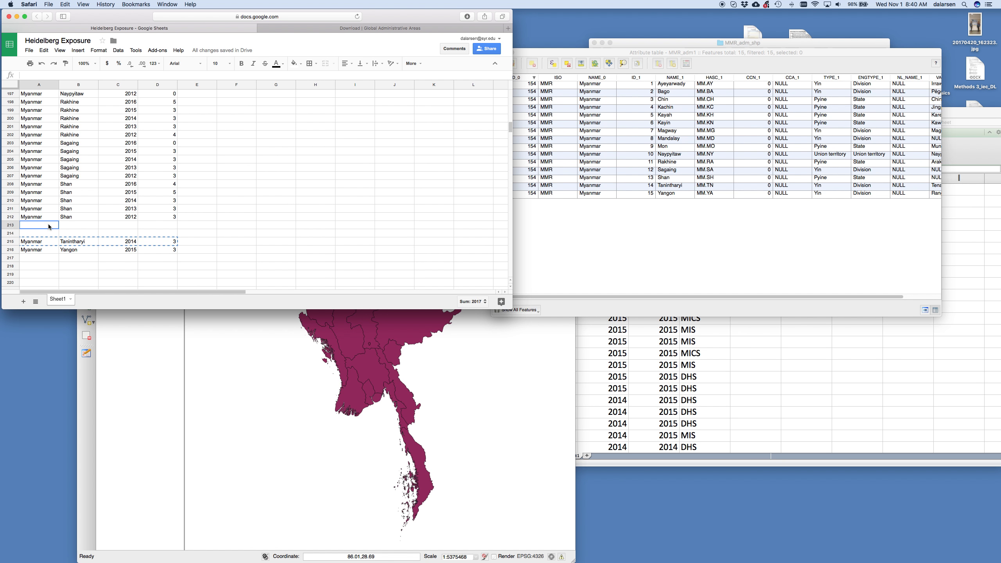
pyautogui.press('super+v')
pyautogui.click(48, 235)
pyautogui.press('super+v')
# - Set the two copied Tanintharyi rows to the years 2016 and 2015, each with an exposure value of 0
pyautogui.click(131, 226)
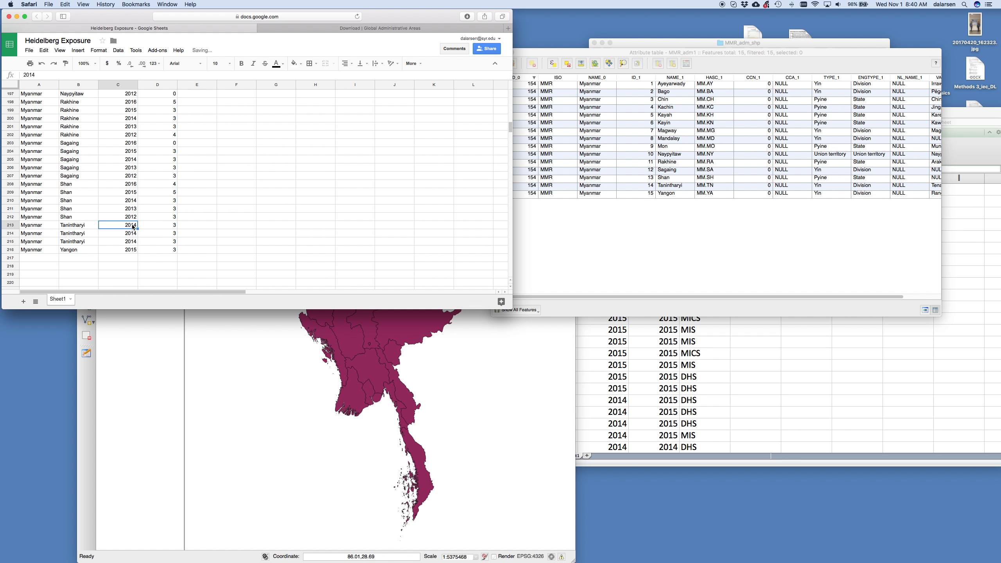
pyautogui.write('20')
pyautogui.press('Tab')
pyautogui.write('0')
pyautogui.press('Return')
pyautogui.write('20')
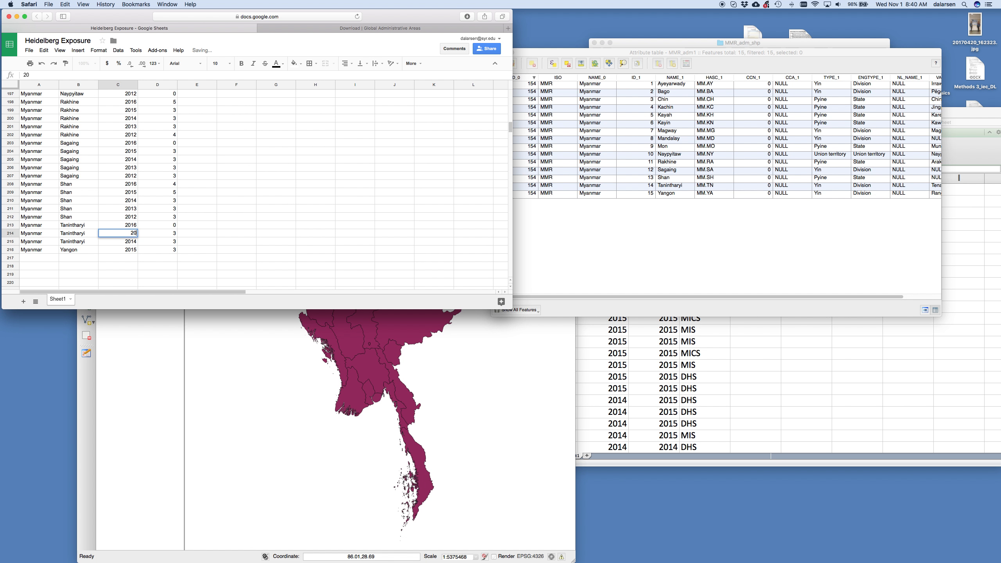
pyautogui.press('Tab')
pyautogui.write('0')
pyautogui.press('Return')
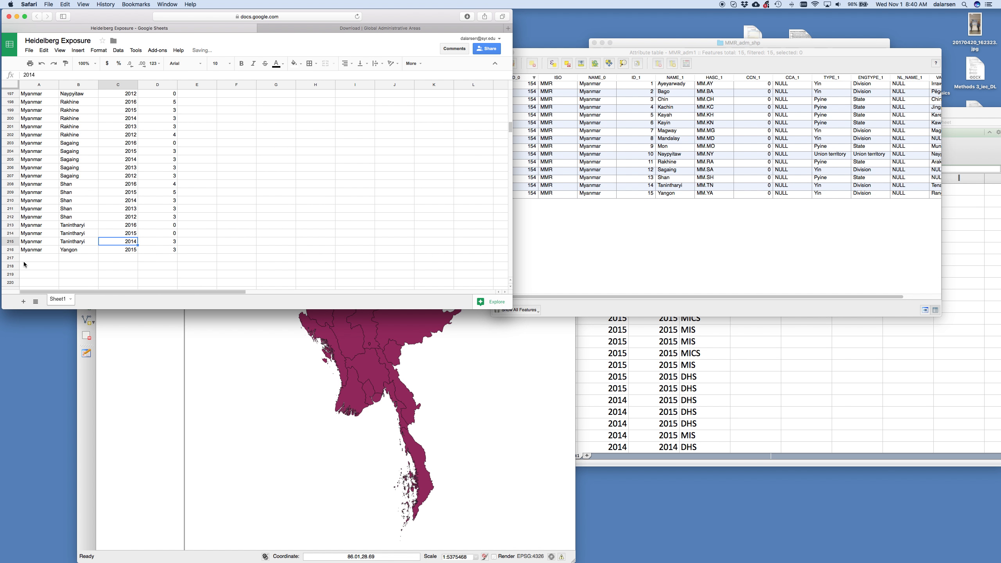
pyautogui.click(15, 249)
pyautogui.keyDown('shift'); pyautogui.click(11, 258); pyautogui.keyUp('shift')
pyautogui.rightClick(12, 258)
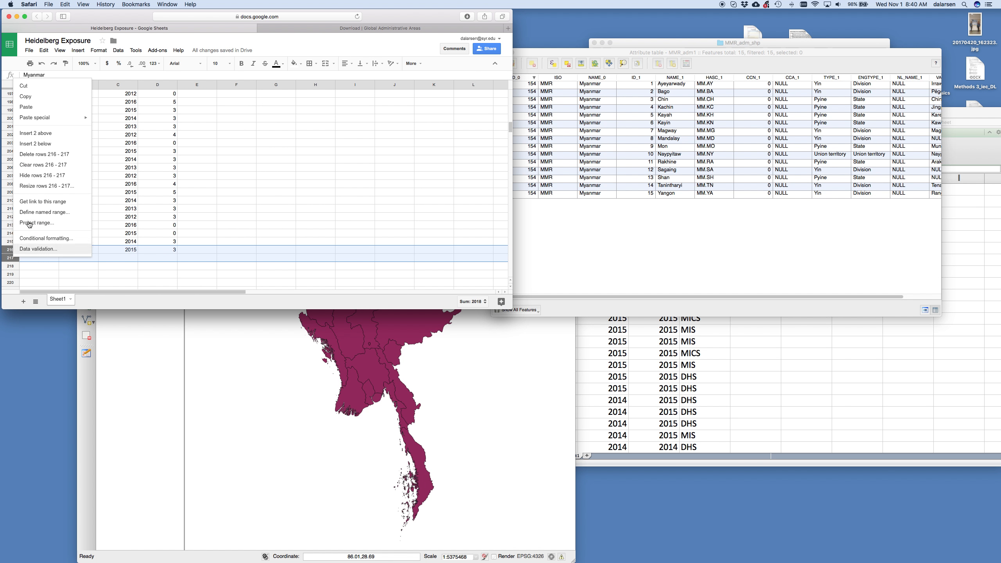
pyautogui.click(35, 143)
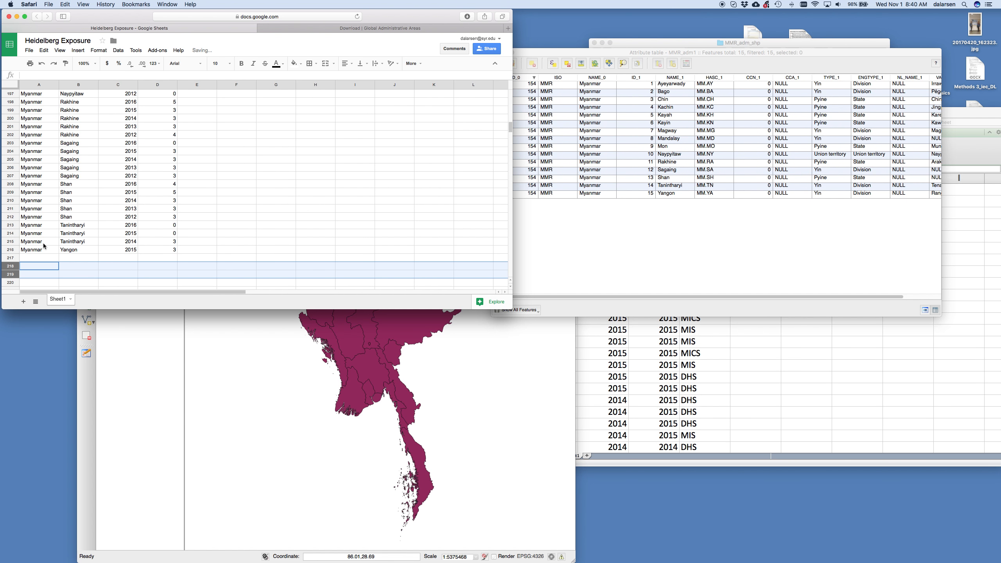
pyautogui.press('super+z')
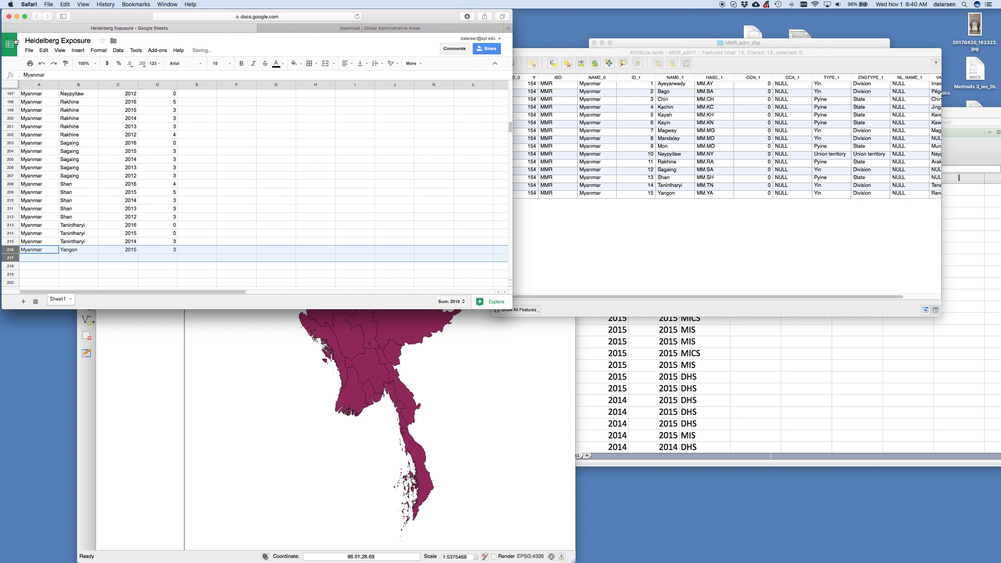
# - Insert two empty rows above Yangon 2015 and fill in Myanmar and Tanintharyi as their country and region
pyautogui.rightClick(35, 251)
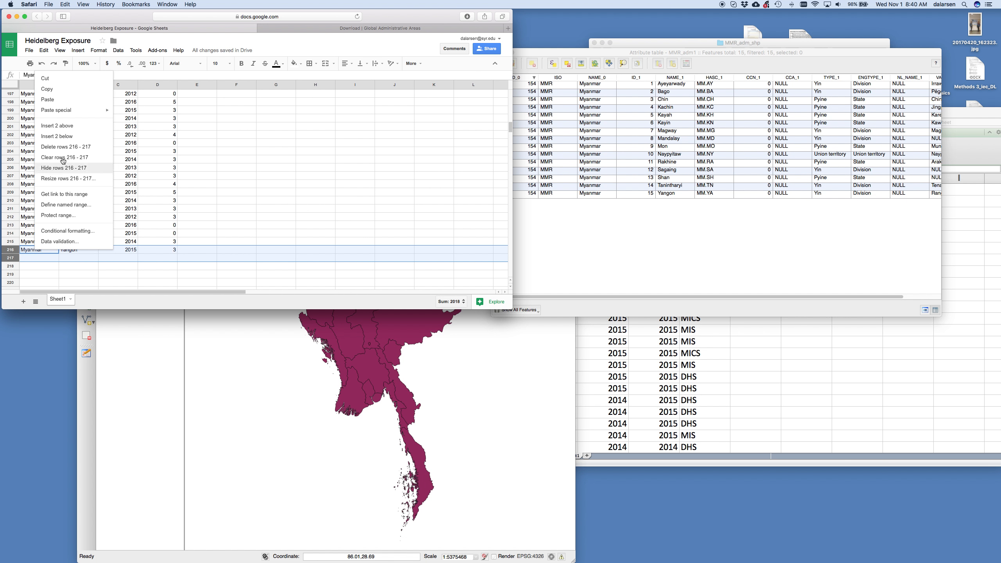
pyautogui.click(59, 126)
pyautogui.moveTo(42, 241); pyautogui.dragTo(101, 257)
# - Enter the years 2013 and 2012 in the new Tanintharyi rows, each with an exposure value of 0
pyautogui.click(127, 247)
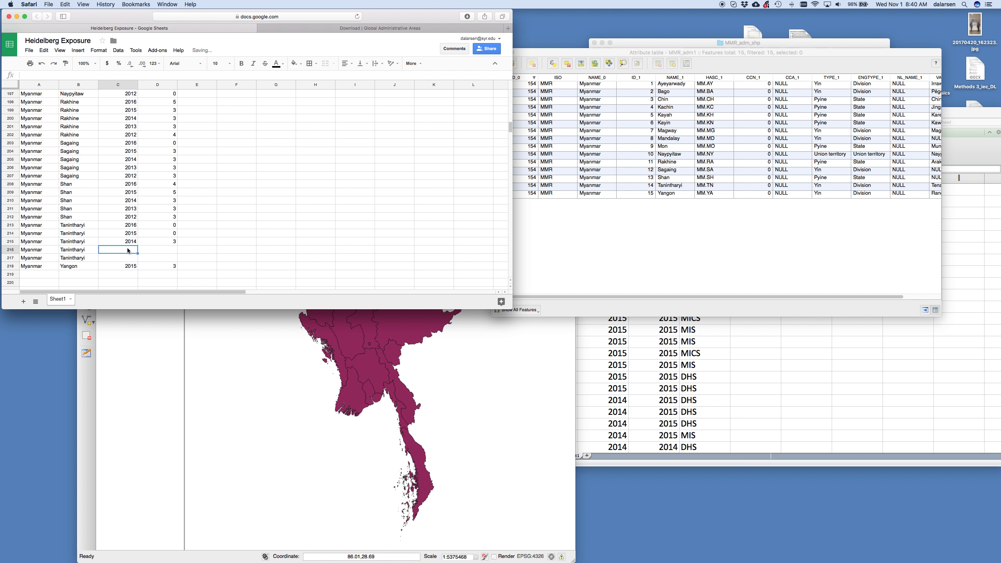
pyautogui.write('2013')
pyautogui.press('Tab')
pyautogui.press('Return')
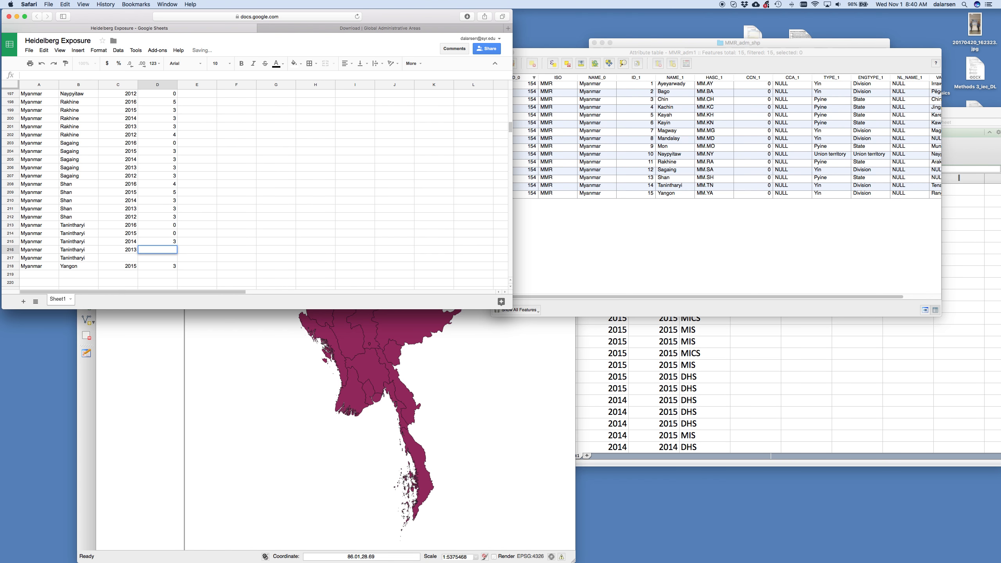
pyautogui.write('0')
pyautogui.press('Return')
pyautogui.write('2012')
pyautogui.press('Tab')
pyautogui.write('0')
pyautogui.press('Return')
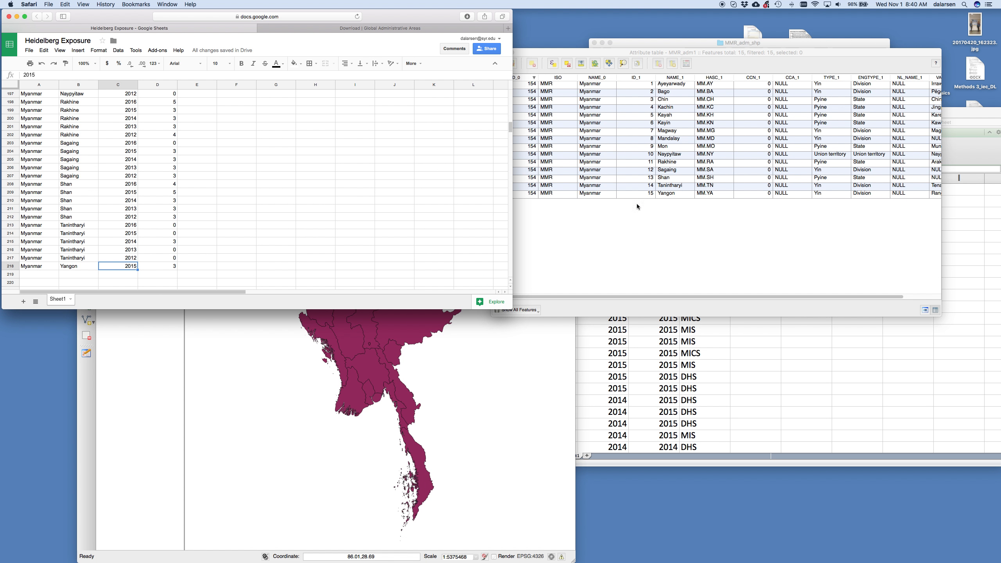
# - Insert one empty row above Yangon 2015 and copy Myanmar and Yangon into its country and region cells
pyautogui.rightClick(10, 267)
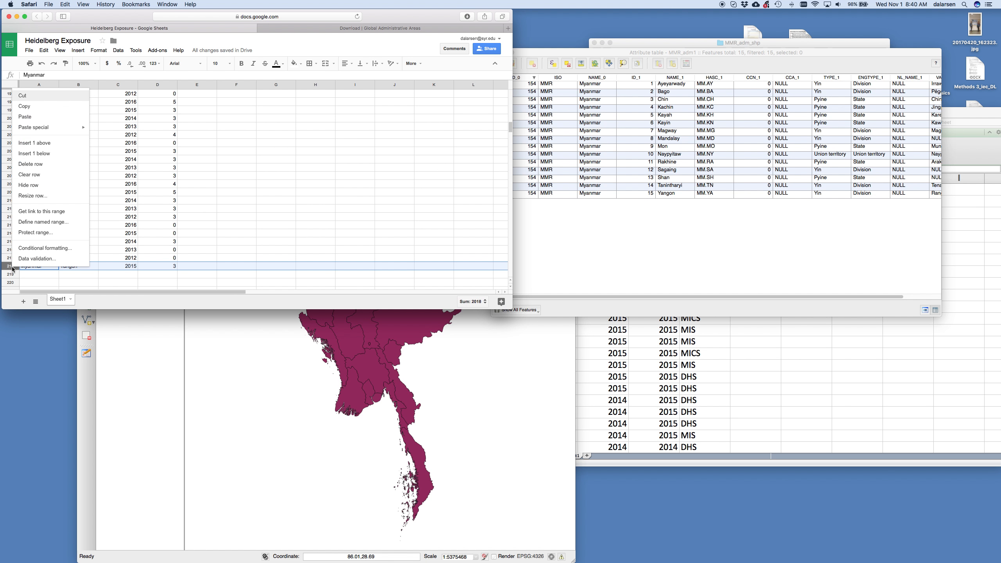
pyautogui.click(47, 142)
pyautogui.moveTo(28, 277); pyautogui.dragTo(213, 275)
pyautogui.click(52, 277)
pyautogui.moveTo(52, 277); pyautogui.dragTo(74, 275)
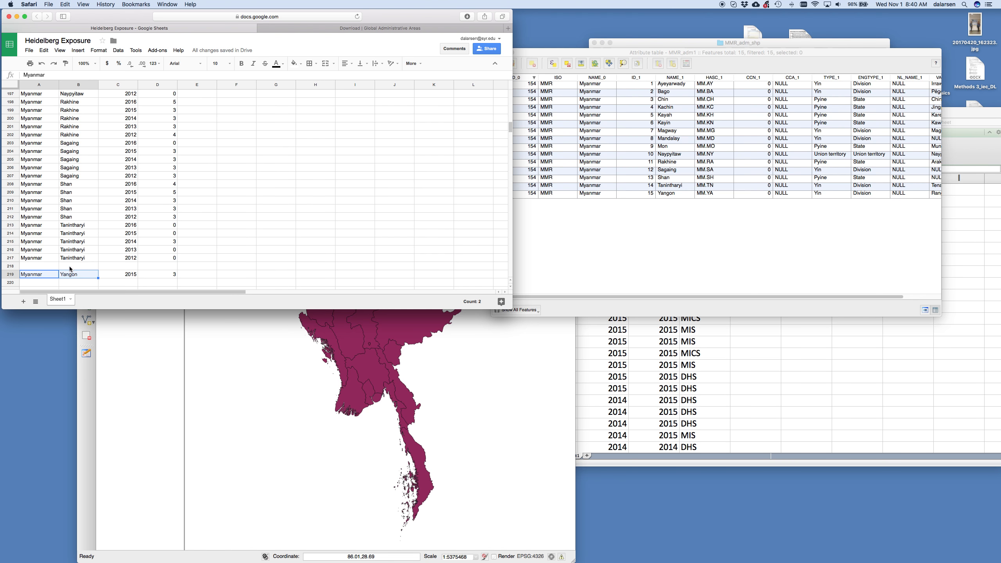
pyautogui.press('super+c')
pyautogui.click(35, 266)
pyautogui.press('super+v')
# - Enter the year 2016 with an exposure value of 0 in the new Yangon row
pyautogui.click(128, 268)
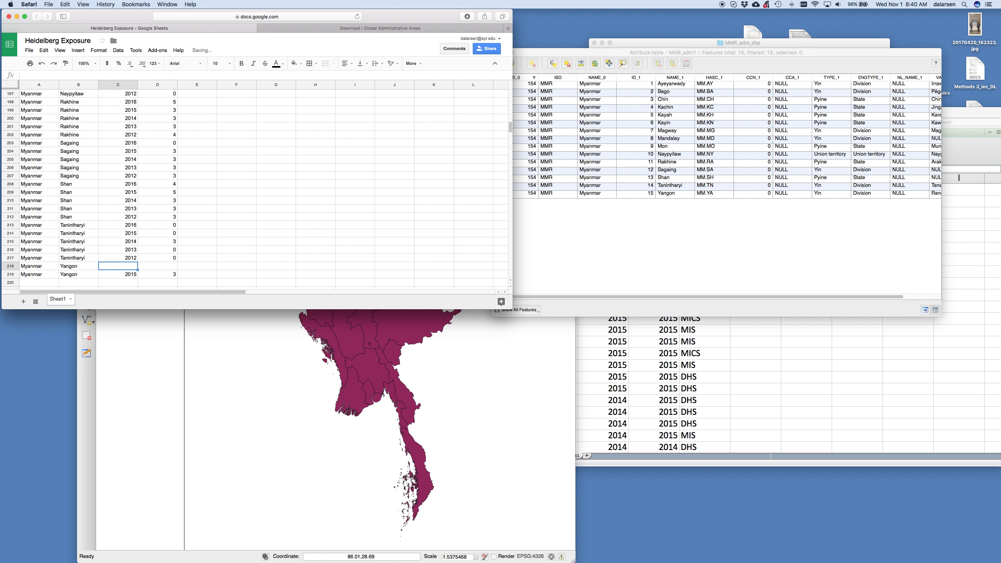
pyautogui.write('2016')
pyautogui.press('Tab')
pyautogui.write('0')
pyautogui.press('Return')
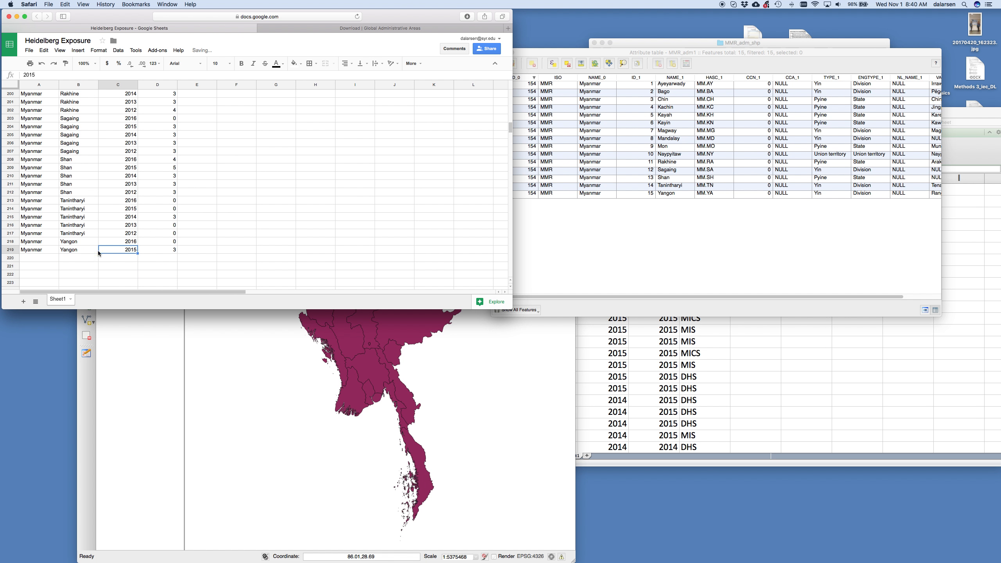
# - Extend the Myanmar and Yangon labels to three rows below Yangon 2015 and enter the years 2014, 2013 and 2012
pyautogui.moveTo(36, 249); pyautogui.dragTo(97, 274)
pyautogui.click(118, 257)
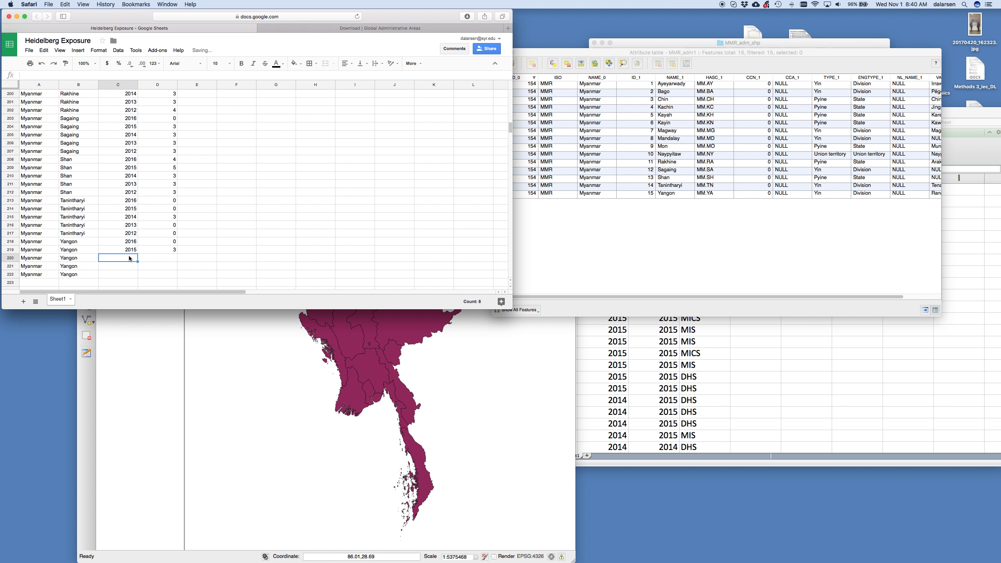
pyautogui.write('2014')
pyautogui.press('Return')
pyautogui.write('2013')
pyautogui.press('Return')
pyautogui.write('2012')
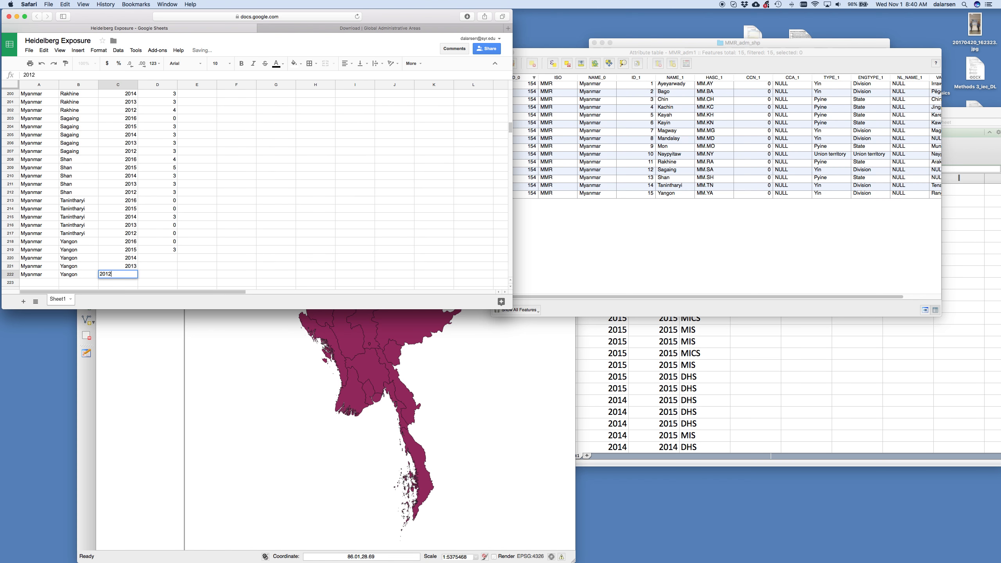
pyautogui.press('Return')
# - Enter an exposure value of 0 for Yangon in 2014, 2013 and 2012
pyautogui.press('Up')
pyautogui.press('Up')
pyautogui.press('Up')
pyautogui.press('Right')
pyautogui.write('0')
pyautogui.press('Return')
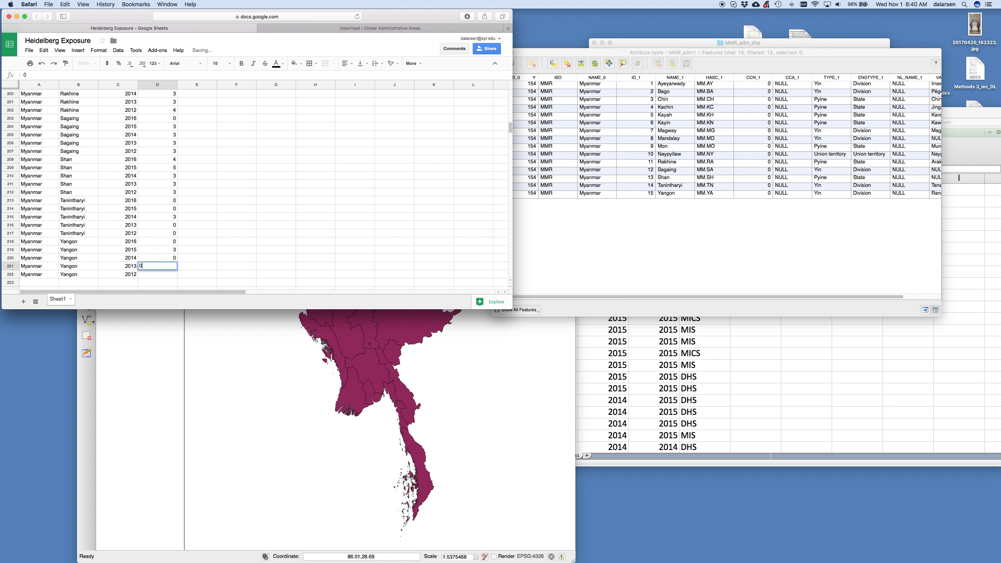
pyautogui.write('0')
pyautogui.press('Return')
pyautogui.write('0')
pyautogui.press('Return')
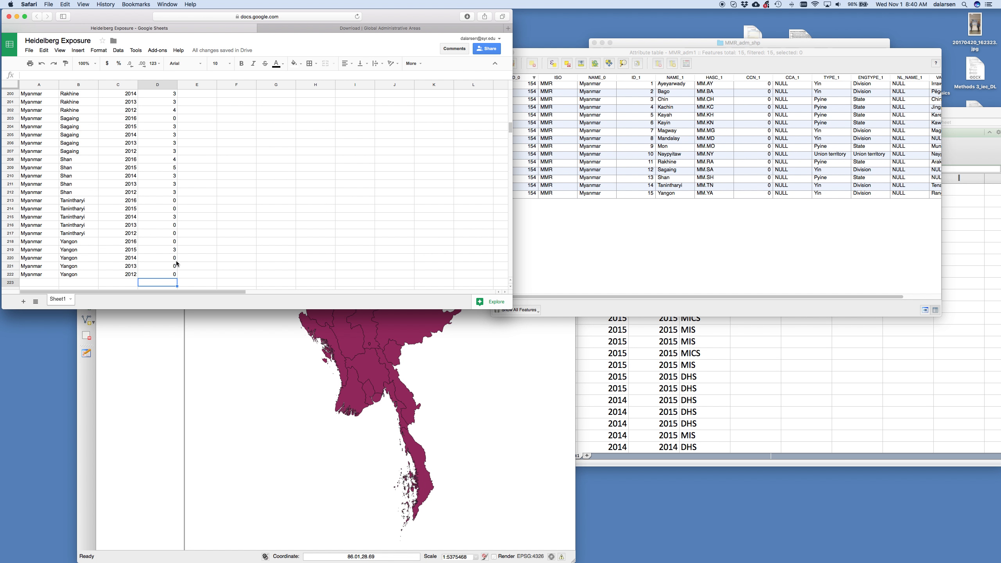
# - Switch to the Excel list of surveys and review the countries around Myanmar and on through the 2011–2012 surveys, down to Tunisia
pyautogui.click(682, 397)
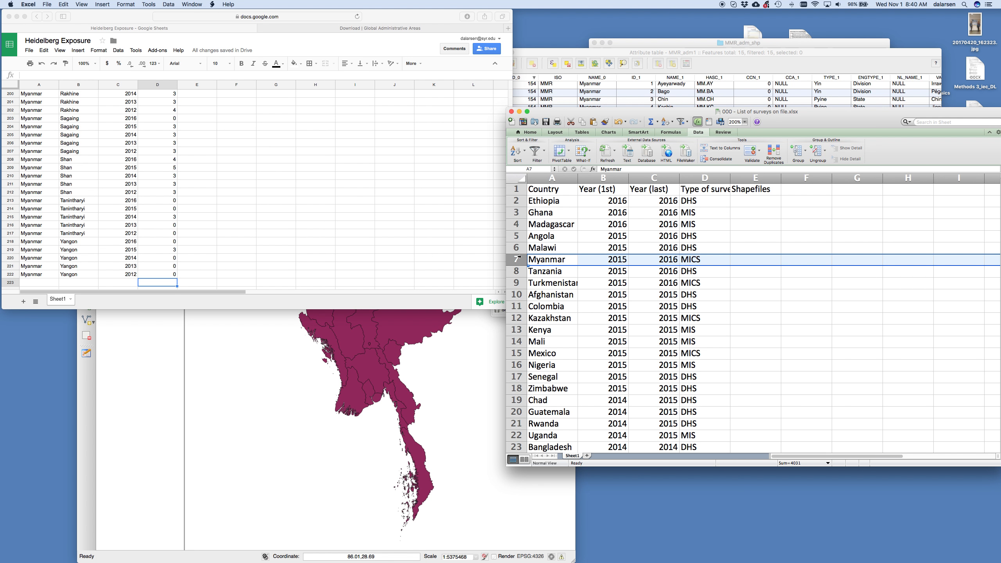
pyautogui.moveTo(517, 257); pyautogui.dragTo(520, 201)
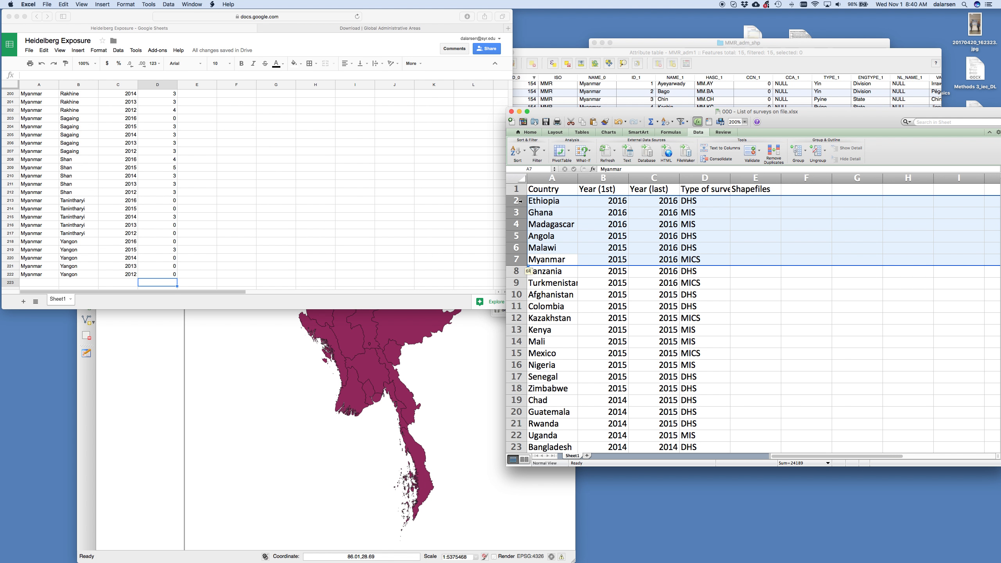
pyautogui.click(515, 271)
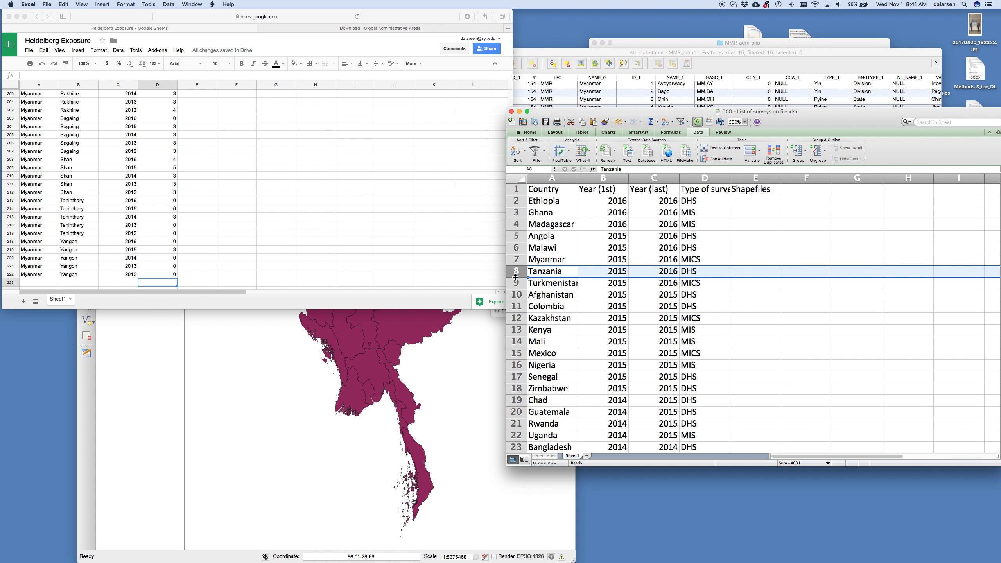
pyautogui.click(515, 282)
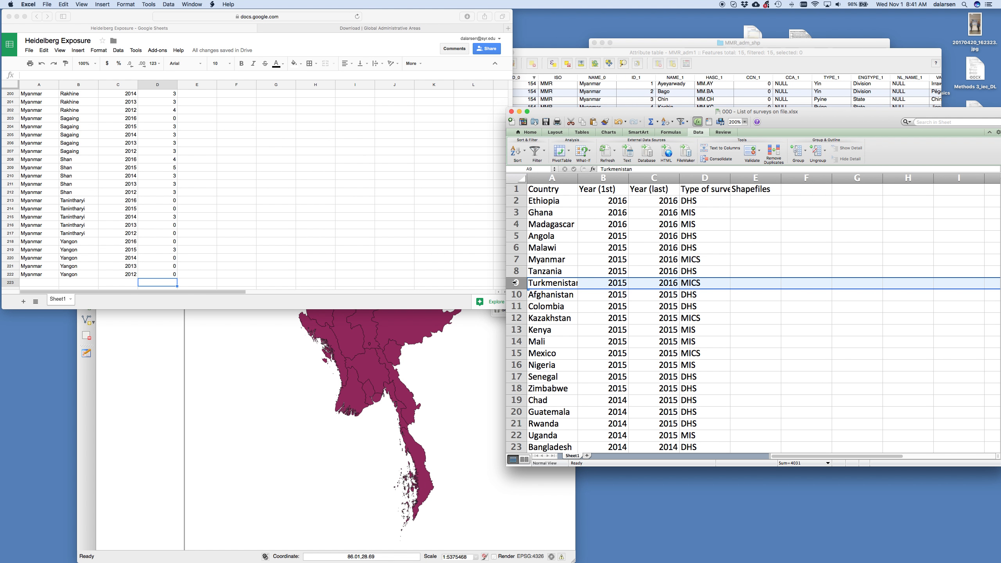
pyautogui.click(515, 295)
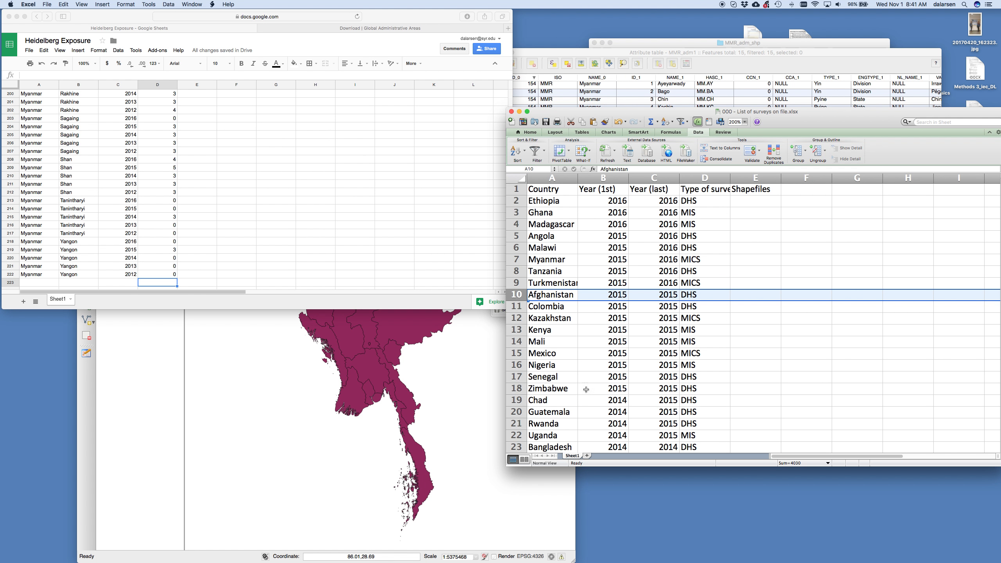
pyautogui.scroll(-20, 586, 390)
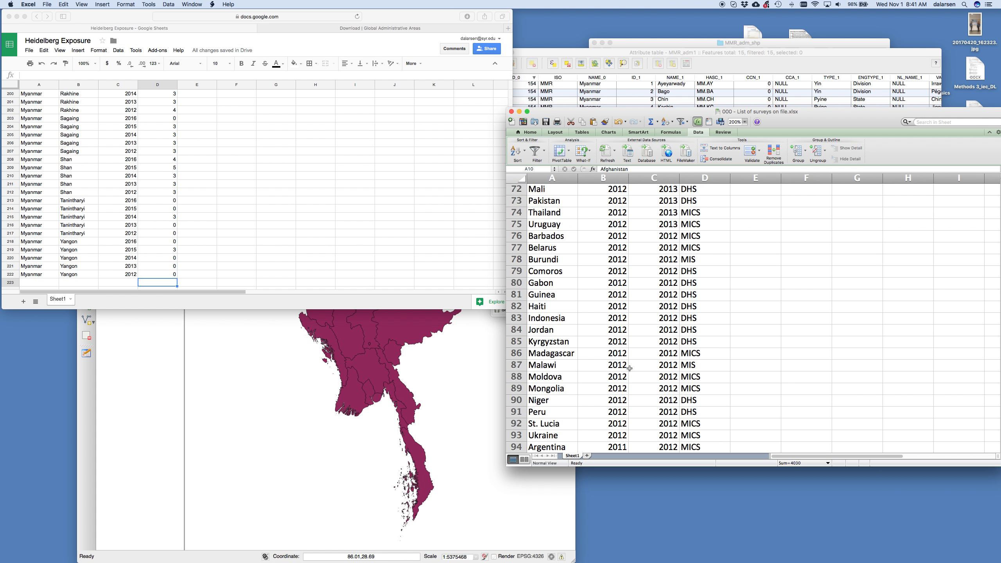
pyautogui.scroll(-5, 629, 368)
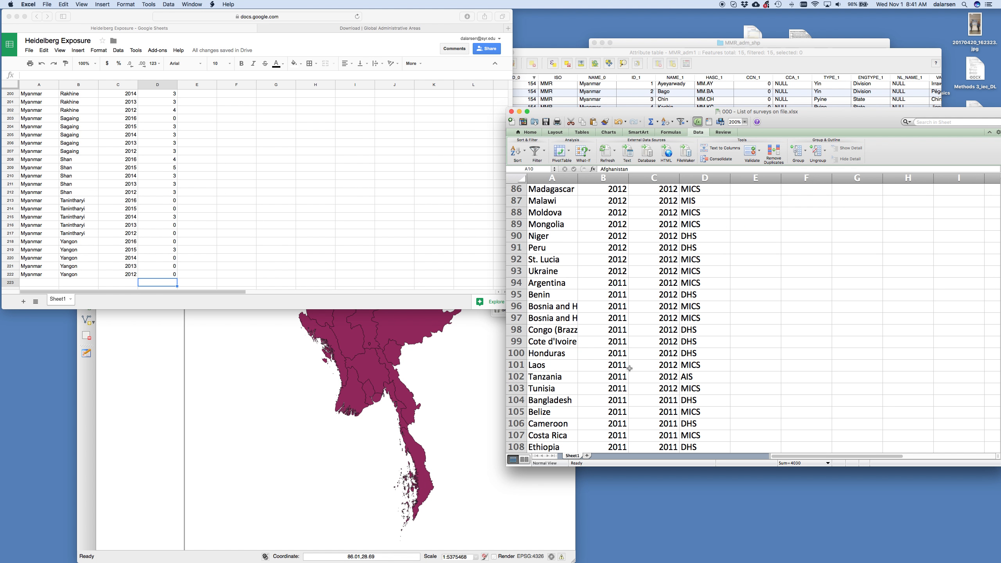
pyautogui.click(515, 388)
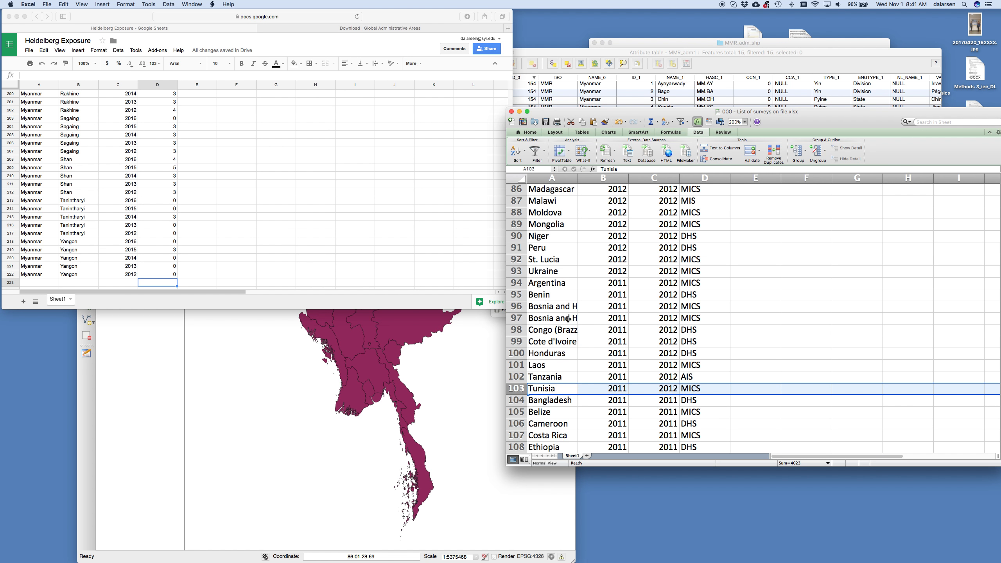
# - Switch to the QGIS project showing the MMR_adm1 map layer
pyautogui.click(240, 370)
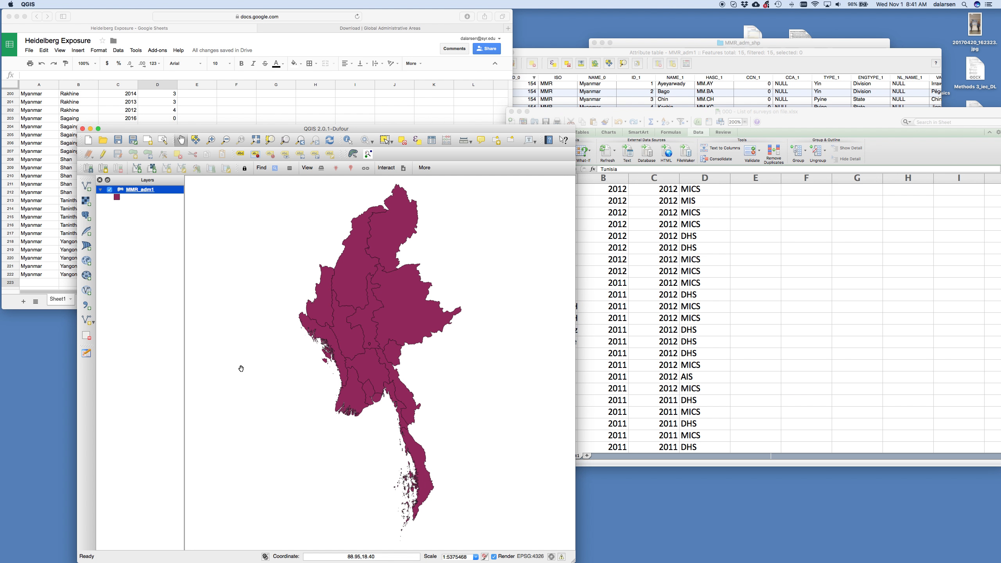